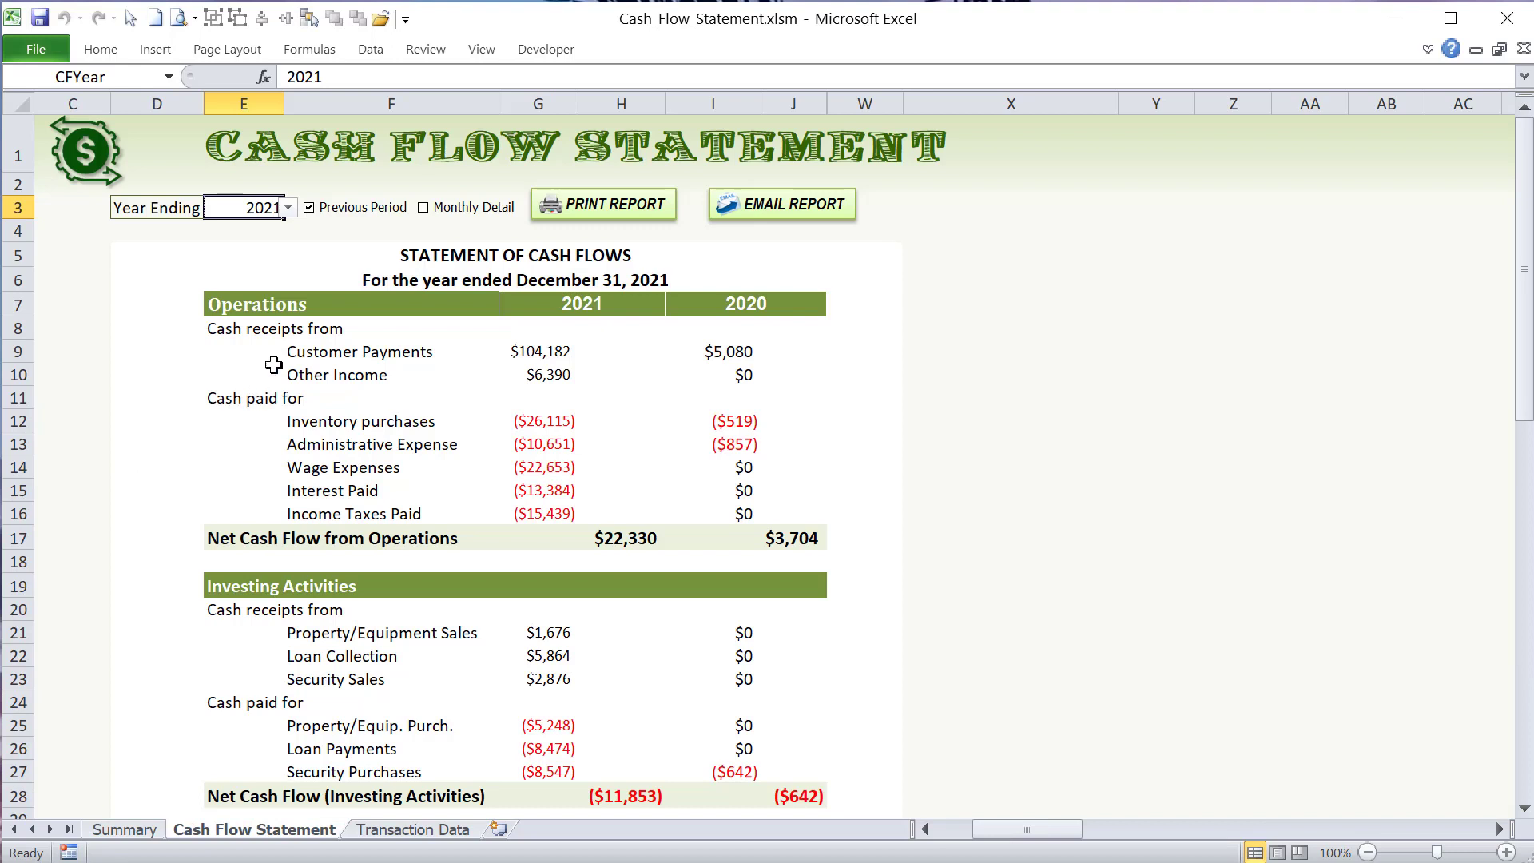
# - Examine the Operations cash receipts lines, Customer Payments and Other Income, with their 2021 amounts
pyautogui.click(295, 352)
pyautogui.click(272, 329)
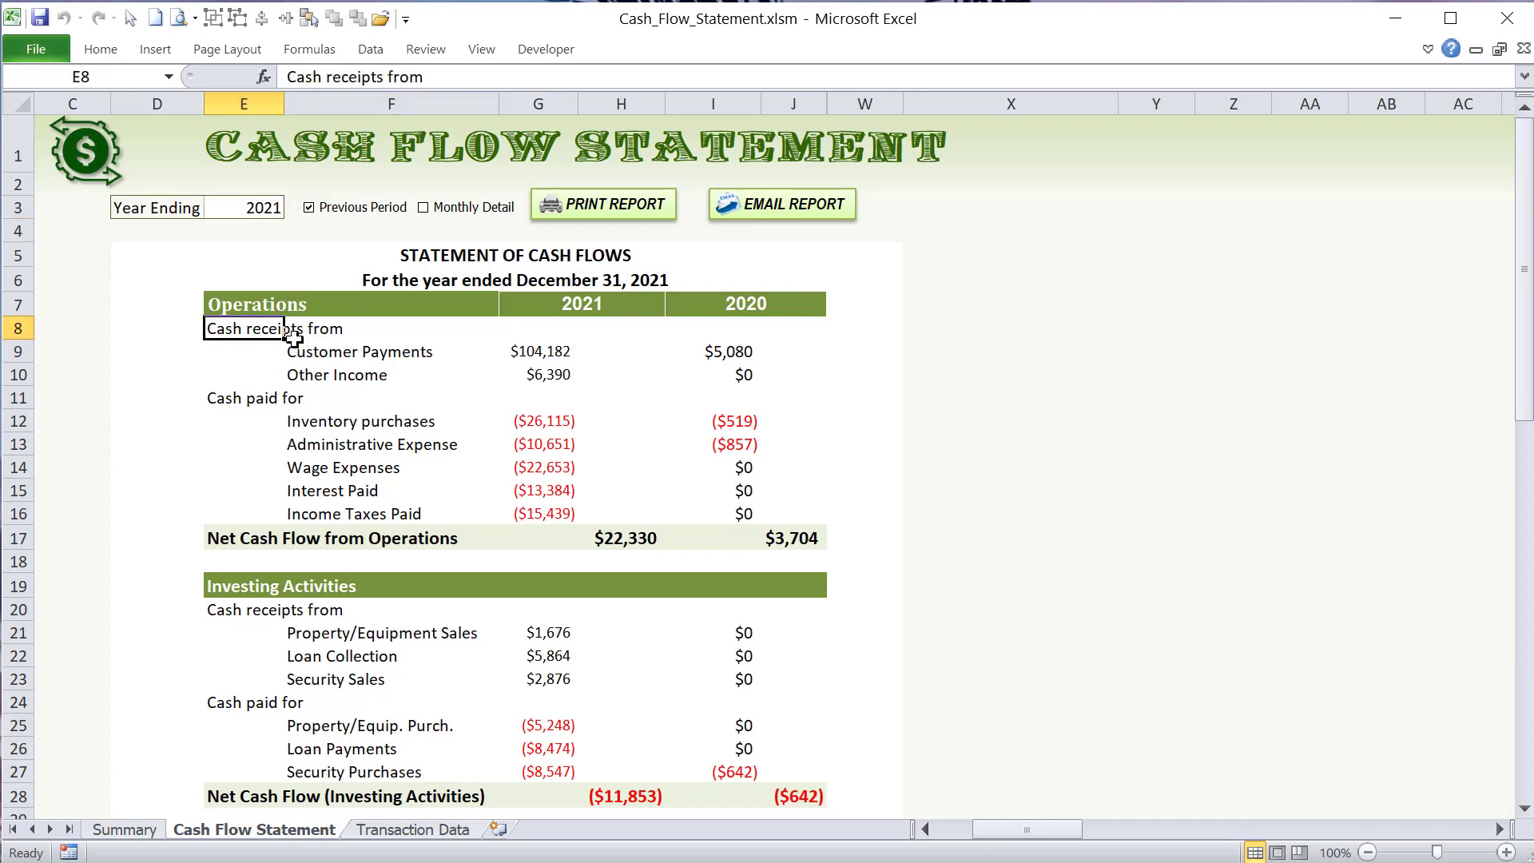
pyautogui.click(254, 302)
pyautogui.click(259, 328)
pyautogui.moveTo(311, 346); pyautogui.dragTo(362, 367)
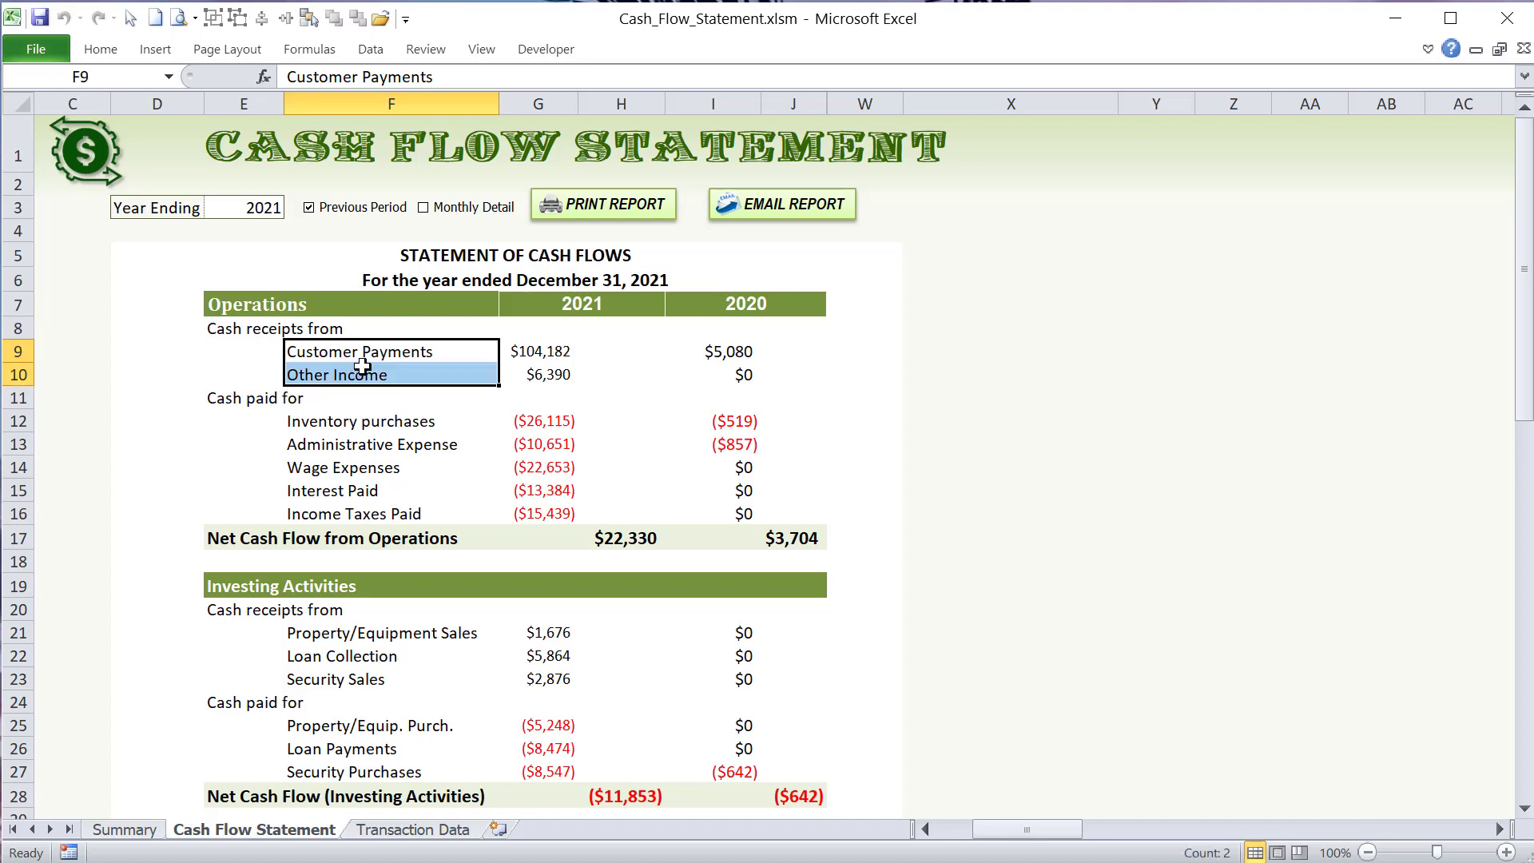
pyautogui.click(545, 356)
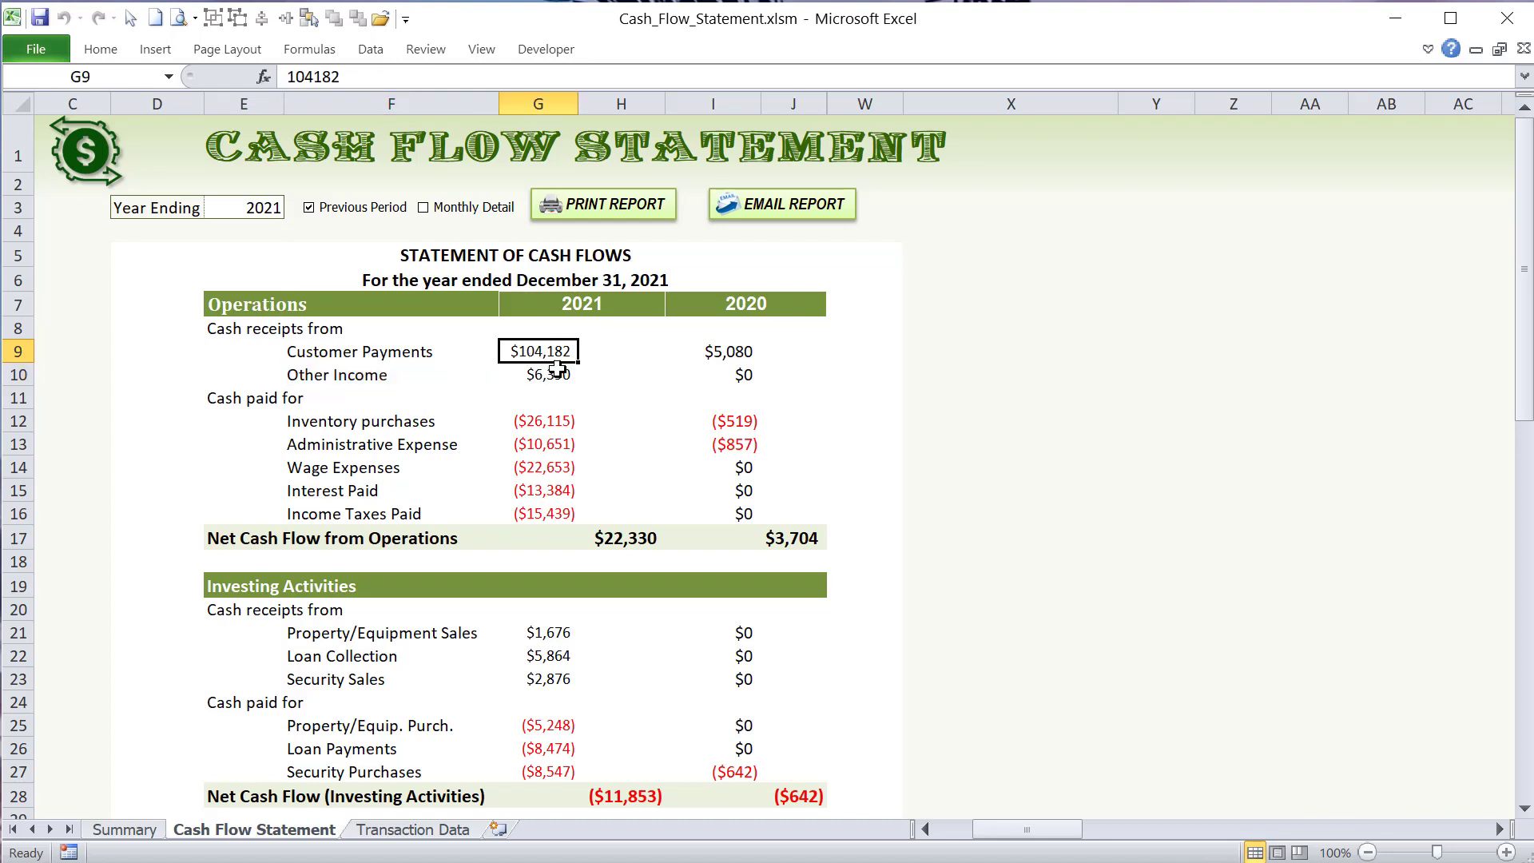
pyautogui.click(430, 356)
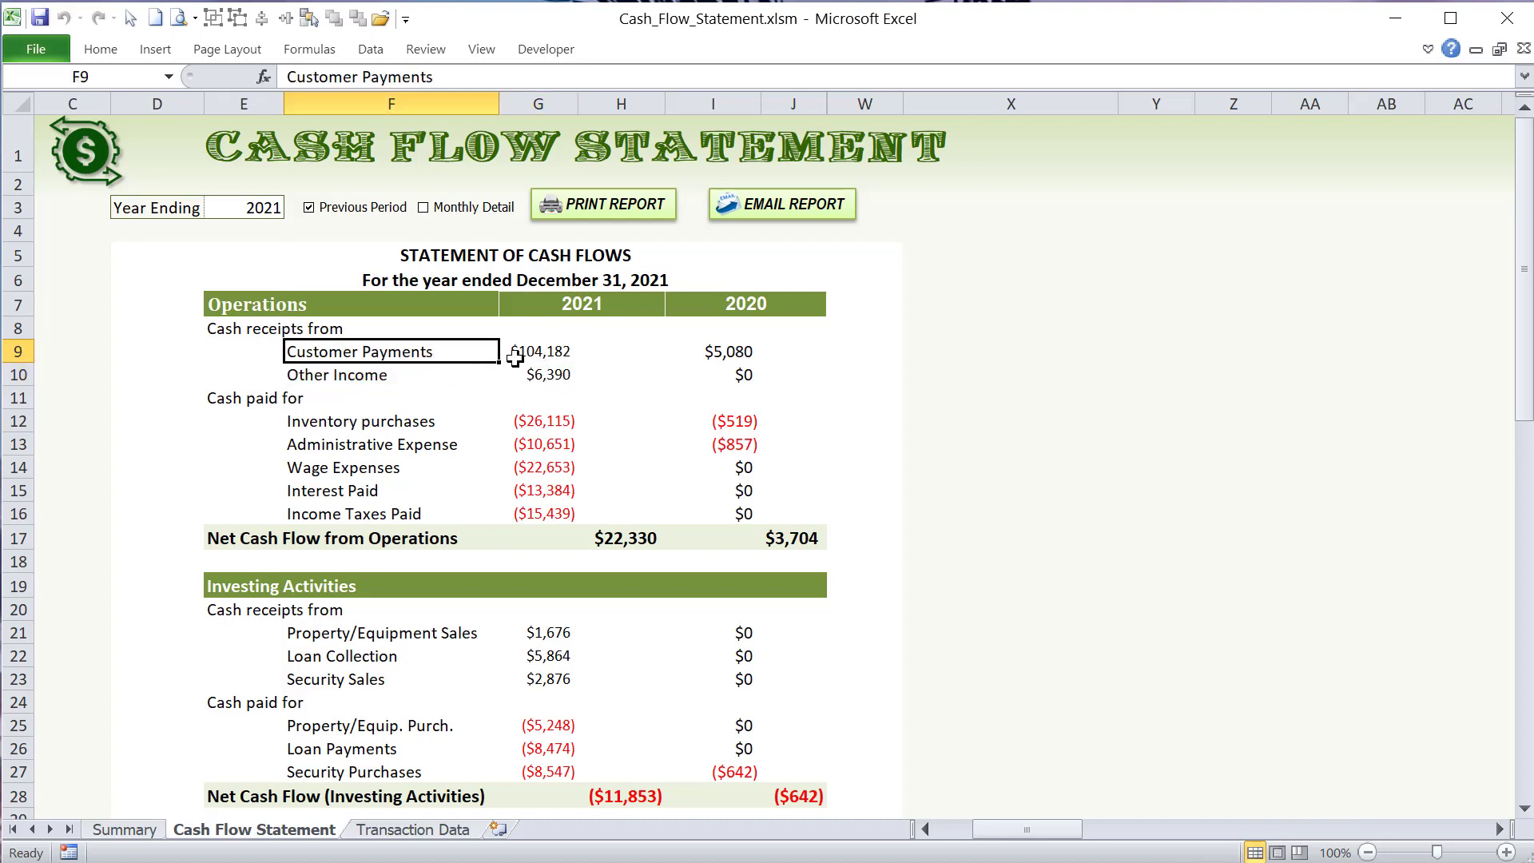
pyautogui.click(514, 357)
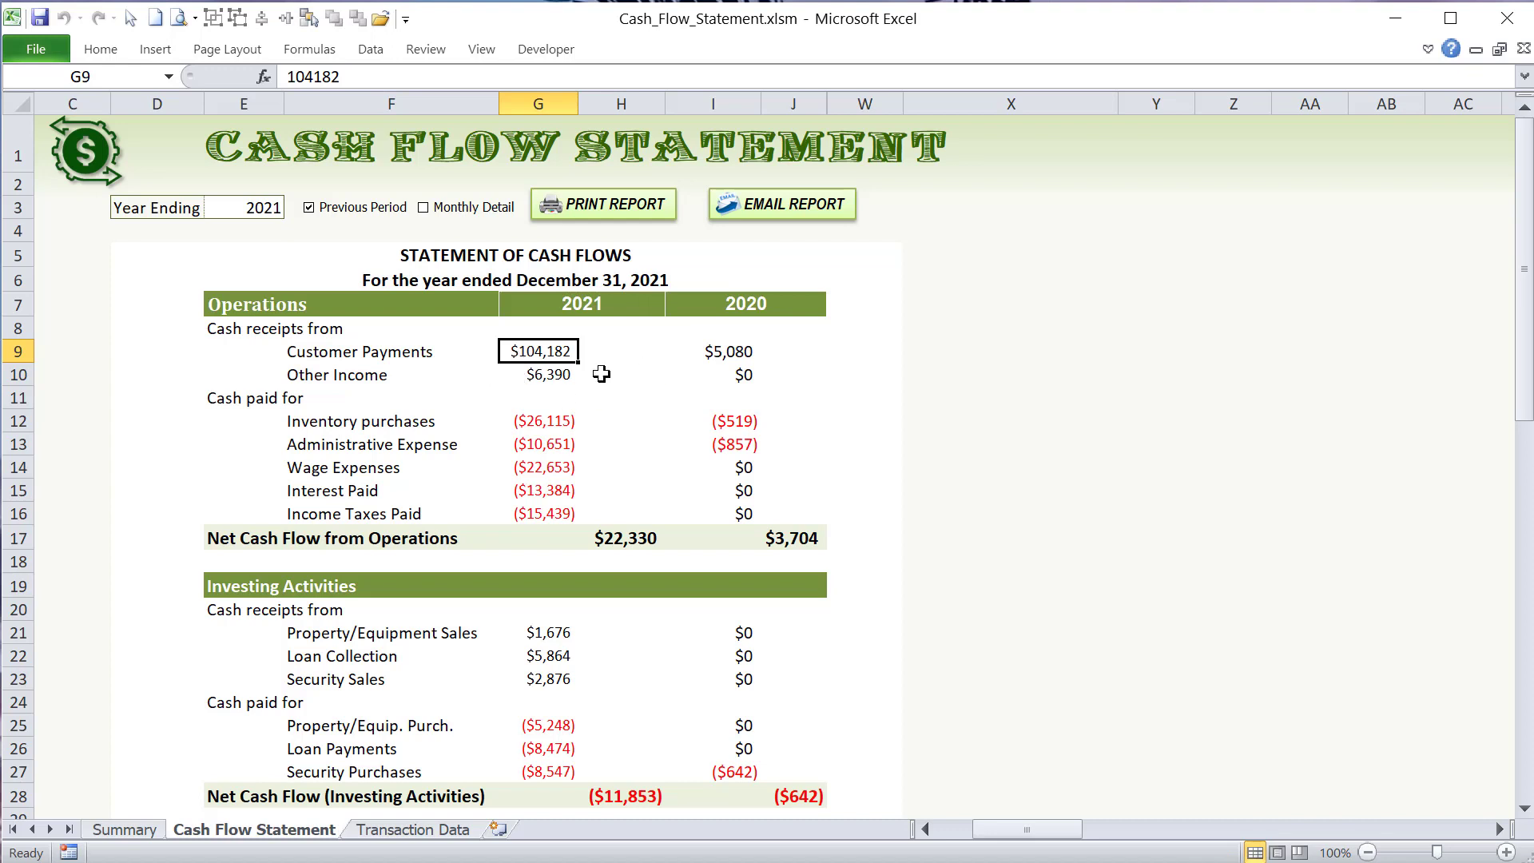
pyautogui.click(550, 382)
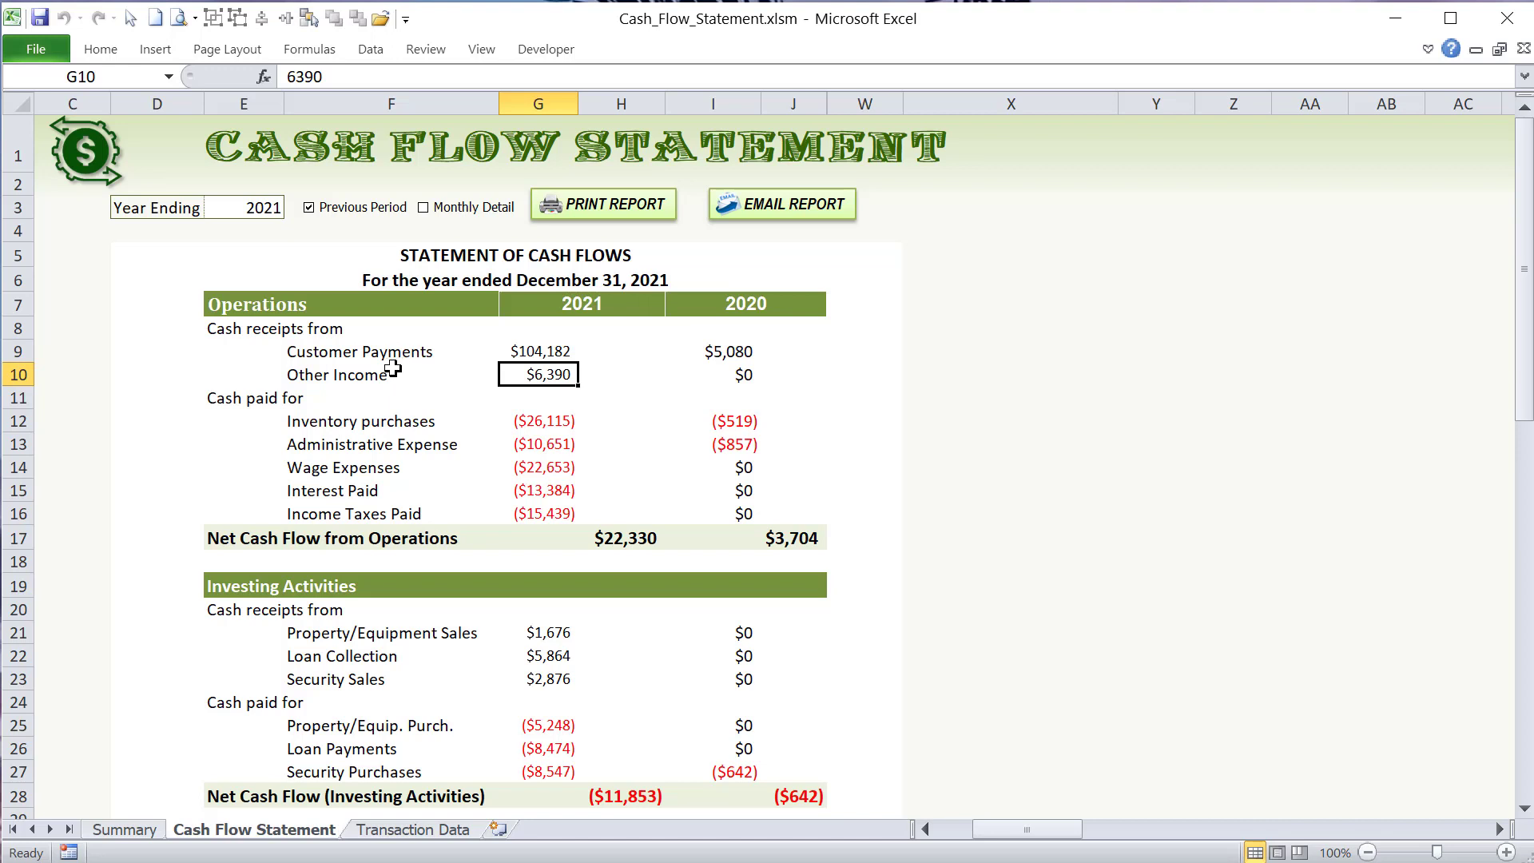
# - Examine the Operations cash paid lines from Inventory purchases to Income Taxes Paid and the 2021 Net Cash Flow from Operations
pyautogui.moveTo(339, 423); pyautogui.dragTo(555, 417)
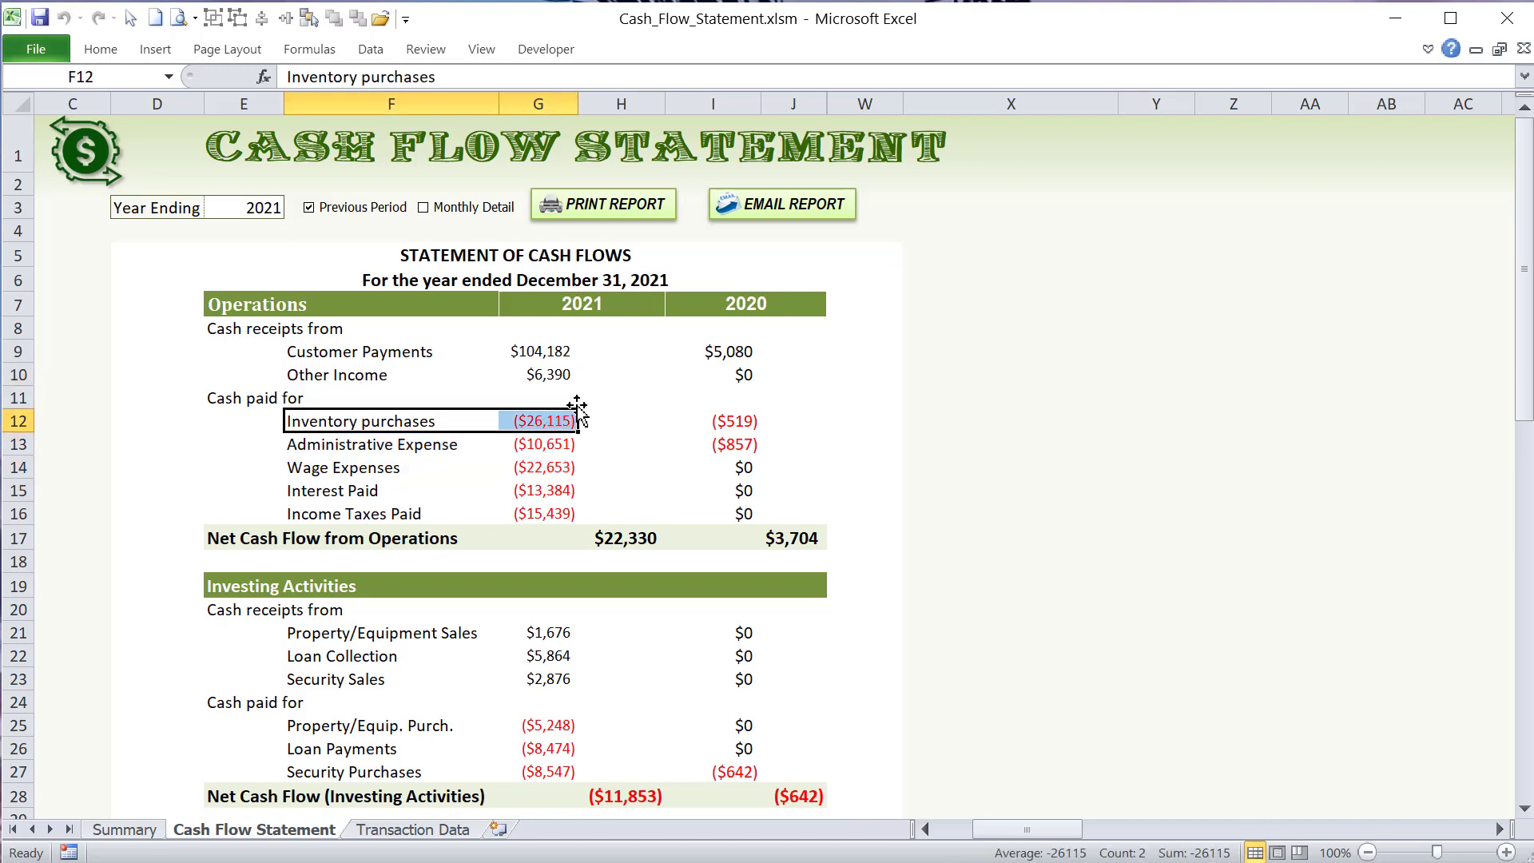
pyautogui.click(511, 444)
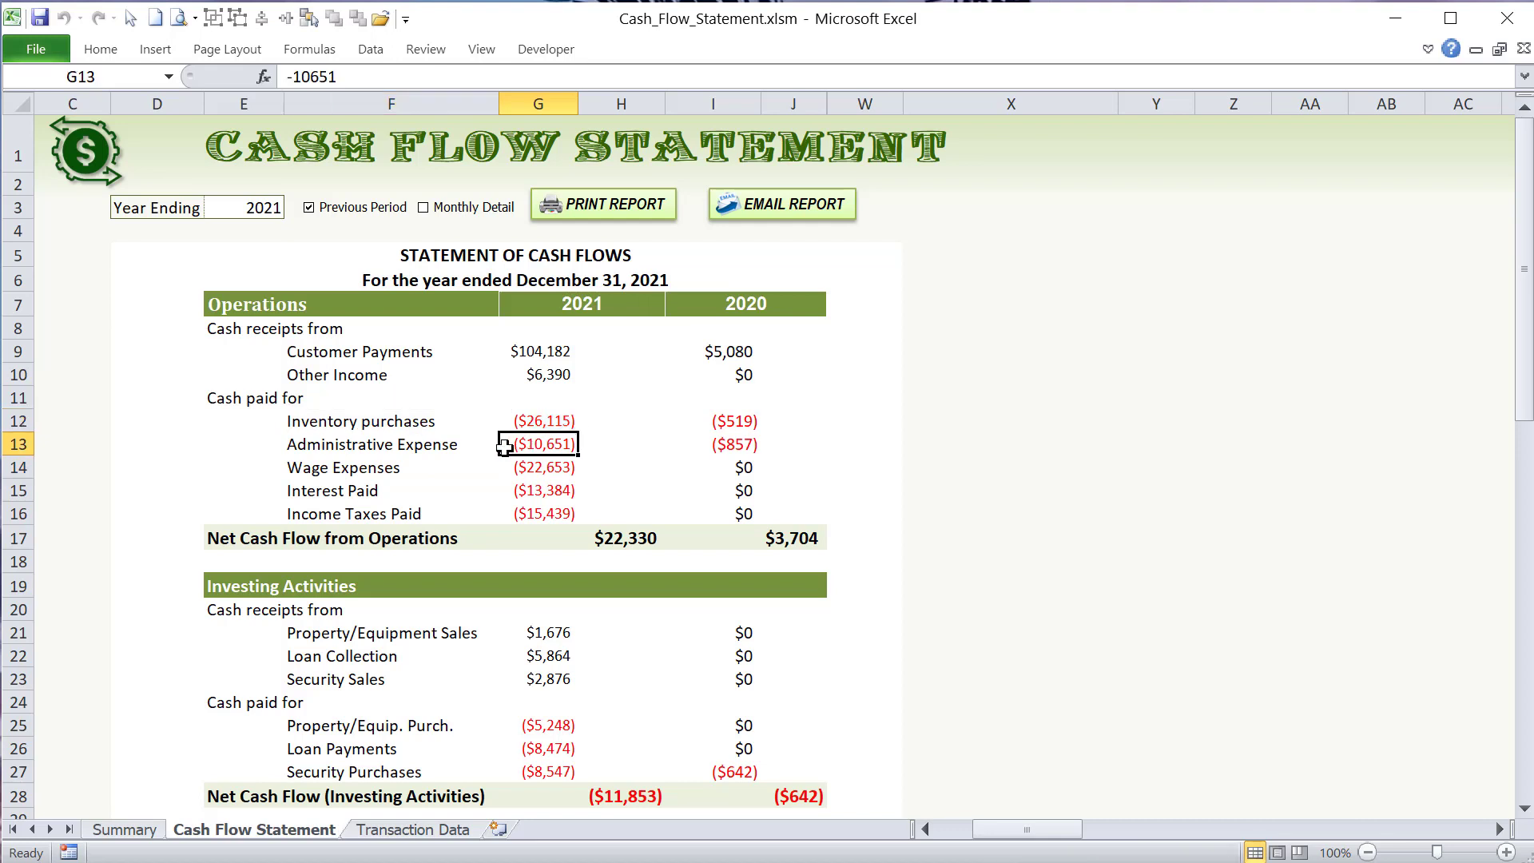
pyautogui.click(425, 444)
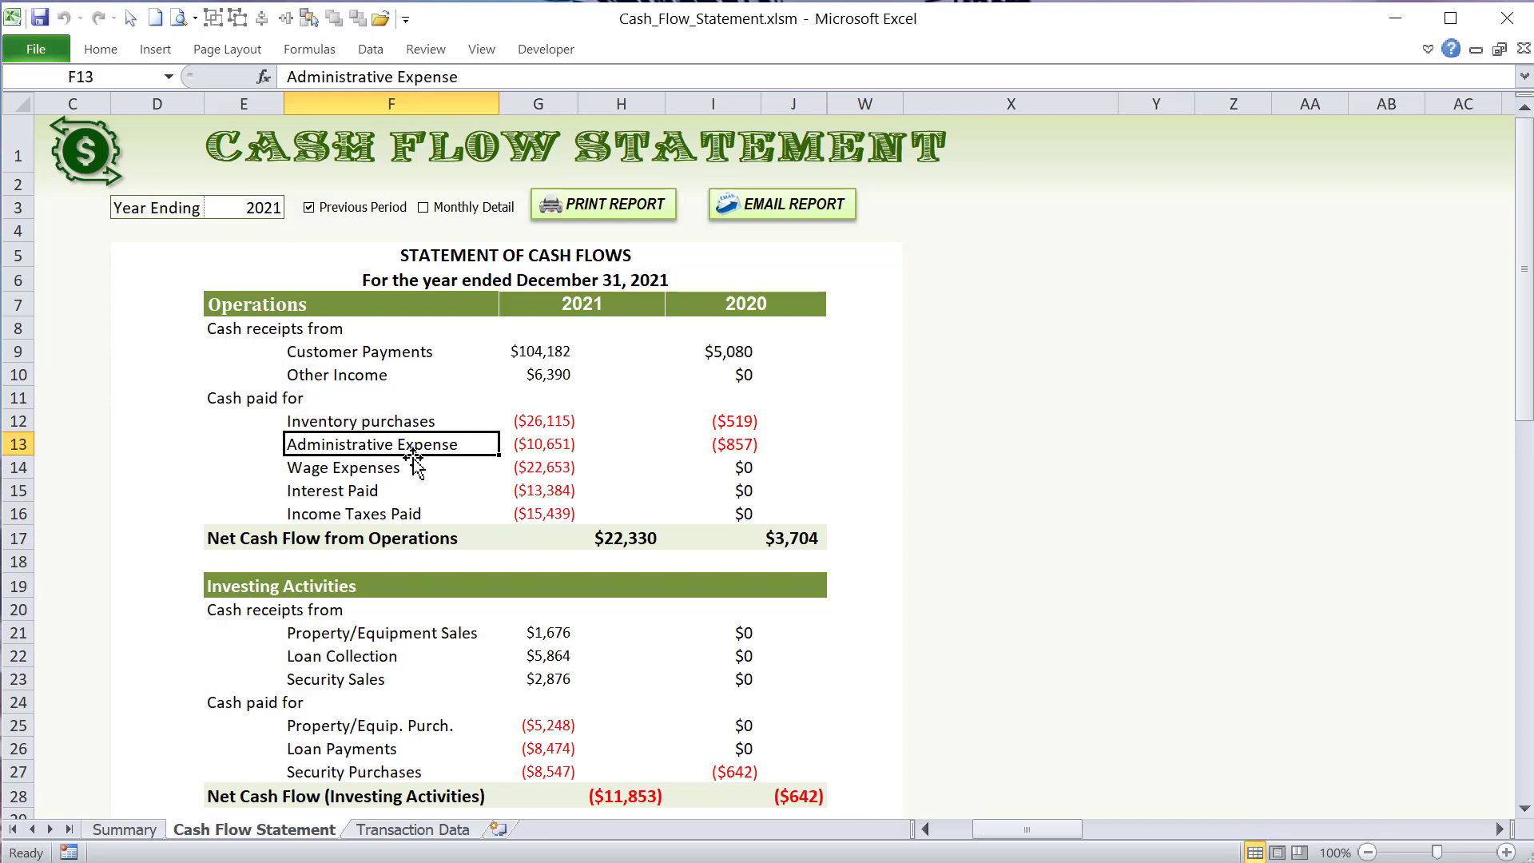
pyautogui.click(411, 463)
pyautogui.click(403, 494)
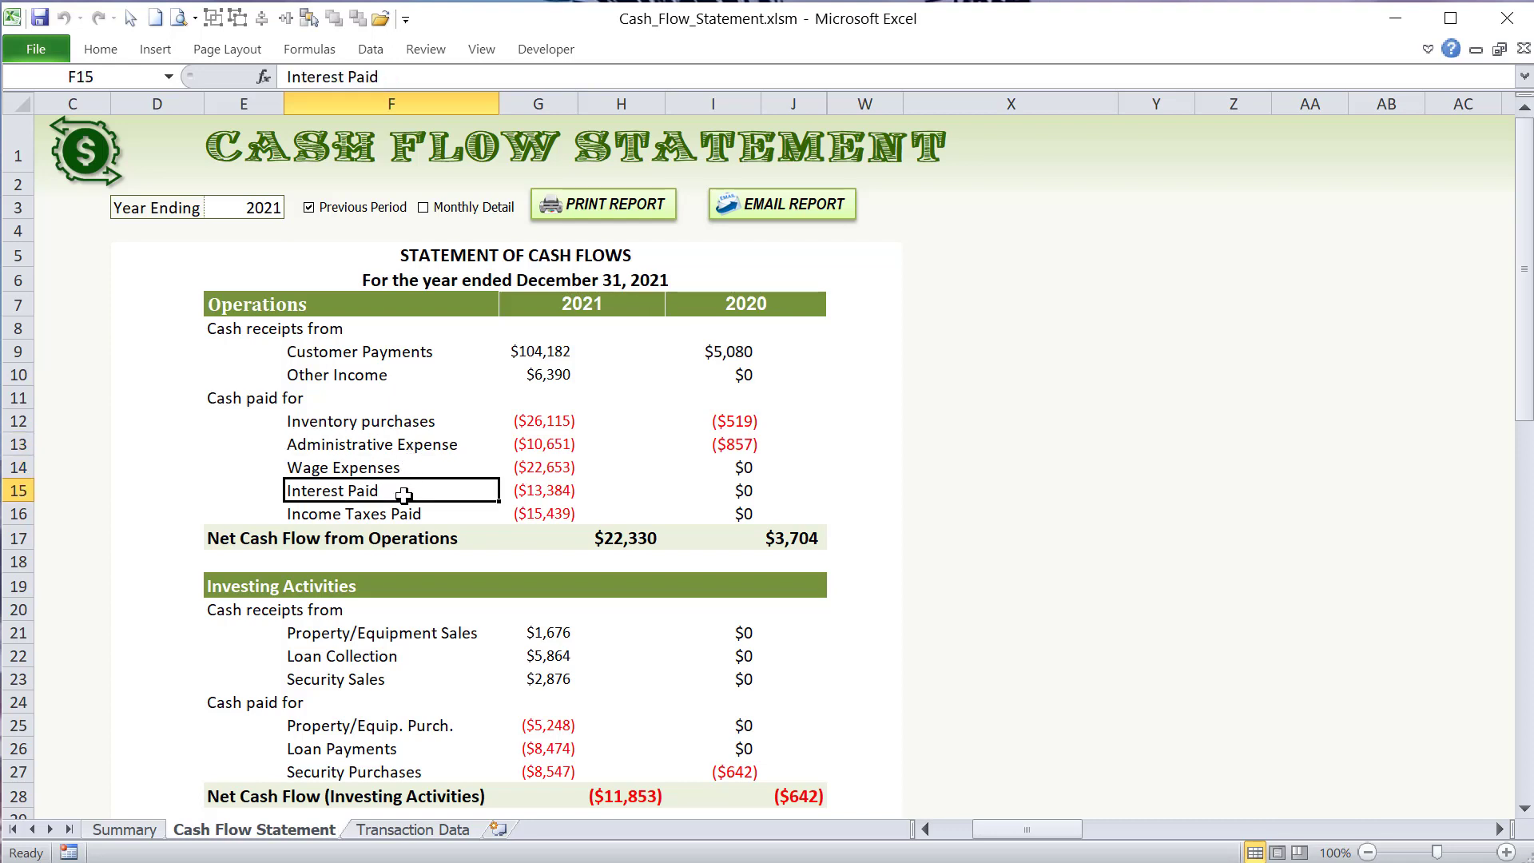
pyautogui.click(458, 511)
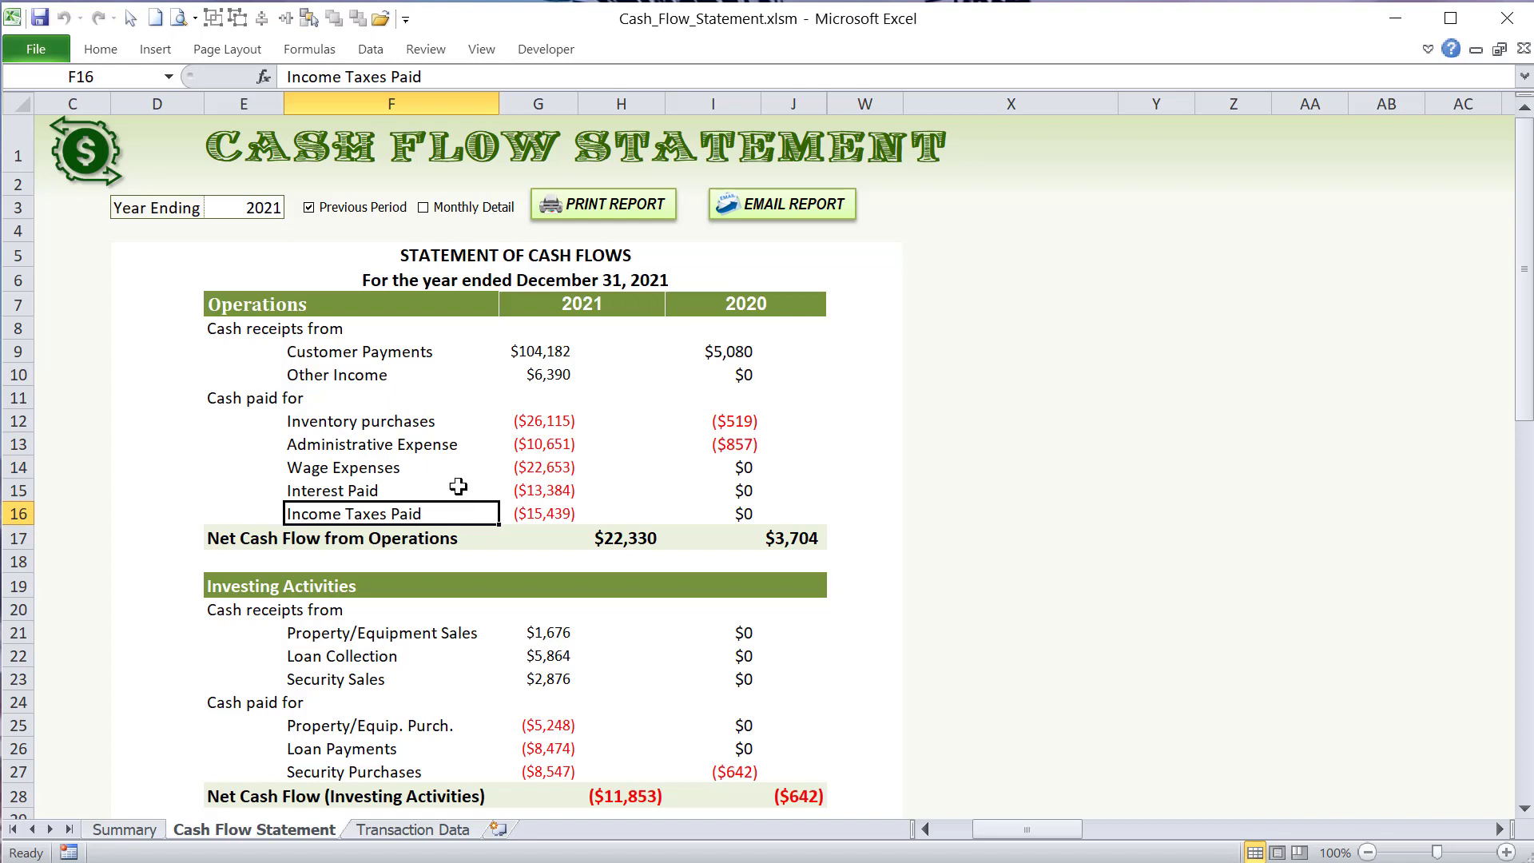
pyautogui.moveTo(333, 324); pyautogui.dragTo(557, 511)
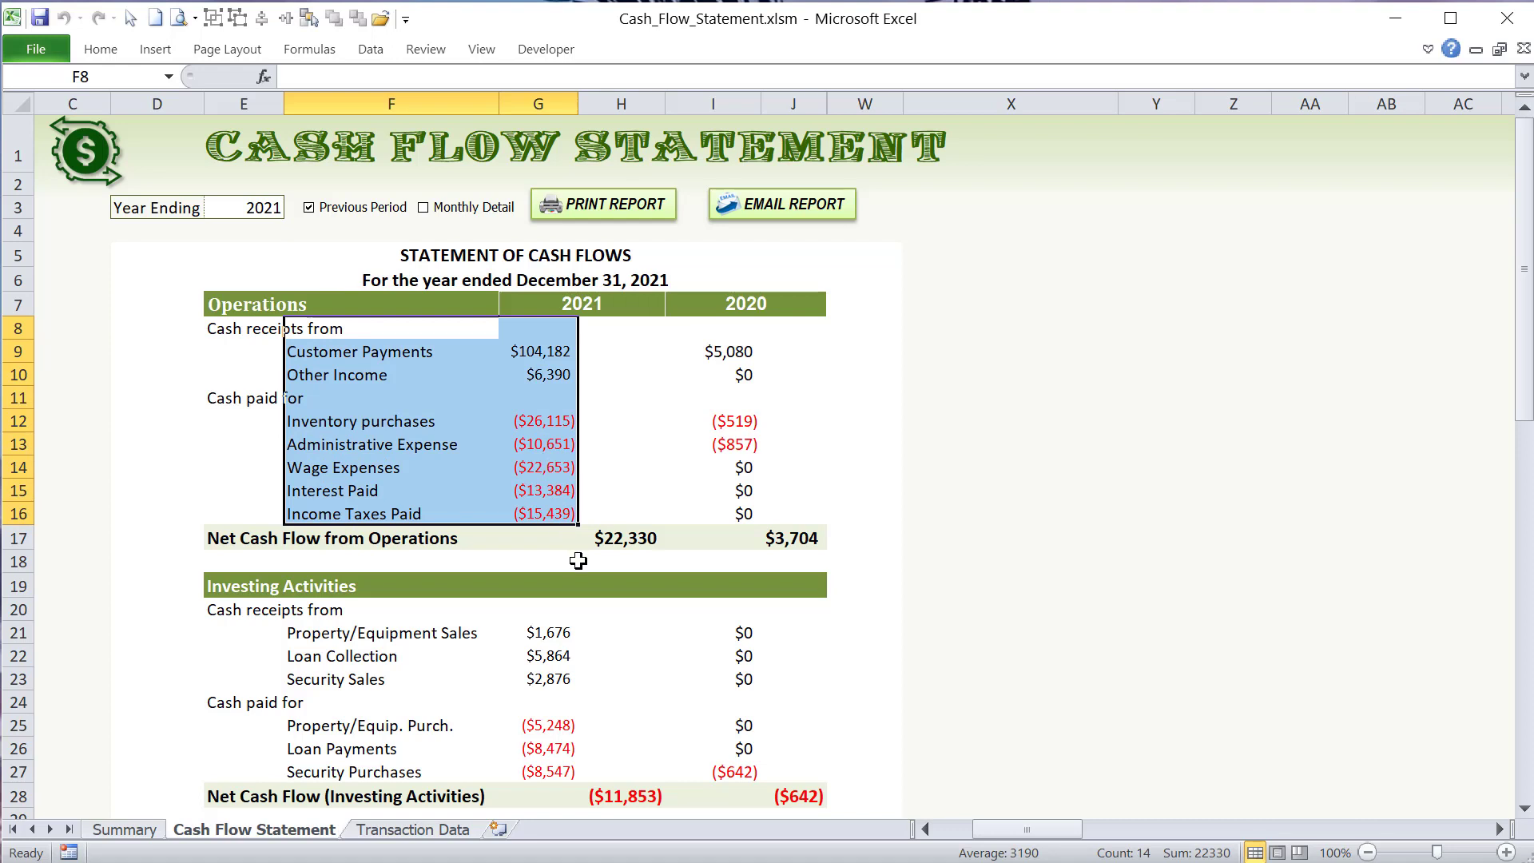
pyautogui.click(607, 547)
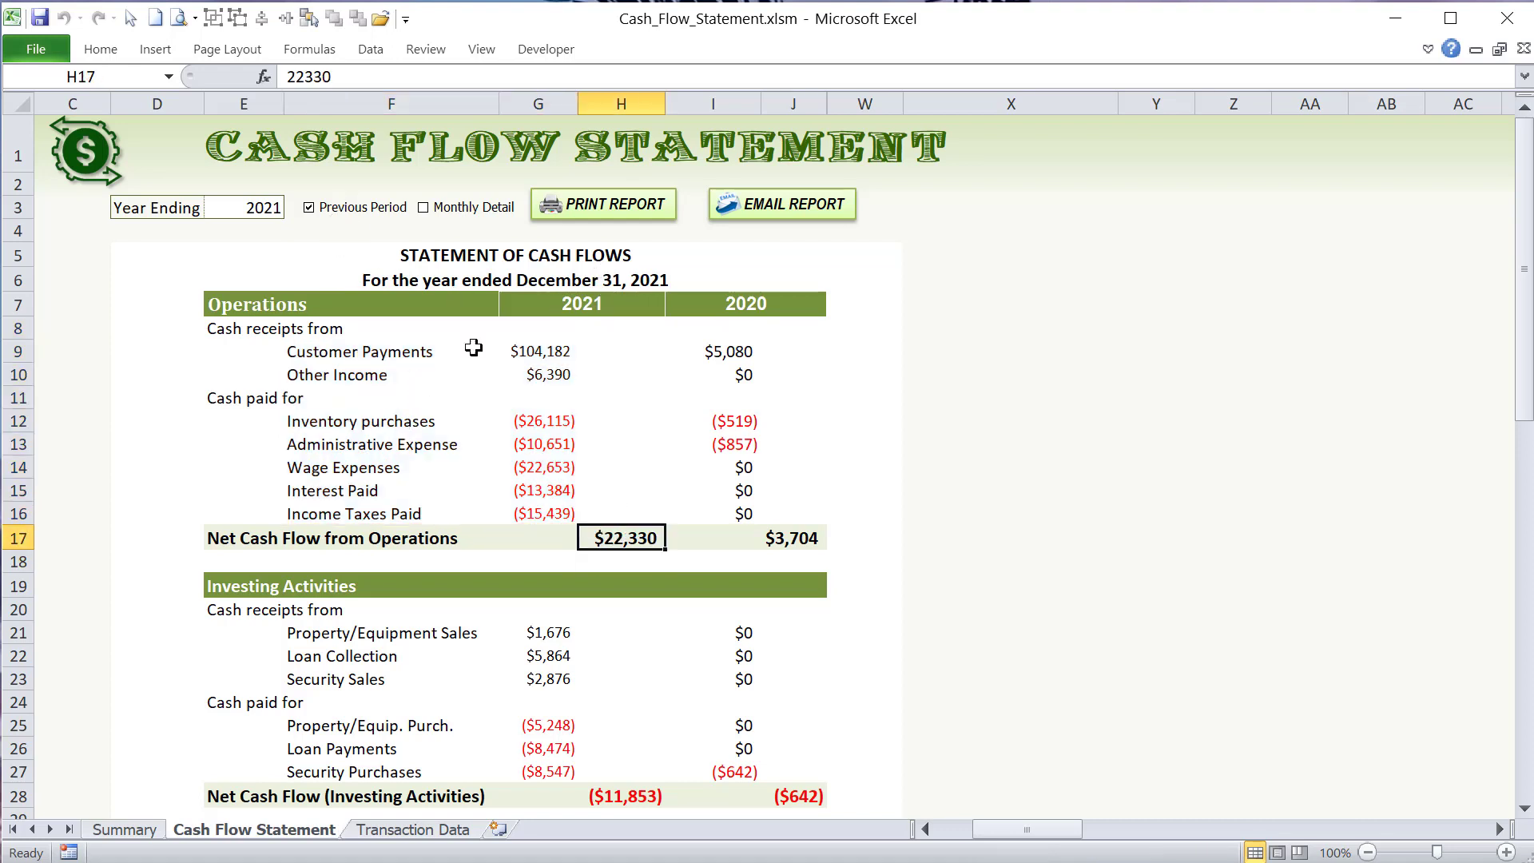
pyautogui.click(340, 221)
pyautogui.click(339, 220)
# - Examine the Investing Activities cash receipts: Property/Equipment Sales, Loan Collection and Security Sales with their 2021 amounts
pyautogui.scroll(-2, 432, 376)
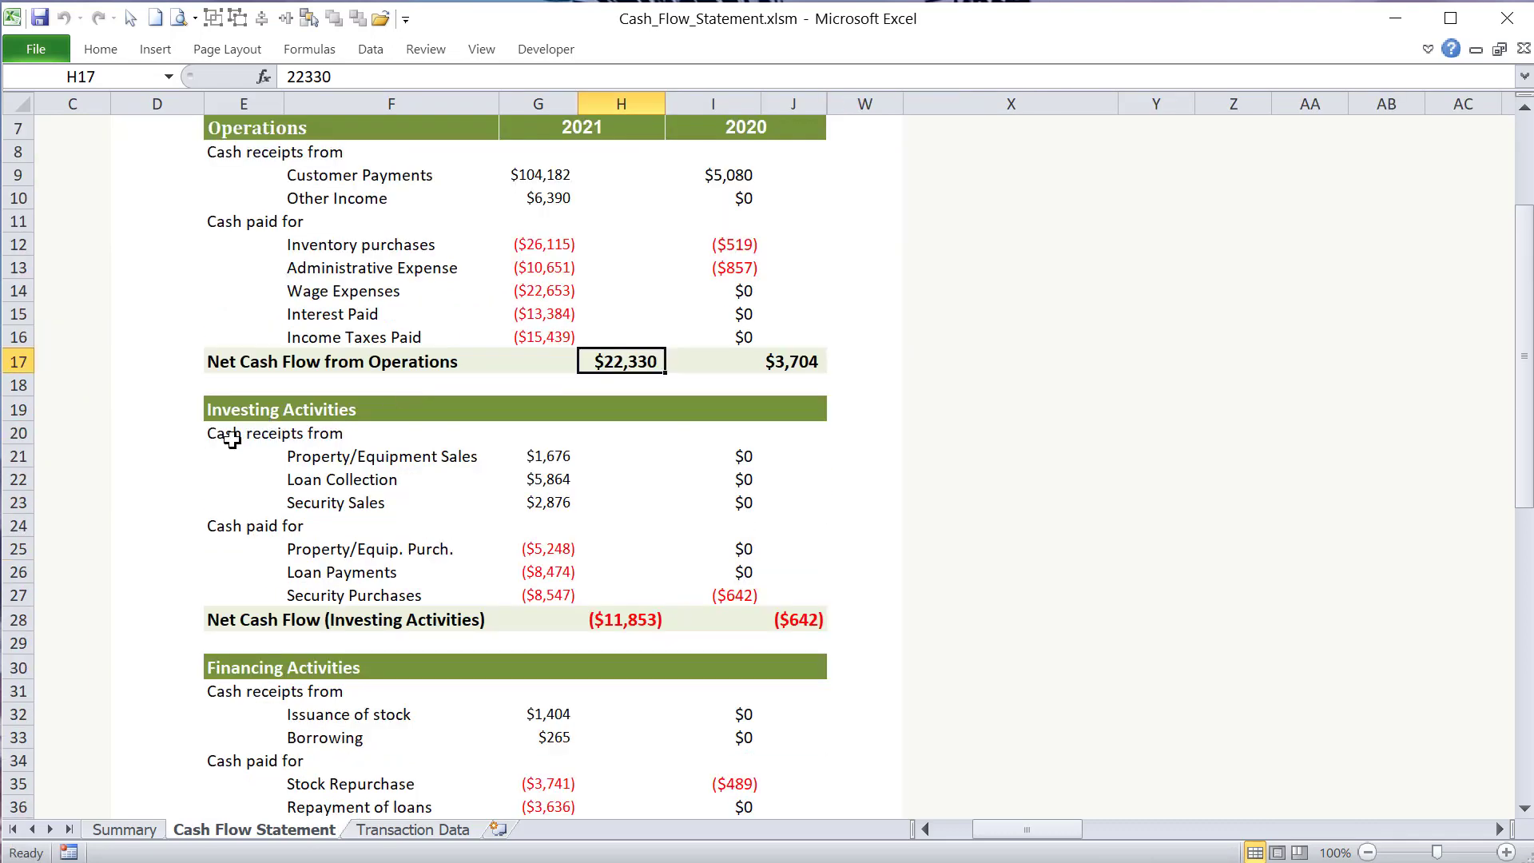
pyautogui.click(299, 458)
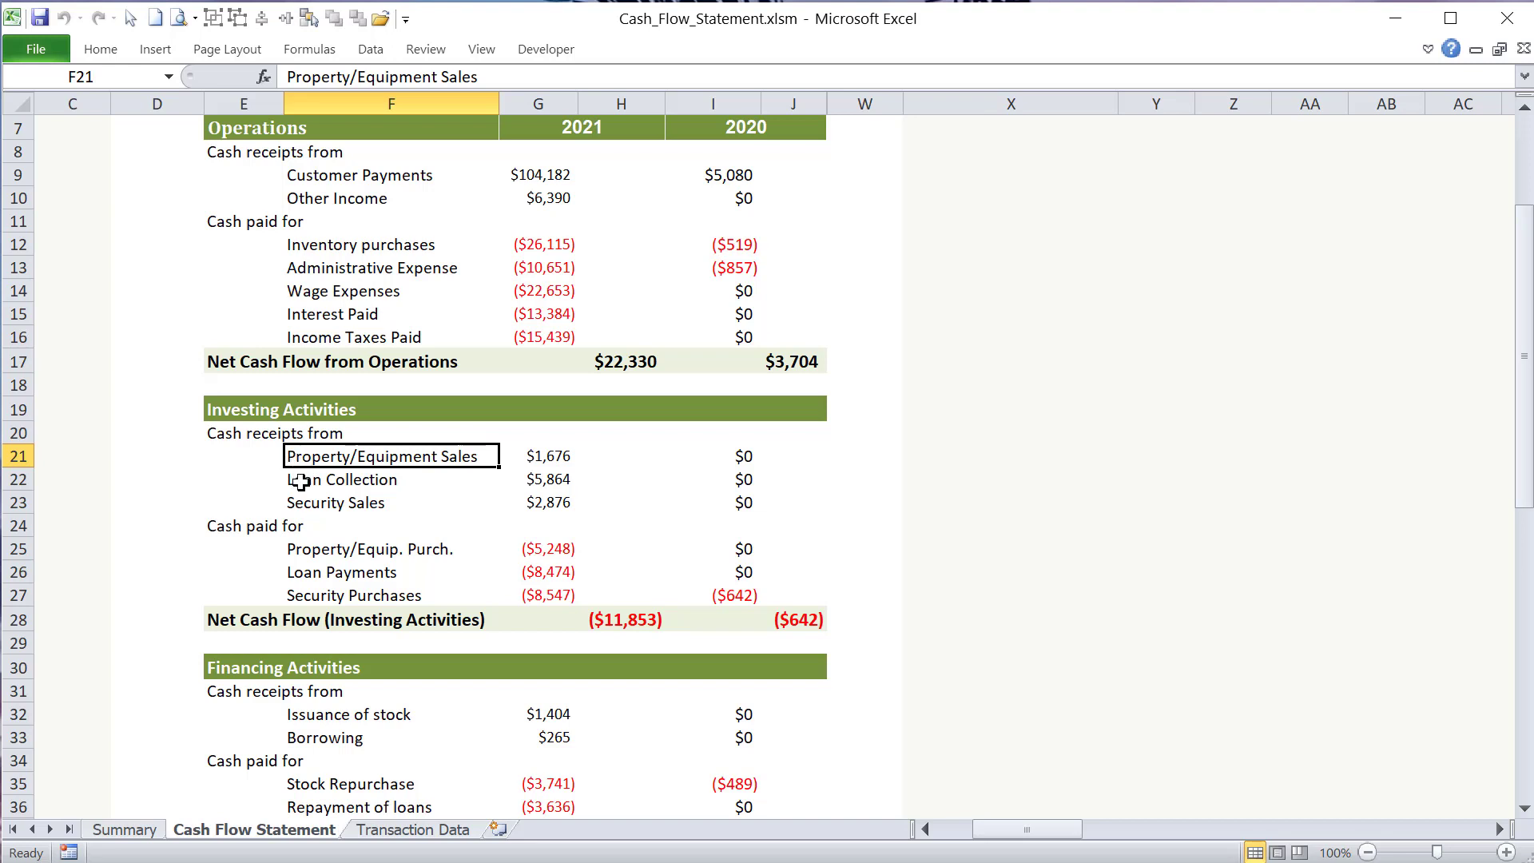
pyautogui.click(302, 482)
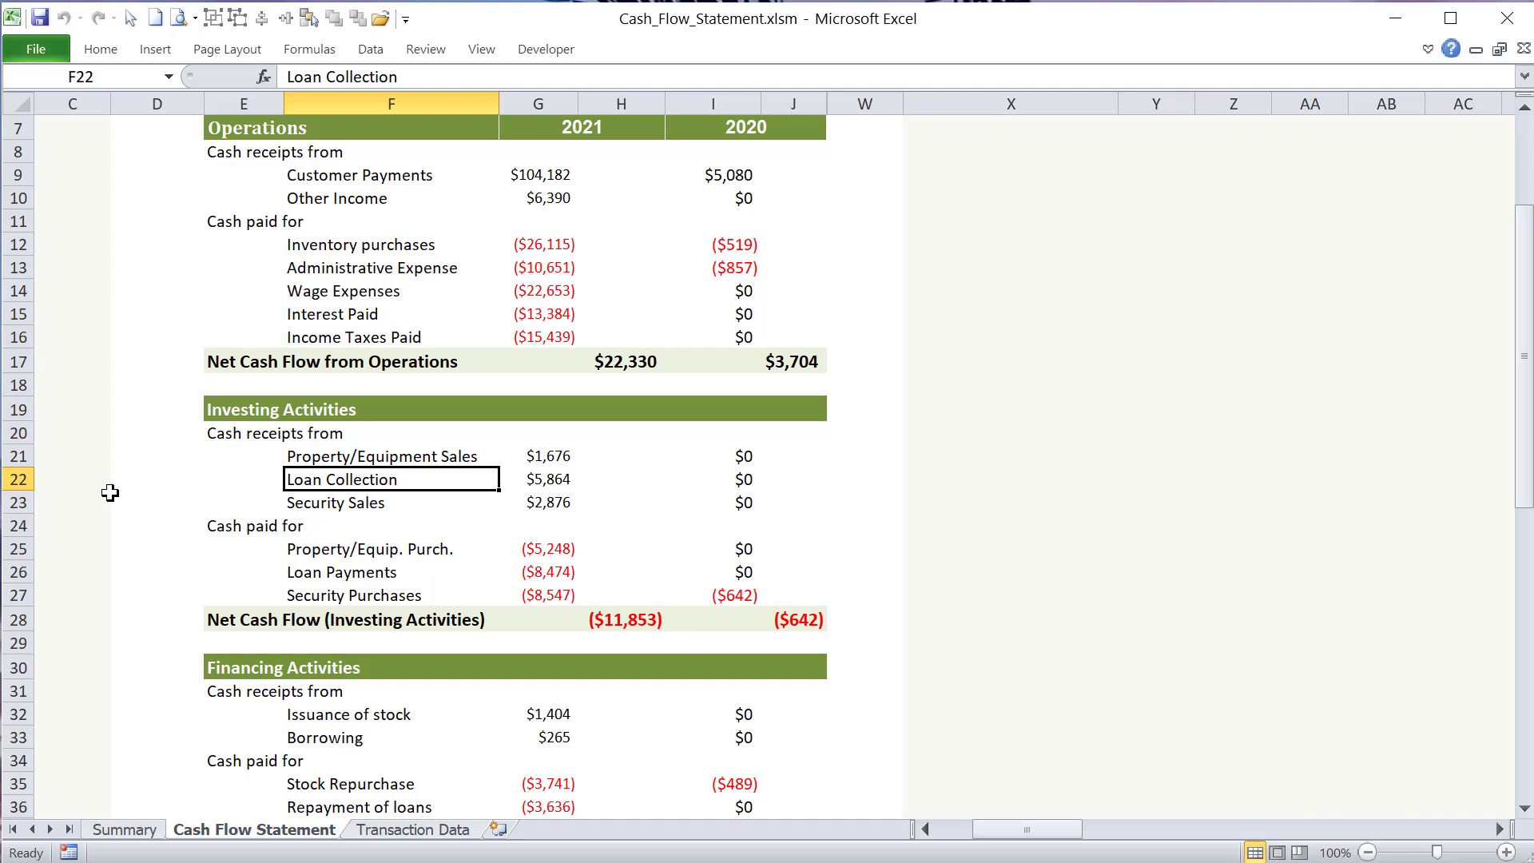
pyautogui.click(308, 505)
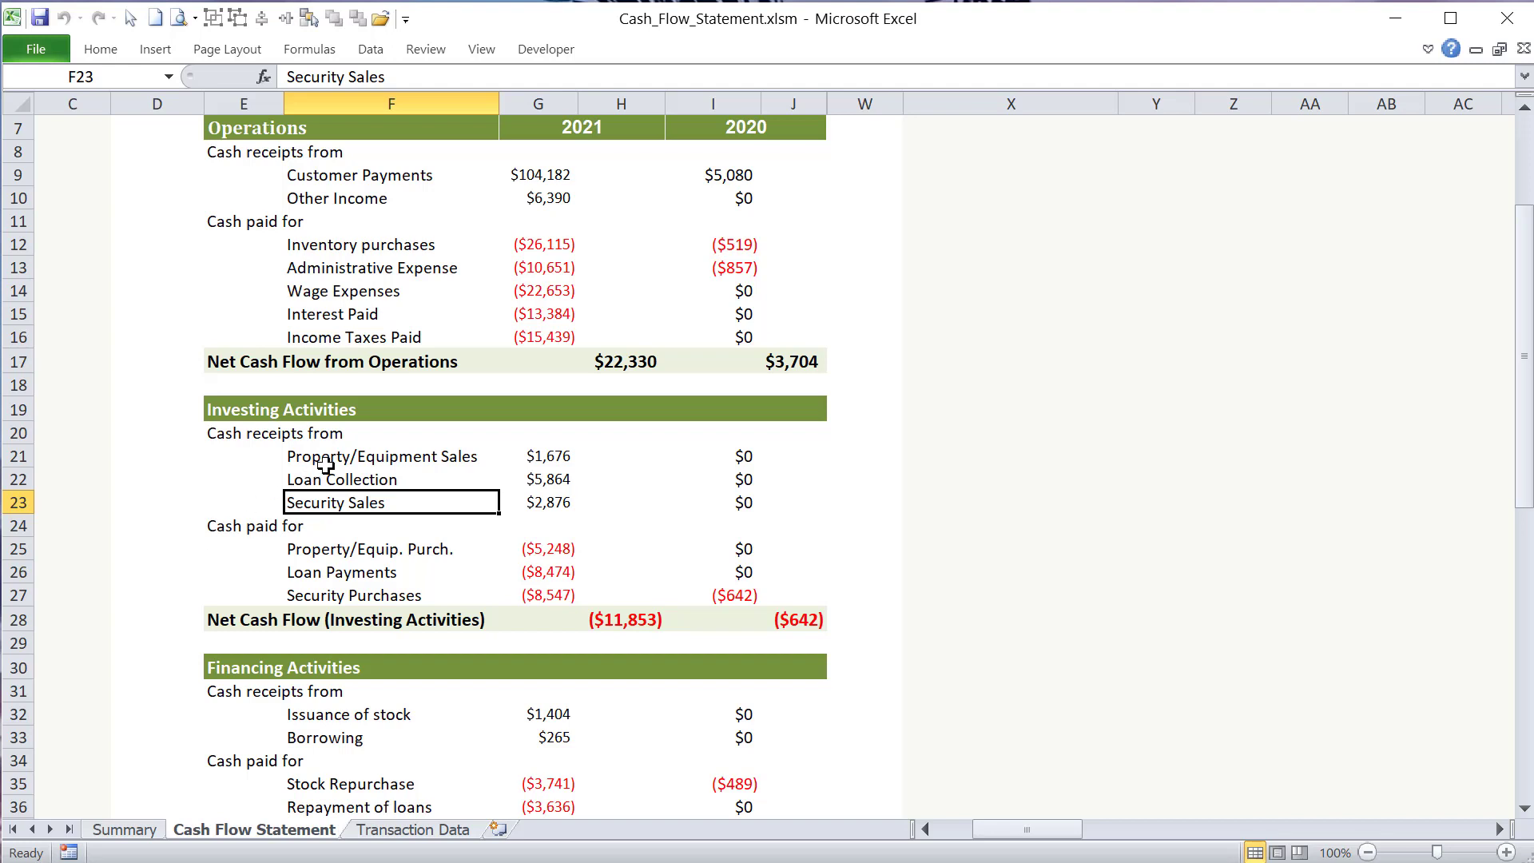
pyautogui.moveTo(312, 462); pyautogui.dragTo(565, 505)
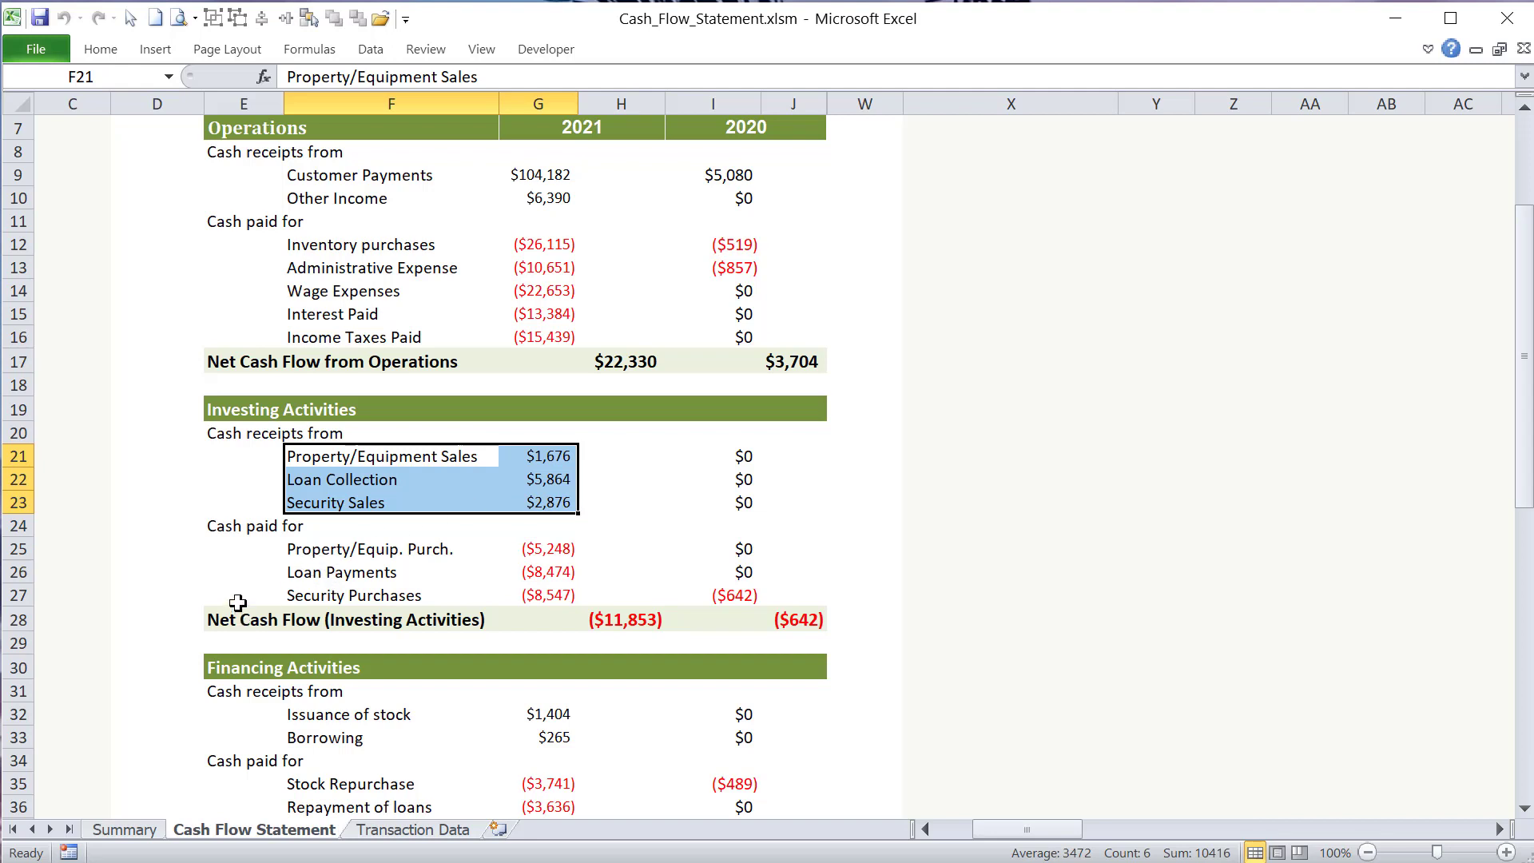
# - Examine the Investing Activities cash paid lines: Property/Equip. Purch., Loan Payments and Security Purchases
pyautogui.click(383, 569)
pyautogui.click(538, 555)
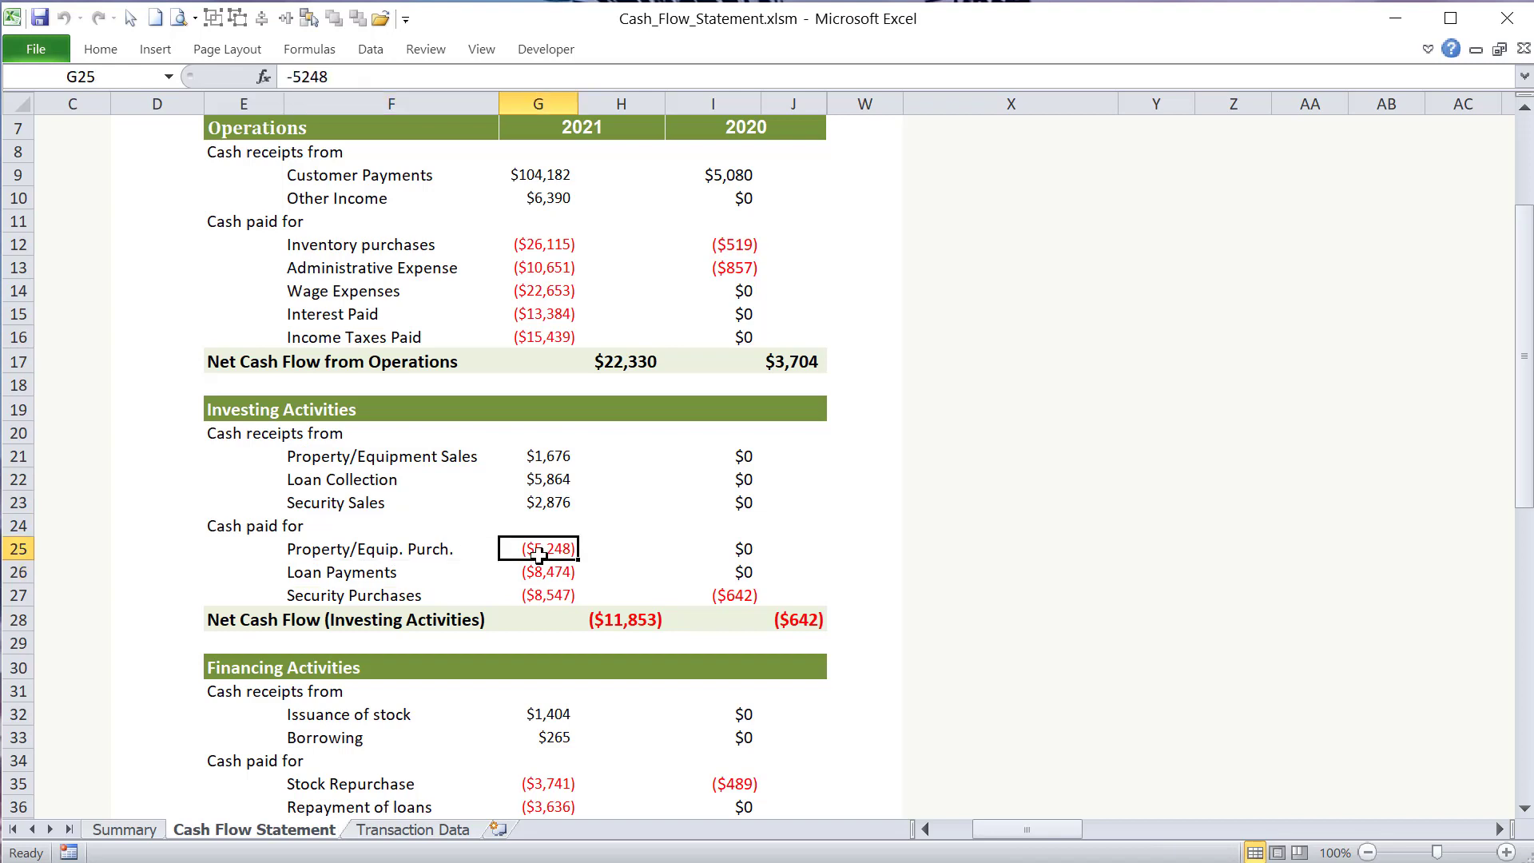
pyautogui.click(396, 569)
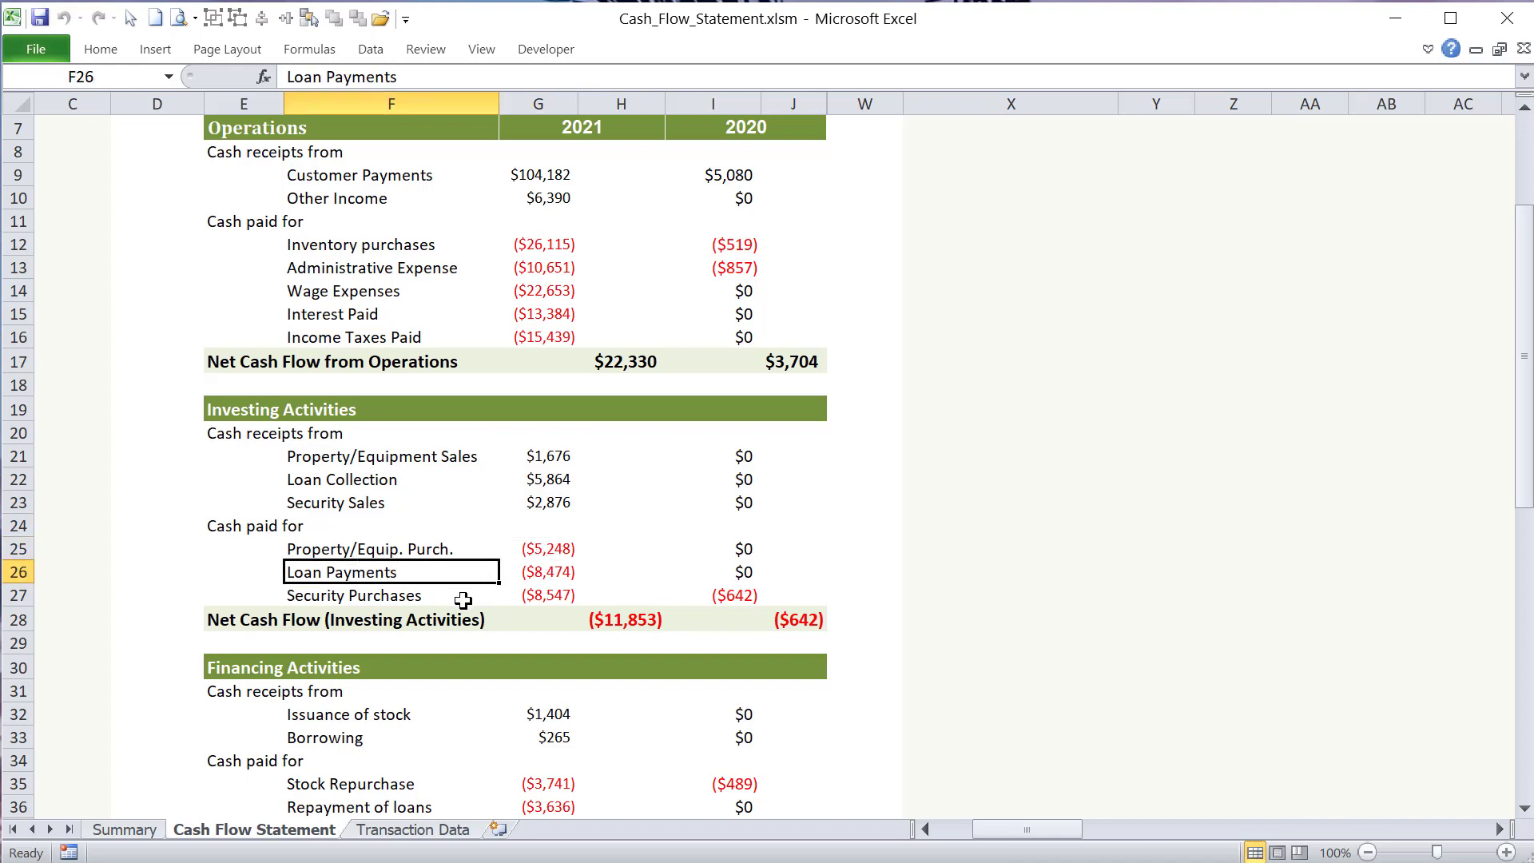
pyautogui.click(408, 601)
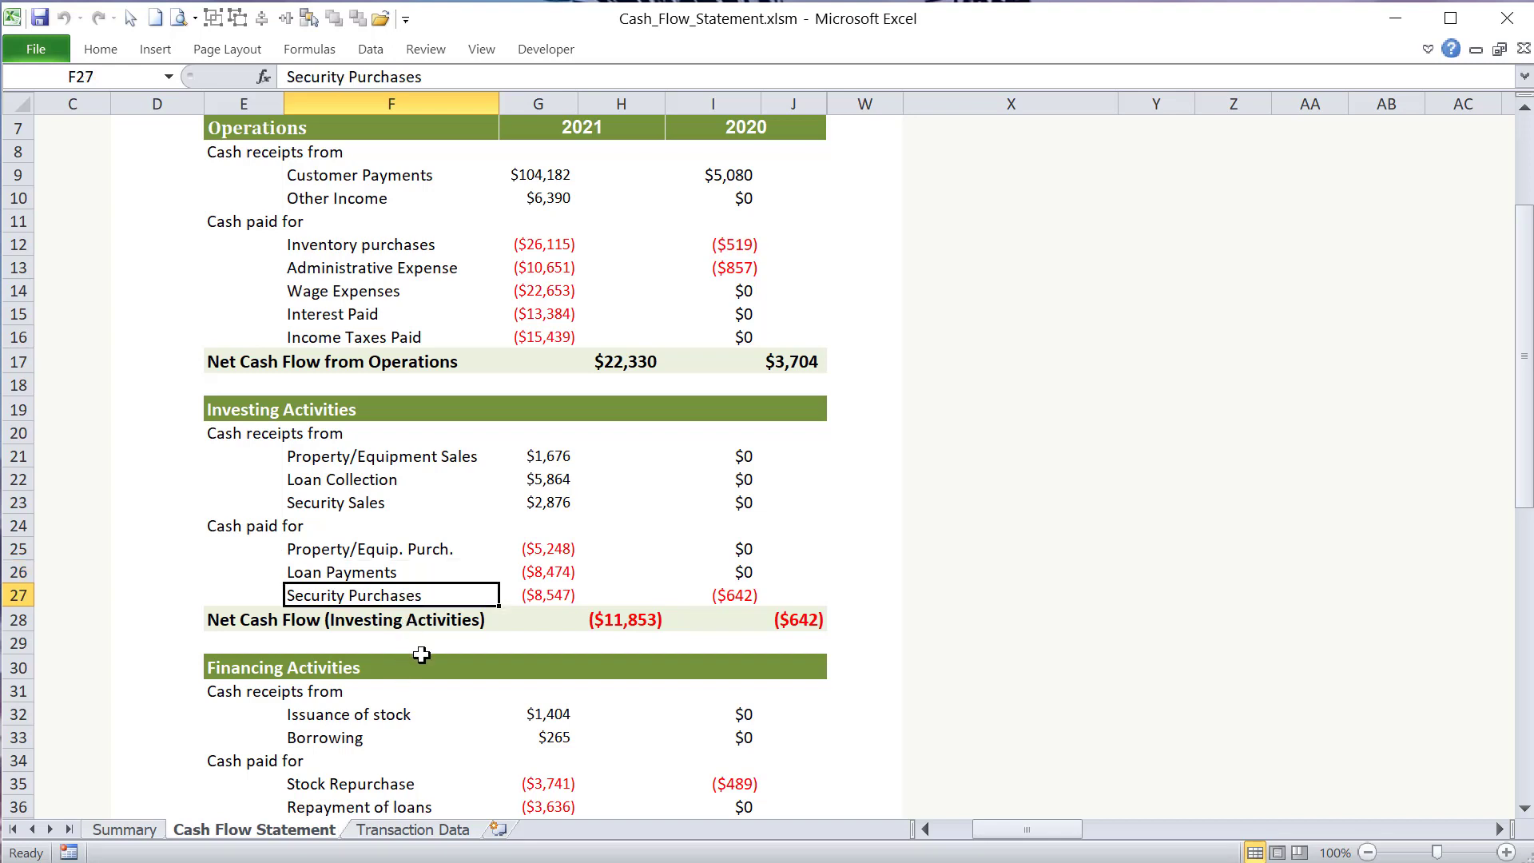
# - Examine the Financing Activities receipts and payments, their 2021 net cash flow, and the Net Increase in Cash
pyautogui.scroll(-2, 422, 656)
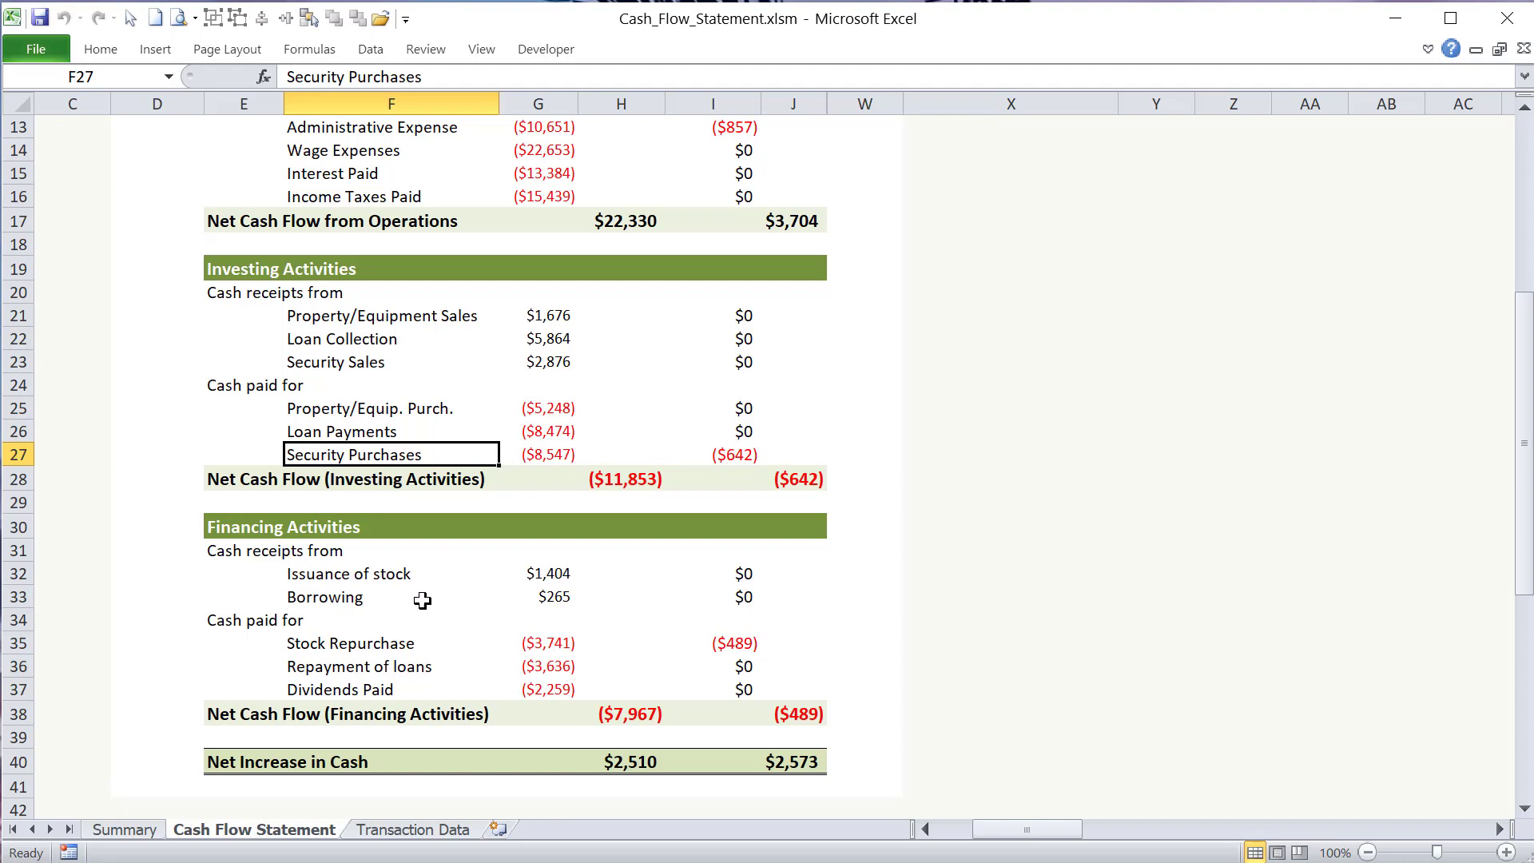
pyautogui.click(406, 578)
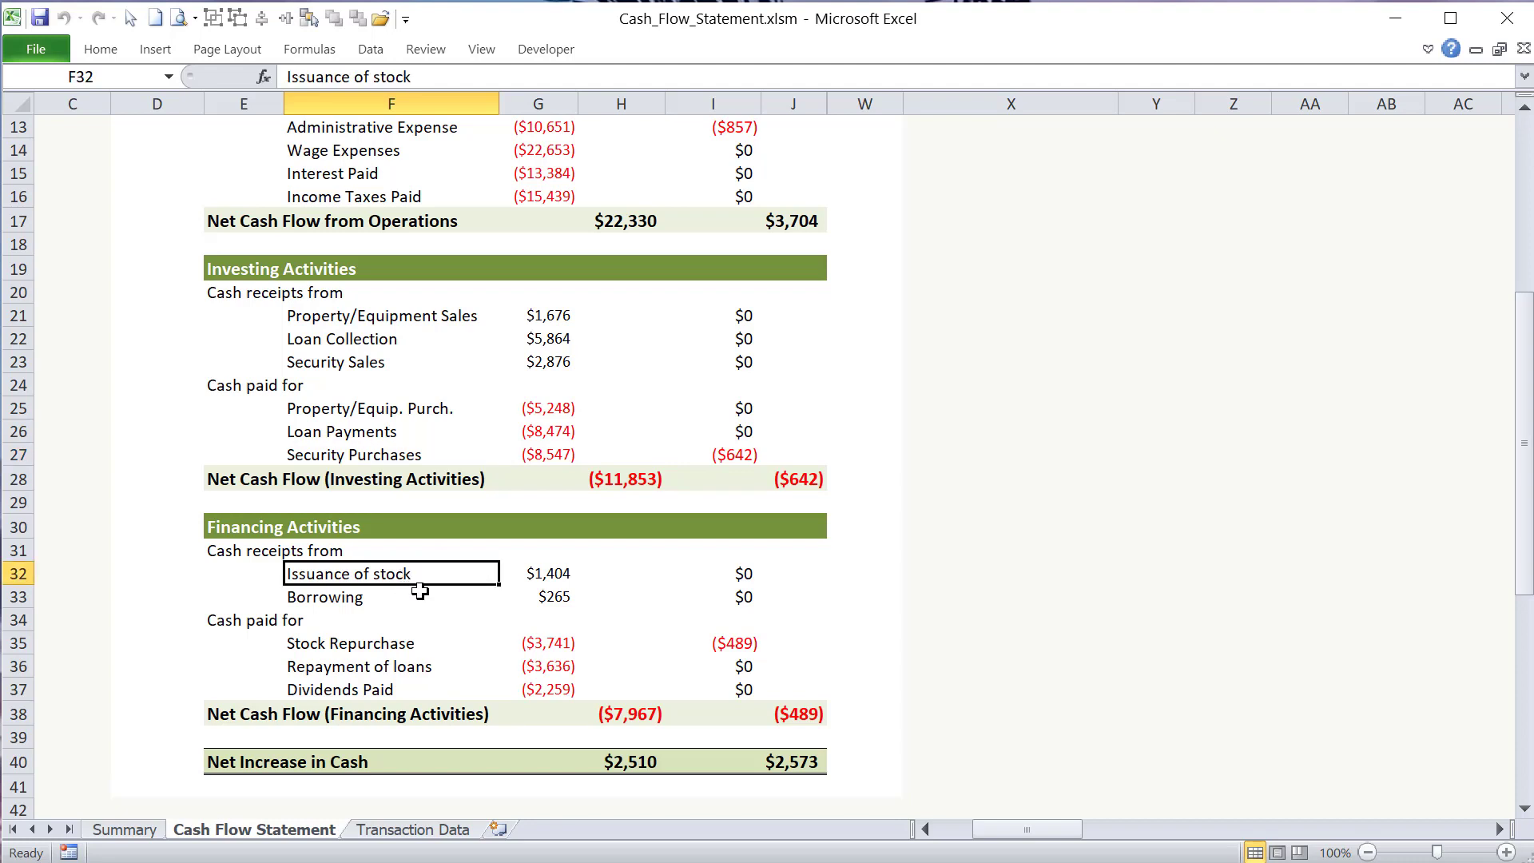
pyautogui.click(416, 595)
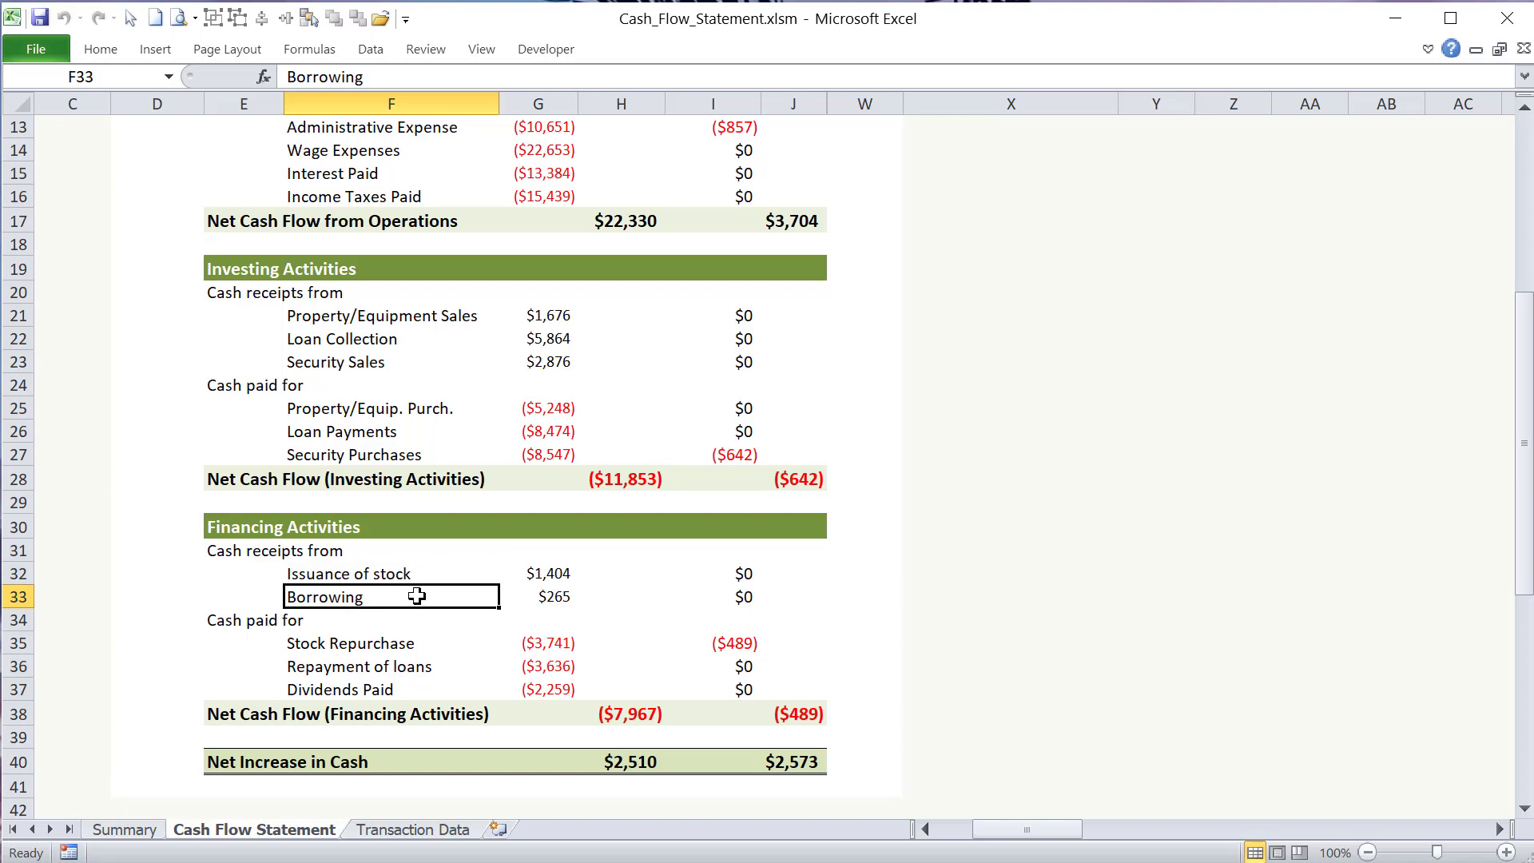
pyautogui.click(420, 643)
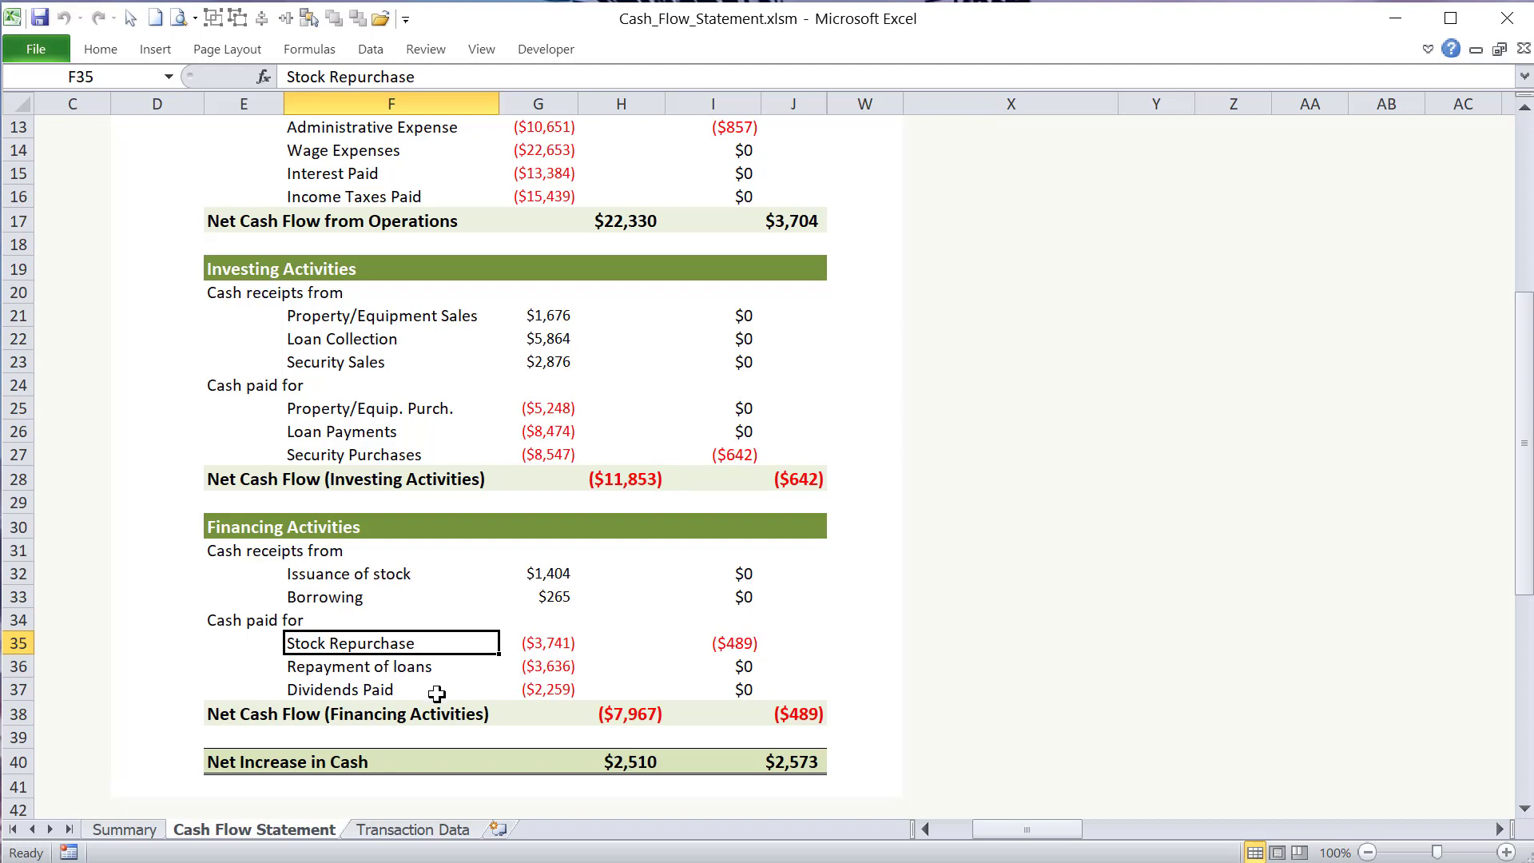
pyautogui.click(436, 692)
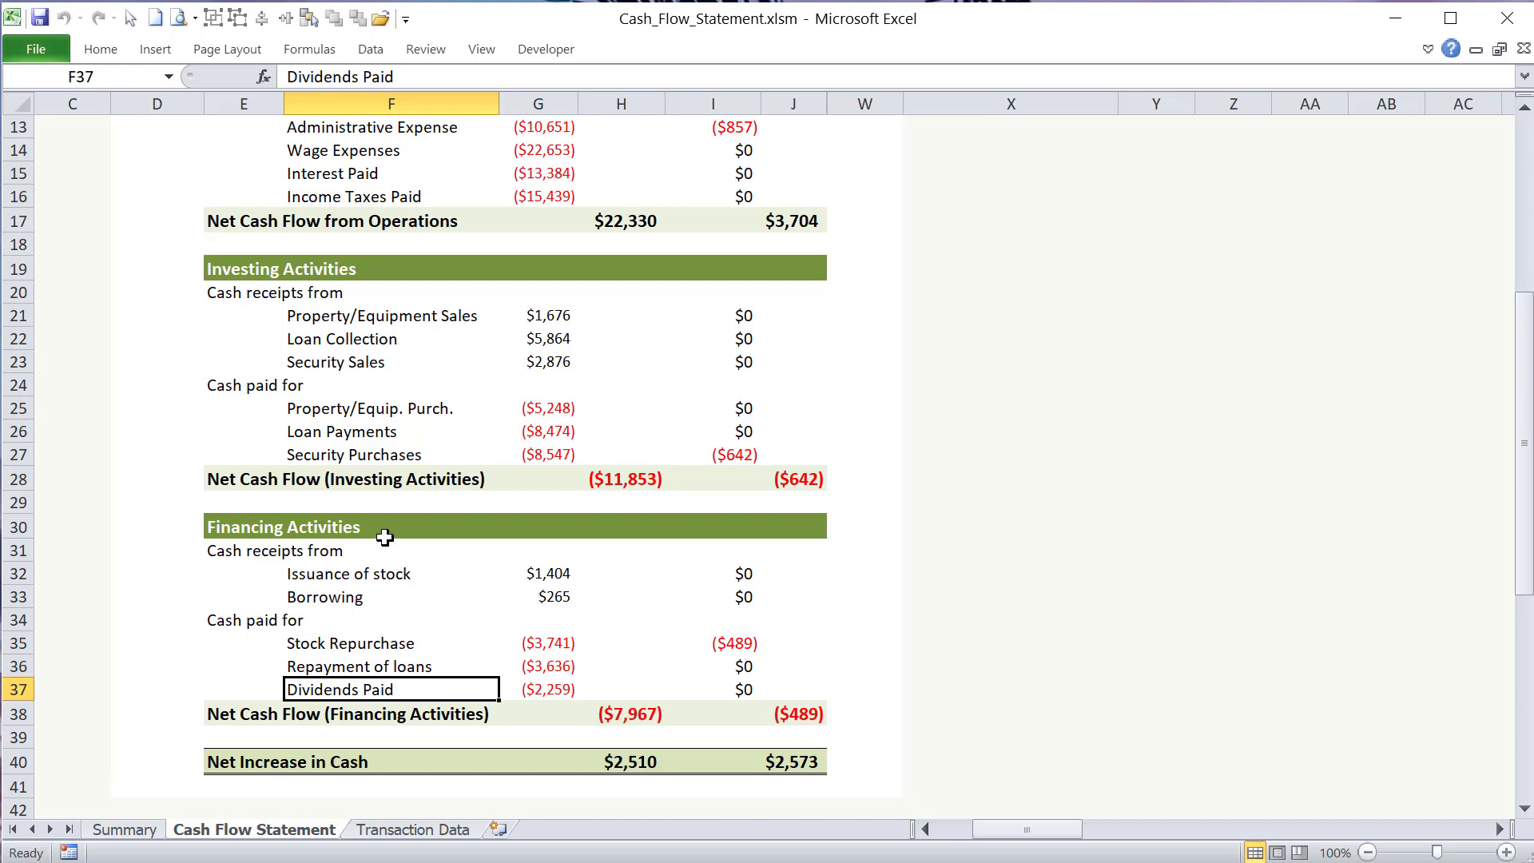
pyautogui.click(611, 721)
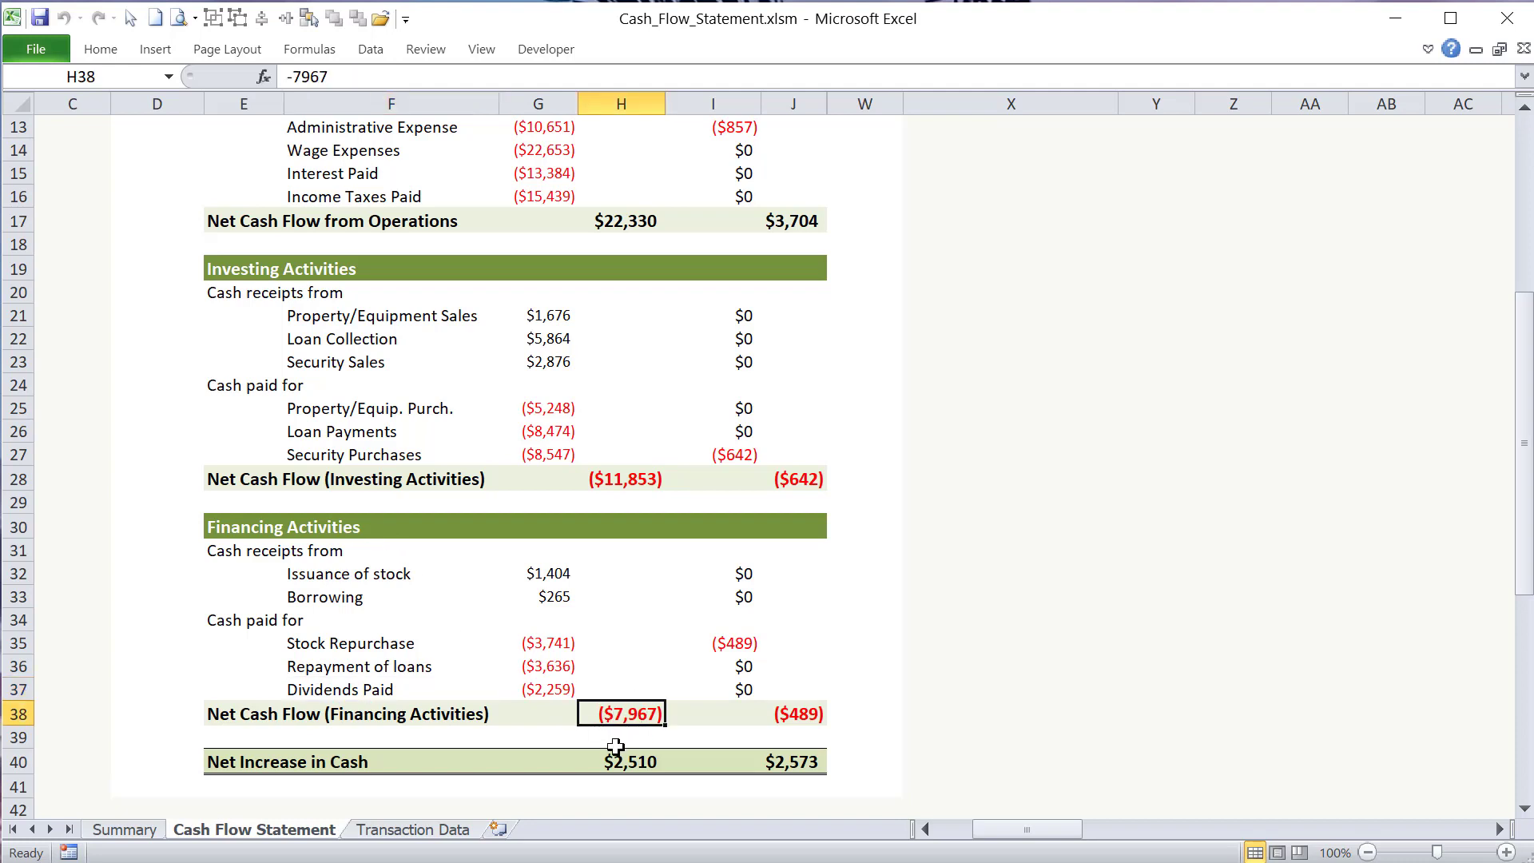
pyautogui.click(615, 755)
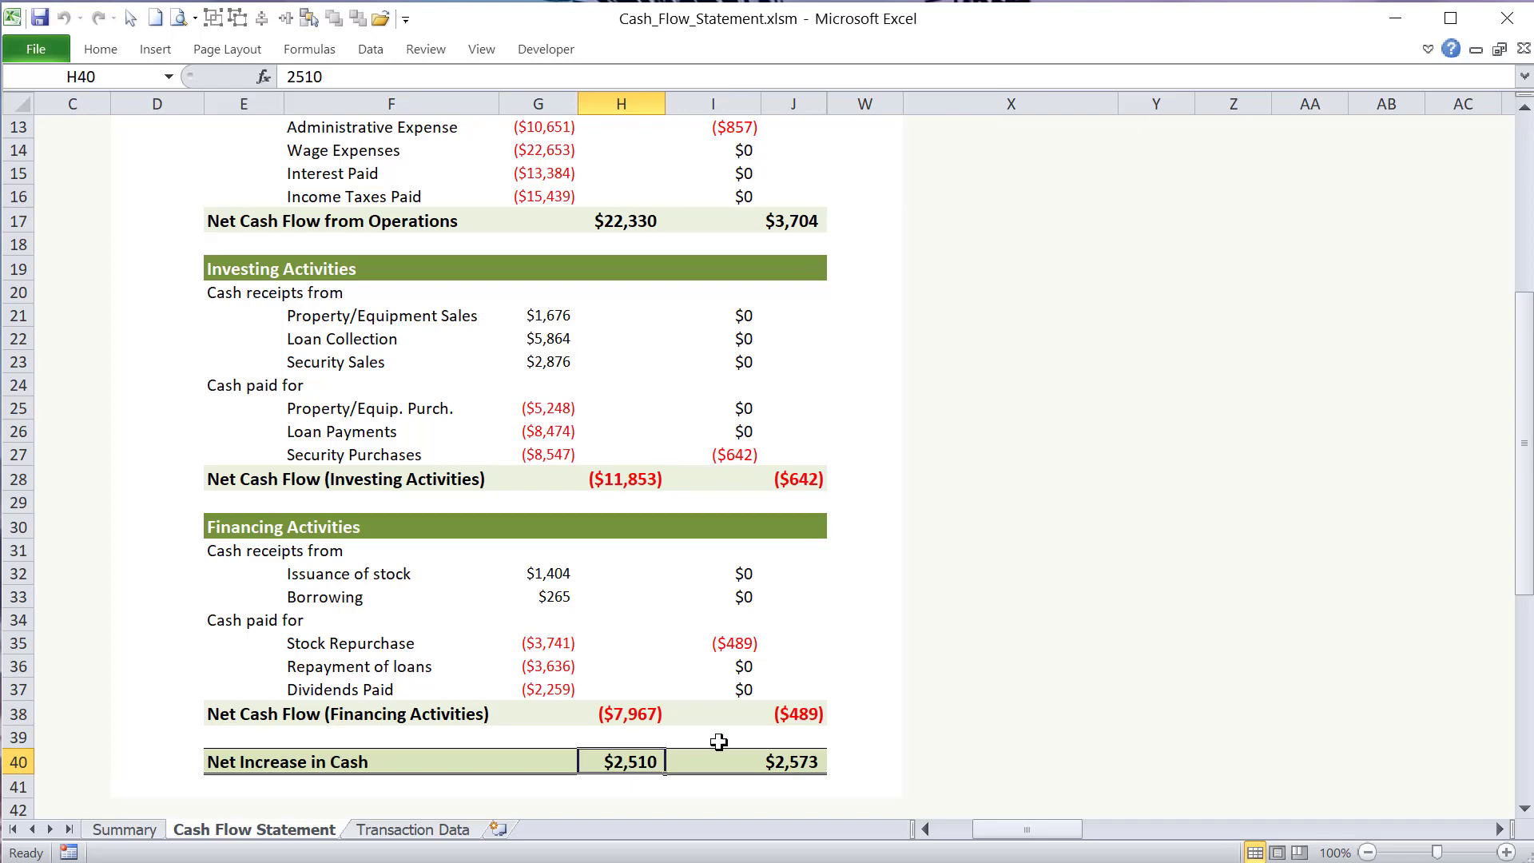
# - Compare the 2021 net cash flows from operations, investing and financing with the Net Increase in Cash
pyautogui.scroll(3, 644, 413)
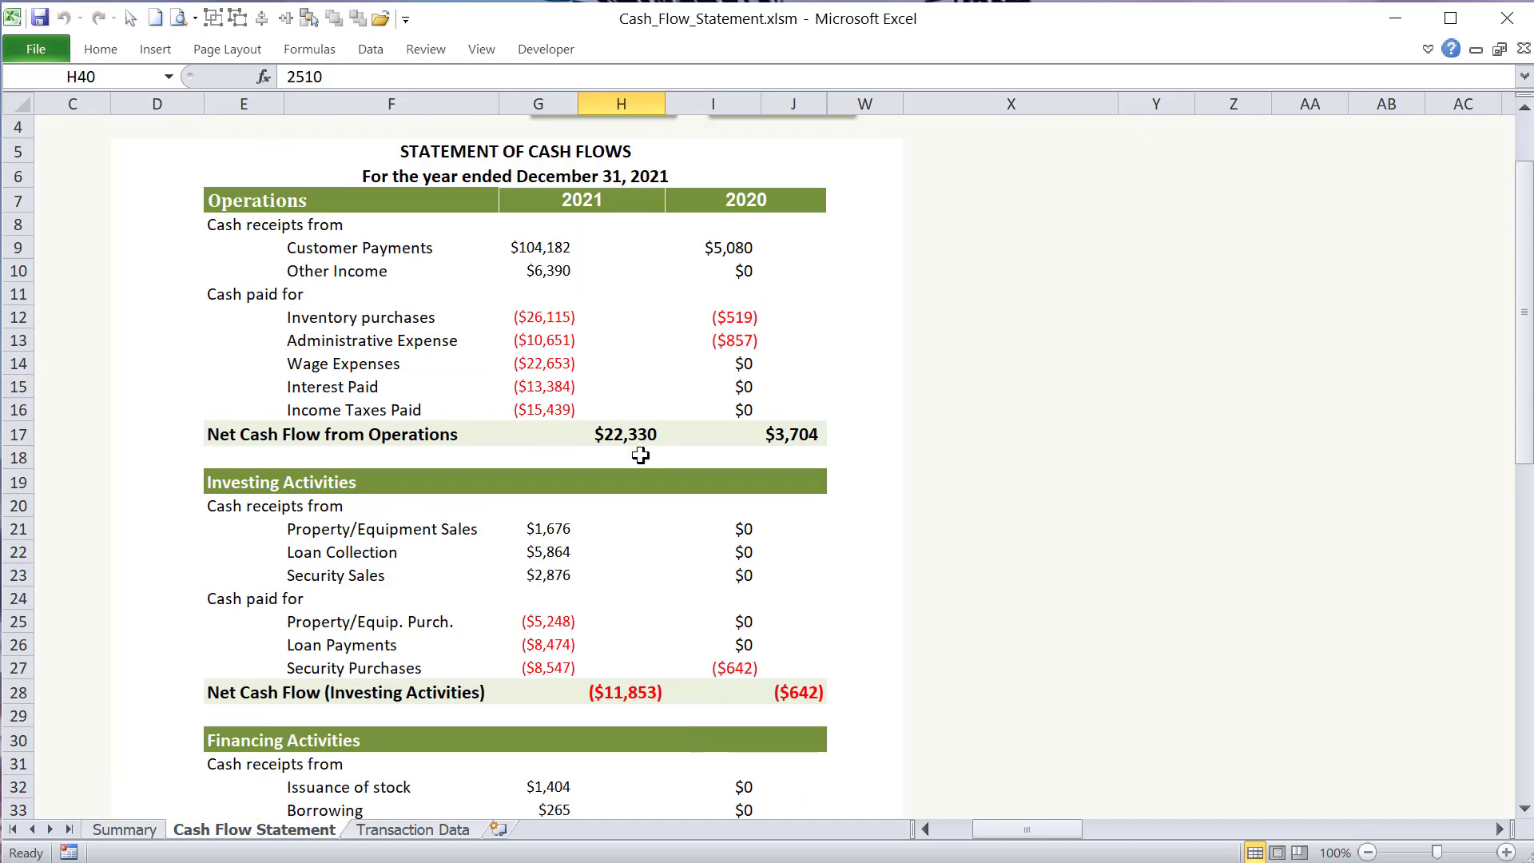
pyautogui.click(639, 436)
pyautogui.scroll(-1, 638, 471)
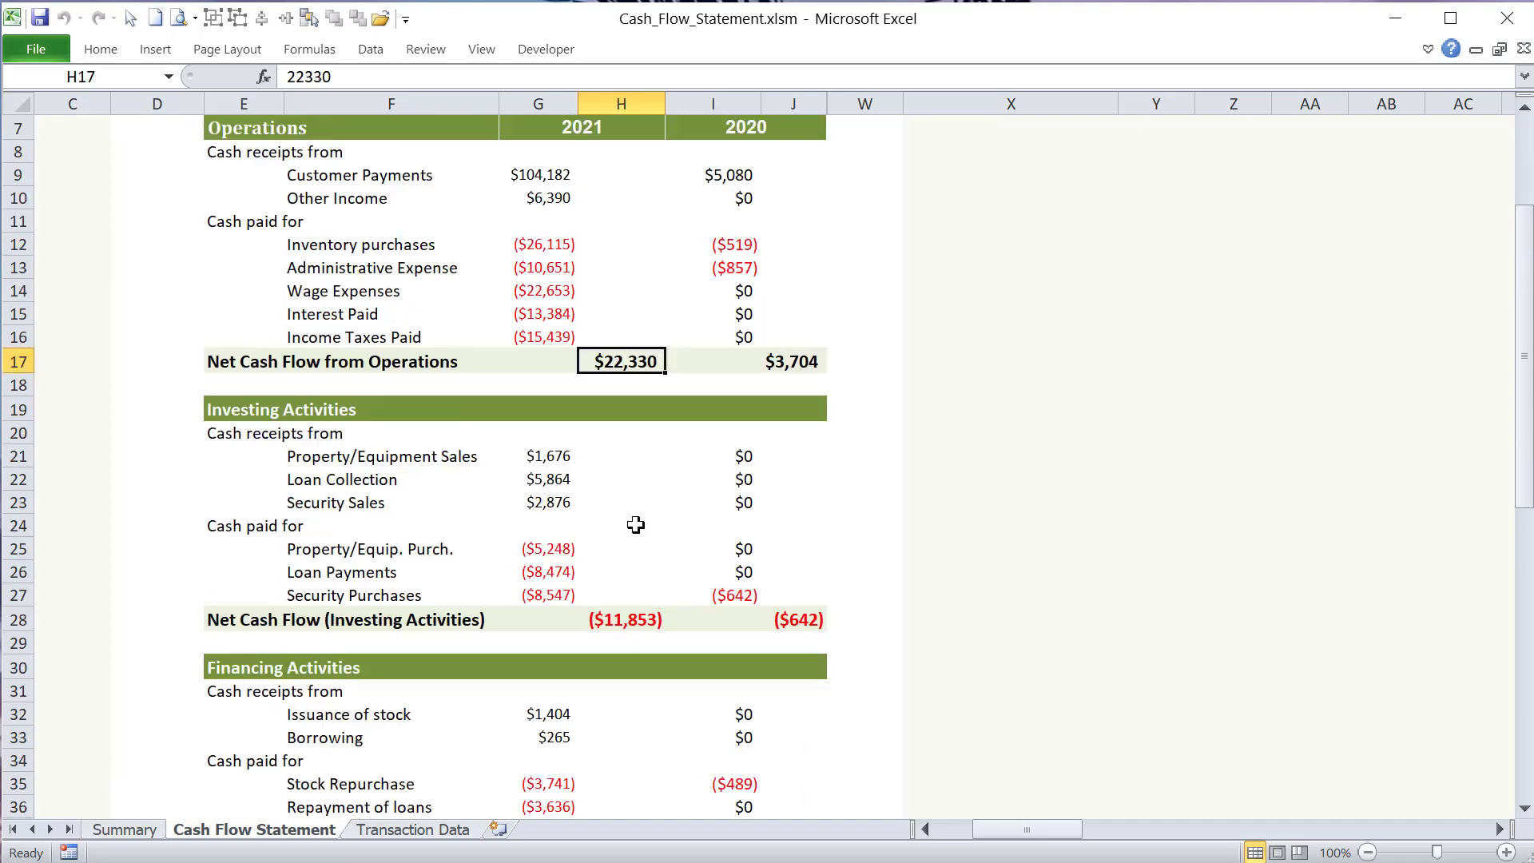
pyautogui.click(643, 620)
pyautogui.scroll(-4, 645, 621)
pyautogui.click(642, 589)
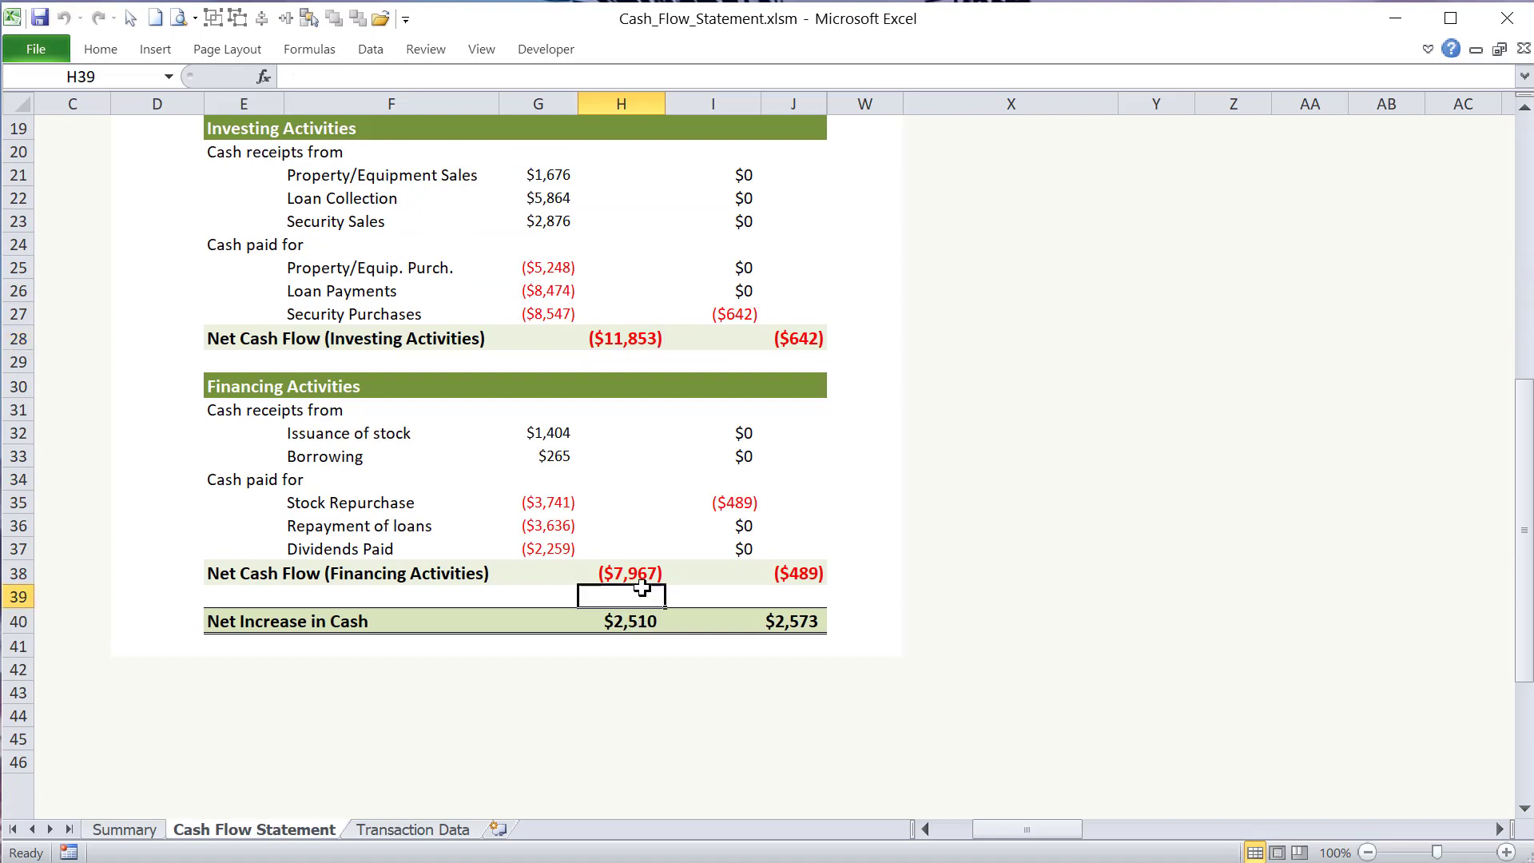
pyautogui.click(645, 342)
pyautogui.click(640, 573)
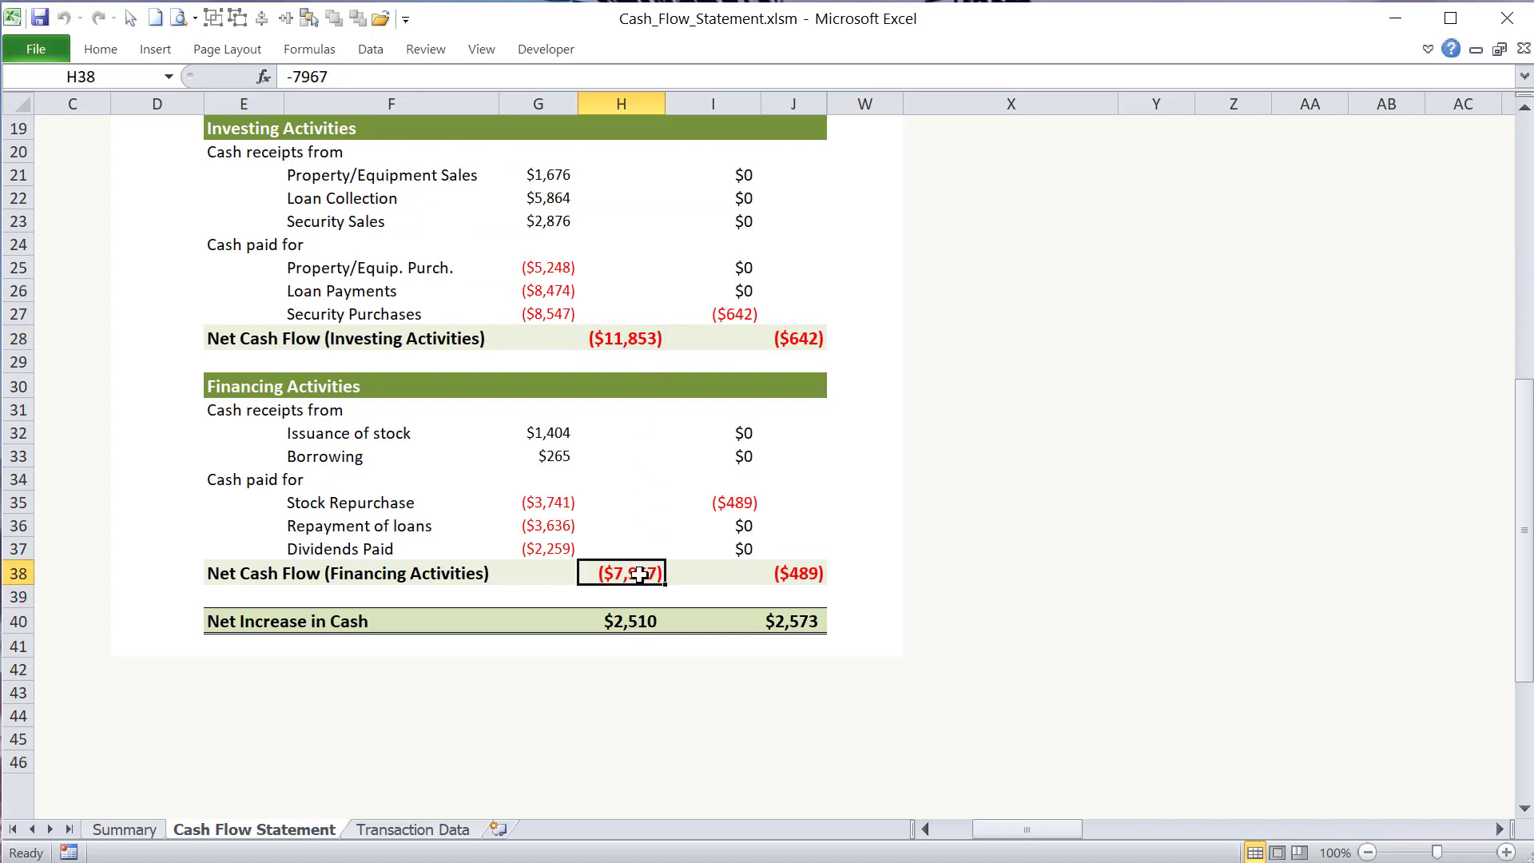
pyautogui.click(652, 629)
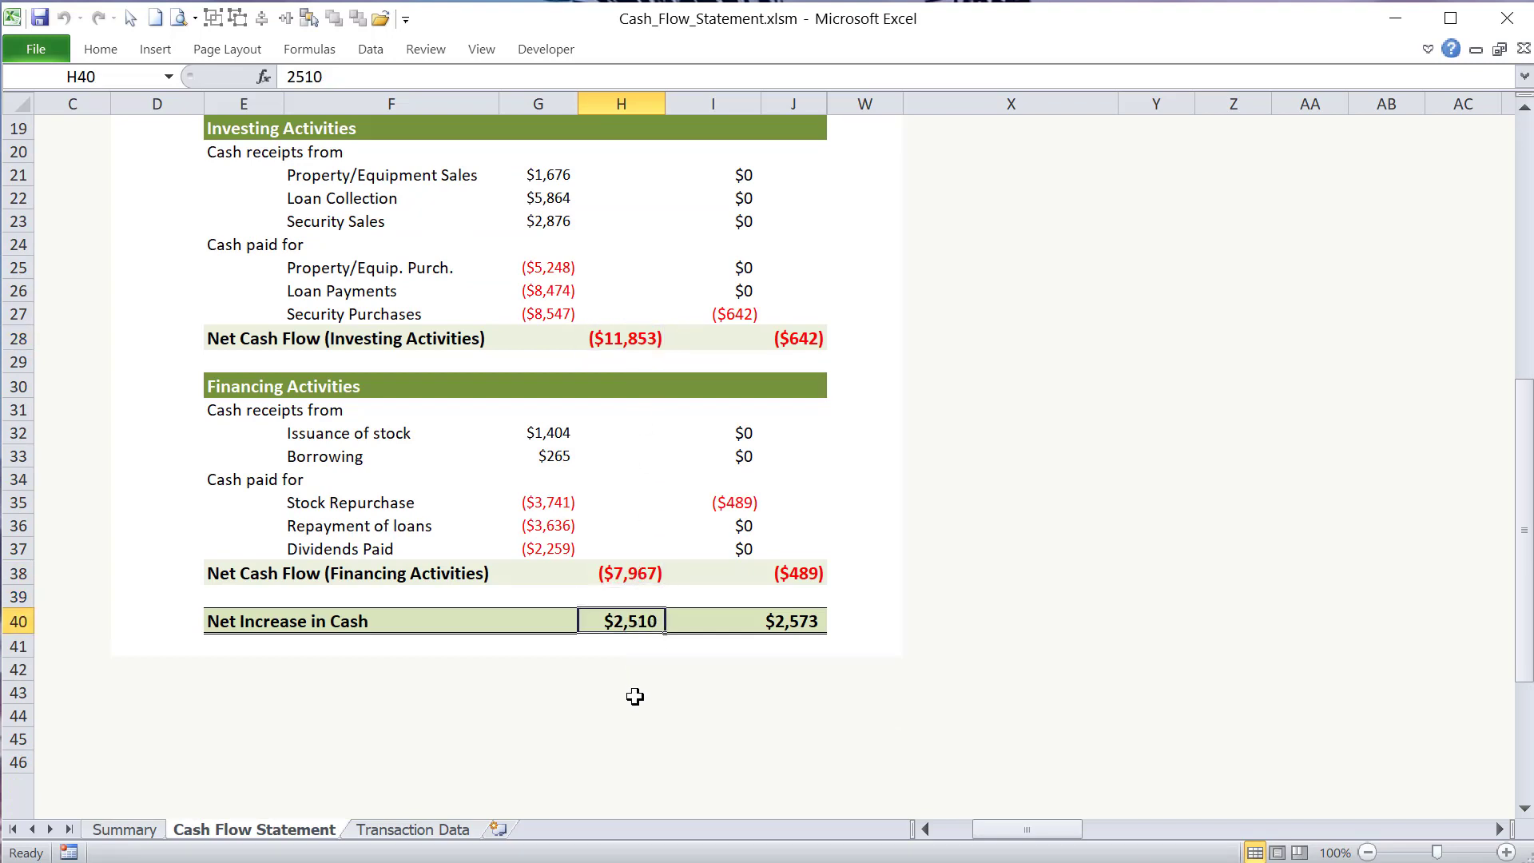
# - Return to the start of the statement and select the 2021 period heading in the Operations row
pyautogui.scroll(3, 628, 707)
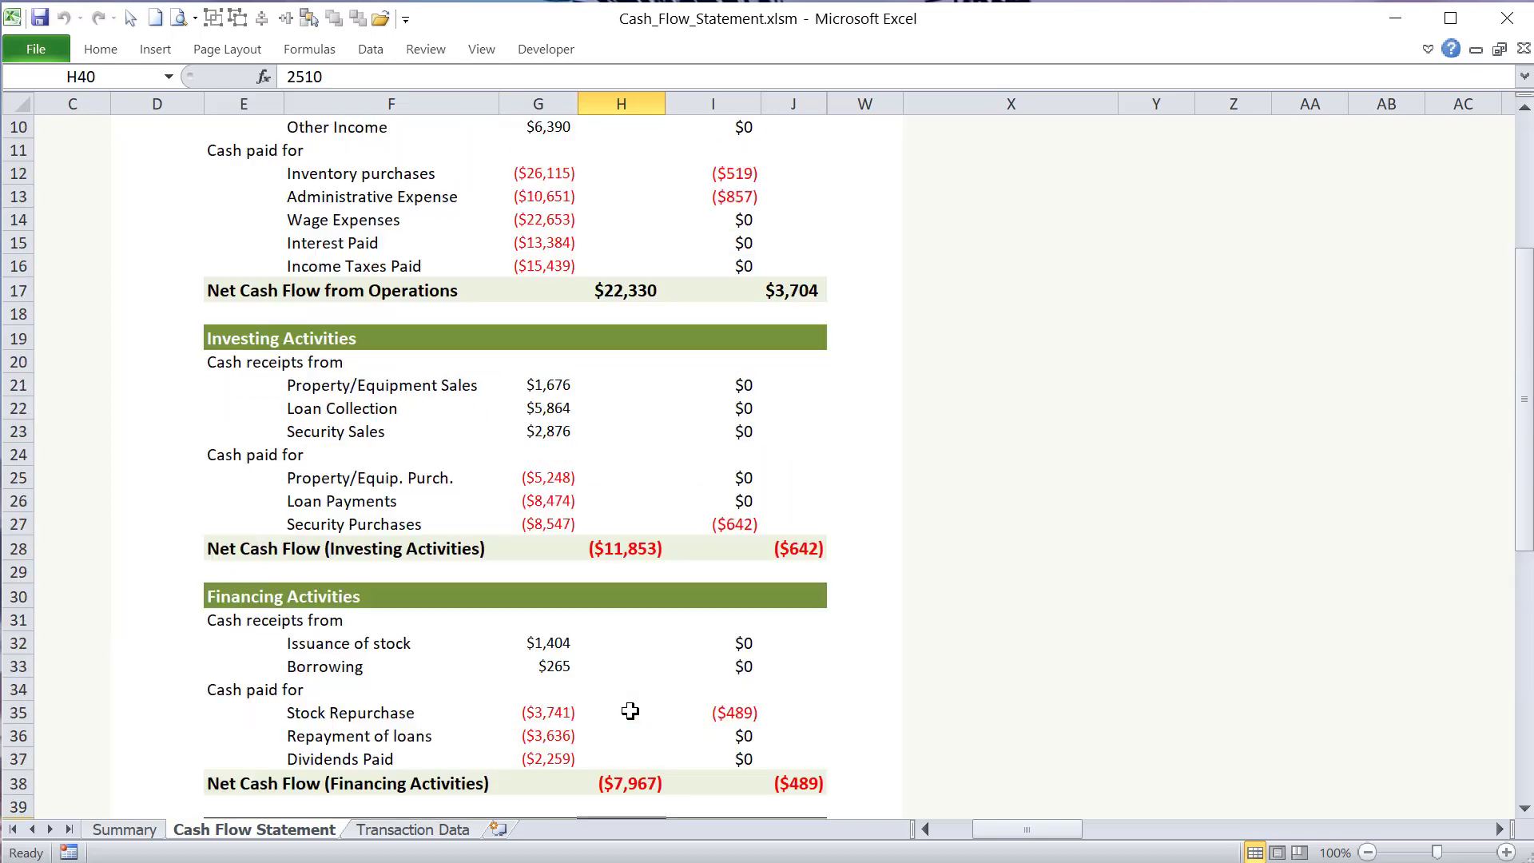
pyautogui.scroll(3, 633, 240)
pyautogui.click(622, 302)
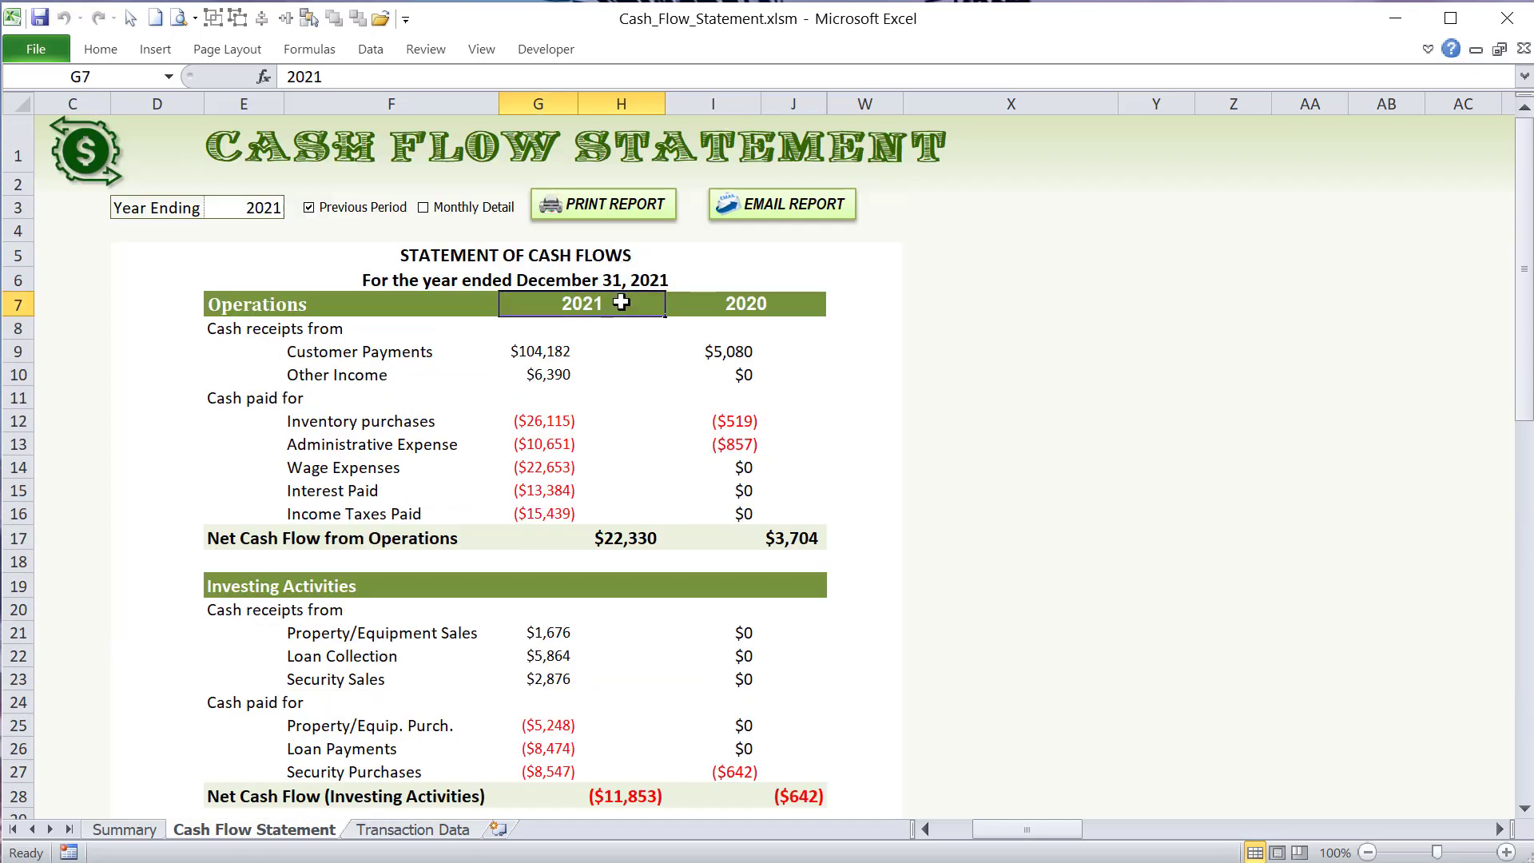
# - Switch the 2021 statement from the previous-period comparison to Monthly Detail and review its January to December amounts
pyautogui.click(753, 304)
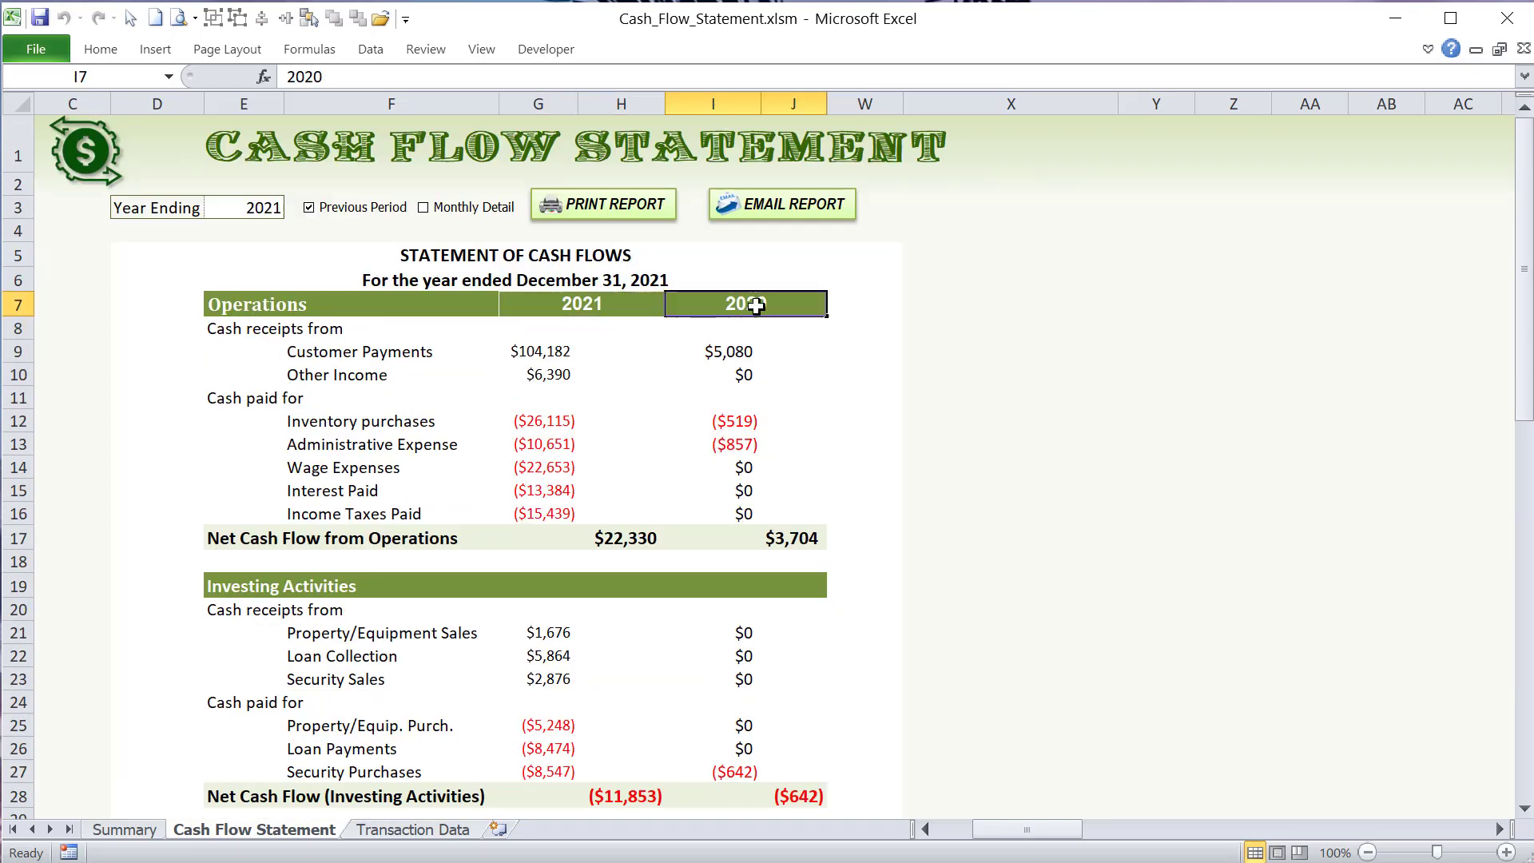
pyautogui.click(367, 209)
pyautogui.click(452, 211)
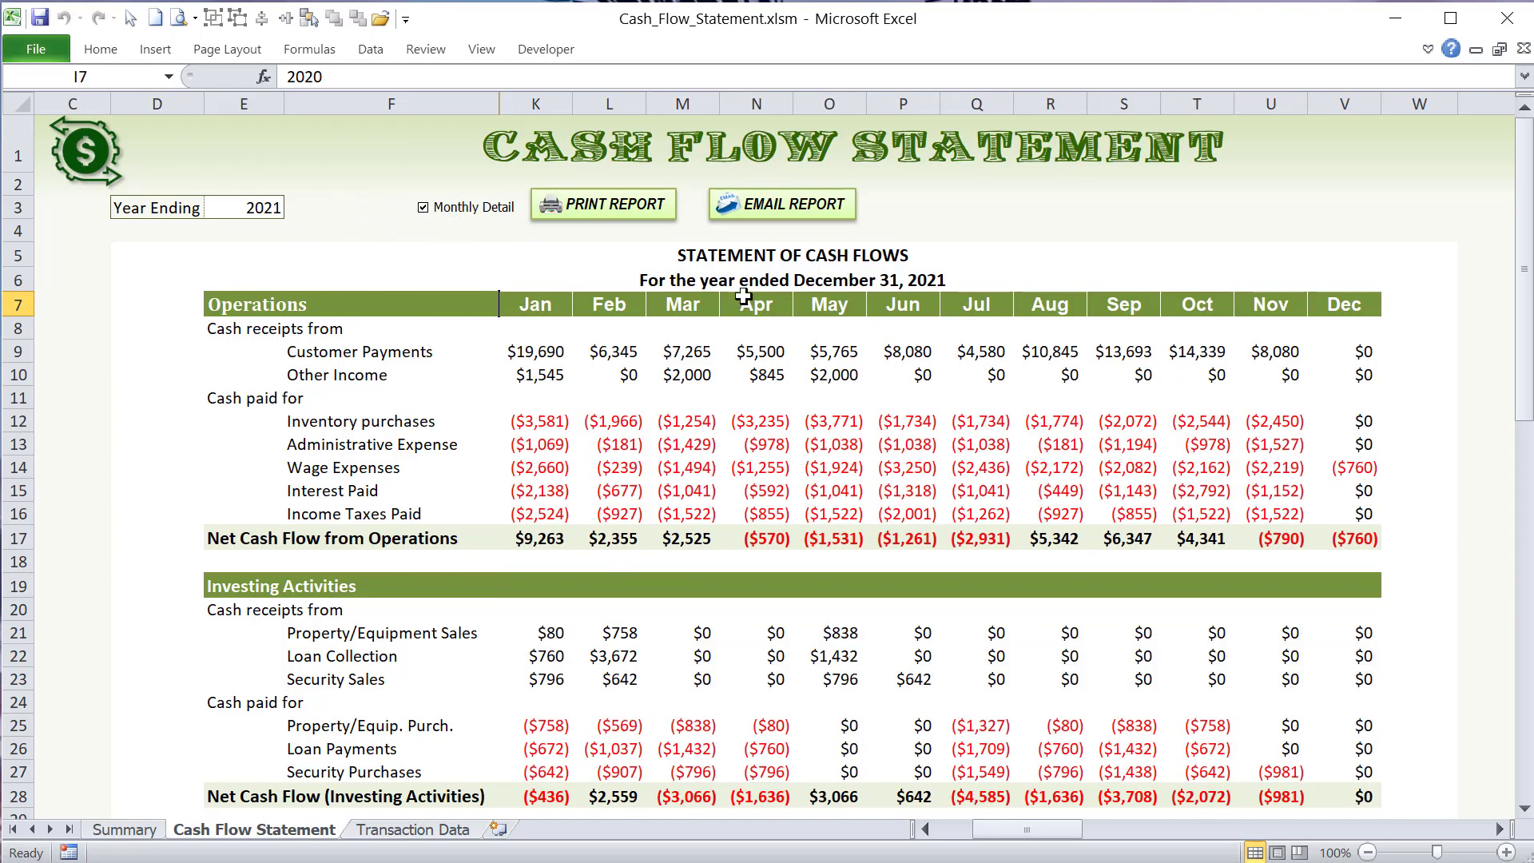
pyautogui.moveTo(539, 335); pyautogui.dragTo(1187, 502)
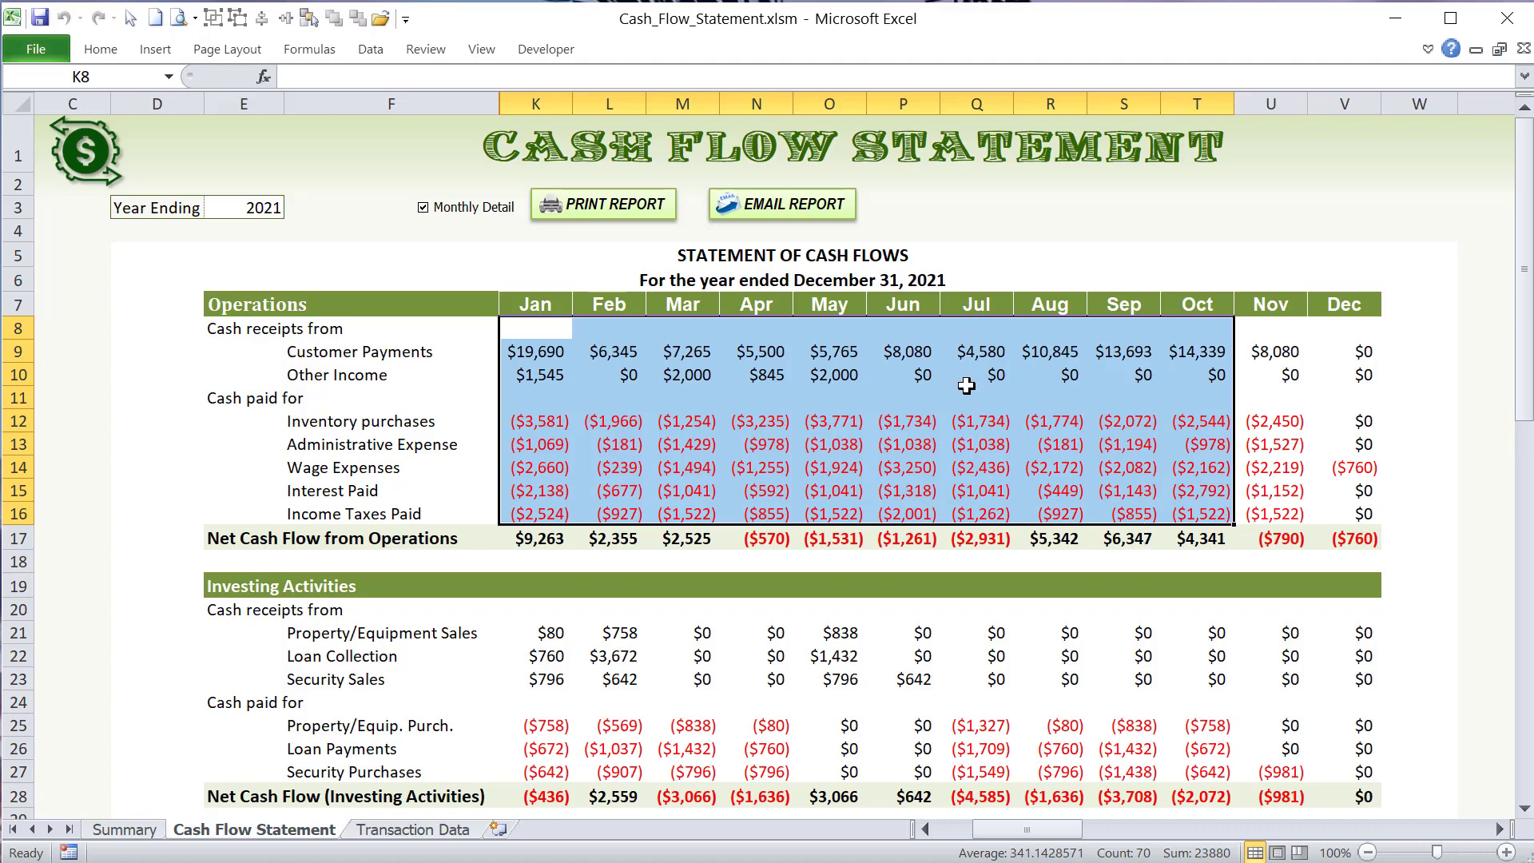
pyautogui.scroll(-2, 967, 386)
pyautogui.scroll(2, 968, 392)
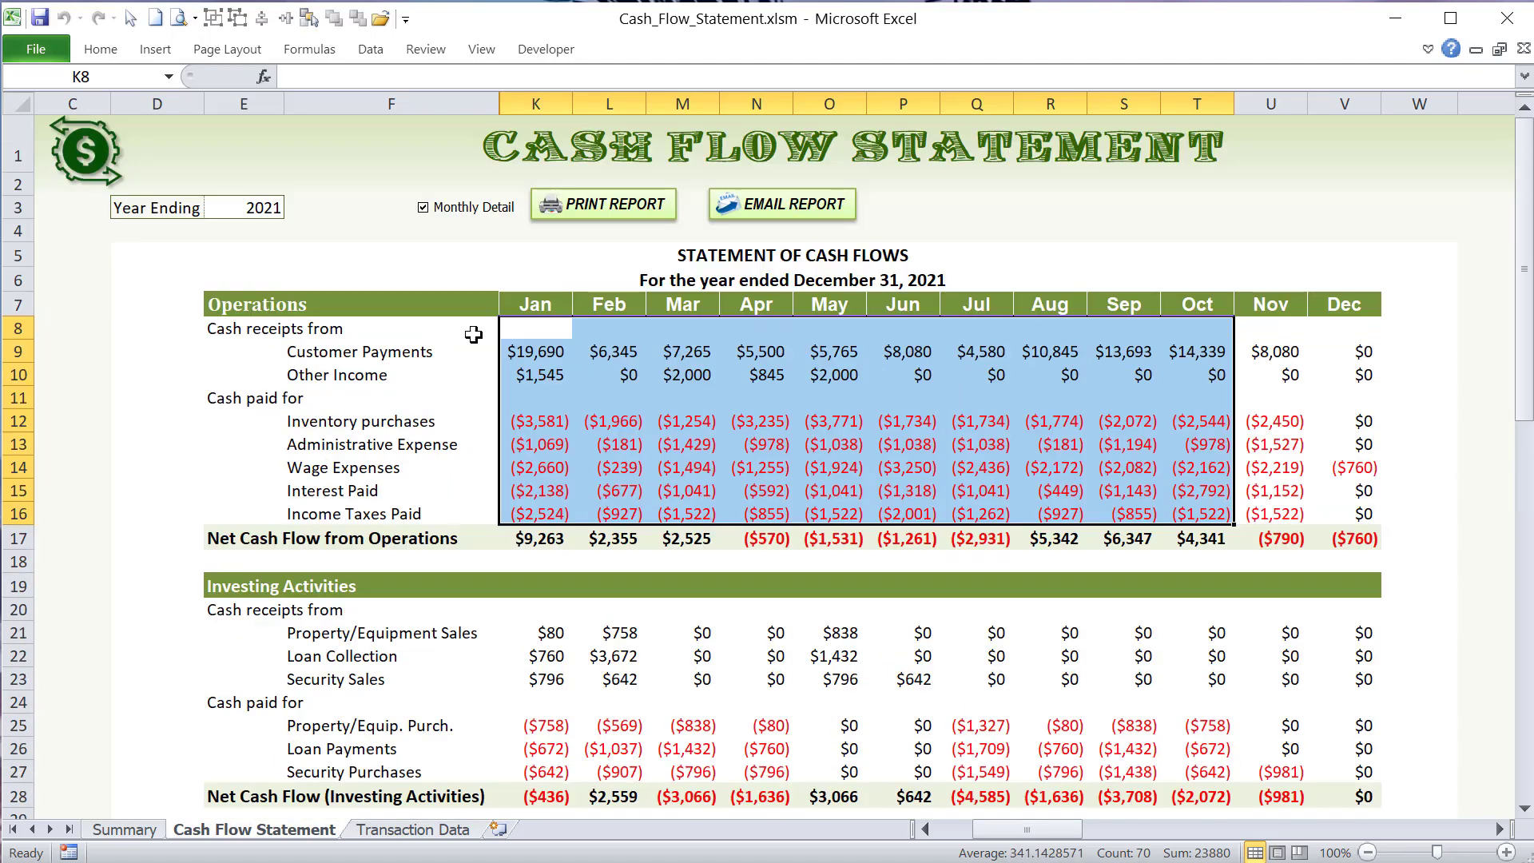
# - Open the Transaction Data sheet and examine the records in the Transaction Database, from the first transaction on
pyautogui.click(431, 831)
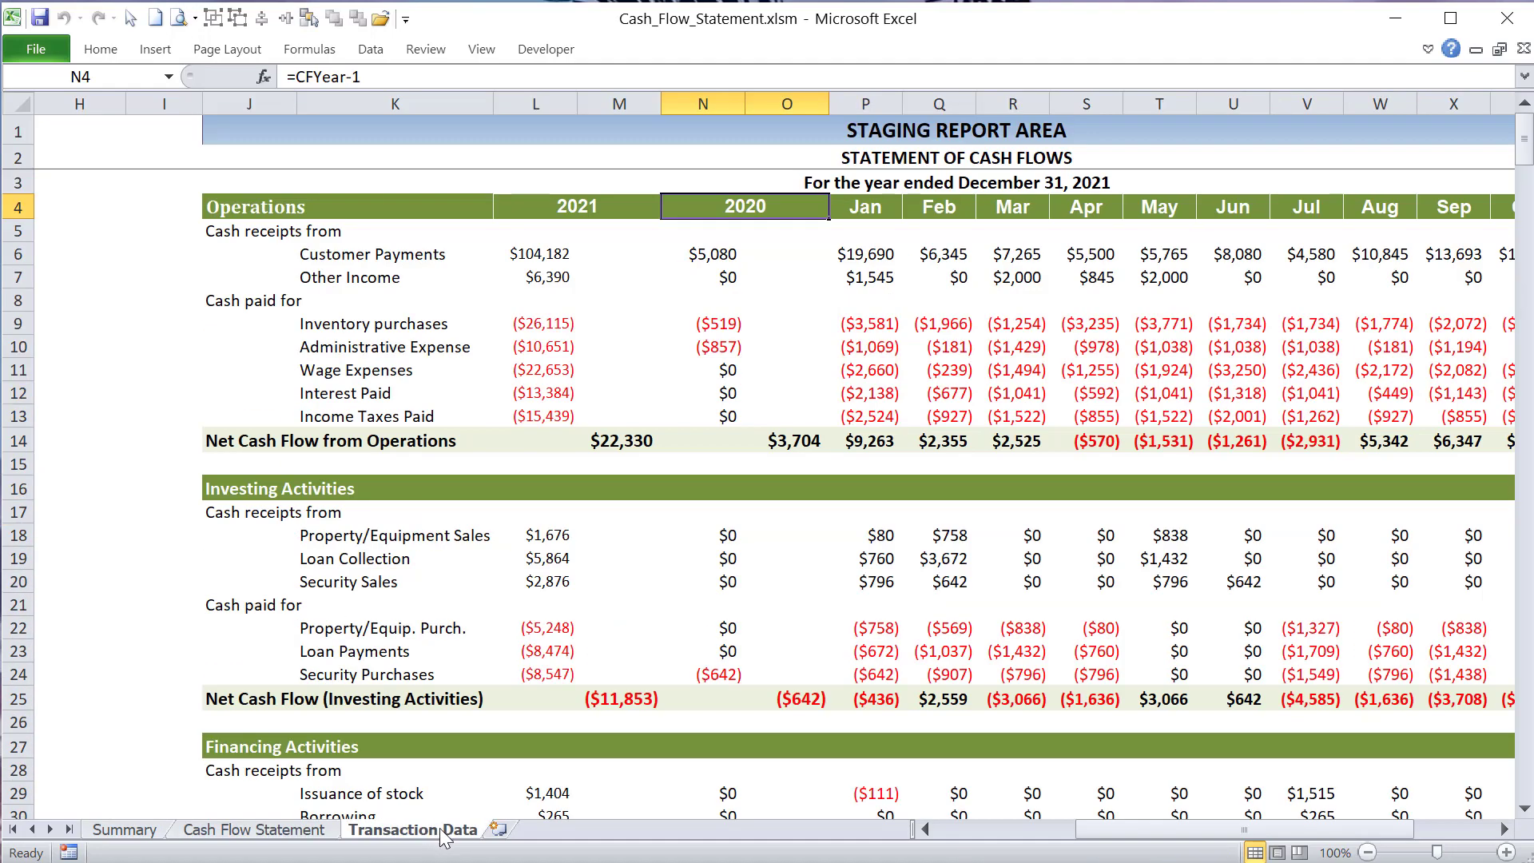
pyautogui.click(924, 830)
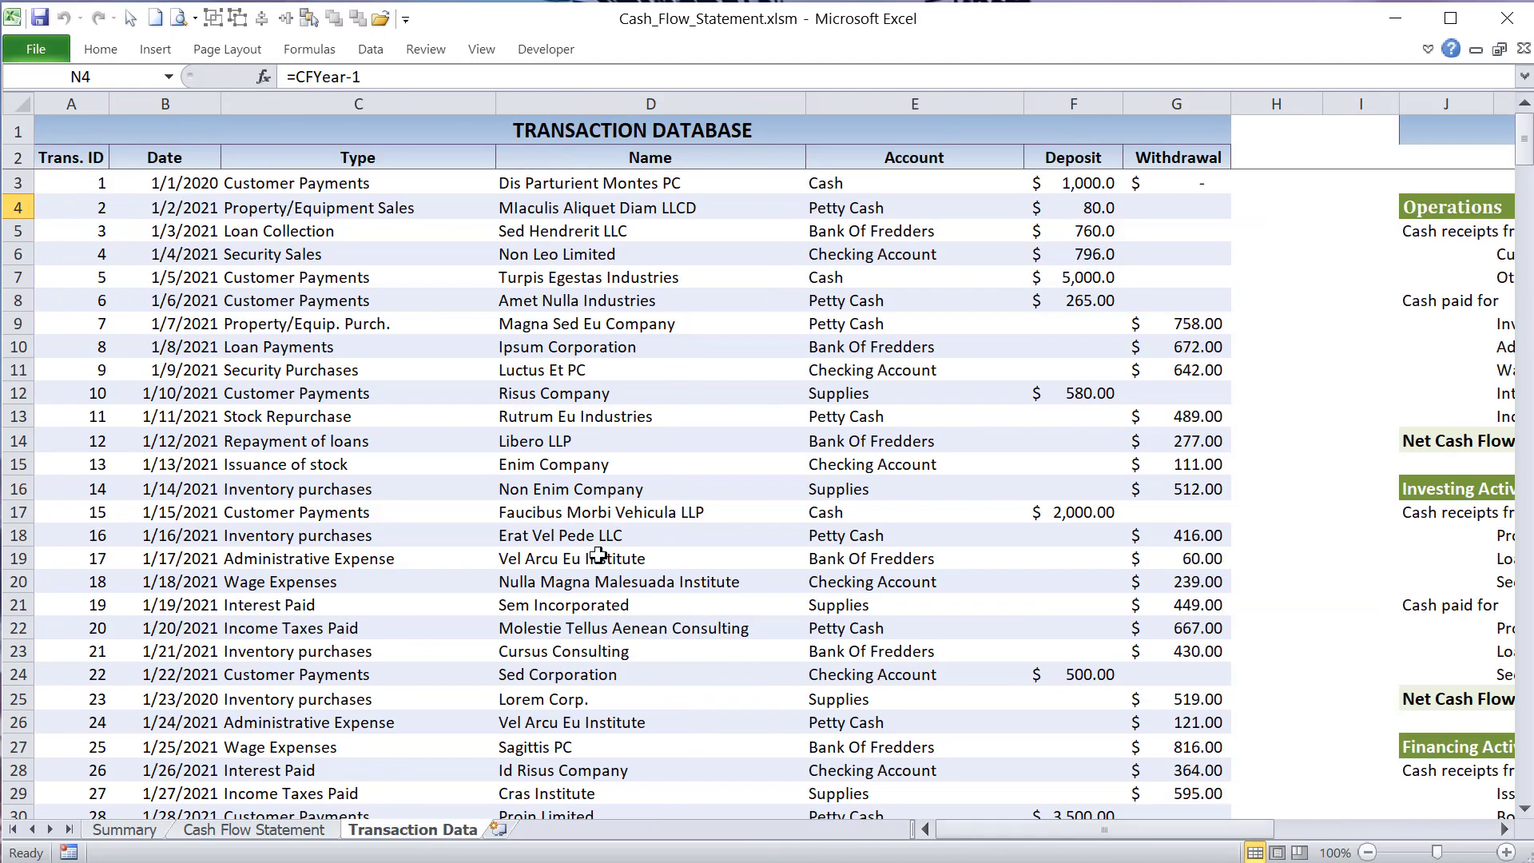
pyautogui.click(110, 183)
pyautogui.moveTo(110, 183); pyautogui.dragTo(1145, 595)
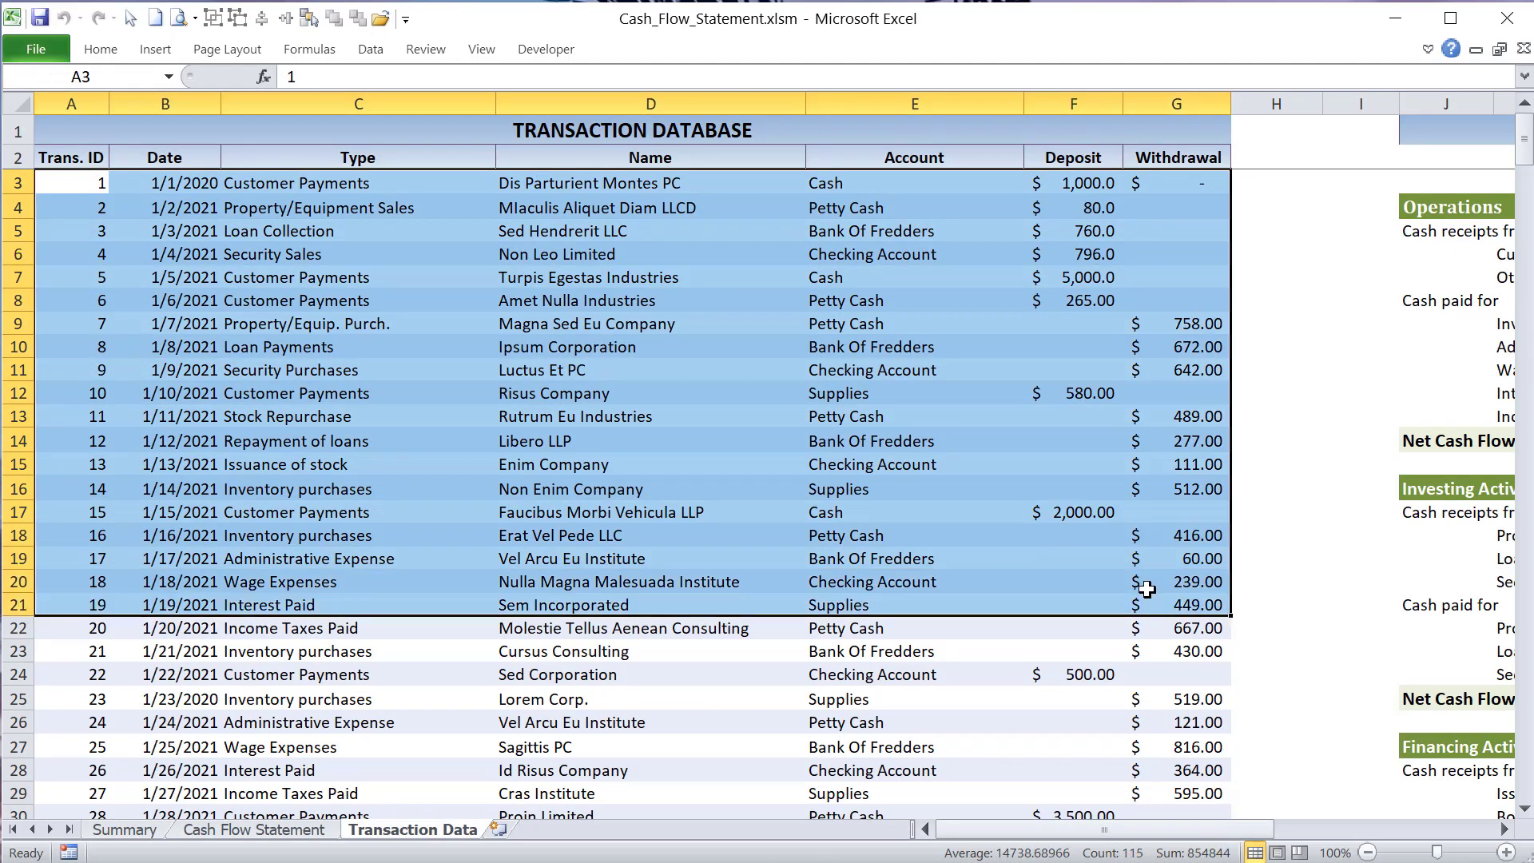
pyautogui.scroll(-8, 1119, 588)
pyautogui.scroll(8, 1096, 582)
# - Examine the database's Date, Type, Name, Account, Deposit and Withdrawal columns one after another
pyautogui.click(152, 202)
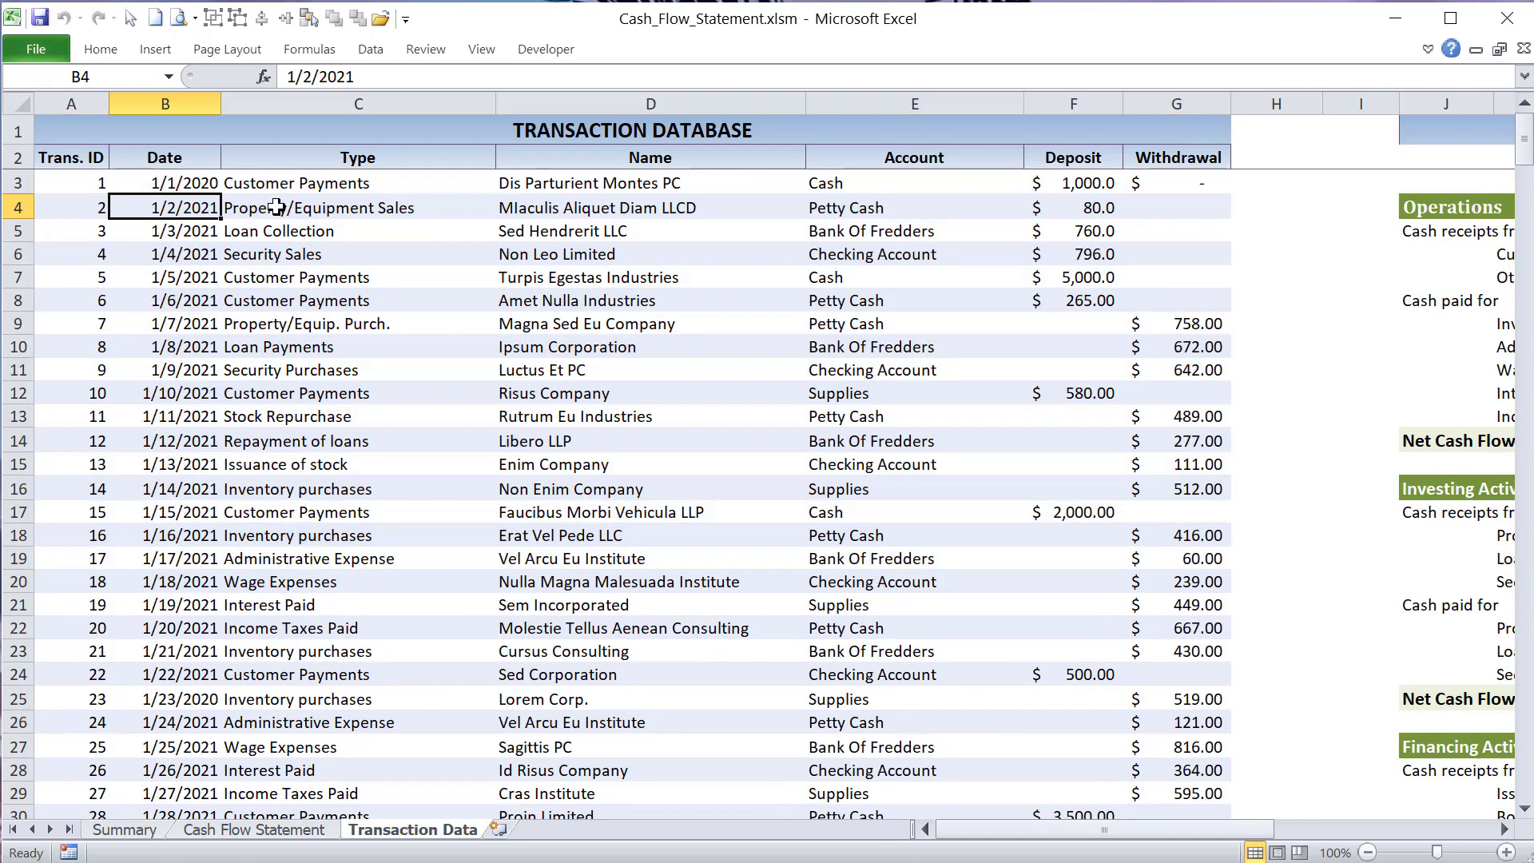
pyautogui.moveTo(275, 207); pyautogui.dragTo(280, 540)
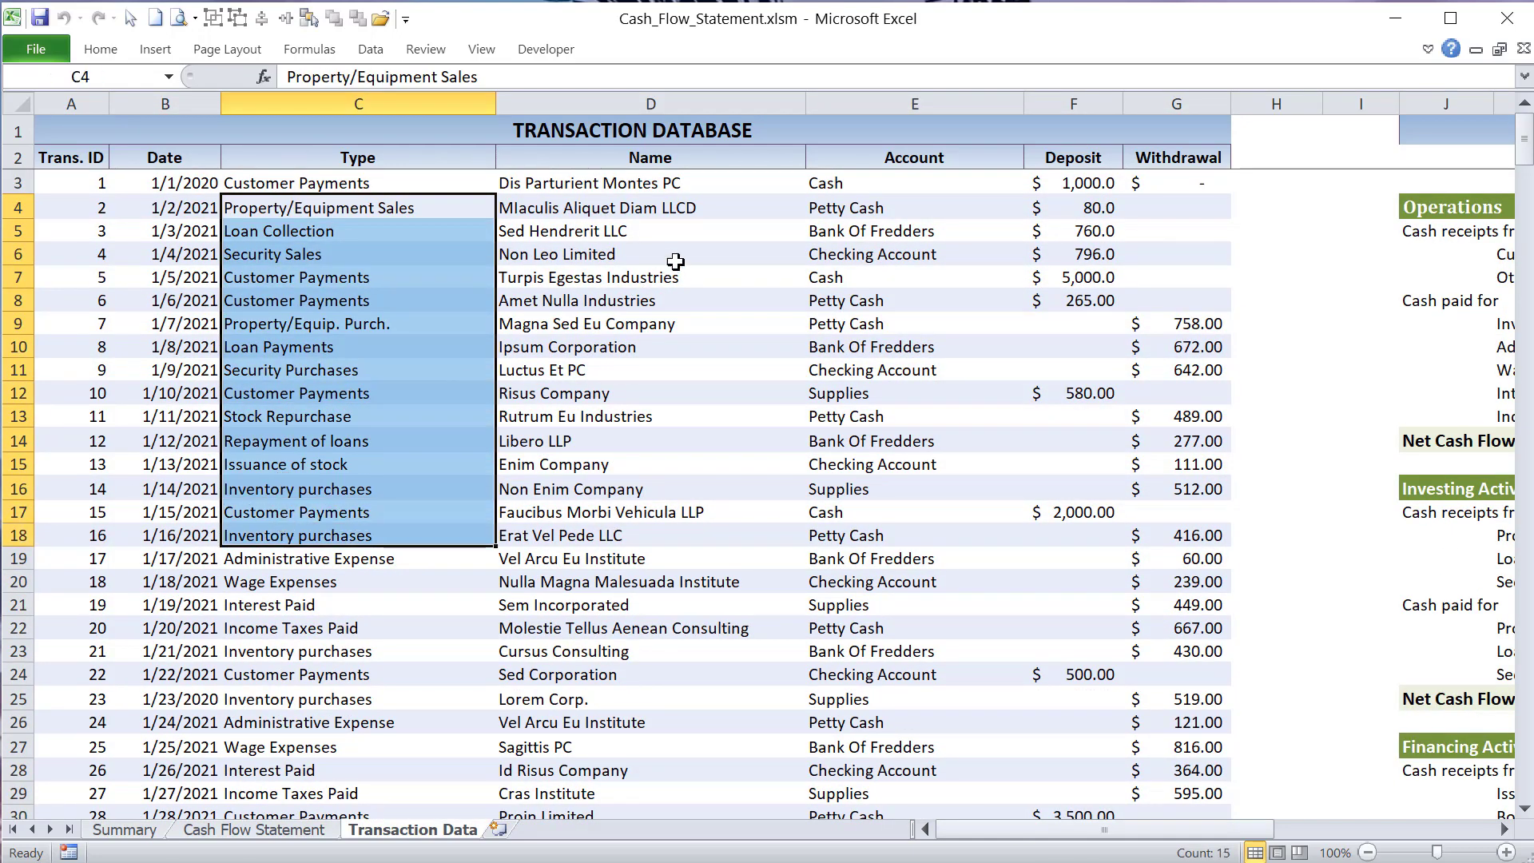
pyautogui.moveTo(676, 254); pyautogui.dragTo(698, 381)
pyautogui.moveTo(889, 272); pyautogui.dragTo(897, 369)
pyautogui.moveTo(1033, 212); pyautogui.dragTo(1071, 276)
pyautogui.moveTo(1186, 209); pyautogui.dragTo(1159, 439)
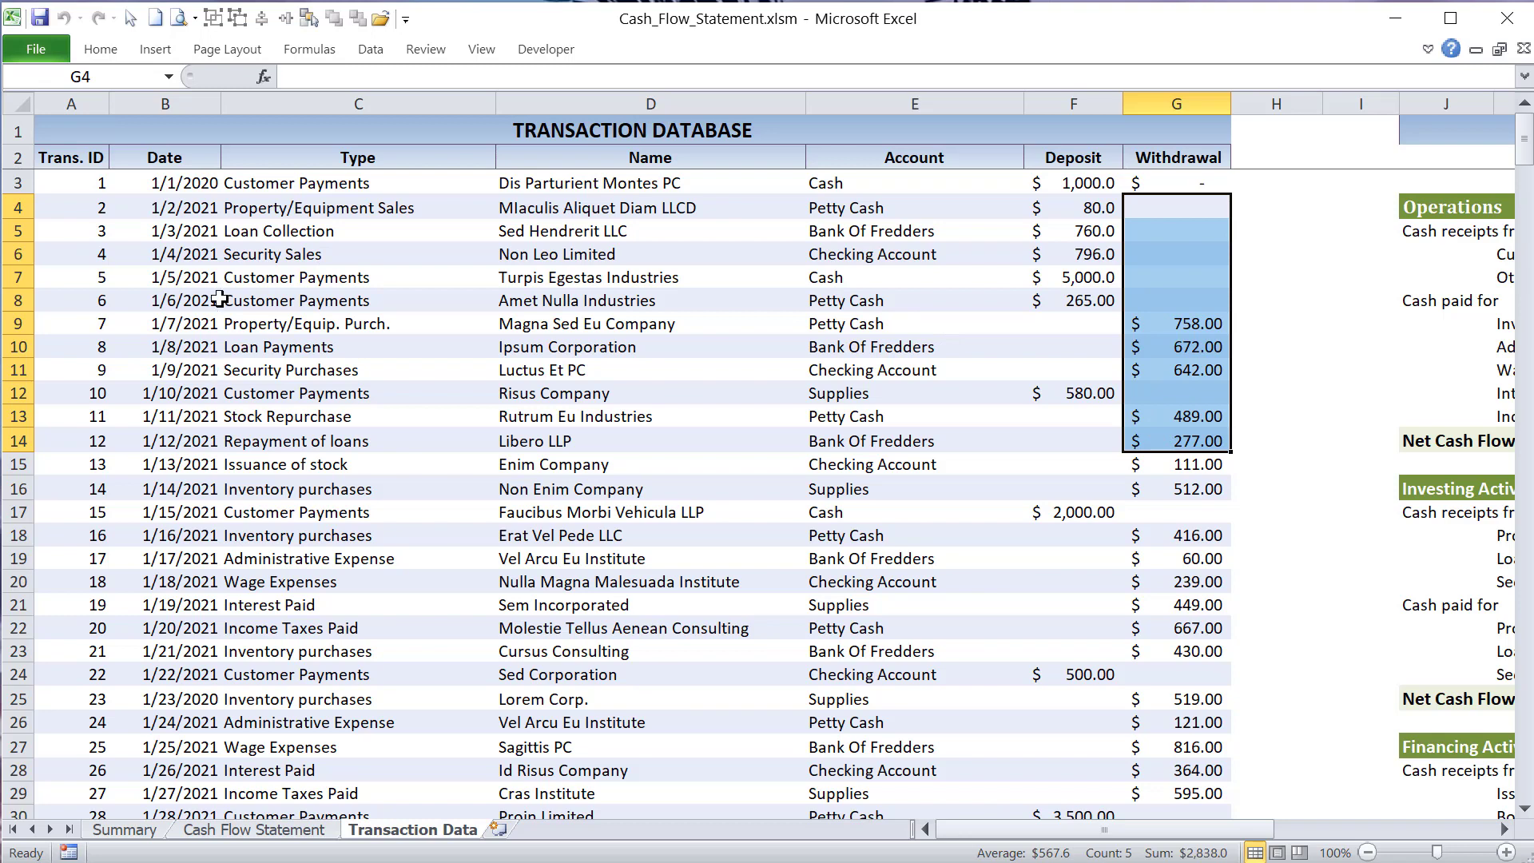
# - Examine a block of transactions from Date through Withdrawal, comparing the Account entries with the Type entries
pyautogui.moveTo(192, 208); pyautogui.dragTo(1151, 552)
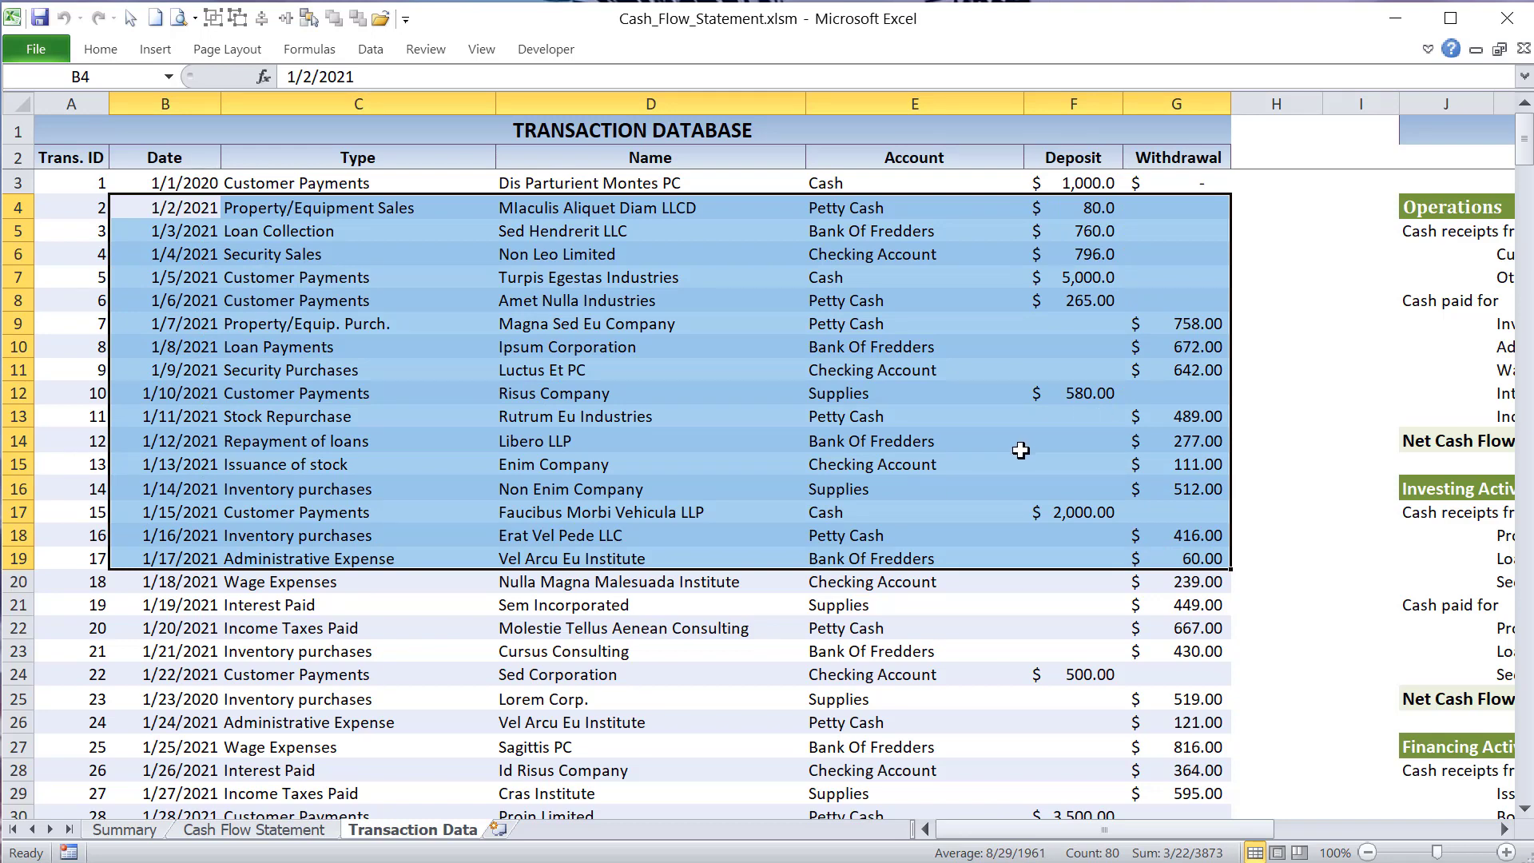
pyautogui.moveTo(927, 232); pyautogui.dragTo(949, 338)
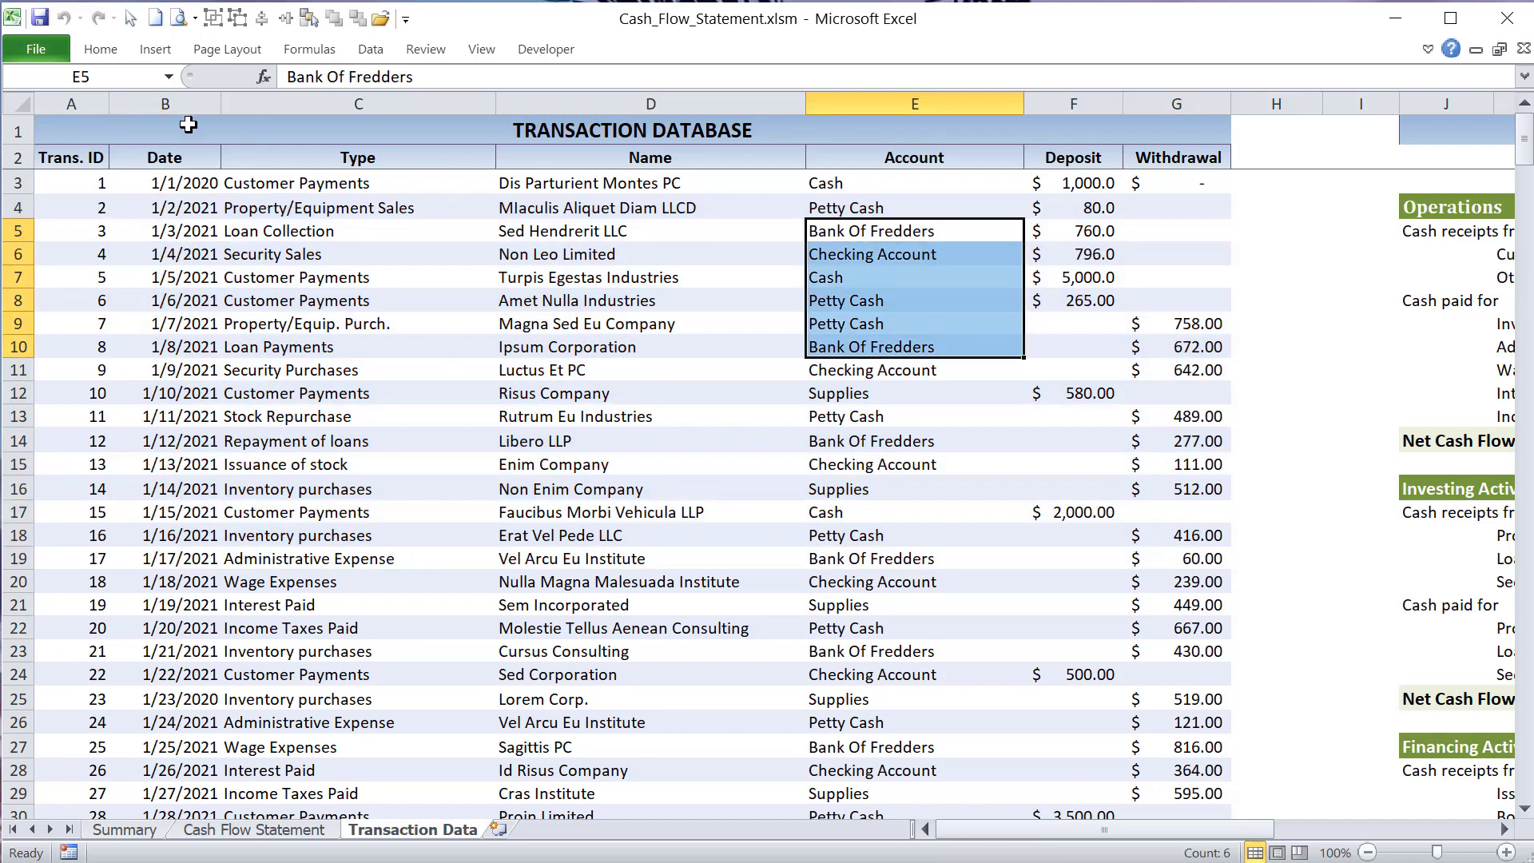
pyautogui.moveTo(309, 231); pyautogui.dragTo(326, 343)
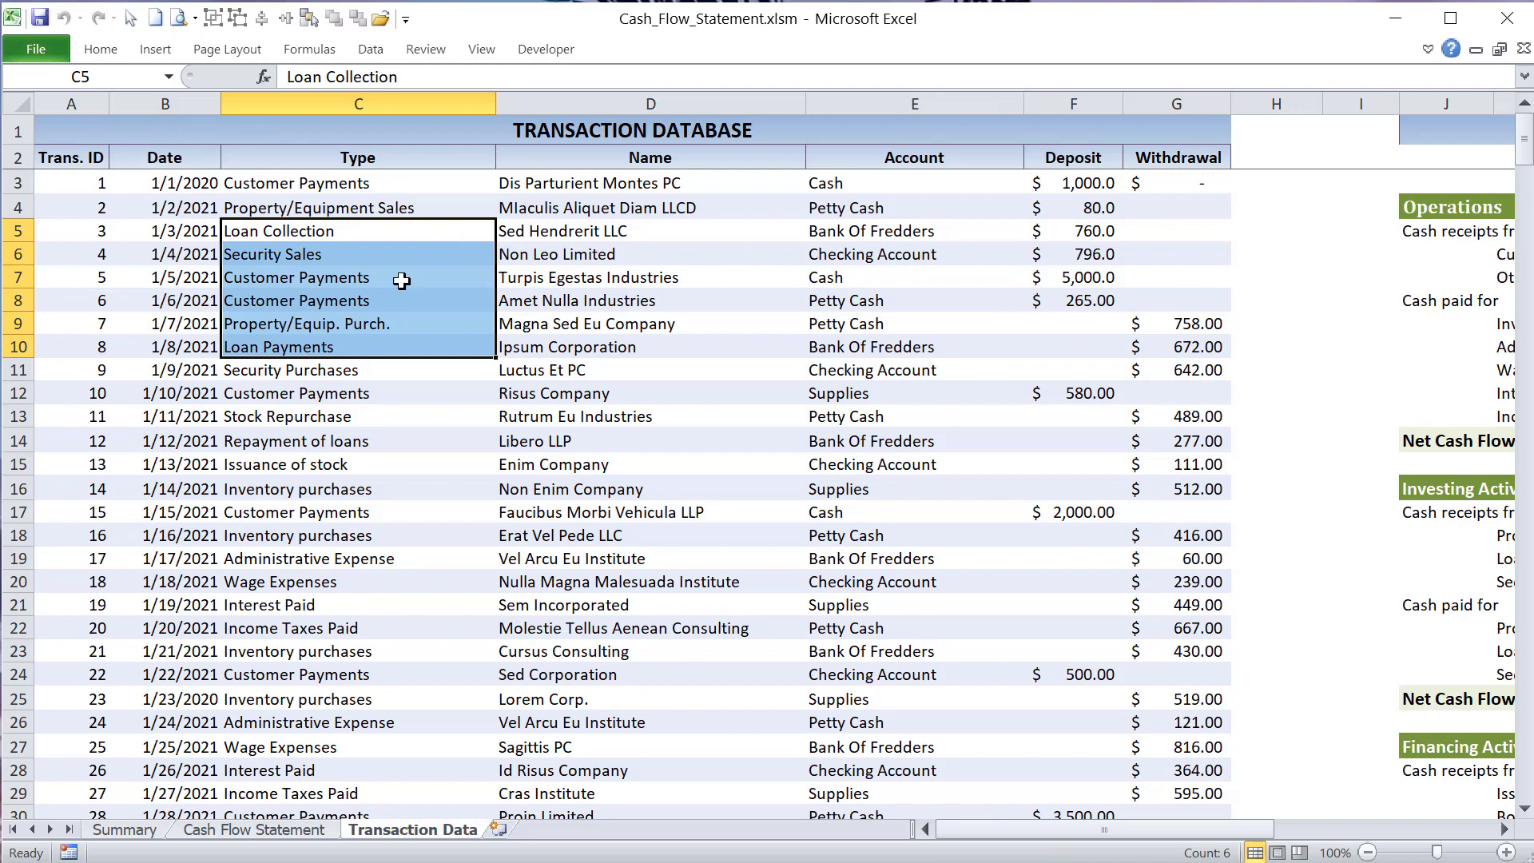
pyautogui.click(470, 393)
pyautogui.moveTo(918, 187); pyautogui.dragTo(906, 516)
pyautogui.moveTo(352, 207); pyautogui.dragTo(364, 328)
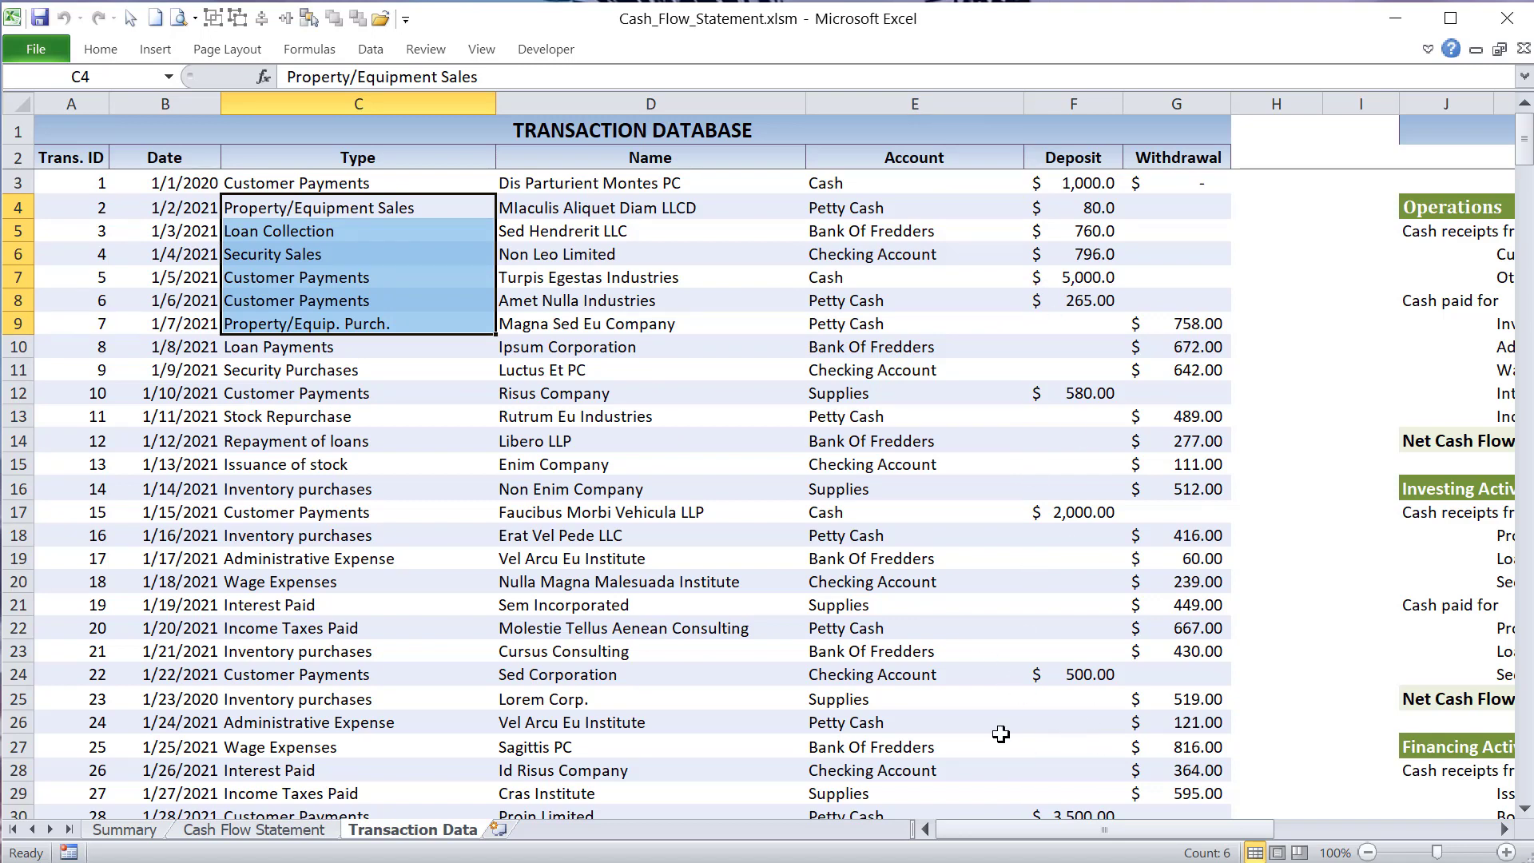
# - Examine the Staging Report Area beside the transactions and return to the Cash Flow Statement sheet
pyautogui.moveTo(1052, 827); pyautogui.dragTo(1196, 840)
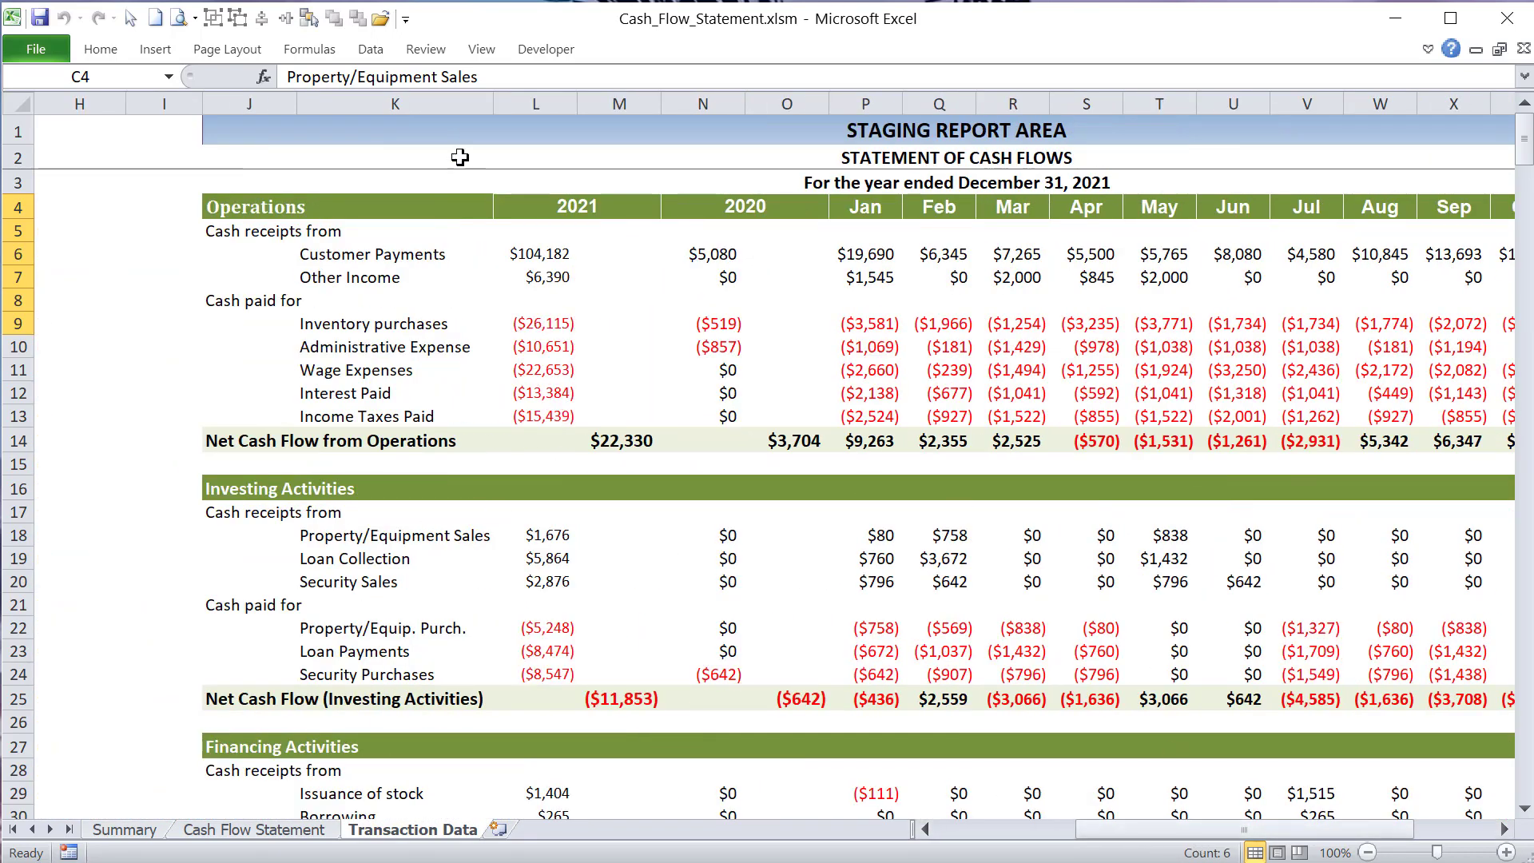
pyautogui.click(379, 124)
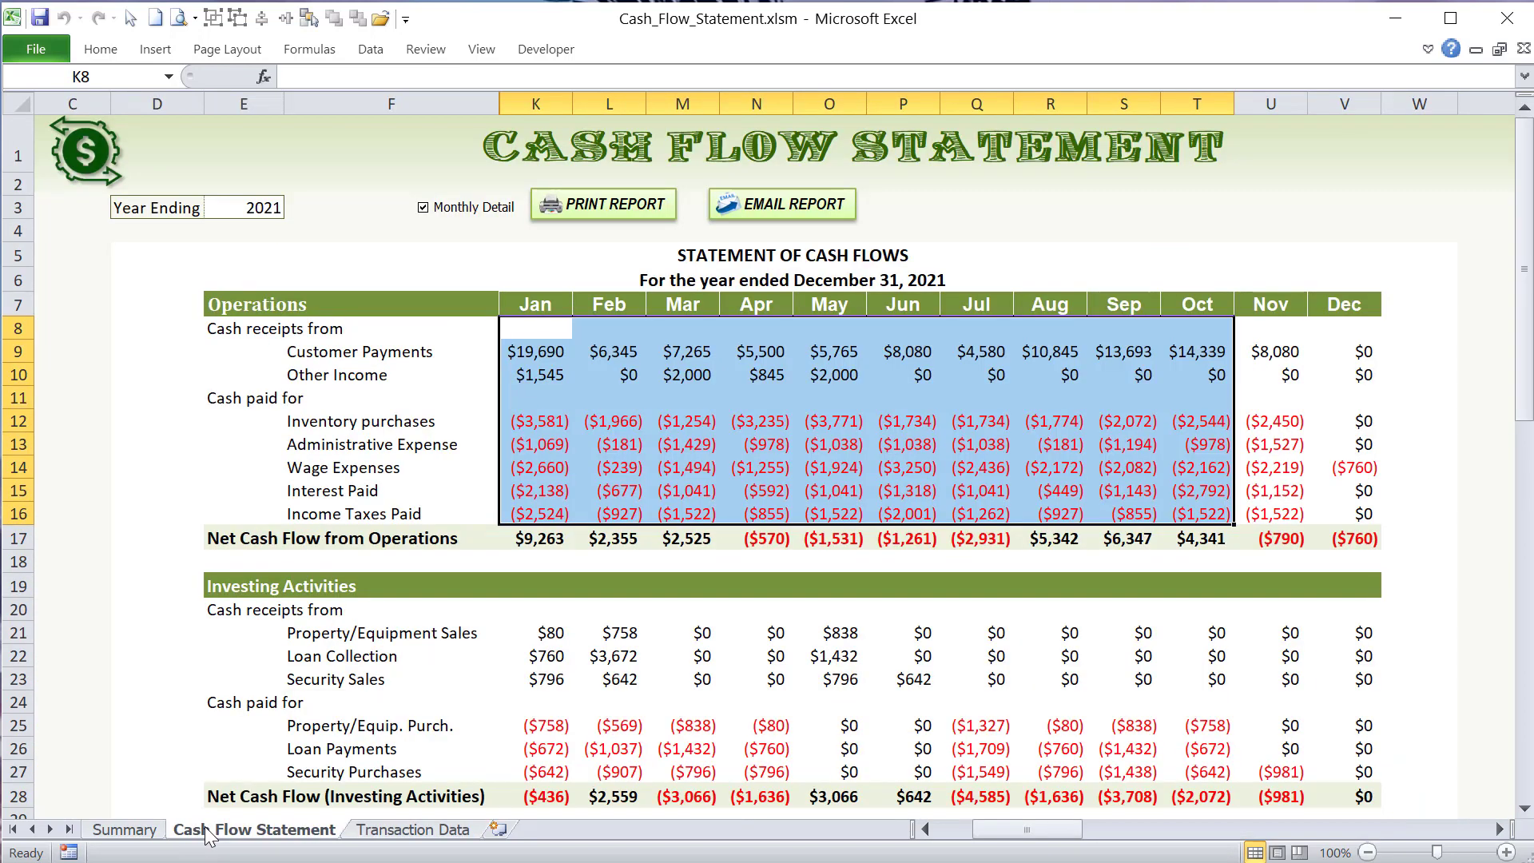
pyautogui.click(192, 830)
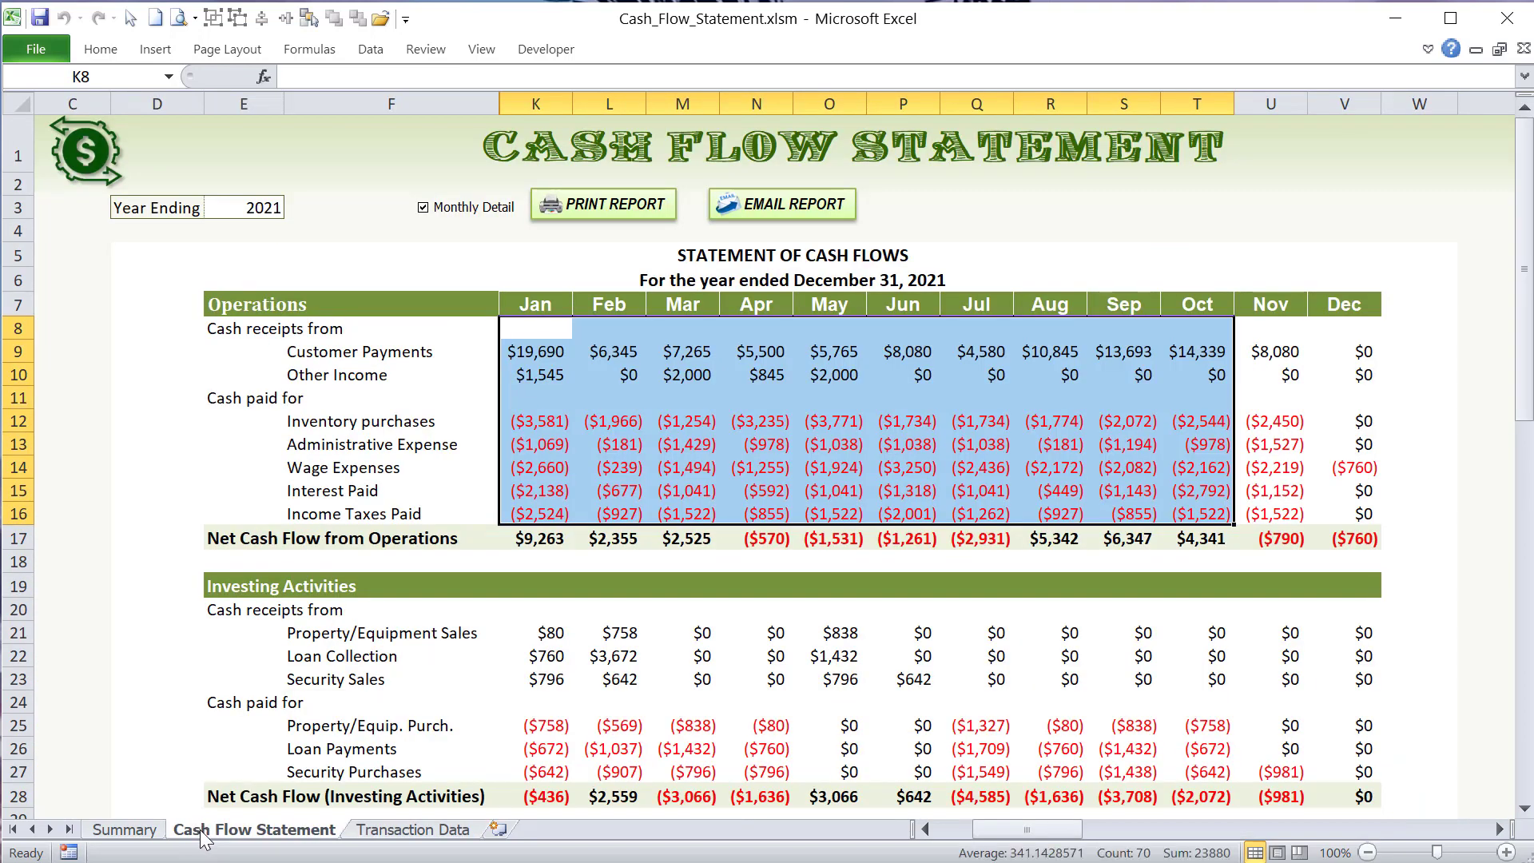
pyautogui.scroll(-1, 473, 392)
pyautogui.scroll(1, 472, 407)
# - Clear the statement contents from the Operations row down and regenerate the report by reconfirming the year ending value
pyautogui.click(243, 286)
pyautogui.moveTo(244, 303); pyautogui.dragTo(1350, 781)
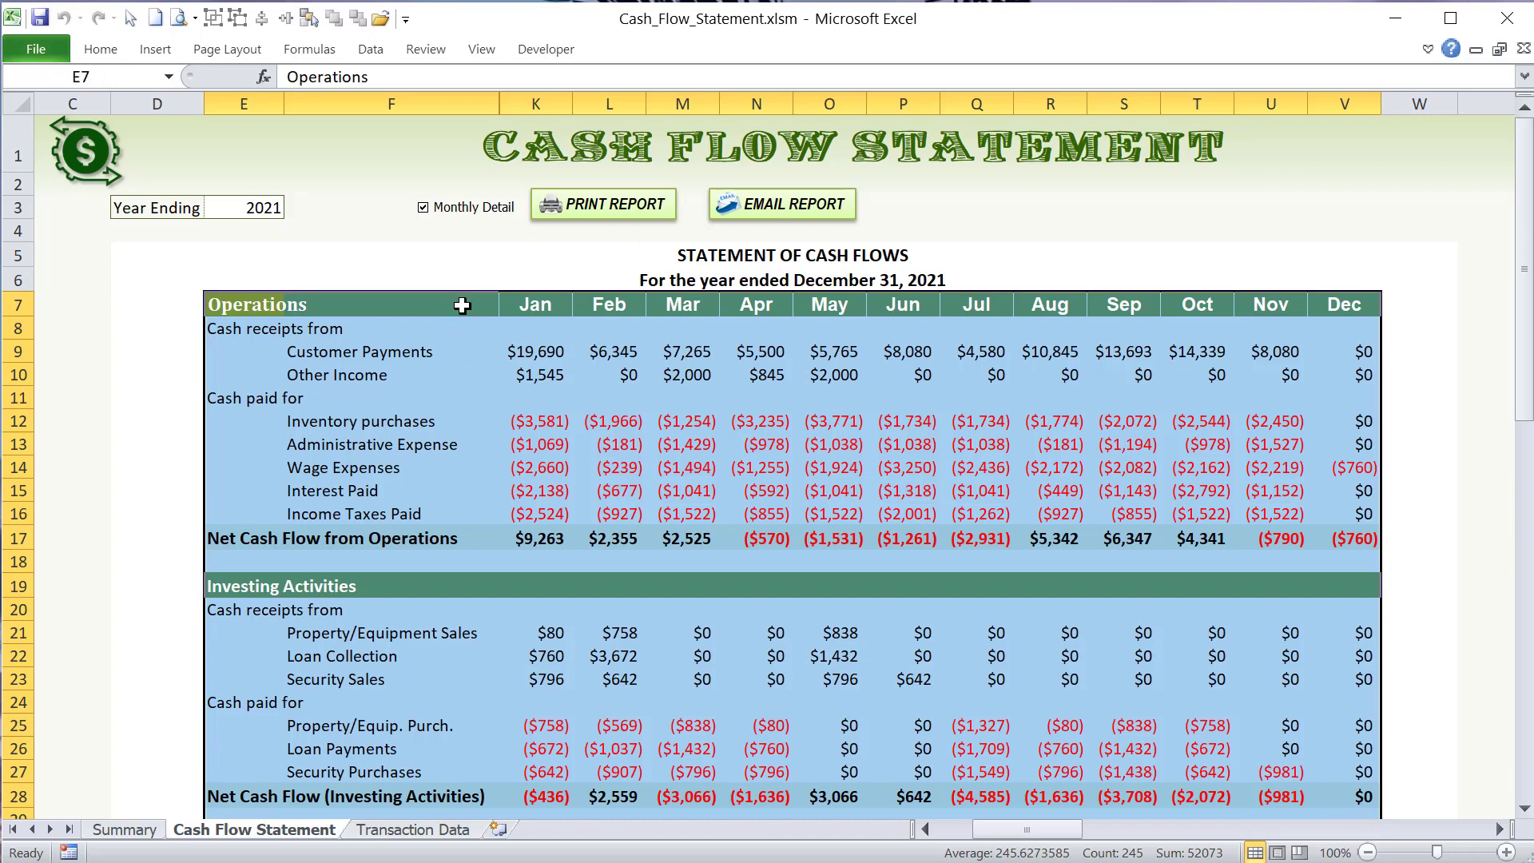
pyautogui.press('Delete')
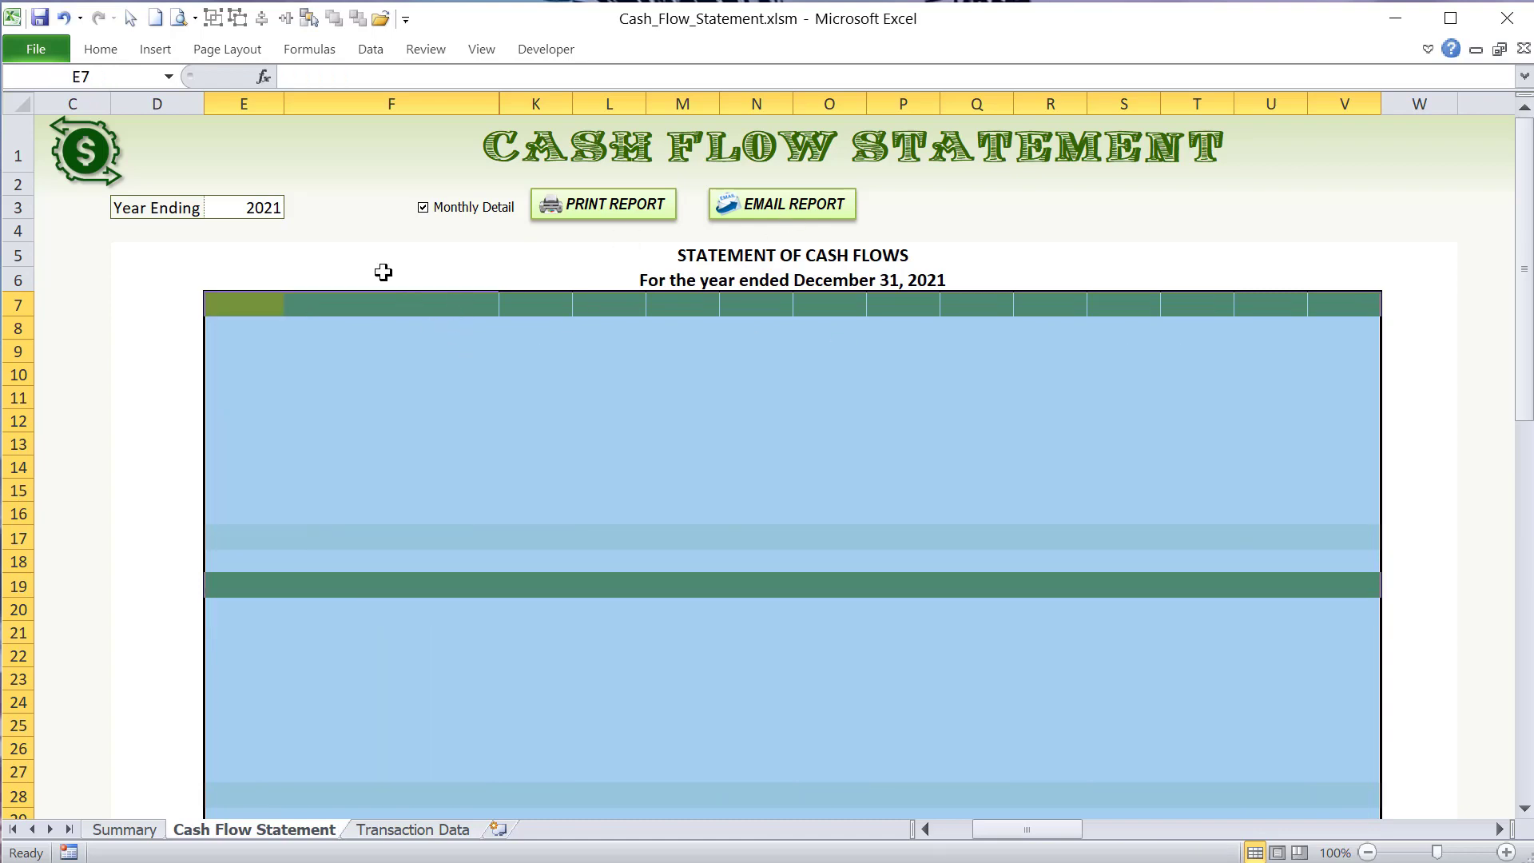
pyautogui.doubleClick(232, 209)
pyautogui.press('Tab')
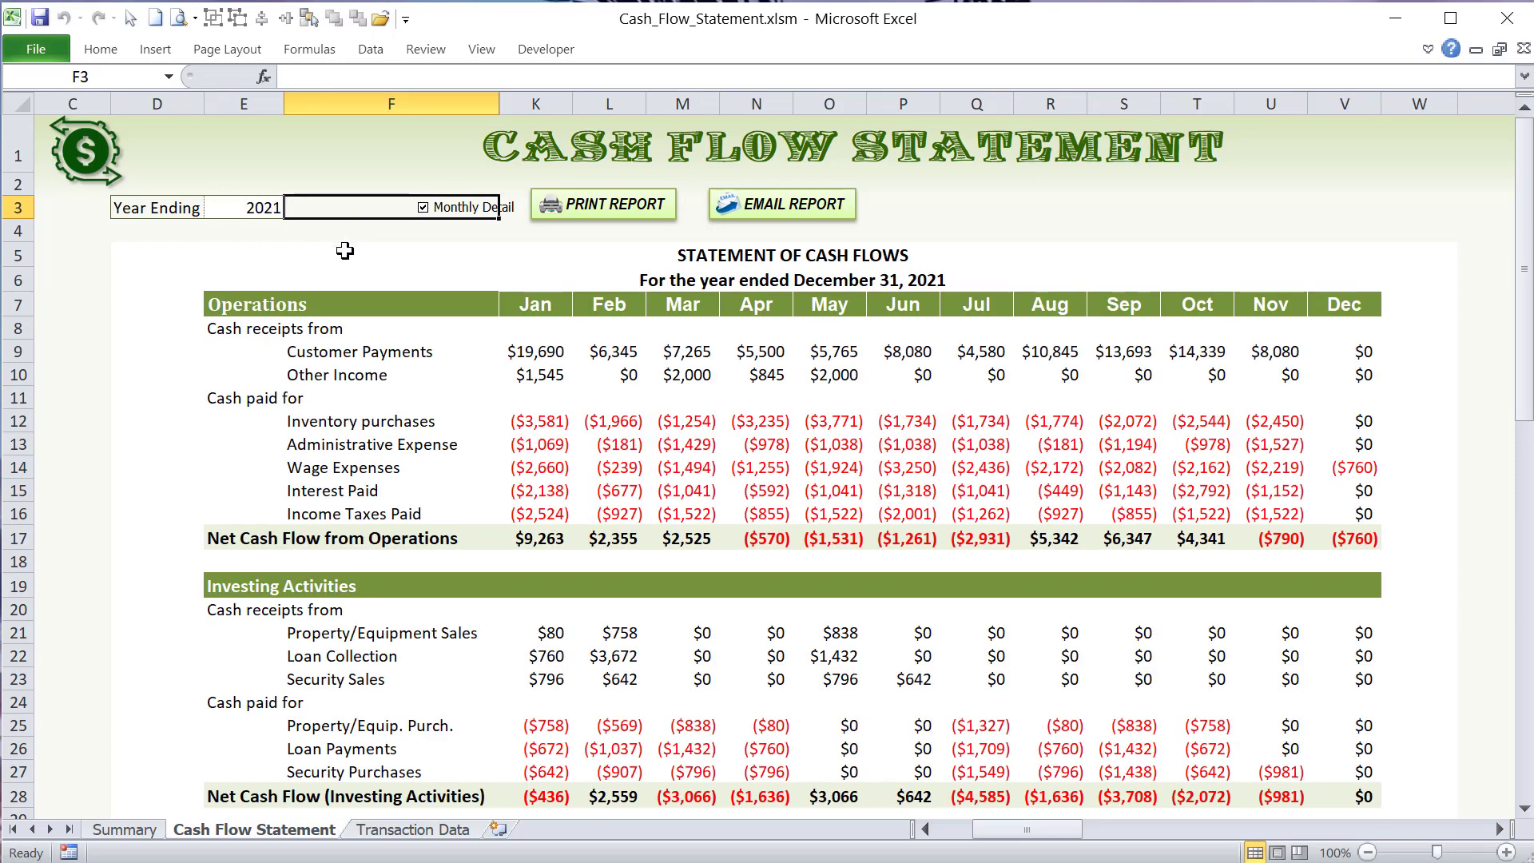
# - Inspect the contents of individual monthly cells, including February Customer Payments and August Inventory purchases
pyautogui.click(597, 306)
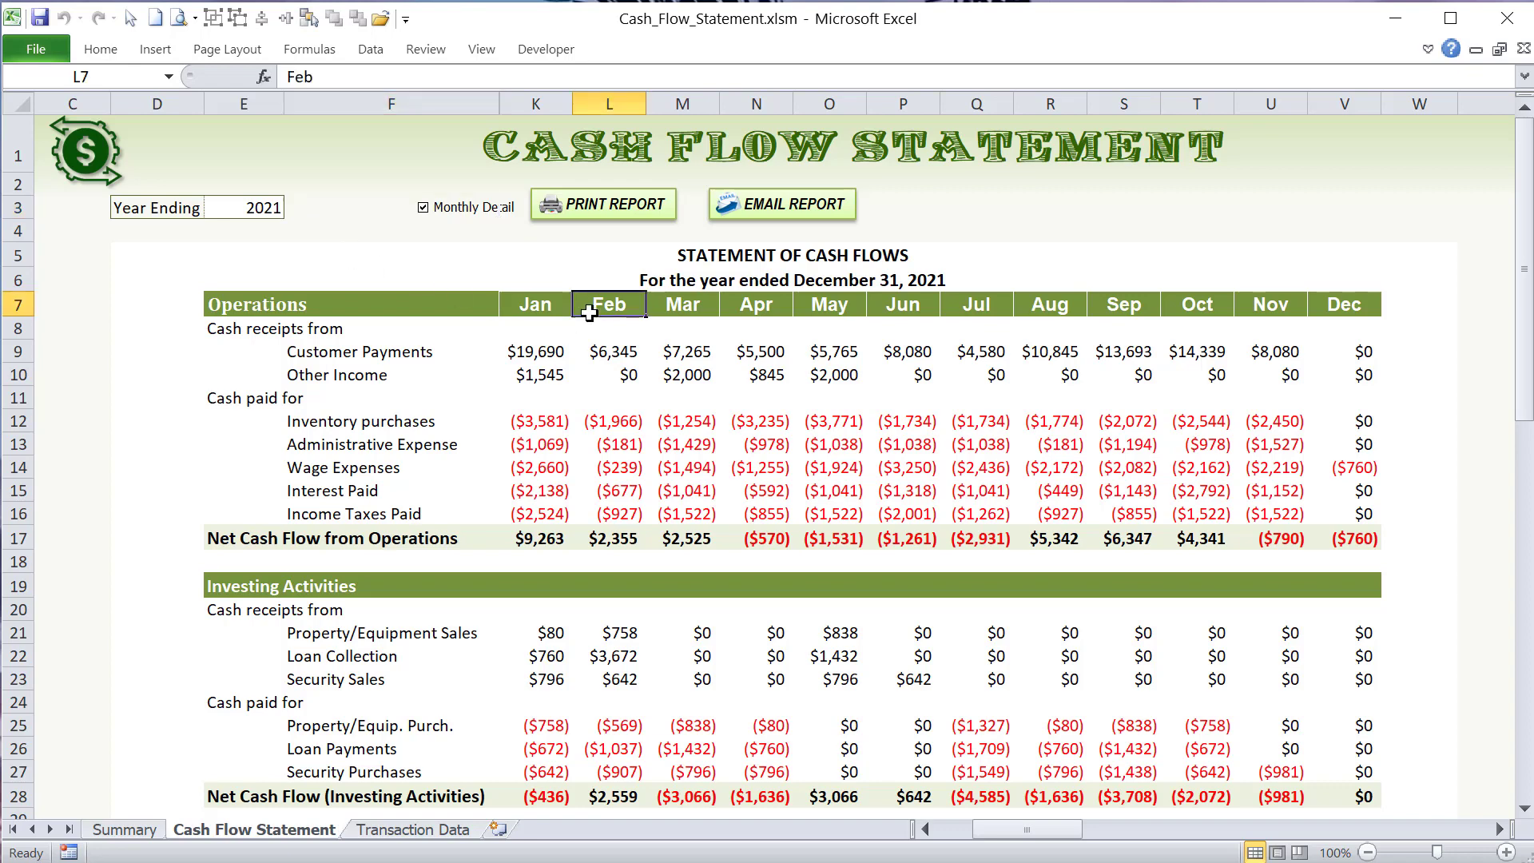
pyautogui.click(604, 382)
pyautogui.click(611, 350)
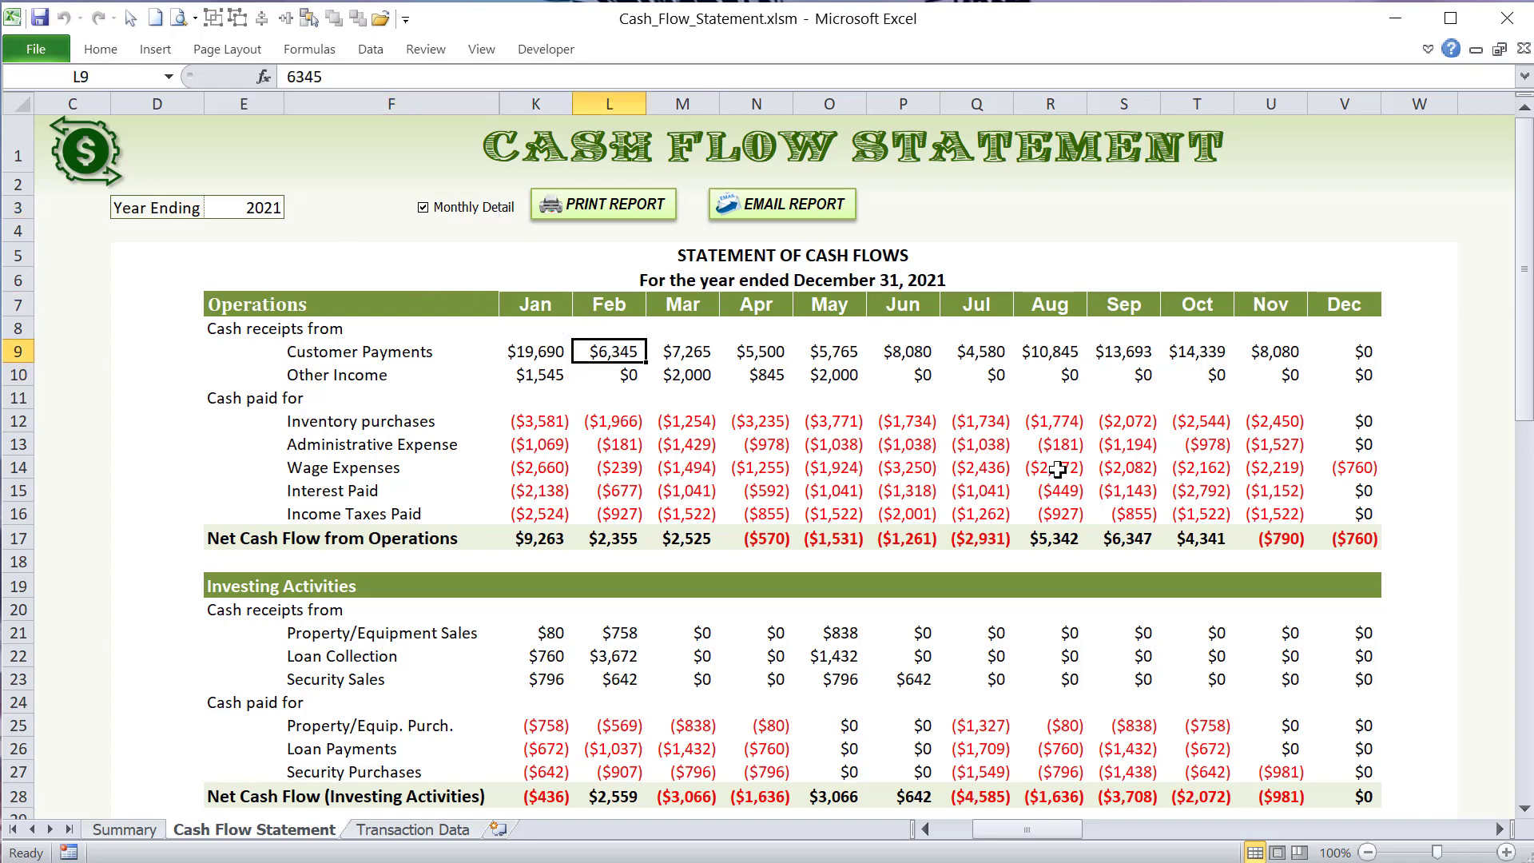
pyautogui.click(1049, 415)
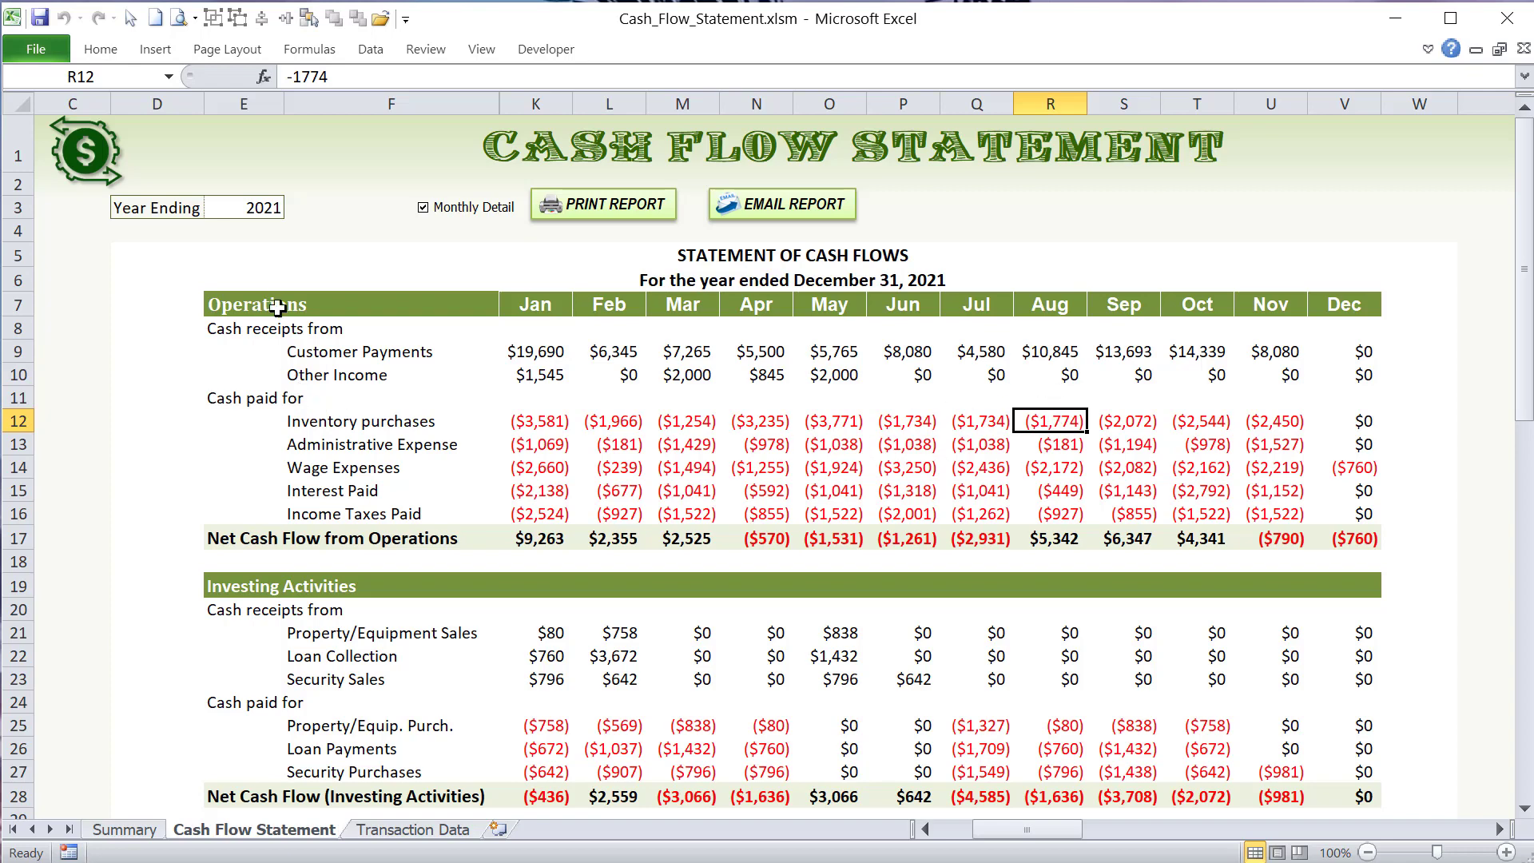
# - Highlight the statement area from its title rows through Investing Activities and check the blank cells in column C beside it
pyautogui.moveTo(225, 275); pyautogui.dragTo(1055, 772)
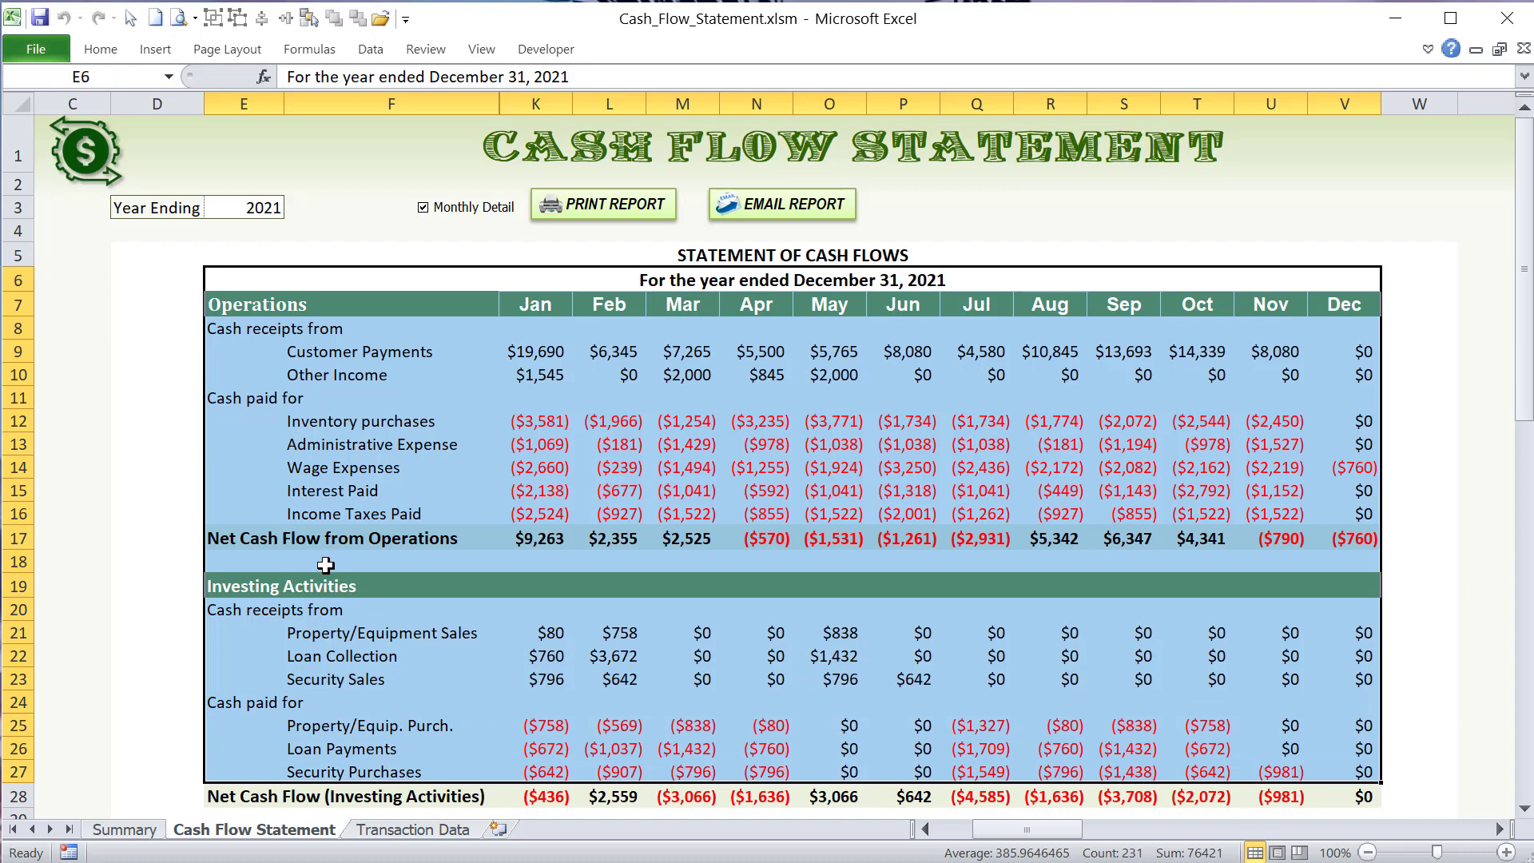
pyautogui.moveTo(58, 251); pyautogui.dragTo(85, 527)
pyautogui.click(70, 254)
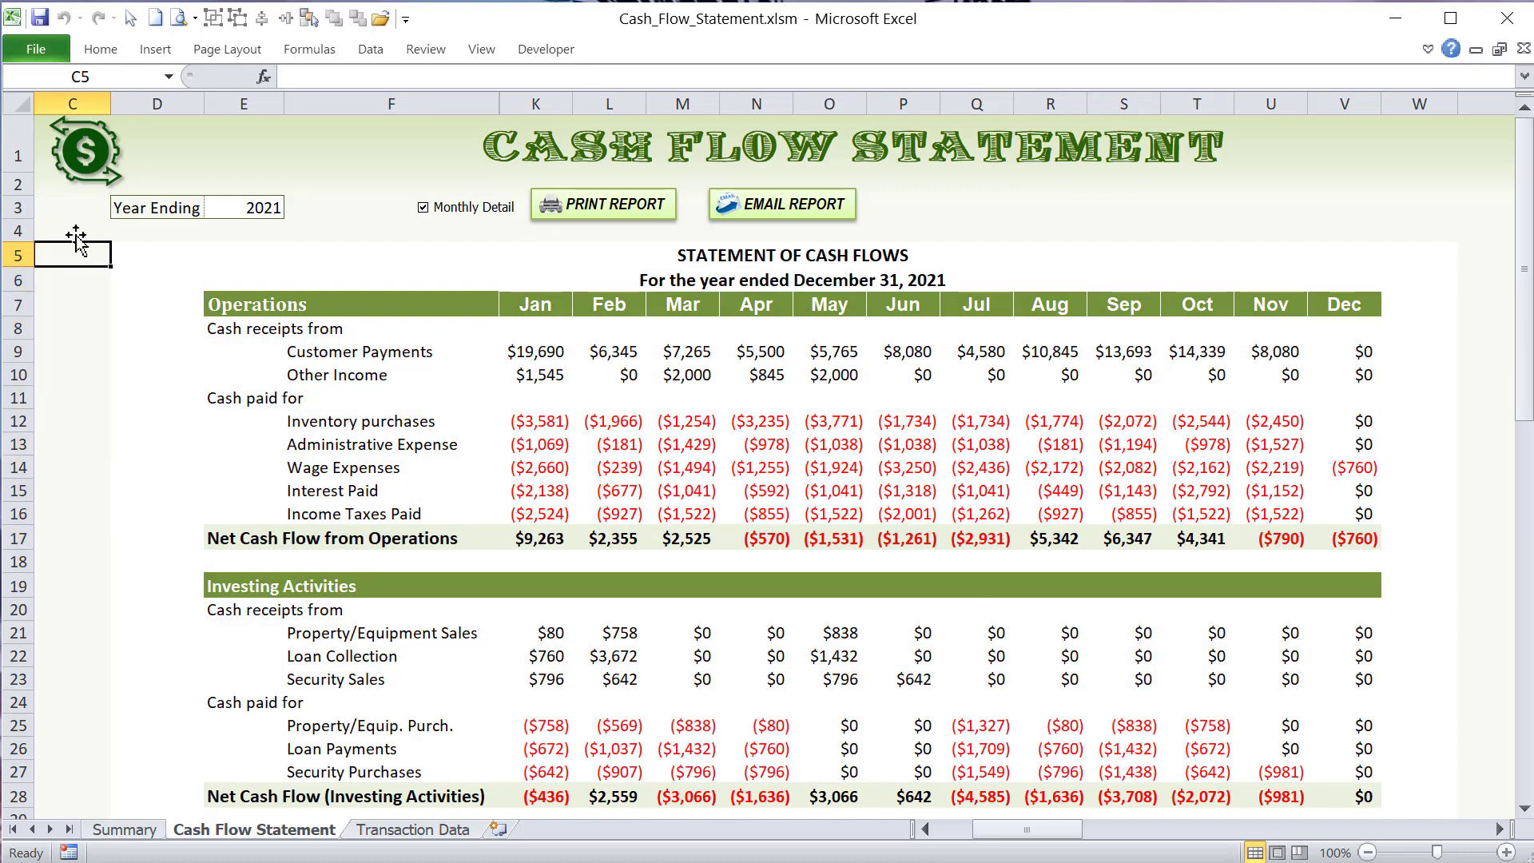
pyautogui.click(67, 277)
pyautogui.click(71, 305)
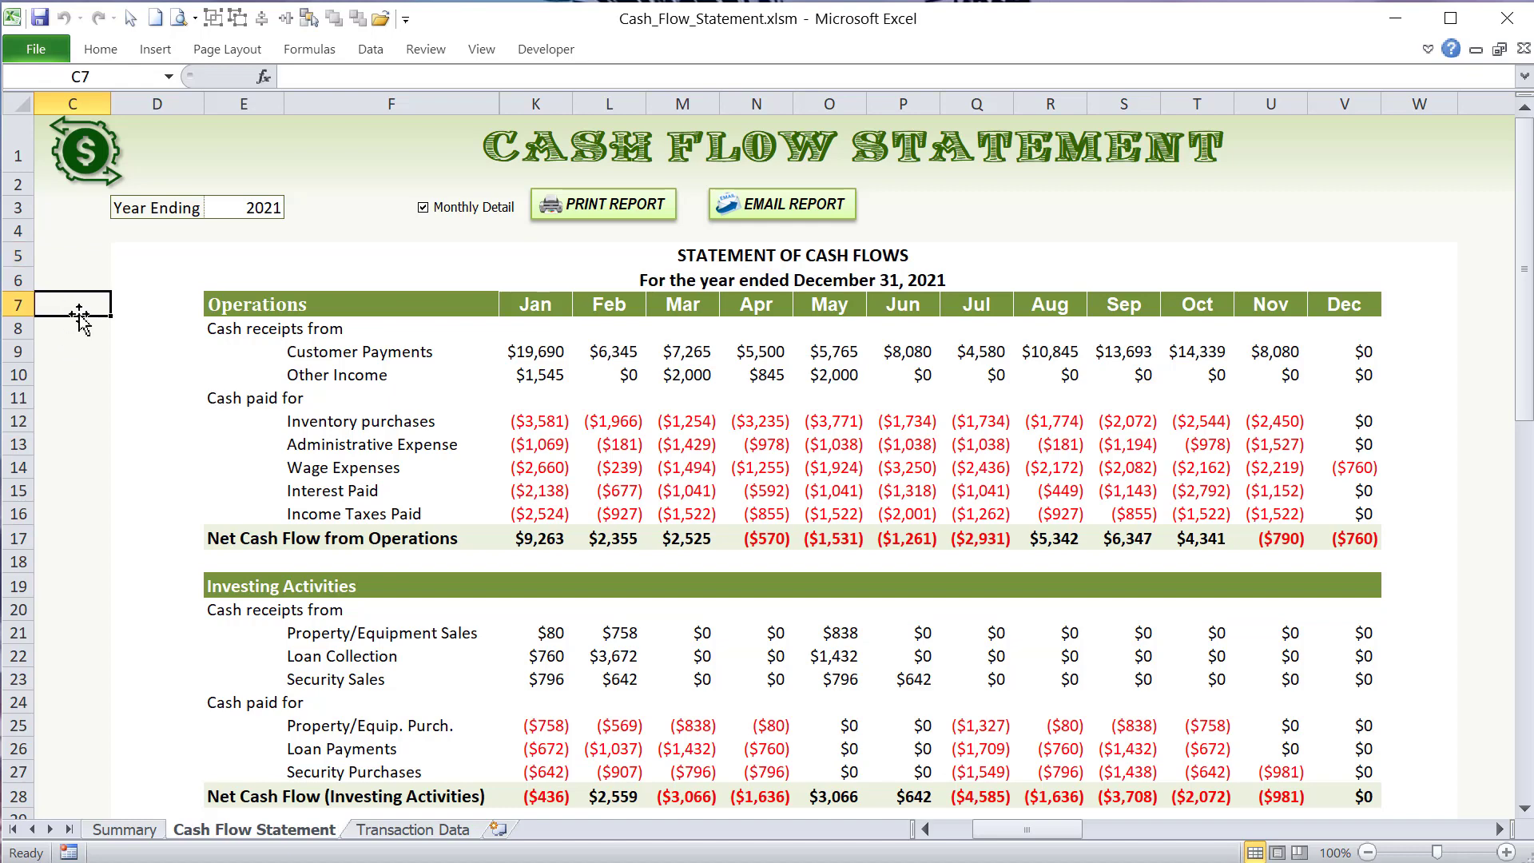
pyautogui.click(72, 260)
pyautogui.moveTo(182, 266); pyautogui.dragTo(983, 785)
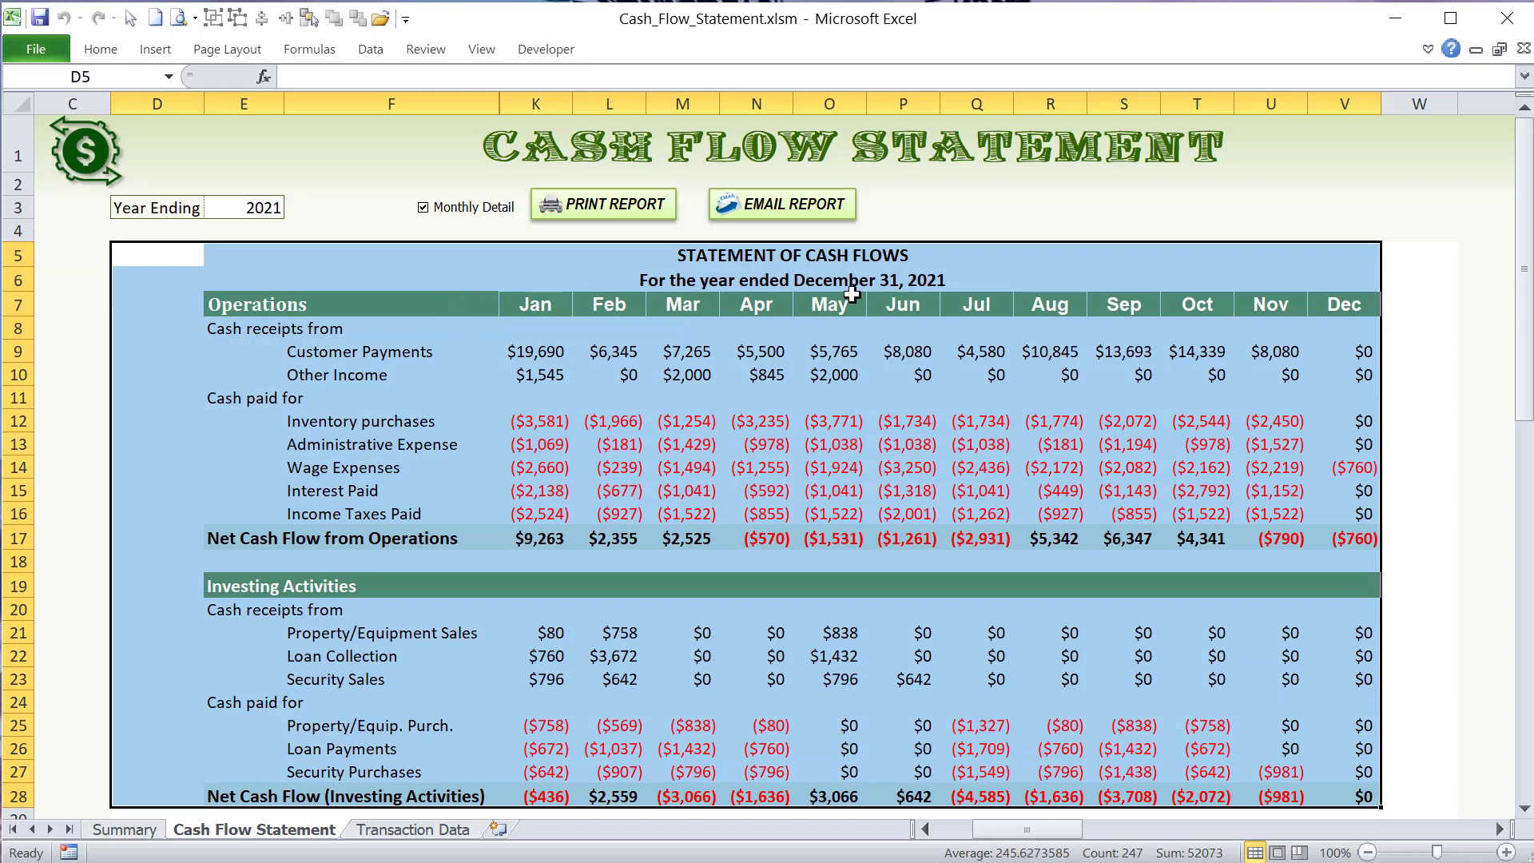
pyautogui.click(558, 330)
pyautogui.moveTo(193, 273); pyautogui.dragTo(1183, 703)
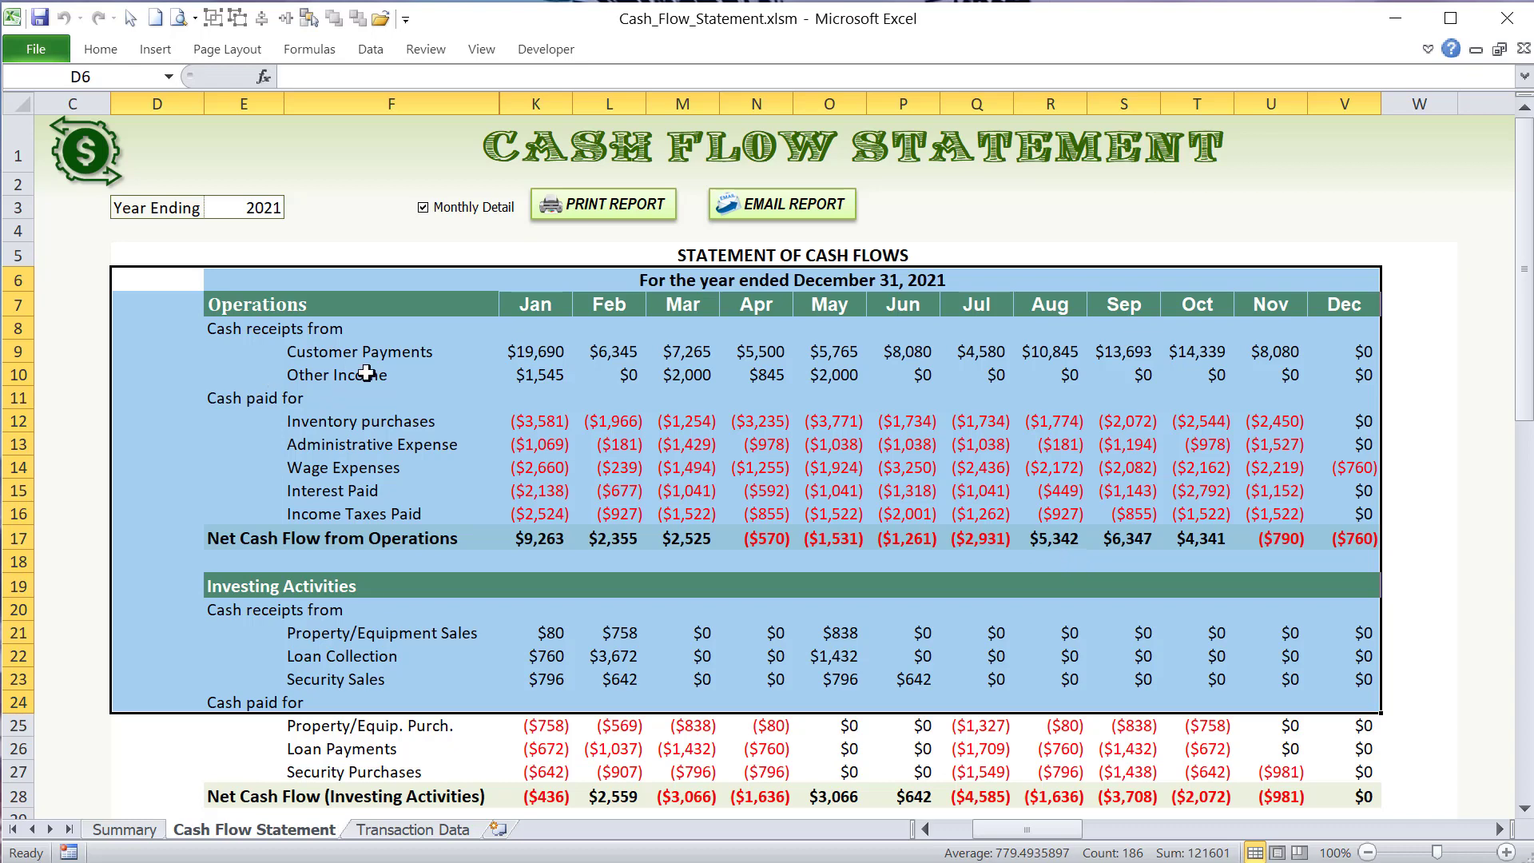
# - Examine the Operations line labels and the monthly block from Investing Activities downward
pyautogui.click(473, 337)
pyautogui.moveTo(474, 337); pyautogui.dragTo(470, 588)
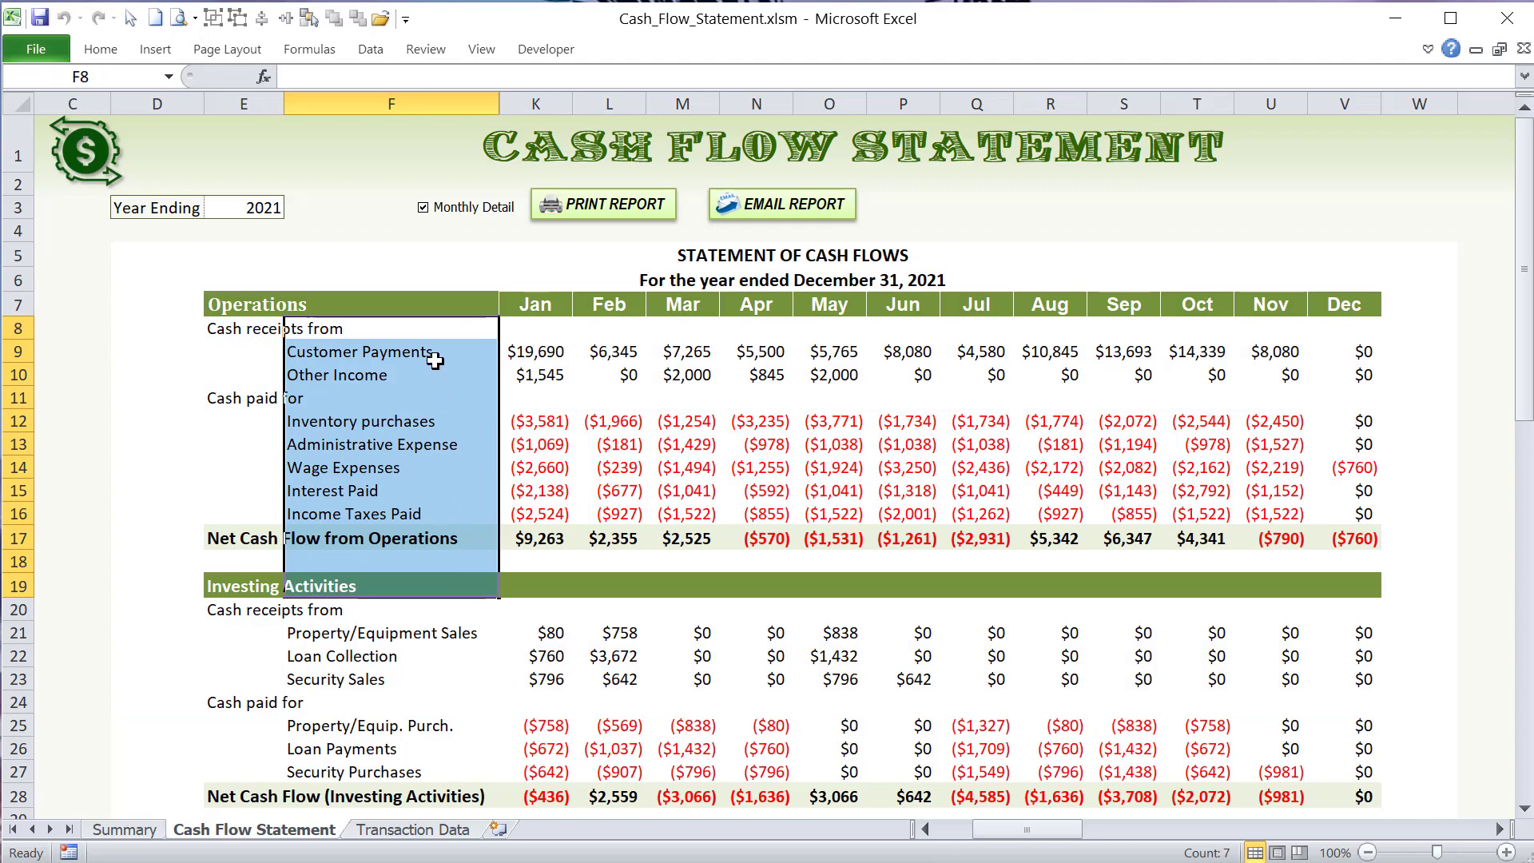
pyautogui.scroll(-5, 435, 361)
pyautogui.scroll(5, 439, 383)
pyautogui.click(403, 394)
pyautogui.scroll(-2, 341, 432)
pyautogui.moveTo(342, 409); pyautogui.dragTo(1323, 649)
pyautogui.scroll(2, 1155, 637)
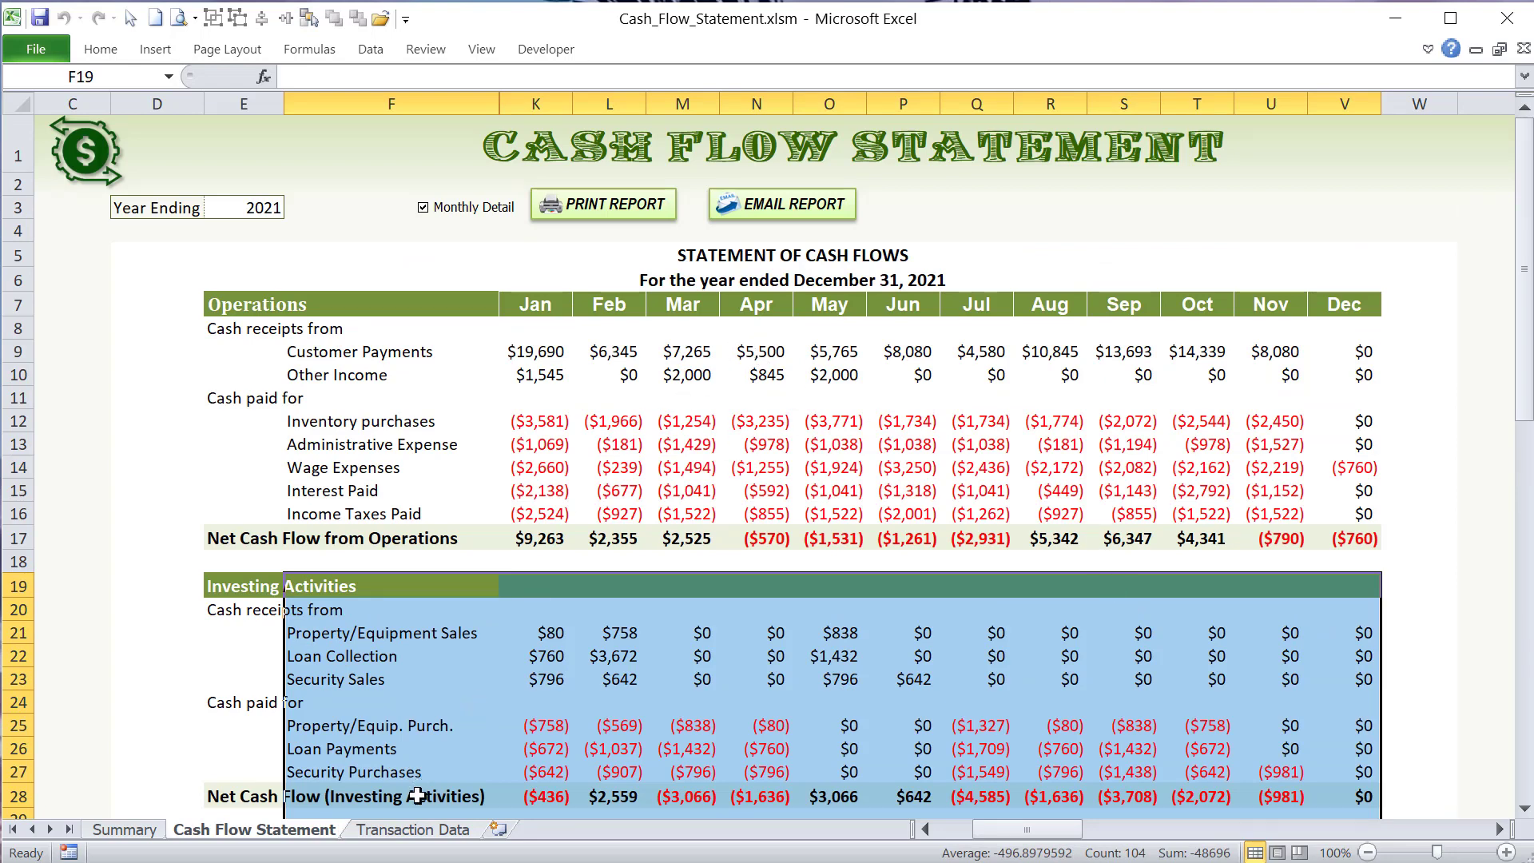
# - Inspect the cell contents for Administrative Expense in January, March and April and Income Taxes Paid in May
pyautogui.click(564, 446)
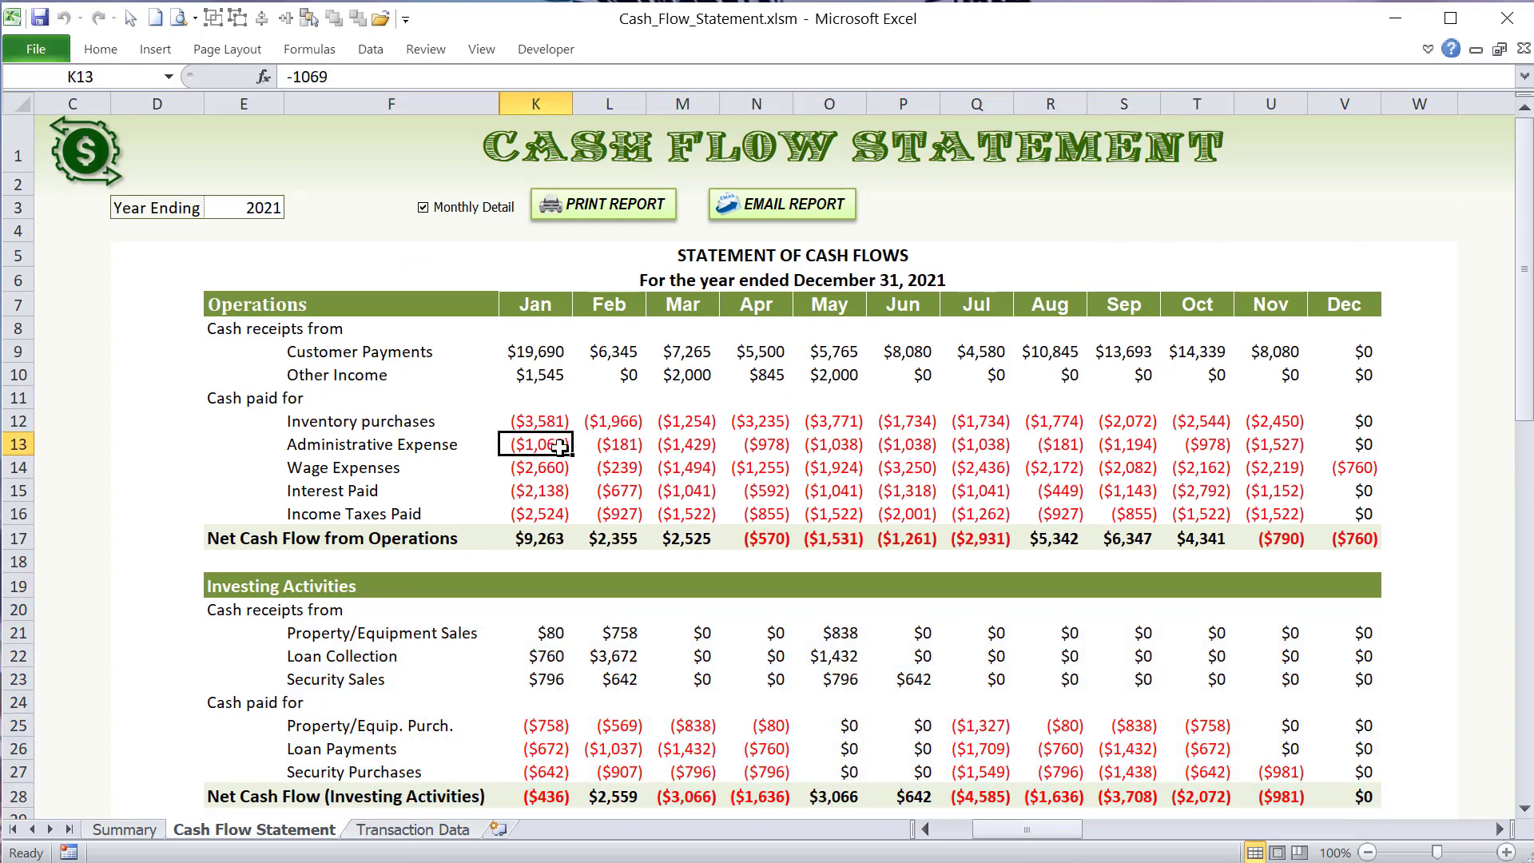
pyautogui.click(675, 444)
pyautogui.click(747, 442)
pyautogui.click(810, 516)
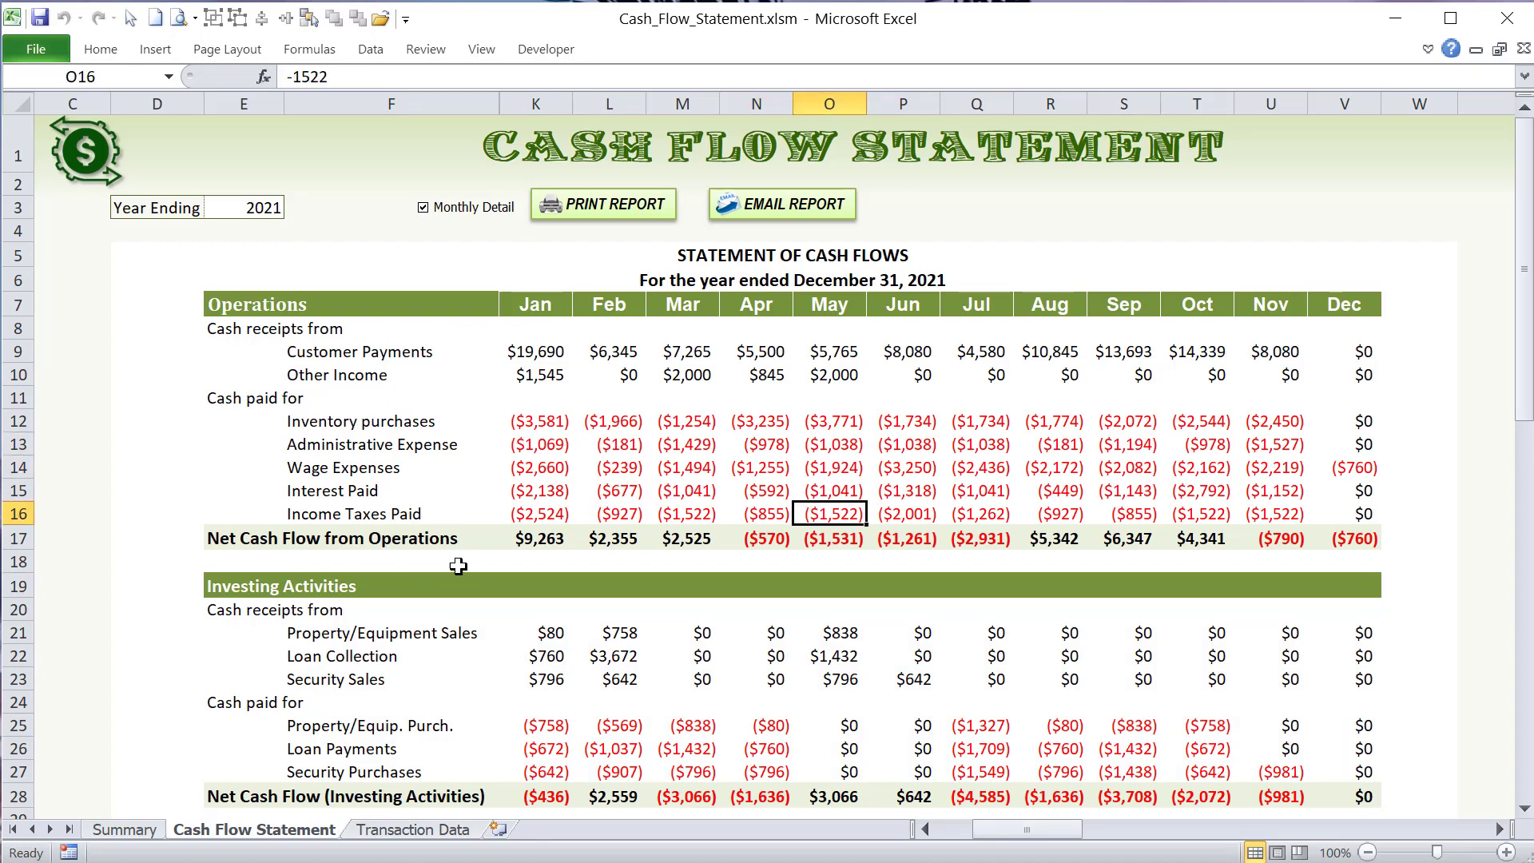
# - View the whole Staging Report Area on the Transaction Data sheet at 70% zoom and return to the Transaction Database
pyautogui.click(417, 830)
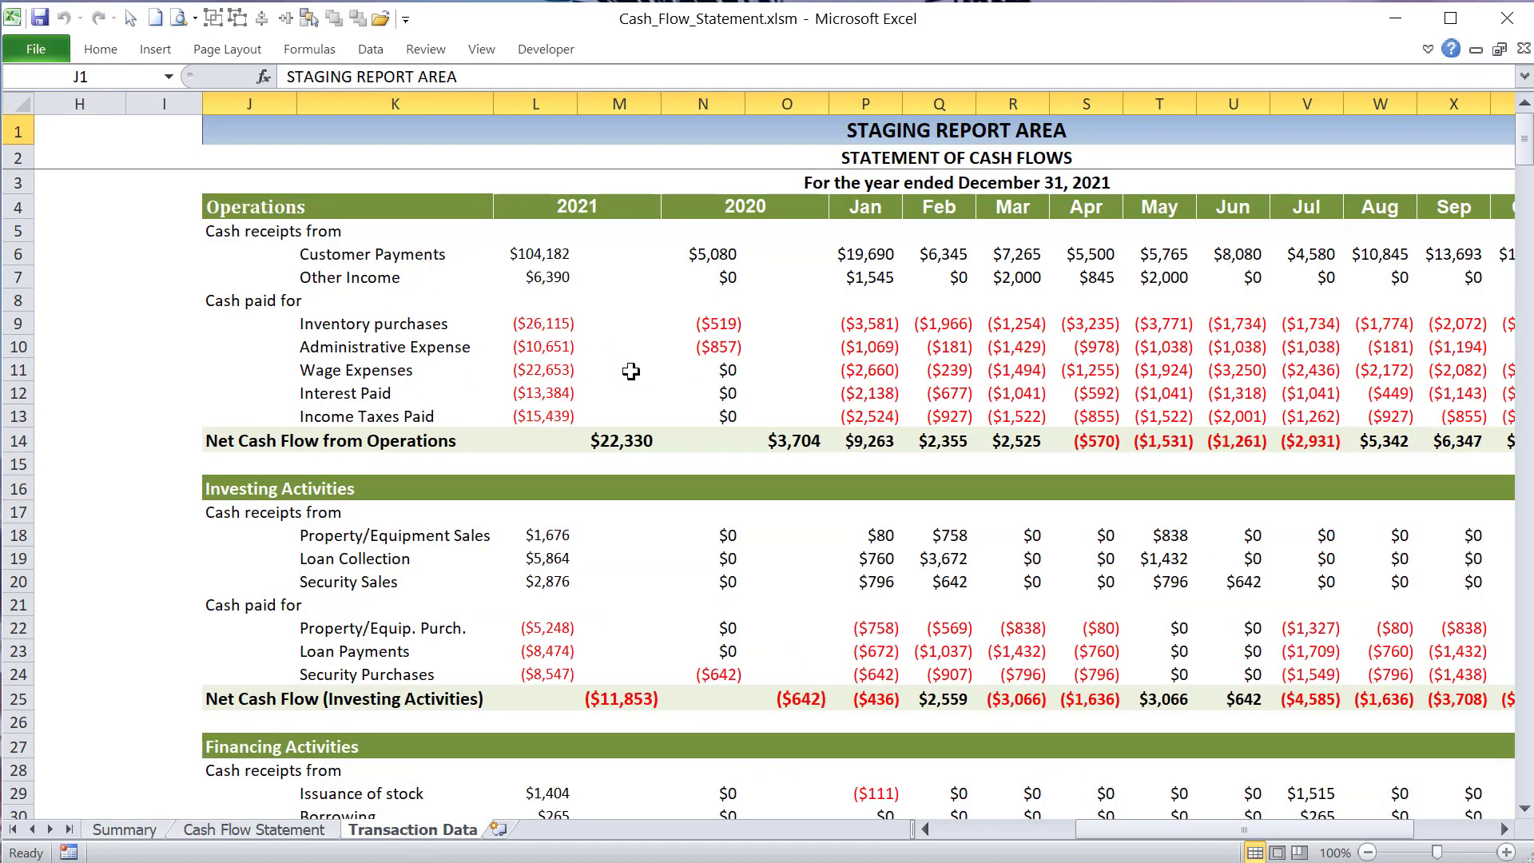
pyautogui.moveTo(1182, 829)
pyautogui.mouseDown()
pyautogui.moveTo(1222, 827)
pyautogui.moveTo(1191, 824)
pyautogui.moveTo(1206, 826)
pyautogui.mouseUp()
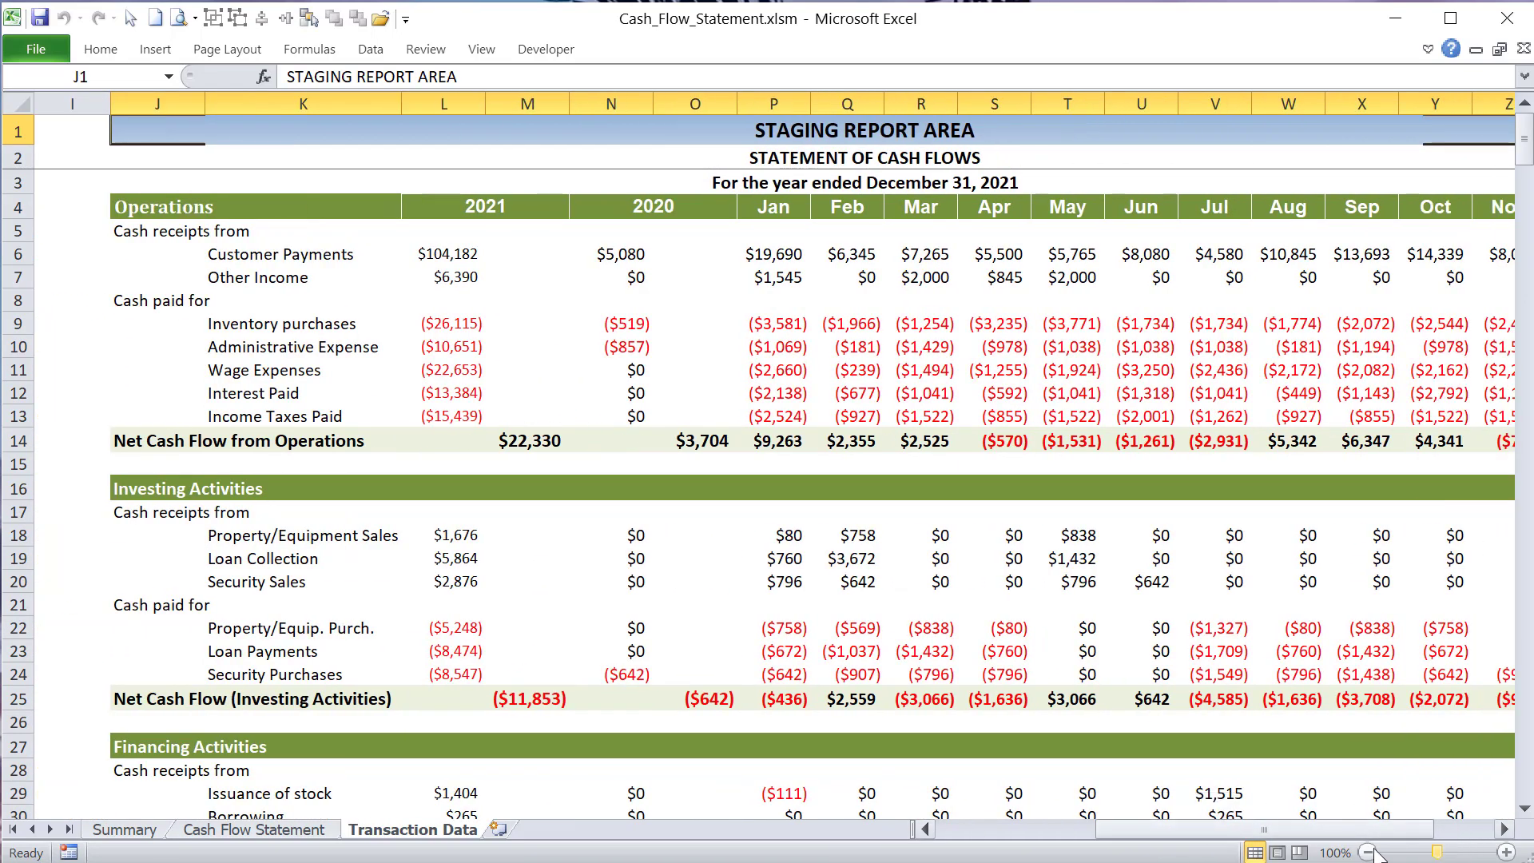
pyautogui.click(1368, 852)
pyautogui.click(1368, 853)
pyautogui.click(1368, 853)
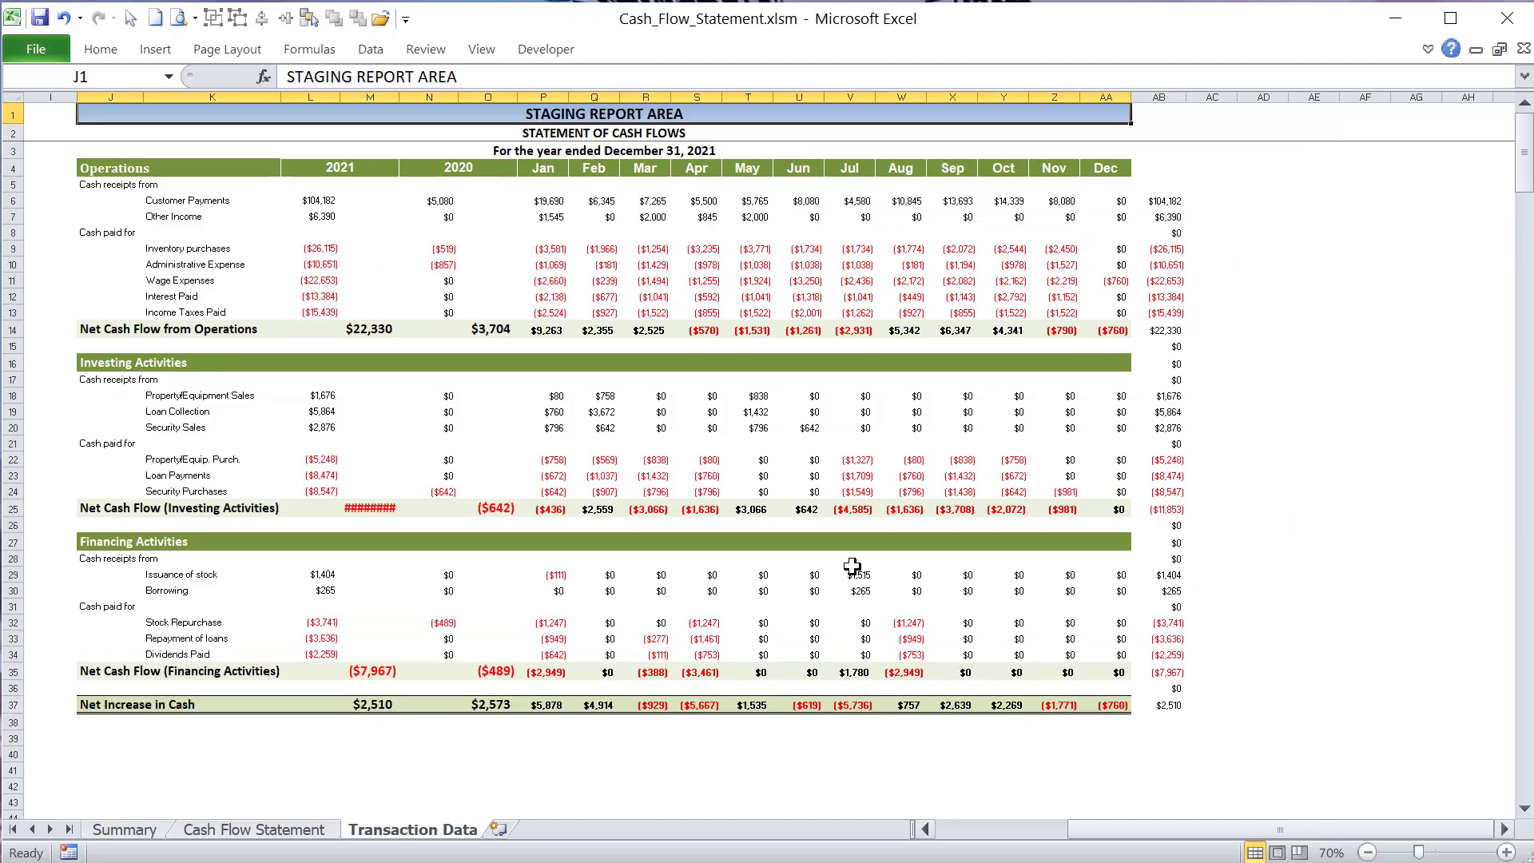
pyautogui.moveTo(1286, 826); pyautogui.dragTo(1117, 827)
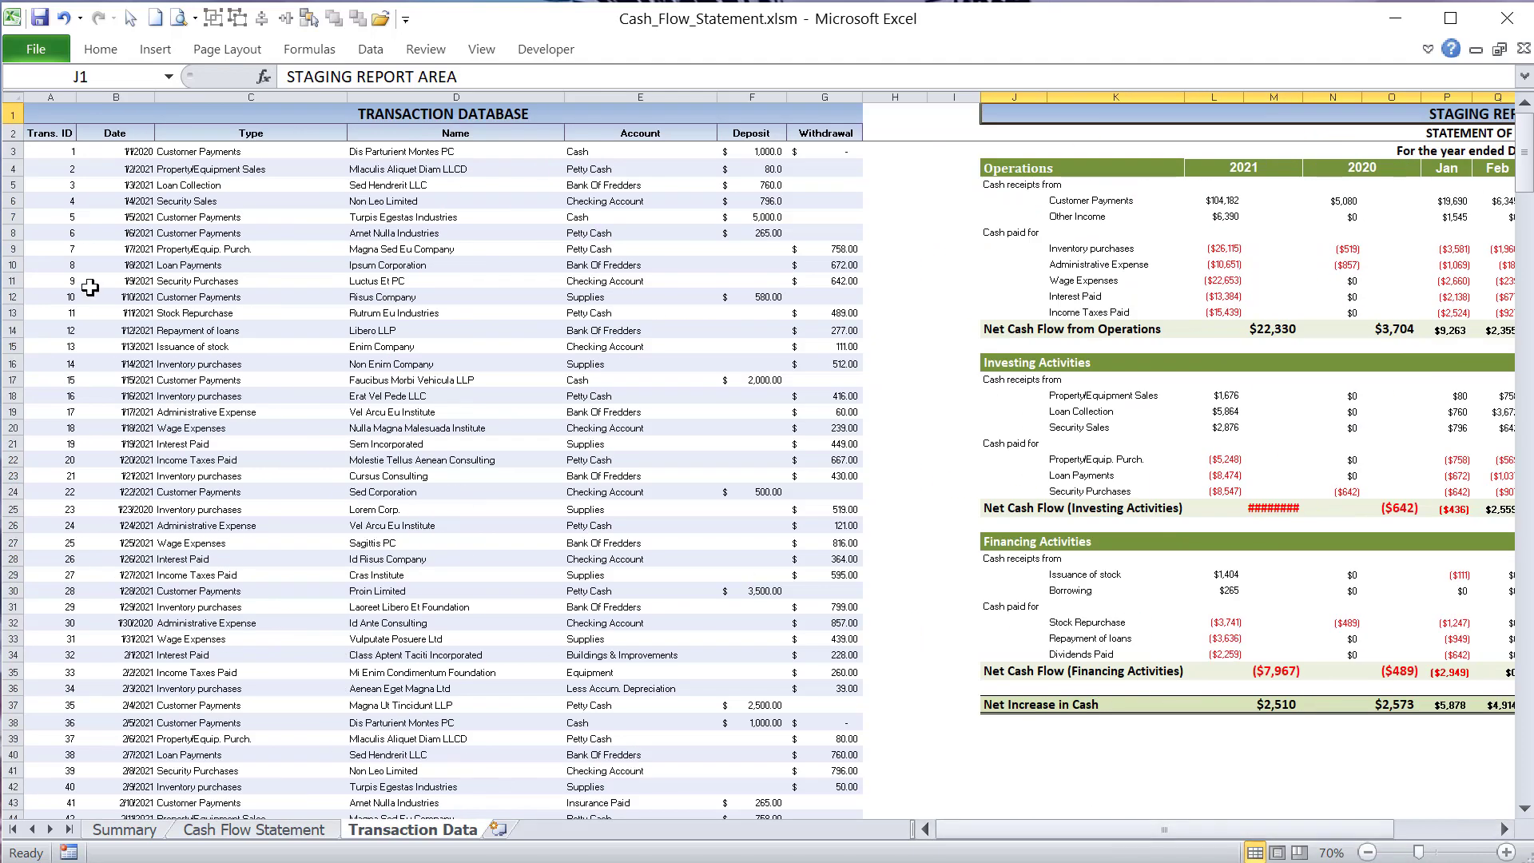
# - Highlight the first 22 transactions from Date to Withdrawal, and the blank blocks AD2:AO26 and AS1:BB25 beyond the Staging Report Area
pyautogui.moveTo(94, 151); pyautogui.dragTo(853, 479)
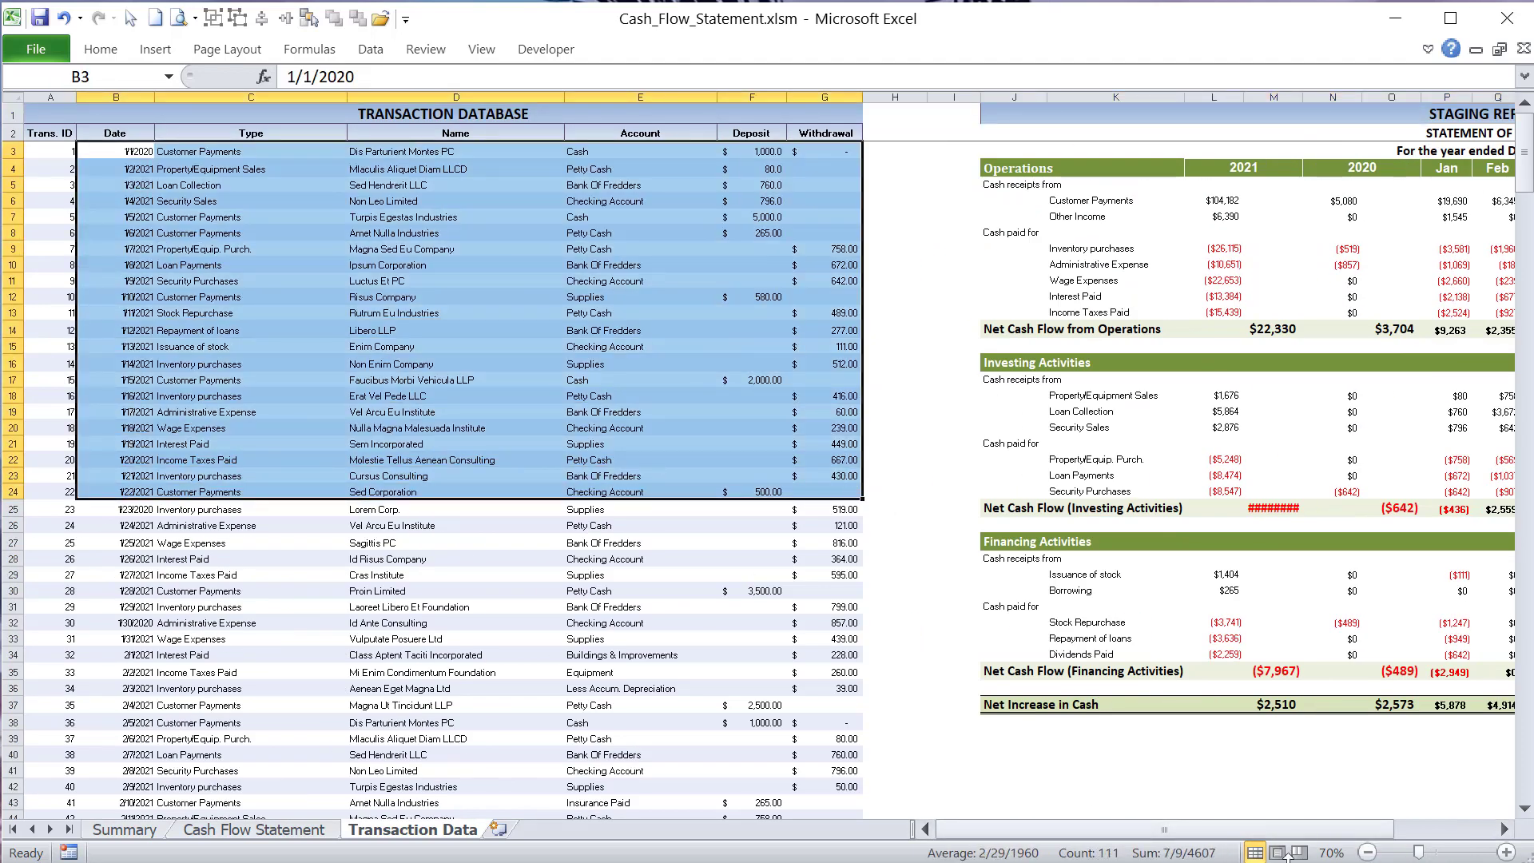
pyautogui.moveTo(1350, 831); pyautogui.dragTo(1443, 828)
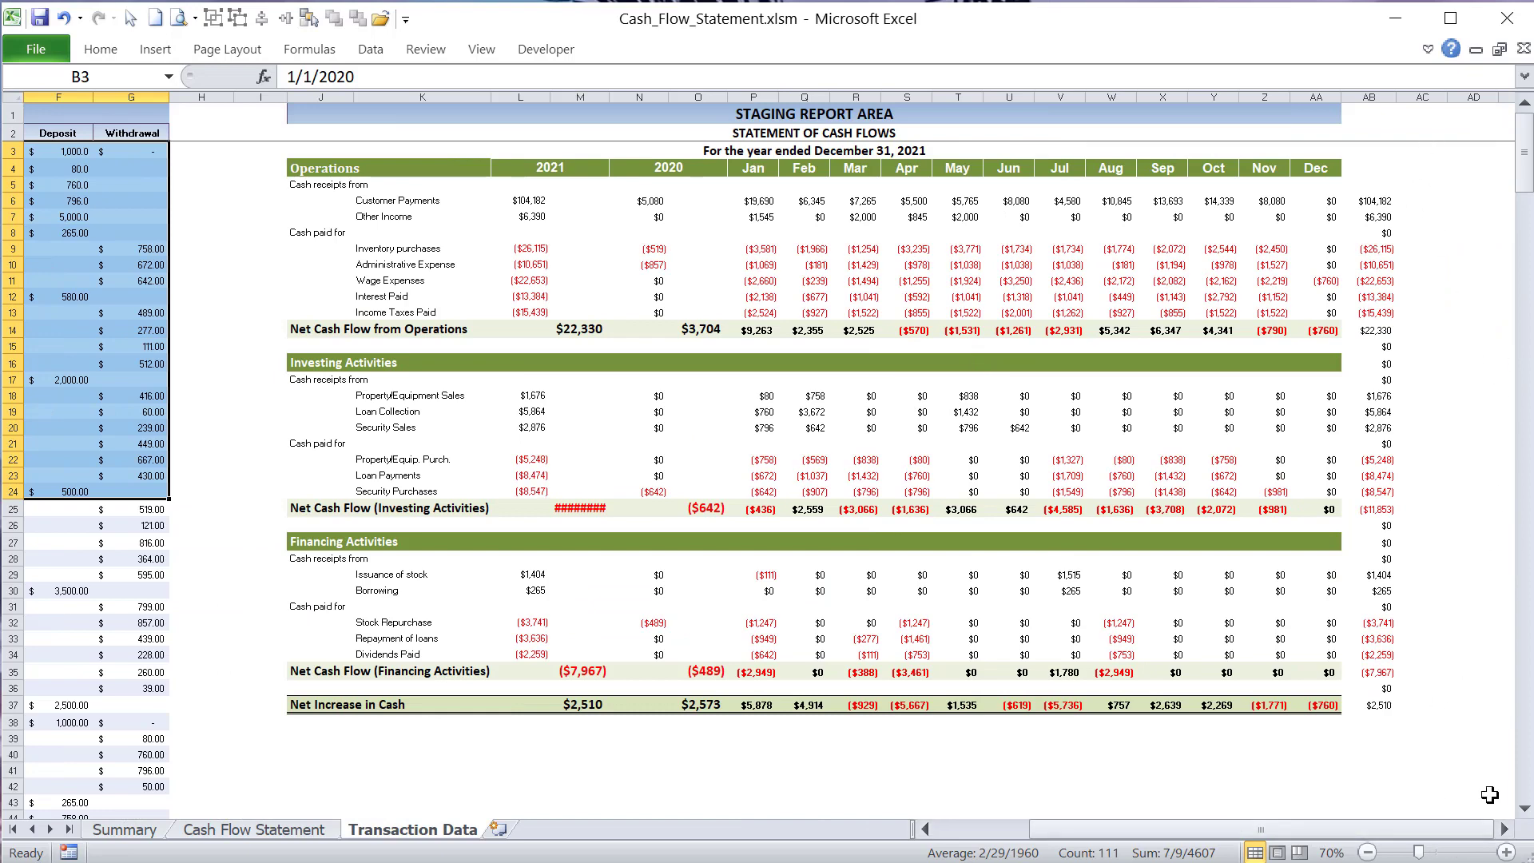
pyautogui.click(1505, 829)
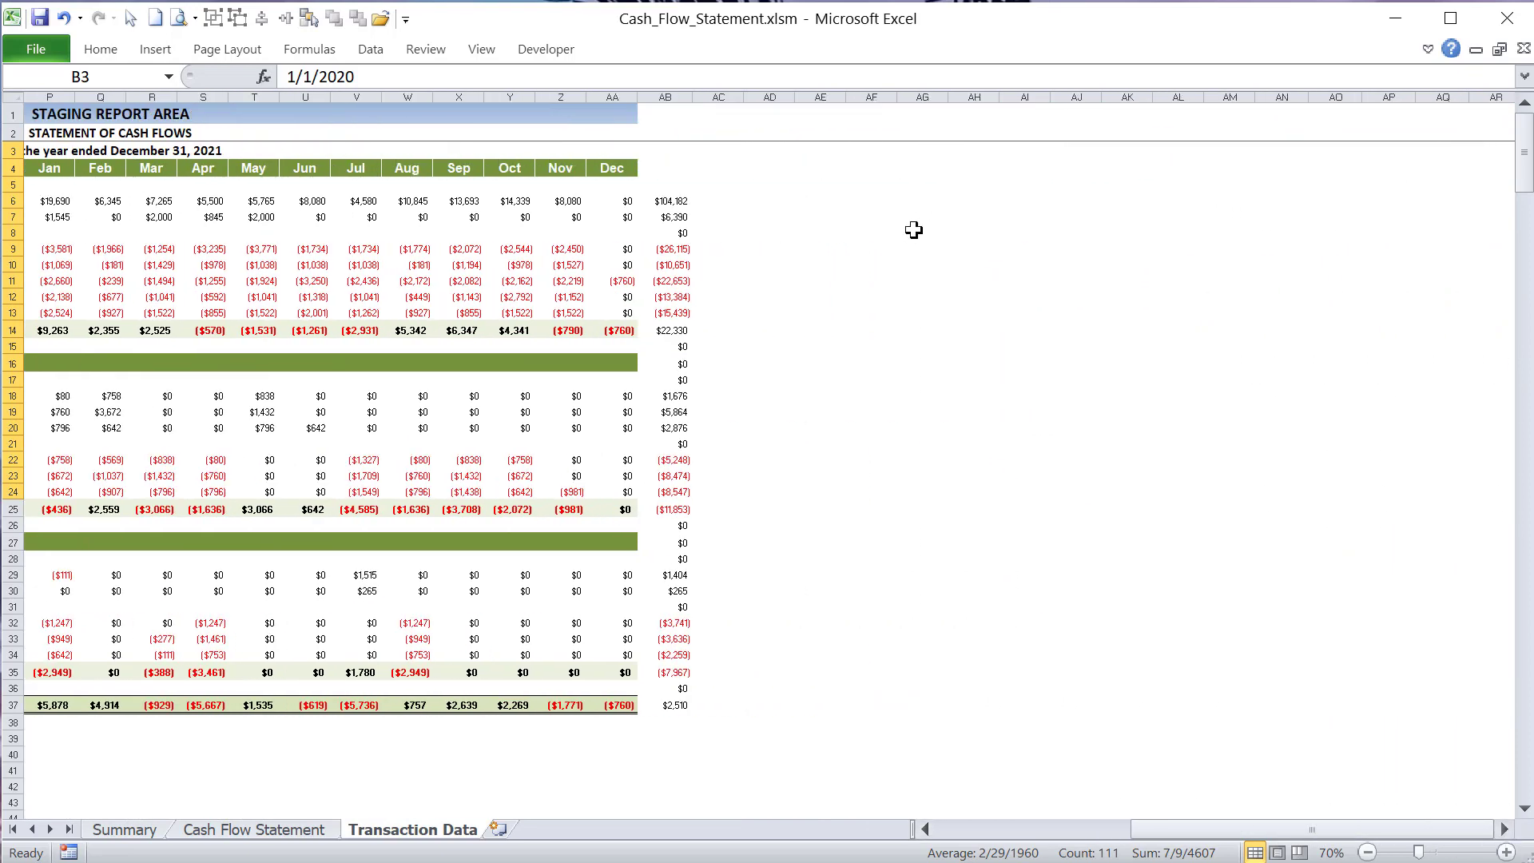
pyautogui.moveTo(768, 132); pyautogui.dragTo(1362, 531)
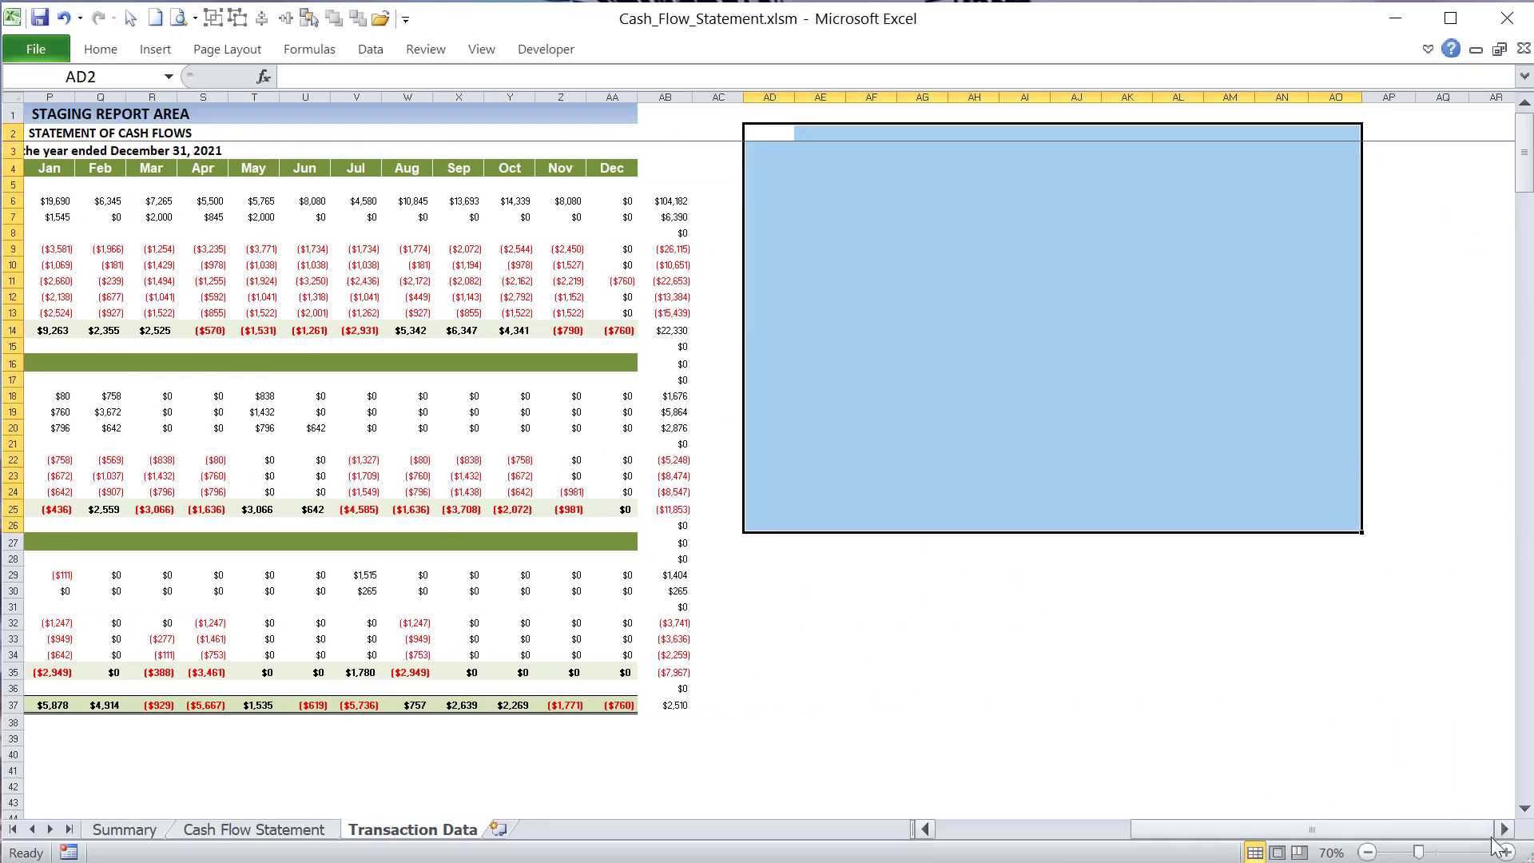
pyautogui.click(1505, 830)
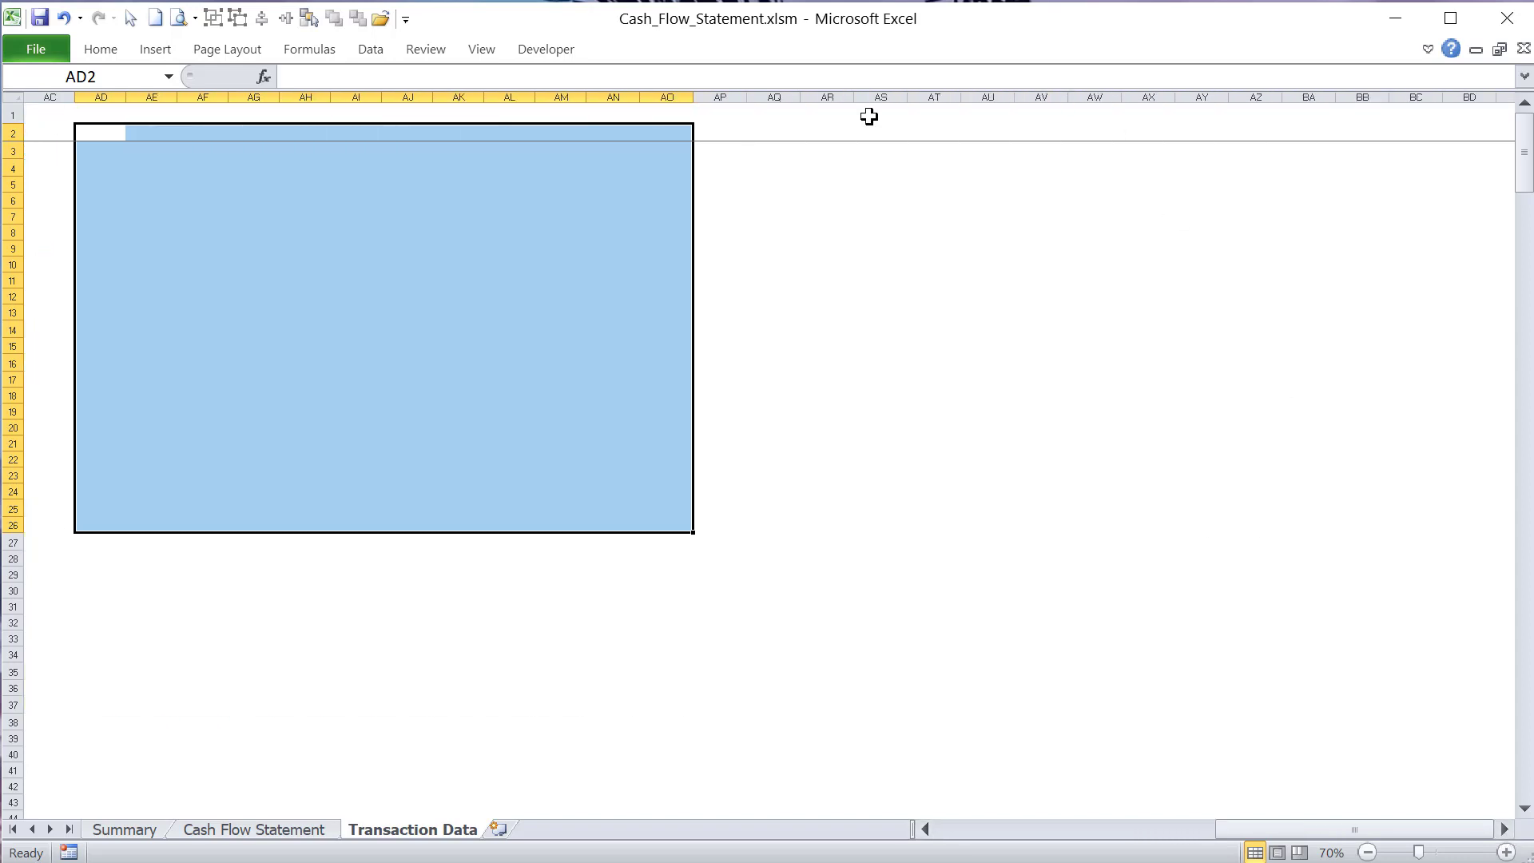
pyautogui.moveTo(870, 117); pyautogui.dragTo(1387, 509)
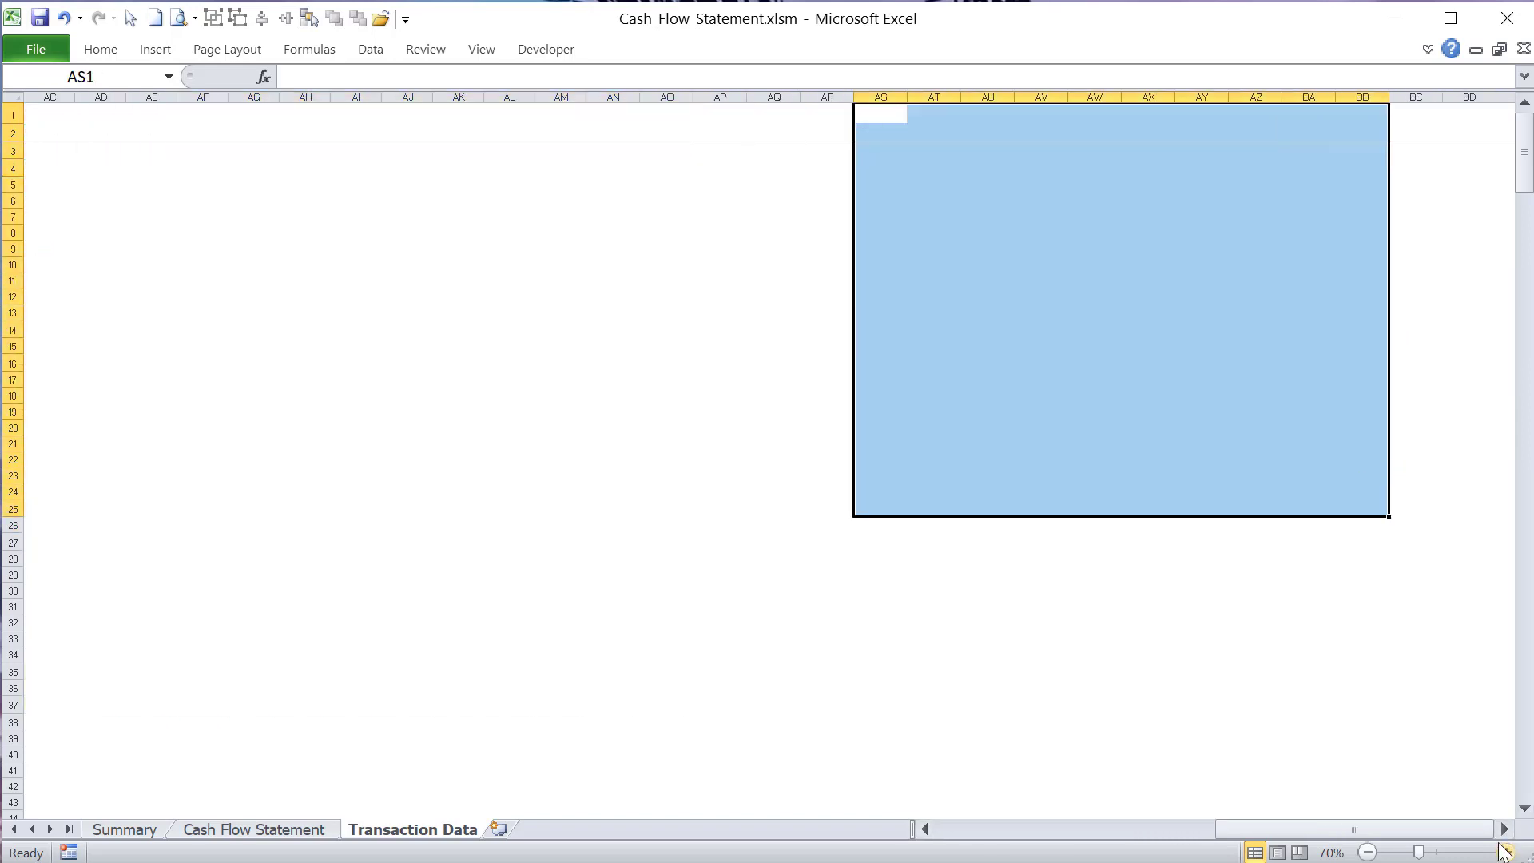
# - Return to the Staging Report Area and view its line items and monthly columns at 90% zoom
pyautogui.moveTo(1483, 832); pyautogui.dragTo(1248, 823)
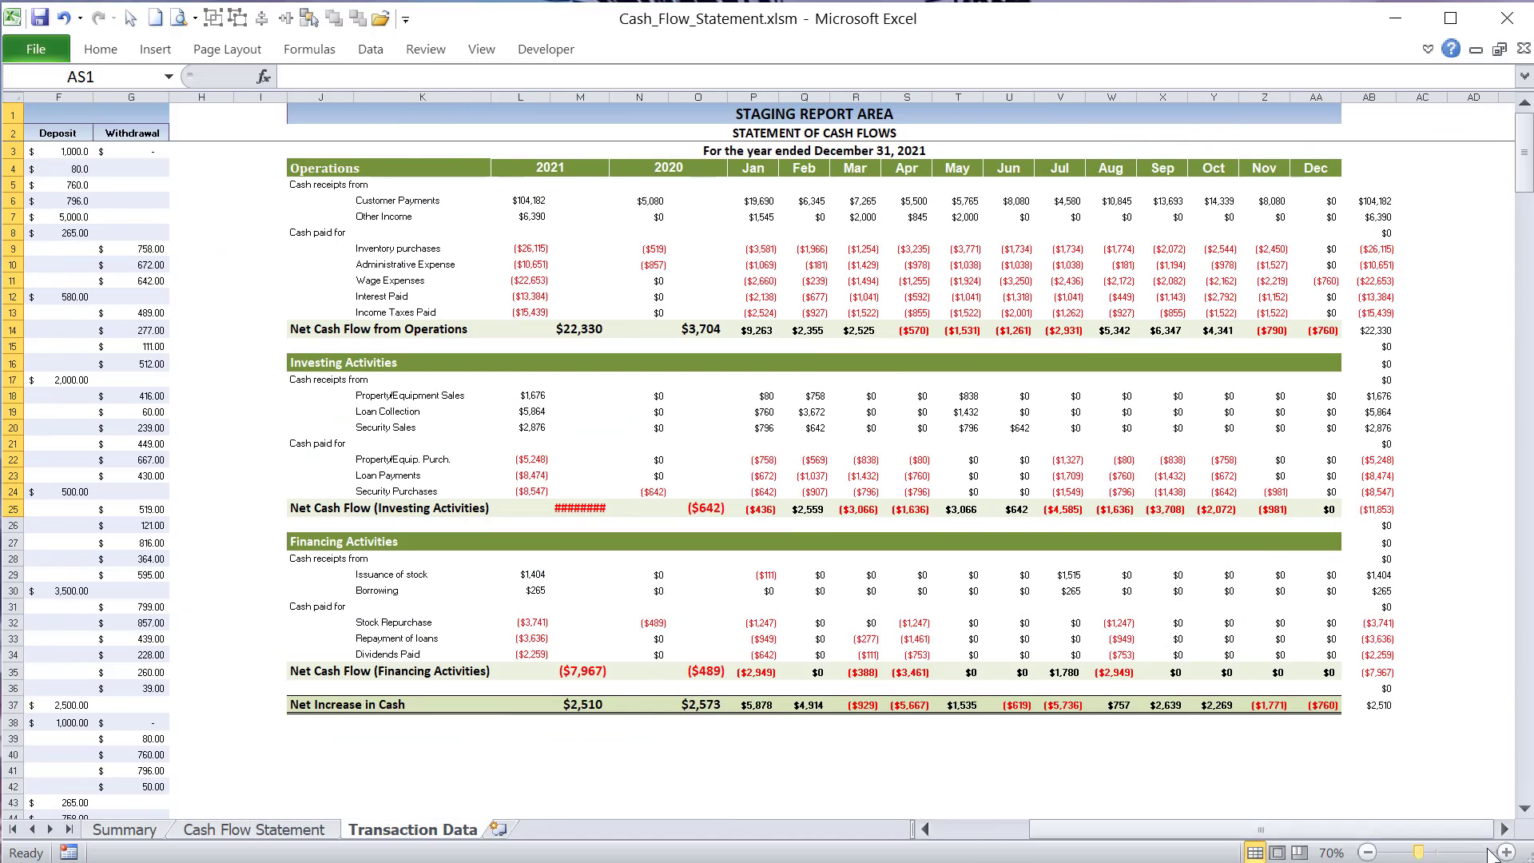
pyautogui.click(1505, 852)
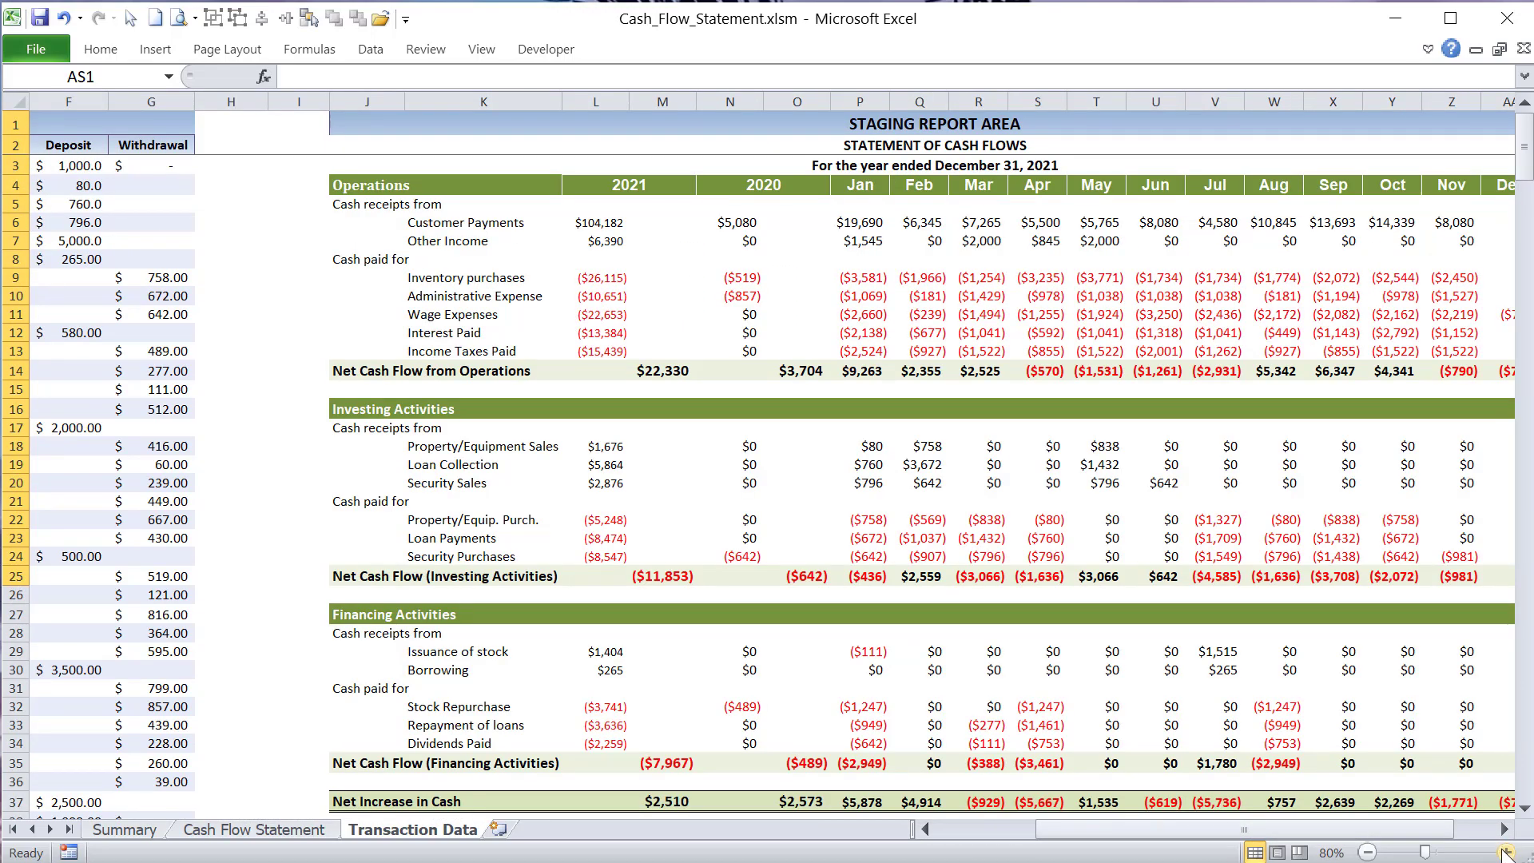
pyautogui.click(1505, 851)
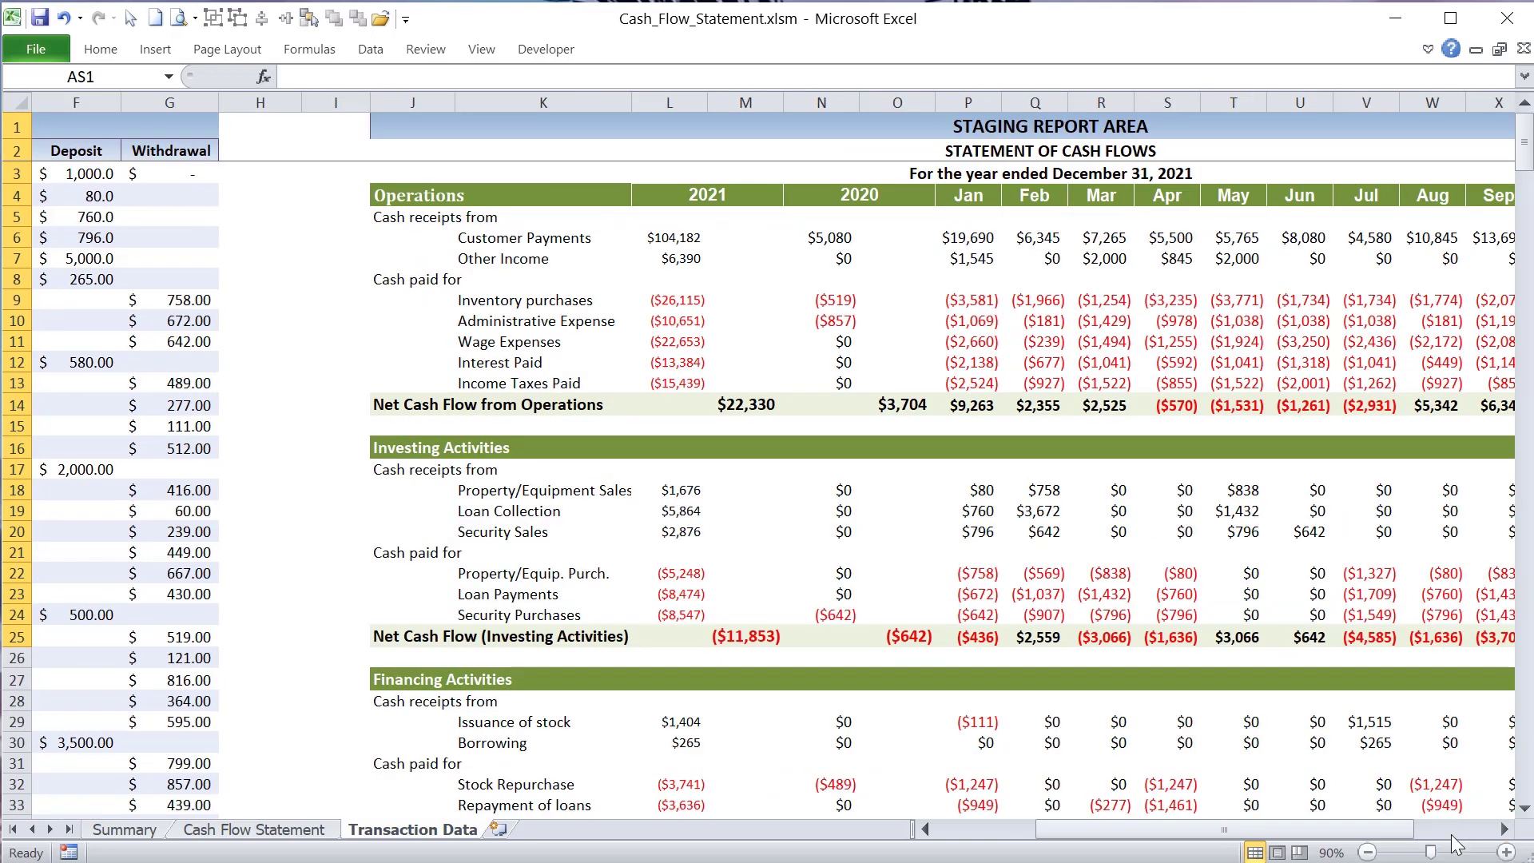
pyautogui.moveTo(1387, 830); pyautogui.dragTo(1424, 831)
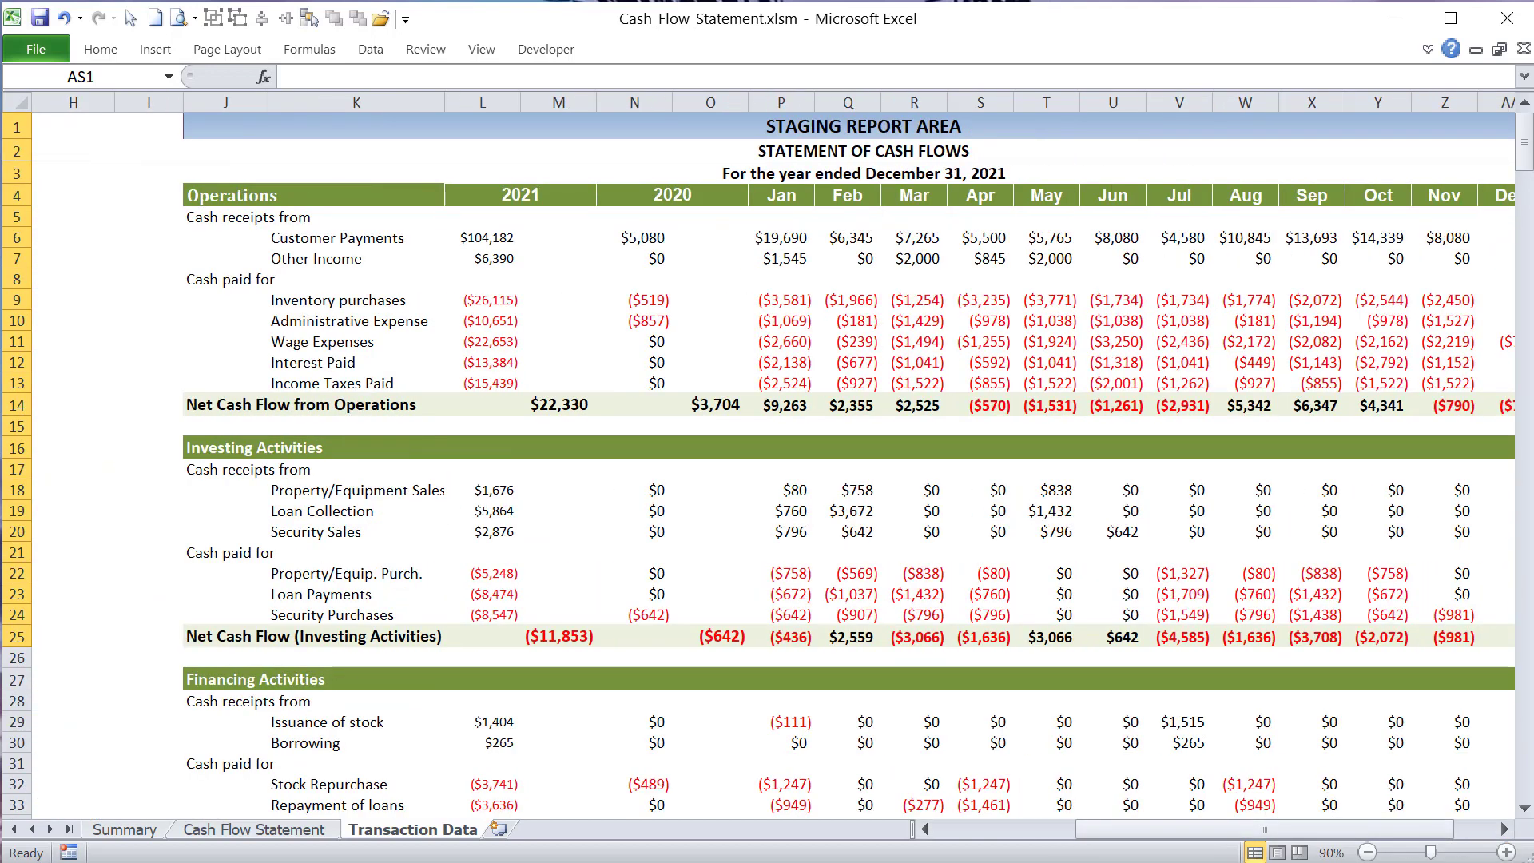
# - Go to the Cash Flow Statement sheet and inspect the Year Ending cell and its defined name
pyautogui.click(147, 835)
pyautogui.click(213, 835)
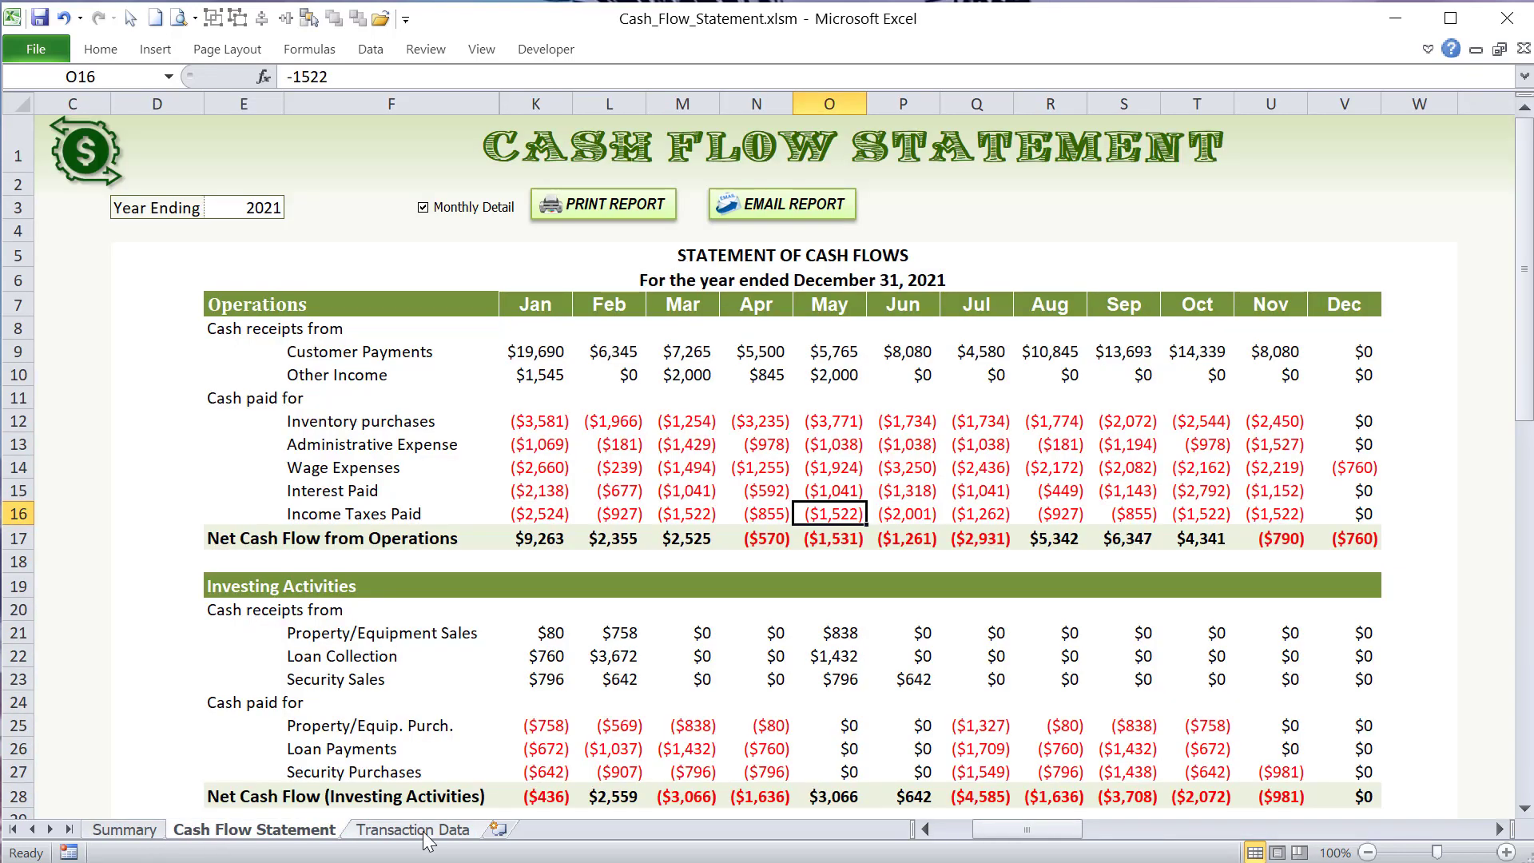
pyautogui.click(252, 206)
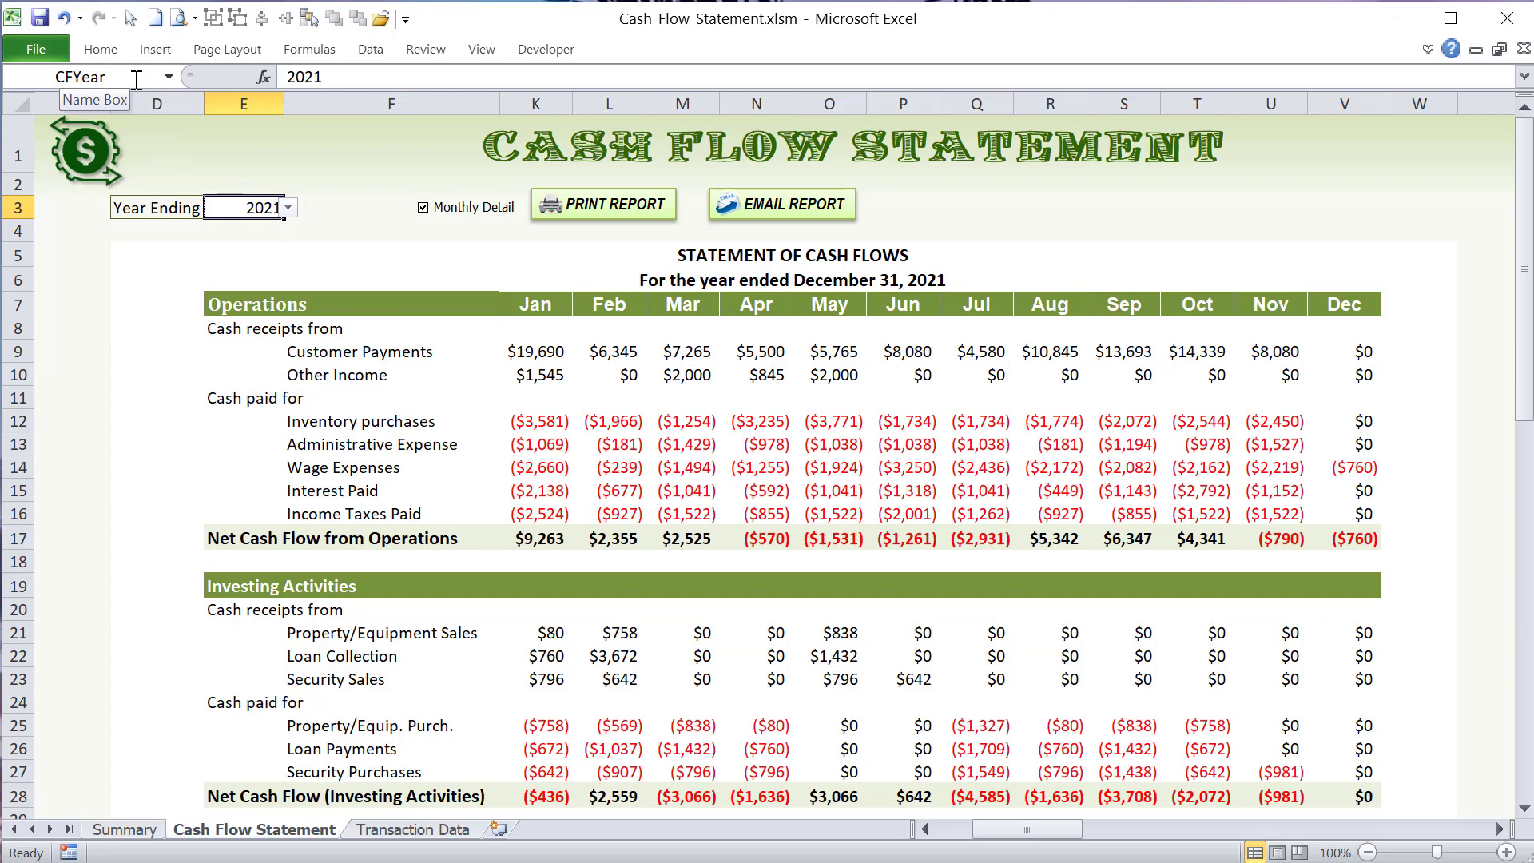
pyautogui.click(266, 158)
pyautogui.click(275, 210)
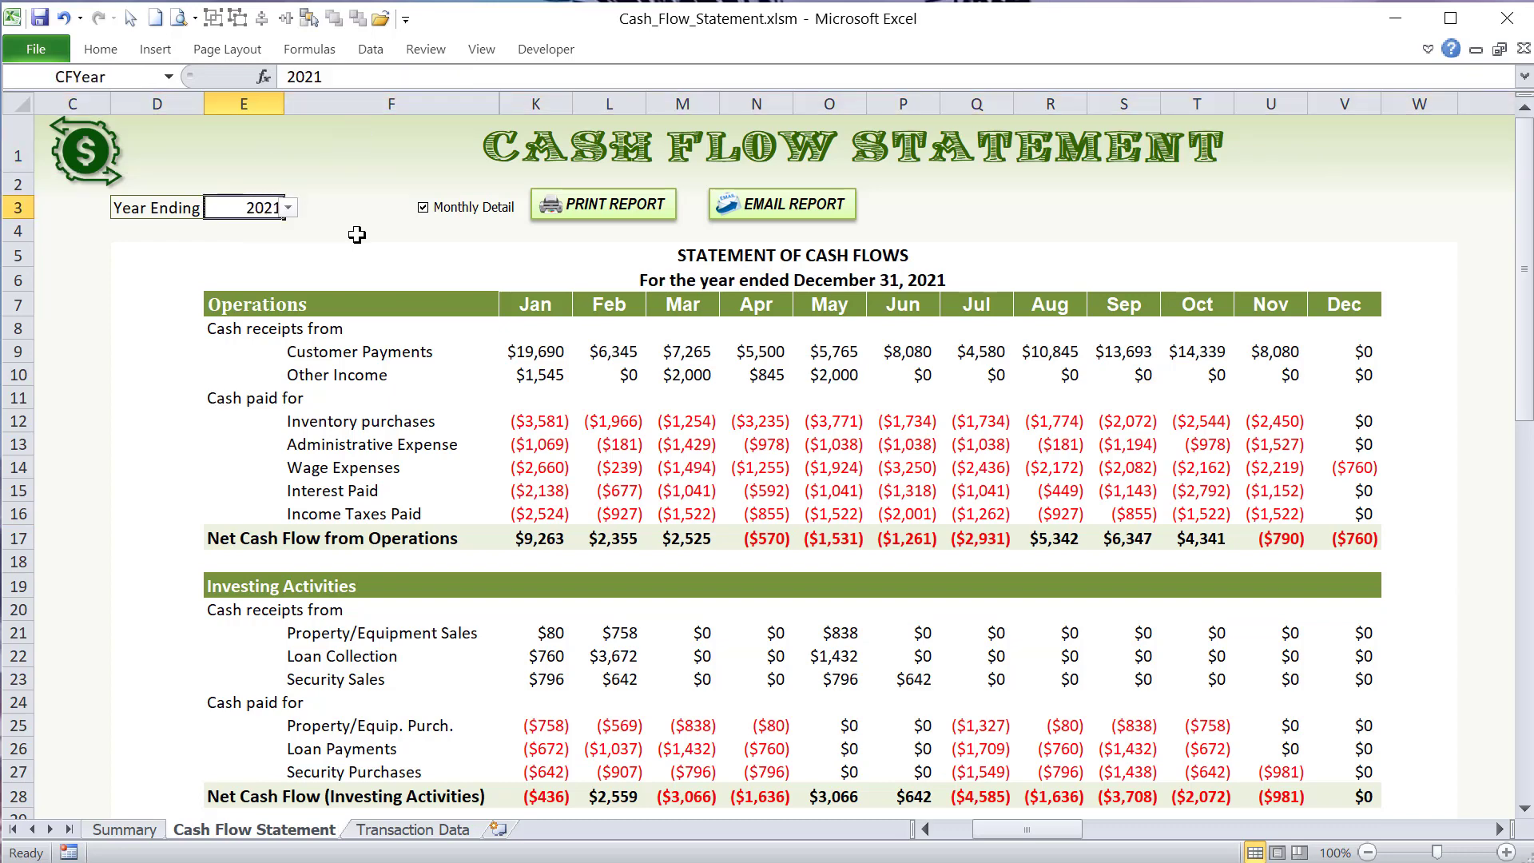
# - Select the Cash Flow Years list from 2021 to 2035 in column A and check its range name
pyautogui.moveTo(978, 829); pyautogui.dragTo(931, 829)
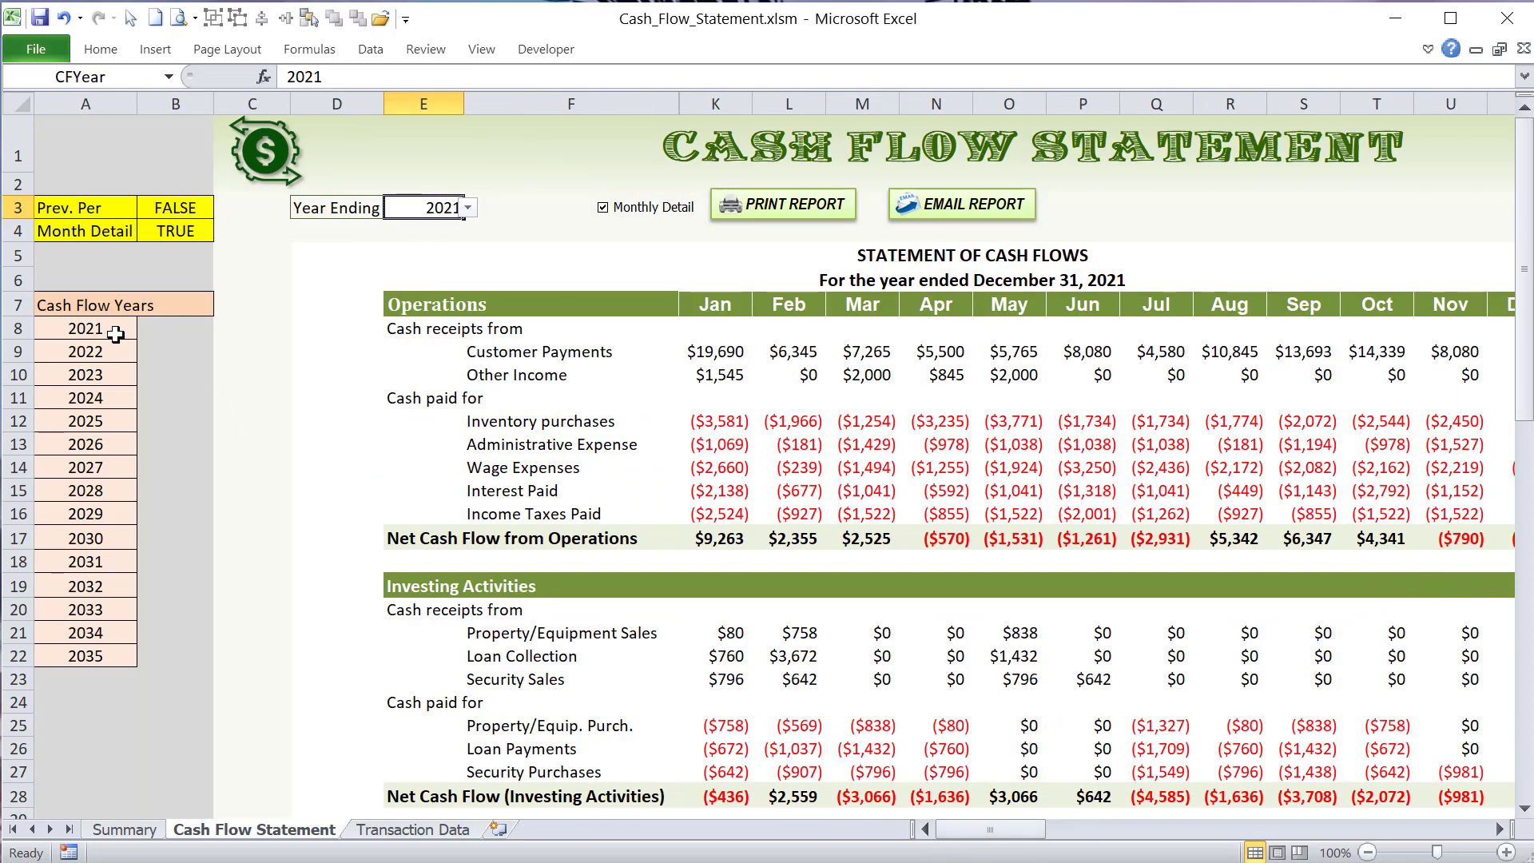
pyautogui.moveTo(115, 334); pyautogui.dragTo(99, 659)
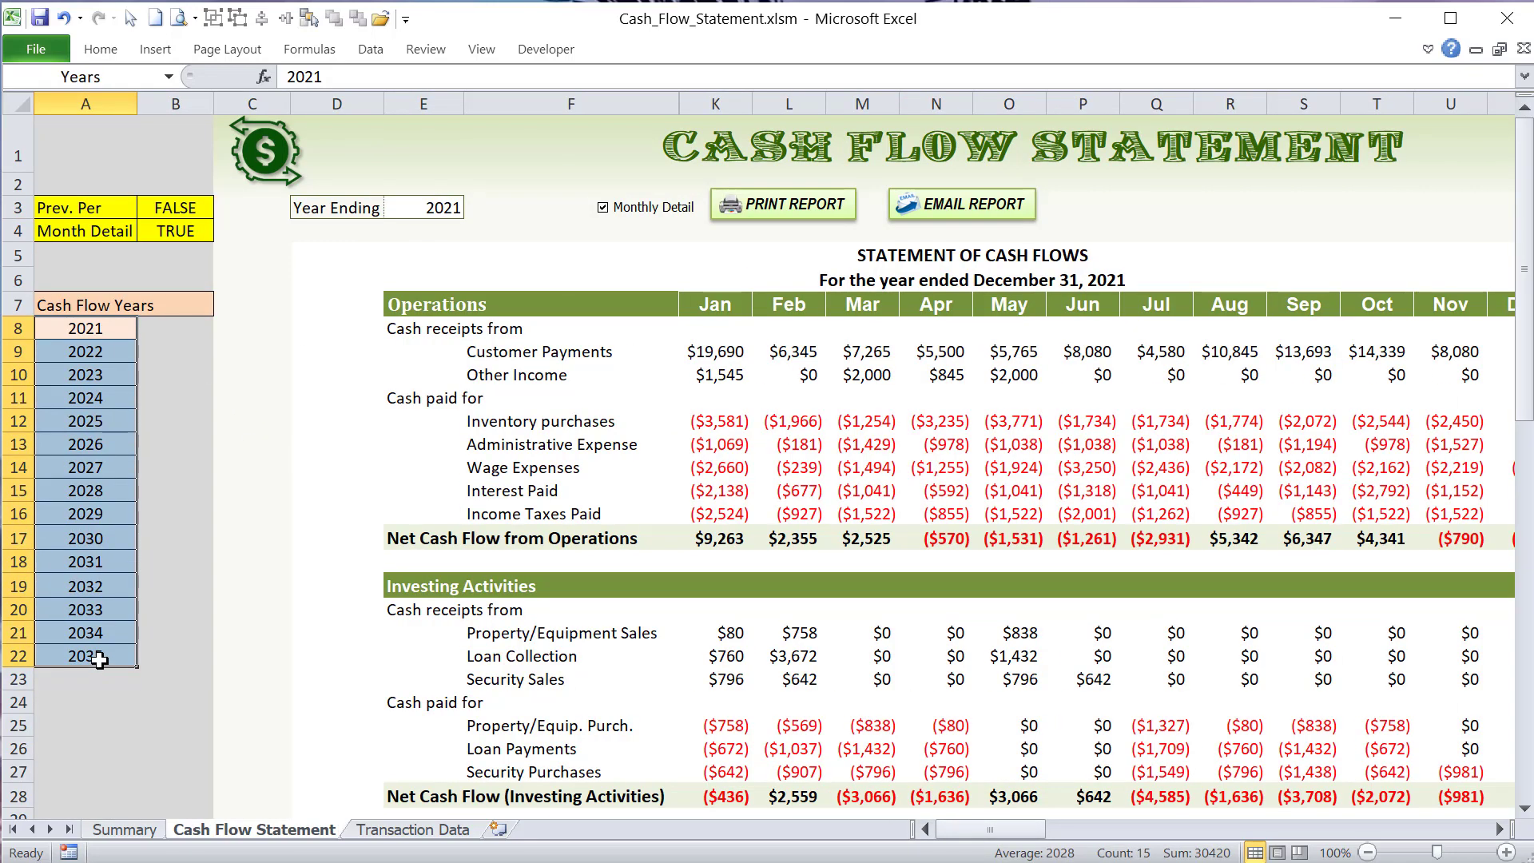
pyautogui.click(149, 79)
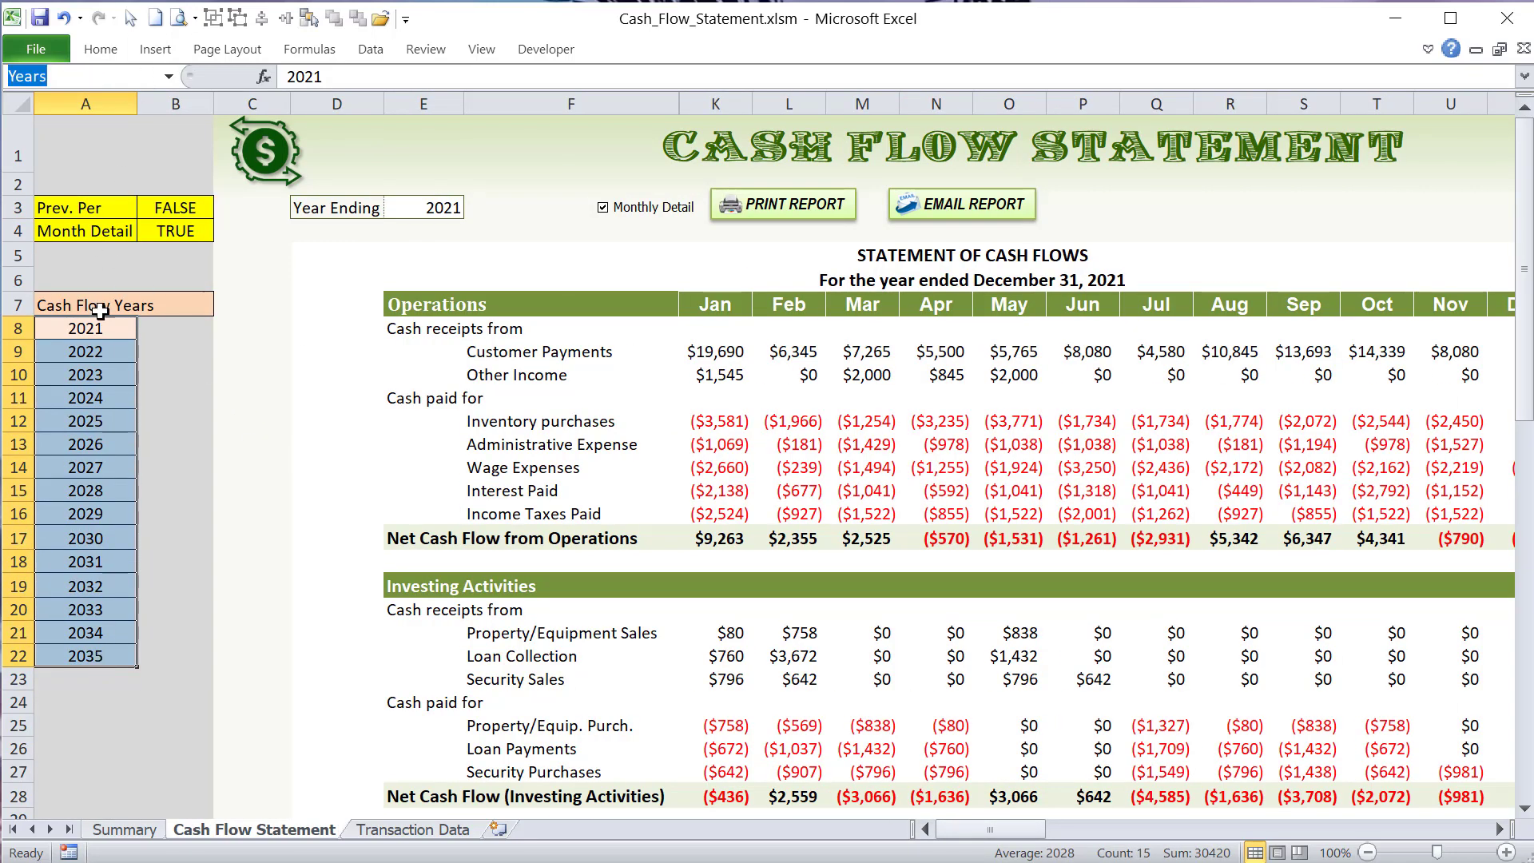
# - Open the Name Manager over the Transaction Database, widen its Name column and highlight the range Trans_Date refers to
pyautogui.click(423, 831)
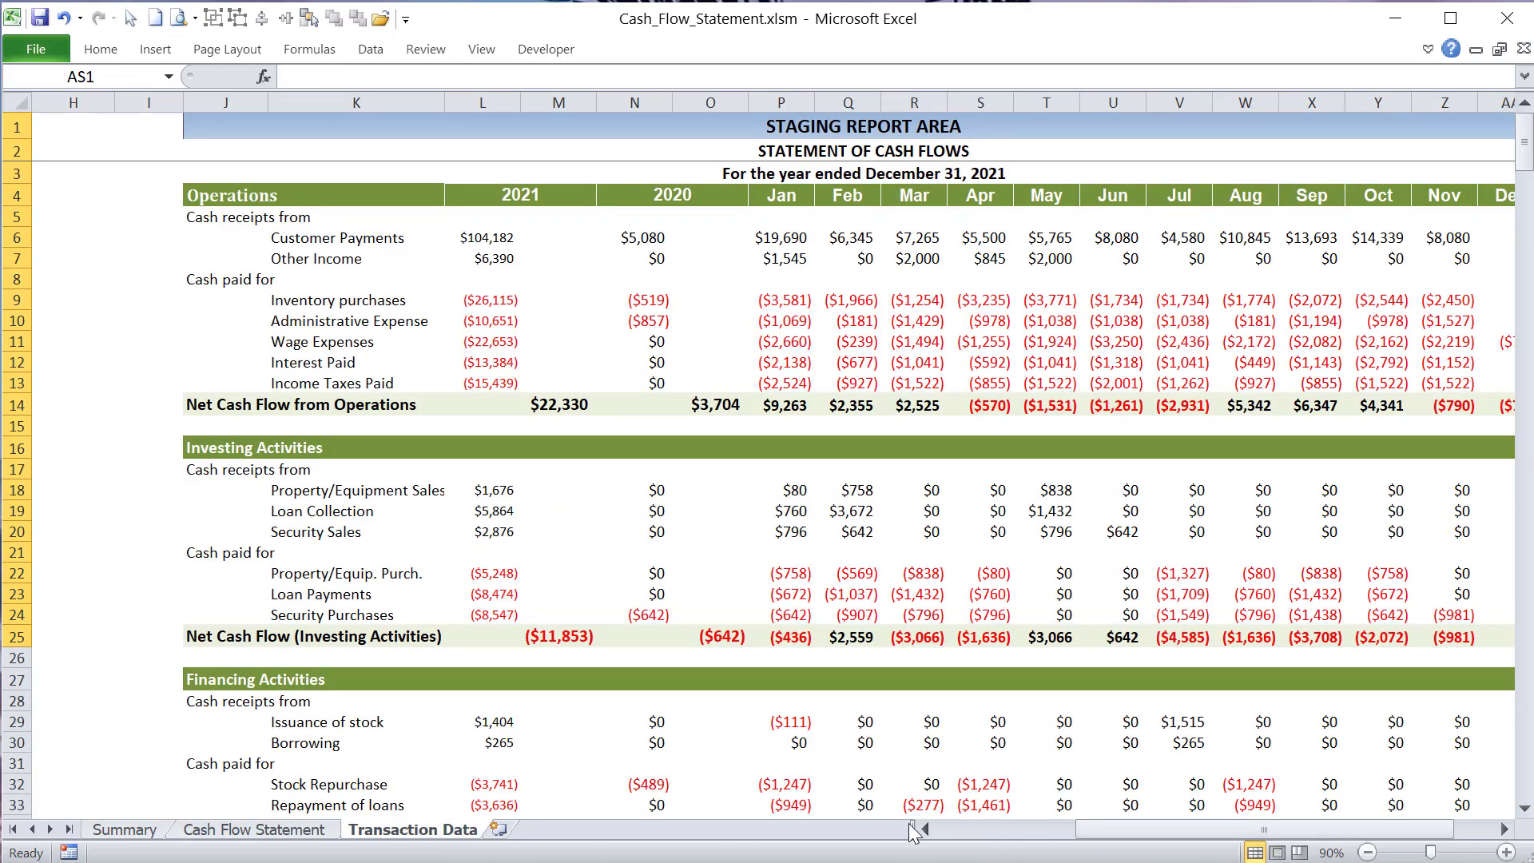
pyautogui.moveTo(1093, 831); pyautogui.dragTo(909, 831)
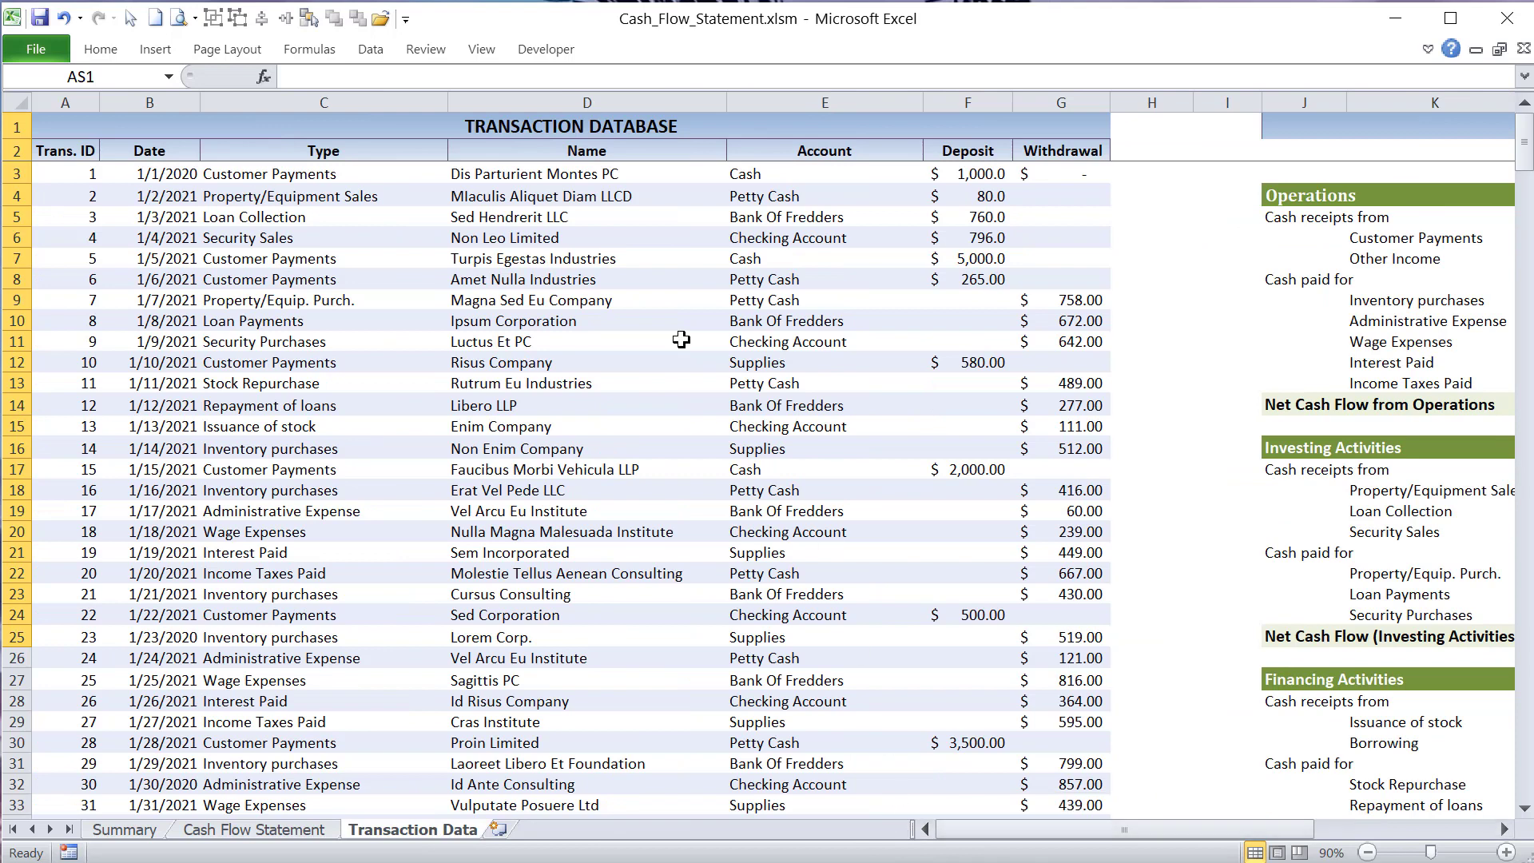
pyautogui.click(309, 48)
pyautogui.click(567, 103)
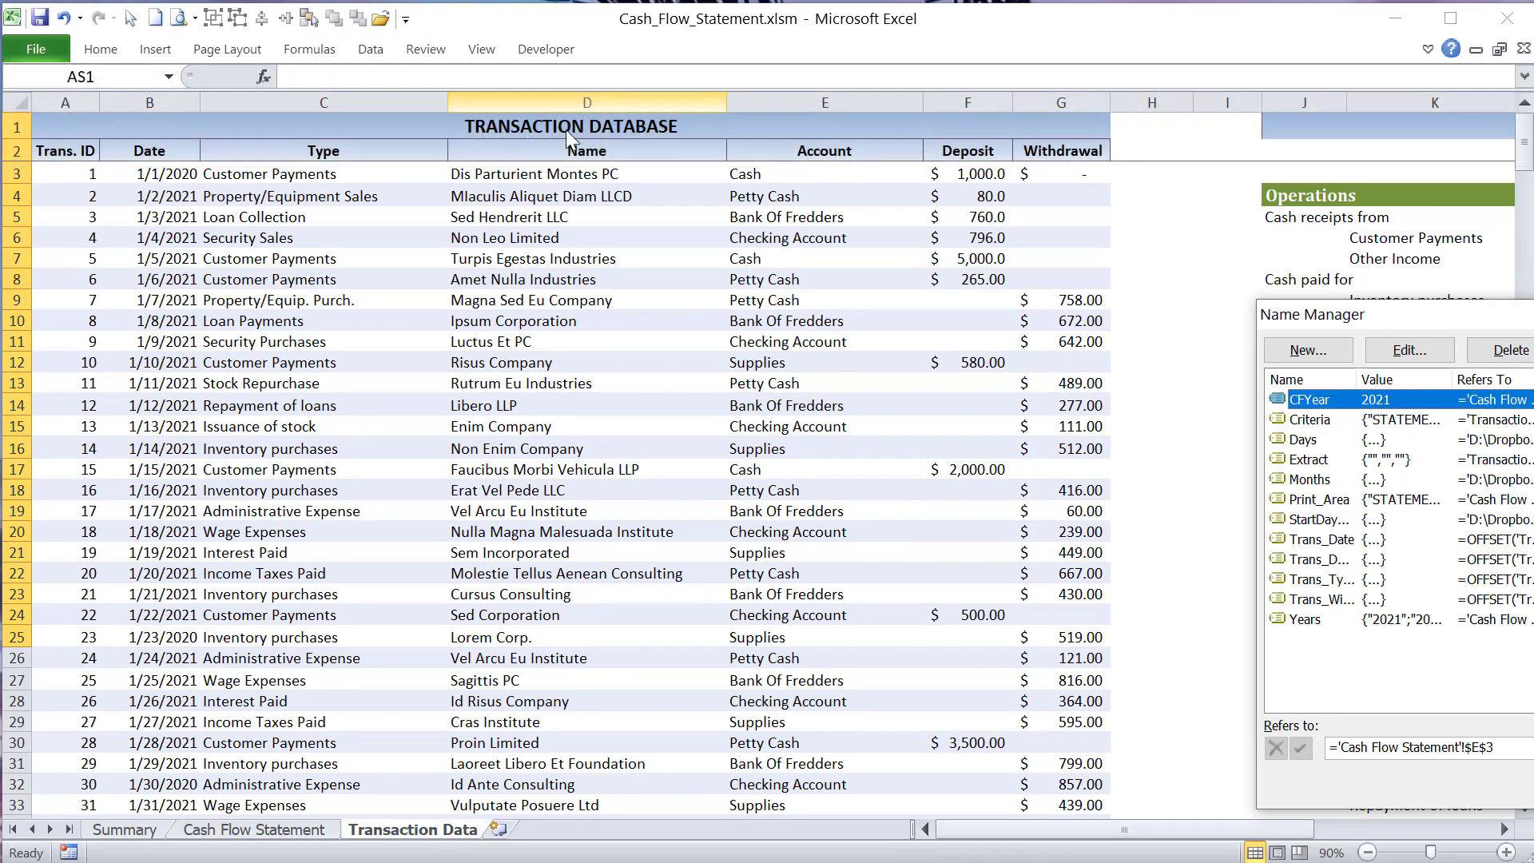
pyautogui.moveTo(563, 199); pyautogui.dragTo(518, 192)
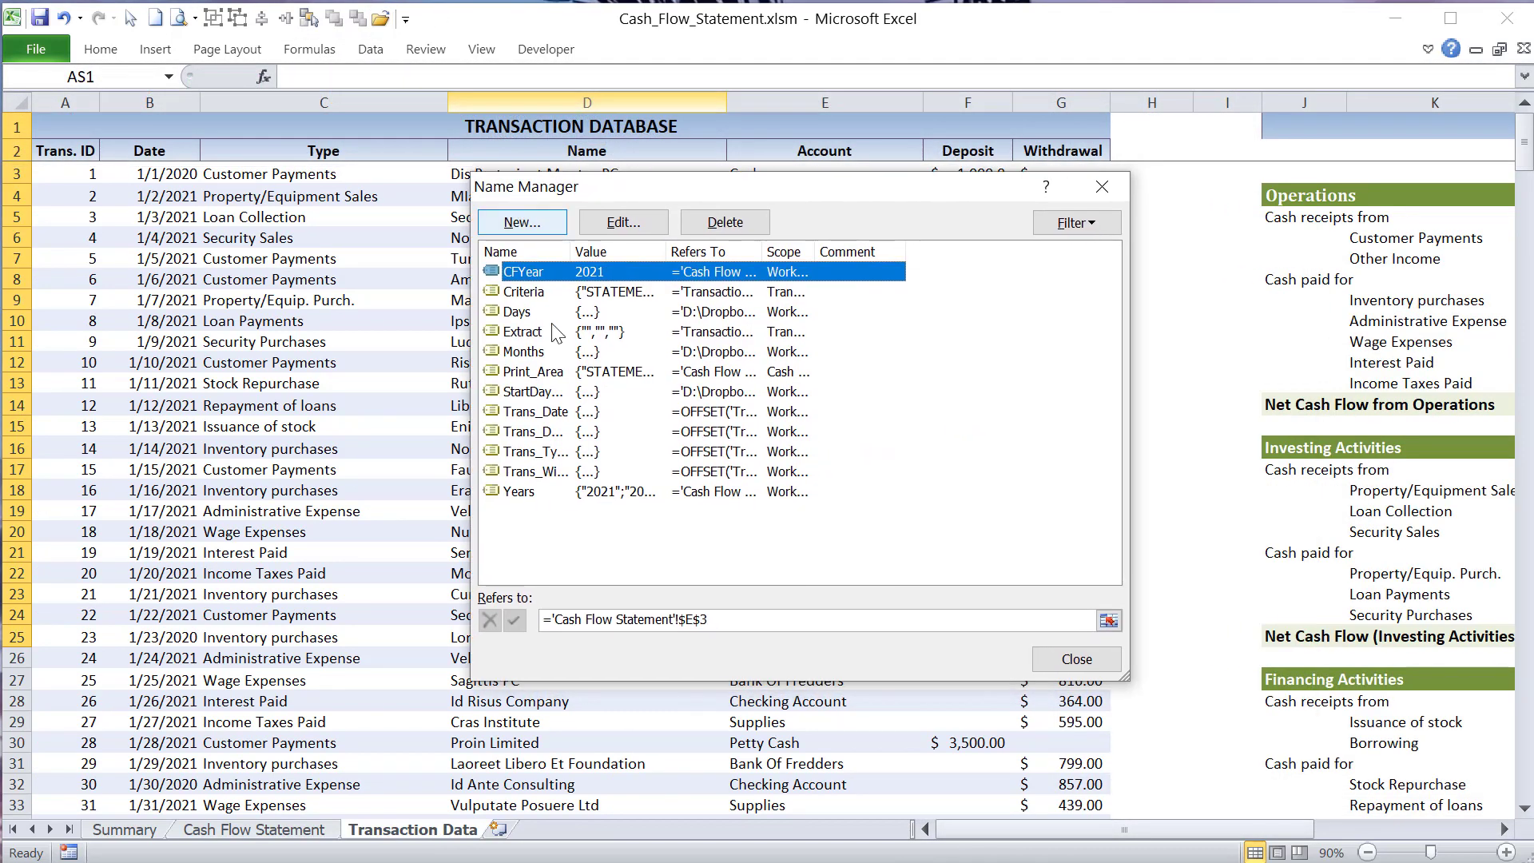
pyautogui.click(539, 411)
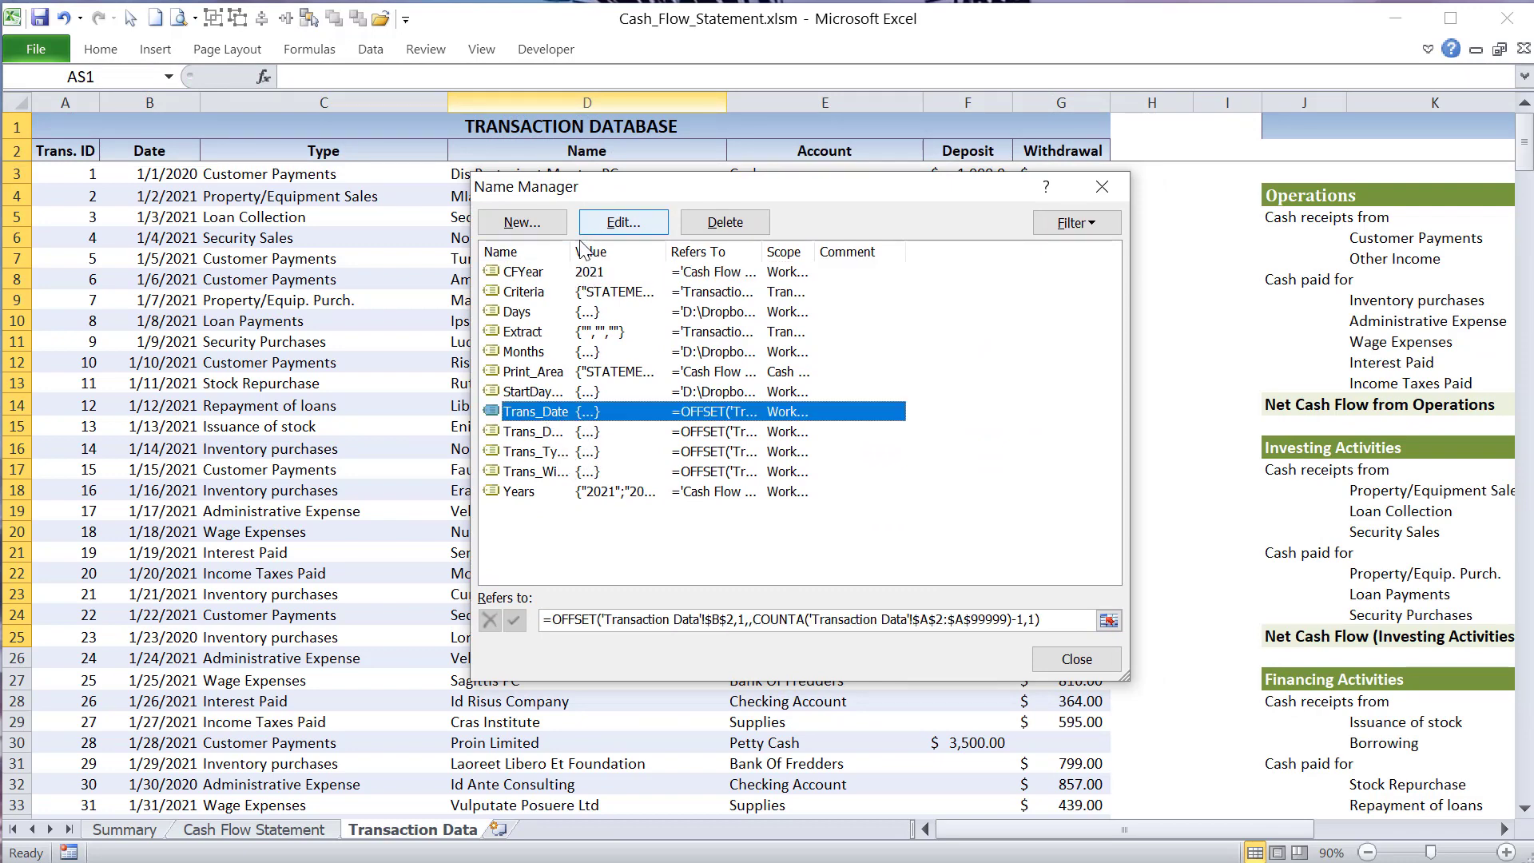
pyautogui.moveTo(576, 249); pyautogui.dragTo(640, 261)
pyautogui.press('Tab')
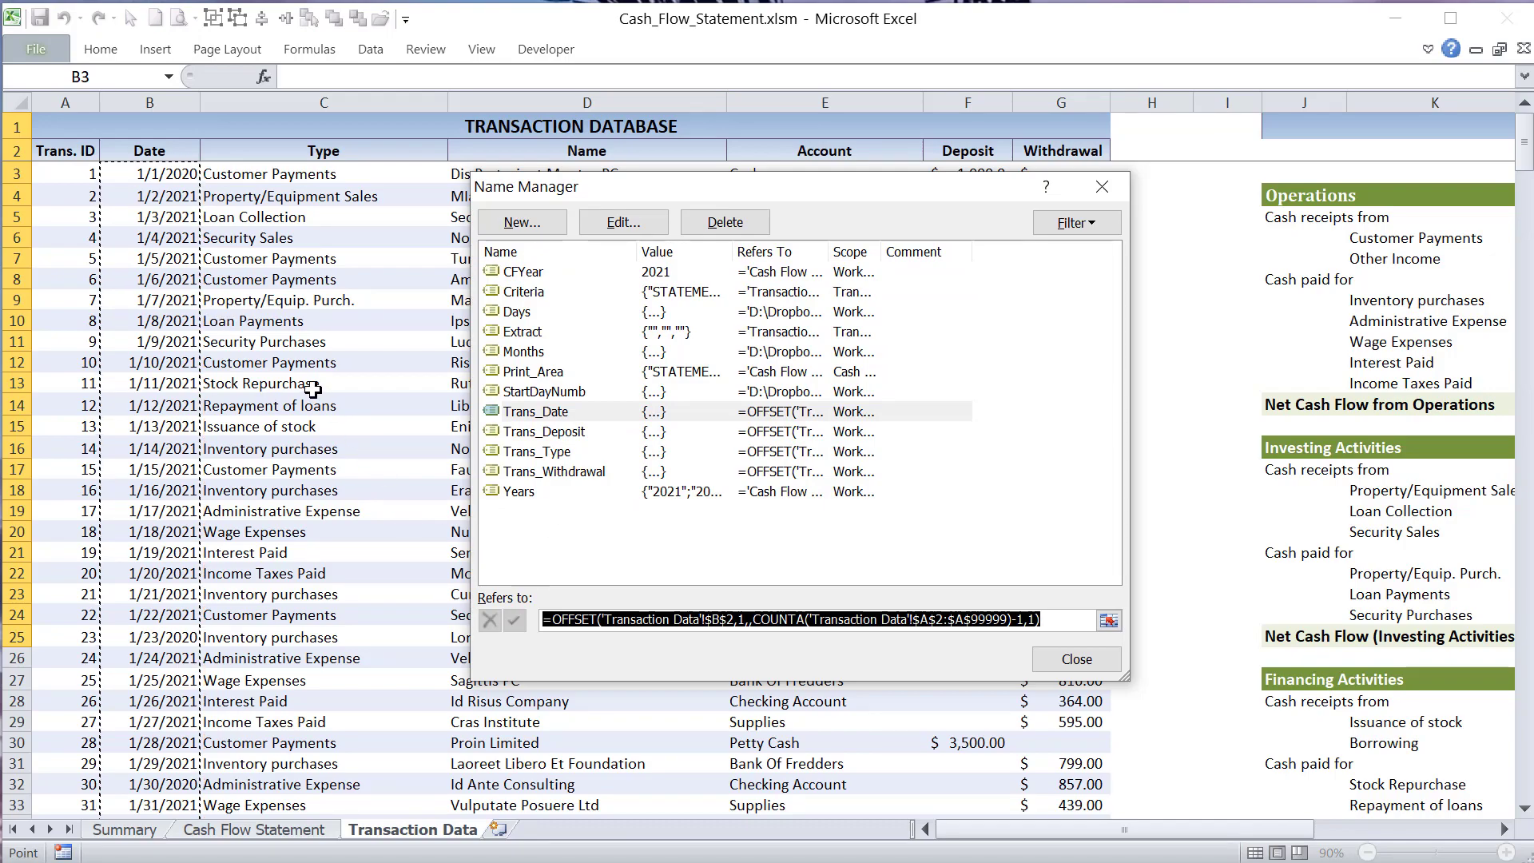
# - Follow the Trans_Date range down to the last transaction row and return to the first record
pyautogui.scroll(-20, 290, 382)
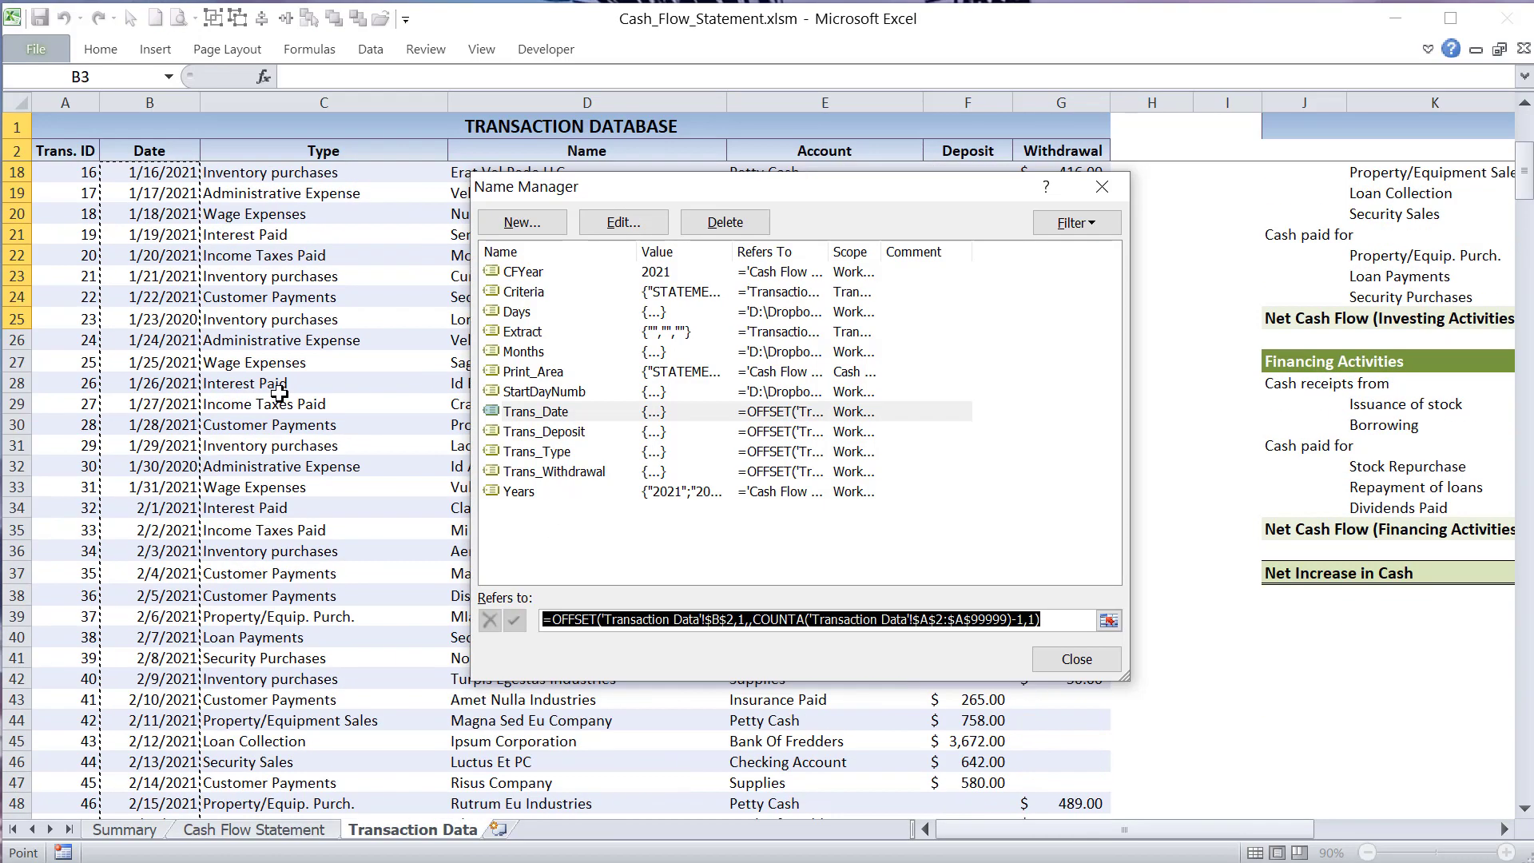
pyautogui.scroll(-10, 258, 466)
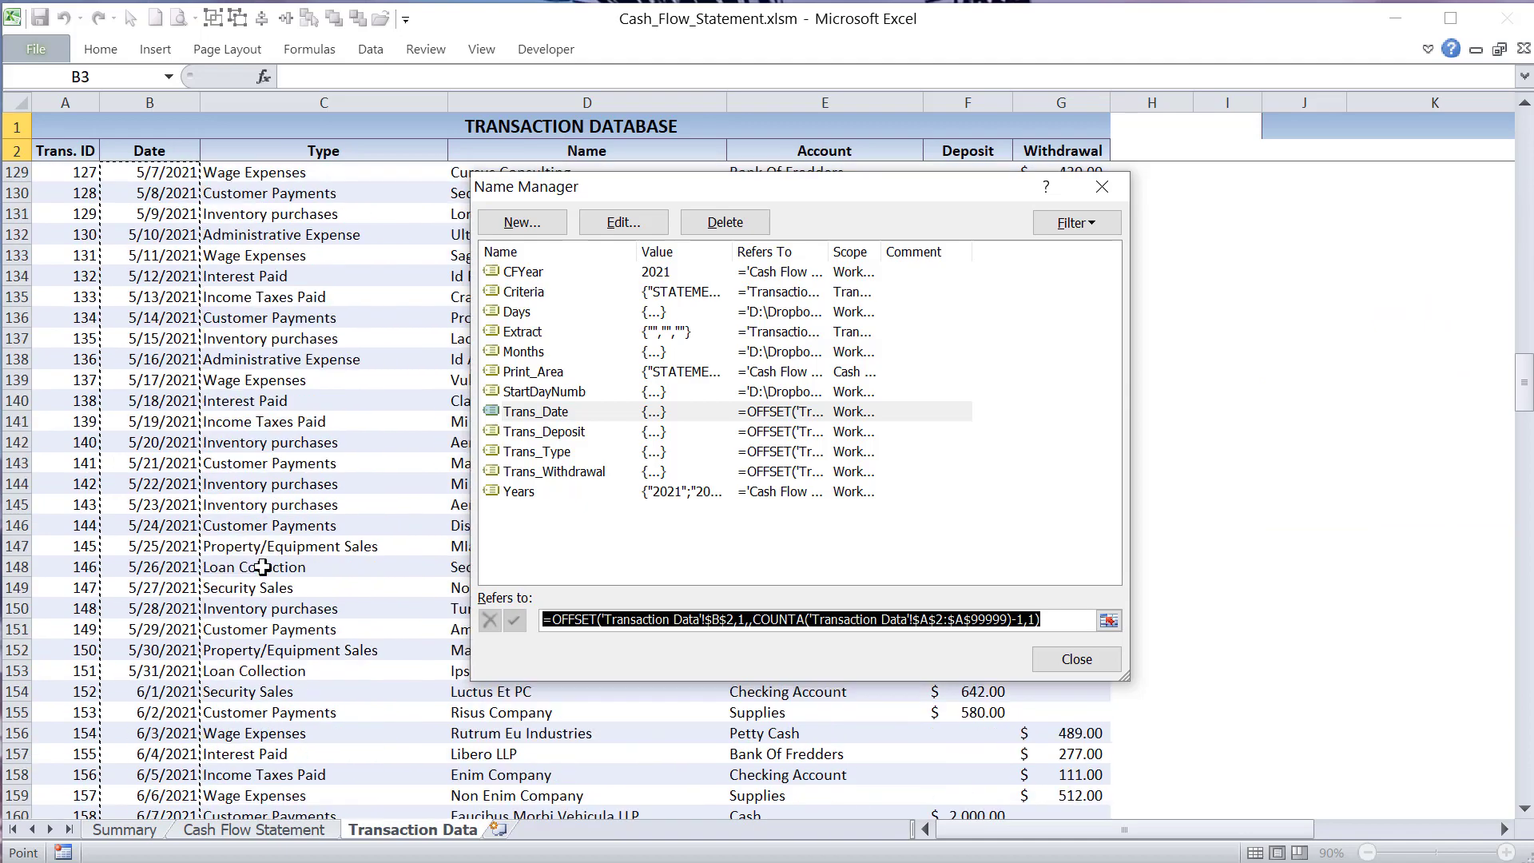
pyautogui.moveTo(1525, 412); pyautogui.dragTo(1527, 809)
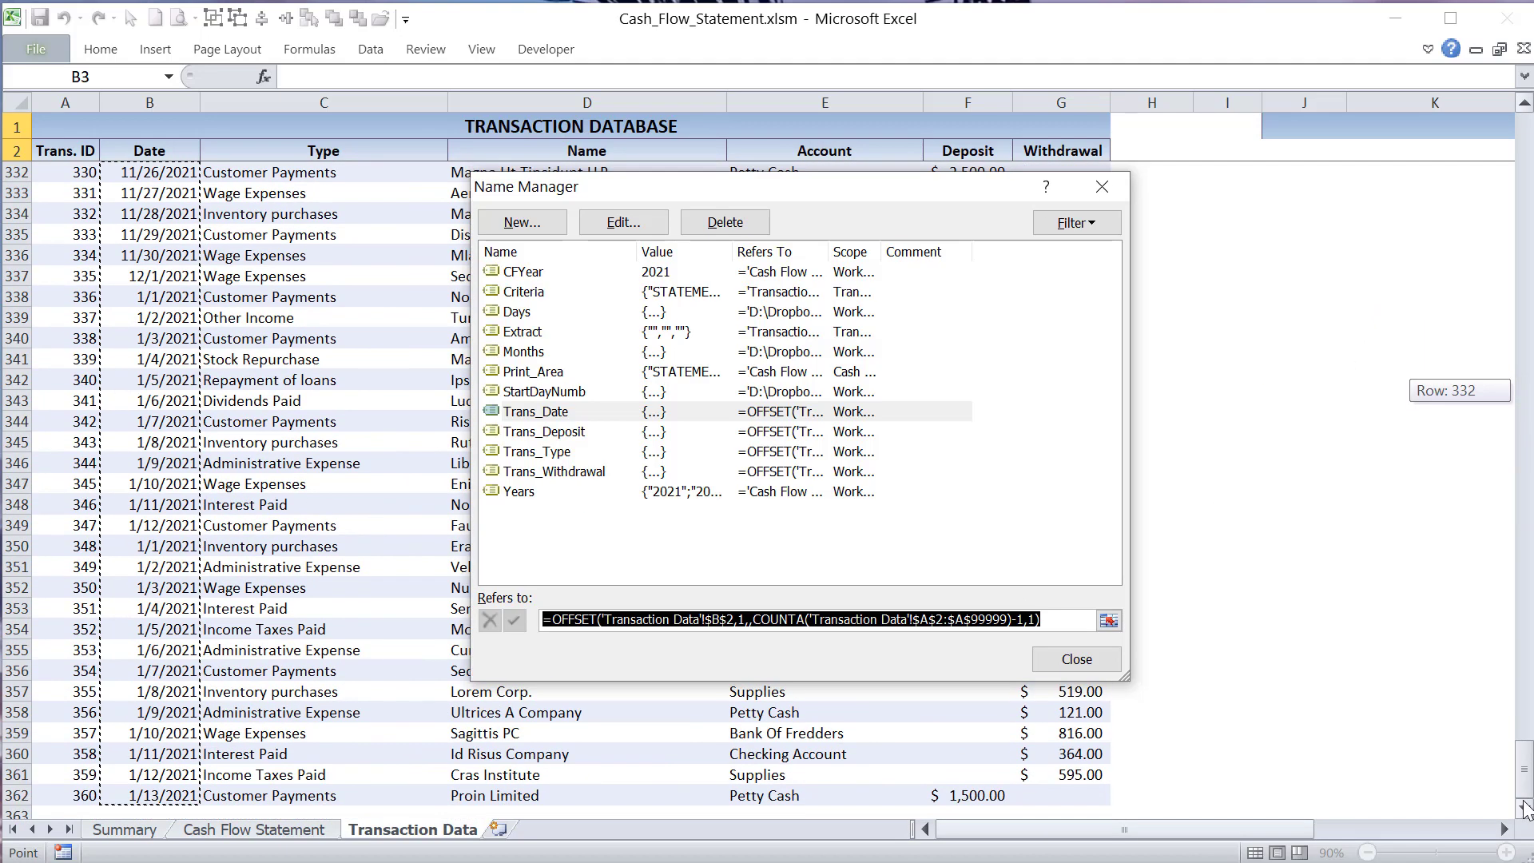
pyautogui.moveTo(1526, 808); pyautogui.dragTo(1489, 95)
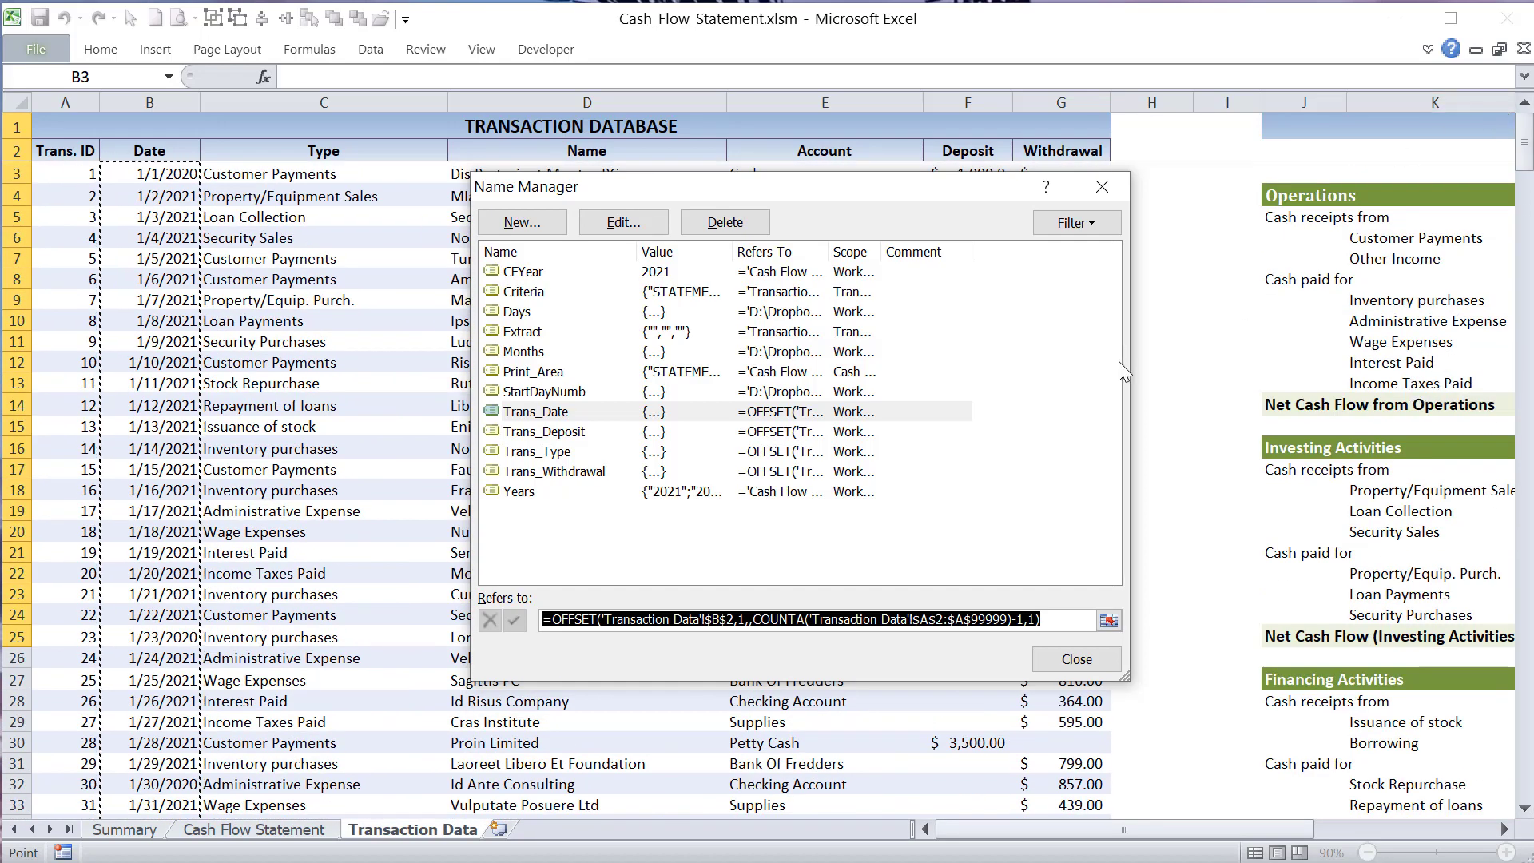
pyautogui.click(1153, 700)
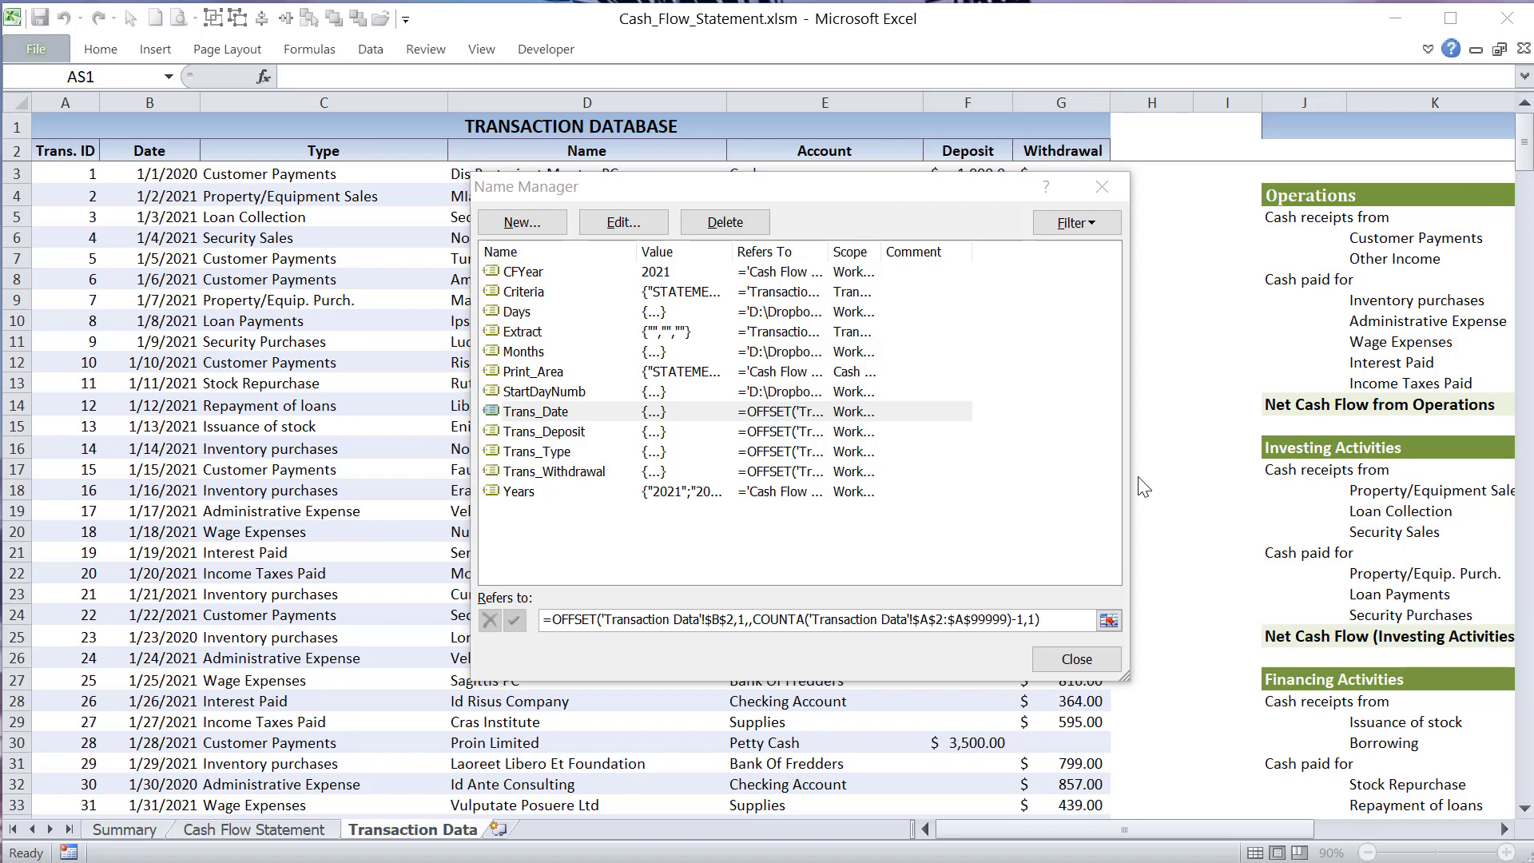
# - Inspect the OFFSET formula of Trans_Deposit and highlight the range it covers in the Deposit column
pyautogui.click(567, 431)
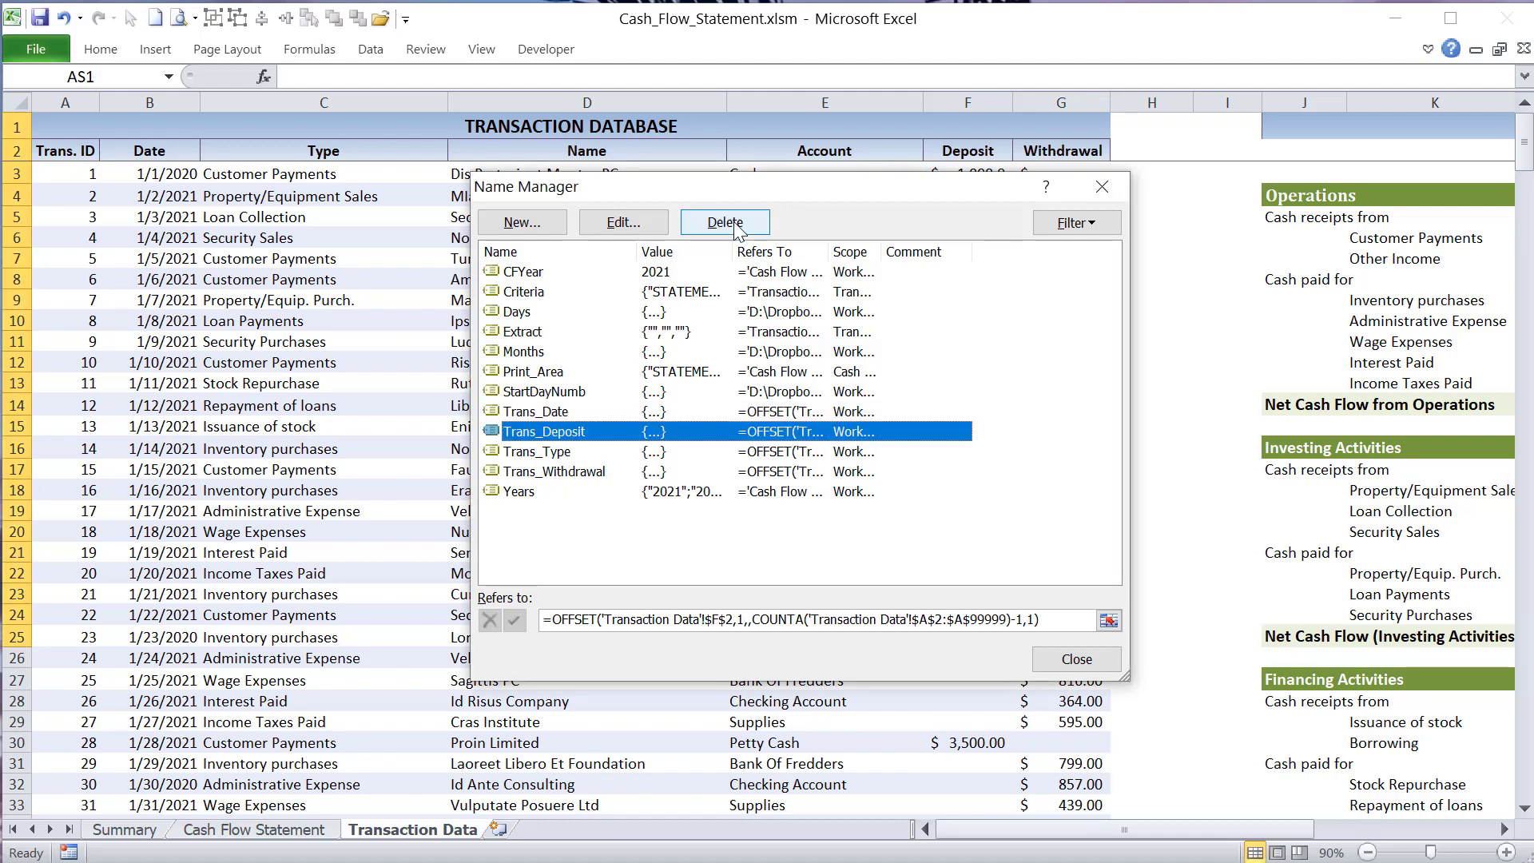
pyautogui.moveTo(756, 193); pyautogui.dragTo(454, 175)
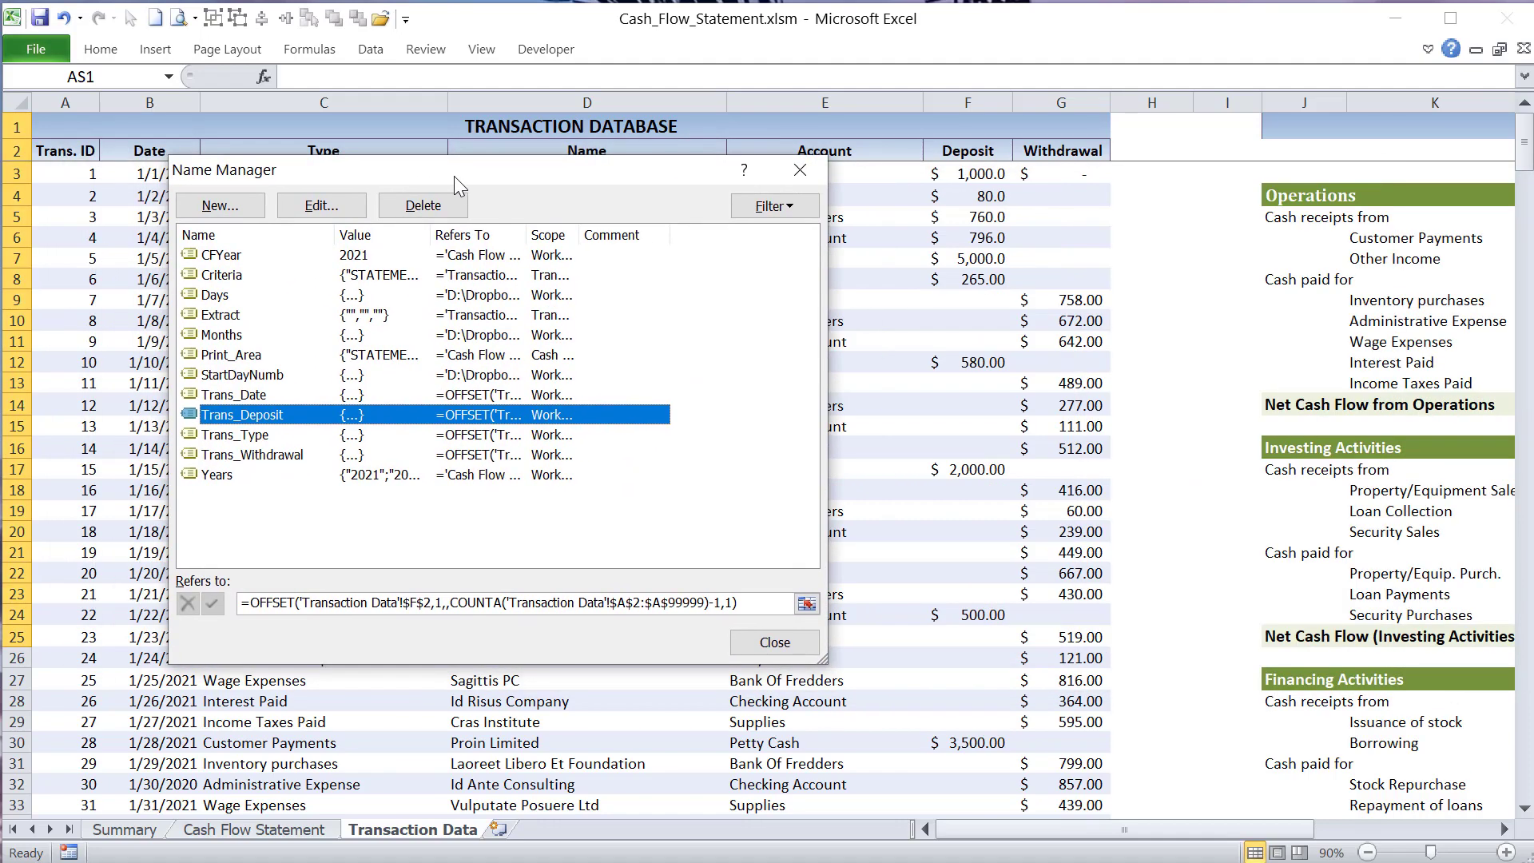
pyautogui.press('Tab')
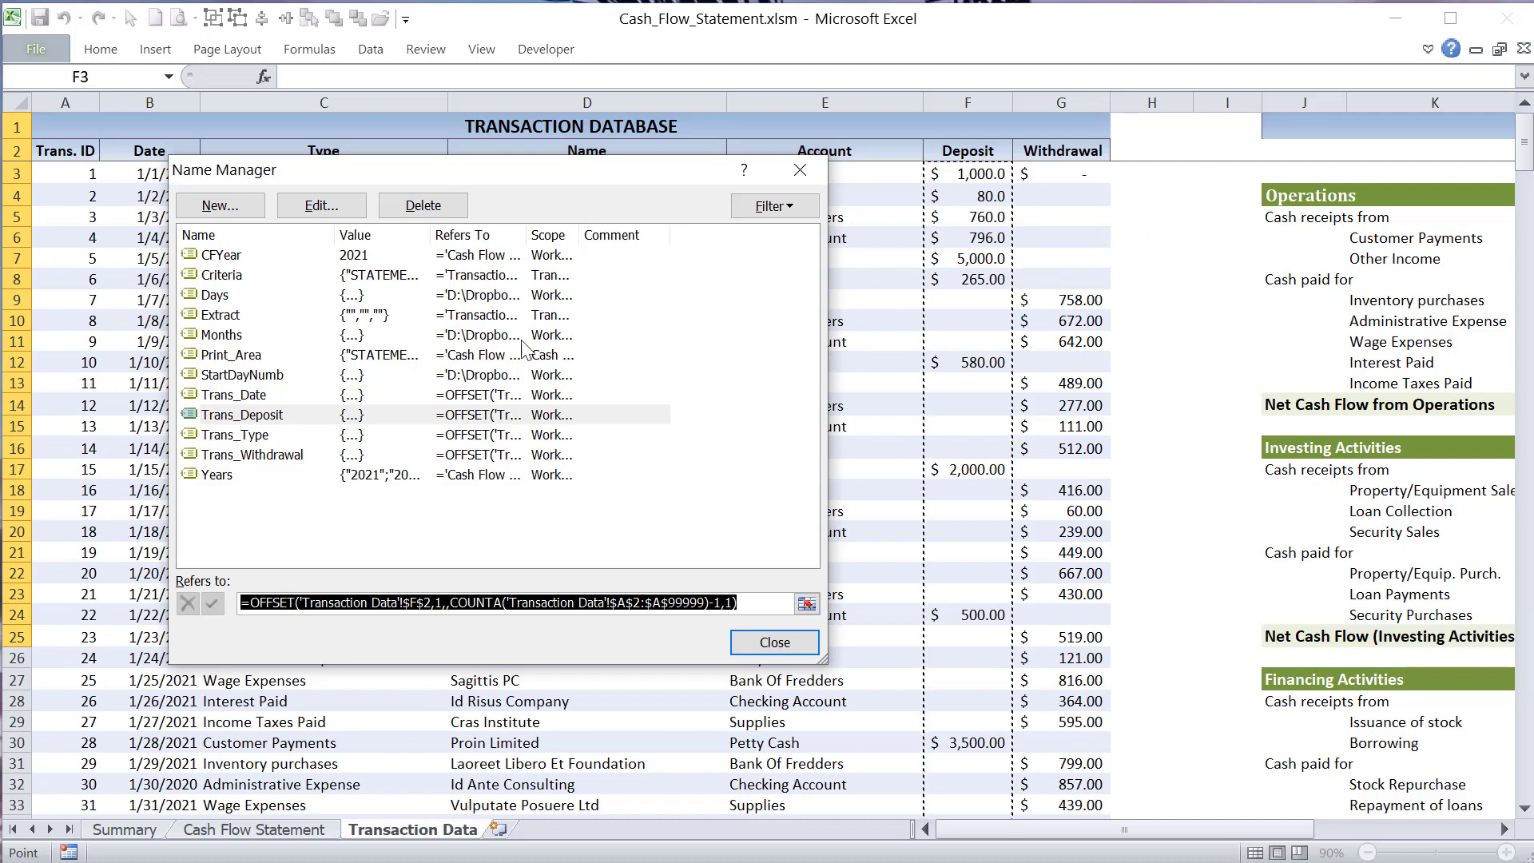
# - Inspect the ranges that Trans_Type and Trans_Withdrawal refer to, and close the Name Manager
pyautogui.click(269, 441)
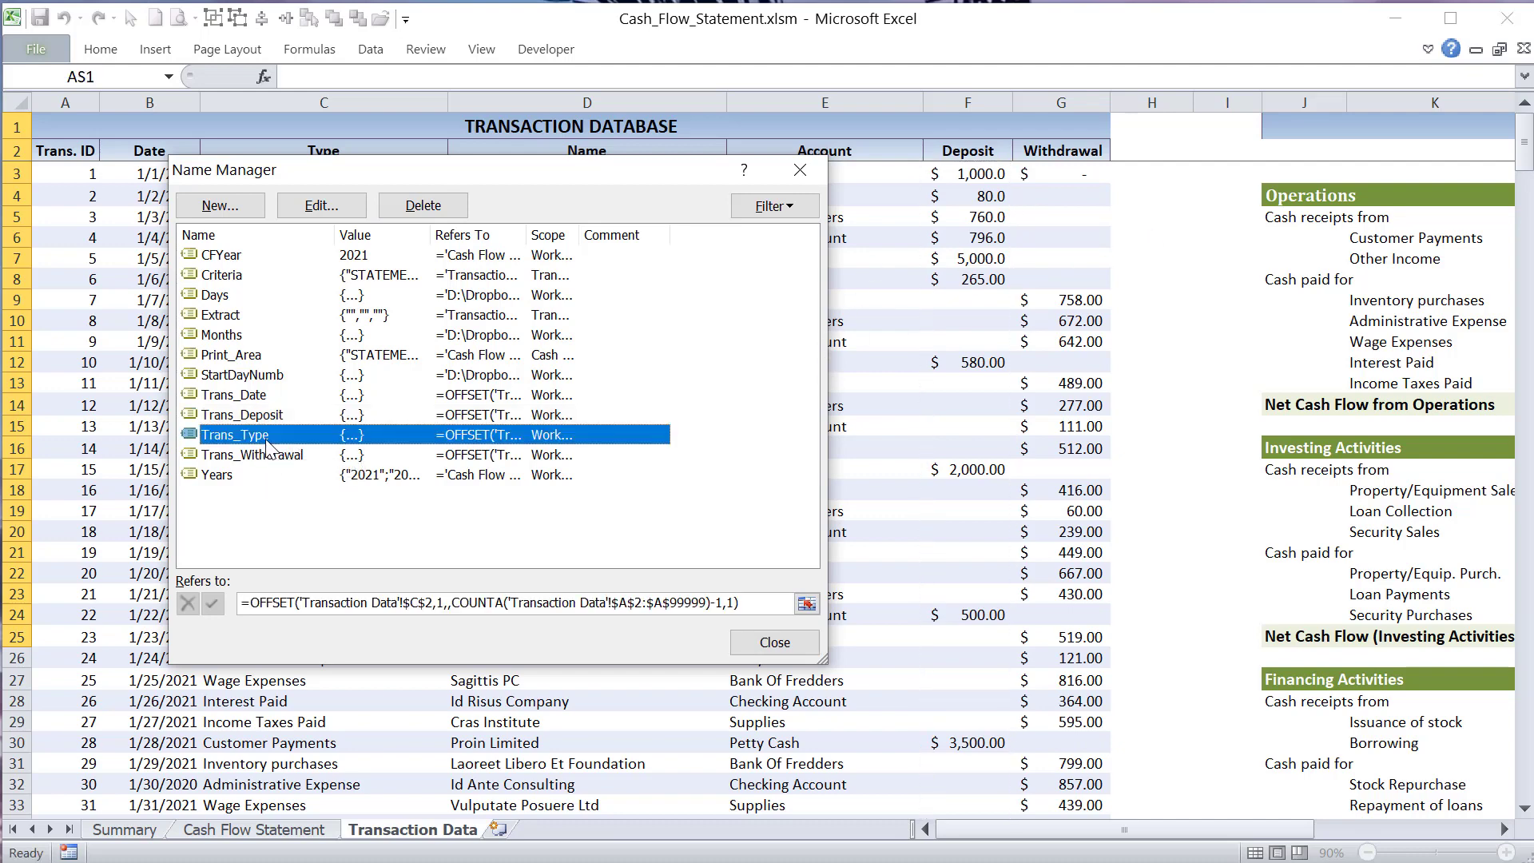
pyautogui.moveTo(496, 176); pyautogui.dragTo(963, 179)
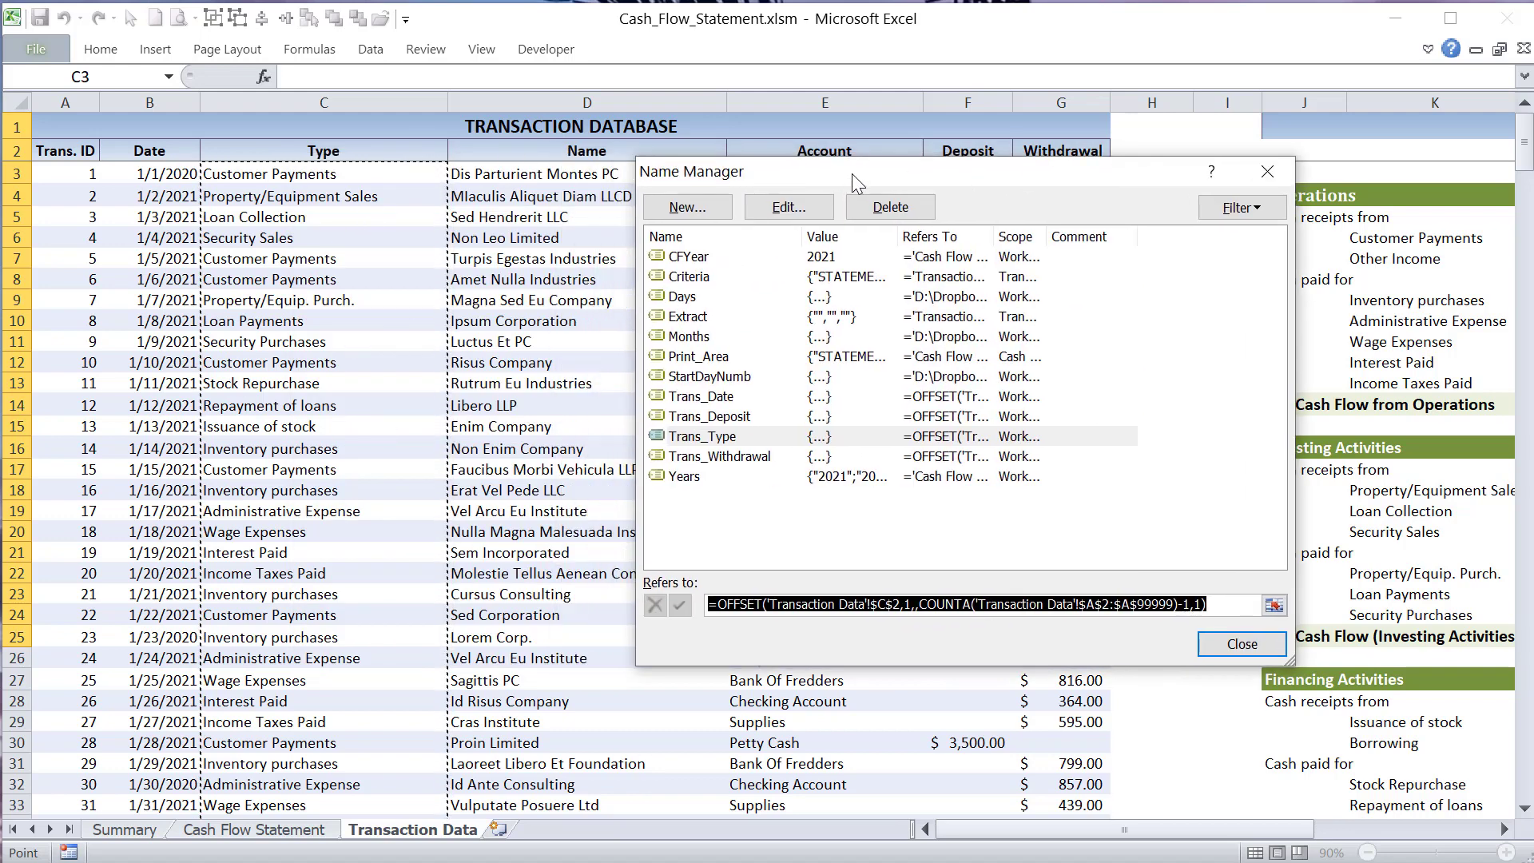
pyautogui.moveTo(852, 174); pyautogui.dragTo(419, 157)
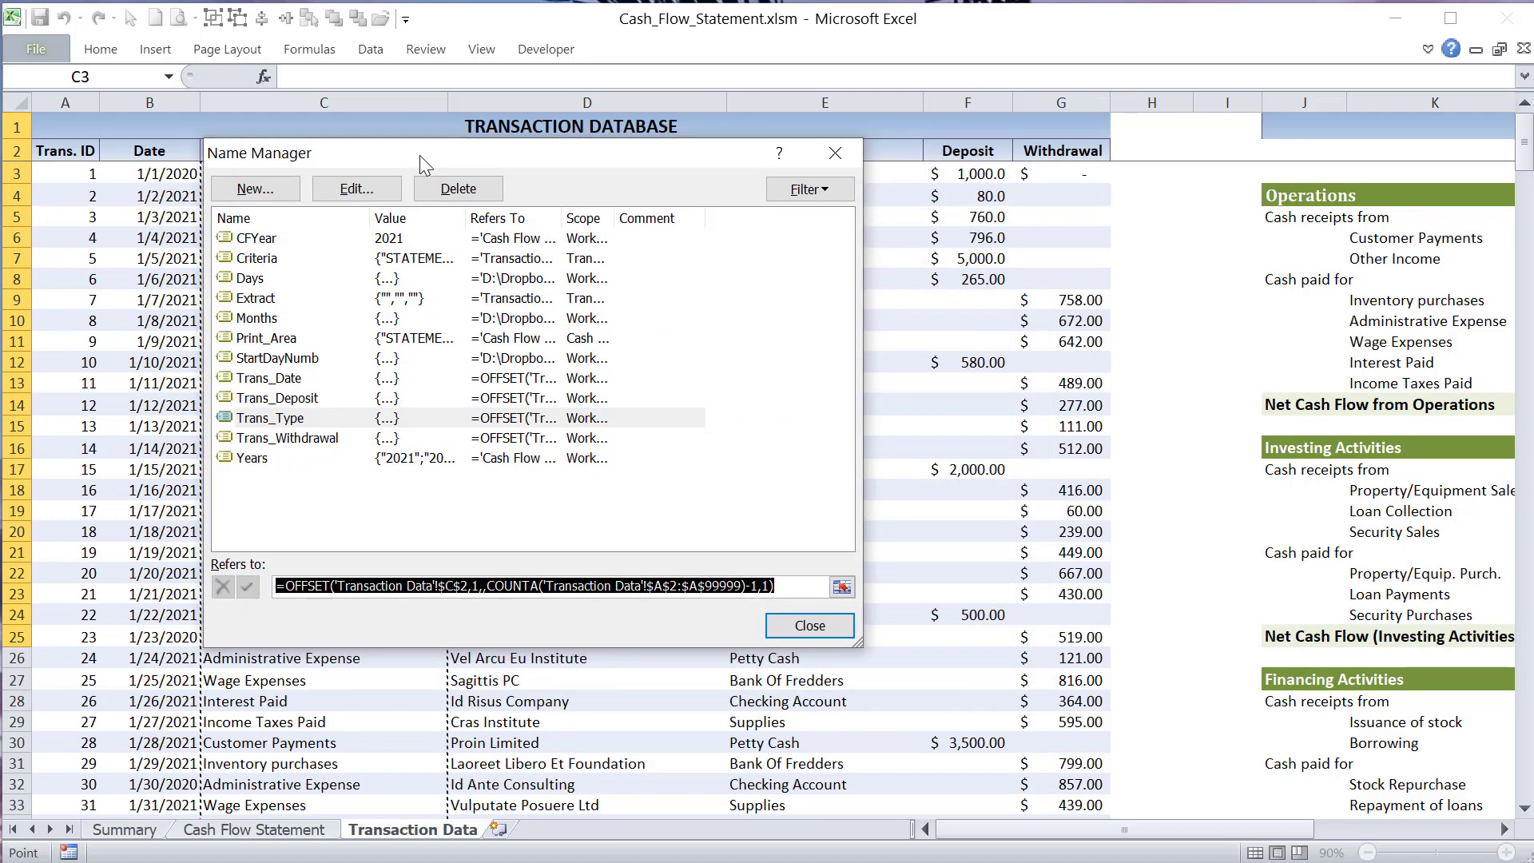
pyautogui.click(323, 438)
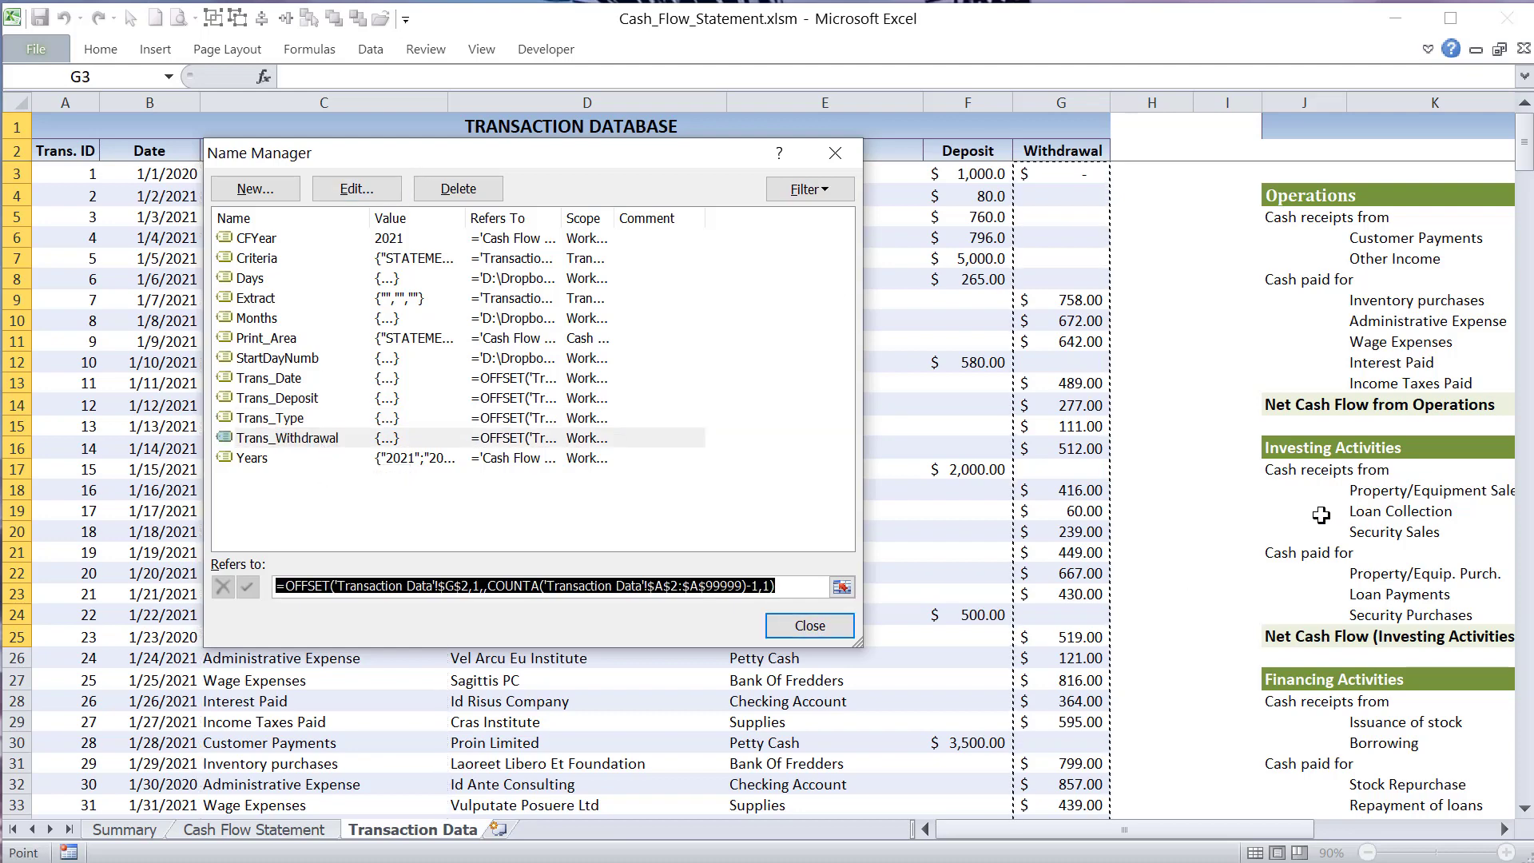
pyautogui.click(810, 625)
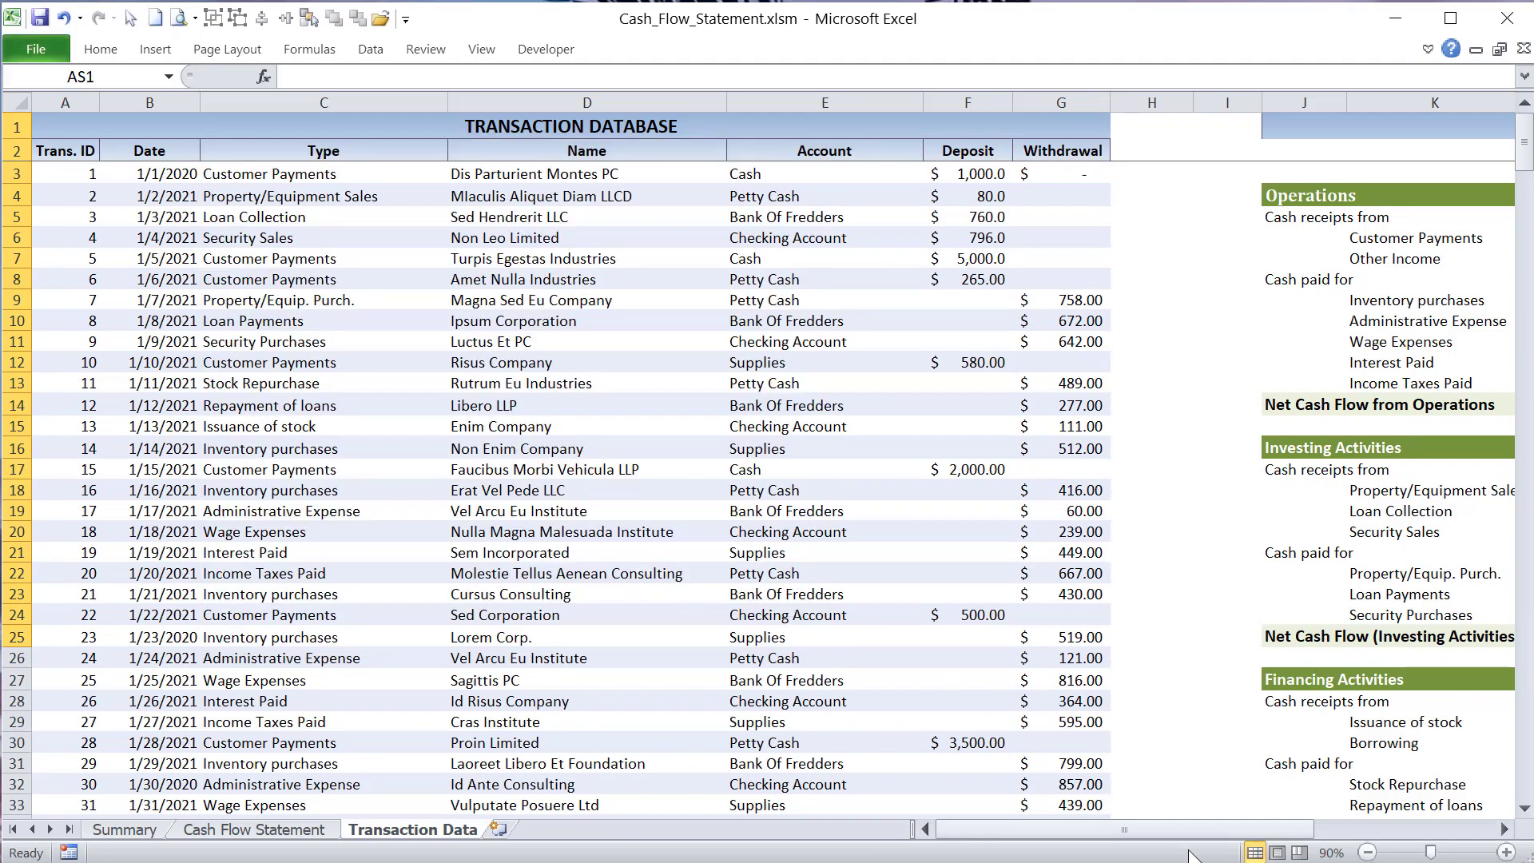
# - Bring the Staging Report Area into view and inspect the formula of the year-ended heading in J3
pyautogui.moveTo(1186, 827); pyautogui.dragTo(1272, 831)
pyautogui.moveTo(1366, 832); pyautogui.dragTo(1339, 831)
pyautogui.click(725, 171)
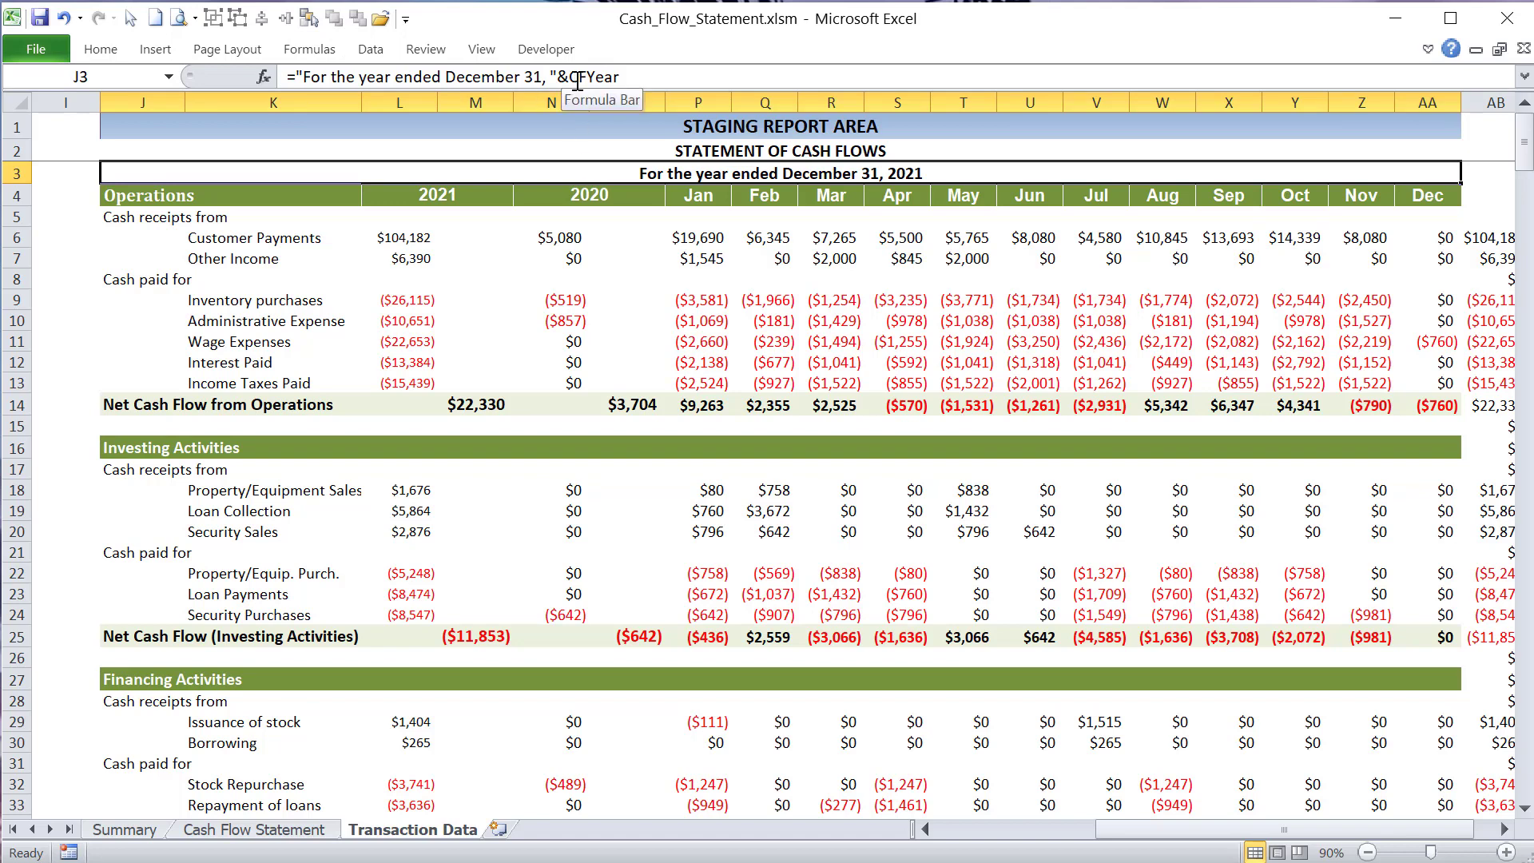
pyautogui.press('Right')
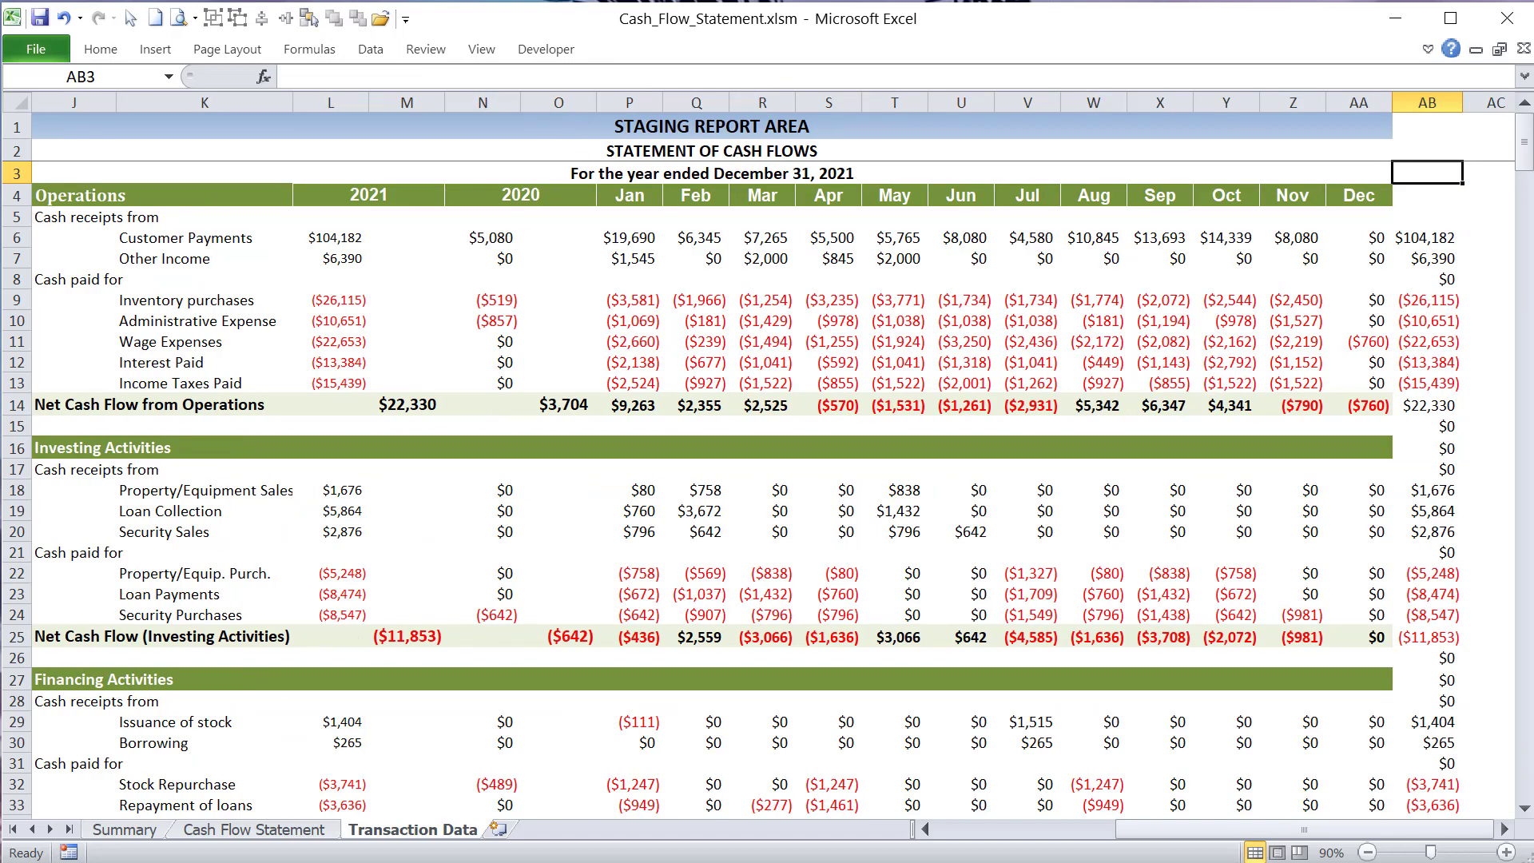
# - Check the Year Ending cell named CFYear on the Cash Flow Statement sheet, and return to the Transaction Data sheet
pyautogui.click(228, 831)
pyautogui.click(423, 207)
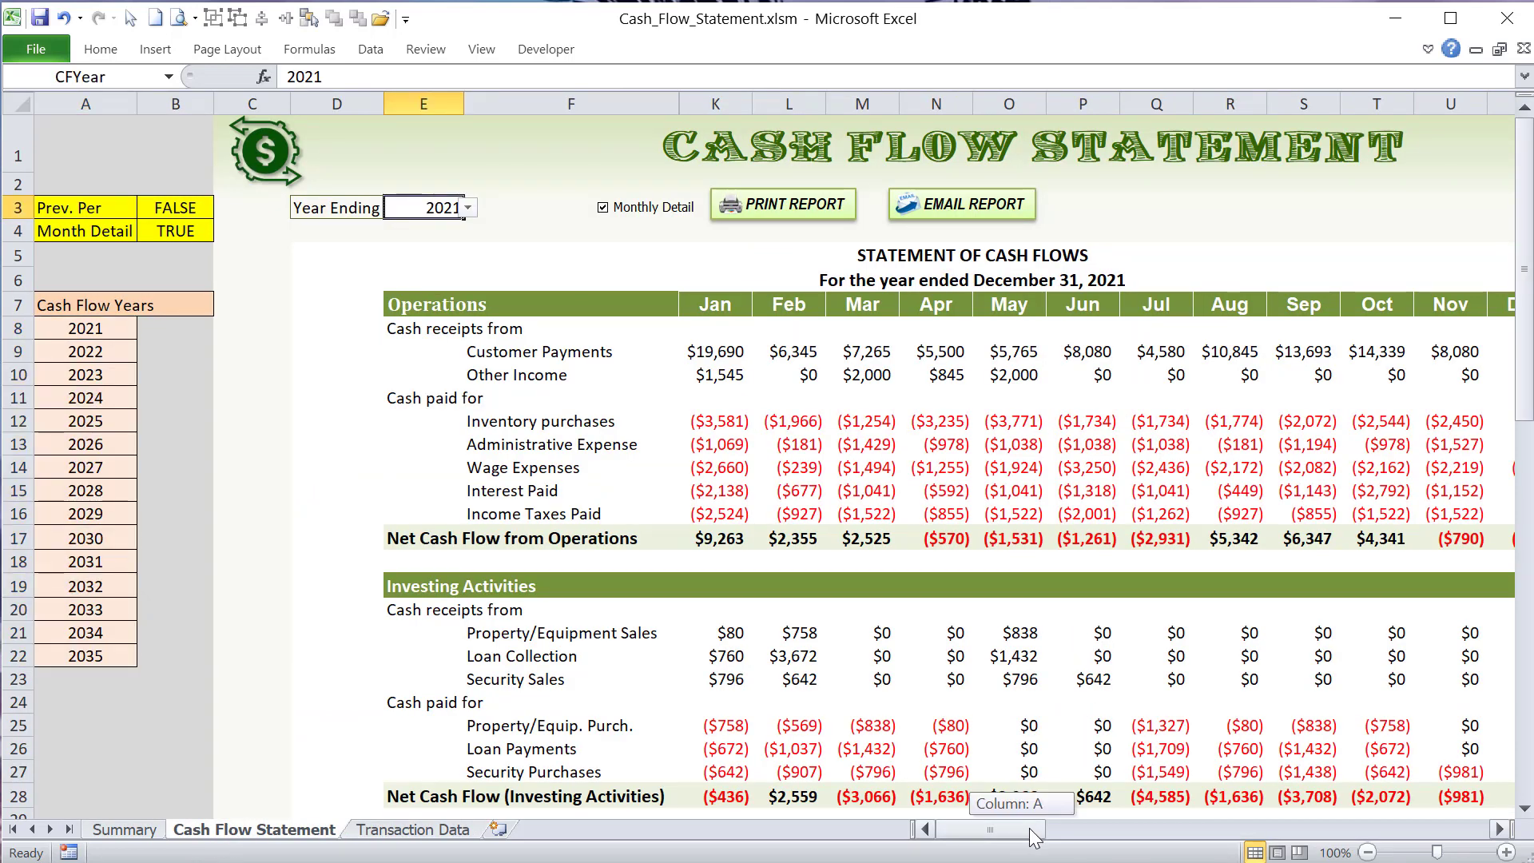
pyautogui.moveTo(1029, 828); pyautogui.dragTo(1066, 833)
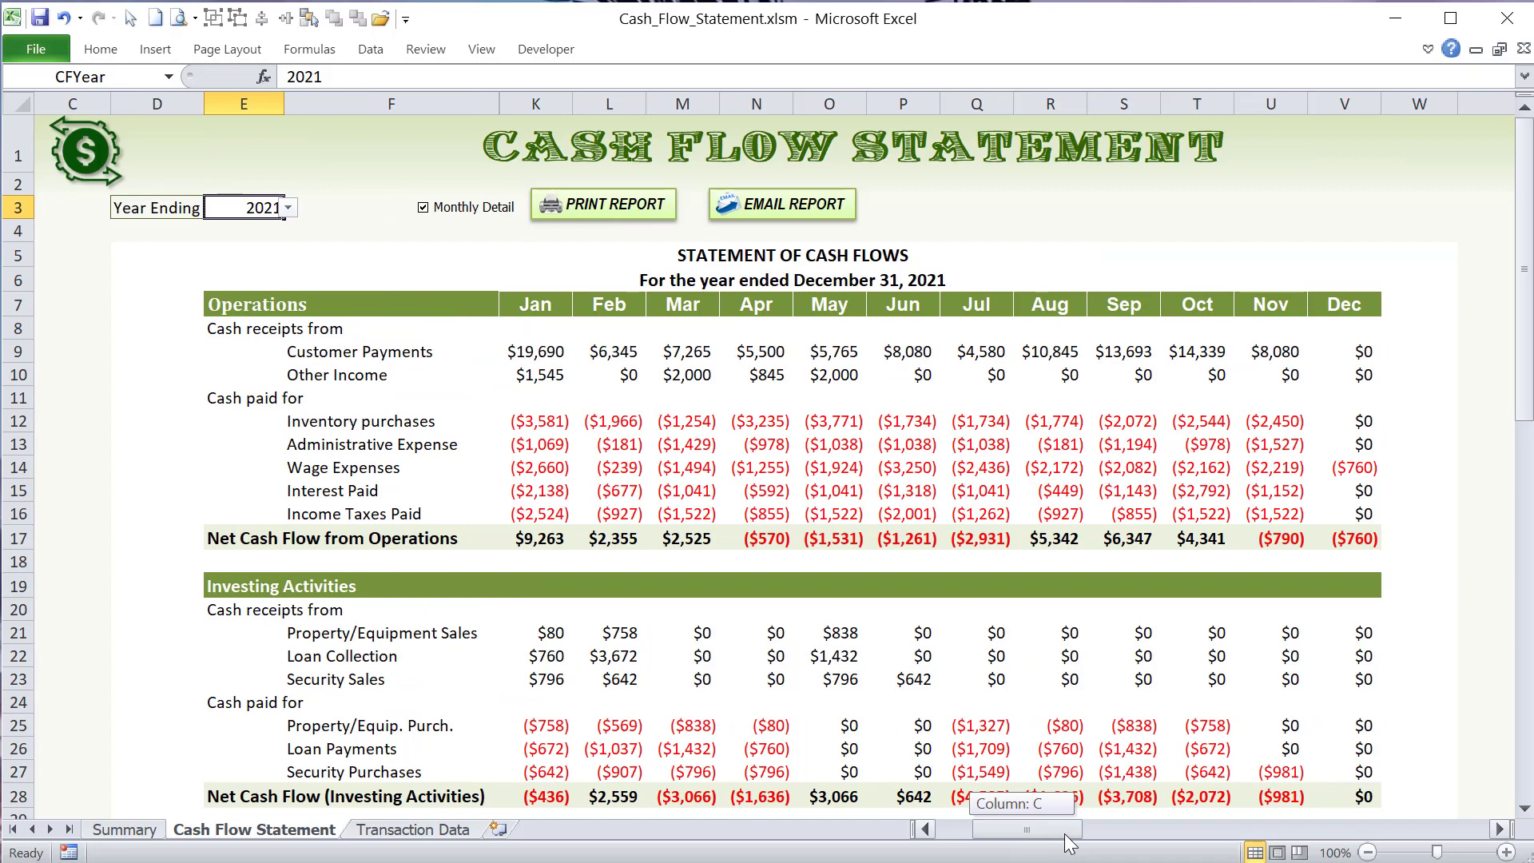
pyautogui.click(390, 831)
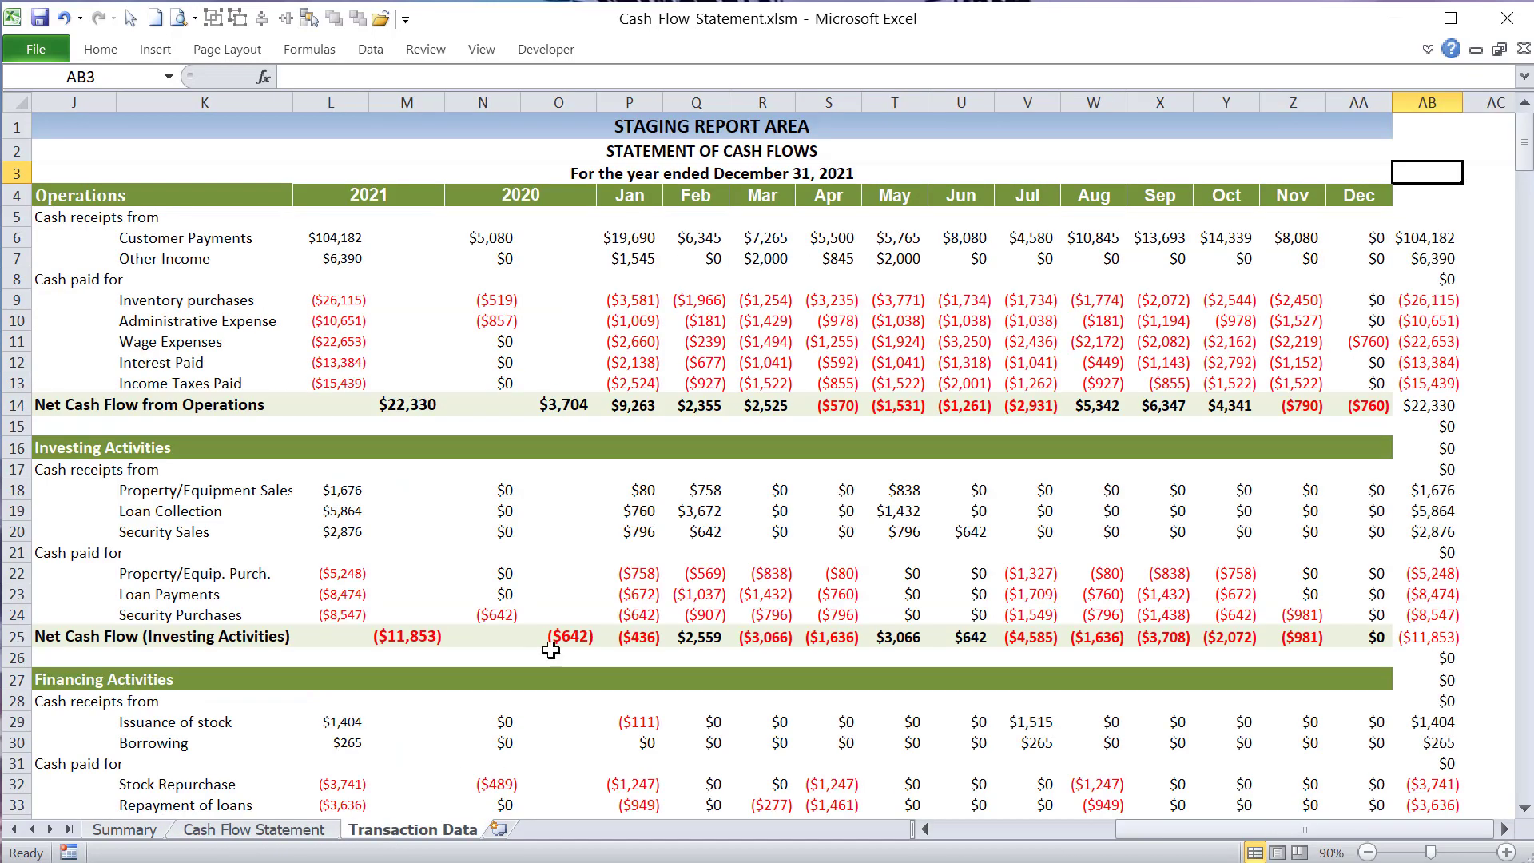
# - Examine the text portion and the CFYear reference in the staging report's year-ended heading formula, leaving the formula as is
pyautogui.click(651, 172)
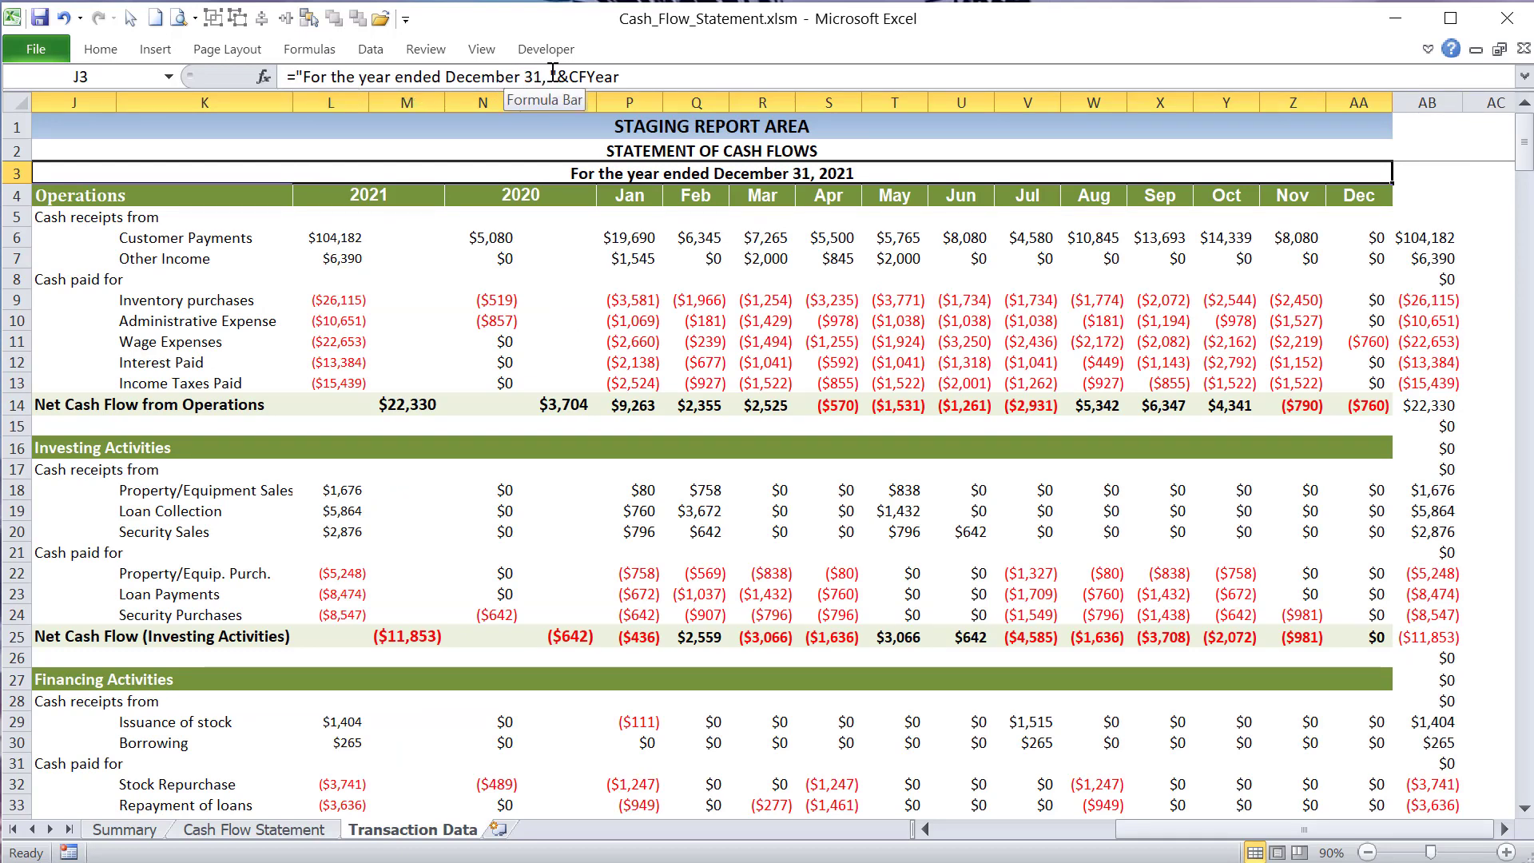
pyautogui.moveTo(553, 72); pyautogui.dragTo(445, 77)
pyautogui.click(591, 77)
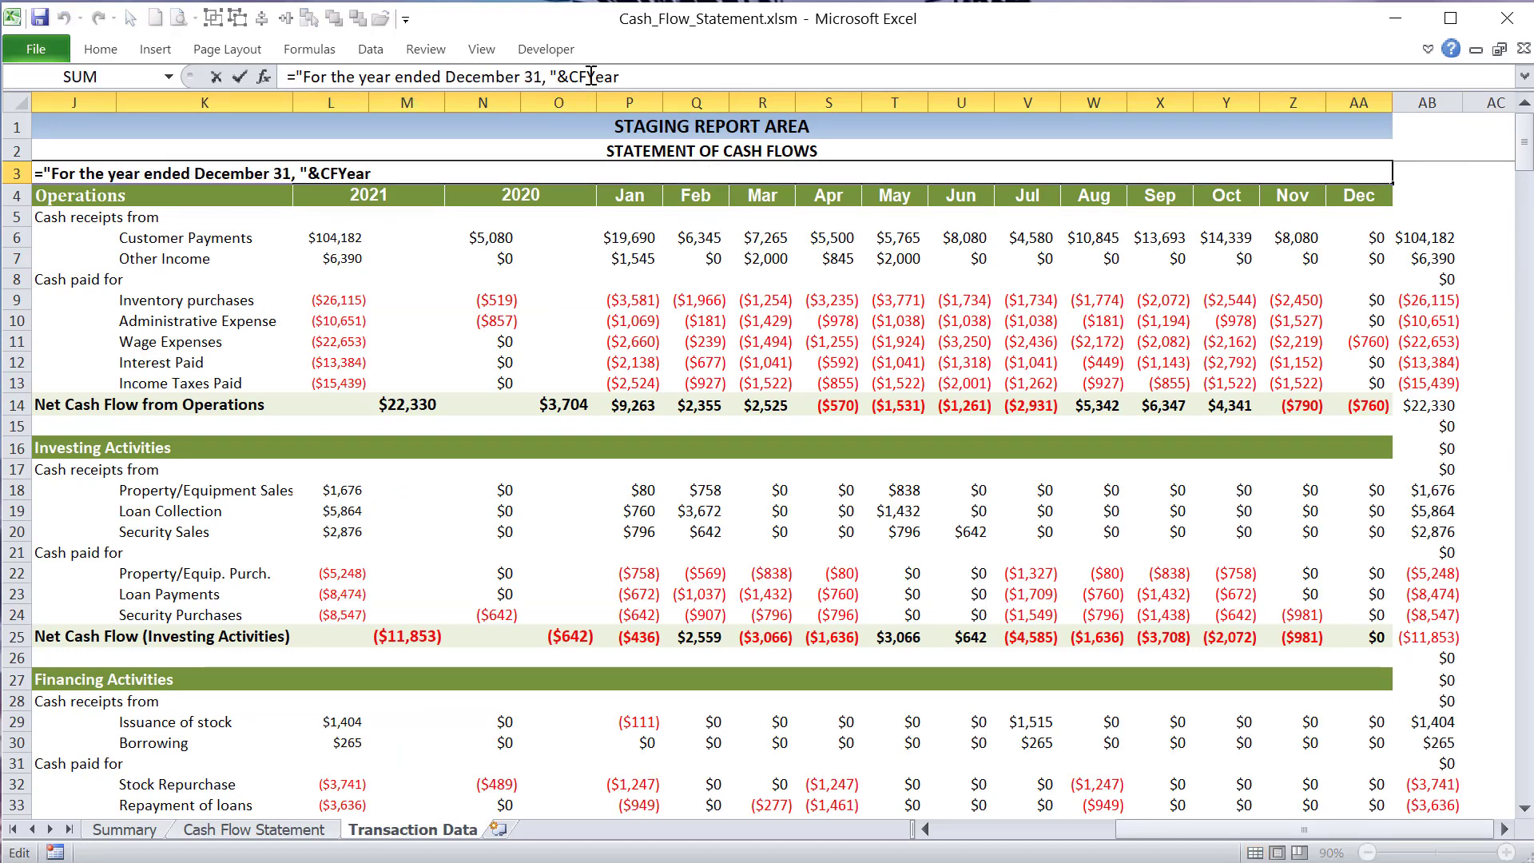
pyautogui.press('Return')
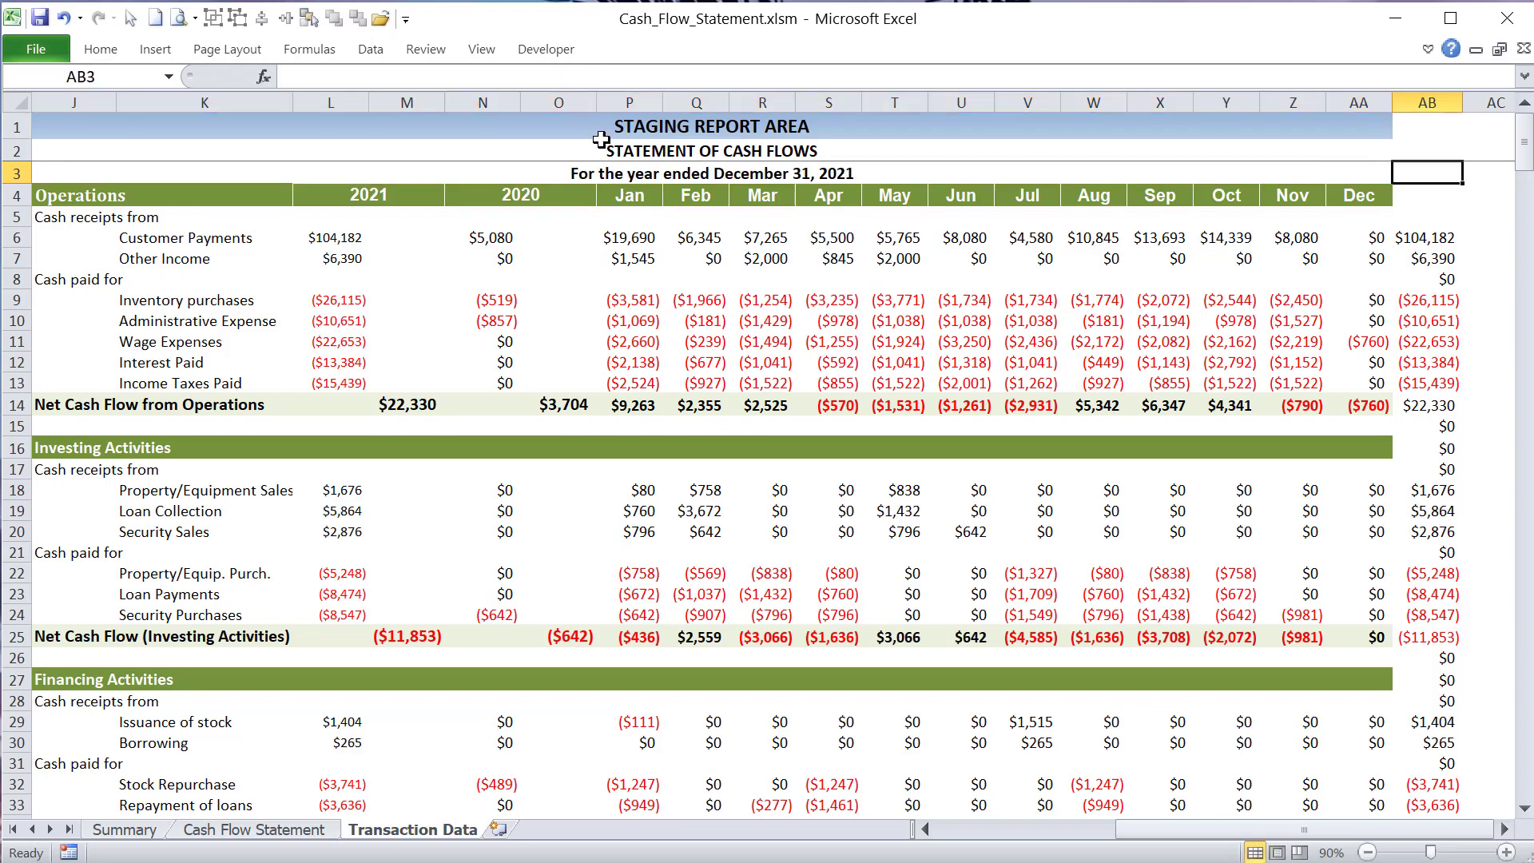
pyautogui.click(612, 171)
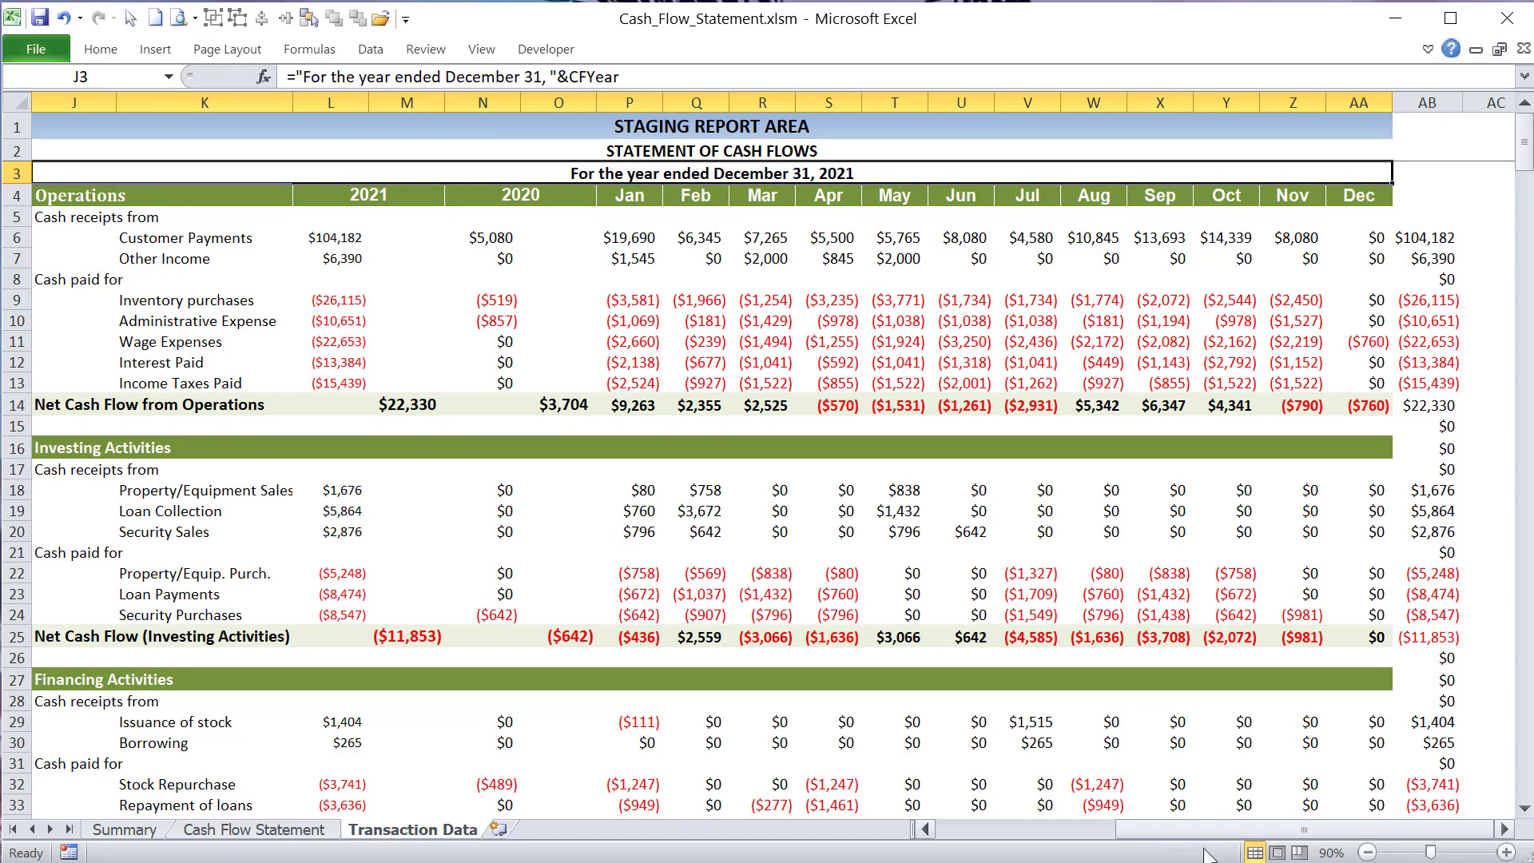
# - Inspect the formulas behind the current-year and previous-year column headings in L4 and N4
pyautogui.click(389, 194)
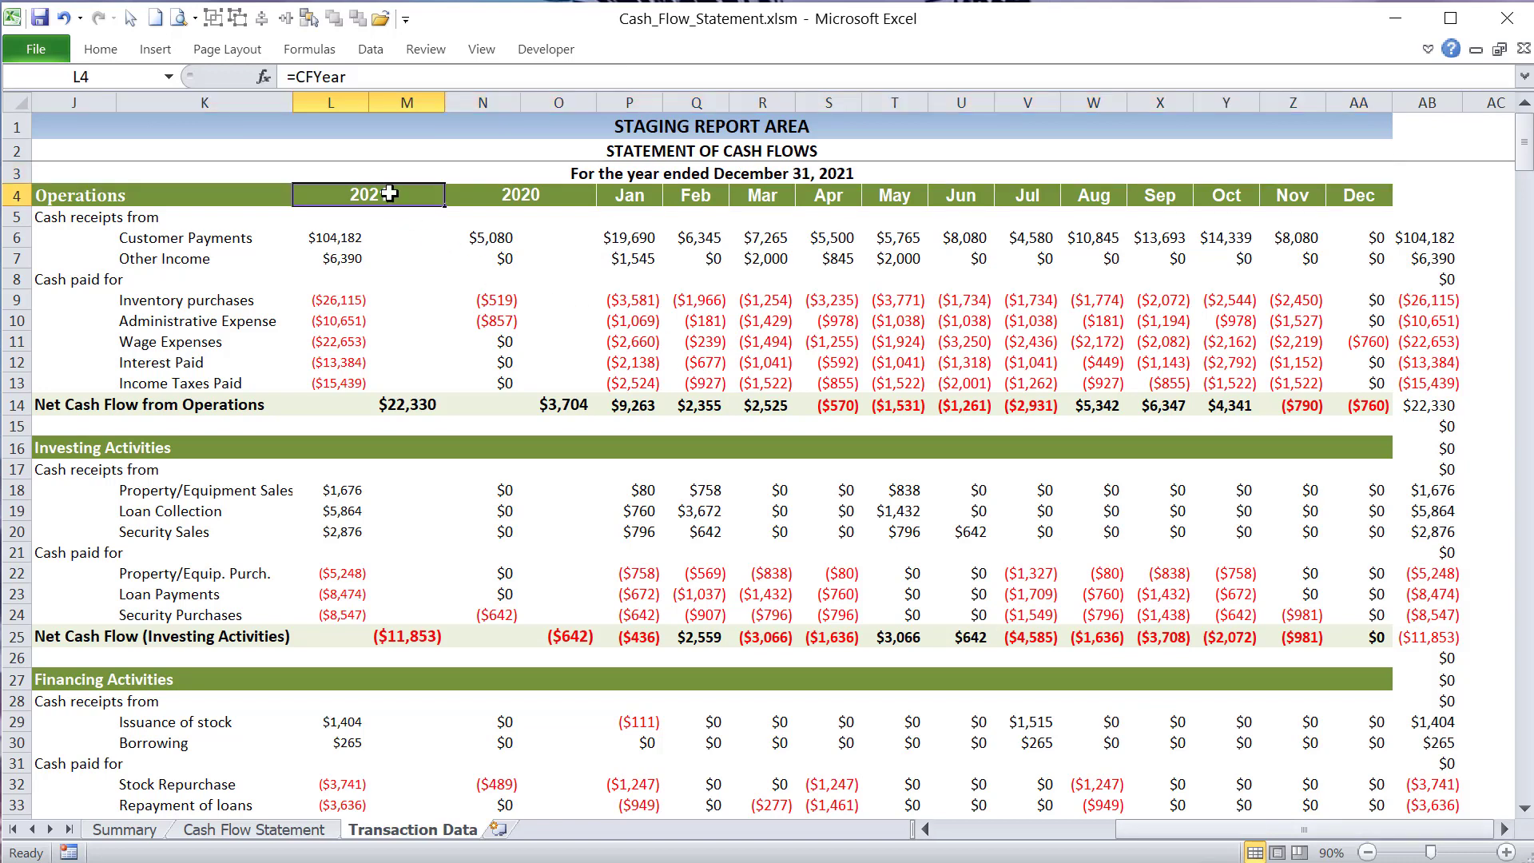
pyautogui.click(366, 77)
pyautogui.click(510, 198)
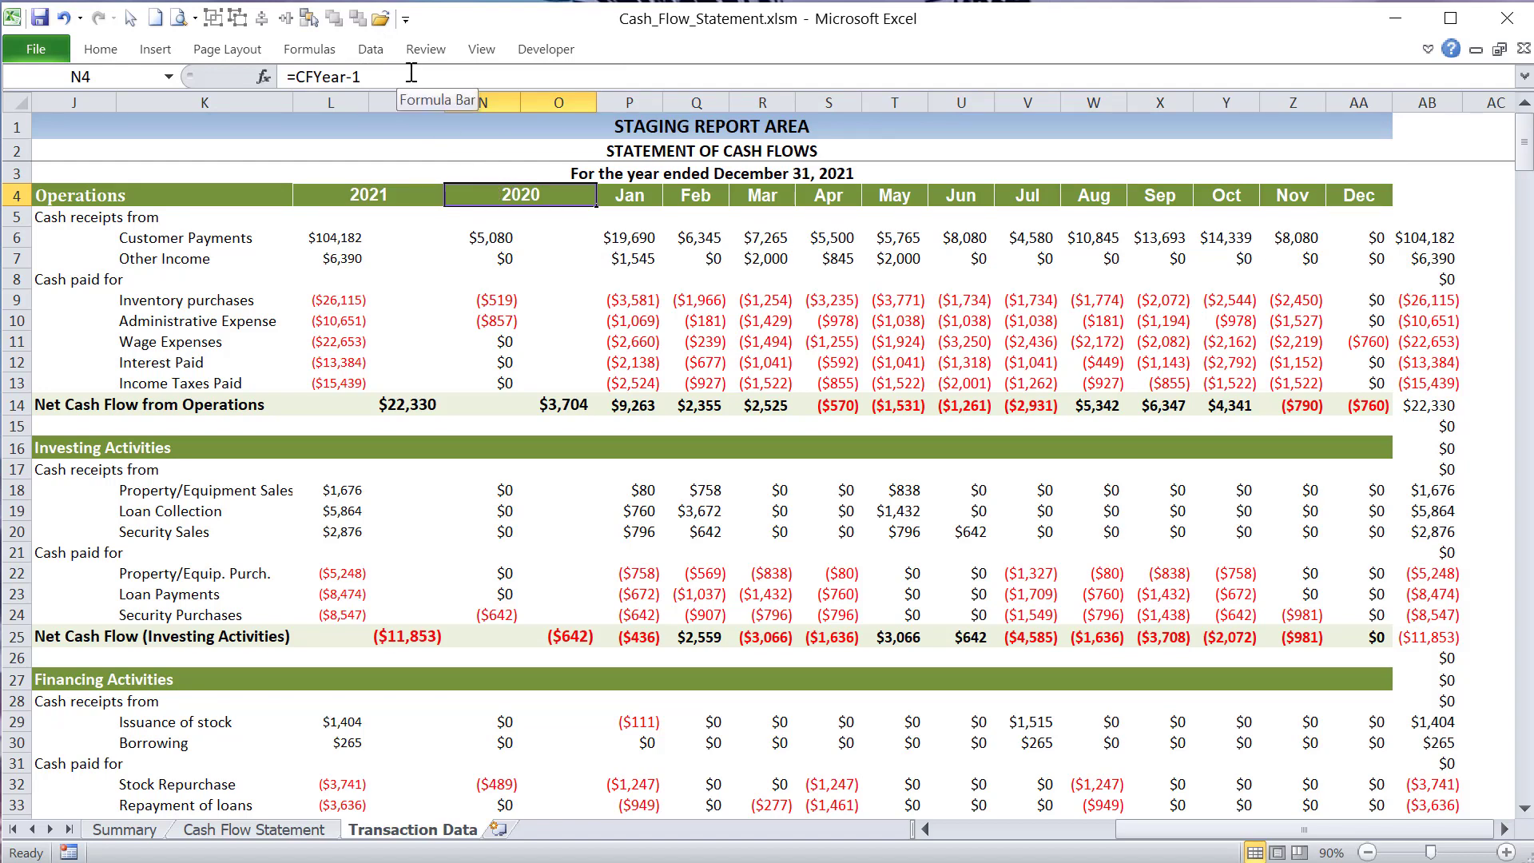
# - Go through the month headings in row 4 and highlight them from Jan to Dec
pyautogui.click(631, 198)
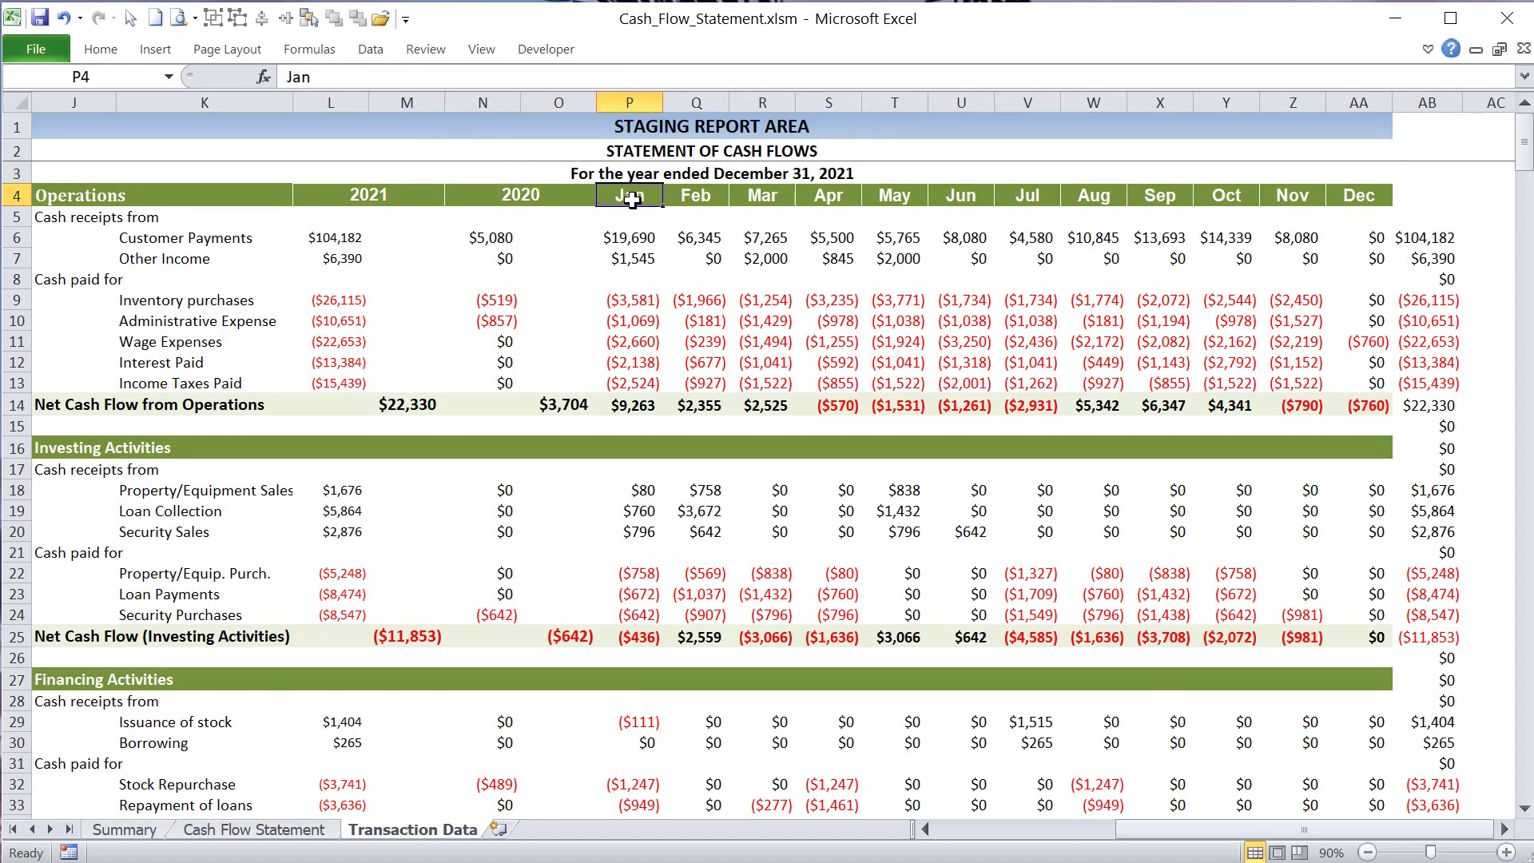
pyautogui.click(698, 198)
pyautogui.click(755, 198)
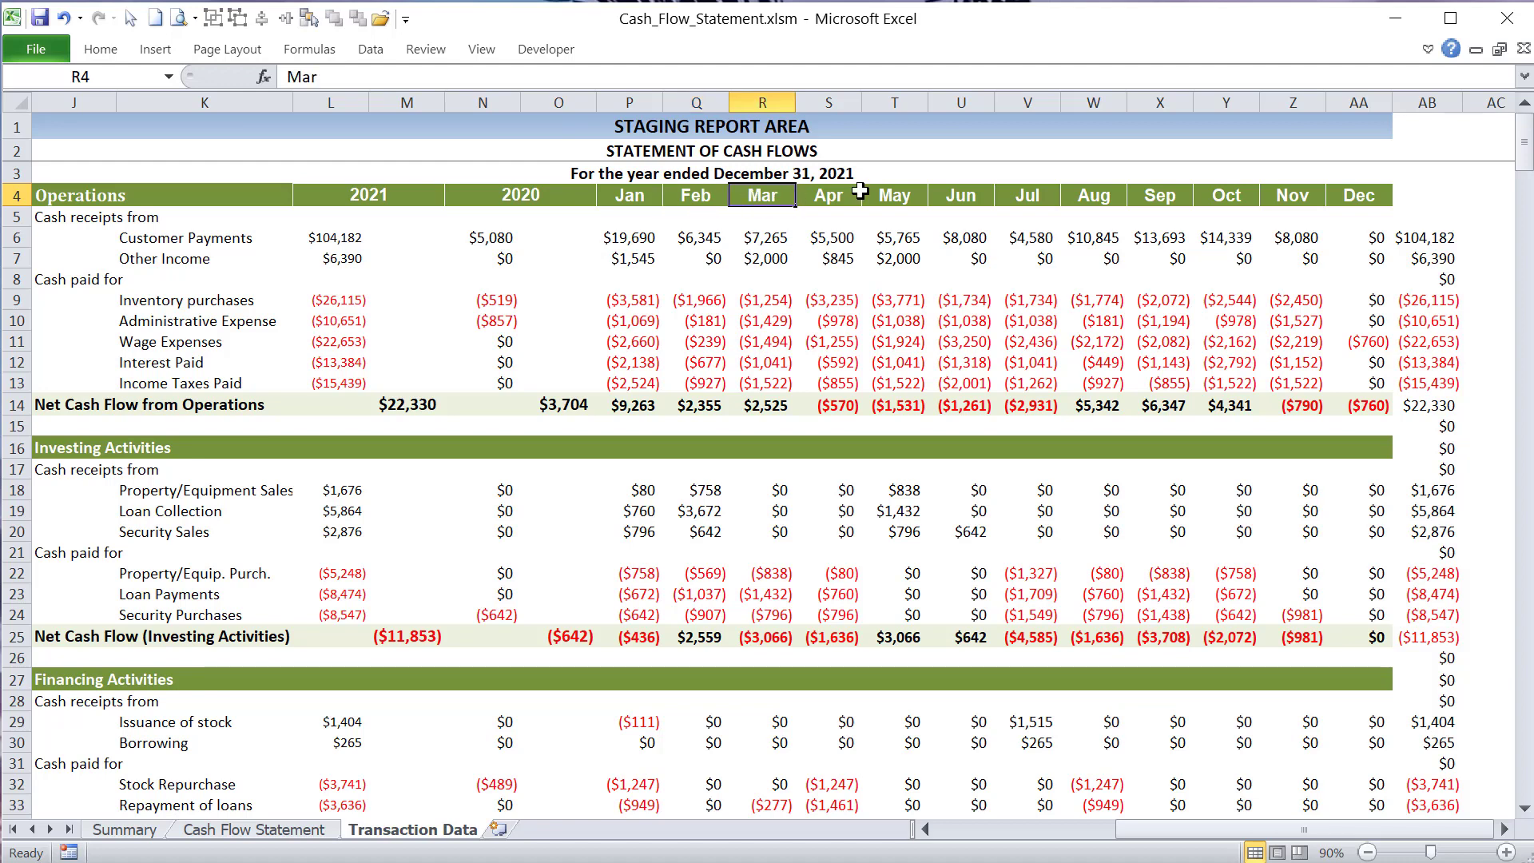
pyautogui.click(853, 195)
pyautogui.moveTo(632, 192); pyautogui.dragTo(1338, 211)
# - Inspect the monthly total formulas in column AB against the annual amounts in column L and the Customer Payments months
pyautogui.moveTo(1446, 237); pyautogui.dragTo(1447, 447)
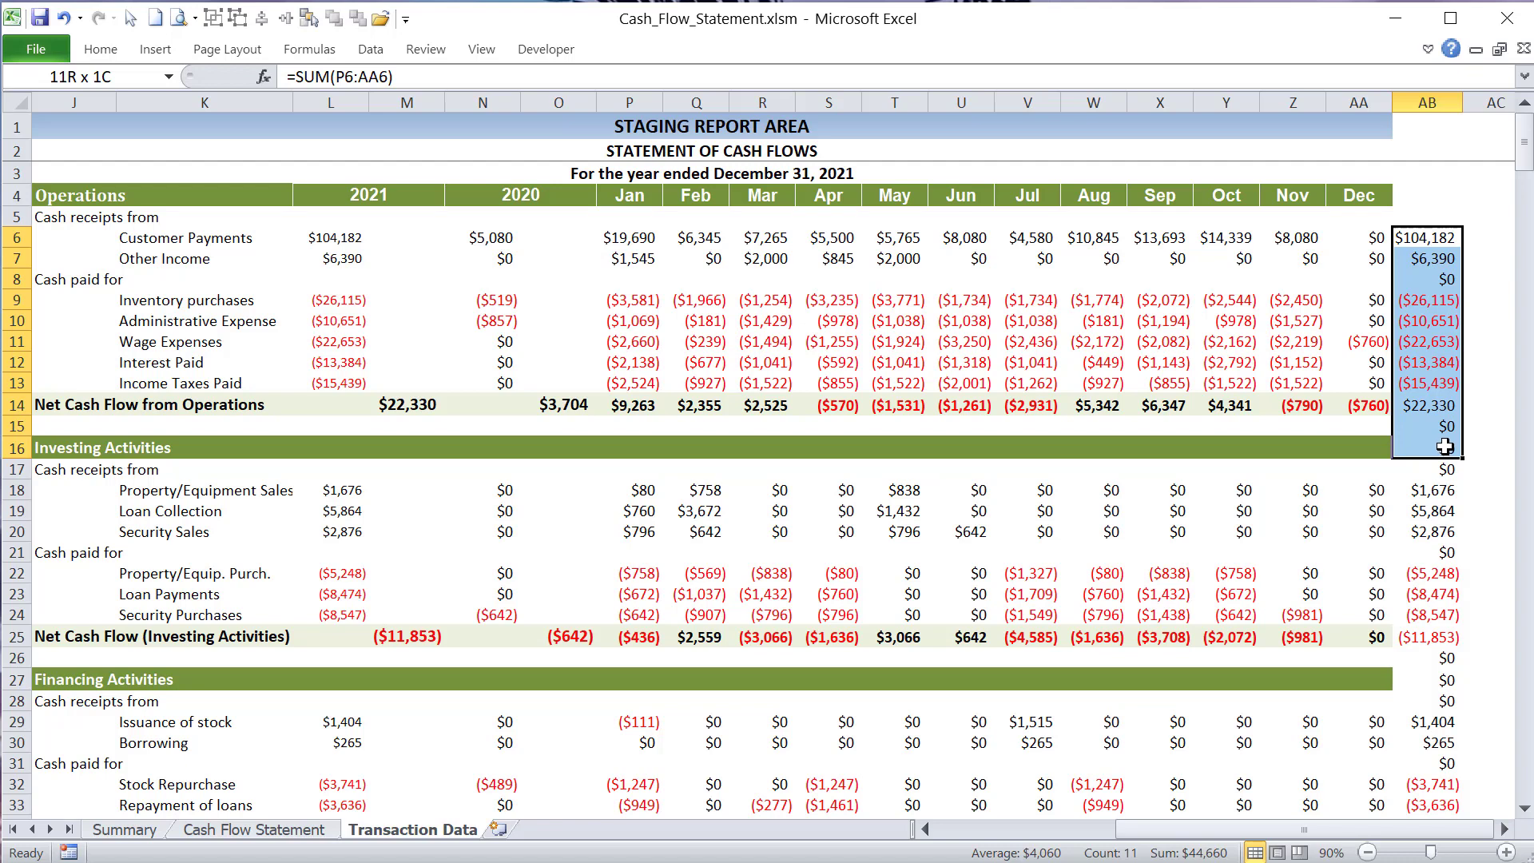
pyautogui.click(1426, 238)
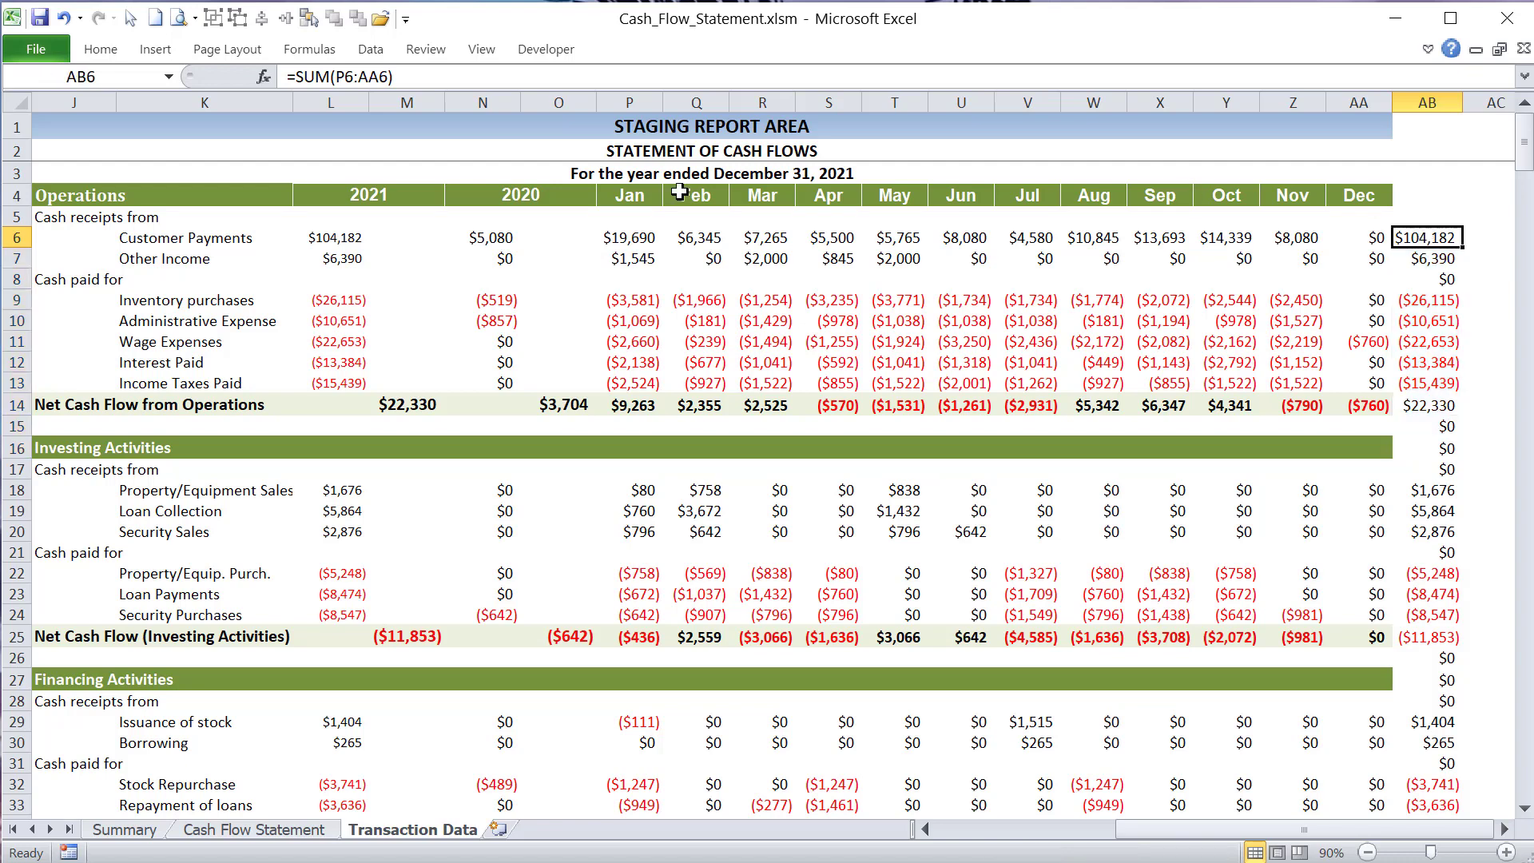
pyautogui.moveTo(336, 253); pyautogui.dragTo(341, 245)
pyautogui.click(345, 300)
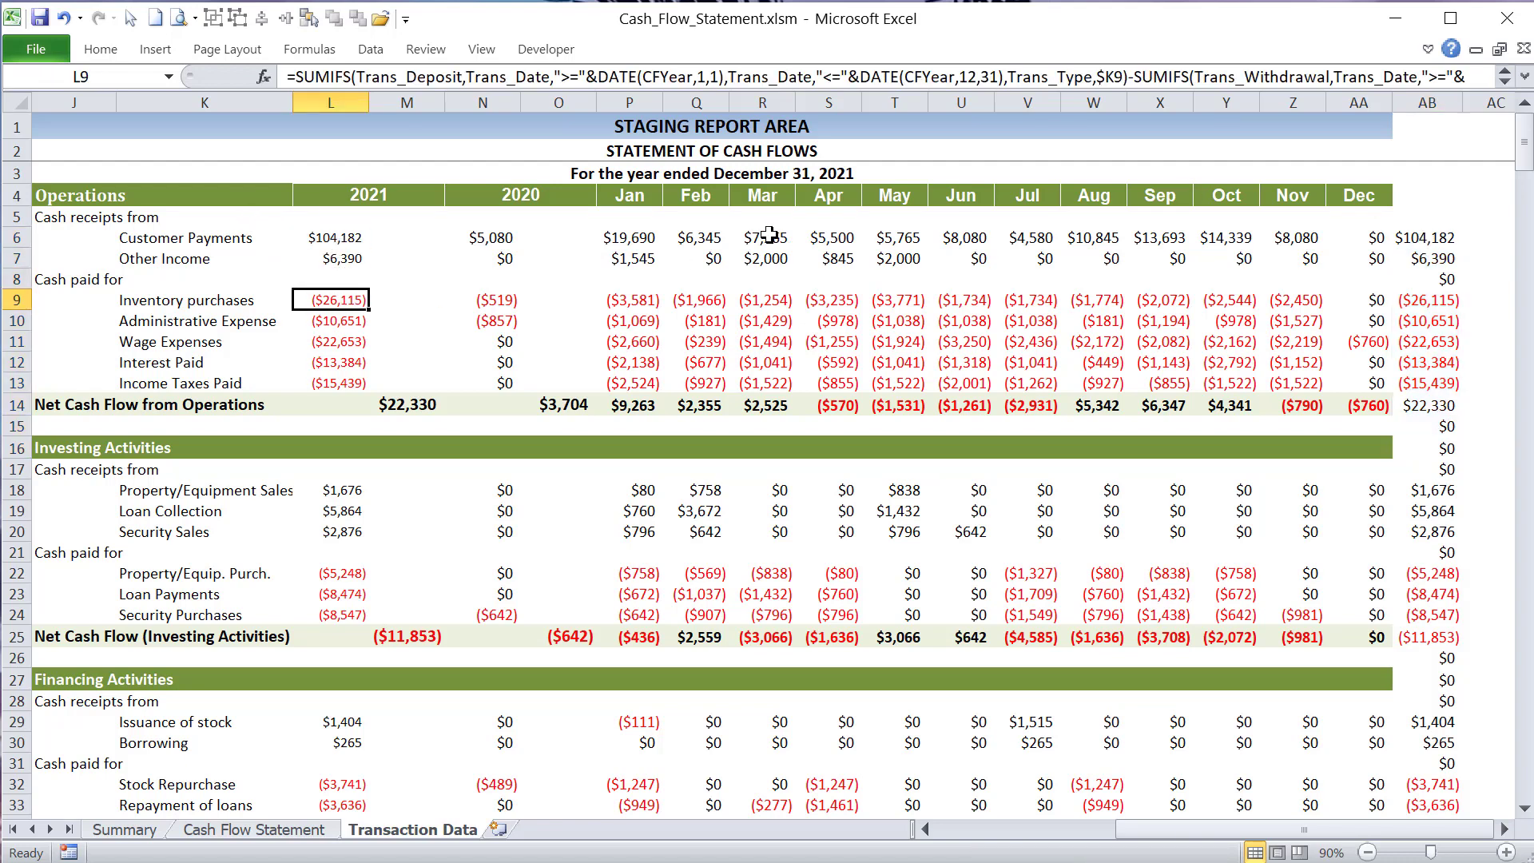
pyautogui.moveTo(639, 238); pyautogui.dragTo(1363, 237)
pyautogui.click(1418, 237)
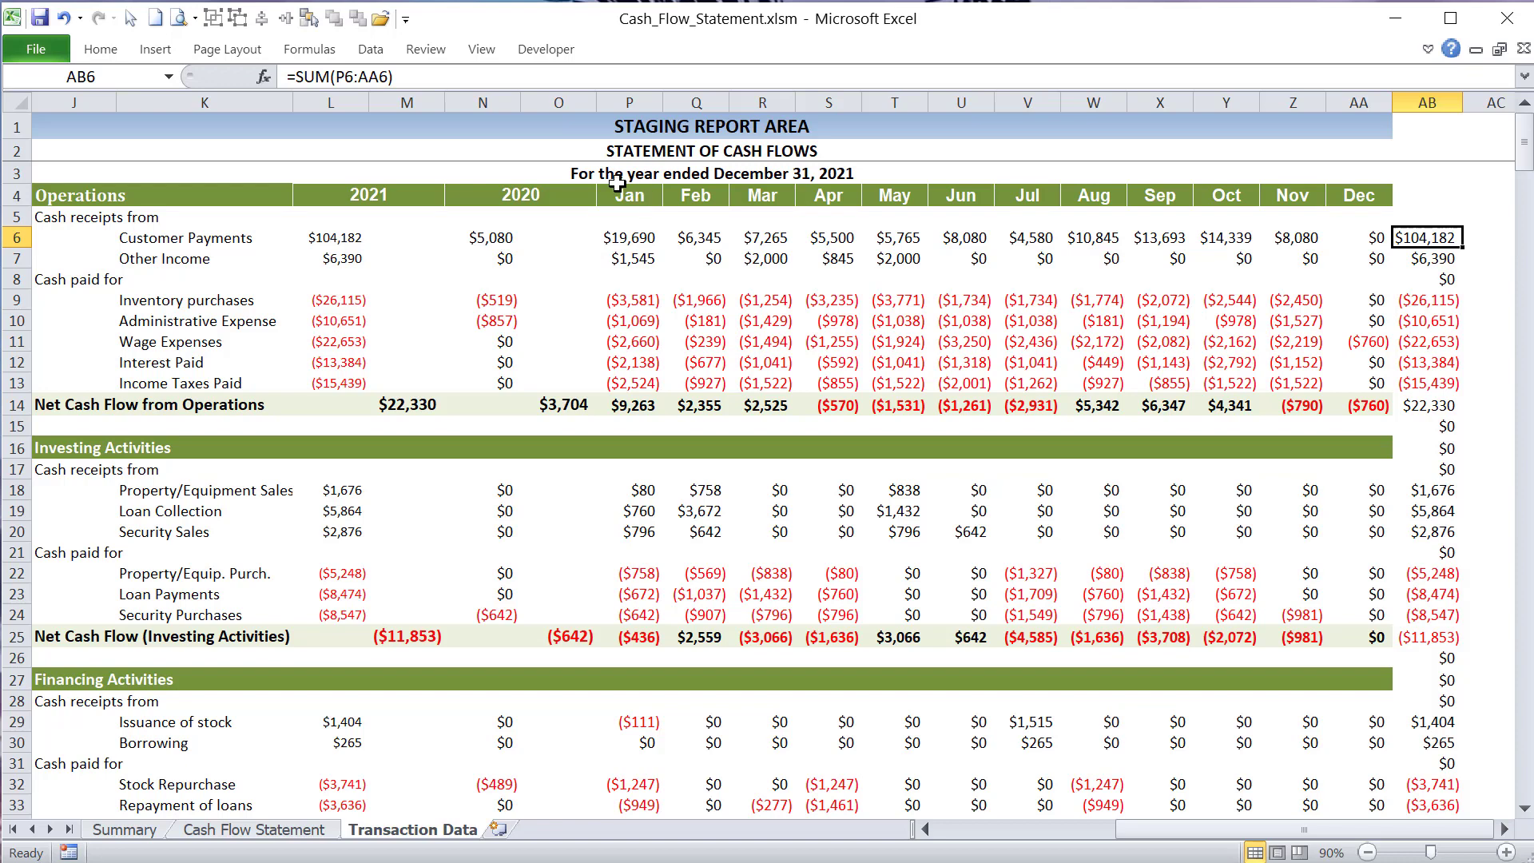
# - Review the current-year heading and highlight the category labels in columns J and K from Operations down through Financing Activities
pyautogui.click(406, 197)
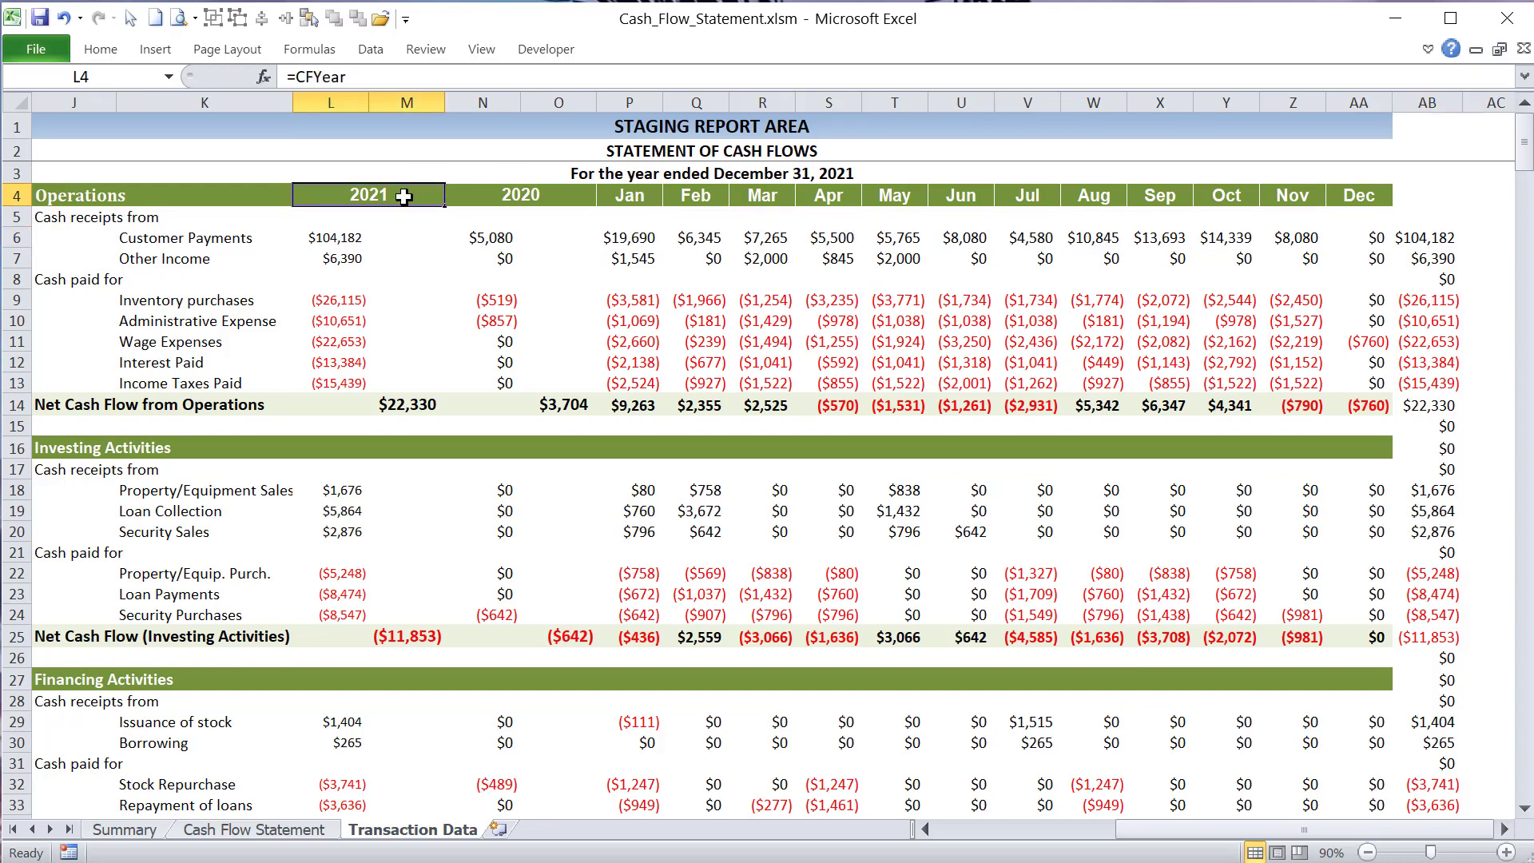
pyautogui.click(138, 215)
pyautogui.click(88, 216)
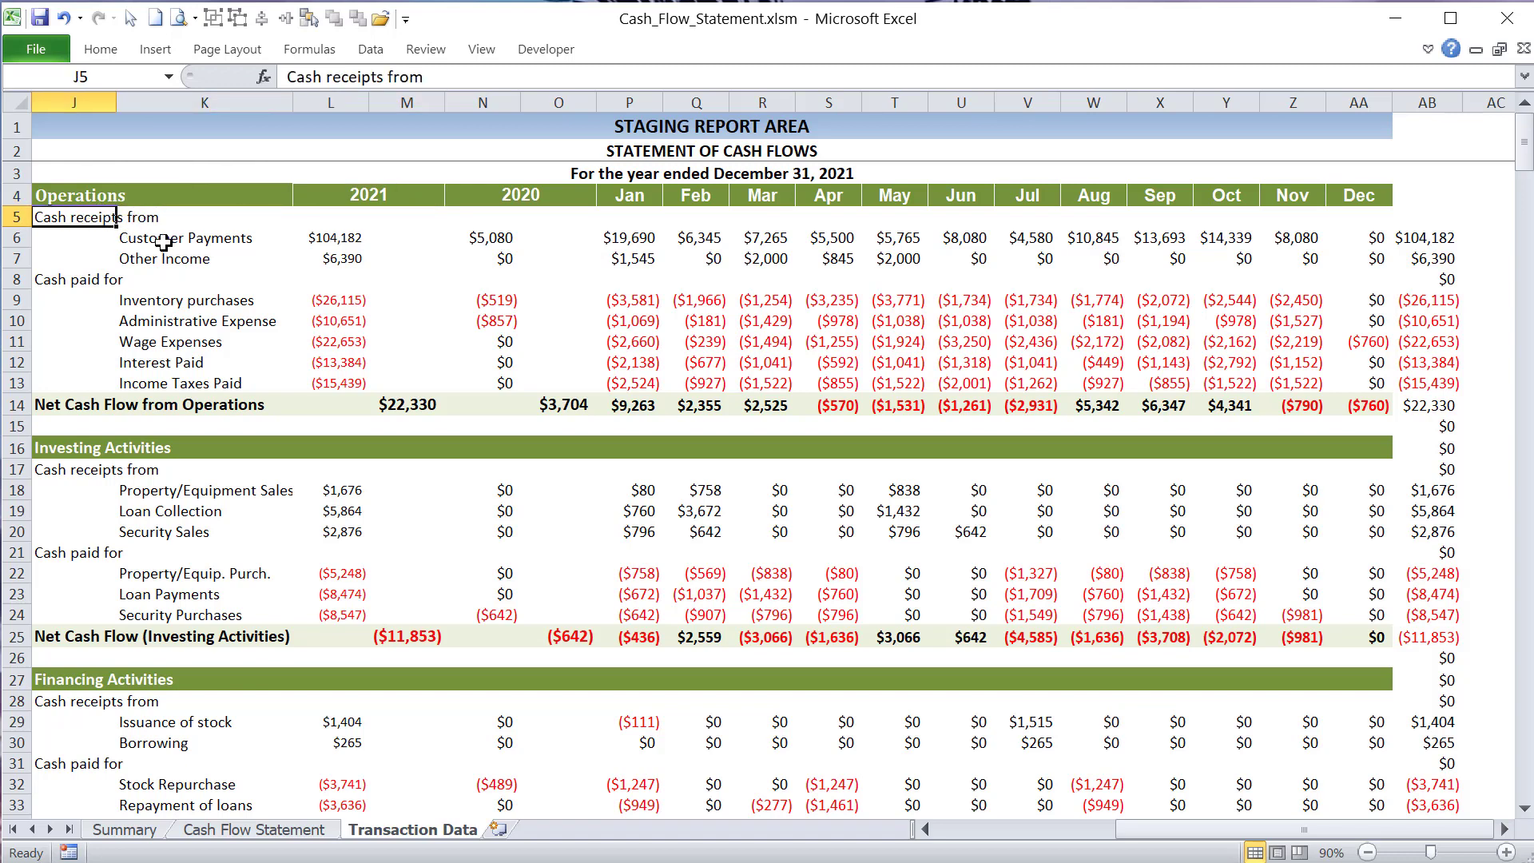
pyautogui.moveTo(160, 238); pyautogui.dragTo(163, 381)
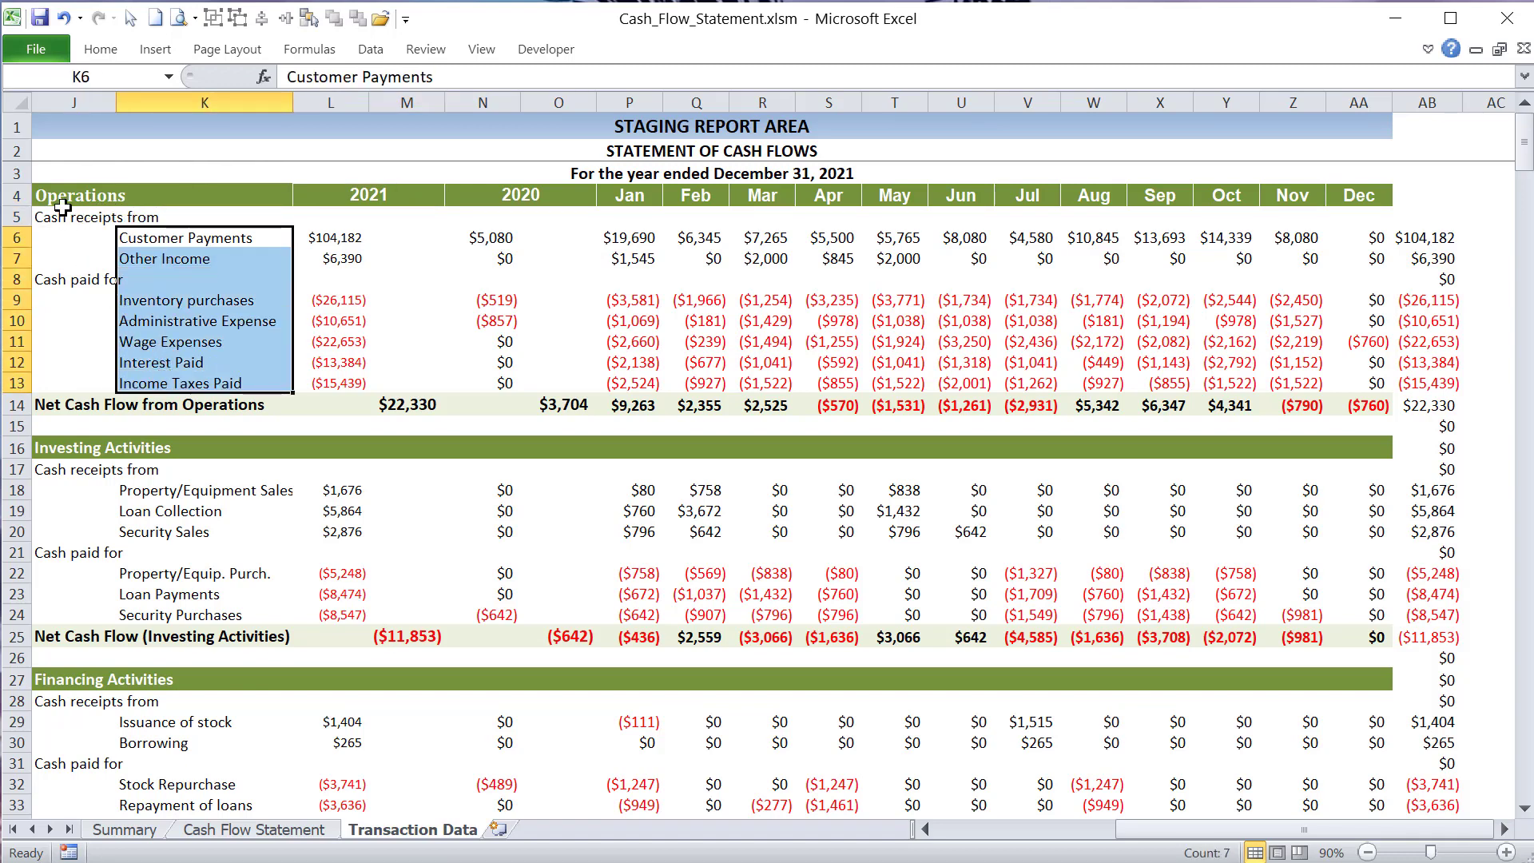
pyautogui.moveTo(64, 212); pyautogui.dragTo(222, 795)
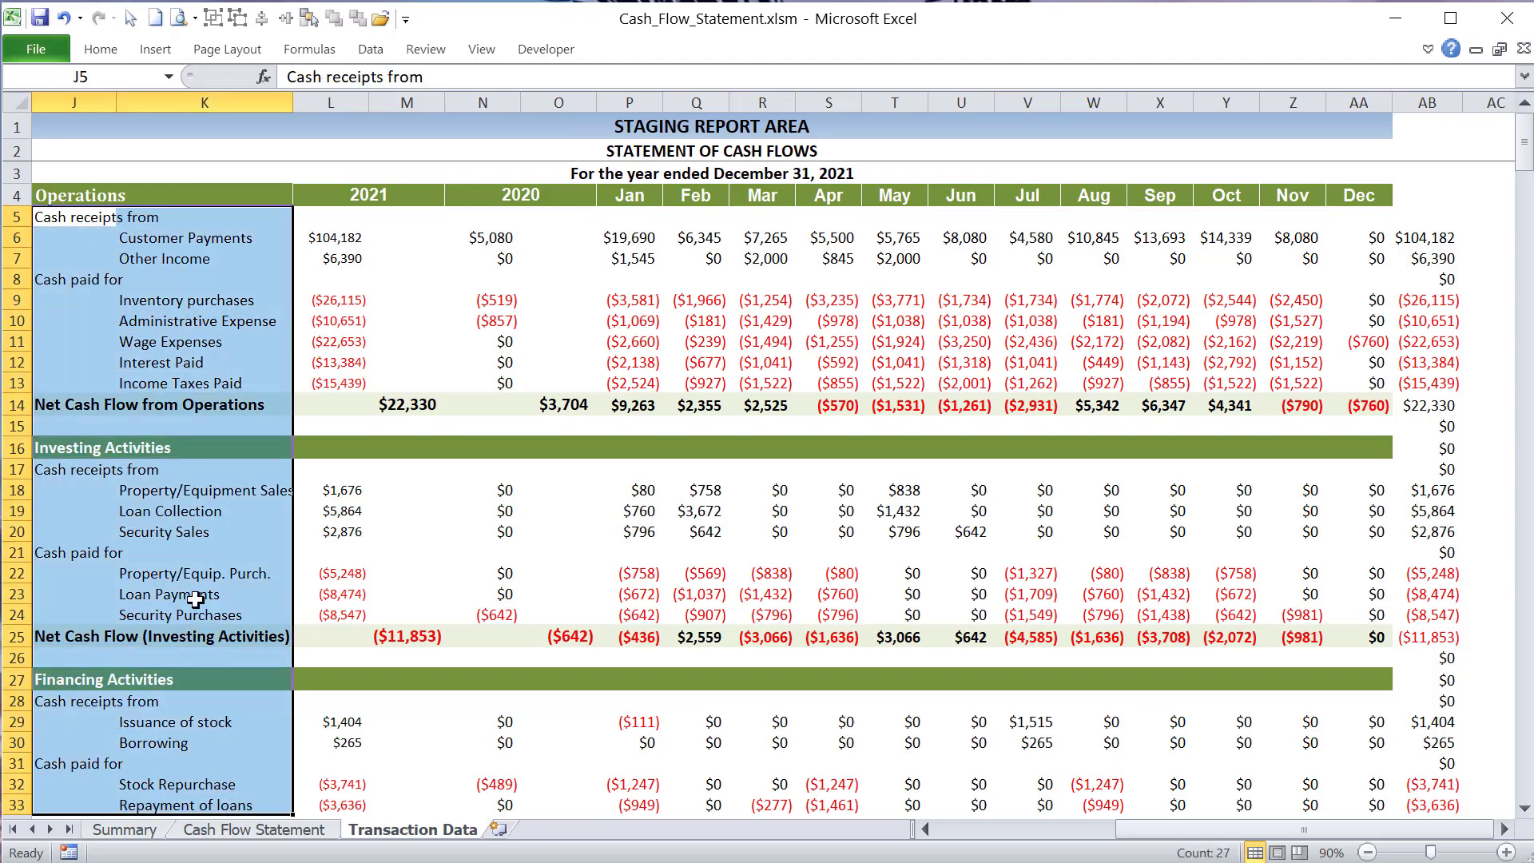
pyautogui.scroll(-2, 196, 601)
pyautogui.scroll(2, 190, 611)
pyautogui.click(139, 187)
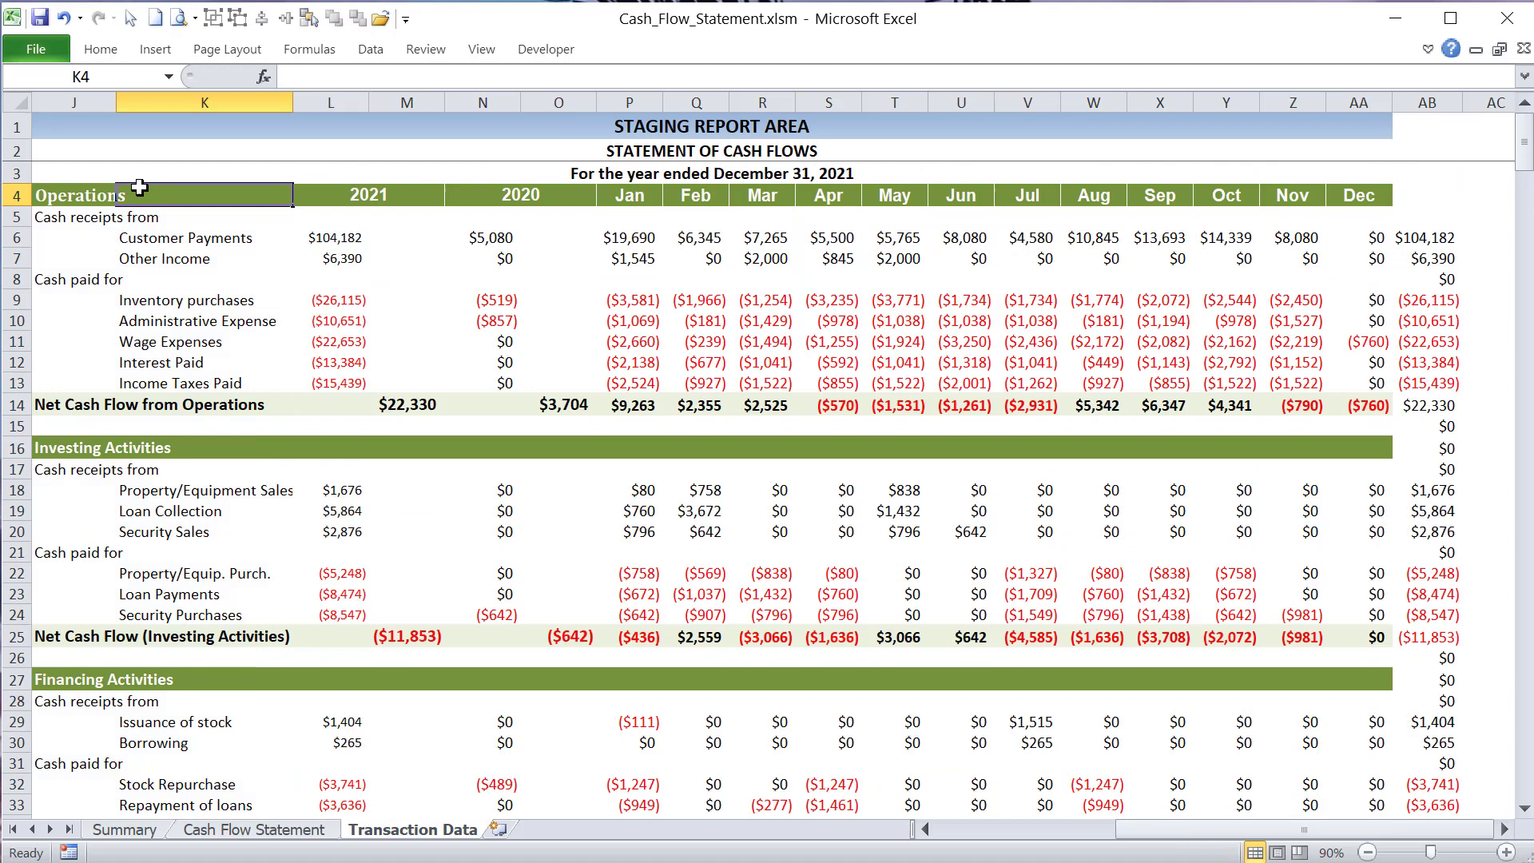
# - Show the complete formula for the current year's Customer Payments amount in L6
pyautogui.click(142, 235)
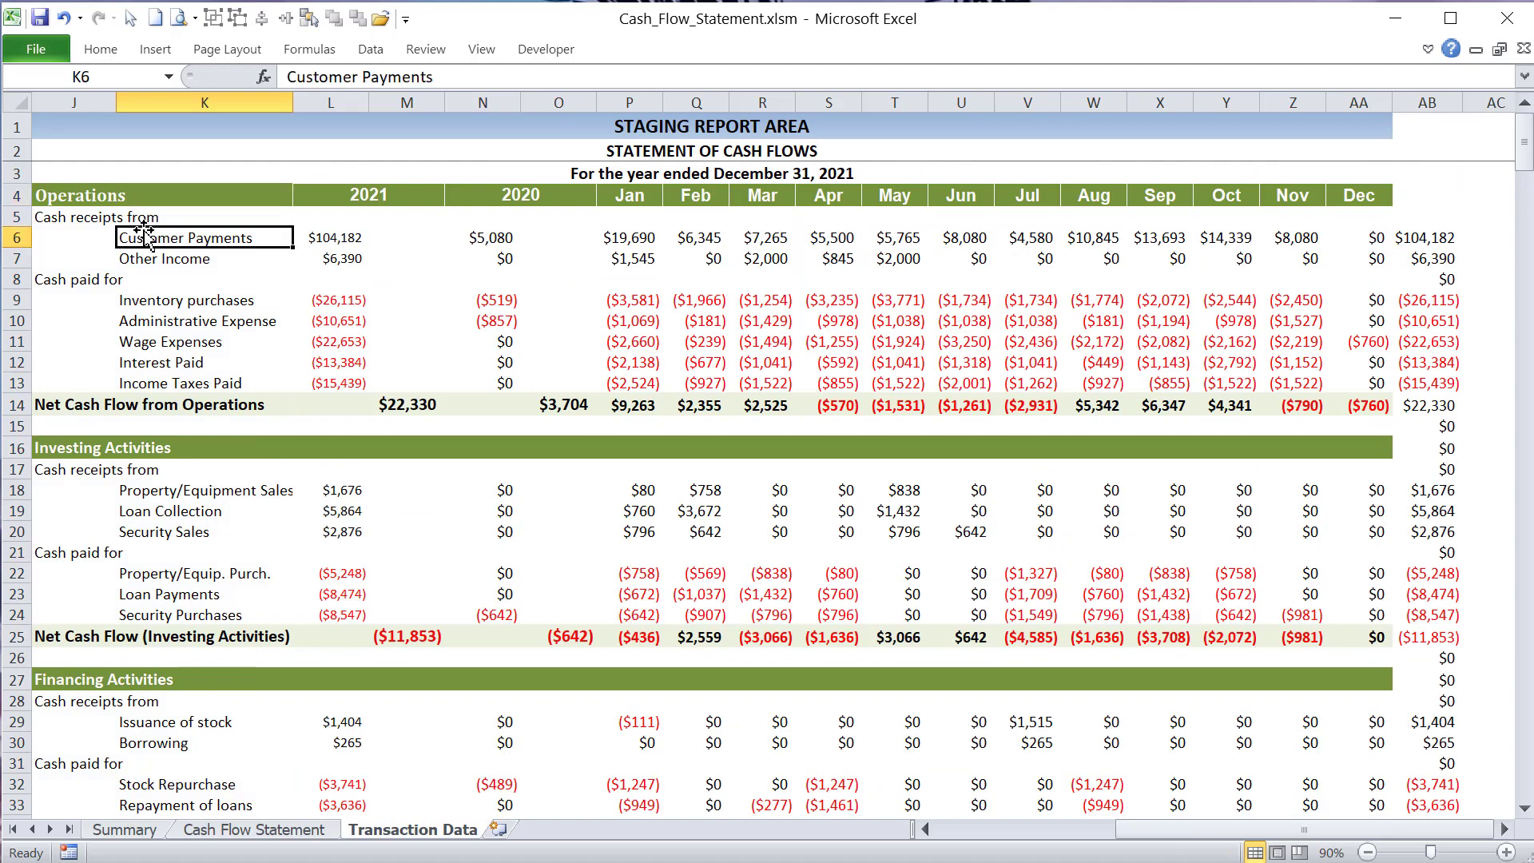
pyautogui.click(361, 245)
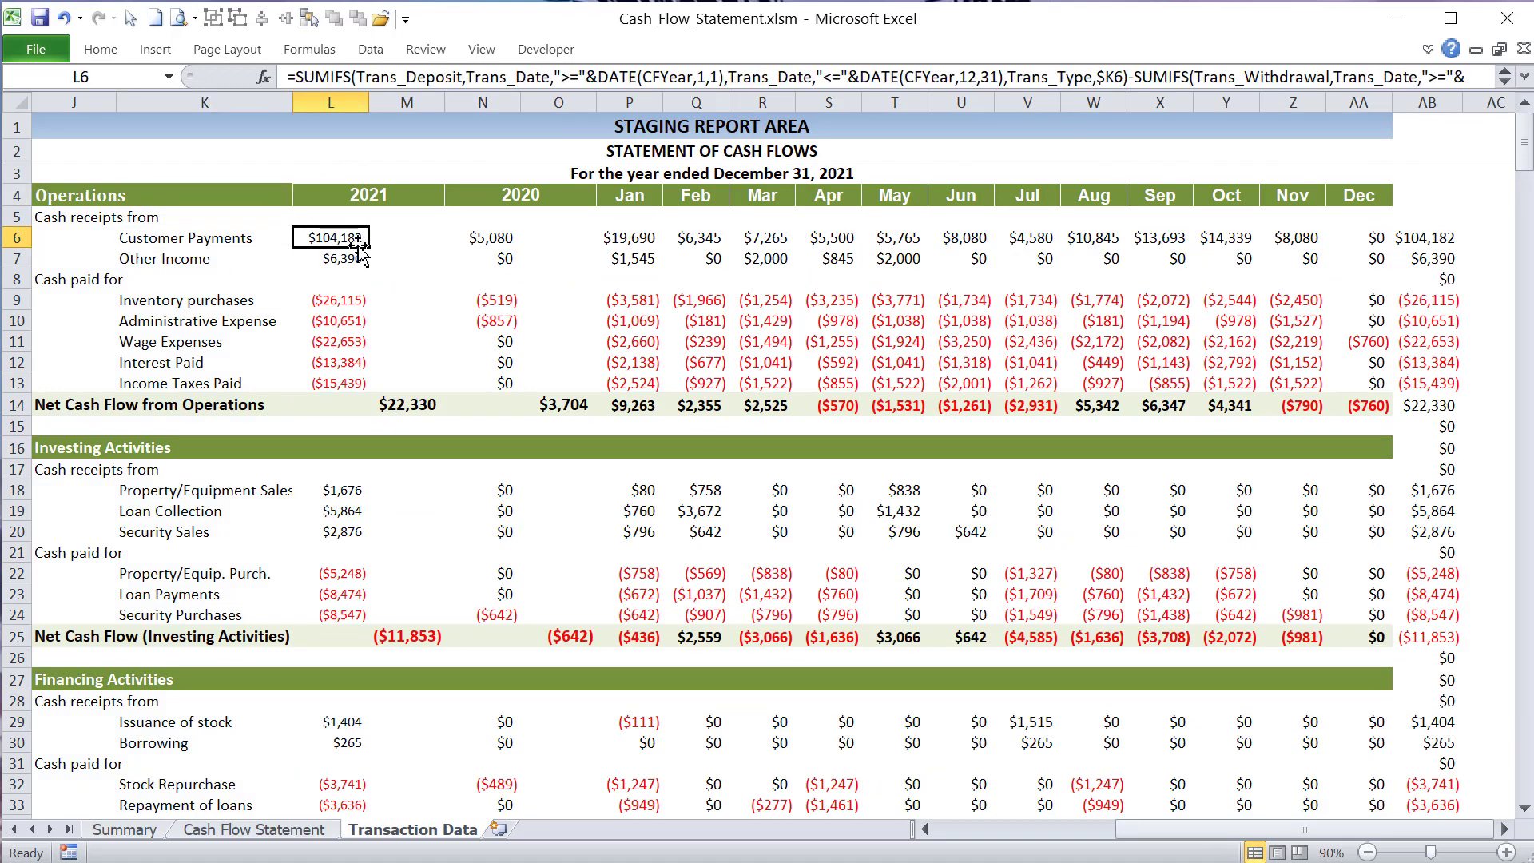
pyautogui.click(1526, 76)
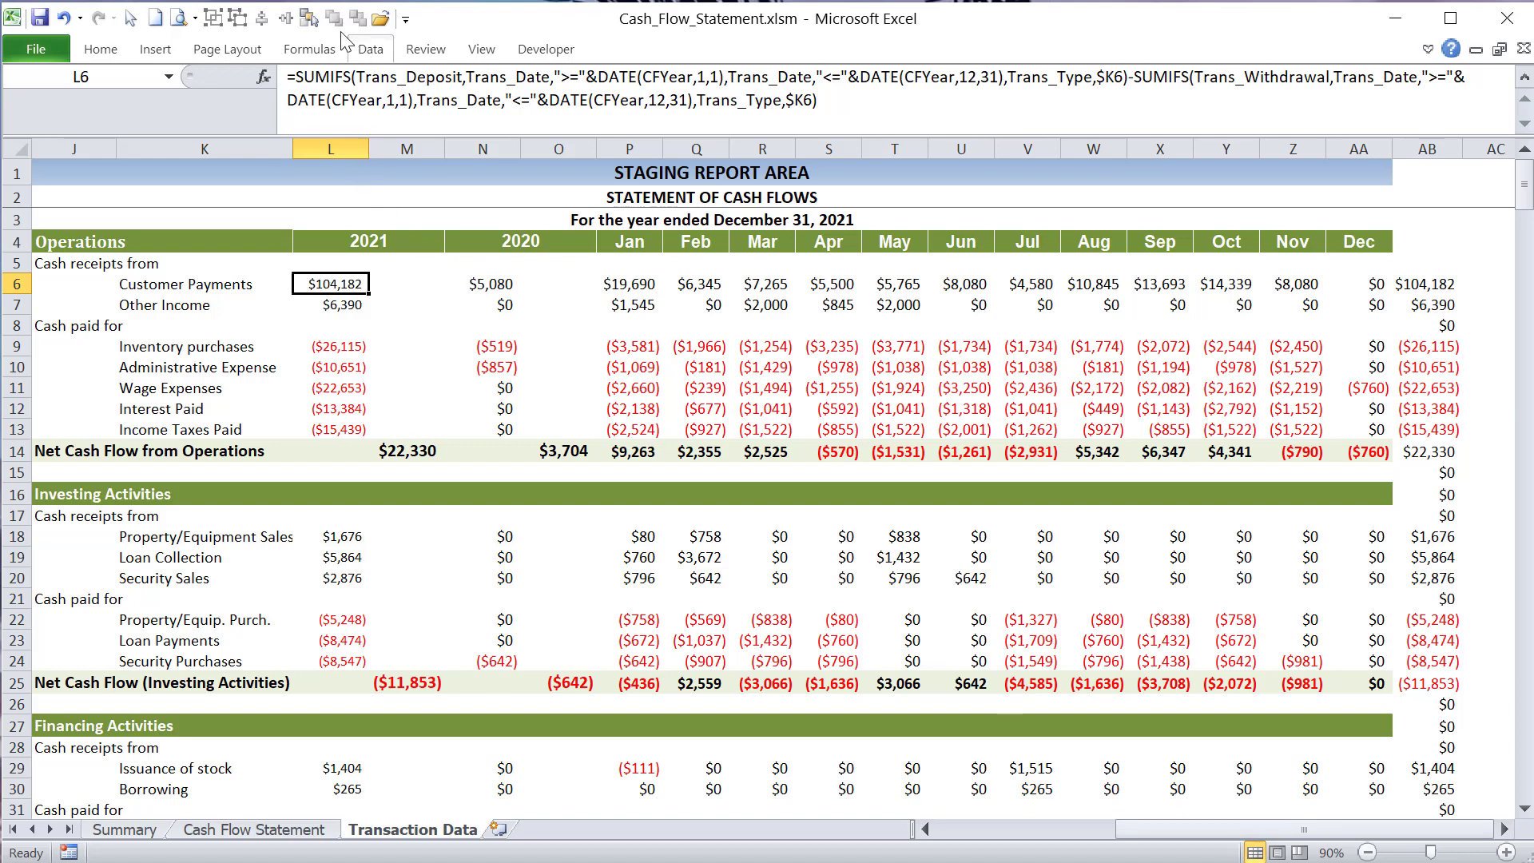
# - Highlight the SUMIFS function name and its sum range Trans_Deposit in the Customer Payments formula
pyautogui.click(352, 79)
pyautogui.hotkey('shift', 'Left')
pyautogui.hotkey('shift', 'Left')
pyautogui.hotkey('shift', 'Left')
pyautogui.hotkey('shift', 'Left')
pyautogui.hotkey('shift', 'Left')
pyautogui.hotkey('shift', 'Left')
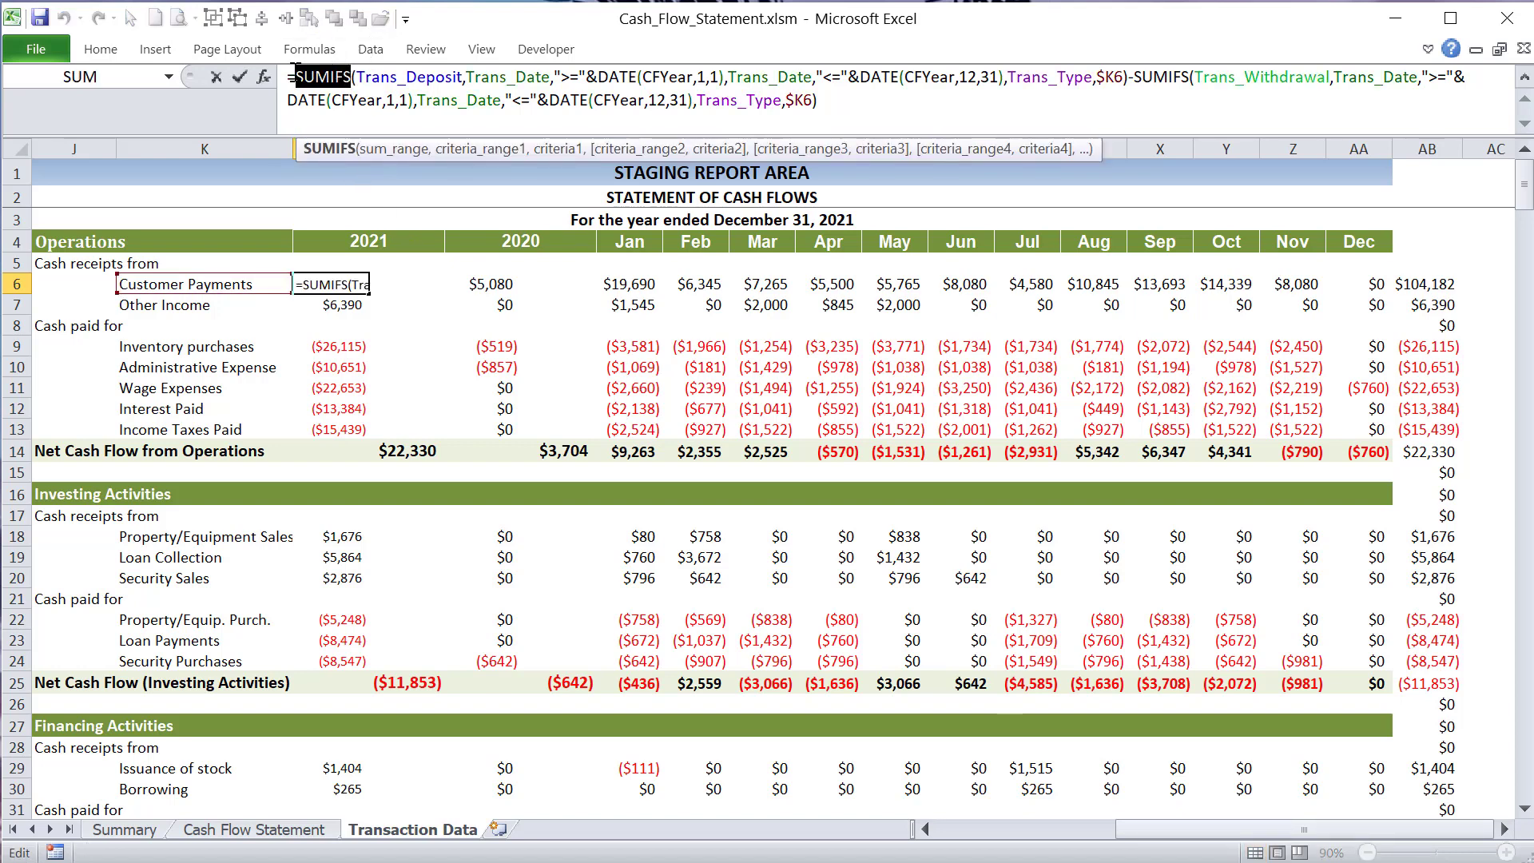
pyautogui.click(429, 80)
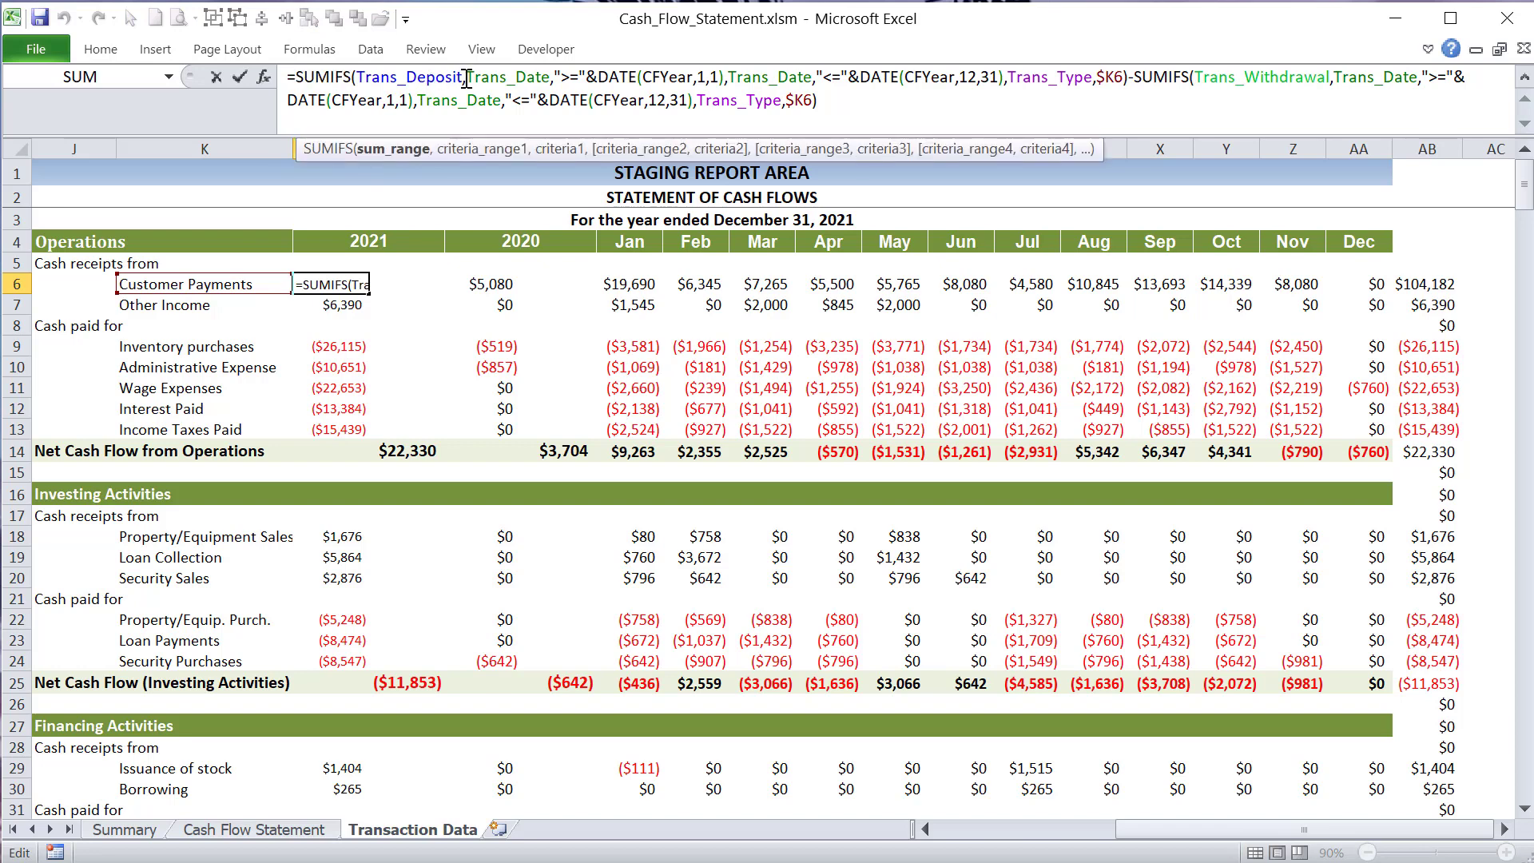
pyautogui.moveTo(462, 79); pyautogui.dragTo(358, 85)
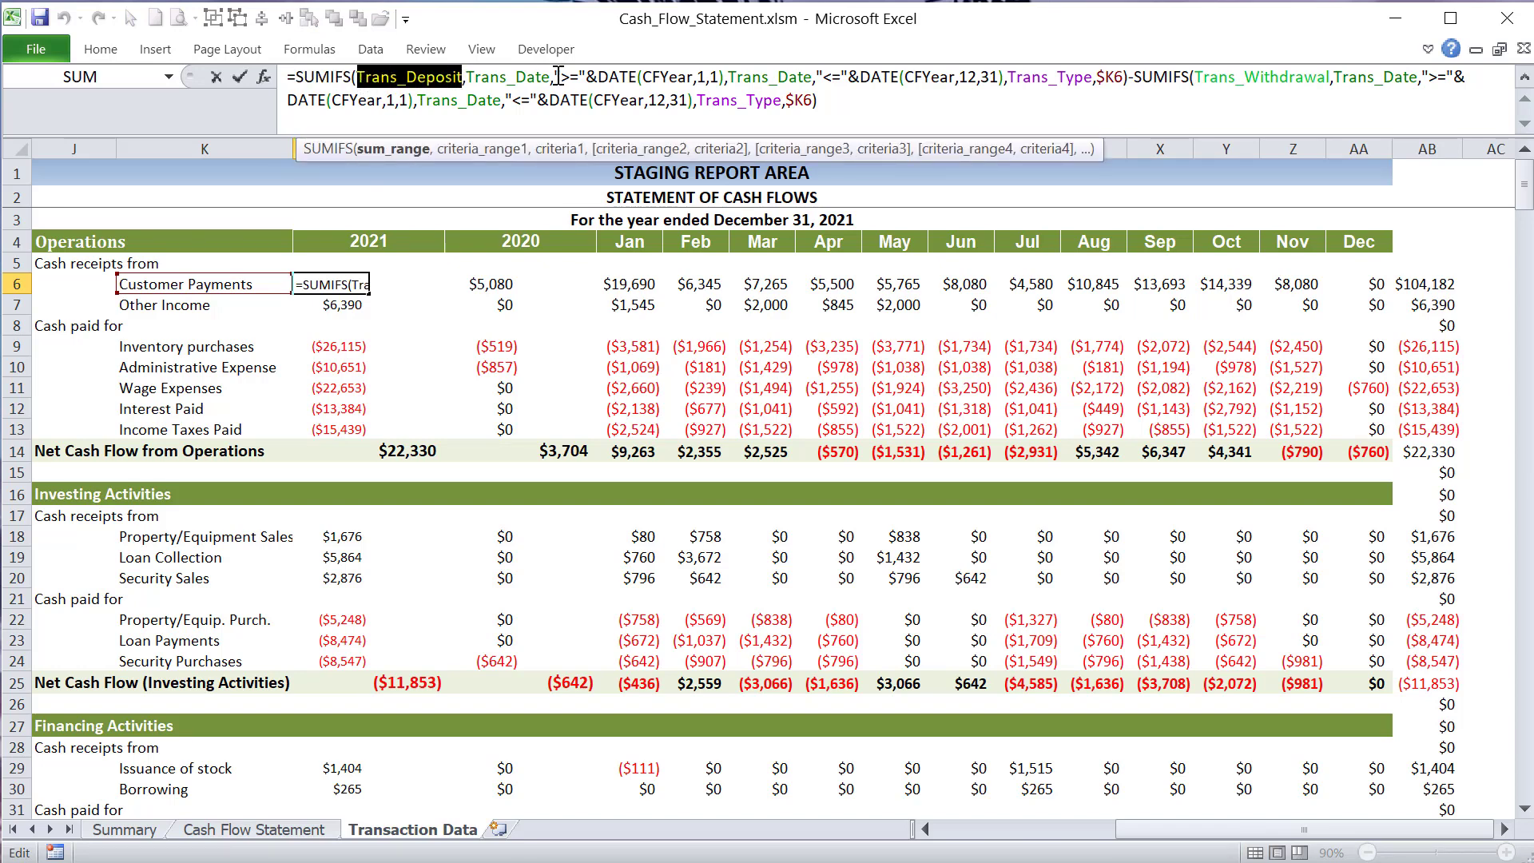
# - Highlight the first criteria range Trans_Date and its ">=" operator in the Customer Payments formula
pyautogui.moveTo(555, 76); pyautogui.dragTo(475, 80)
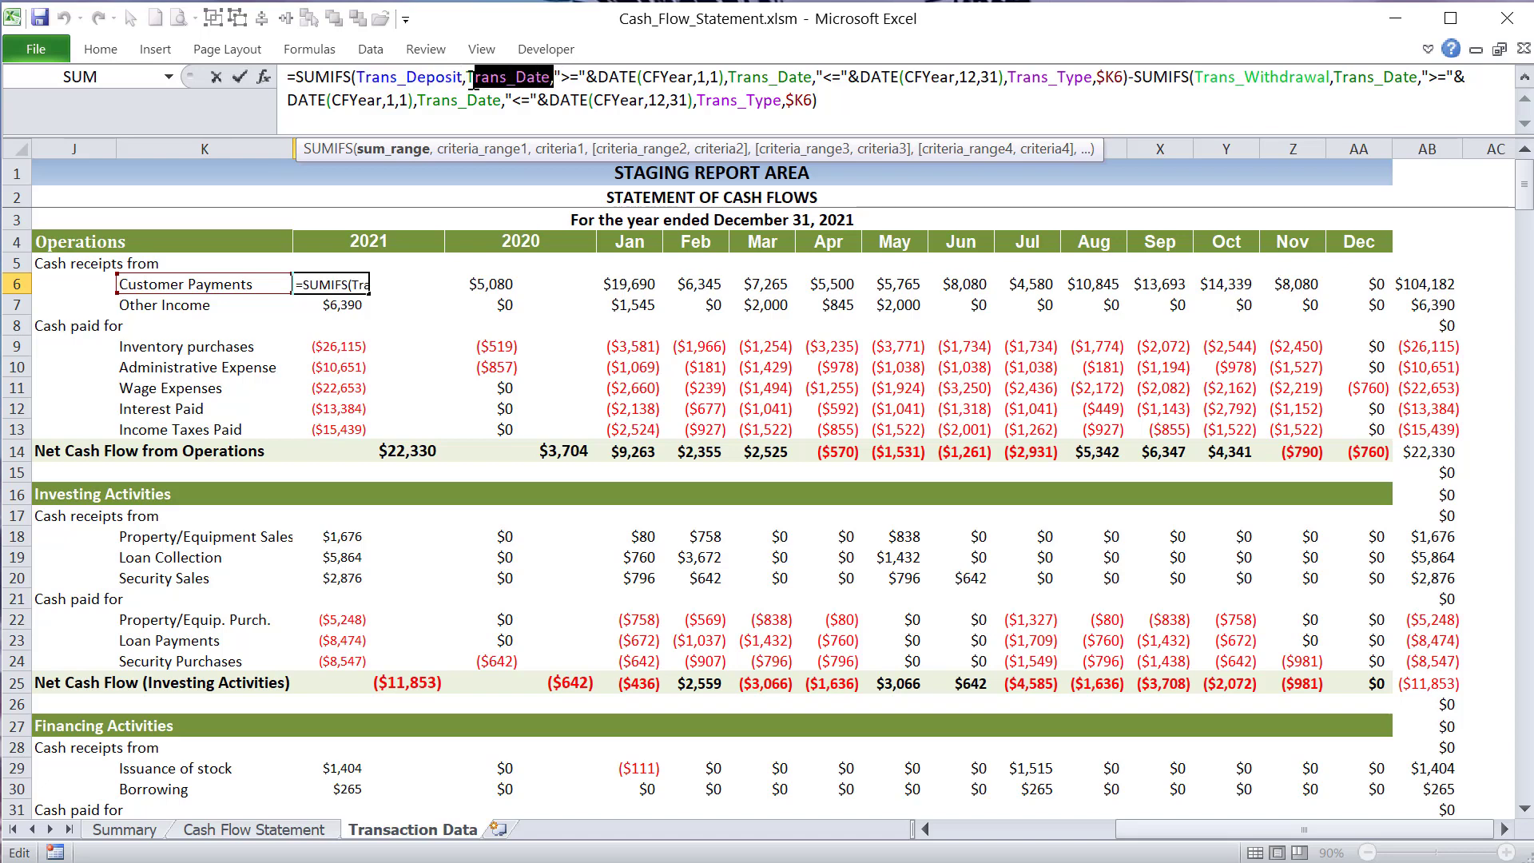
pyautogui.click(501, 77)
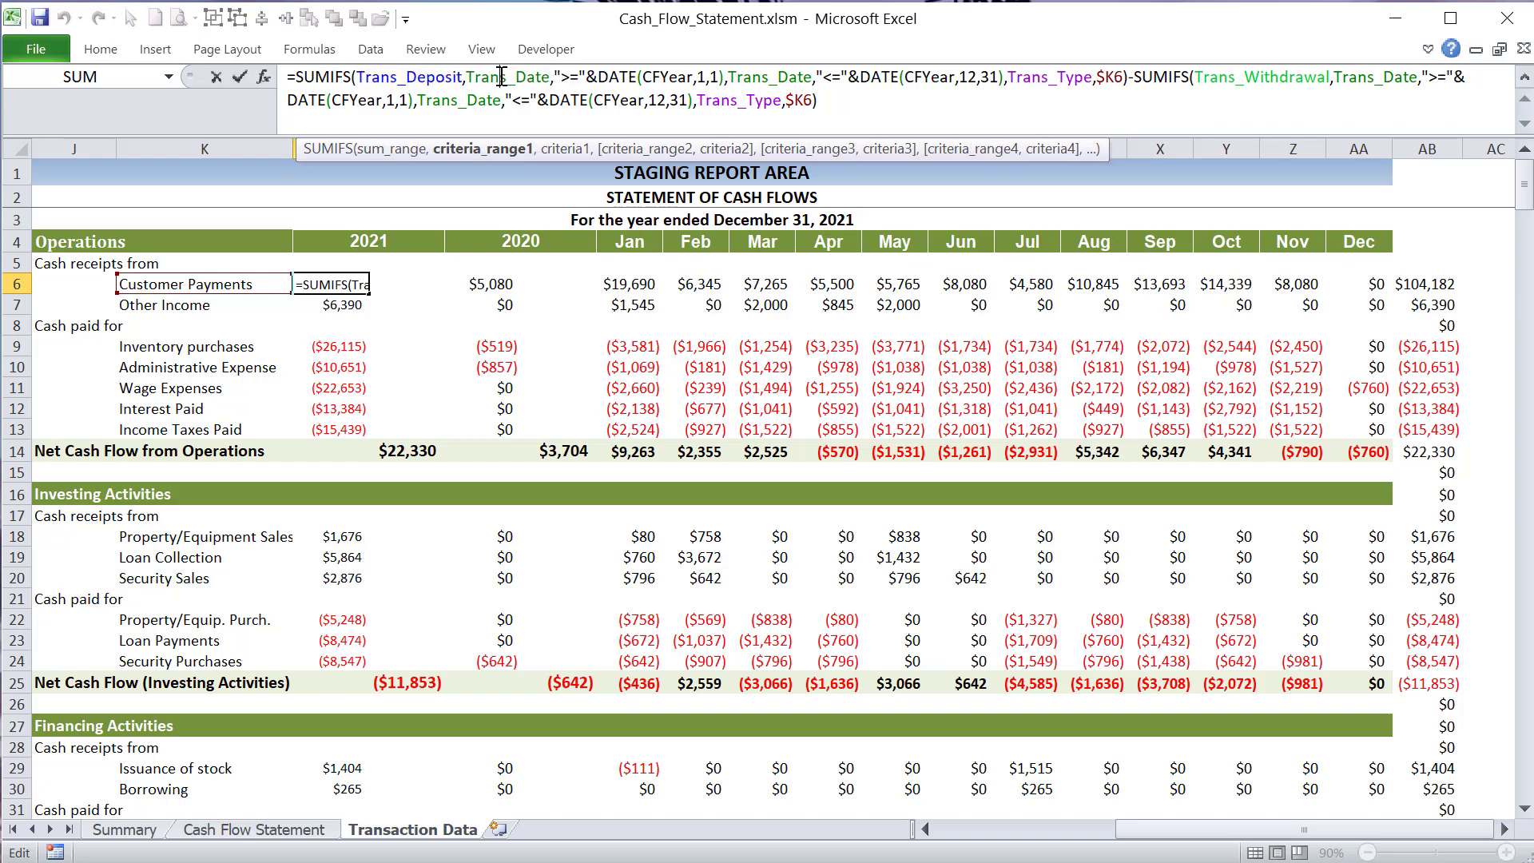
pyautogui.moveTo(550, 76); pyautogui.dragTo(476, 77)
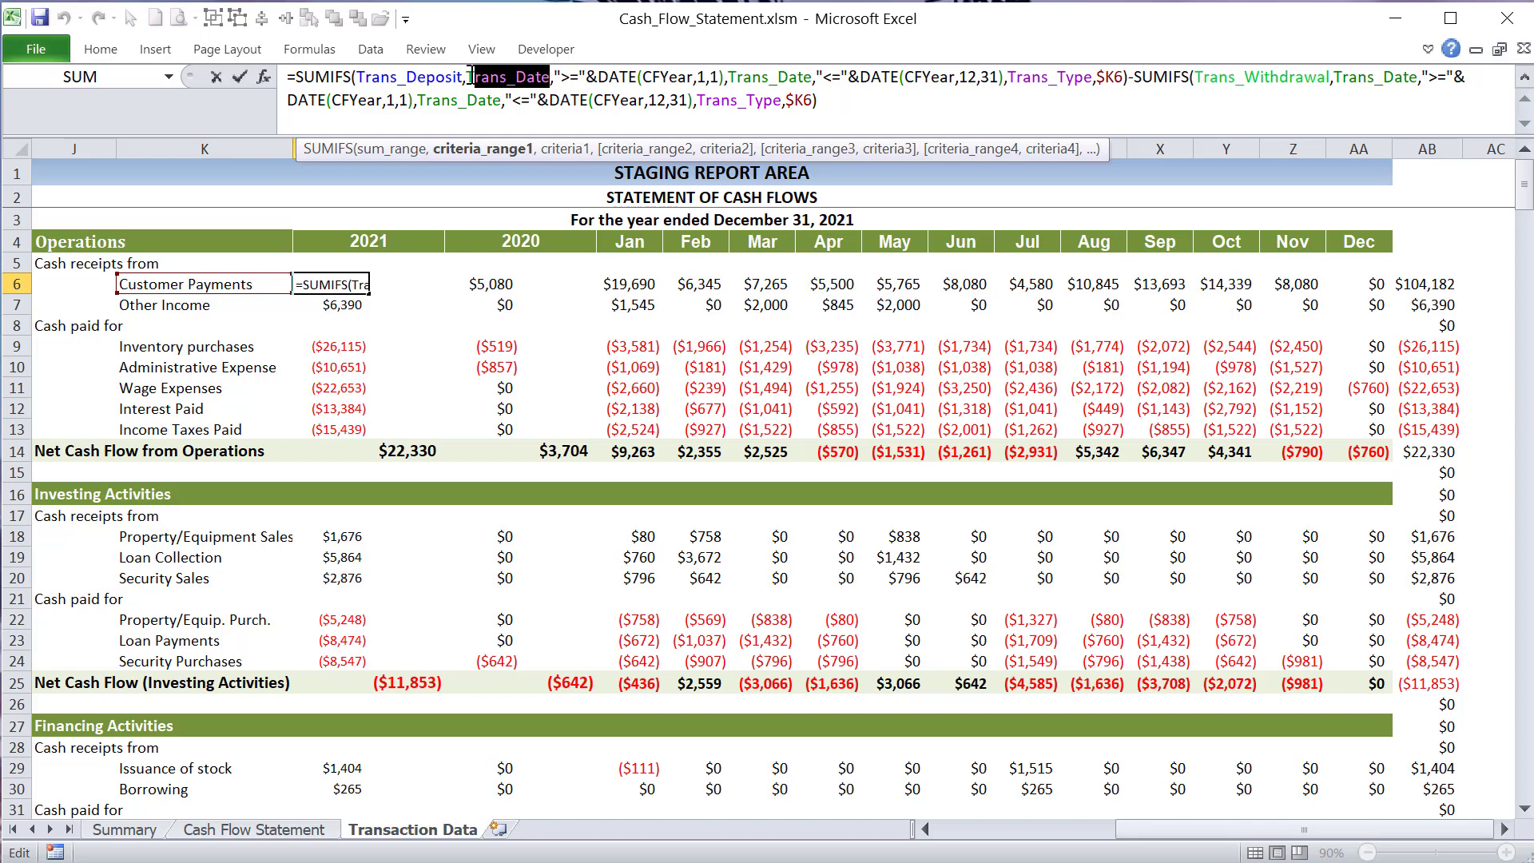
pyautogui.click(564, 77)
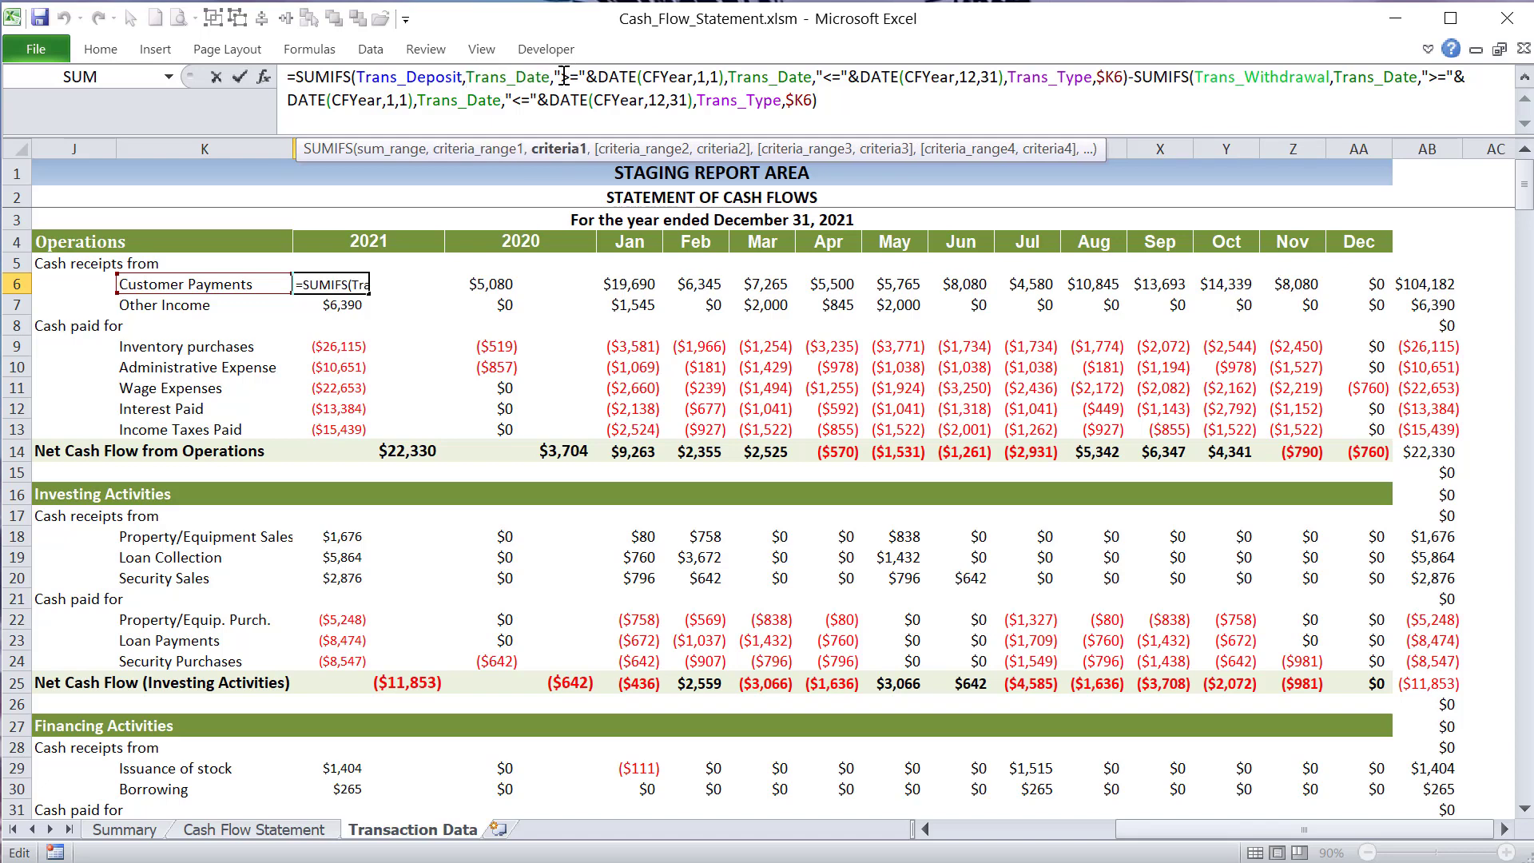
pyautogui.moveTo(564, 76); pyautogui.dragTo(581, 76)
# - Examine the CFYear, month and day arguments of the start date DATE(CFYear,1,1), and highlight the first date criterion
pyautogui.moveTo(598, 77); pyautogui.dragTo(645, 77)
pyautogui.click(696, 75)
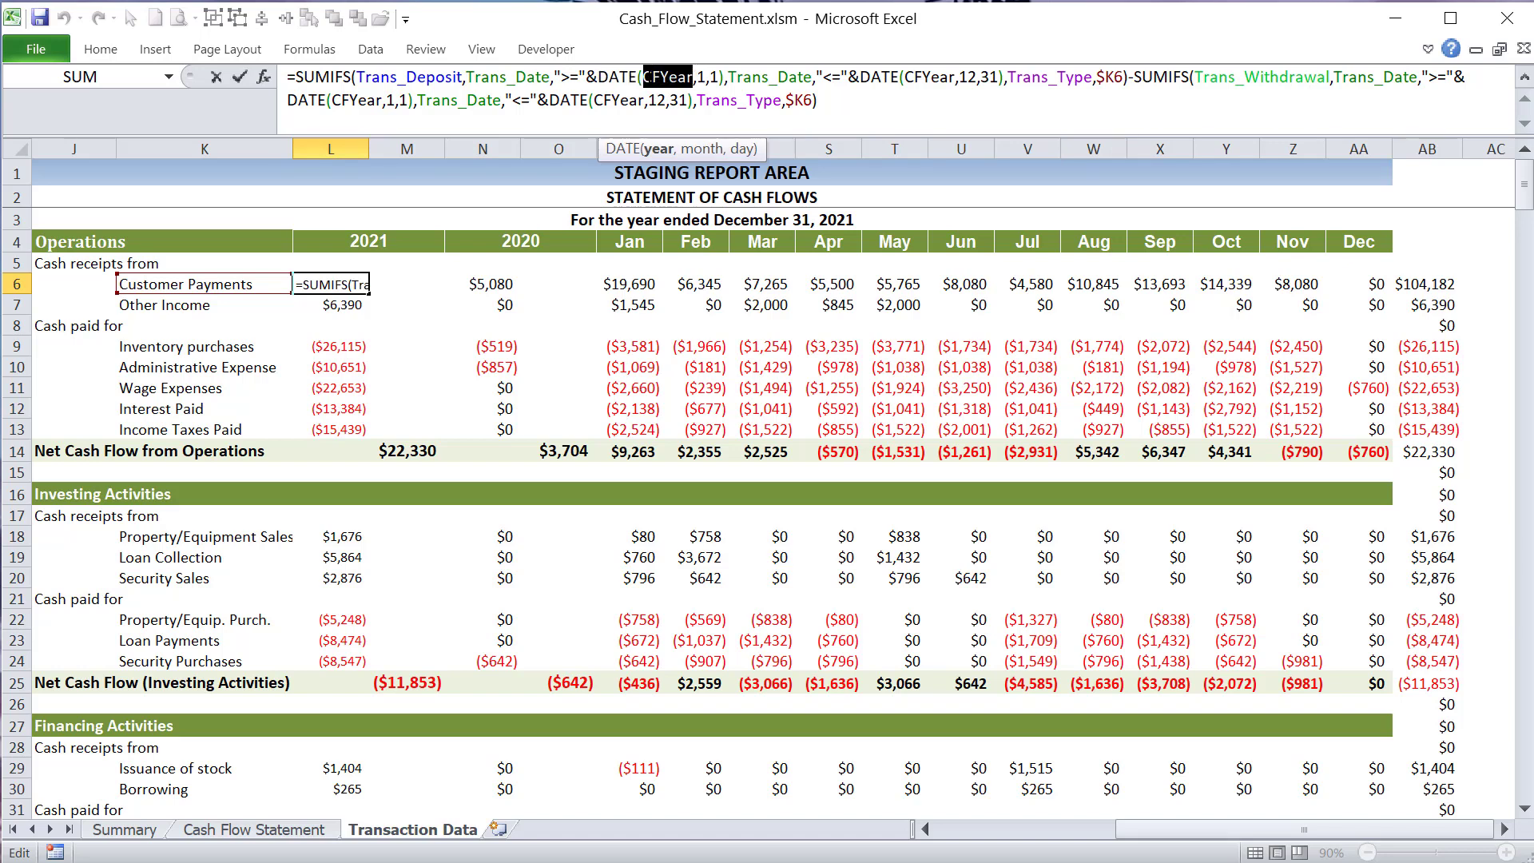
pyautogui.click(702, 75)
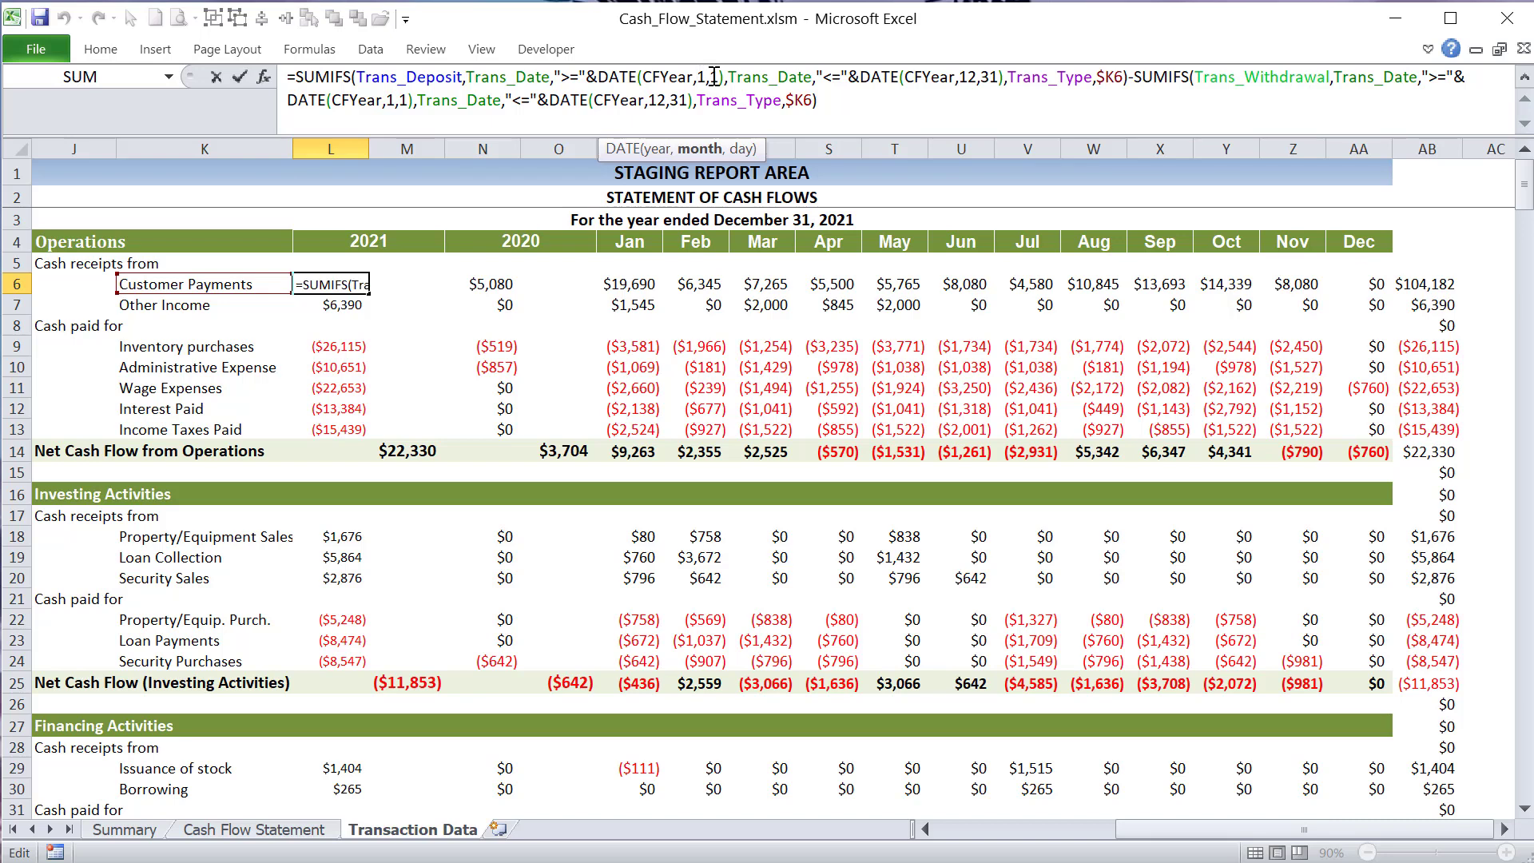
pyautogui.click(711, 75)
pyautogui.moveTo(717, 76); pyautogui.dragTo(524, 77)
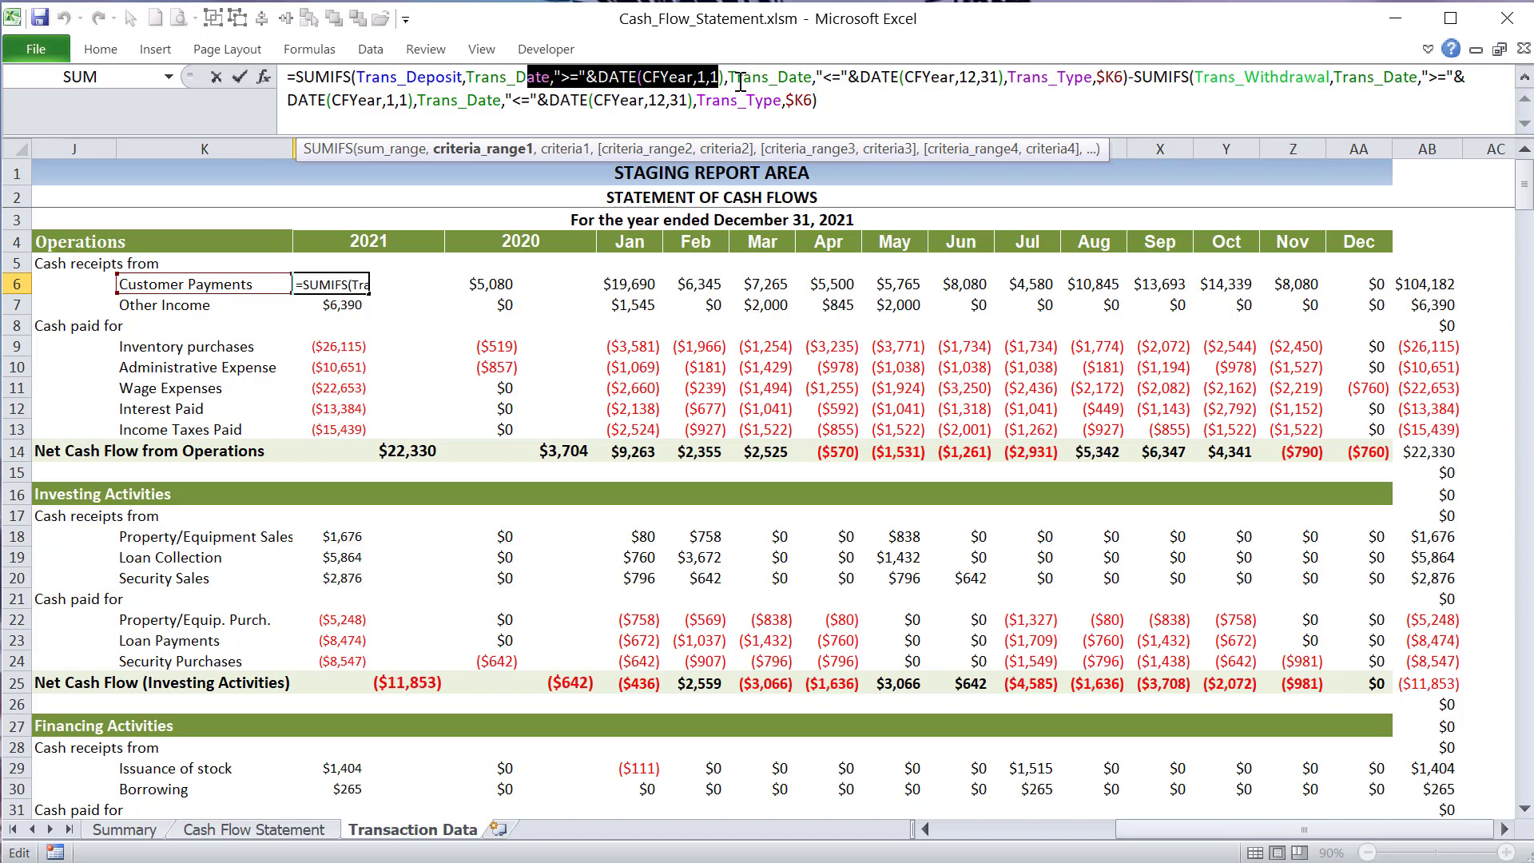
# - Highlight the second date criterion, Trans_Date with "<="&DATE(CFYear,12,31), in the Customer Payments formula
pyautogui.moveTo(736, 77); pyautogui.dragTo(883, 77)
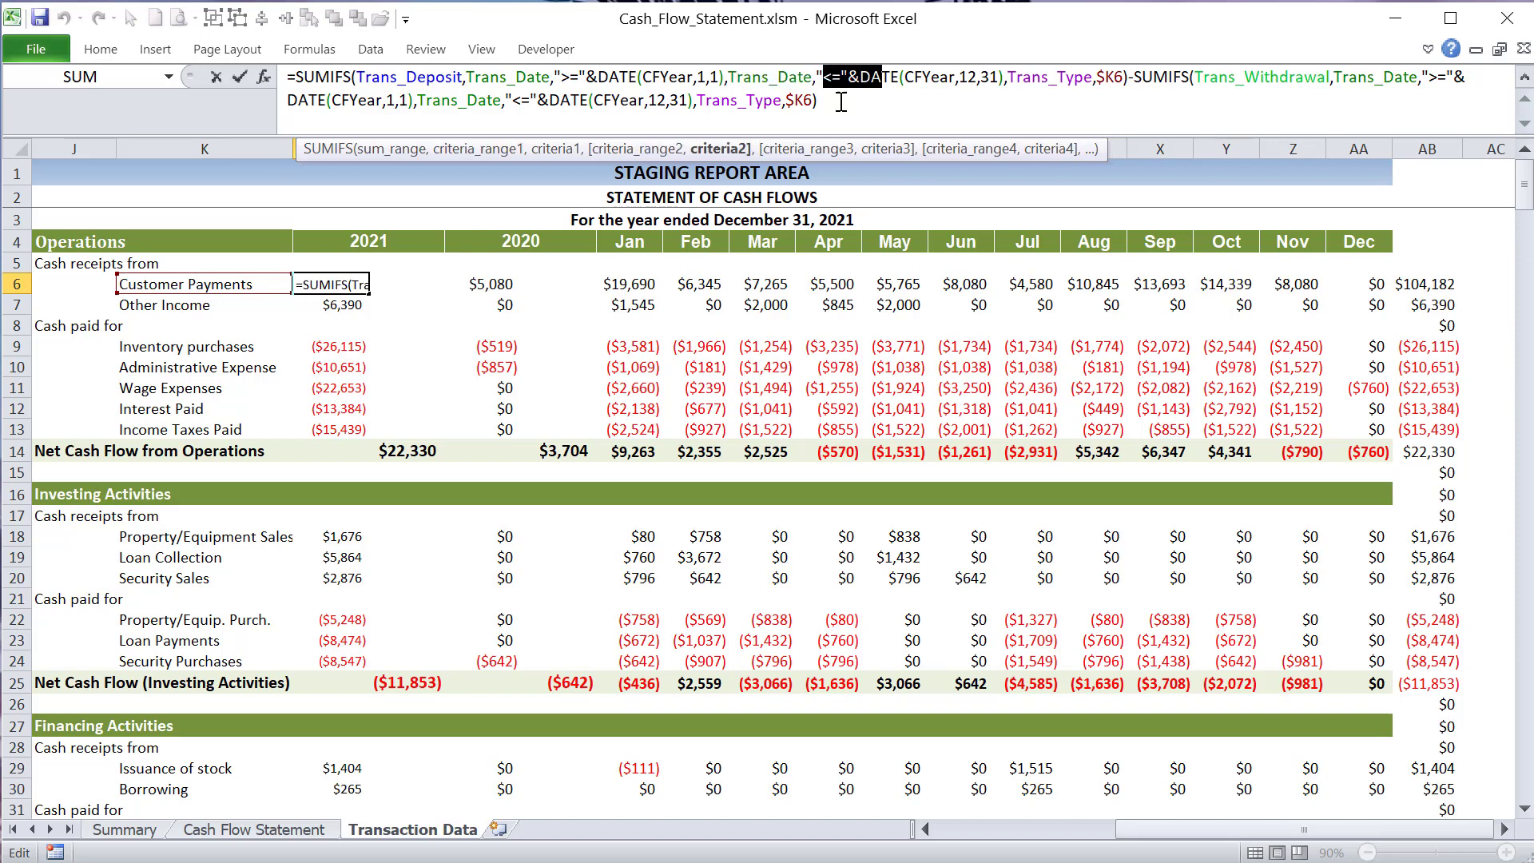
pyautogui.click(834, 77)
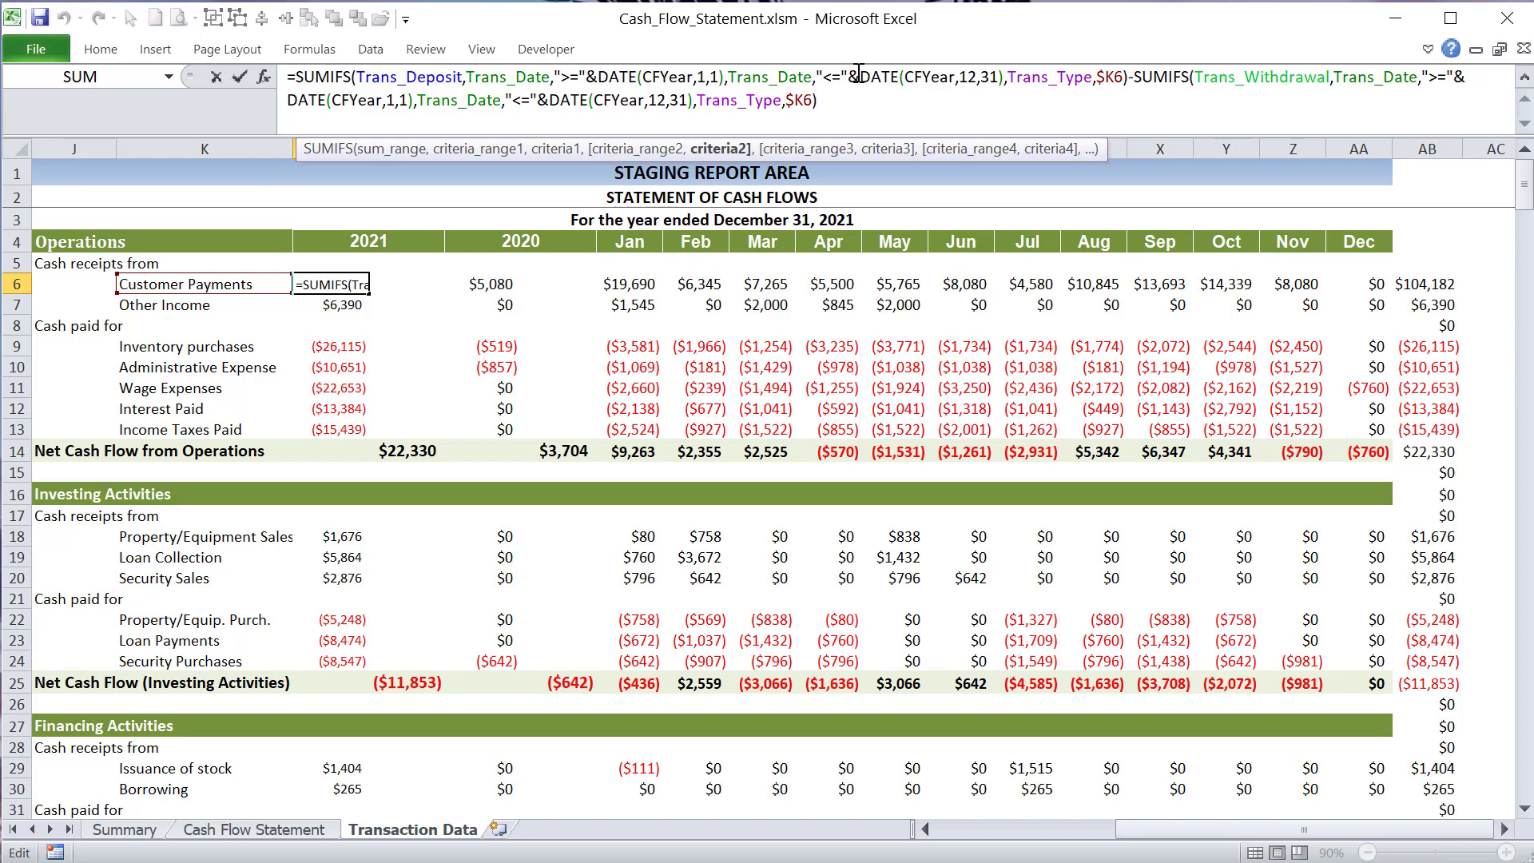
pyautogui.moveTo(859, 77); pyautogui.dragTo(760, 72)
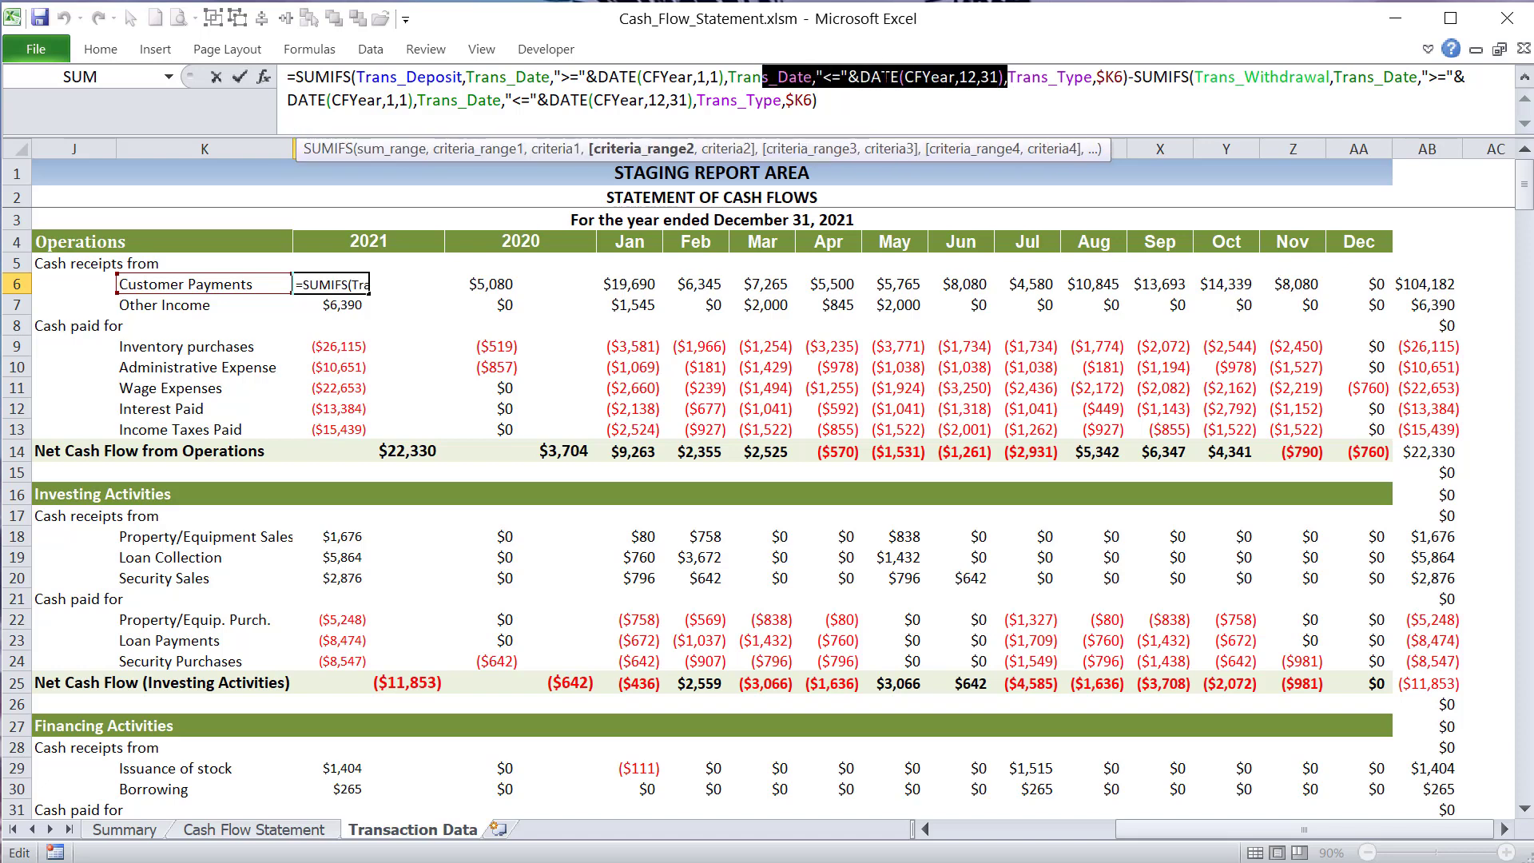
# - Highlight the third criteria range Trans_Type and its criterion $K6 in the Customer Payments formula
pyautogui.click(1019, 82)
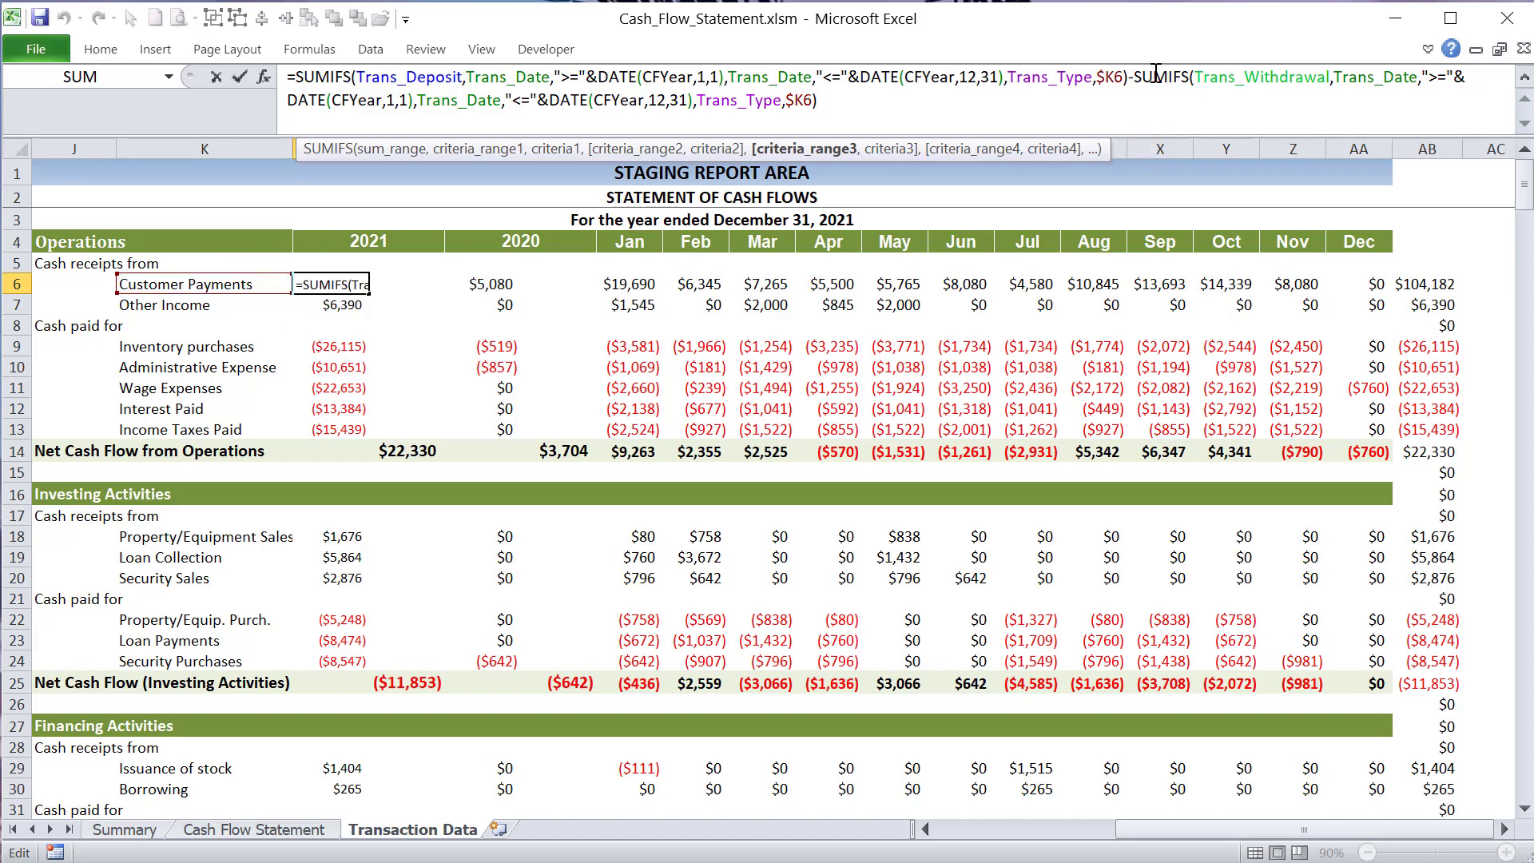
pyautogui.moveTo(1025, 76); pyautogui.dragTo(1106, 76)
pyautogui.click(1102, 76)
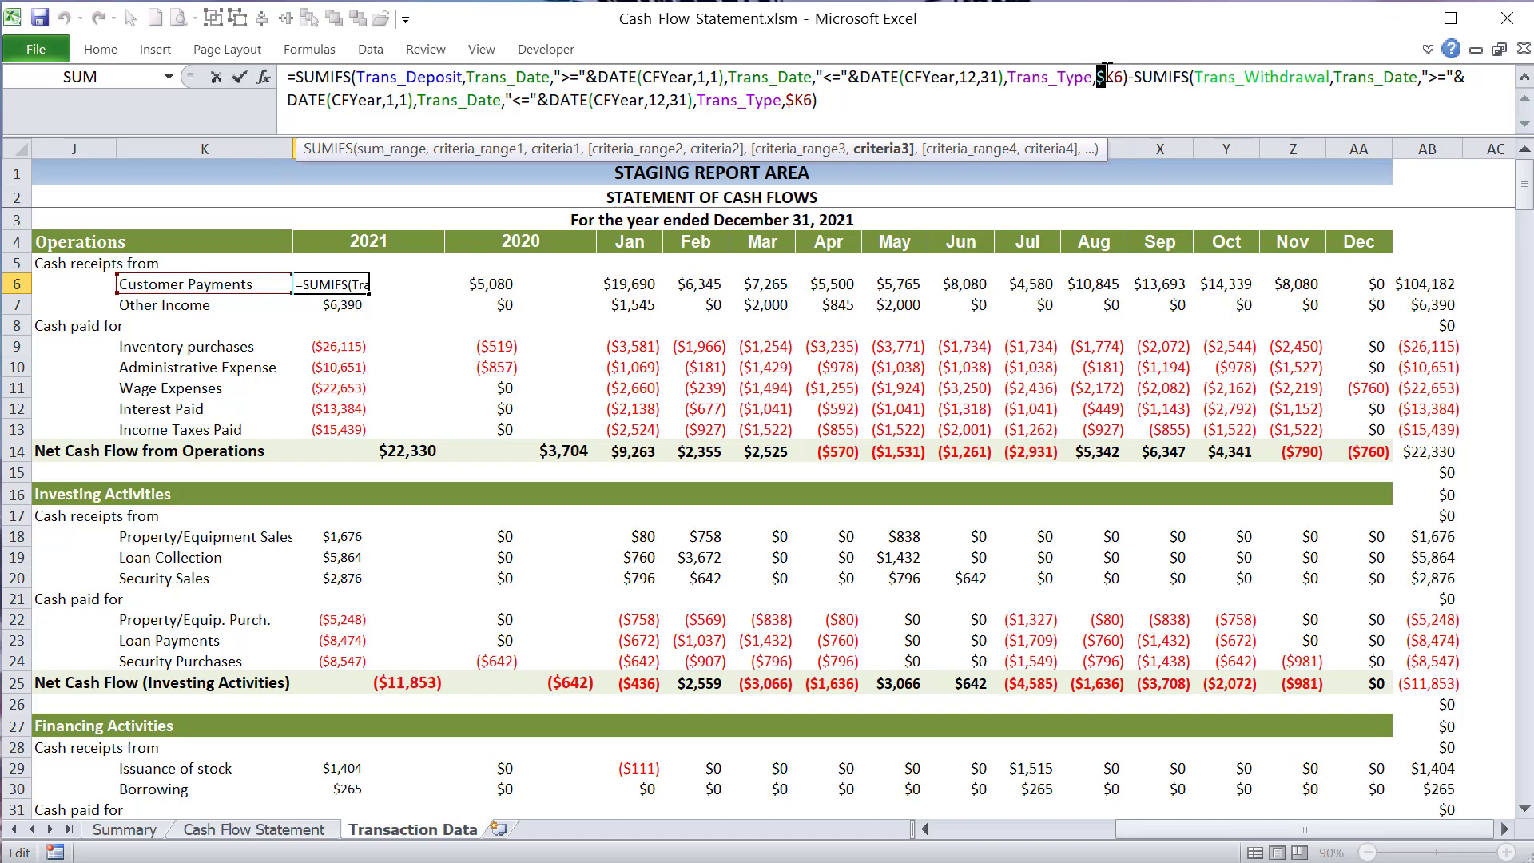
pyautogui.moveTo(1106, 74); pyautogui.dragTo(1121, 77)
pyautogui.click(1116, 79)
# - Highlight the minus sign and the Trans_Withdrawal sum range of the subtracted SUMIFS, and close the Customer Payments formula
pyautogui.moveTo(1134, 80)
pyautogui.mouseDown()
pyautogui.moveTo(1068, 80)
pyautogui.moveTo(1141, 81)
pyautogui.mouseUp()
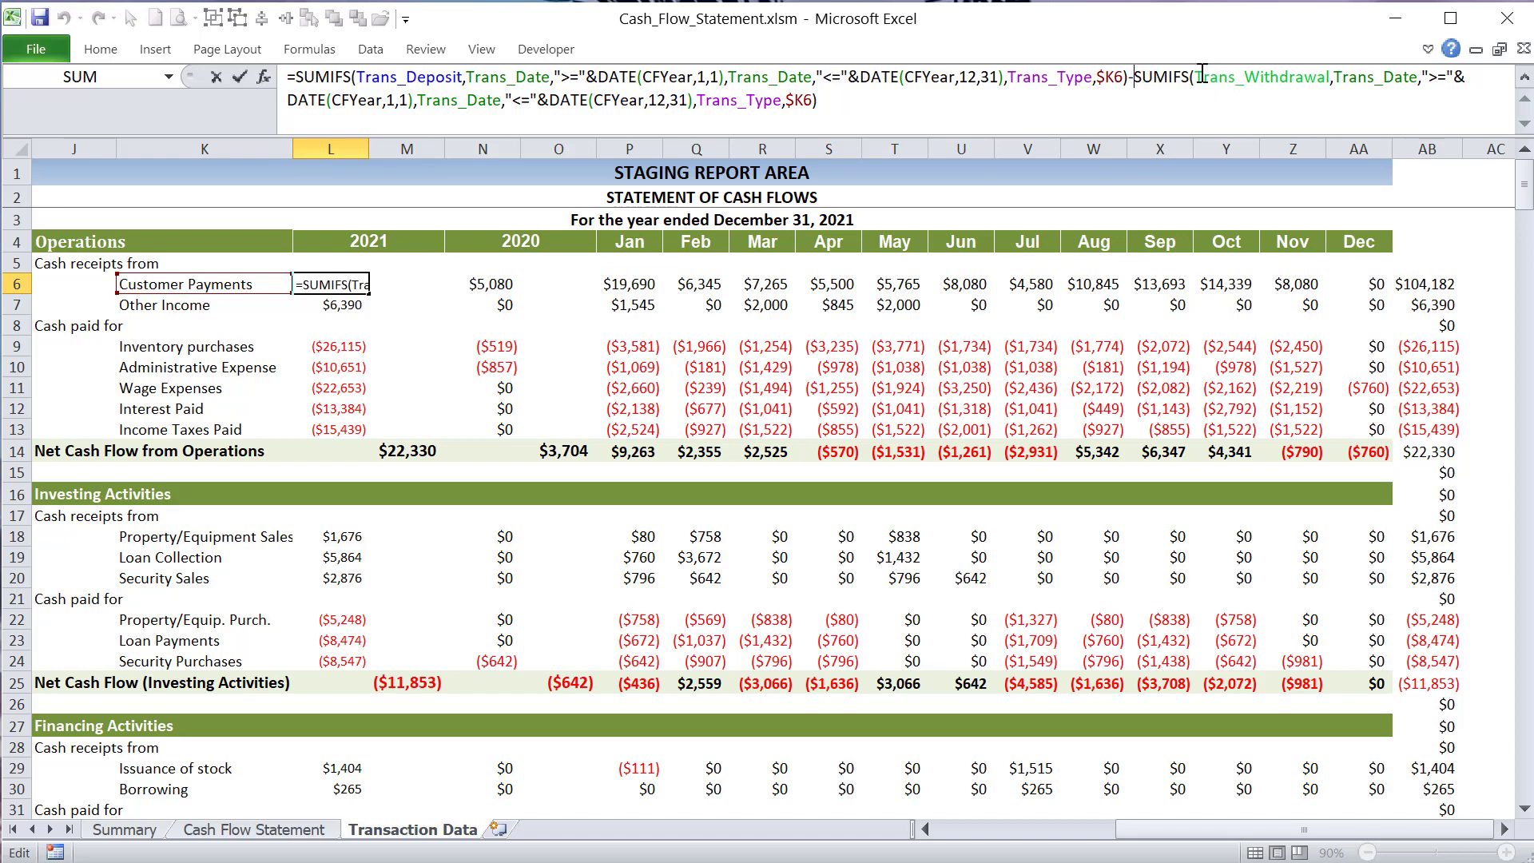
pyautogui.moveTo(1197, 77); pyautogui.dragTo(1338, 78)
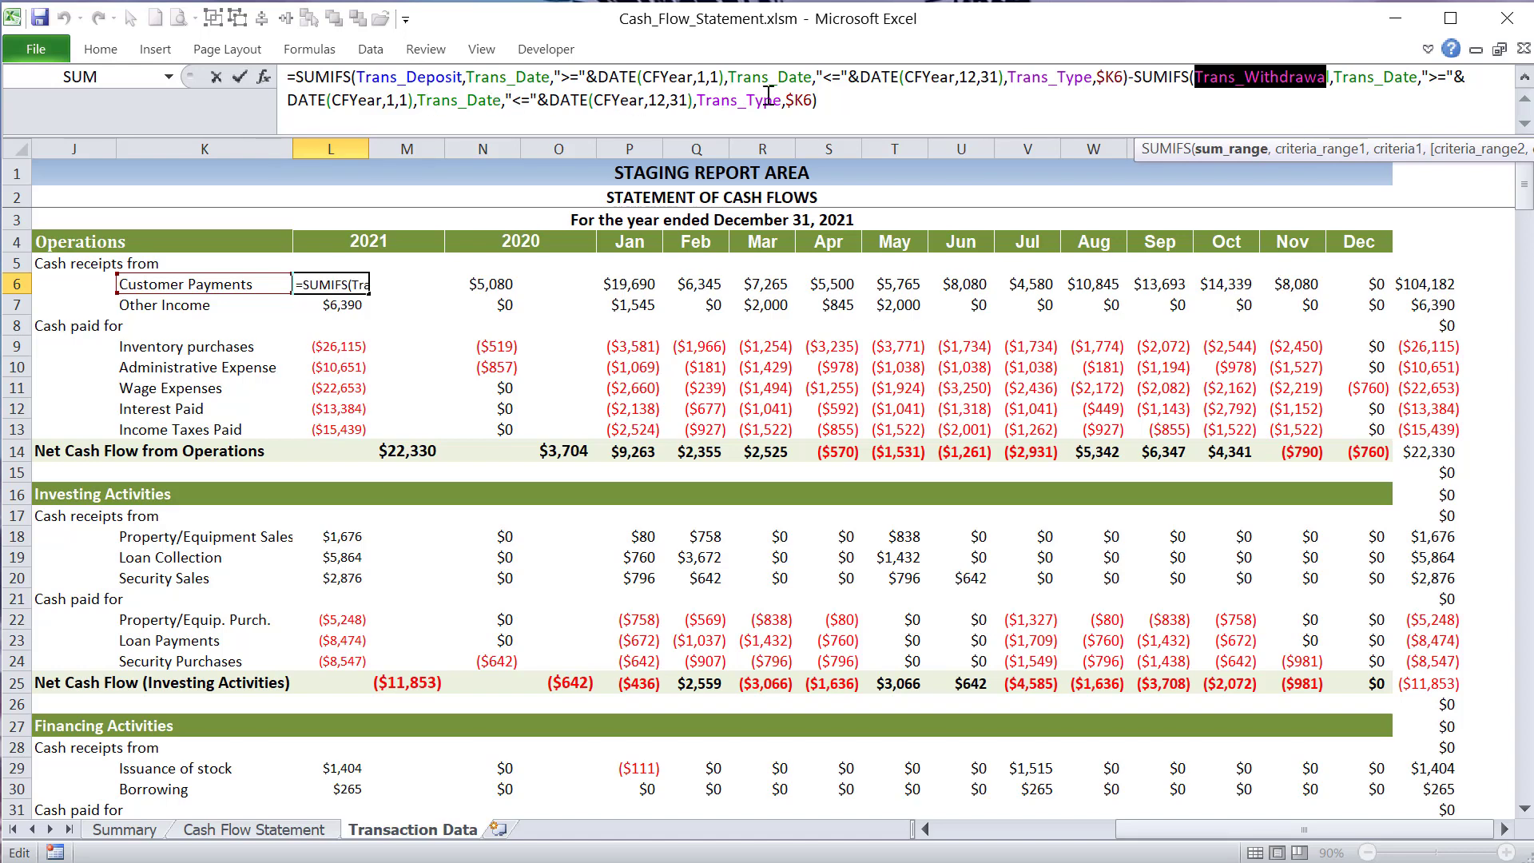
pyautogui.click(827, 96)
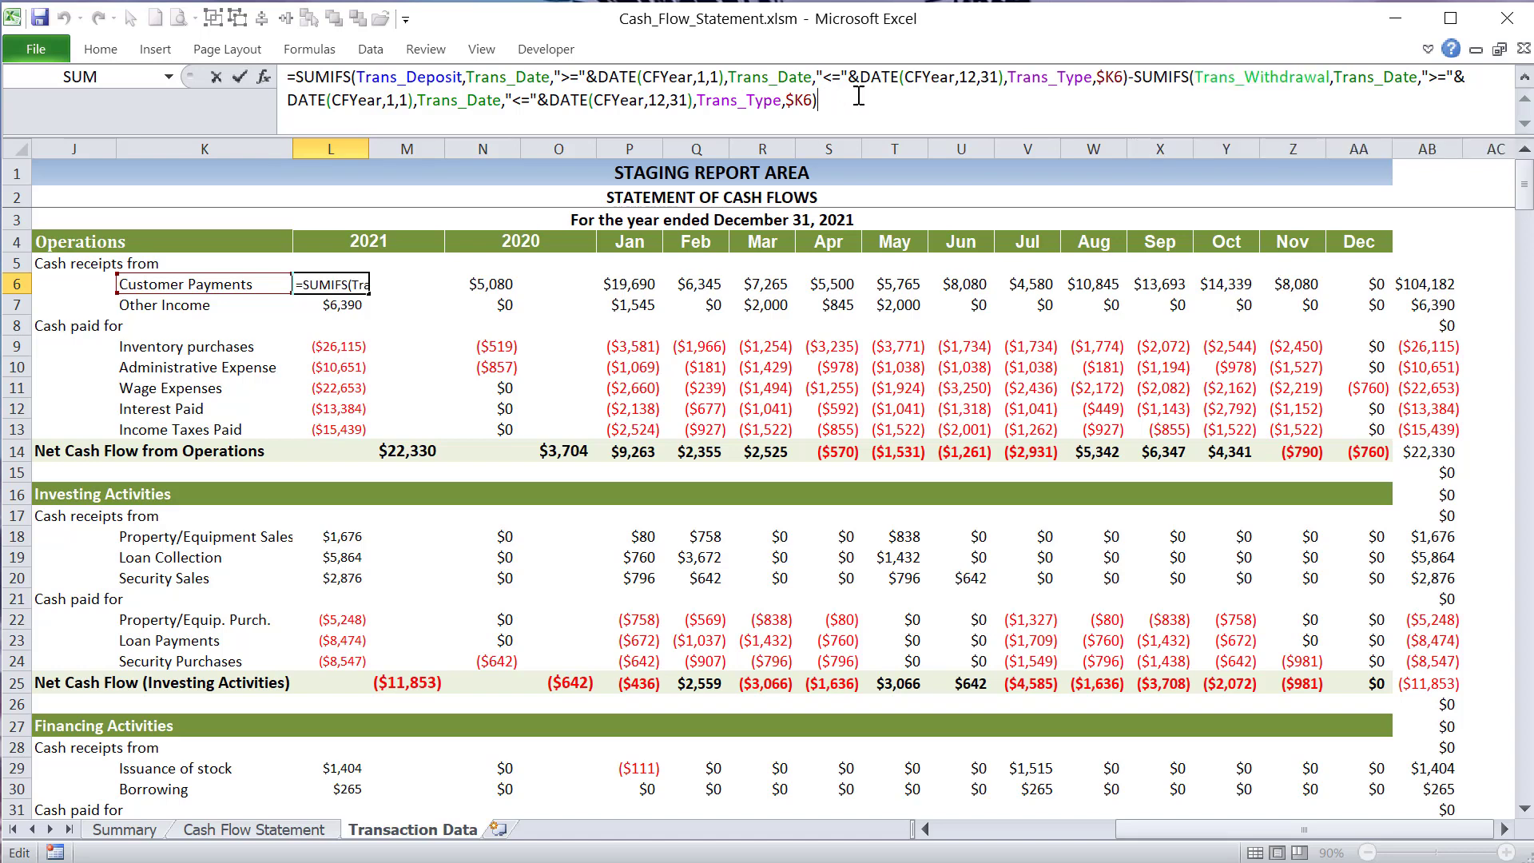
pyautogui.press('Return')
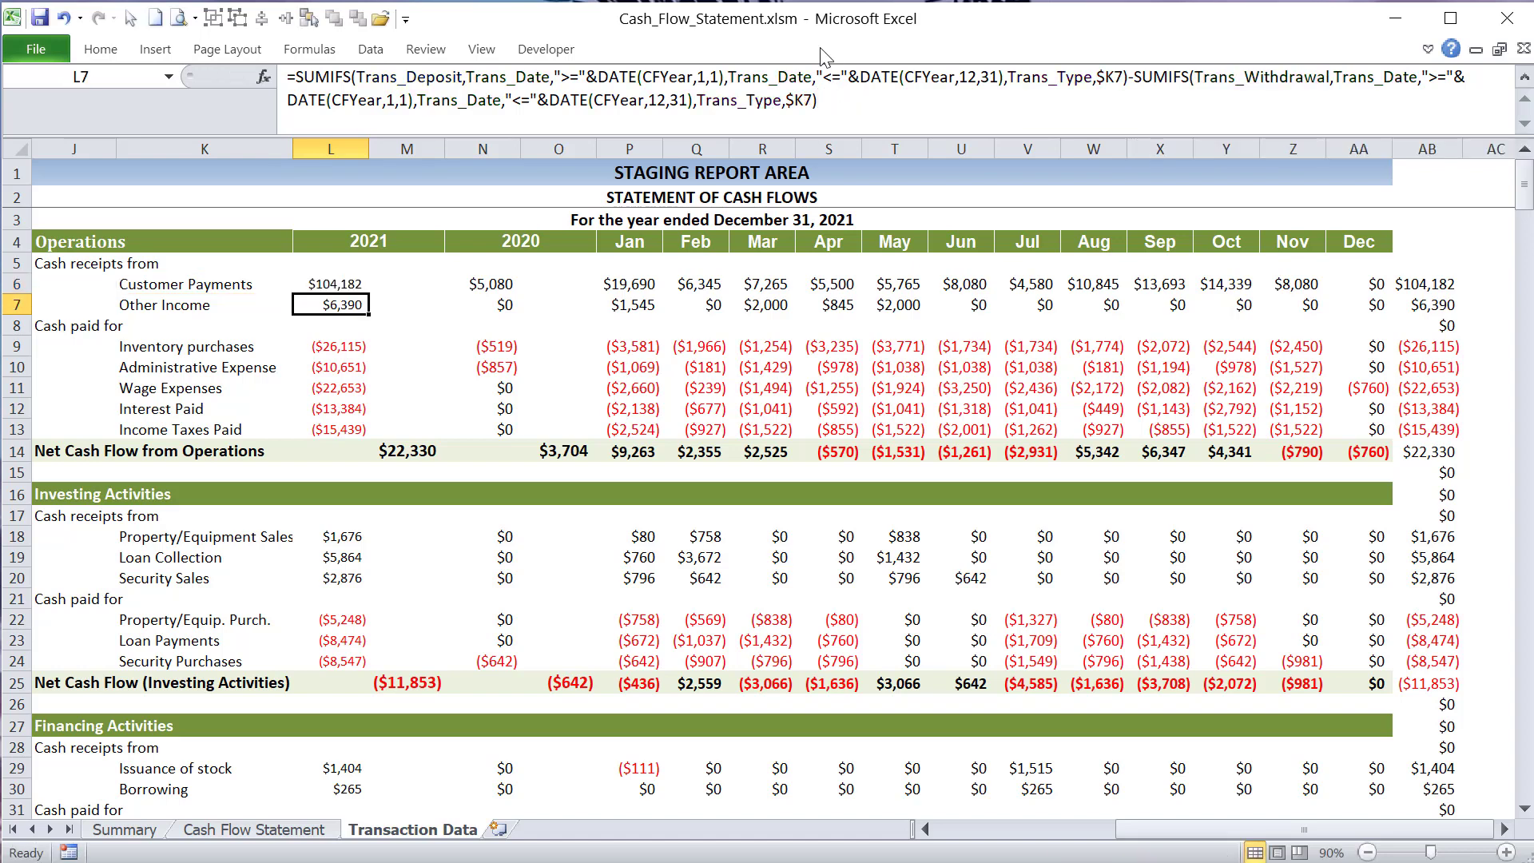
# - Compare the 2021 formulas for Customer Payments, Other Income and the cash paid amounts in L9:L13
pyautogui.click(353, 283)
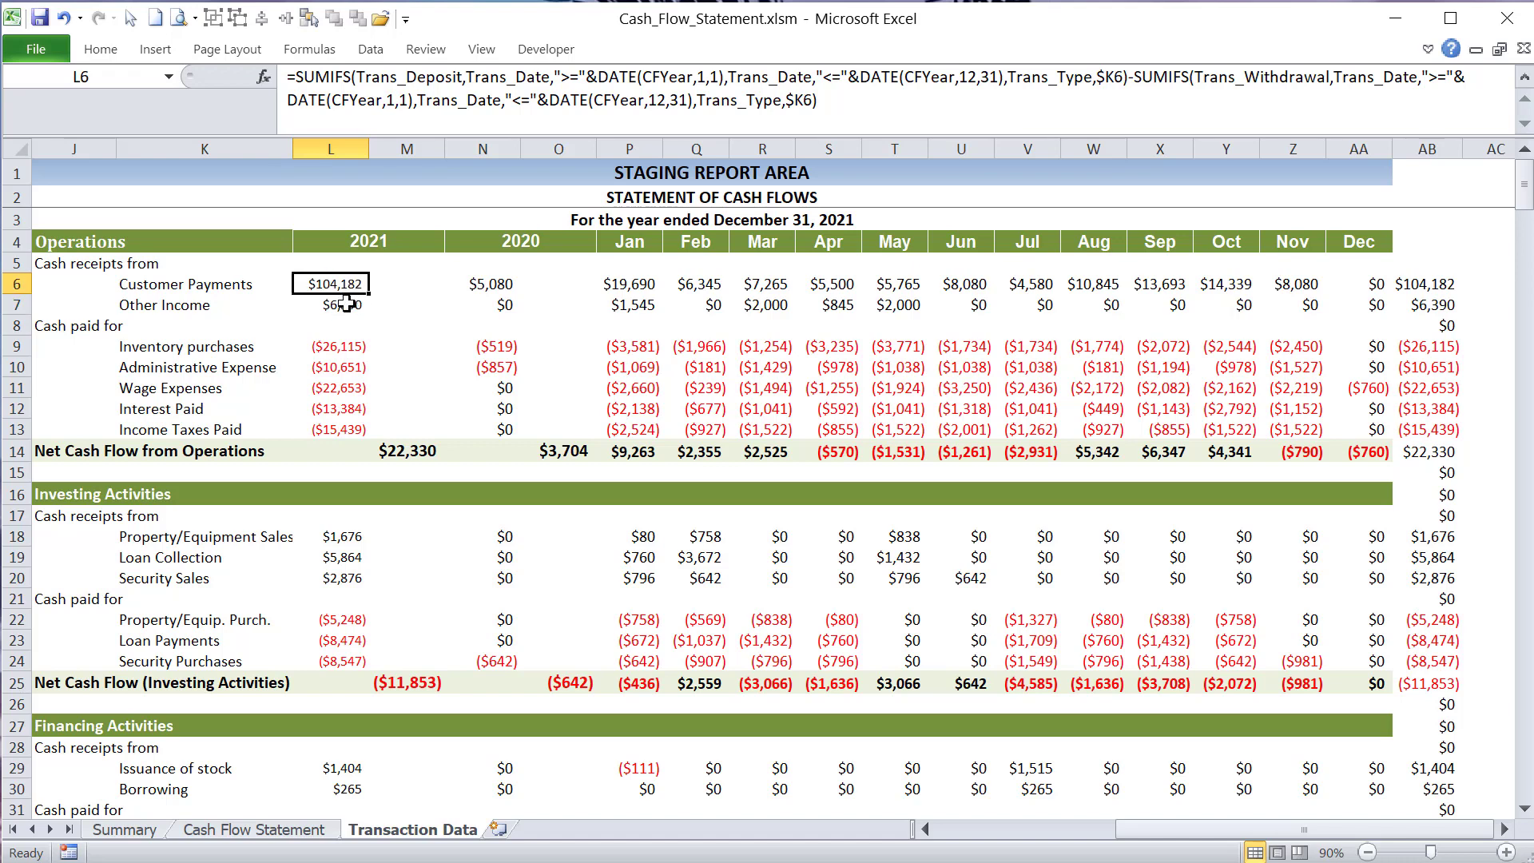
pyautogui.click(346, 303)
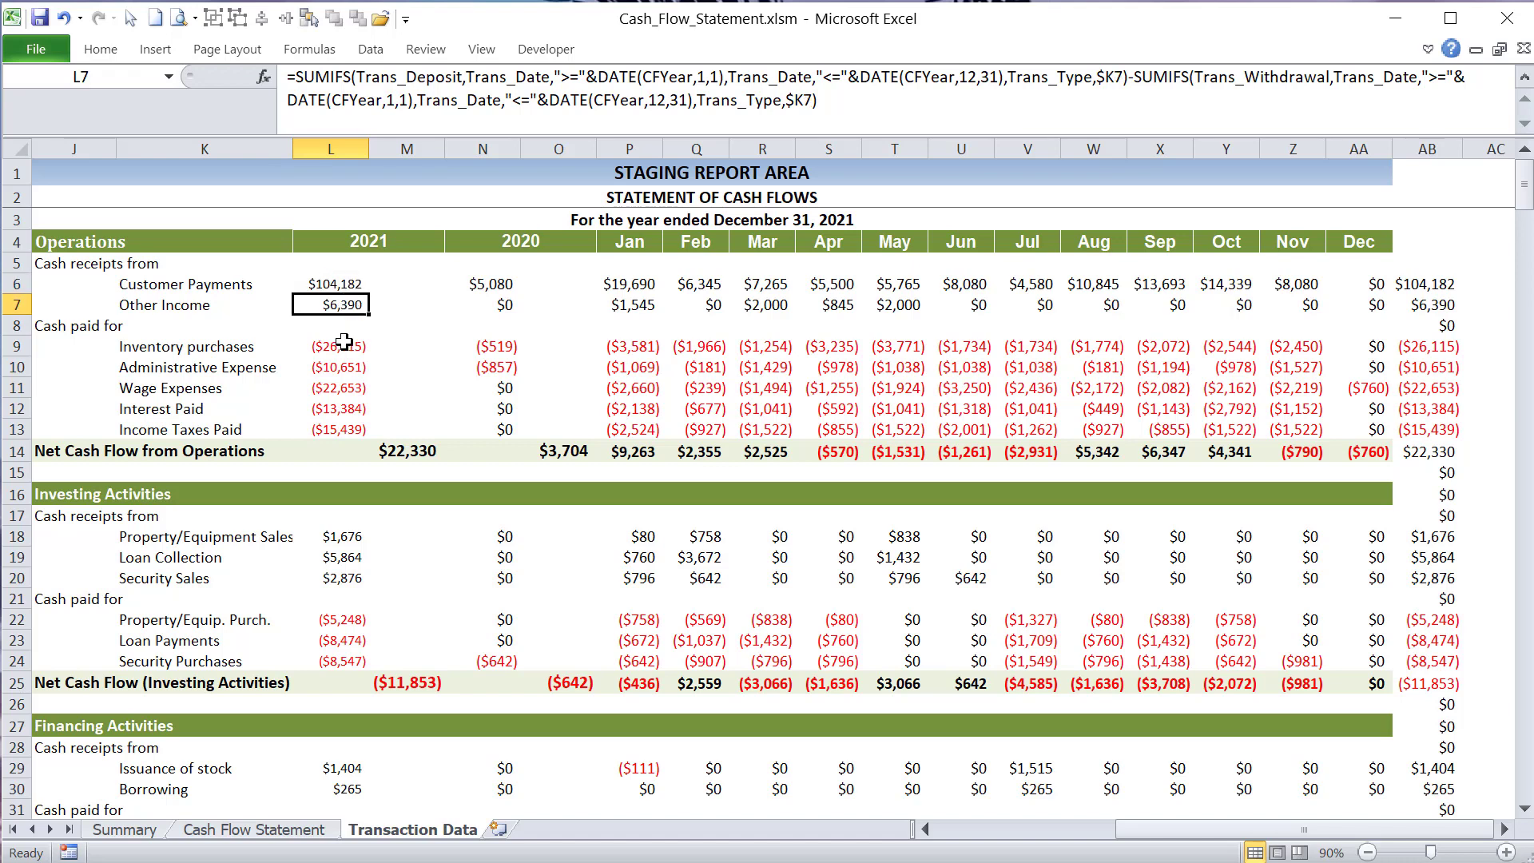
pyautogui.moveTo(345, 346); pyautogui.dragTo(344, 434)
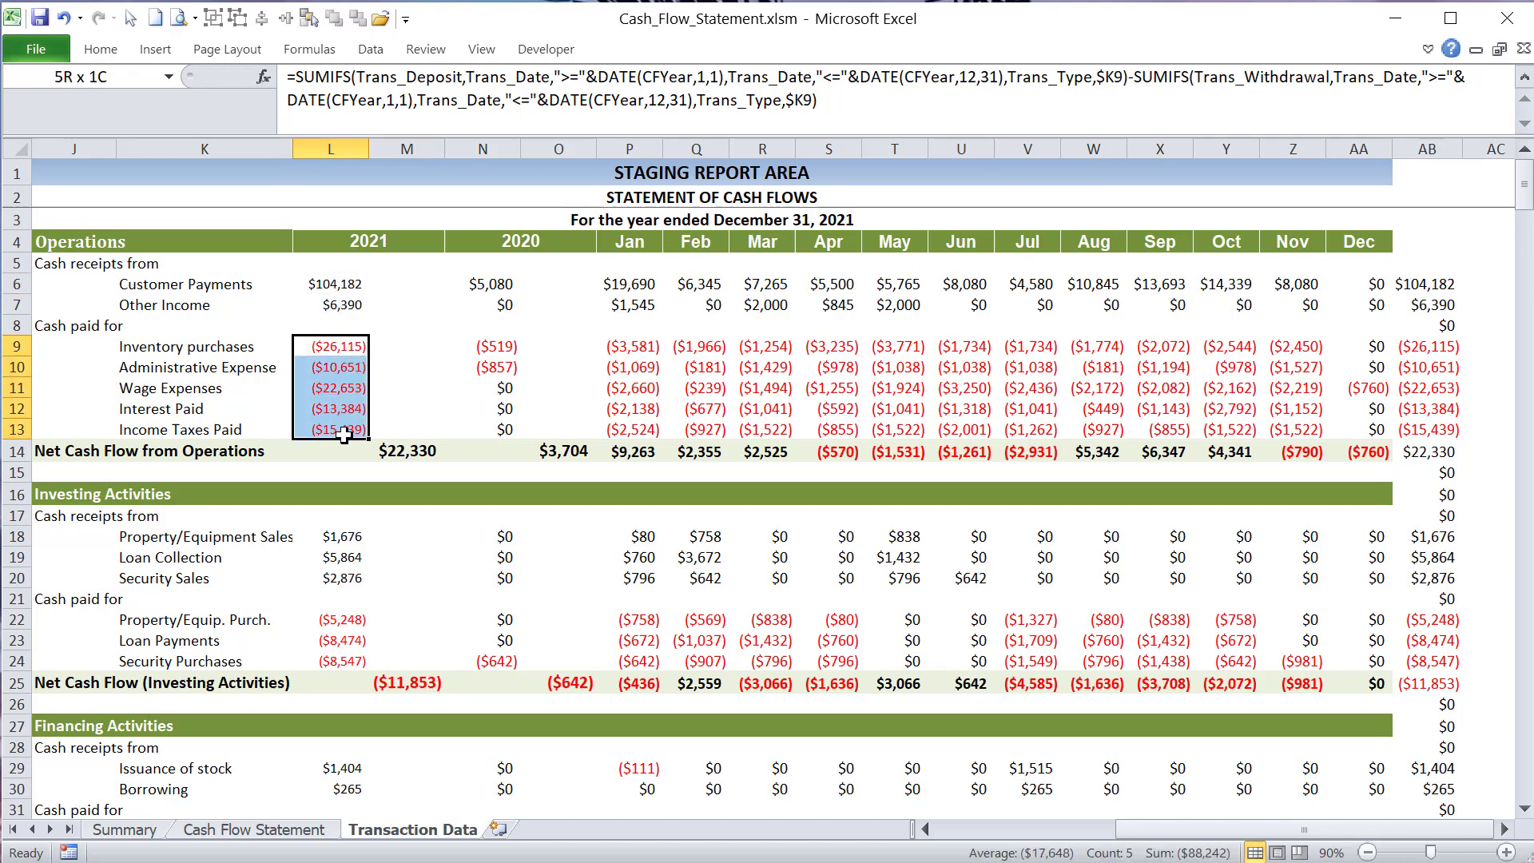
pyautogui.click(320, 345)
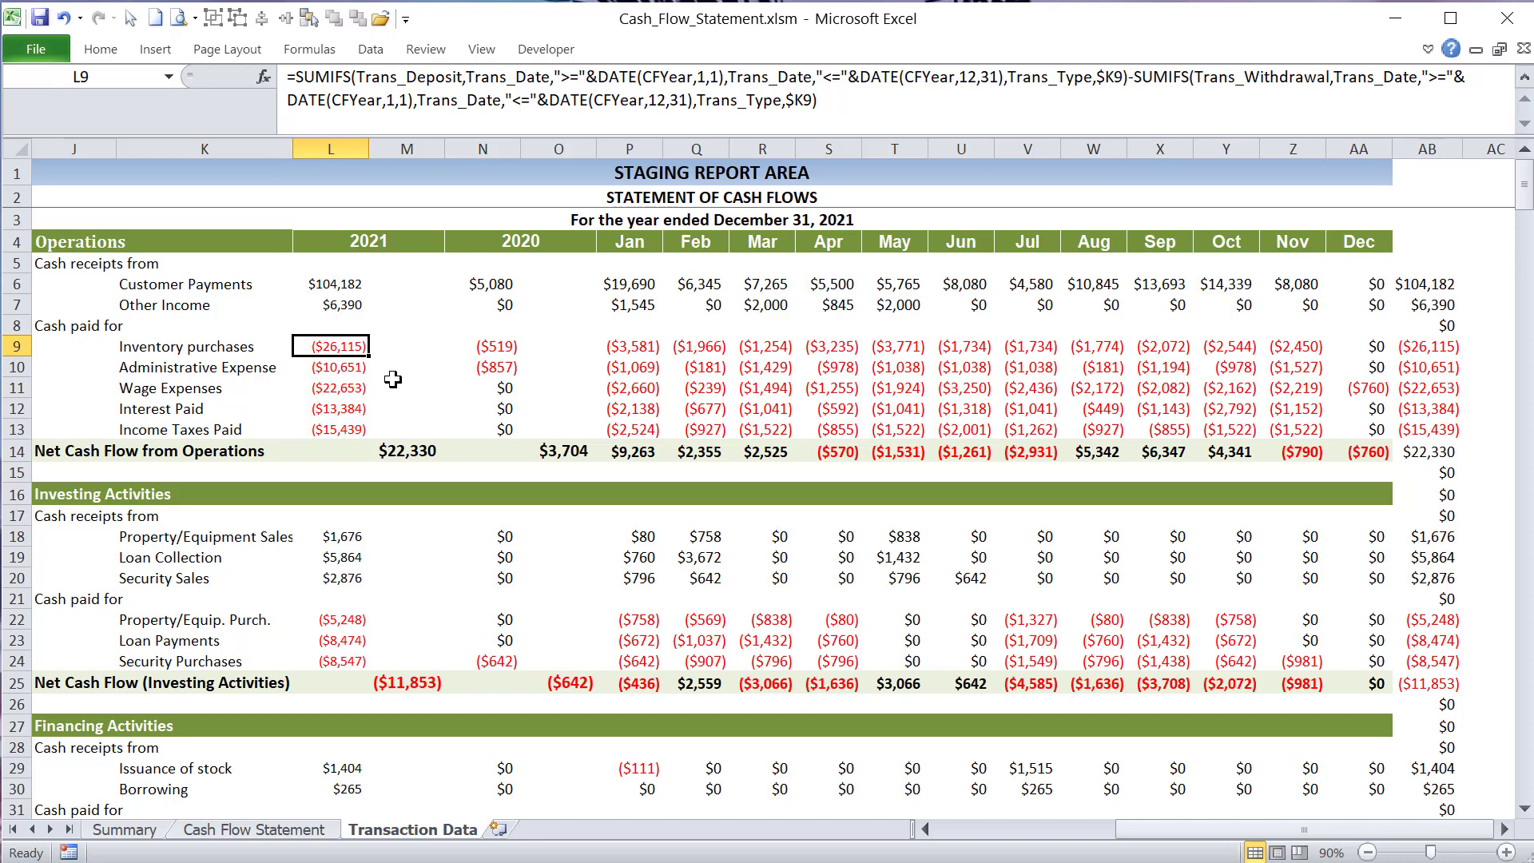
# - Review the Currency format's negative number options for the 2021 Inventory purchases amount in L9, and leave without applying changes
pyautogui.click(101, 49)
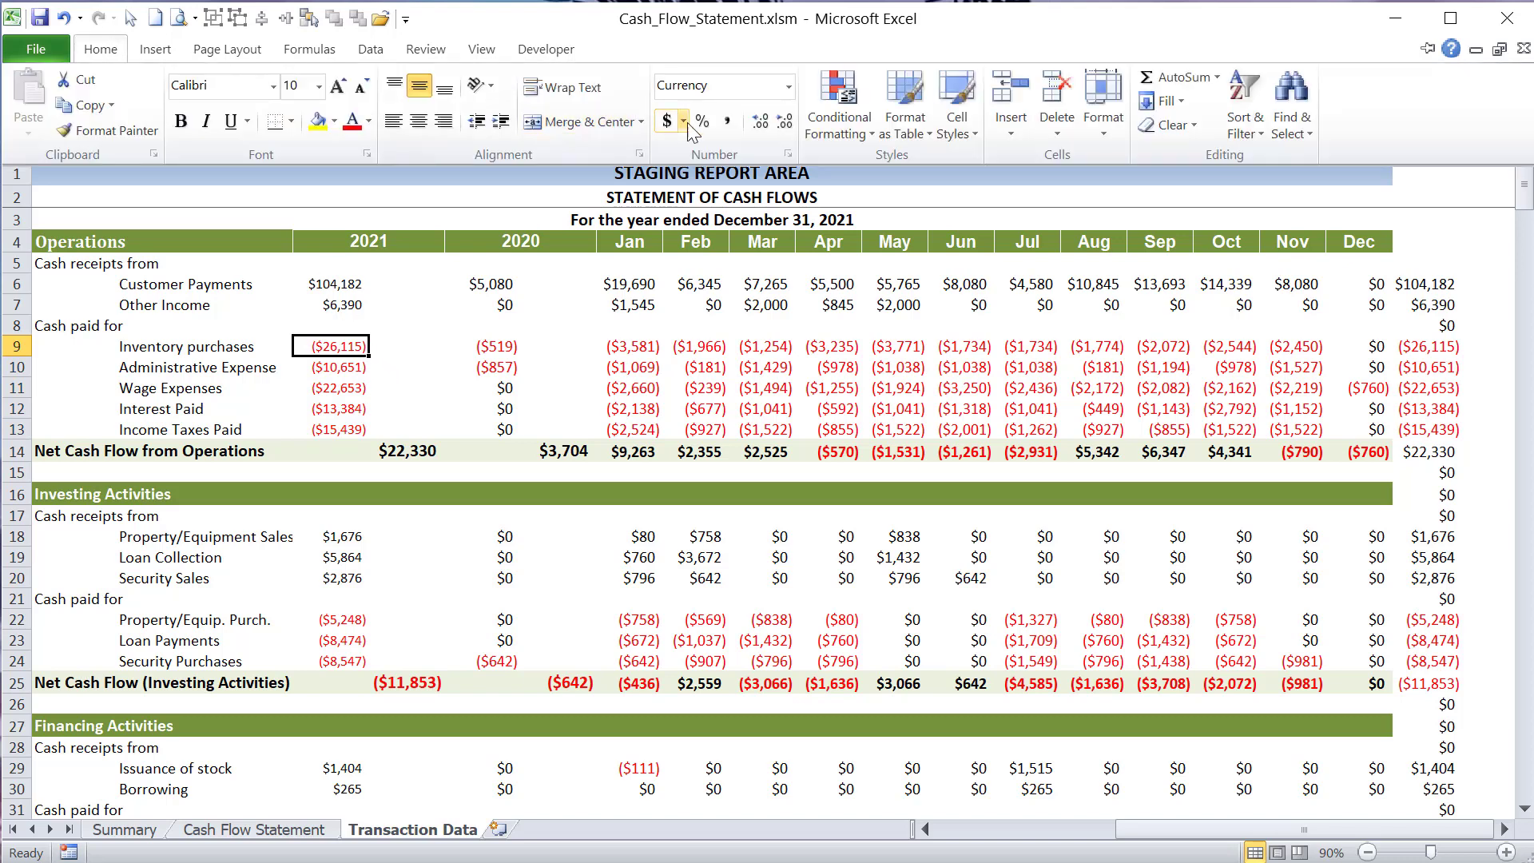
pyautogui.click(790, 86)
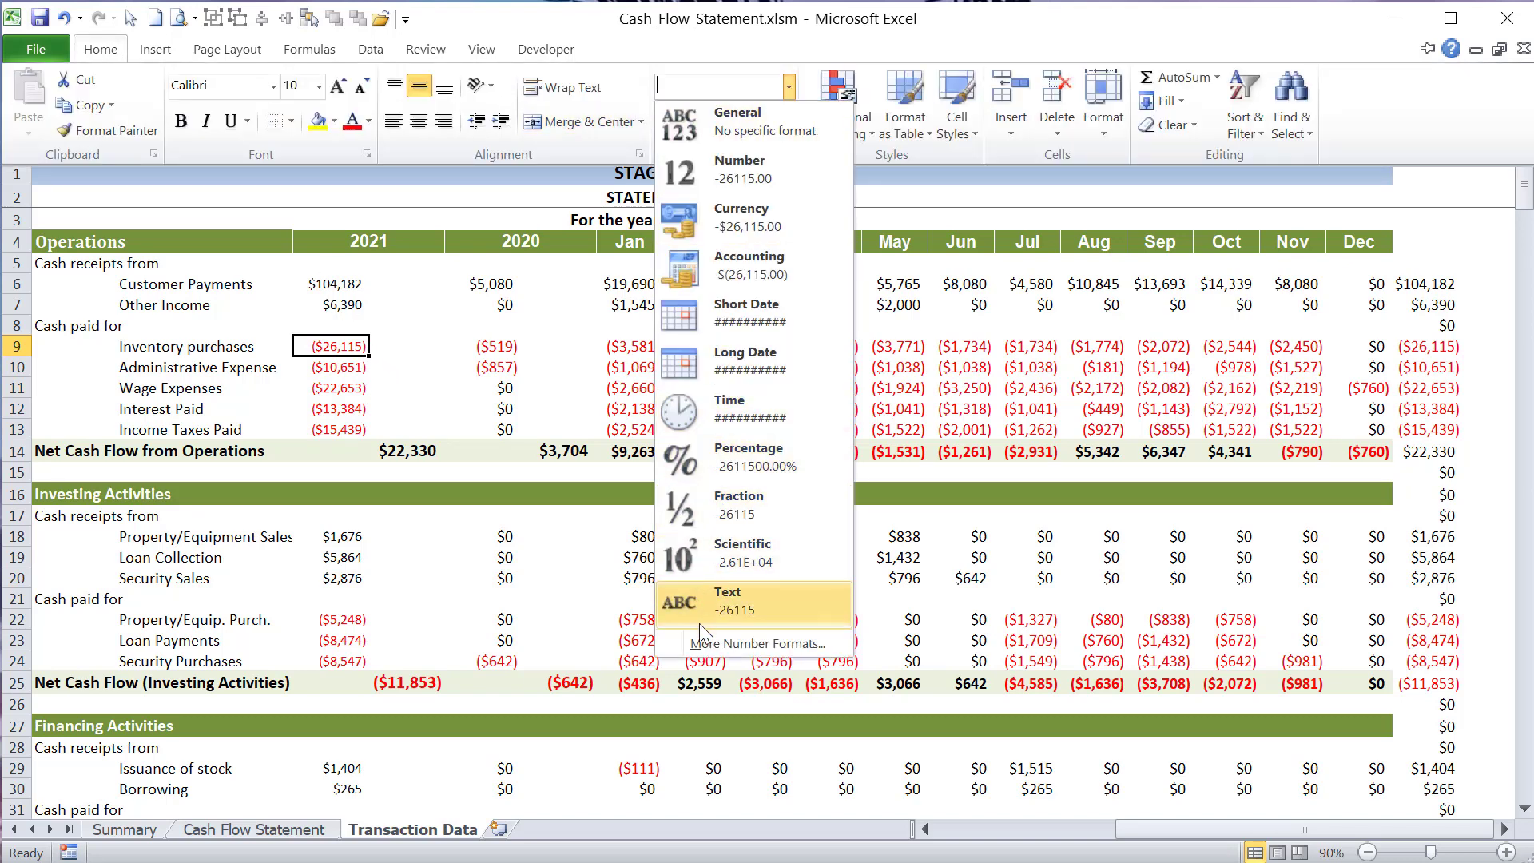
pyautogui.click(700, 643)
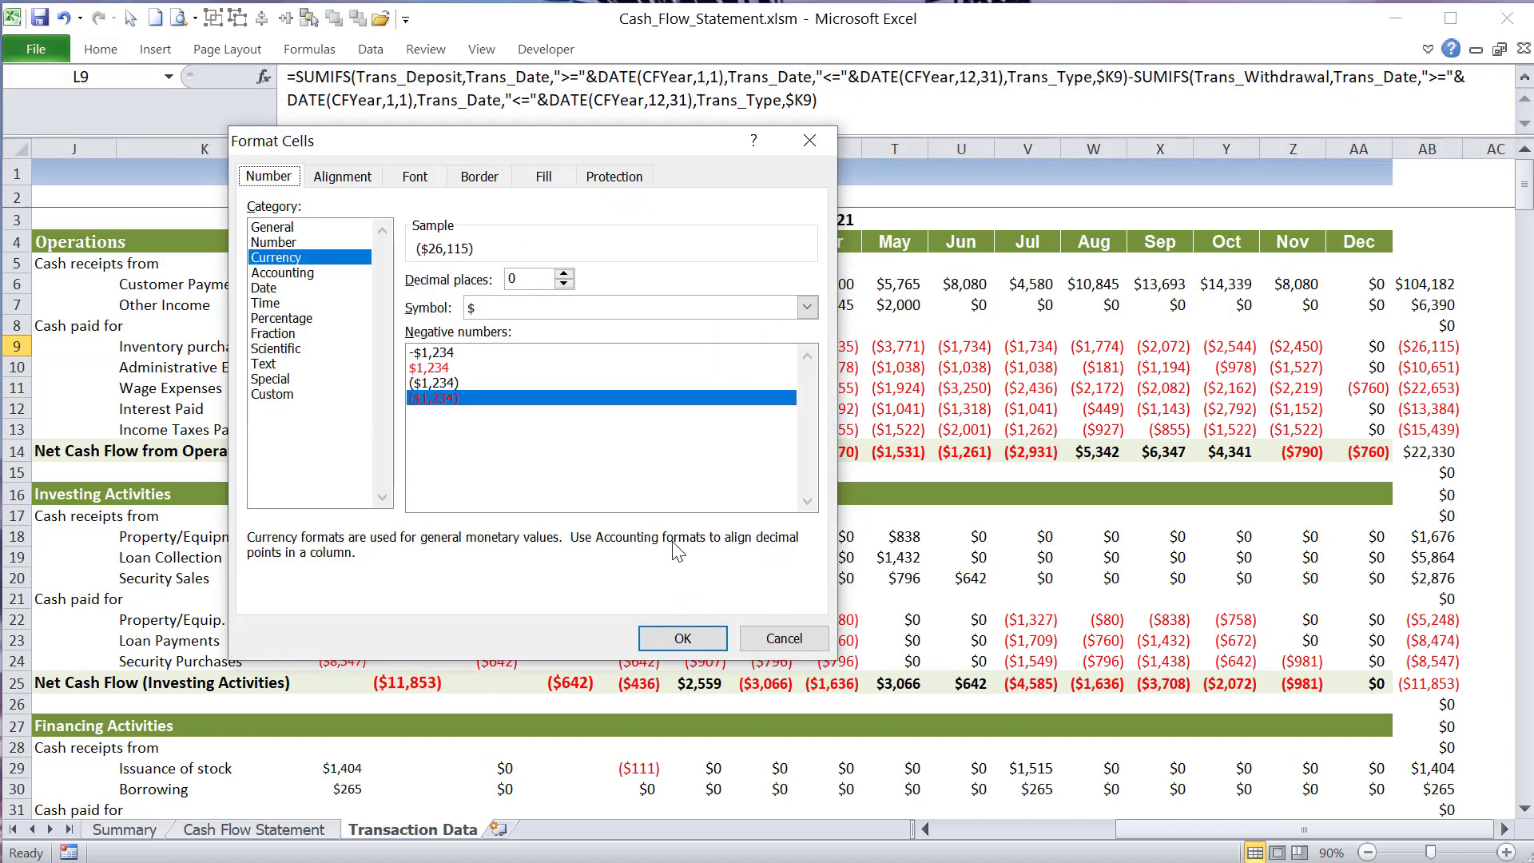
pyautogui.click(511, 385)
pyautogui.click(452, 398)
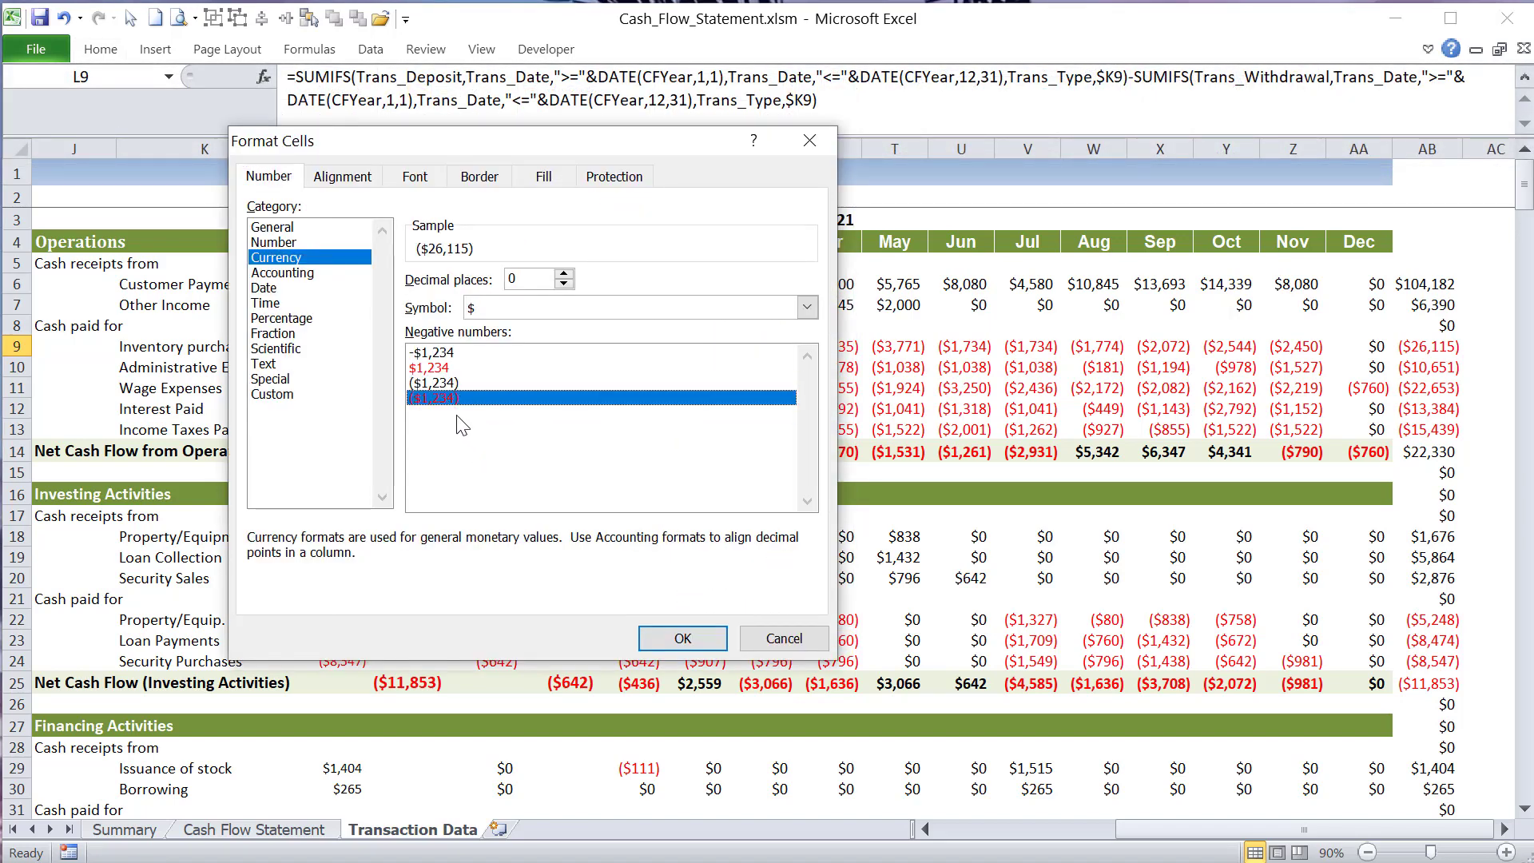
pyautogui.click(449, 383)
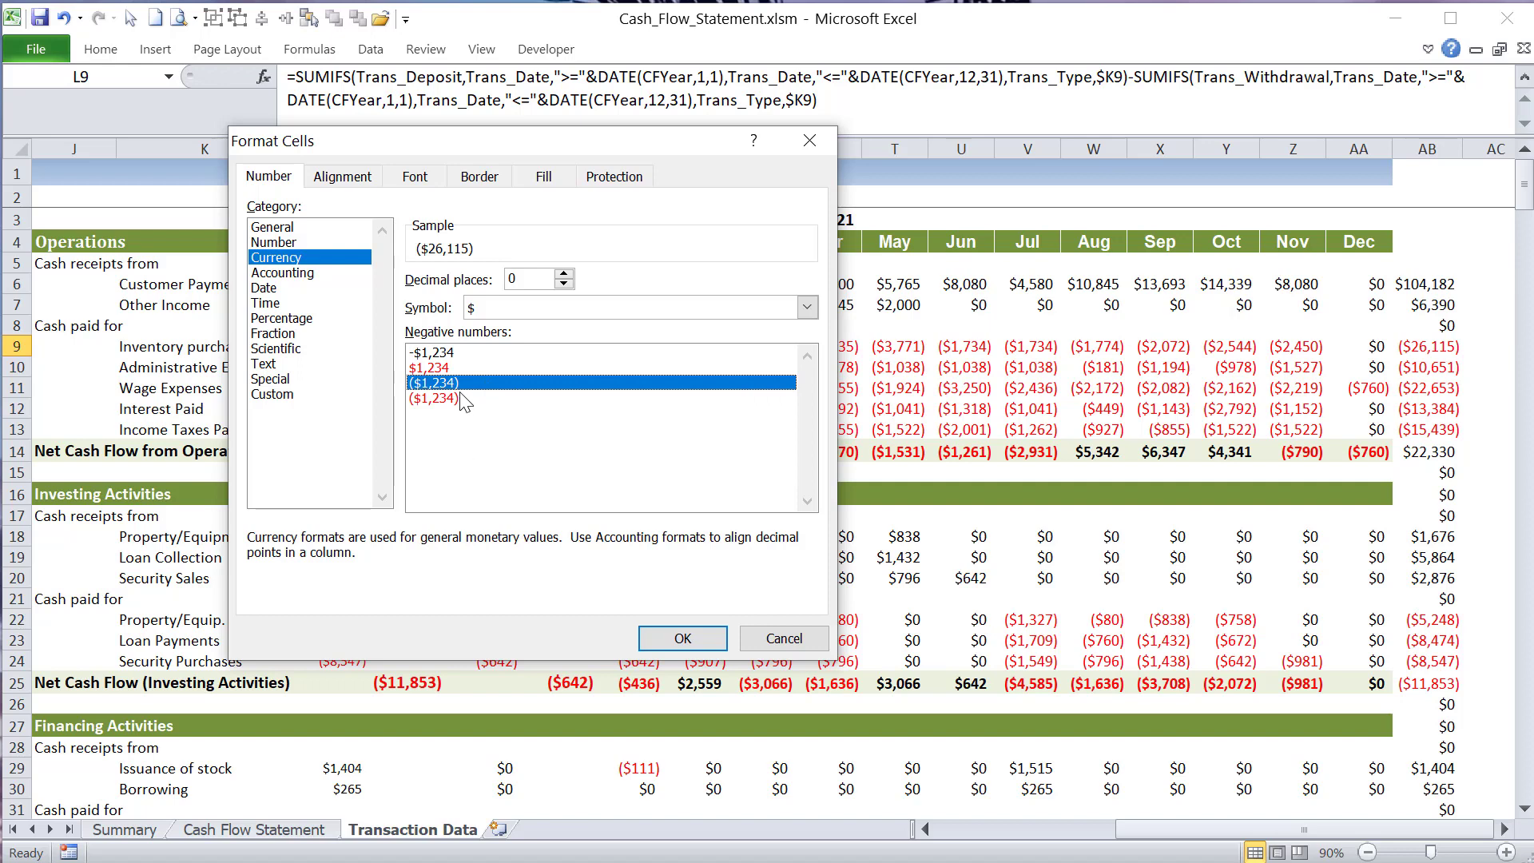
pyautogui.click(476, 367)
pyautogui.click(466, 383)
pyautogui.click(462, 398)
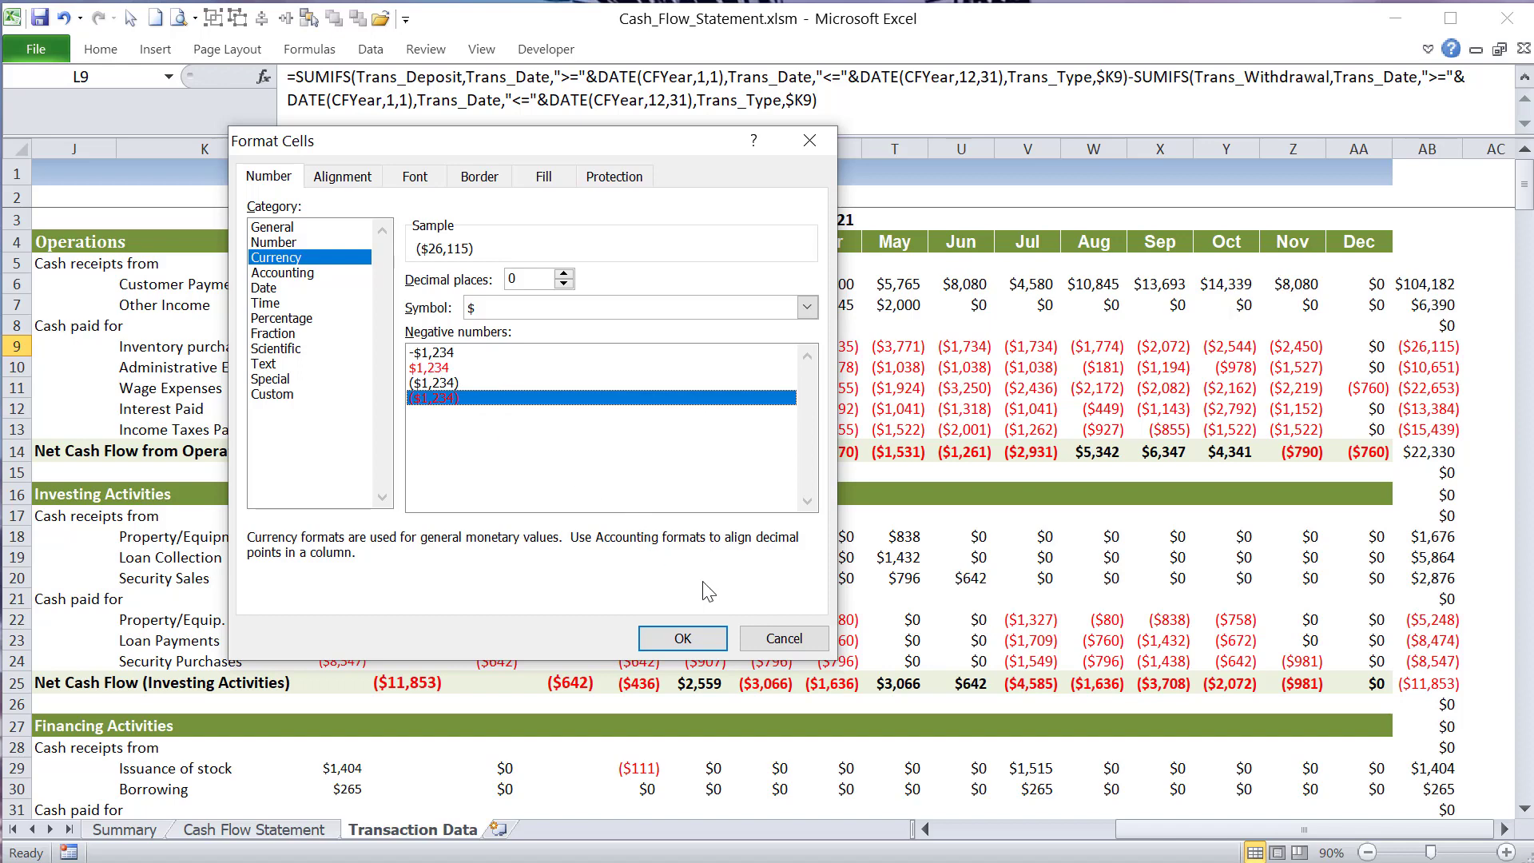
pyautogui.click(777, 640)
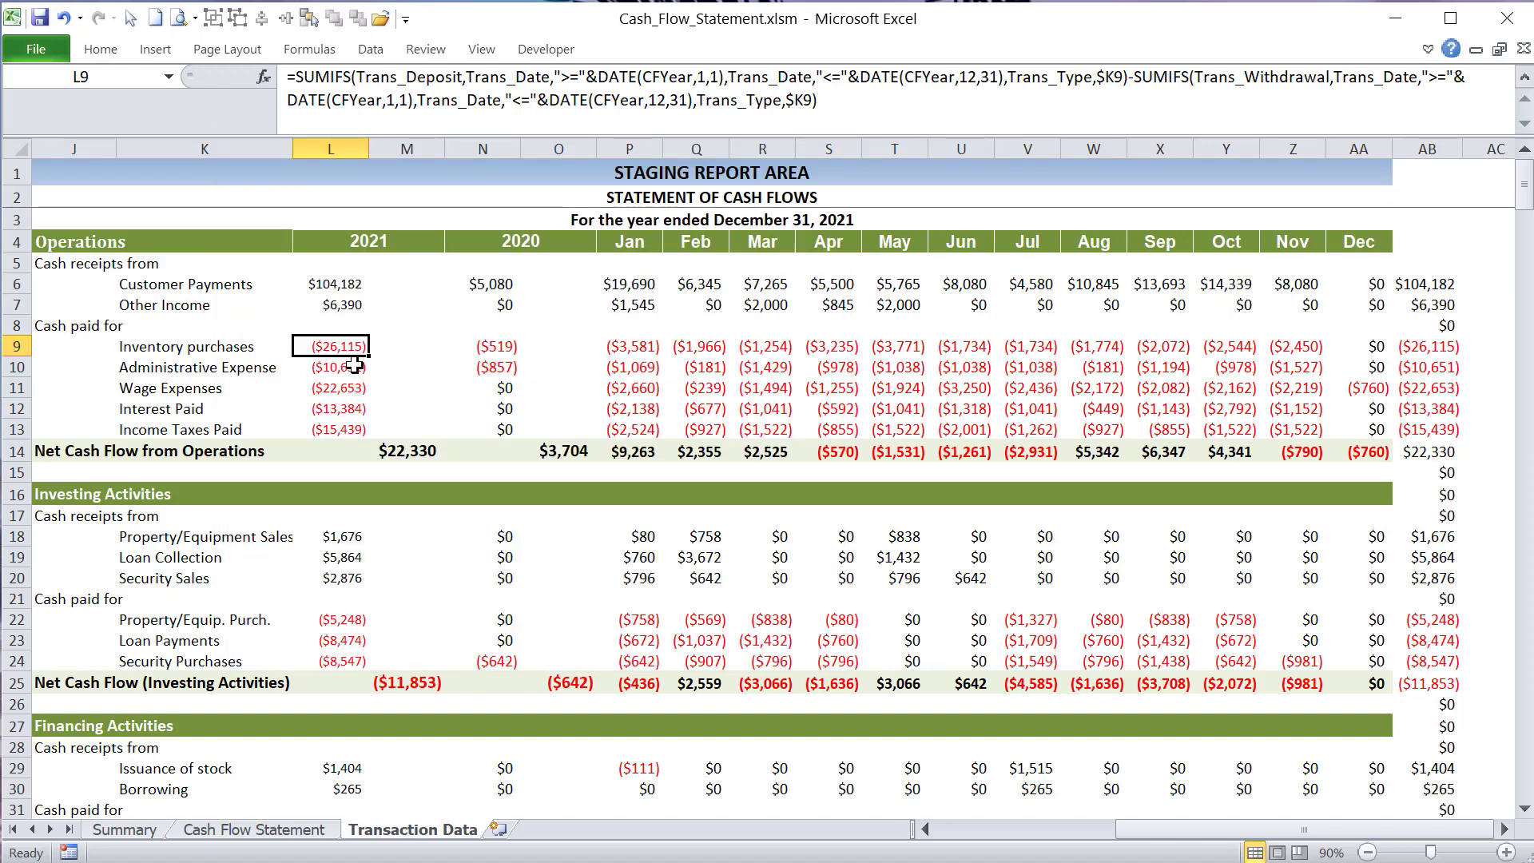
# - Examine the 2021 Net Cash Flow from Operations formula in M14 and highlight the L6:L13 amounts it sums
pyautogui.moveTo(321, 346); pyautogui.dragTo(318, 424)
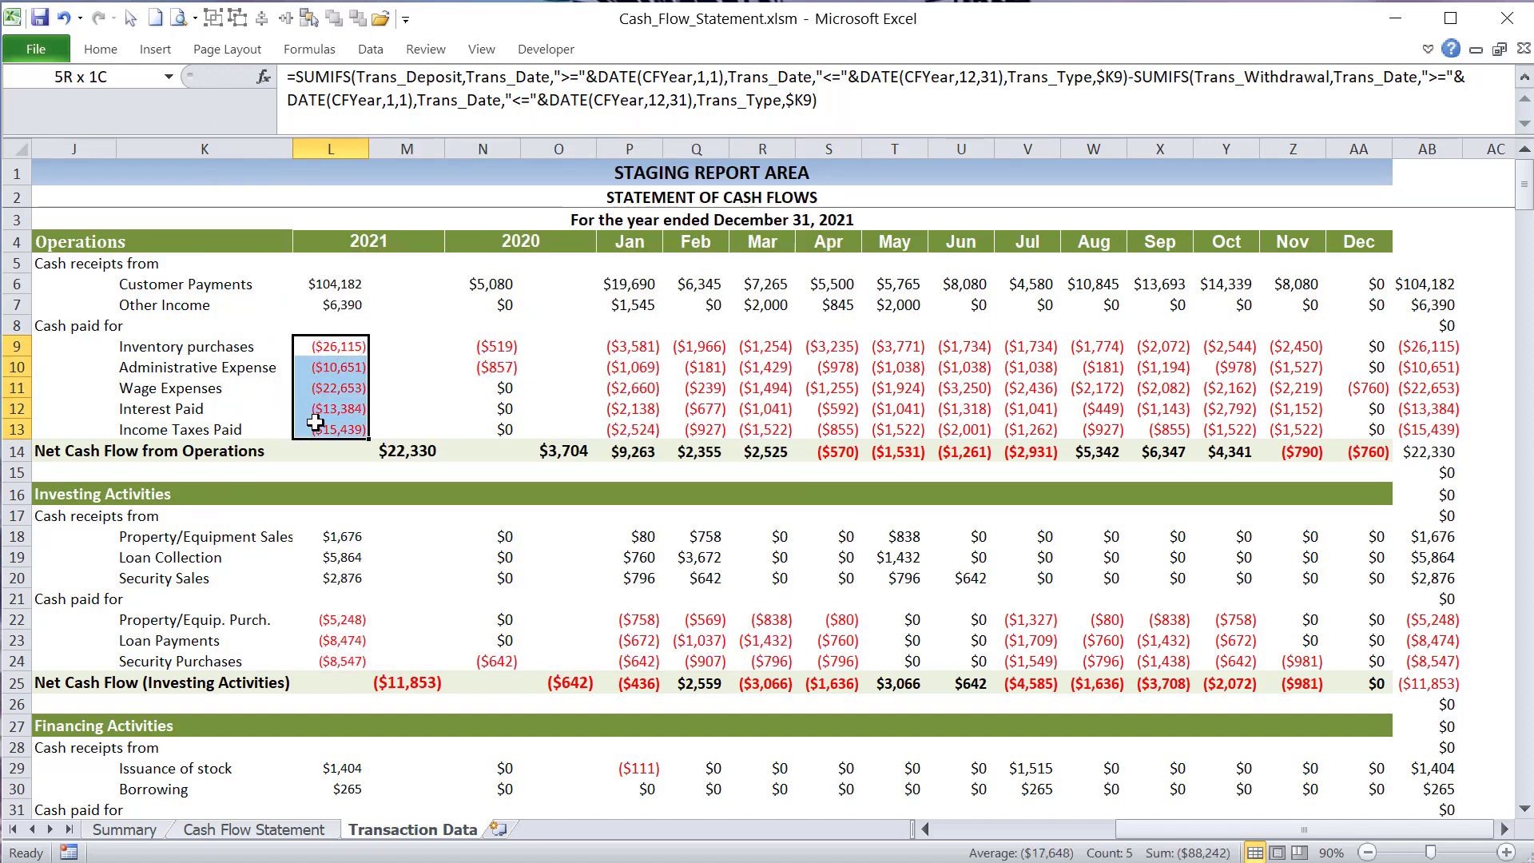
pyautogui.click(434, 451)
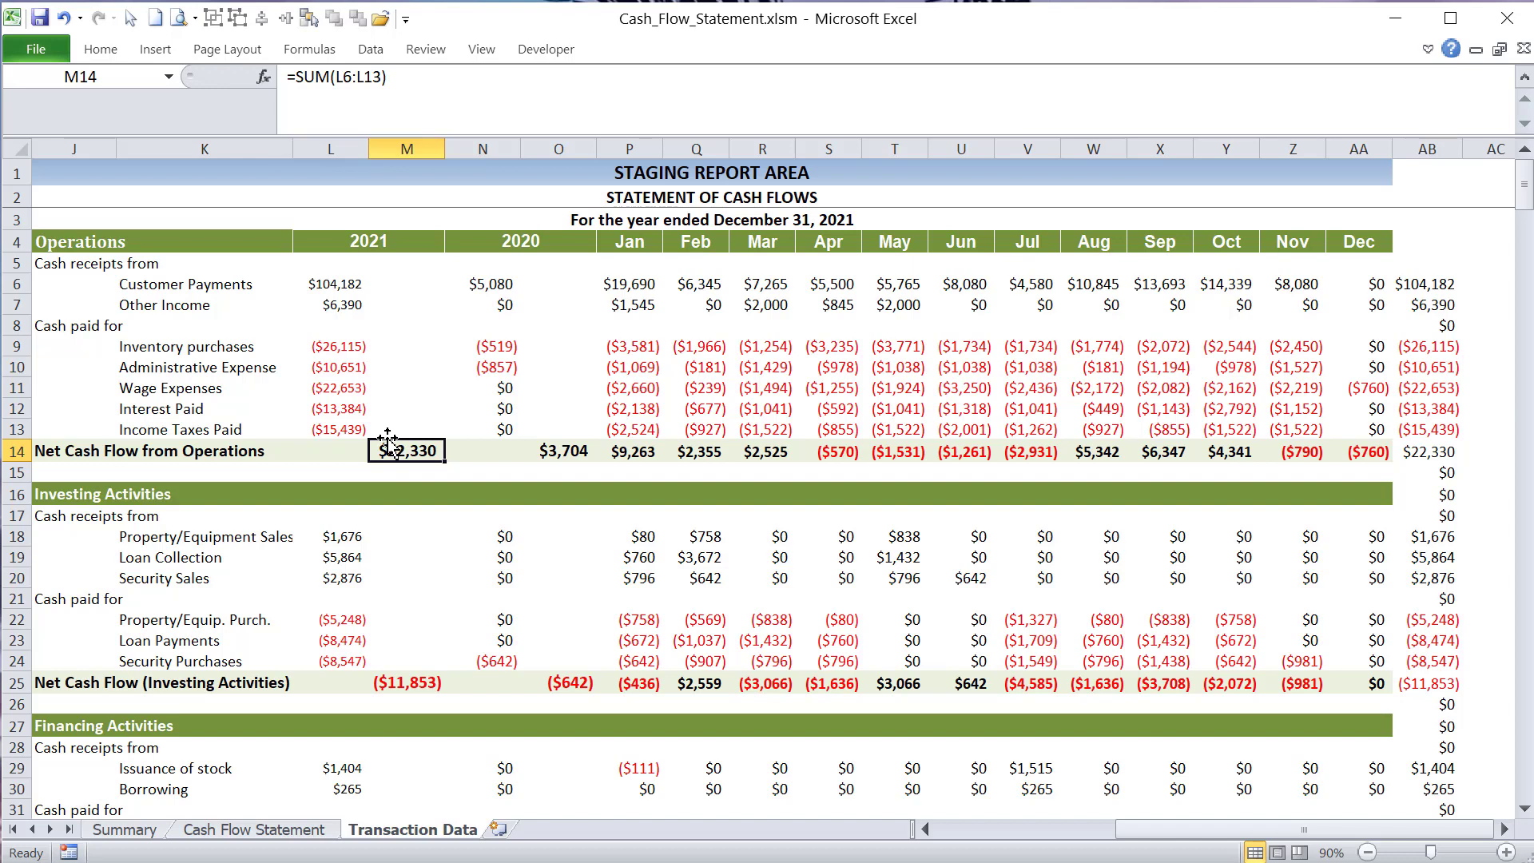
pyautogui.moveTo(336, 284); pyautogui.dragTo(332, 428)
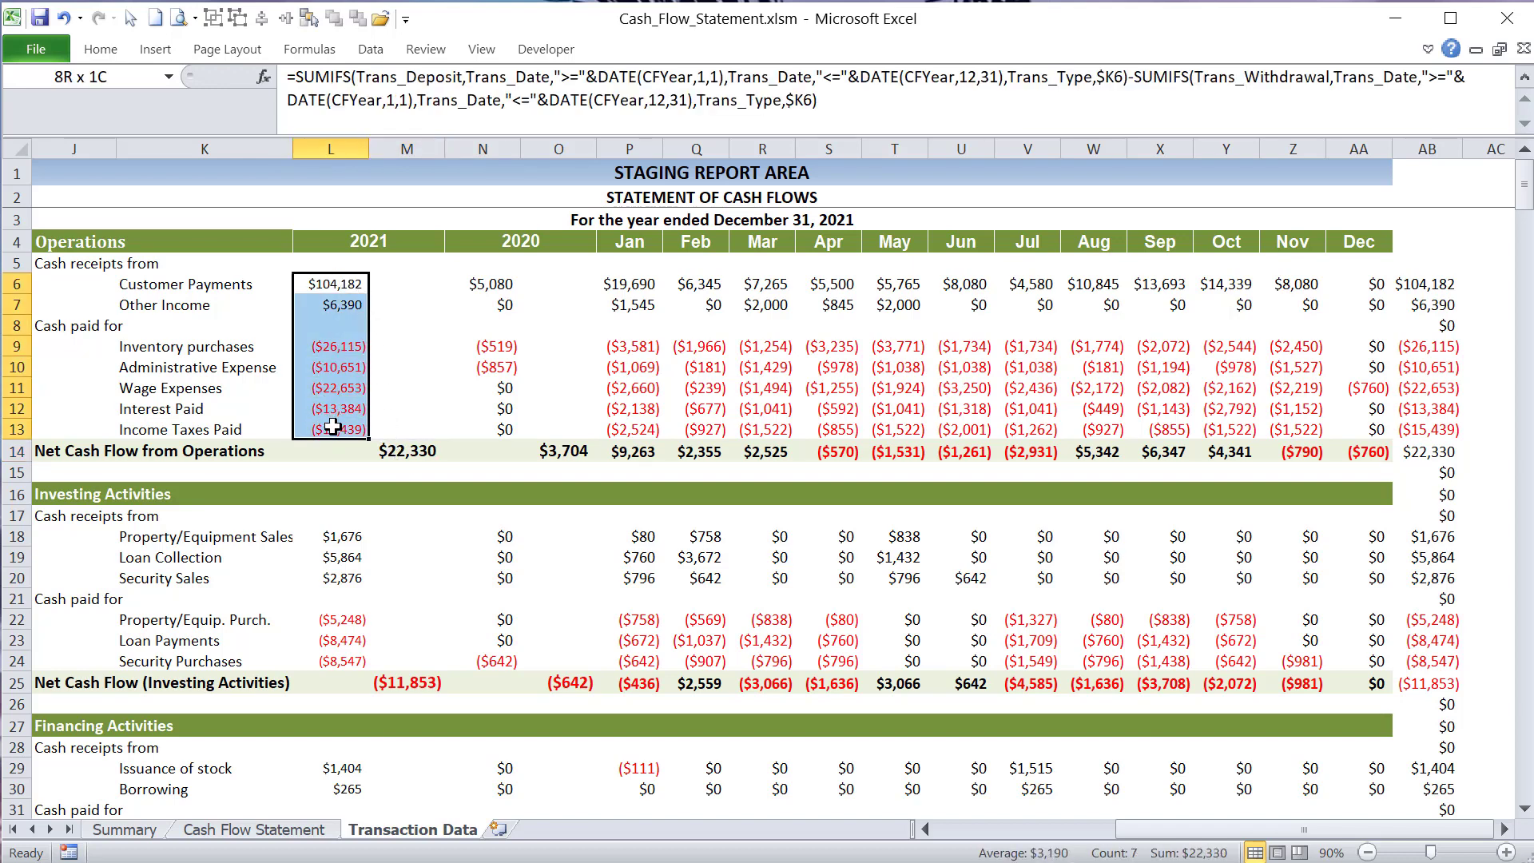
pyautogui.click(399, 450)
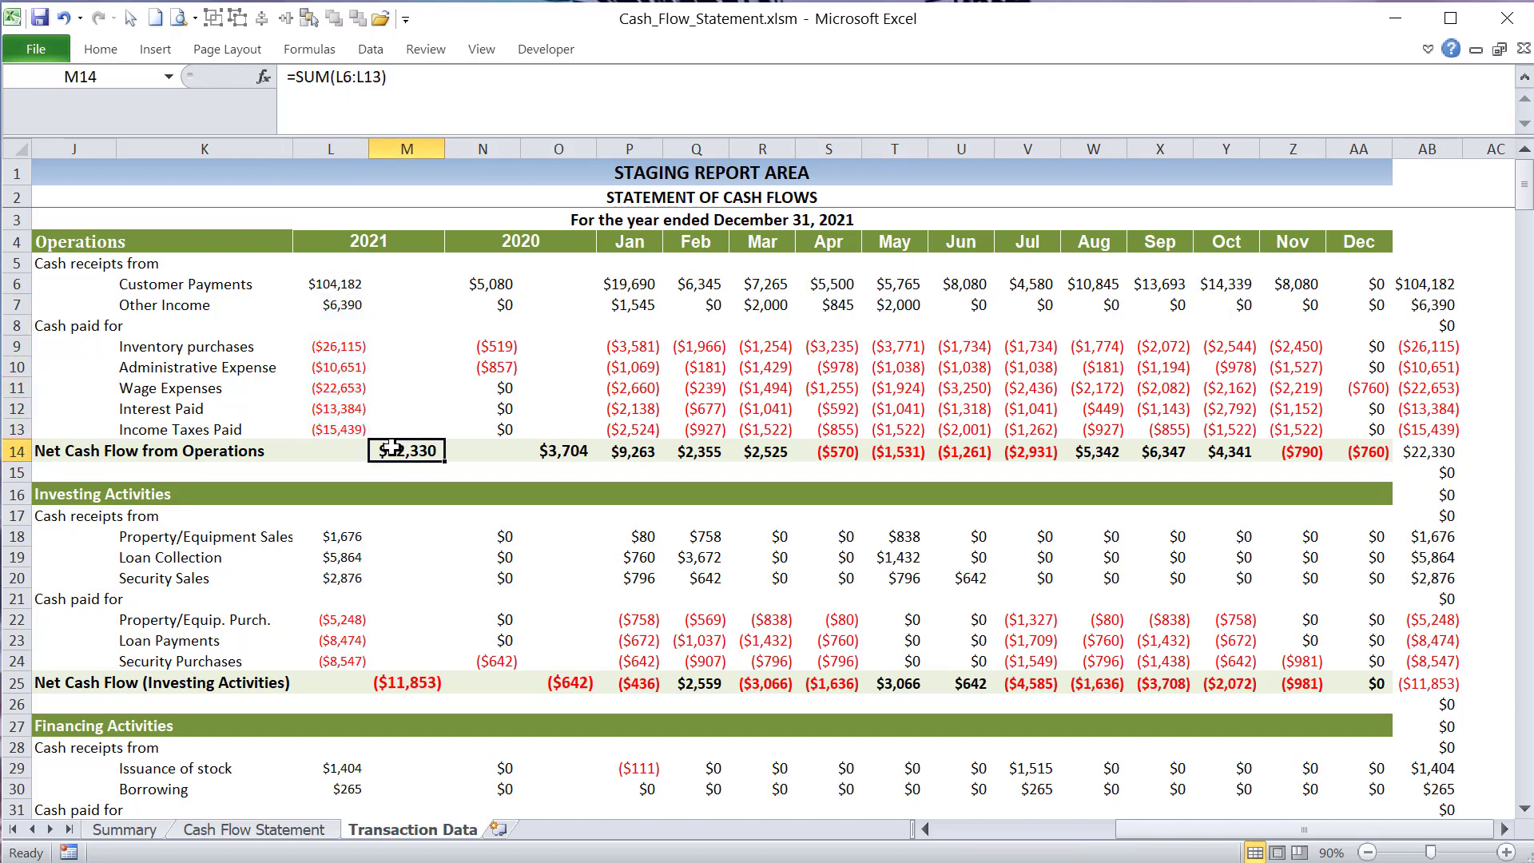
# - Highlight the 2021 investing amounts in L18:L24 and show the Net Cash Flow (Investing Activities) formula in M25
pyautogui.moveTo(358, 536); pyautogui.dragTo(354, 659)
pyautogui.click(401, 681)
pyautogui.scroll(-1, 370, 583)
pyautogui.scroll(1, 367, 567)
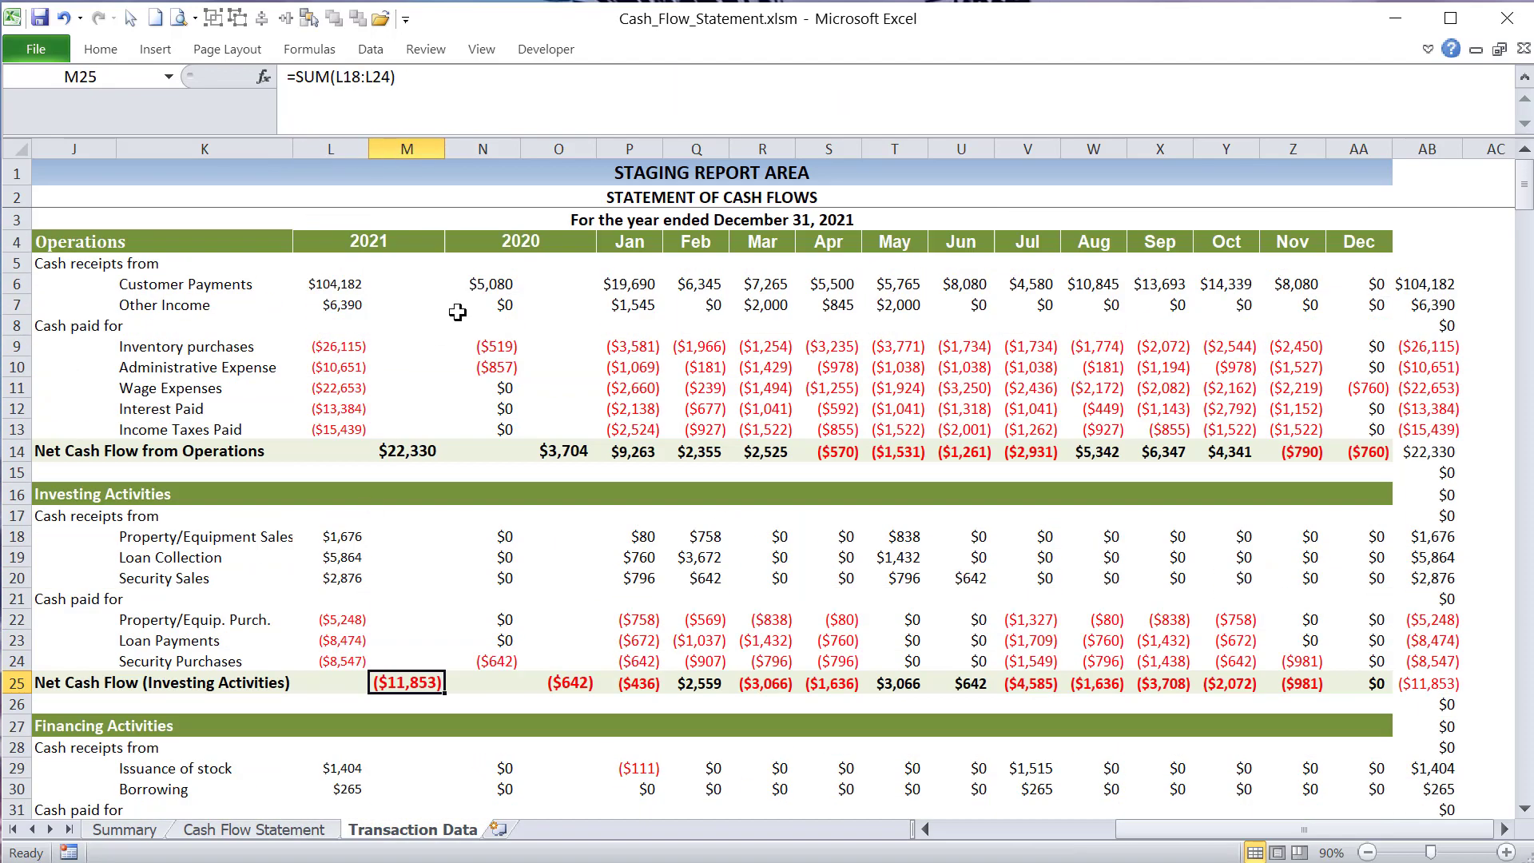
# - Examine the prior-year Customer Payments formula in N6, highlighting its CFYear-1 arguments and the subtracted Trans_Withdrawal SUMIFS
pyautogui.click(488, 283)
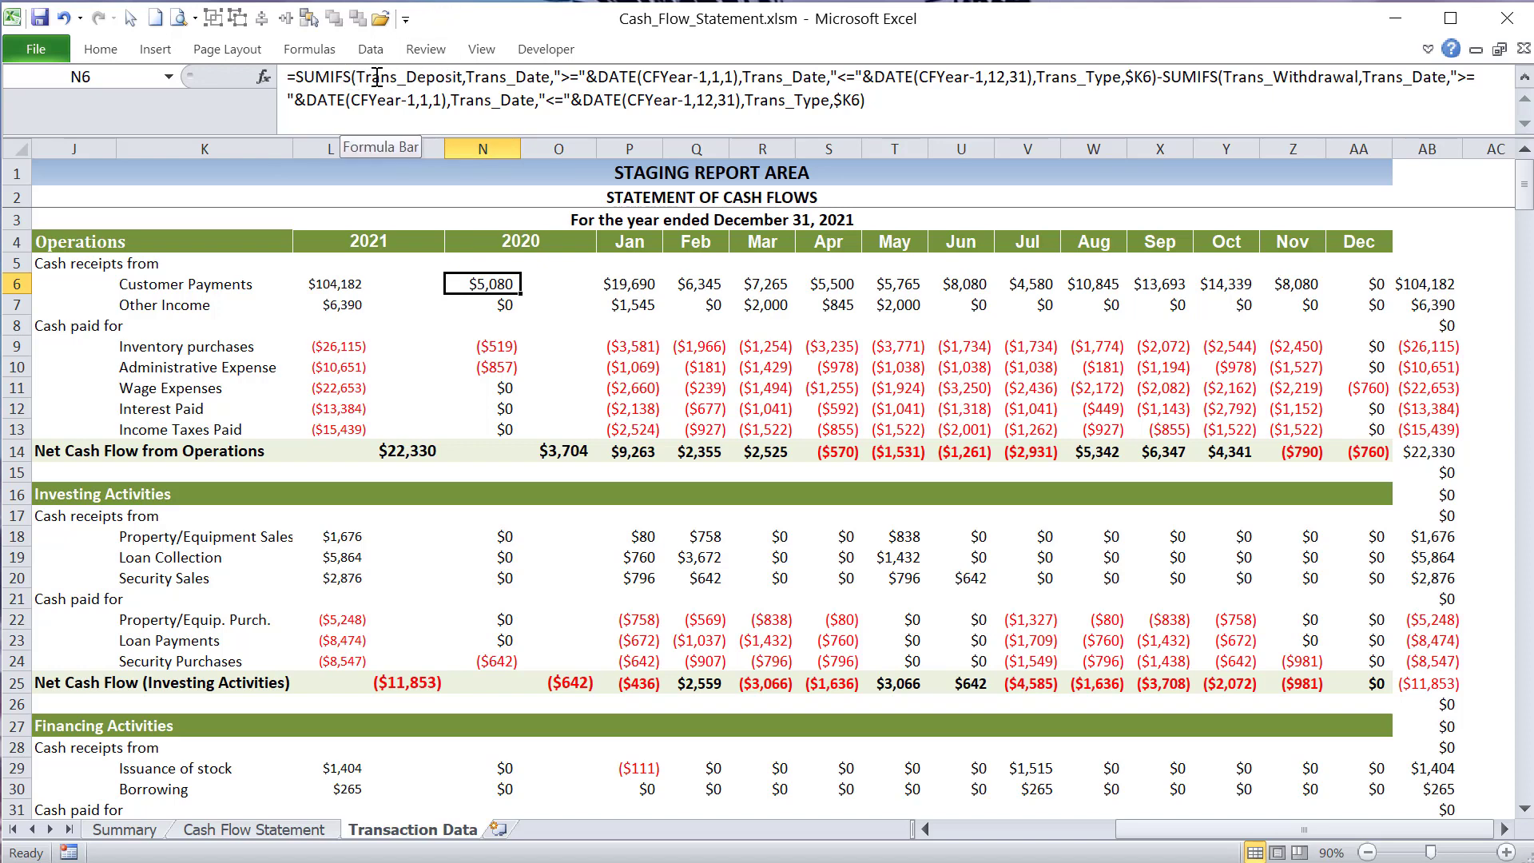
pyautogui.moveTo(367, 77); pyautogui.dragTo(696, 76)
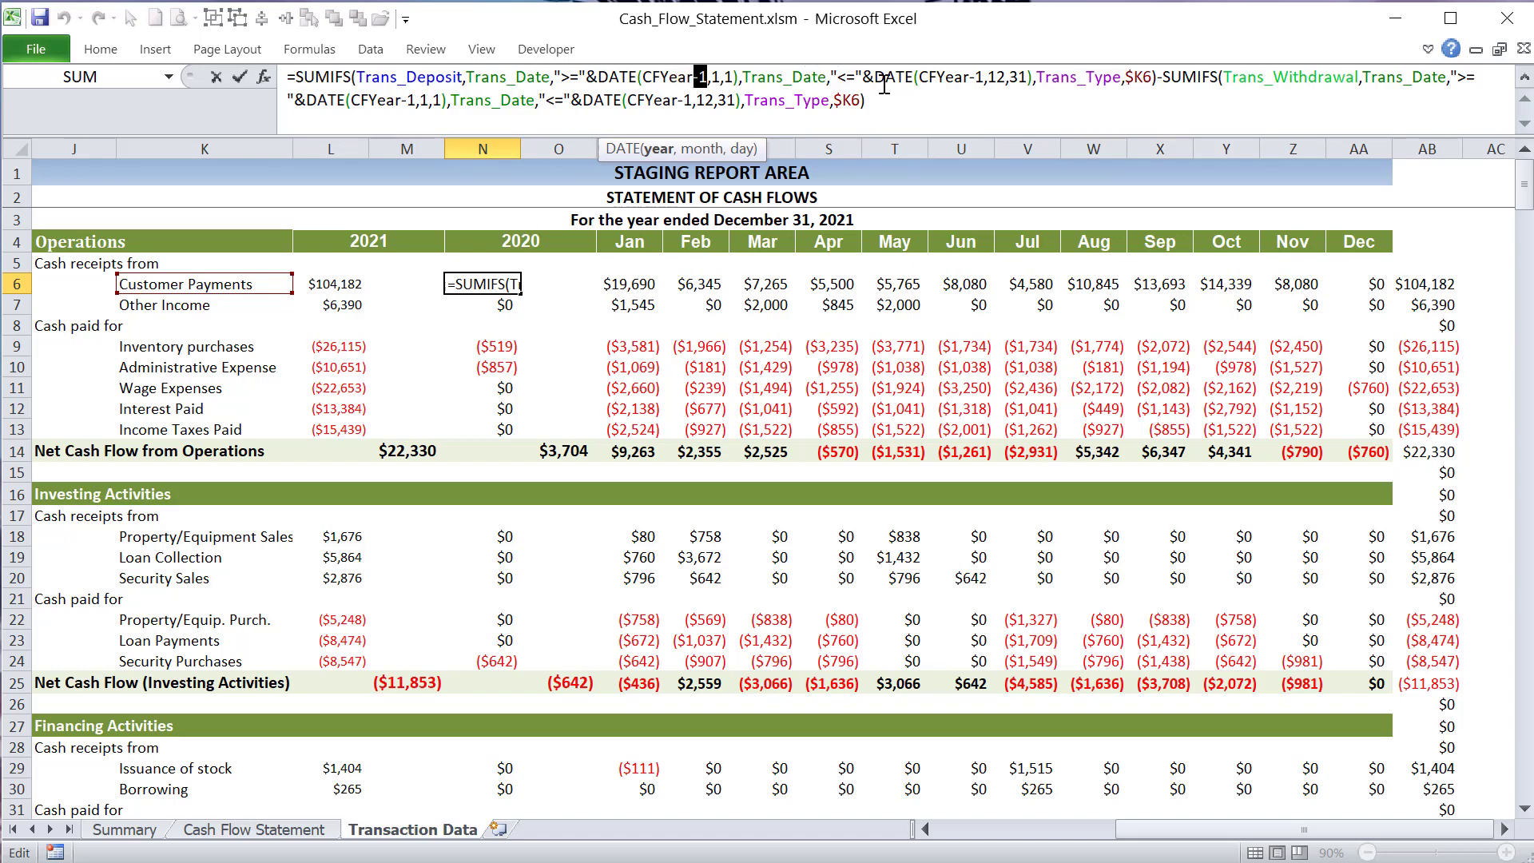
pyautogui.moveTo(936, 77); pyautogui.dragTo(979, 78)
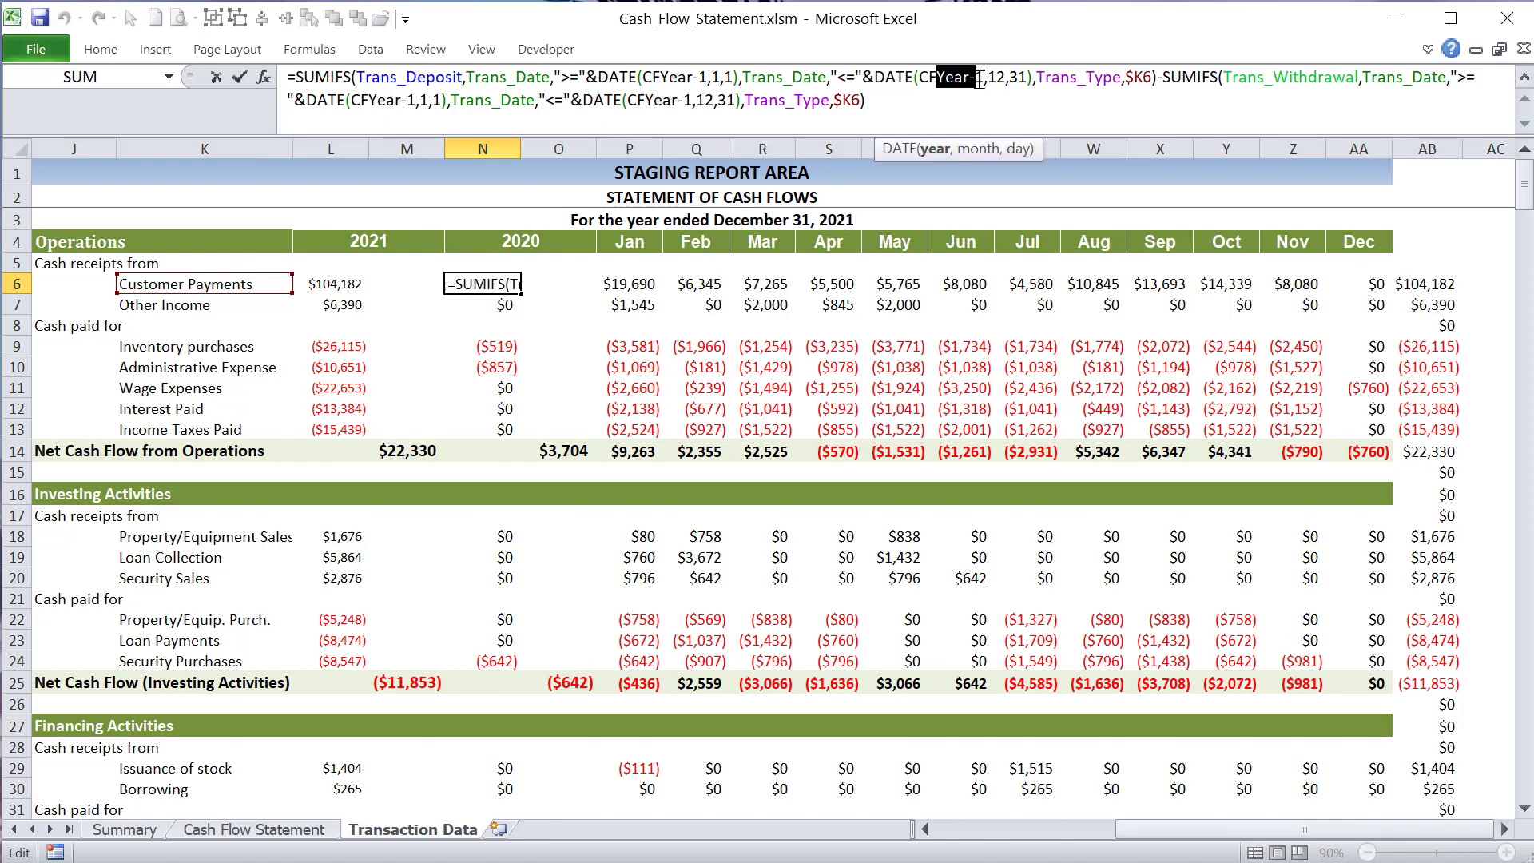
pyautogui.moveTo(1165, 77); pyautogui.dragTo(1372, 77)
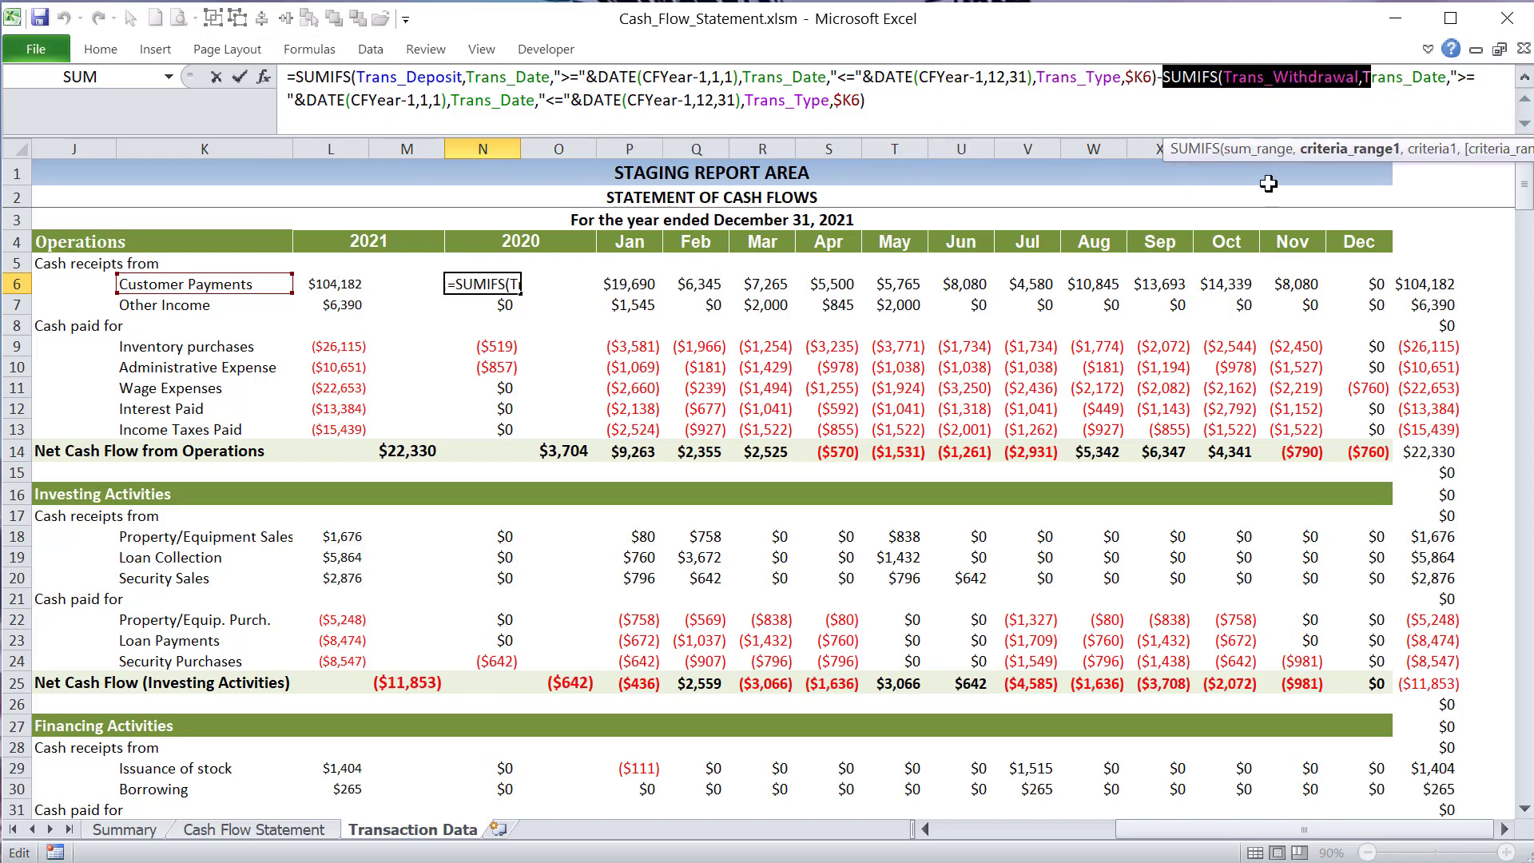
pyautogui.moveTo(417, 100); pyautogui.dragTo(368, 100)
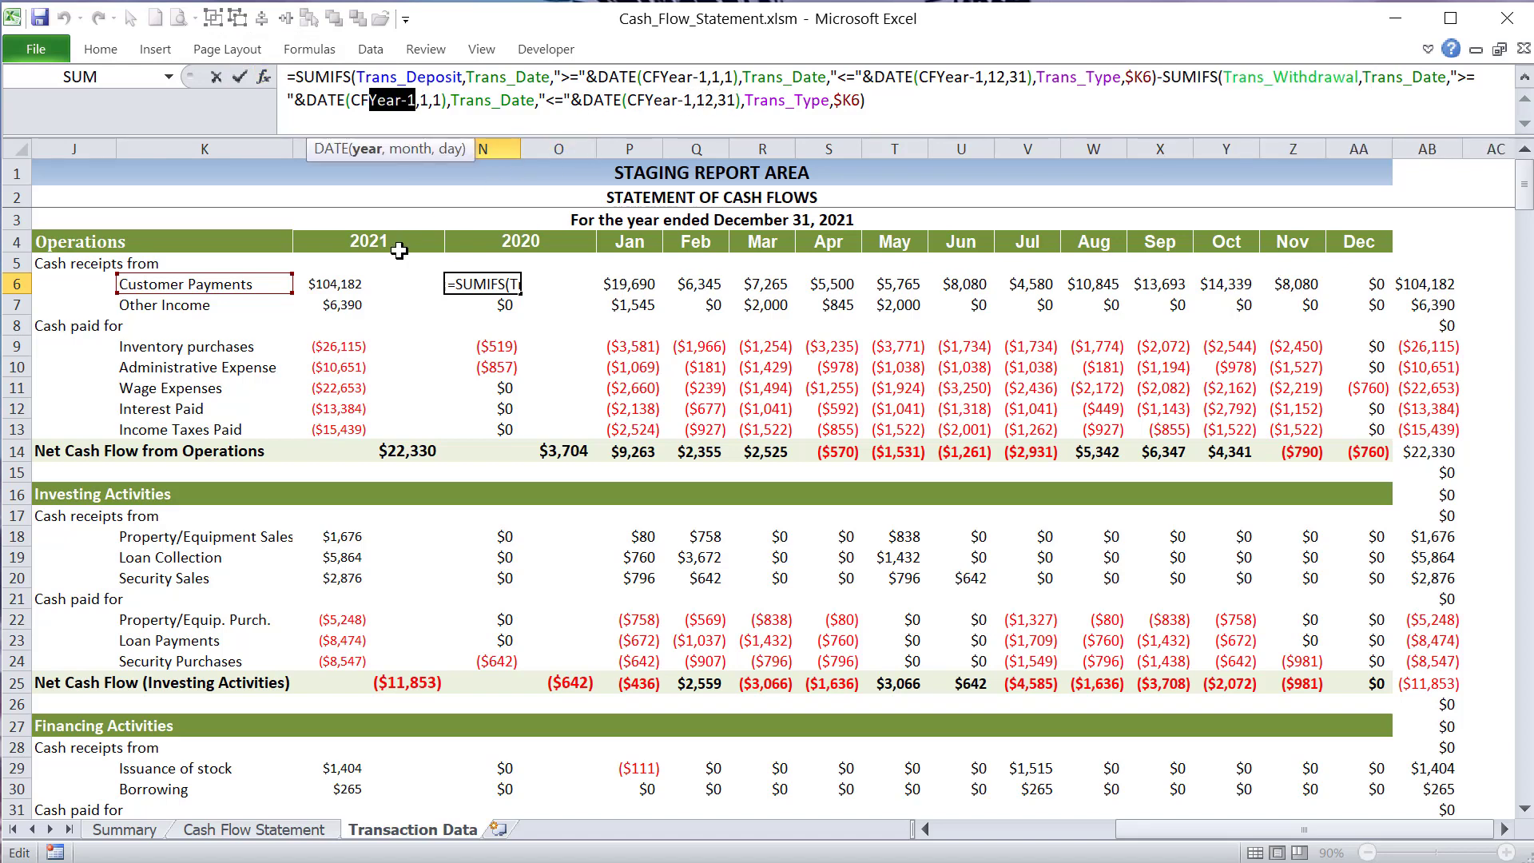
pyautogui.press('Escape')
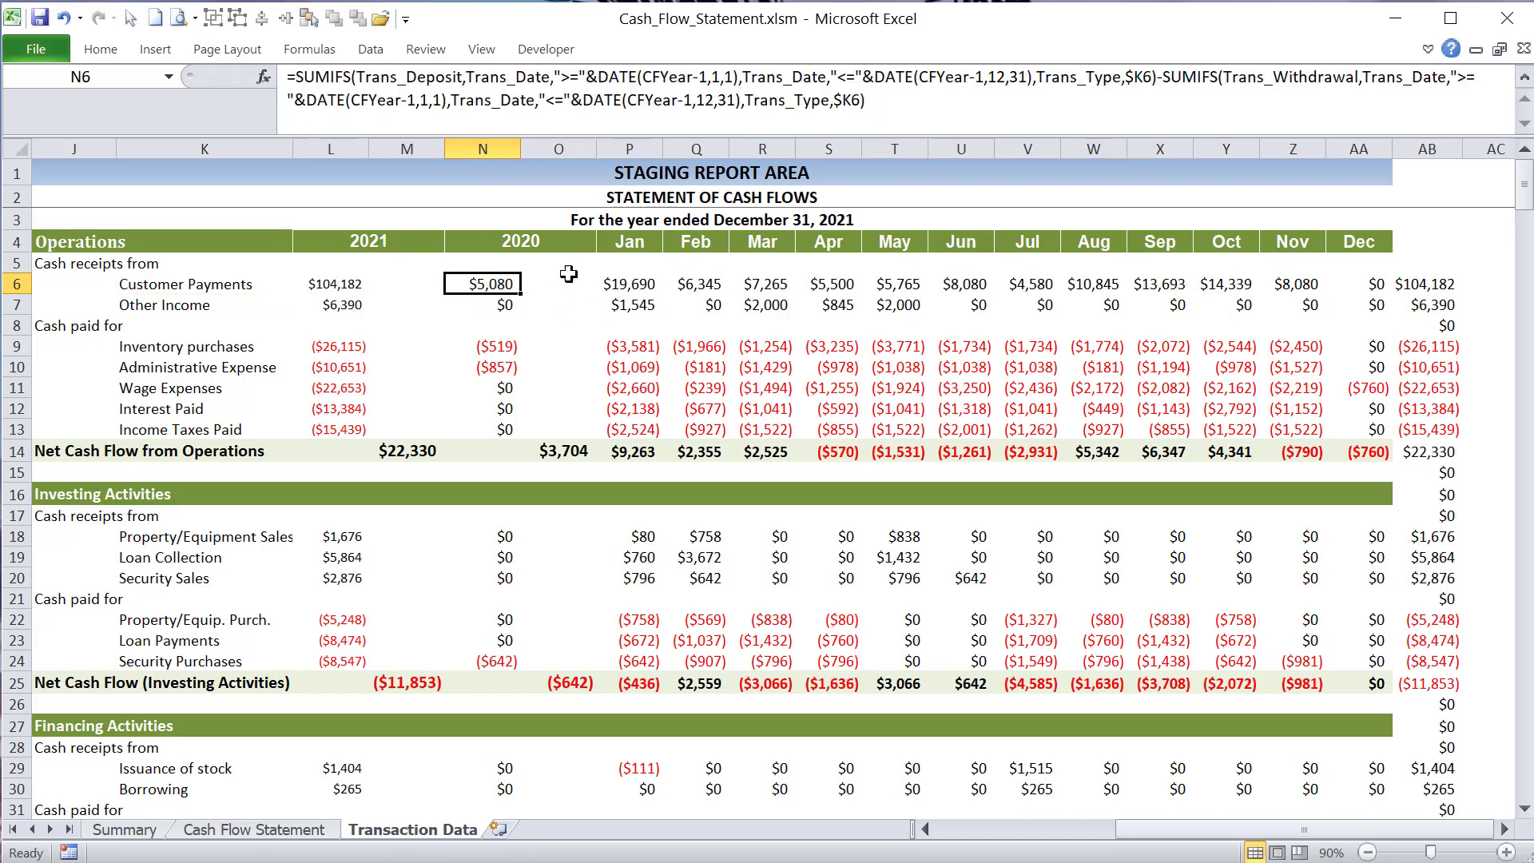
# - Compare the 2021, 2020 and Jan to Dec column headings, and show the January Customer Payments formula in P6
pyautogui.click(631, 286)
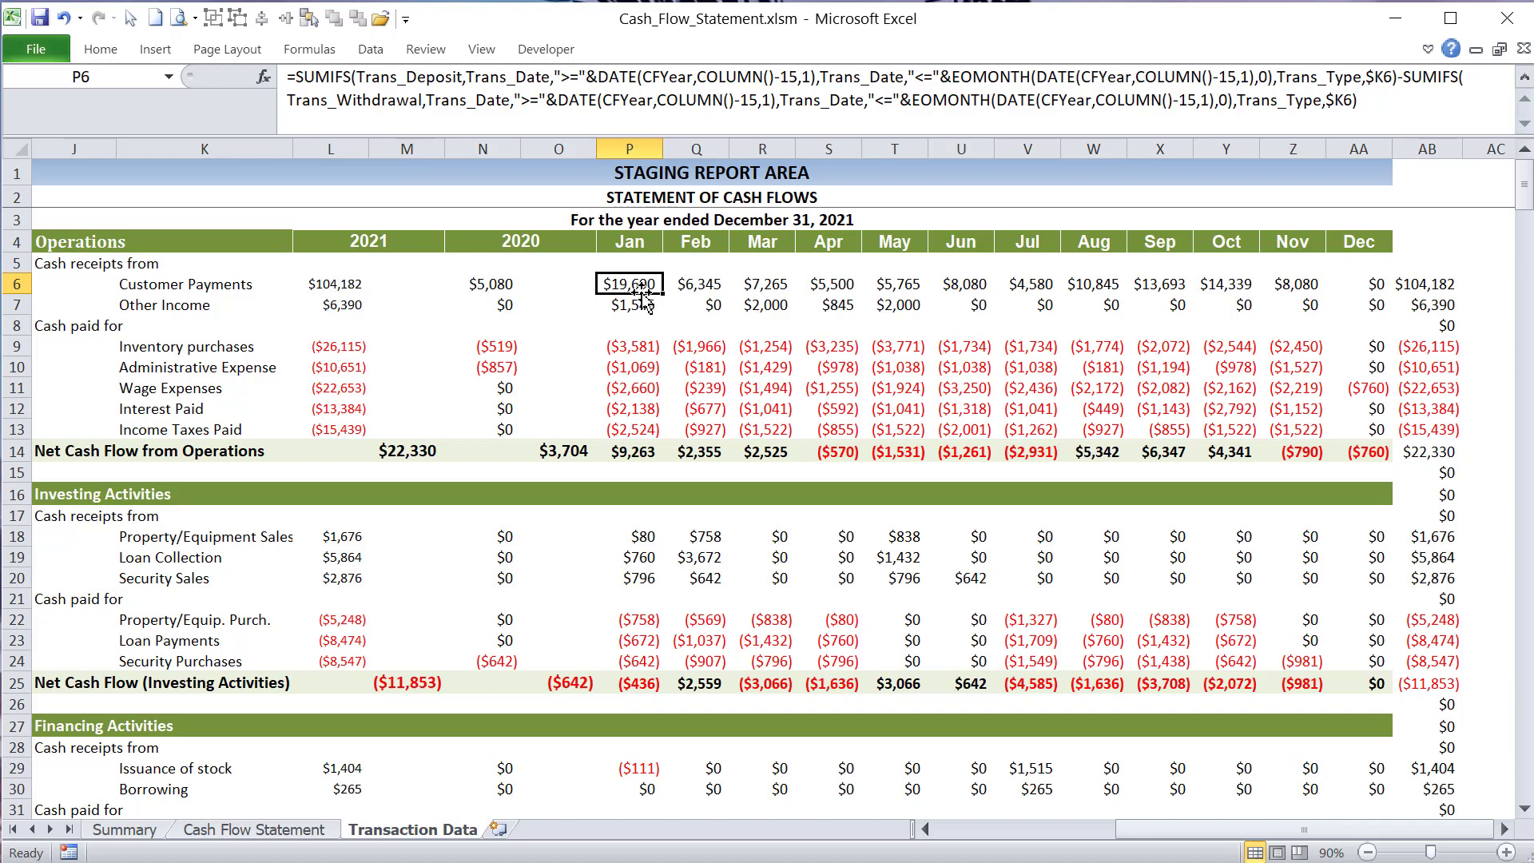
pyautogui.click(367, 236)
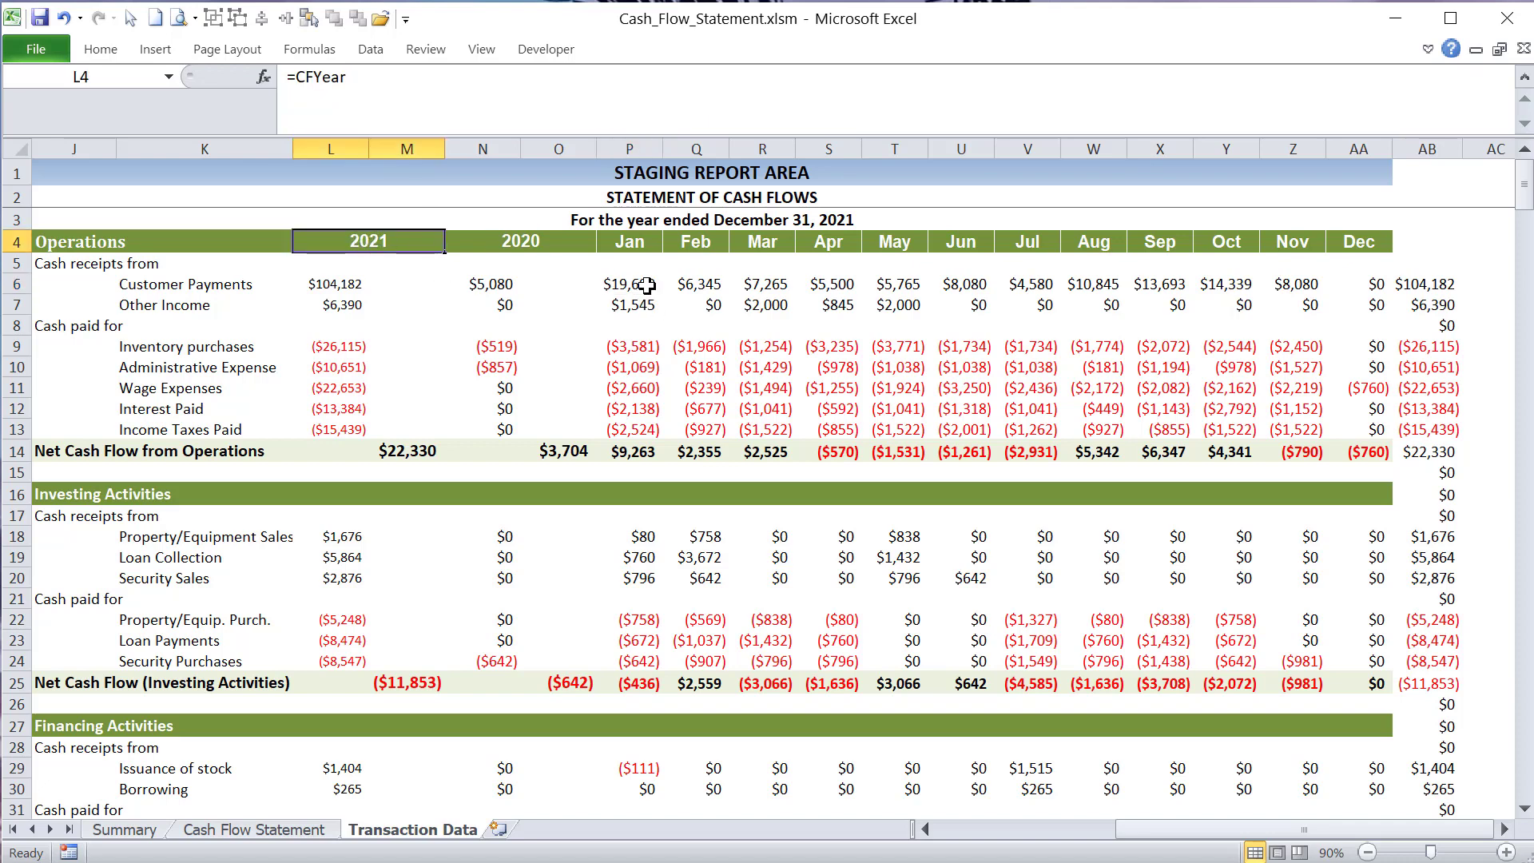
pyautogui.moveTo(524, 244); pyautogui.dragTo(531, 313)
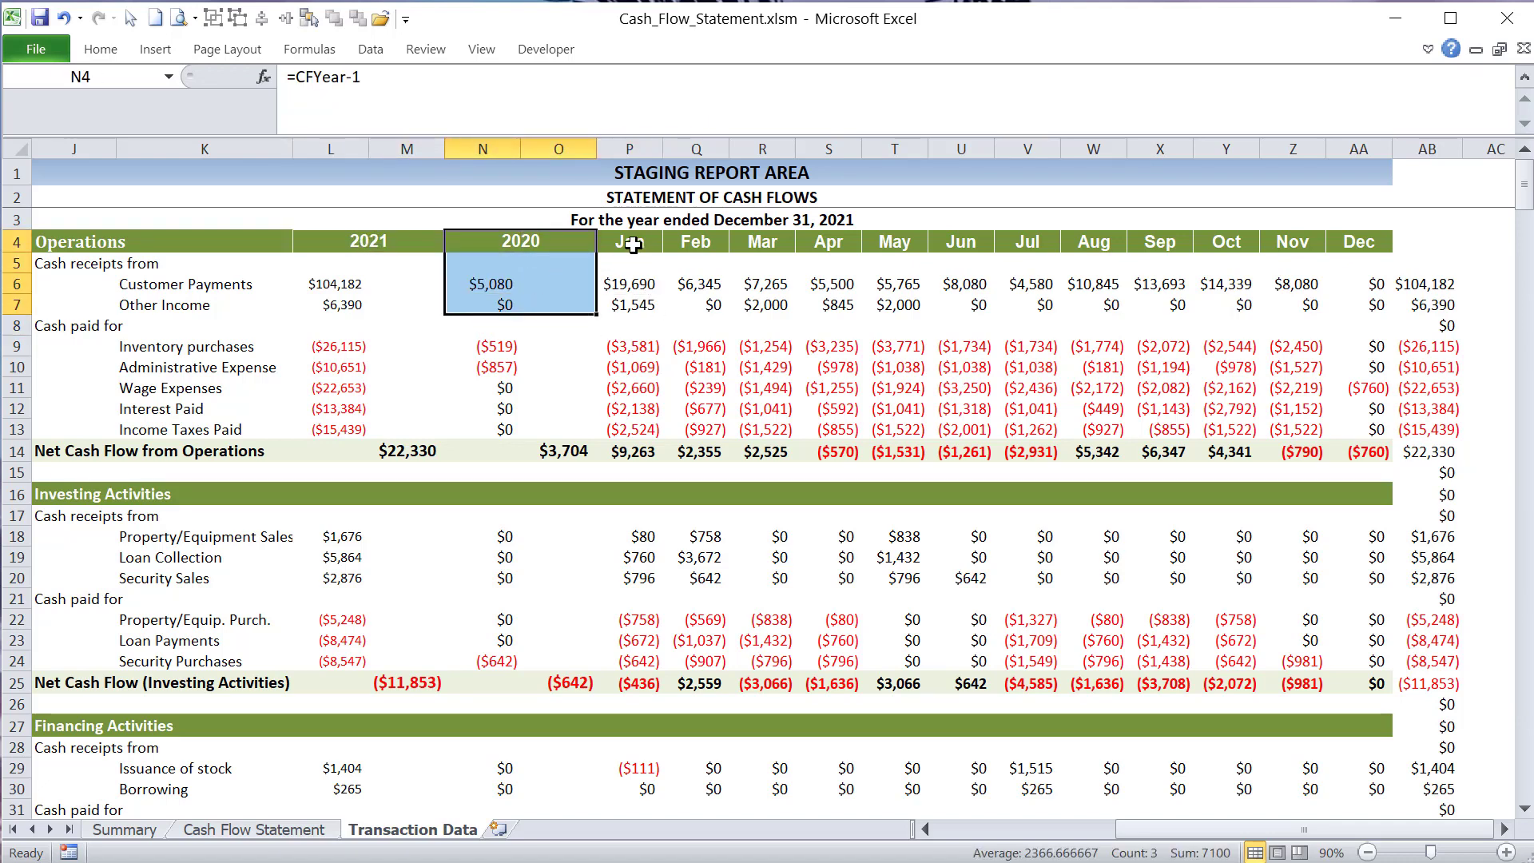
pyautogui.moveTo(627, 244); pyautogui.dragTo(1358, 239)
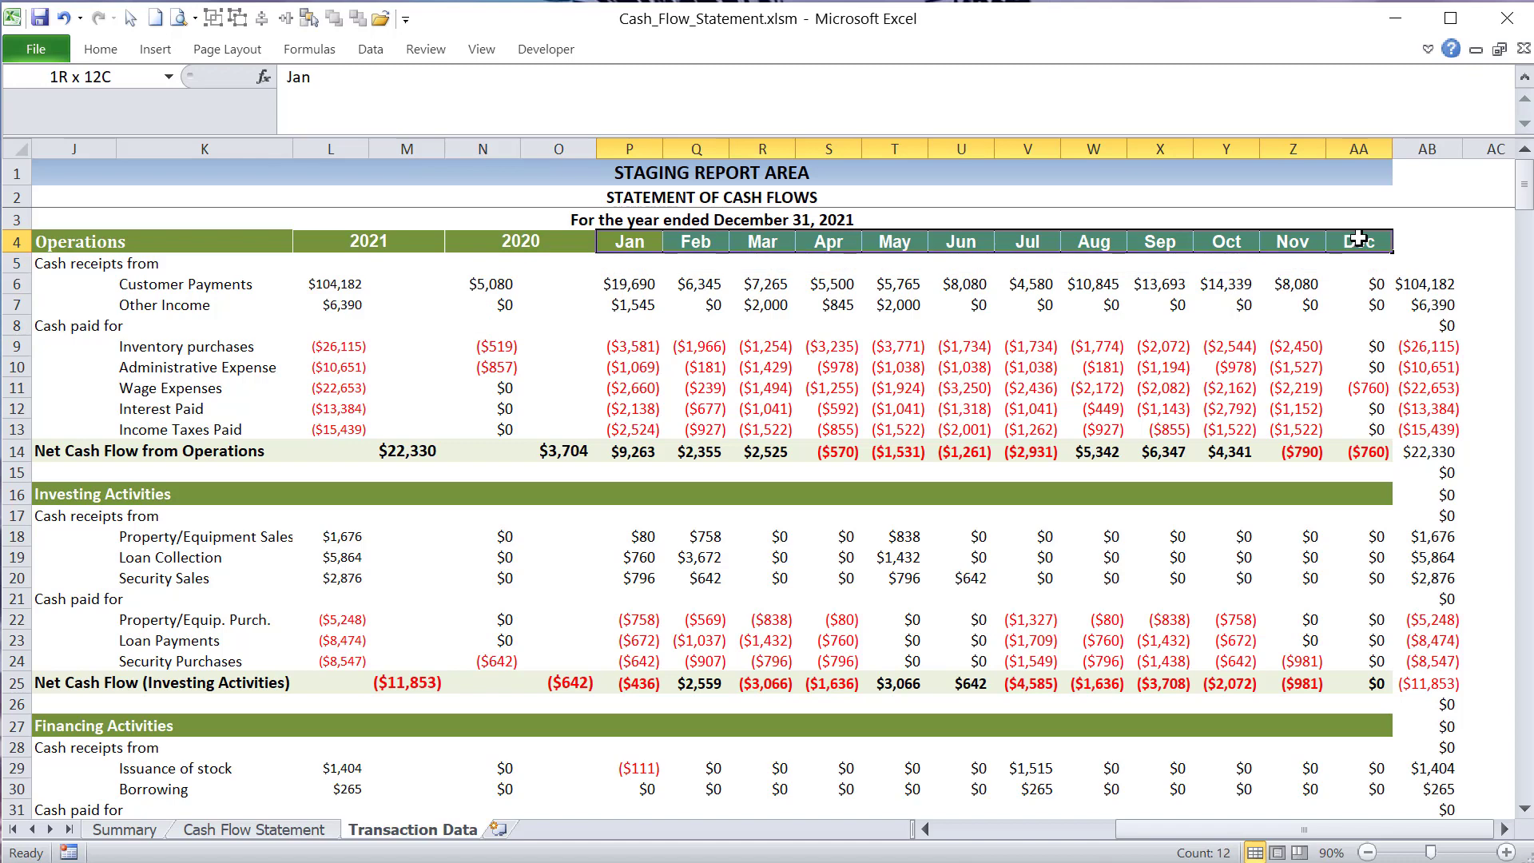
pyautogui.moveTo(1358, 238); pyautogui.dragTo(1359, 238)
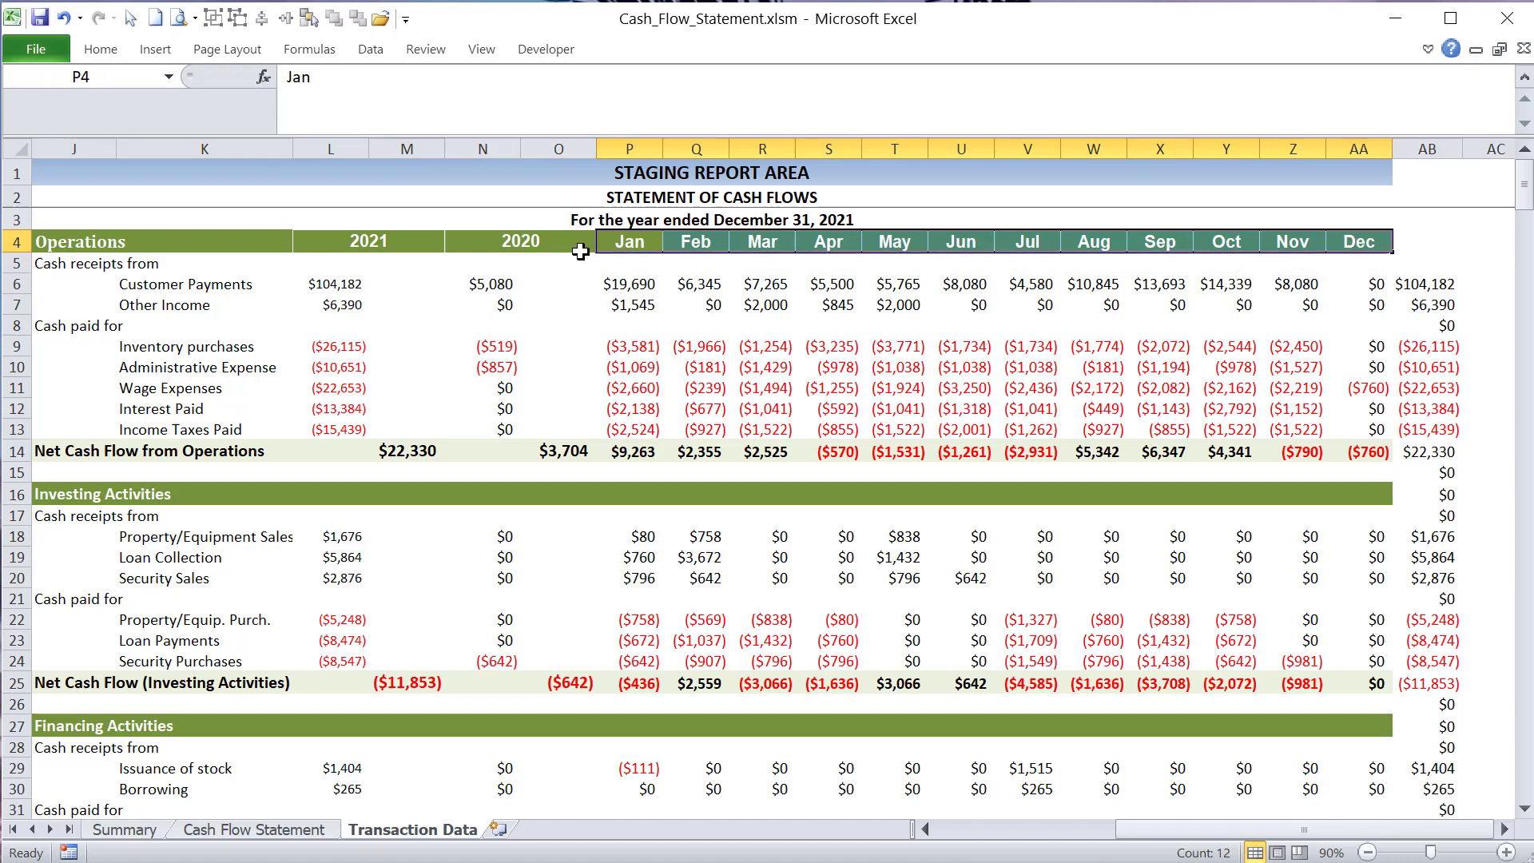
pyautogui.click(636, 286)
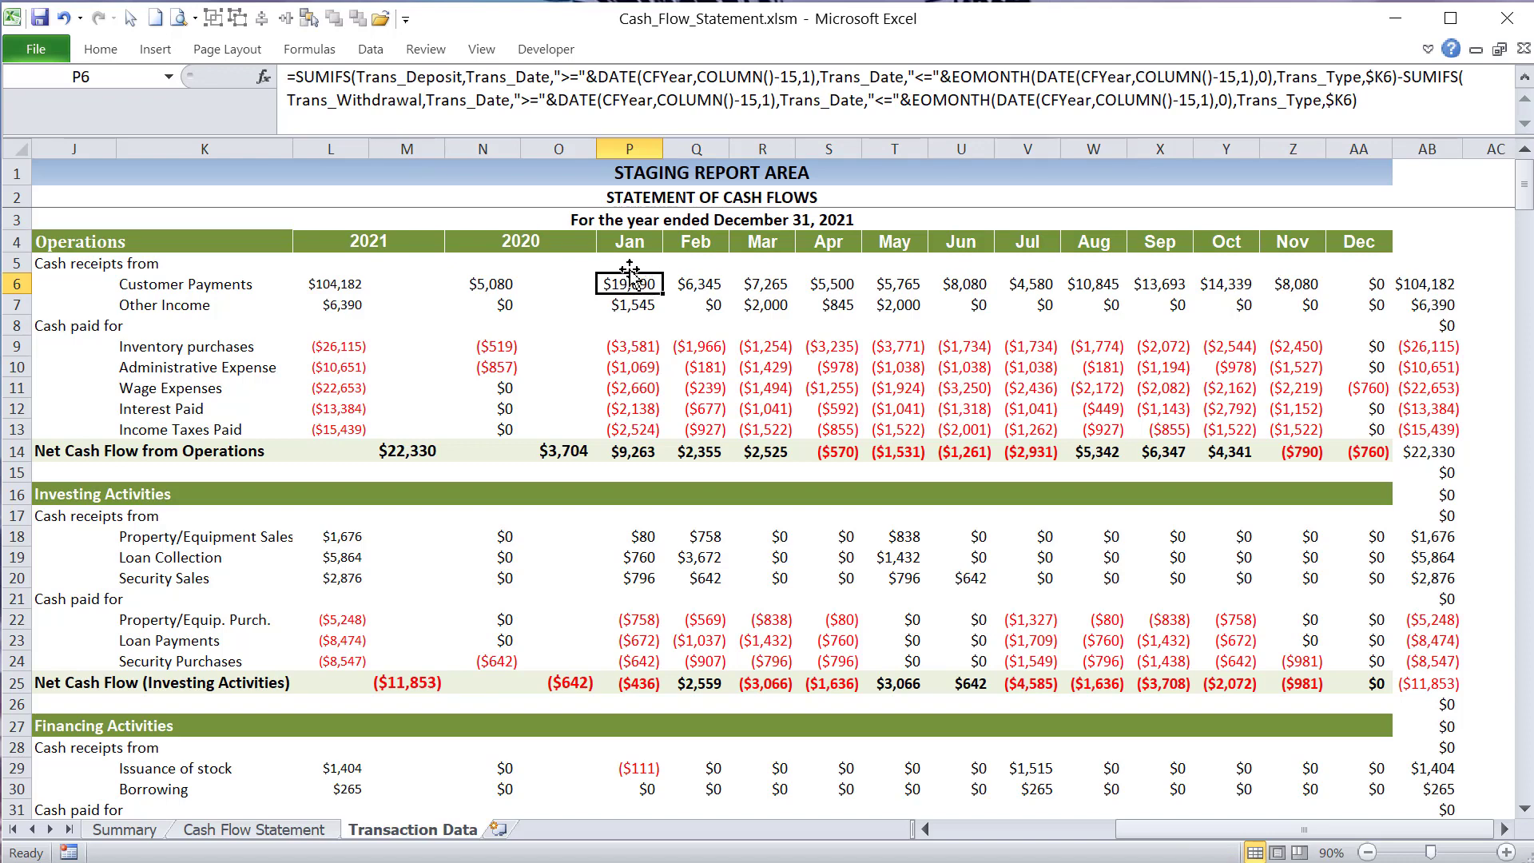
# - Compare the Customer Payments label in K6 with the January formula in P6, and show the Inventory purchases formula in P9
pyautogui.click(127, 286)
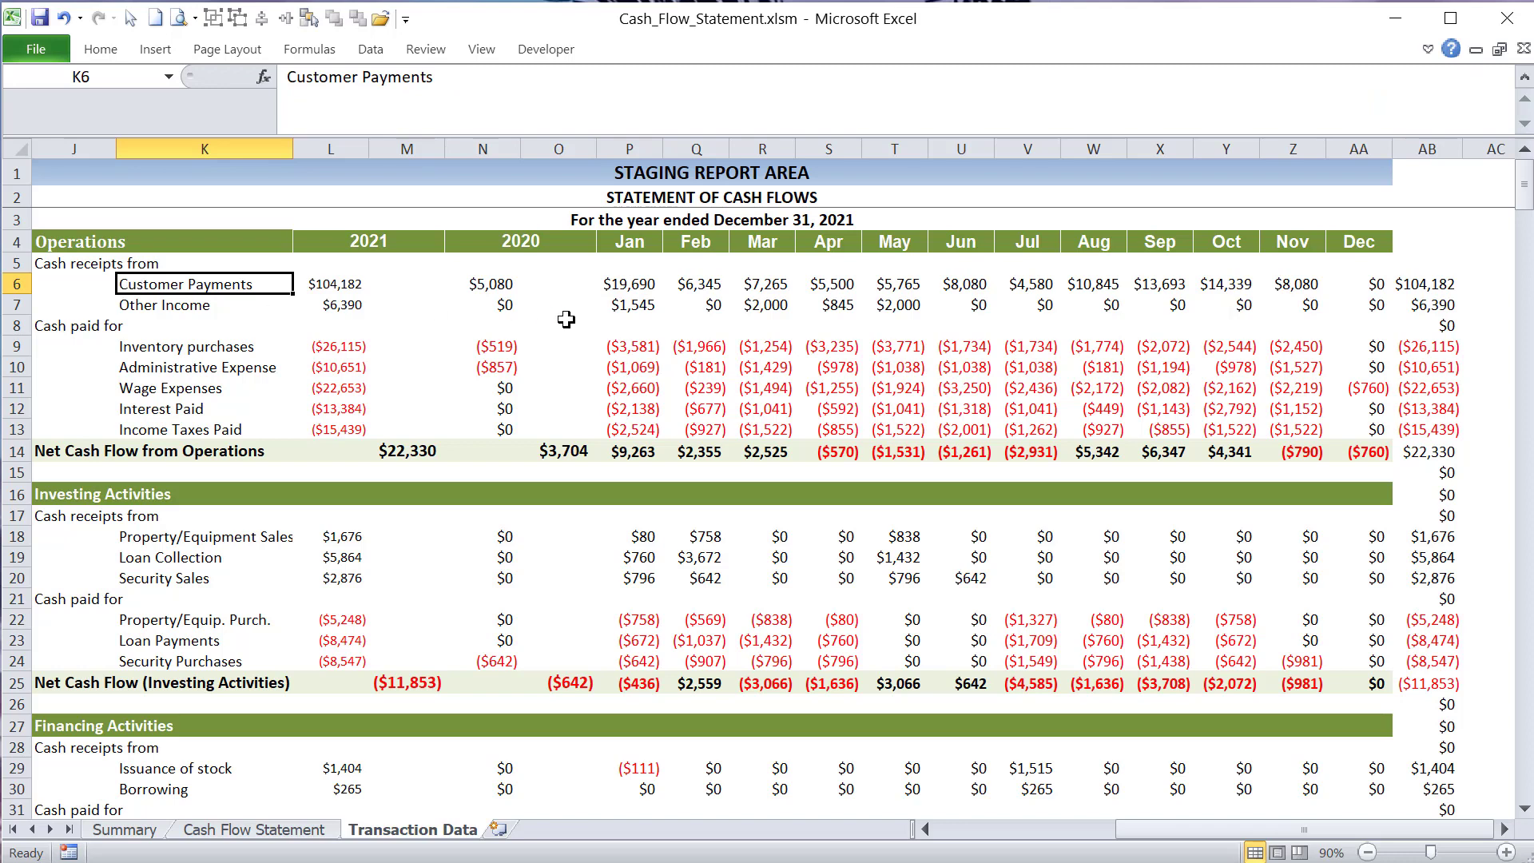
pyautogui.click(626, 284)
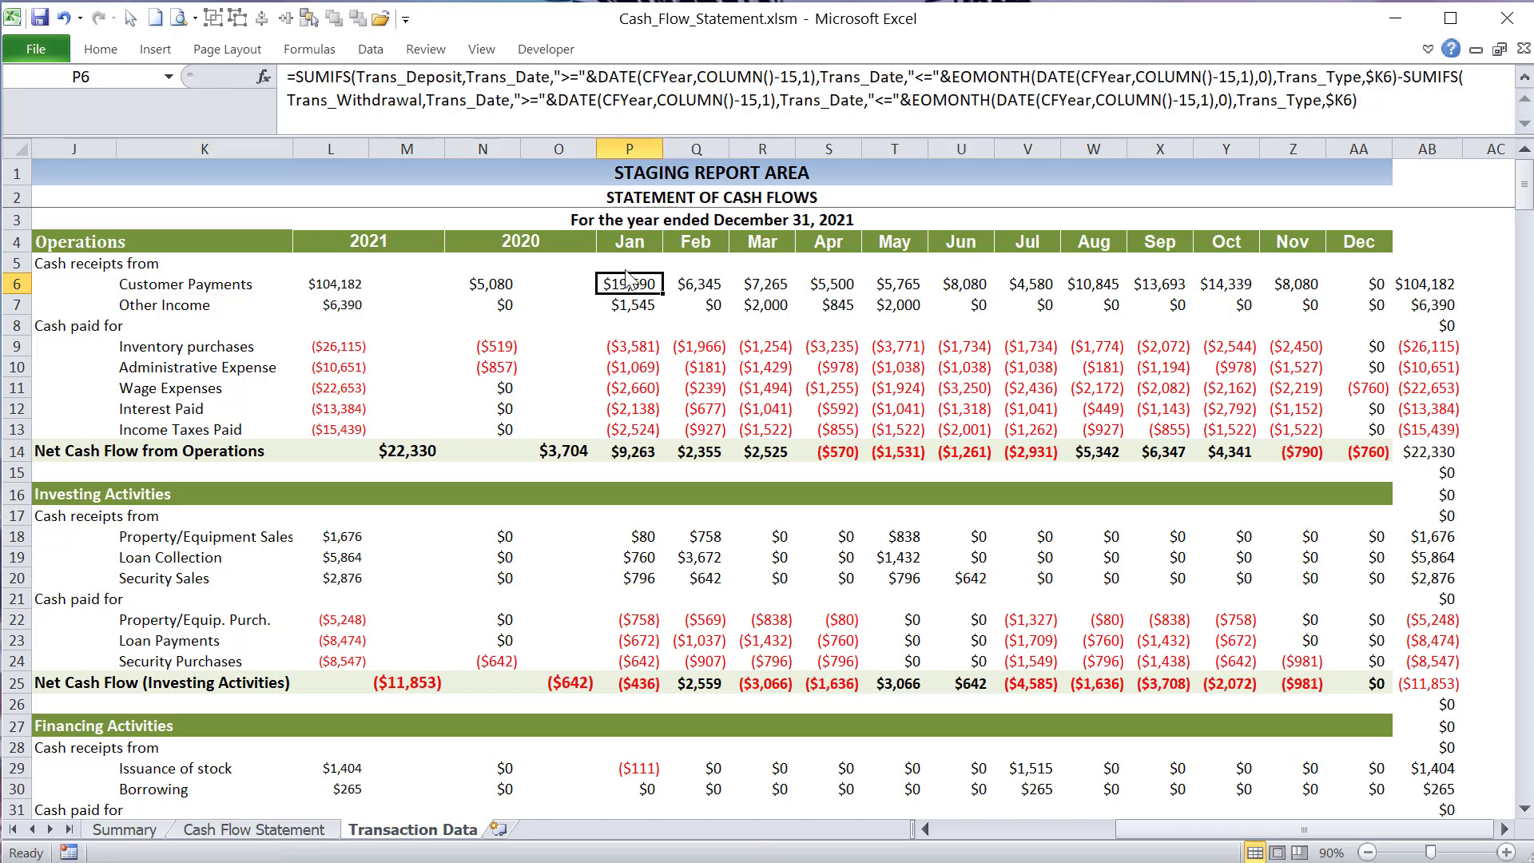
pyautogui.press('Up')
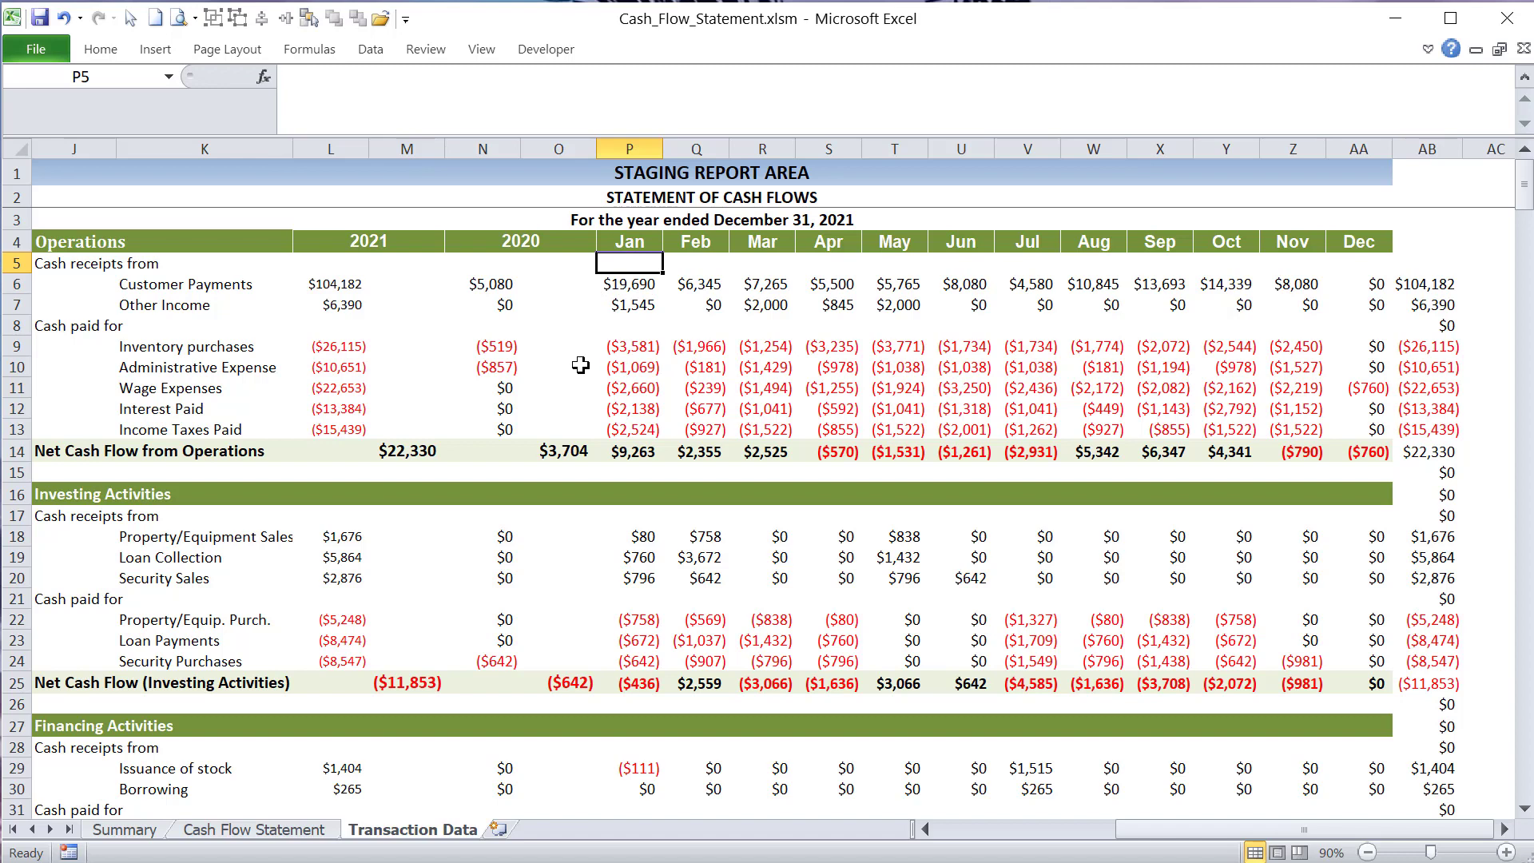
pyautogui.click(628, 287)
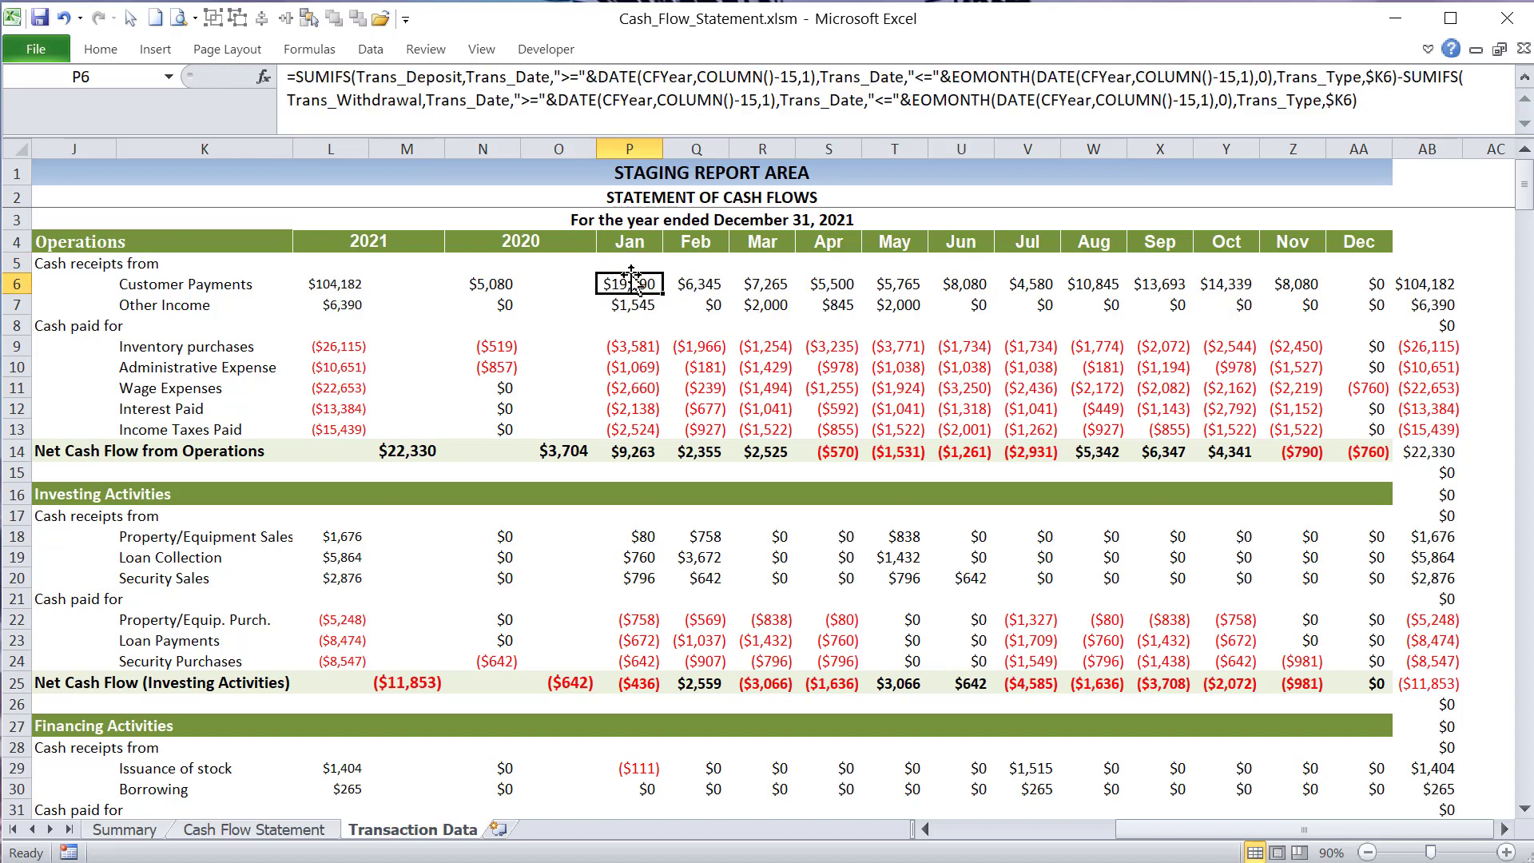
pyautogui.click(678, 78)
pyautogui.click(649, 345)
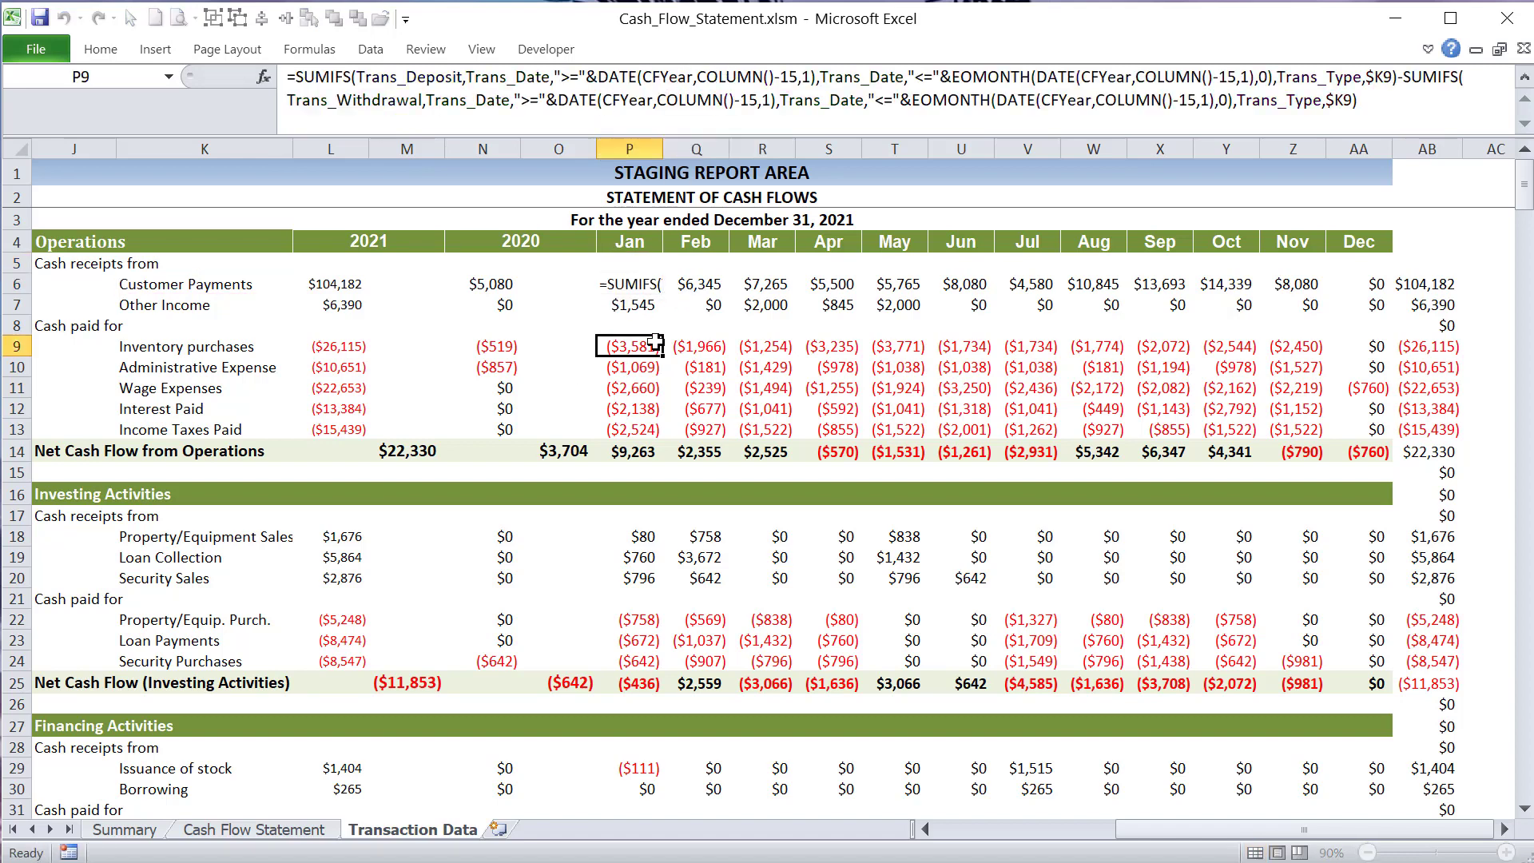
# - Step through the monthly Customer Payments formulas in row 6 from January onwards, and return to P6
pyautogui.click(641, 284)
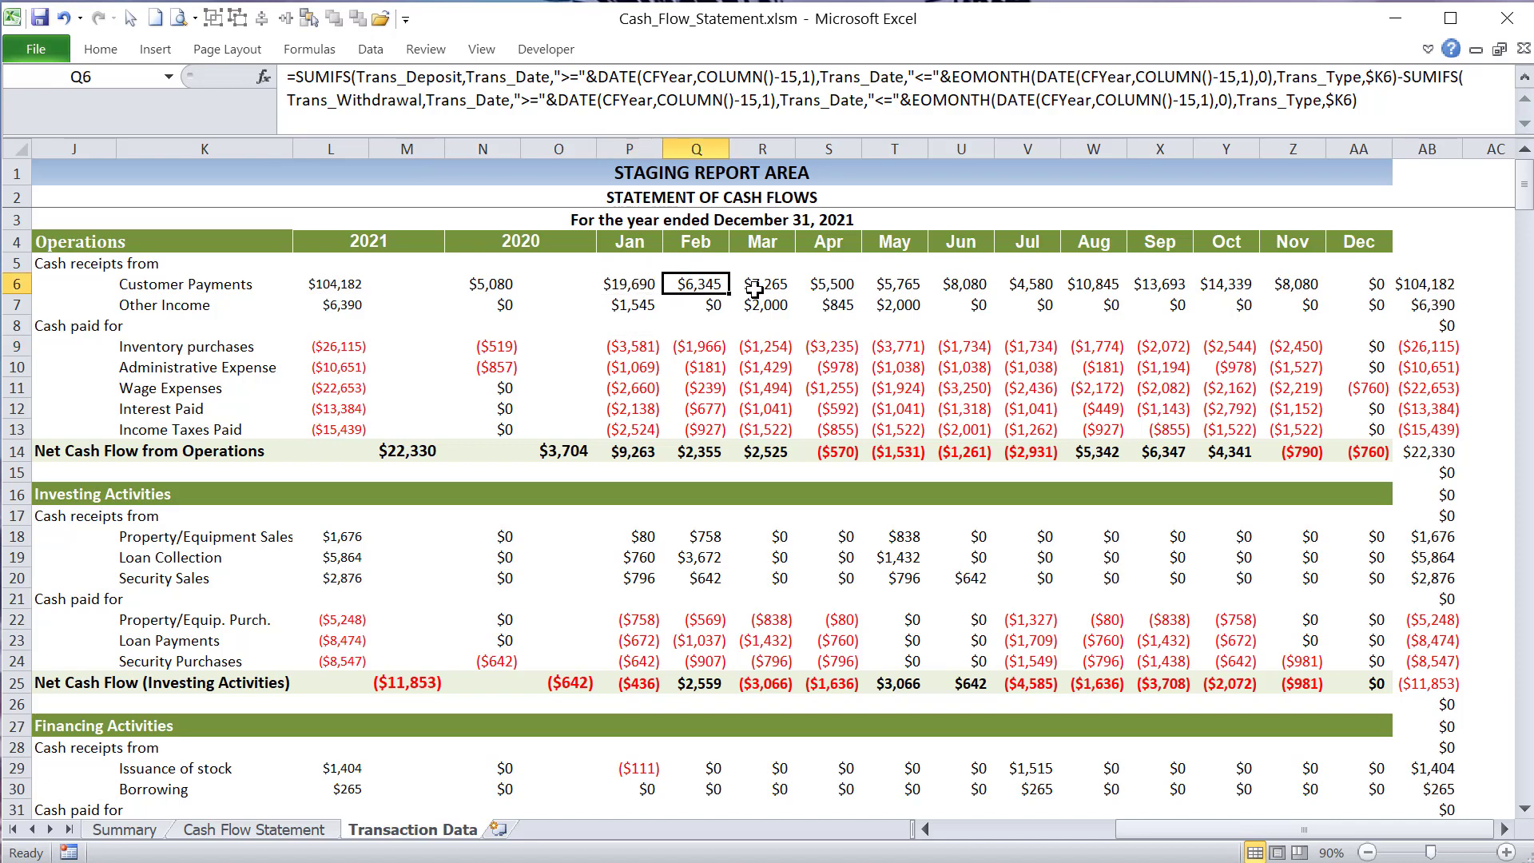
pyautogui.press('Right')
pyautogui.press('Right')
pyautogui.press('Right')
pyautogui.click(631, 283)
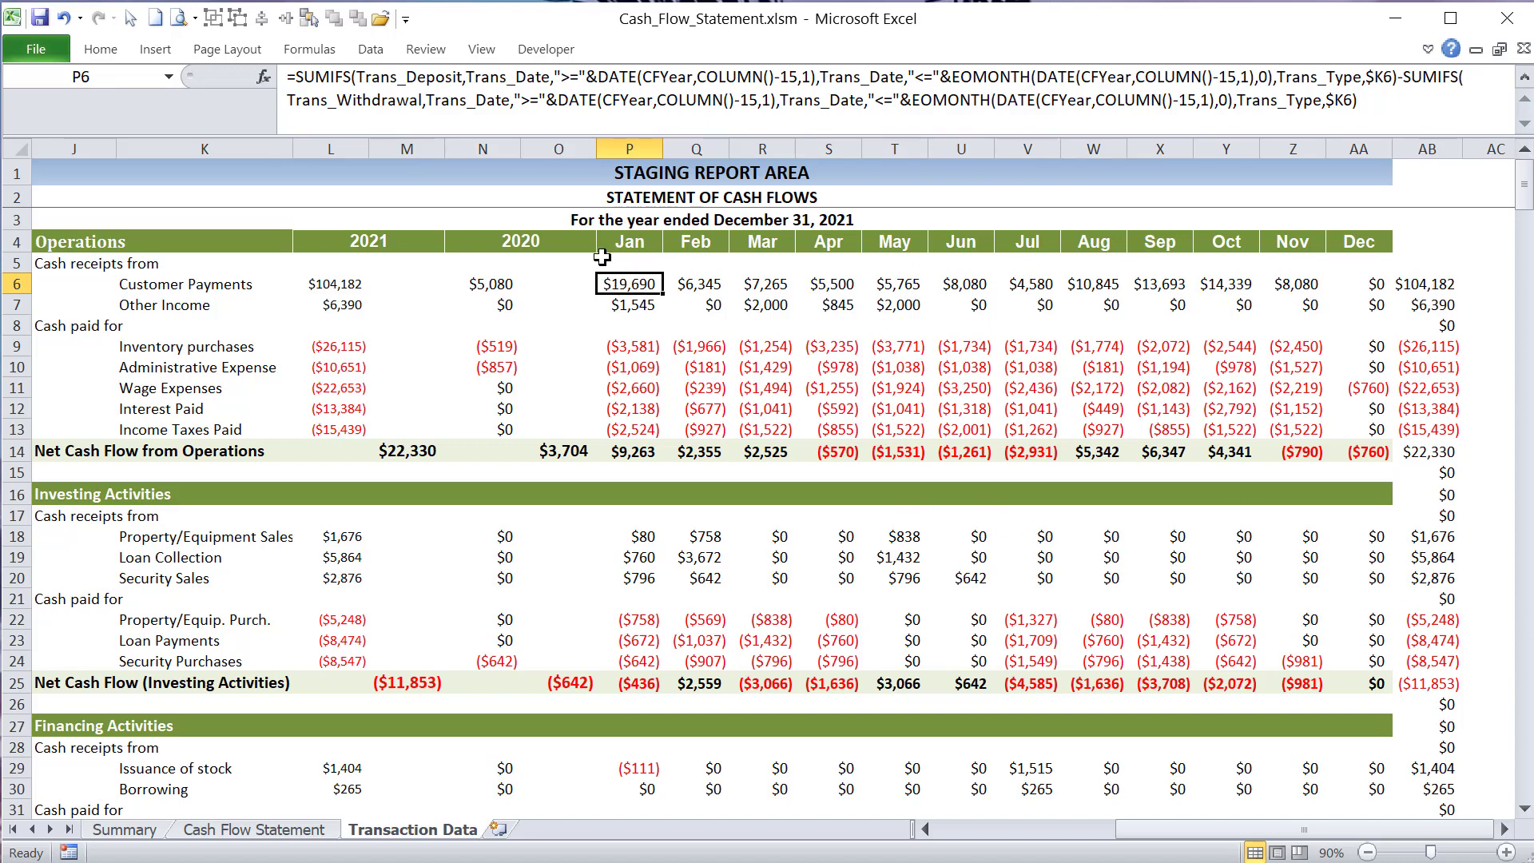
# - Point out the cells beneath the Jan, Feb and Apr headings, and examine the DATE(CFYear,COLUMN()-15,1) criterion in P6
pyautogui.click(647, 263)
pyautogui.click(802, 266)
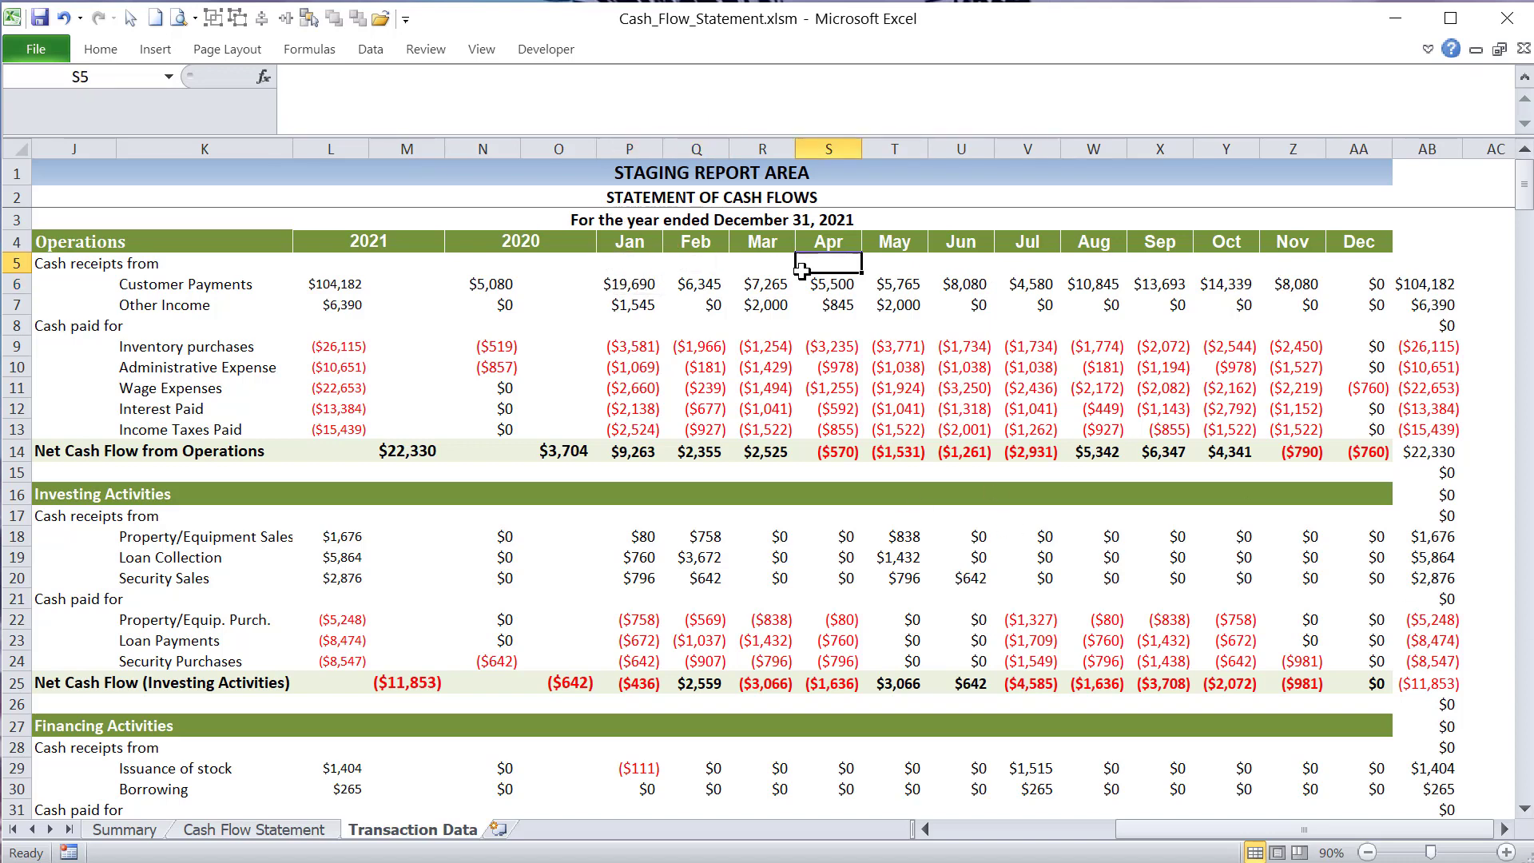
pyautogui.click(622, 261)
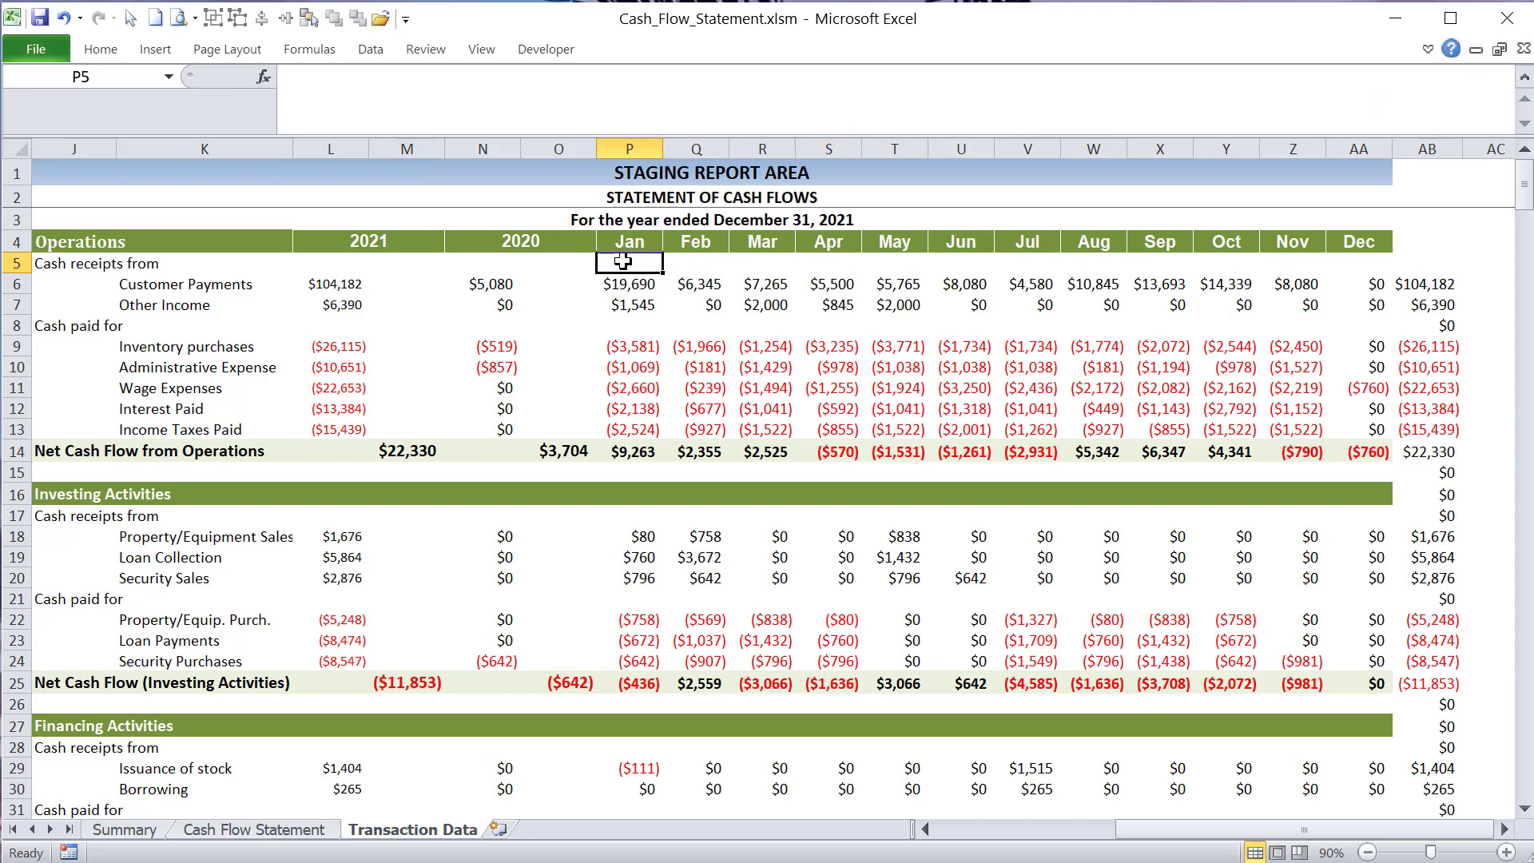
pyautogui.click(711, 260)
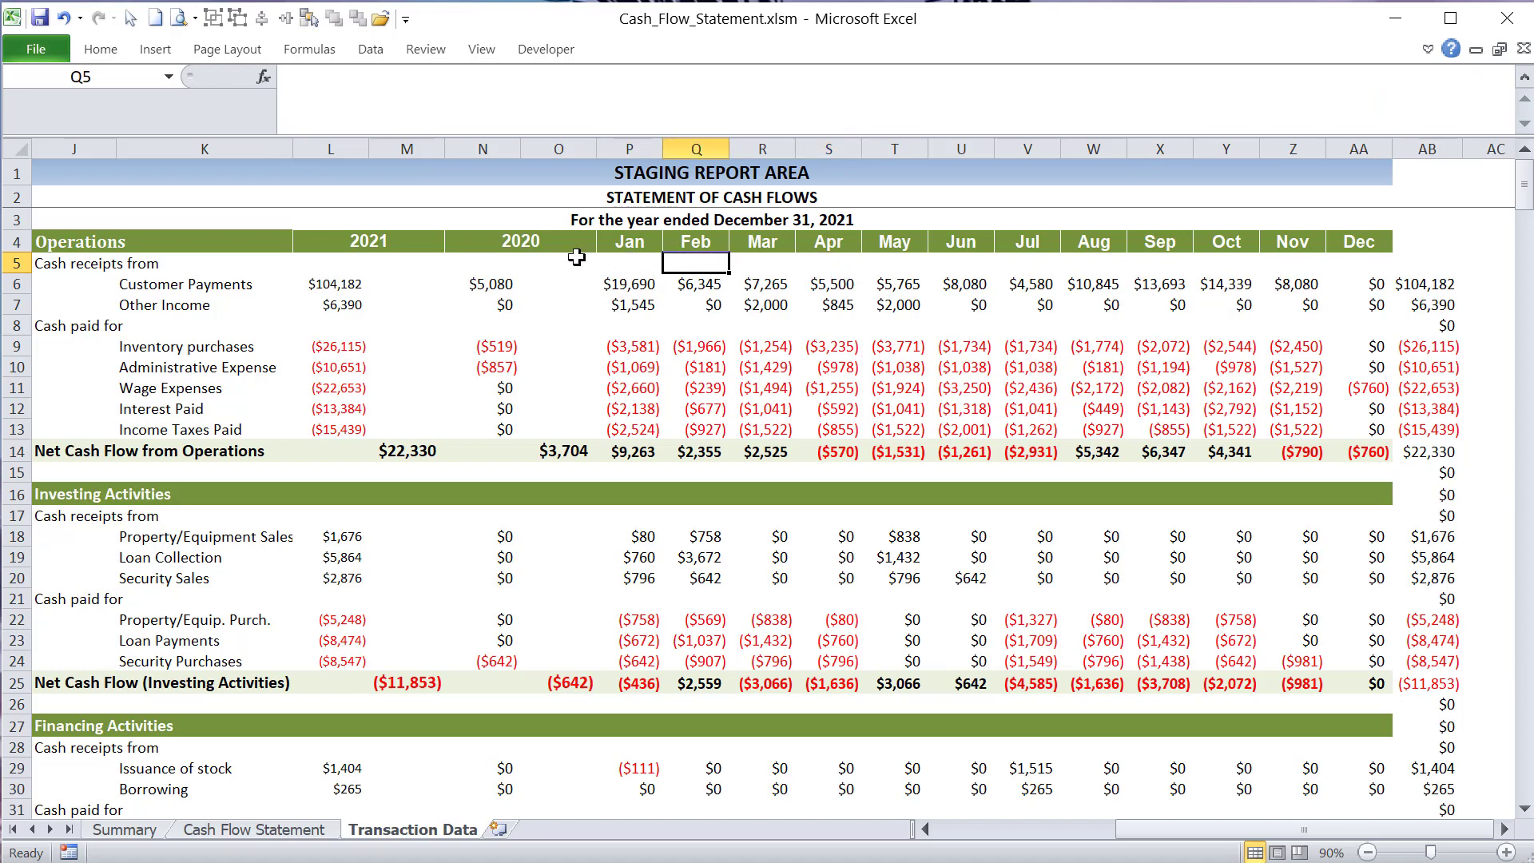
pyautogui.click(611, 264)
pyautogui.click(619, 284)
pyautogui.click(611, 80)
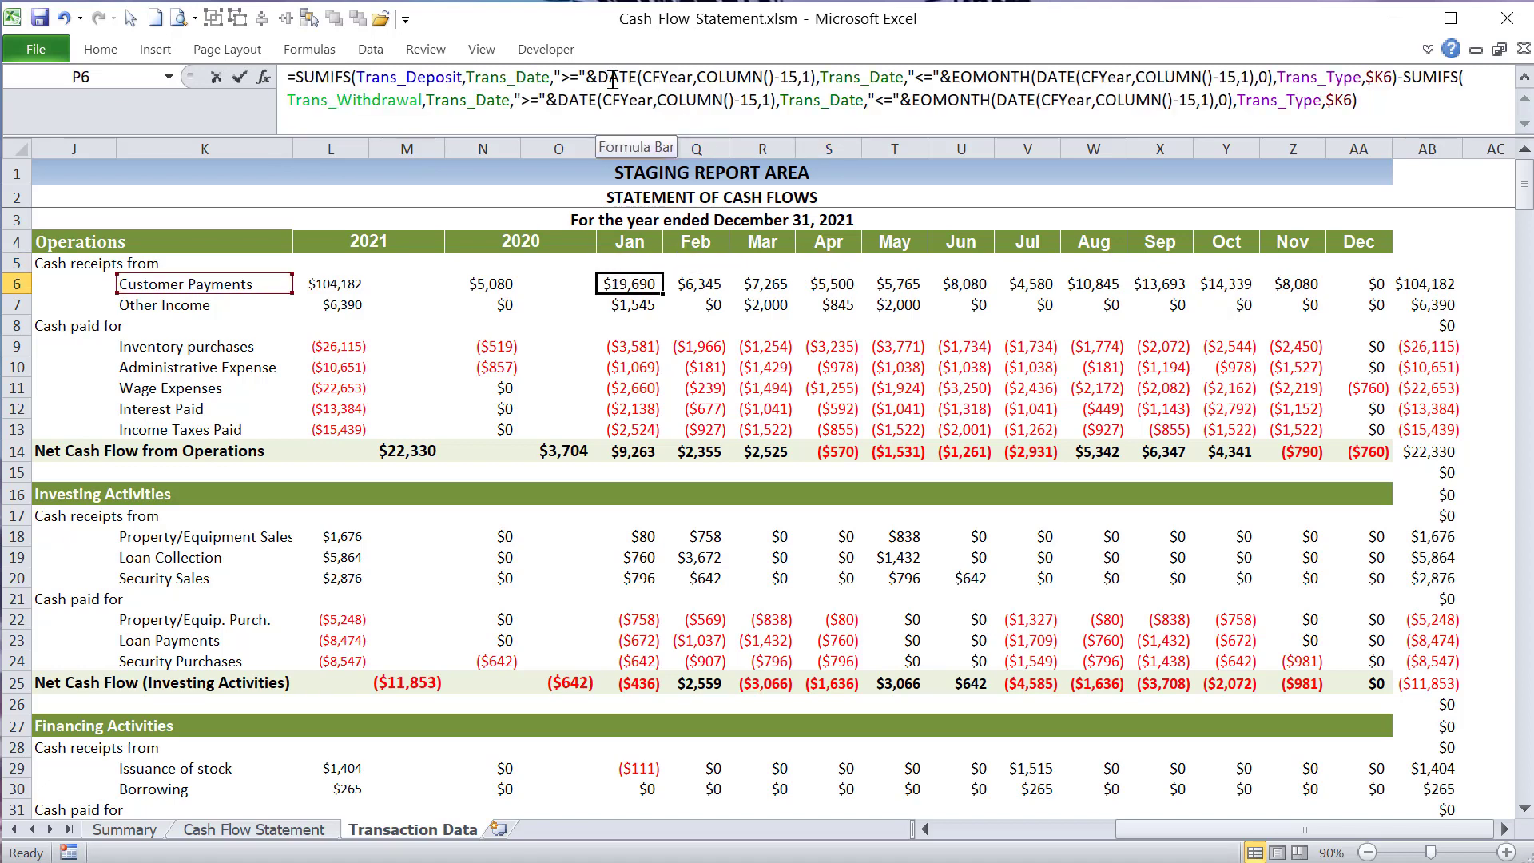
pyautogui.press('Escape')
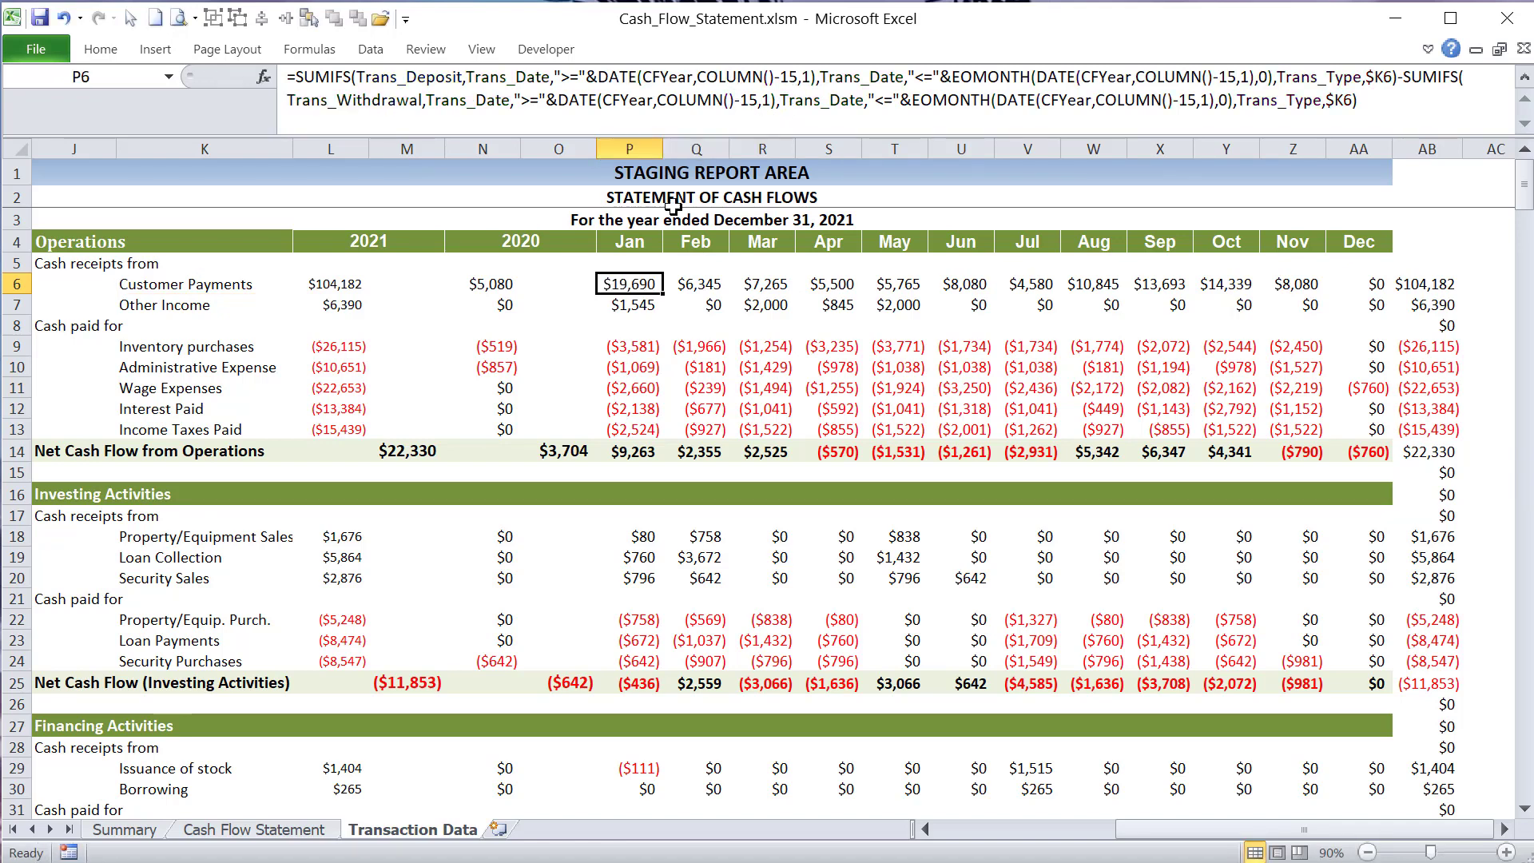
# - Test =COLUMN() in P5 and Q5 beneath the Jan and Feb headings, and clear both cells
pyautogui.click(620, 263)
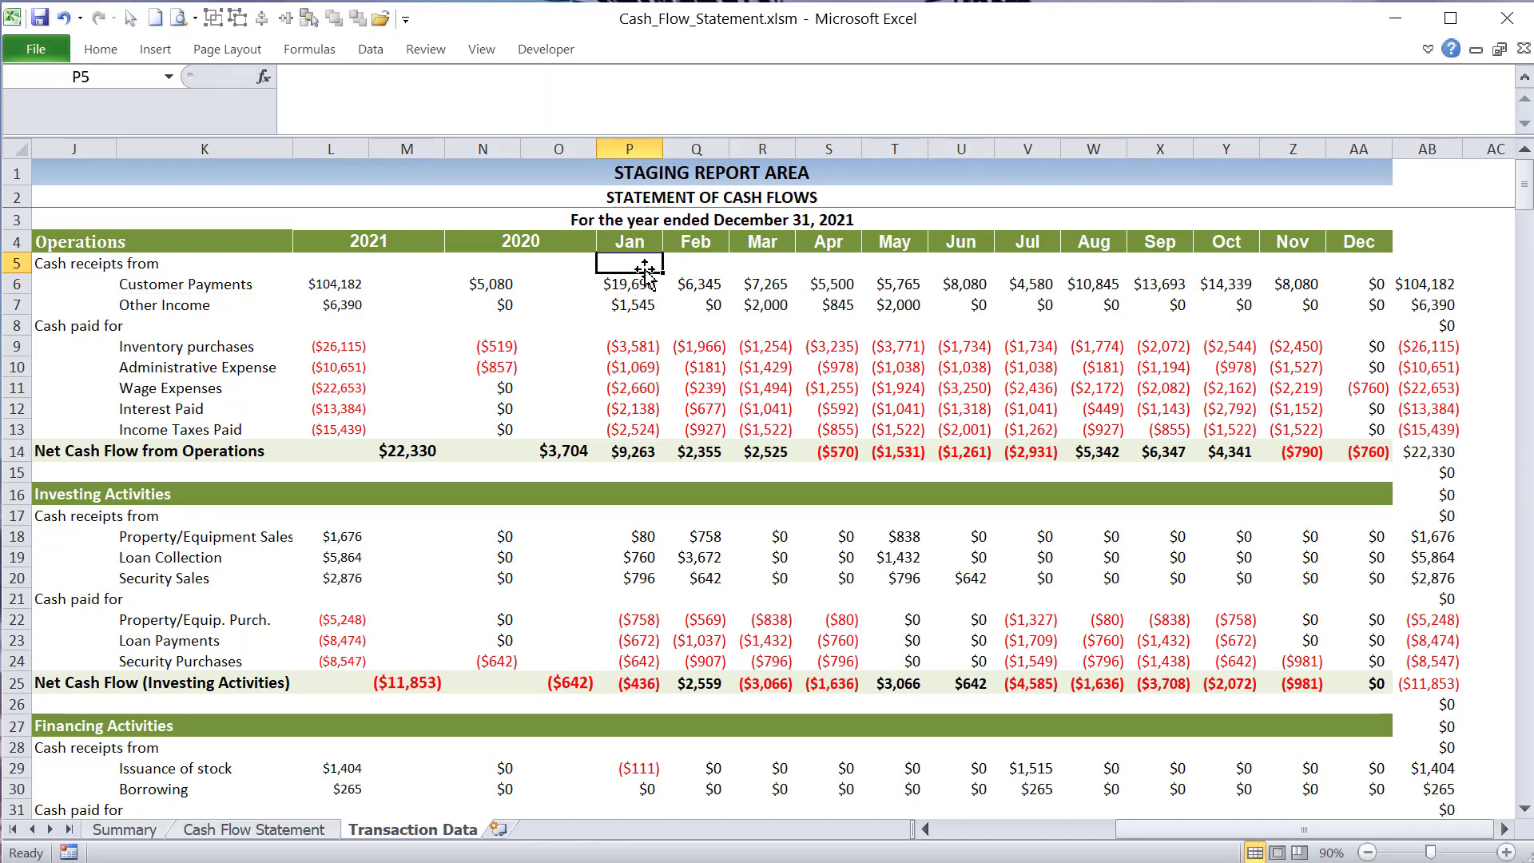
pyautogui.write('=COLUMN()')
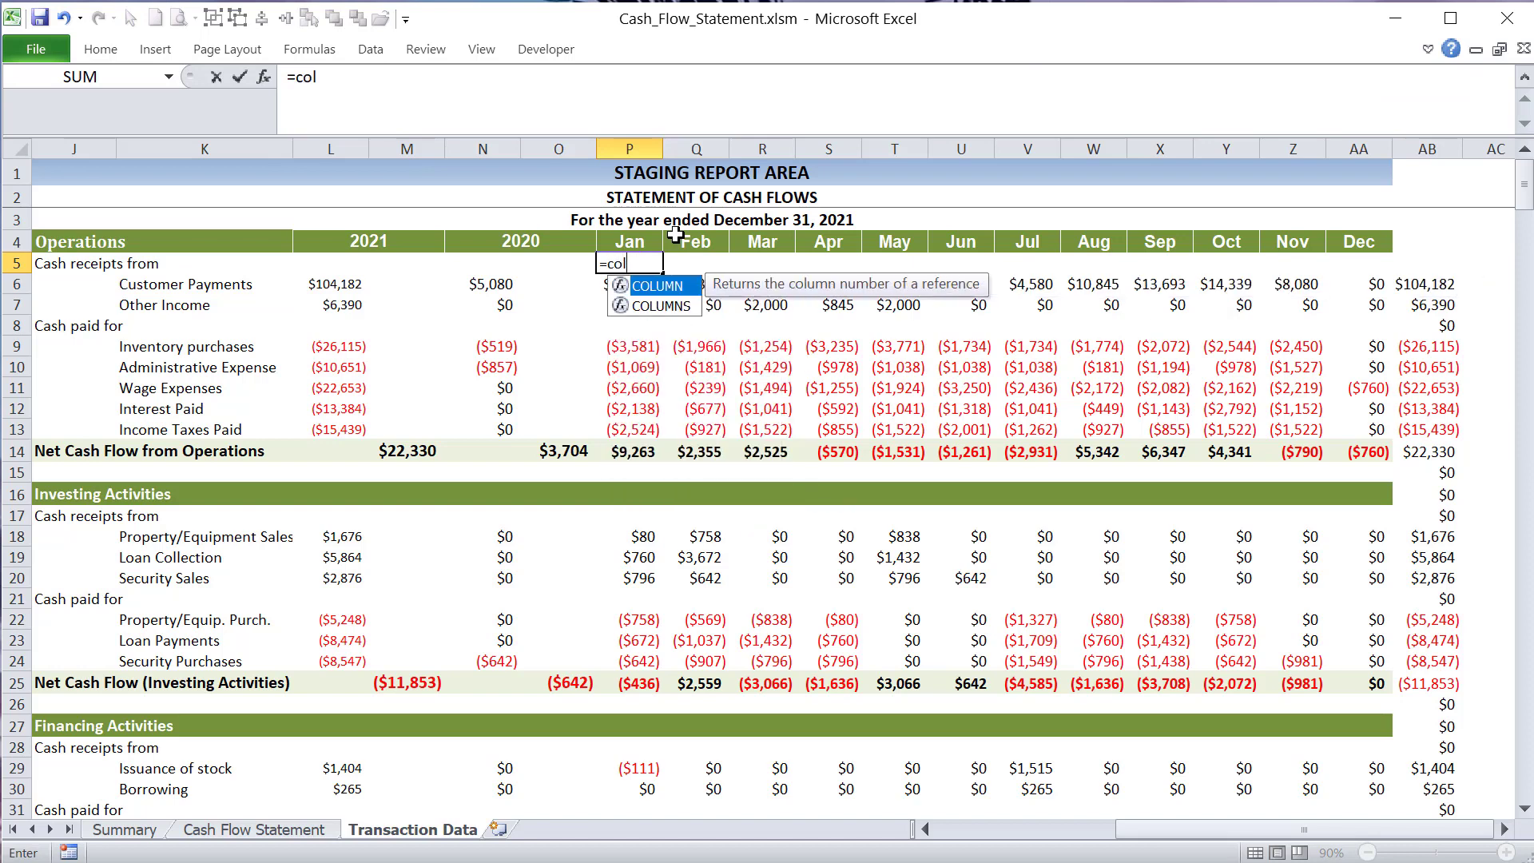
pyautogui.press('Return')
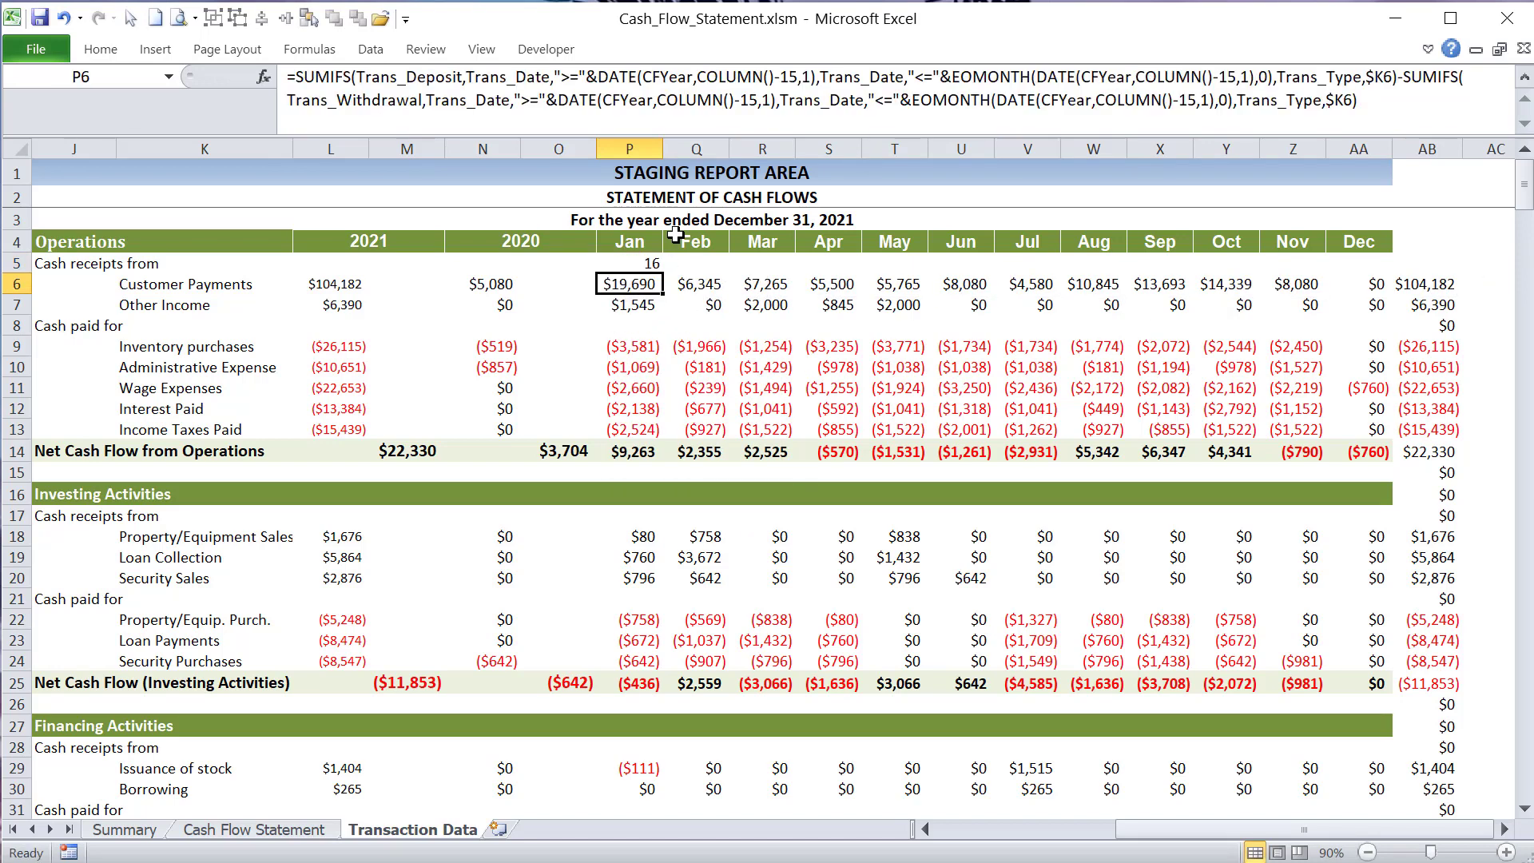
pyautogui.click(635, 262)
pyautogui.moveTo(660, 272); pyautogui.dragTo(717, 279)
pyautogui.click(630, 261)
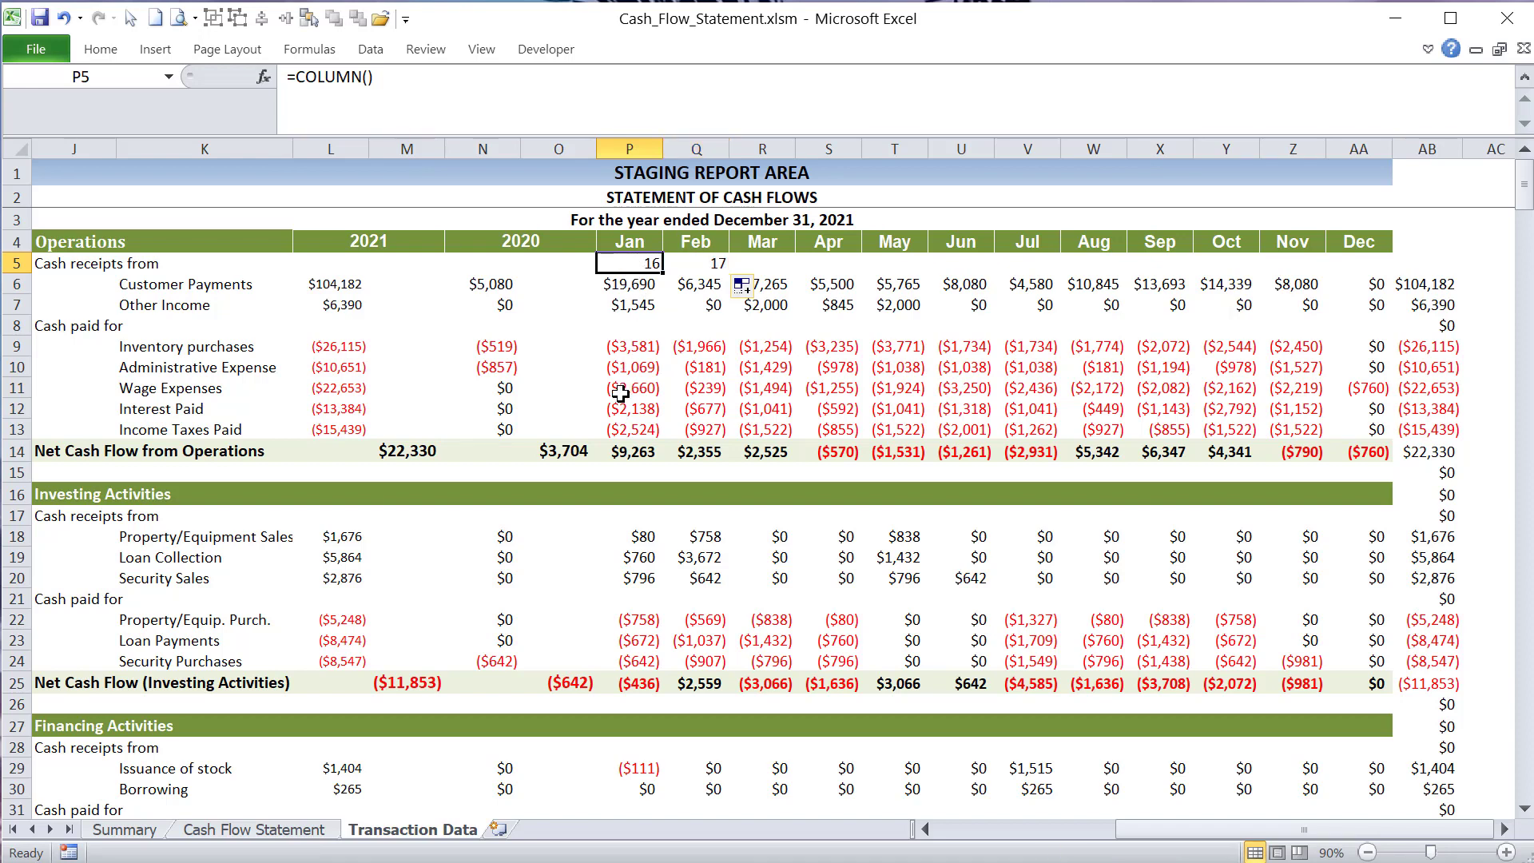
pyautogui.click(709, 265)
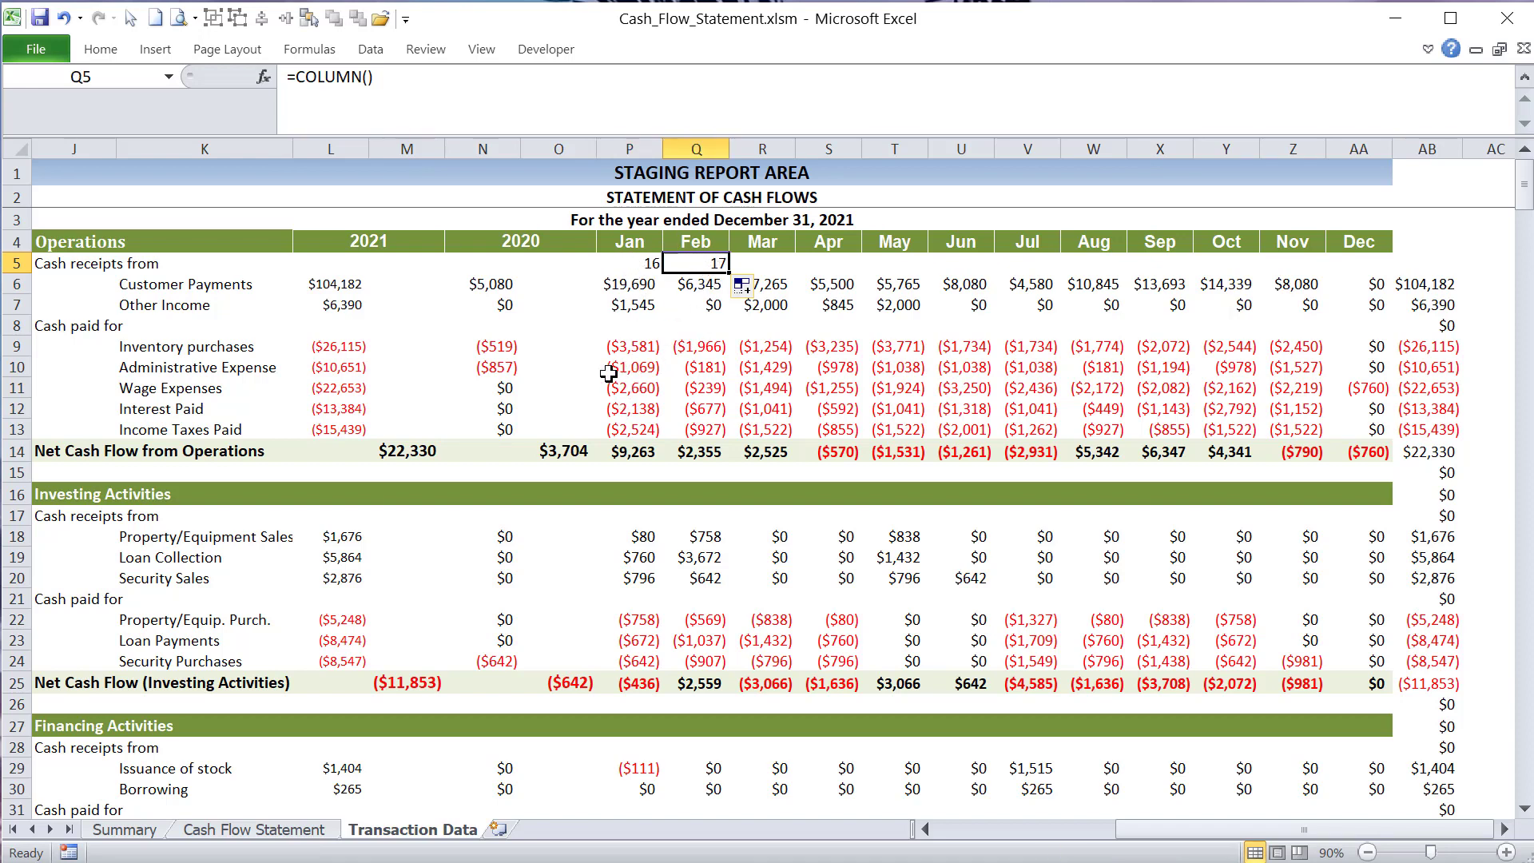
pyautogui.moveTo(720, 264); pyautogui.dragTo(625, 256)
pyautogui.press('Delete')
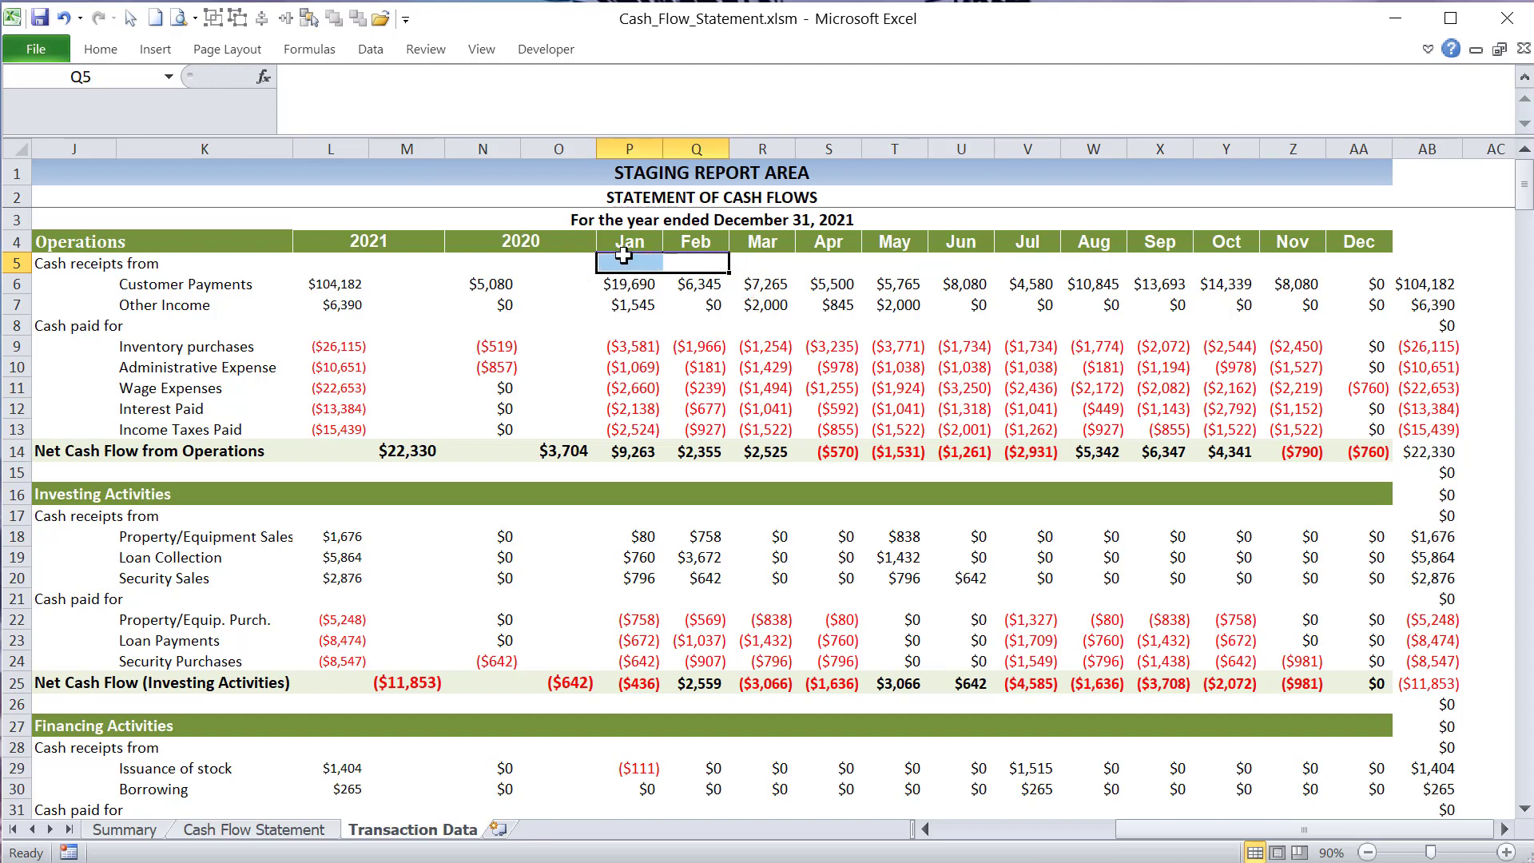
# - Compare the Customer Payments formulas for January, February and March in P6, Q6 and R6, and return to January
pyautogui.click(636, 281)
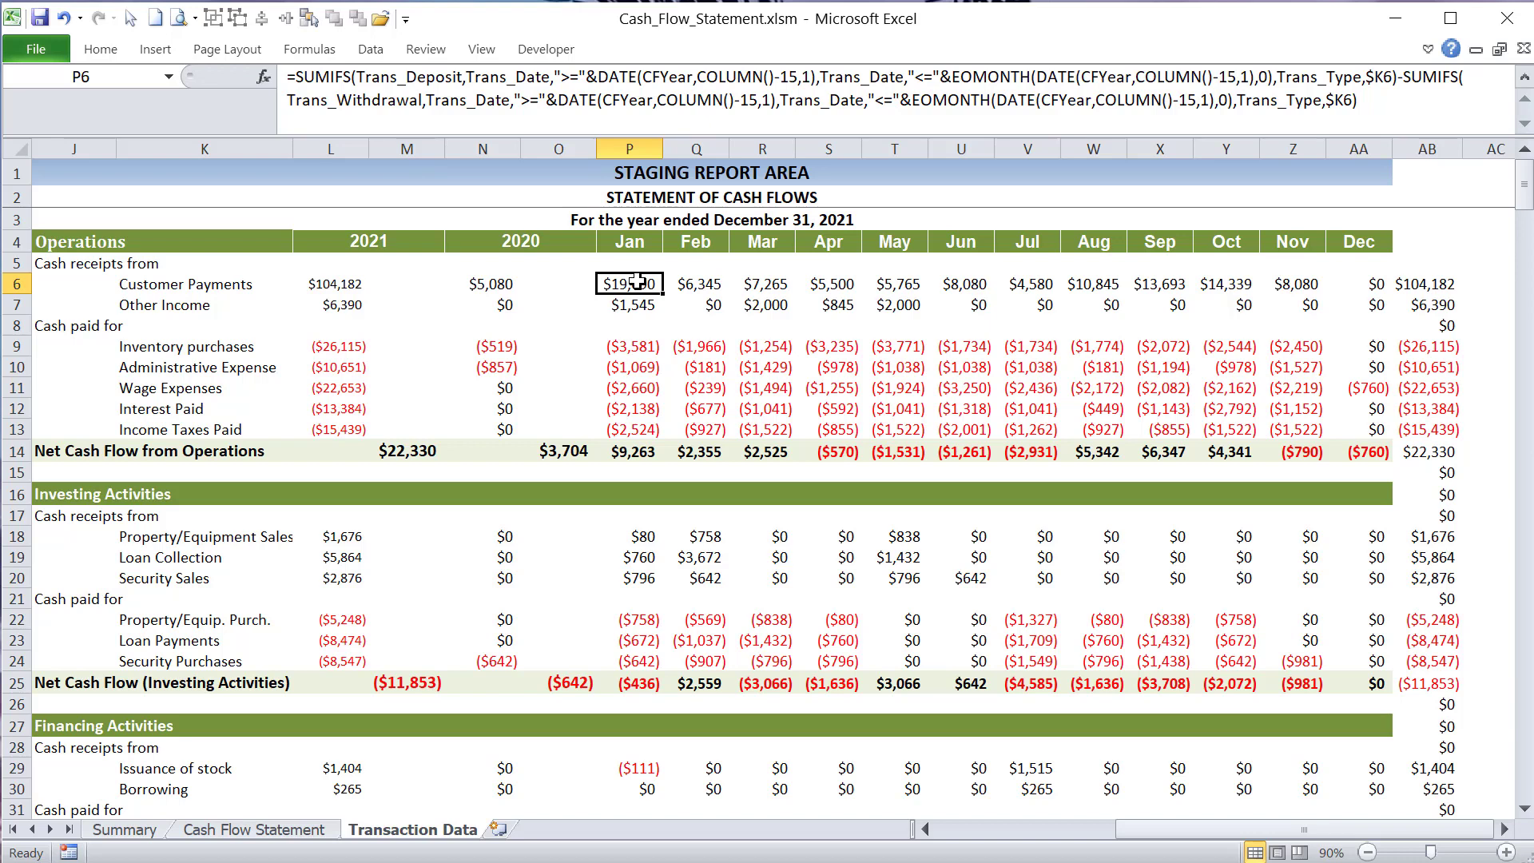
pyautogui.click(685, 289)
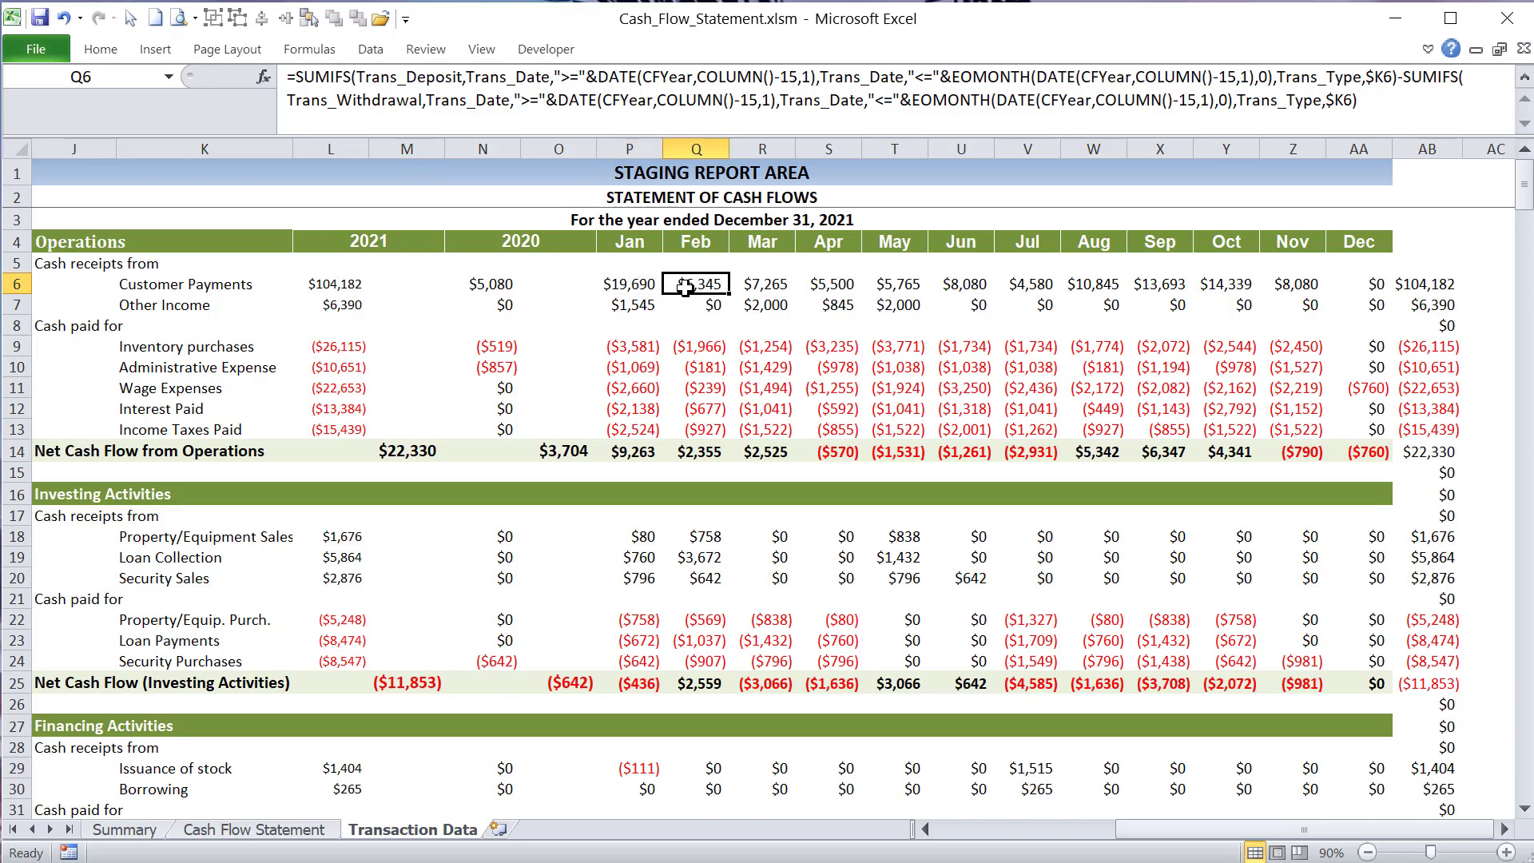
pyautogui.click(757, 284)
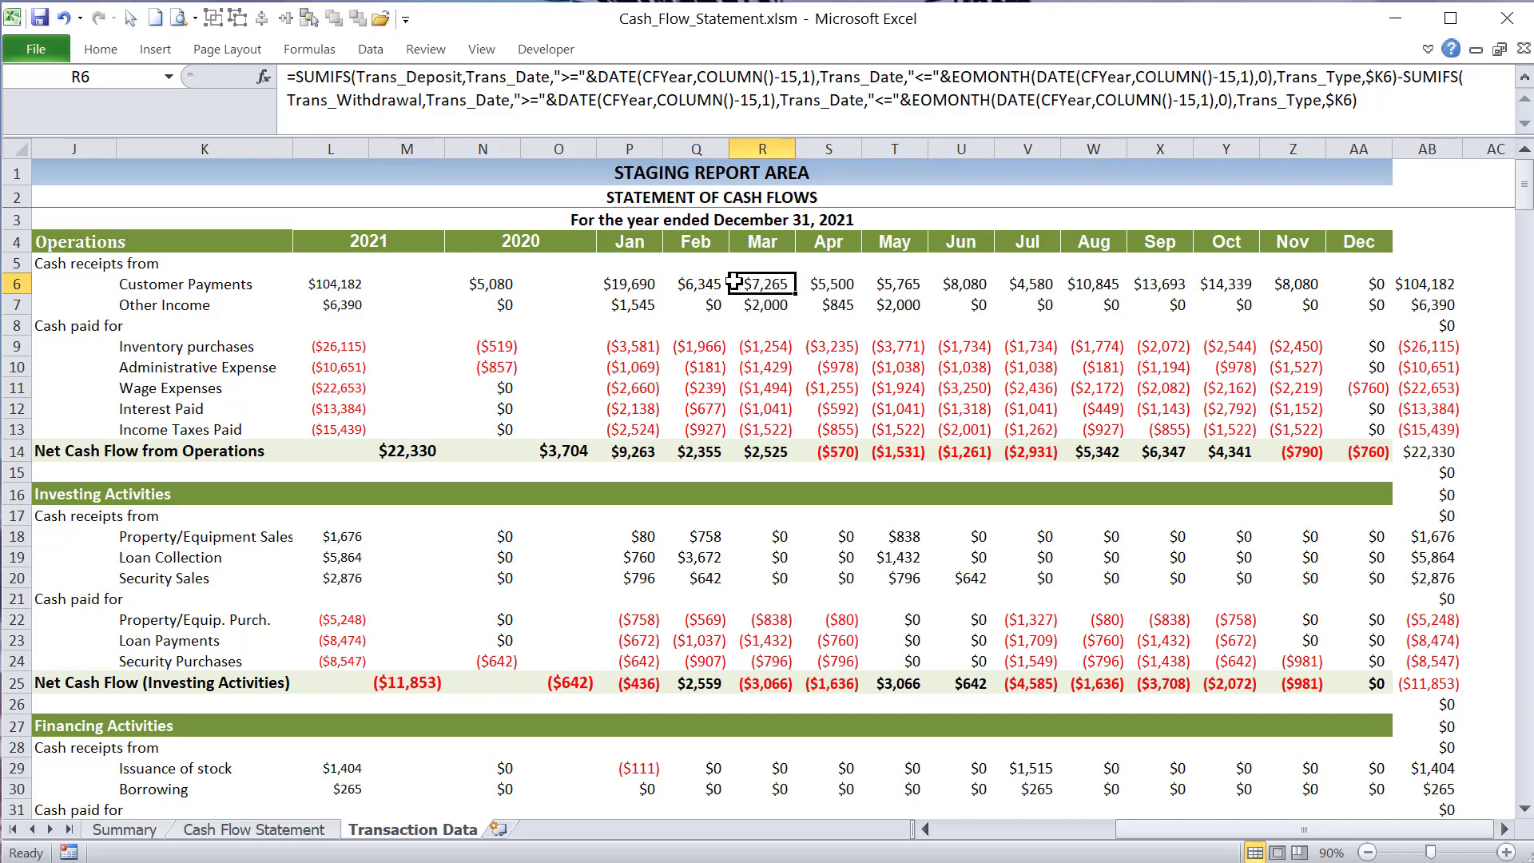
pyautogui.click(650, 286)
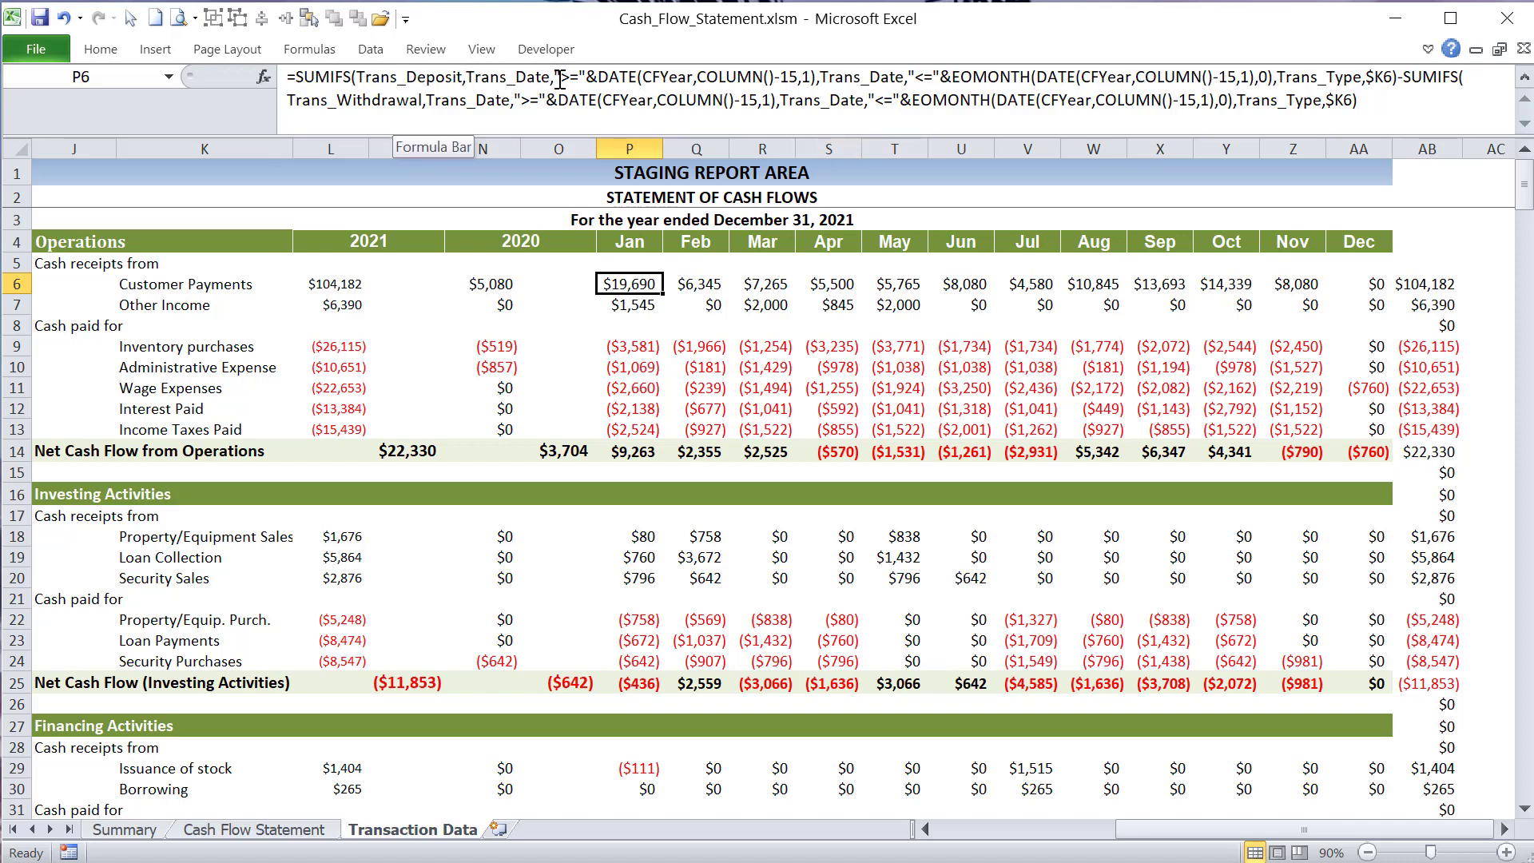
# - Highlight the Trans_Deposit sum range and the COLUMN()-15 month argument of the first Trans_Date criterion in the P6 formula
pyautogui.moveTo(499, 78); pyautogui.dragTo(357, 76)
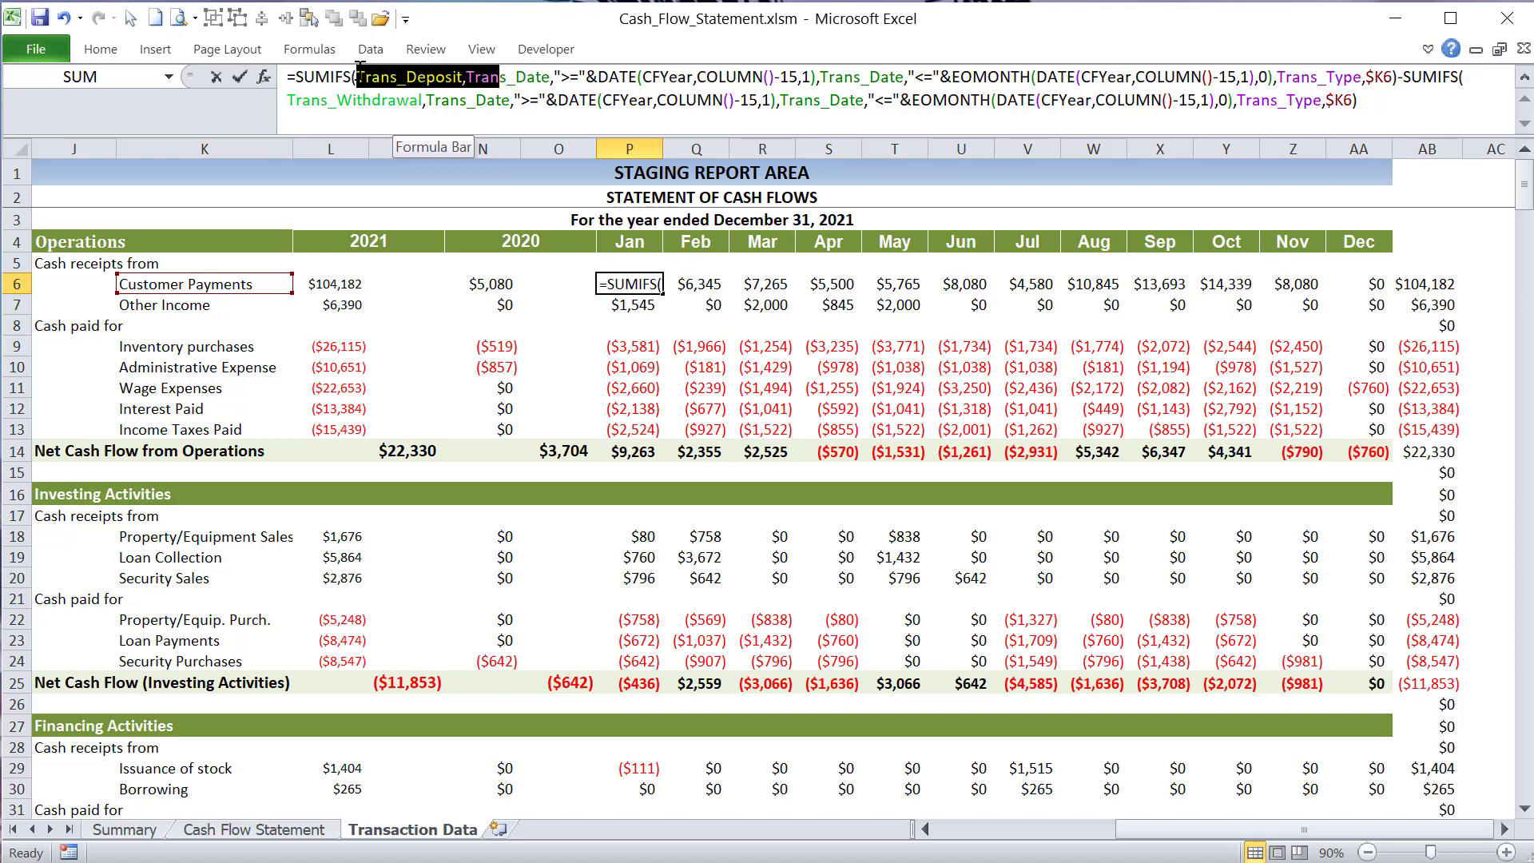
pyautogui.click(531, 78)
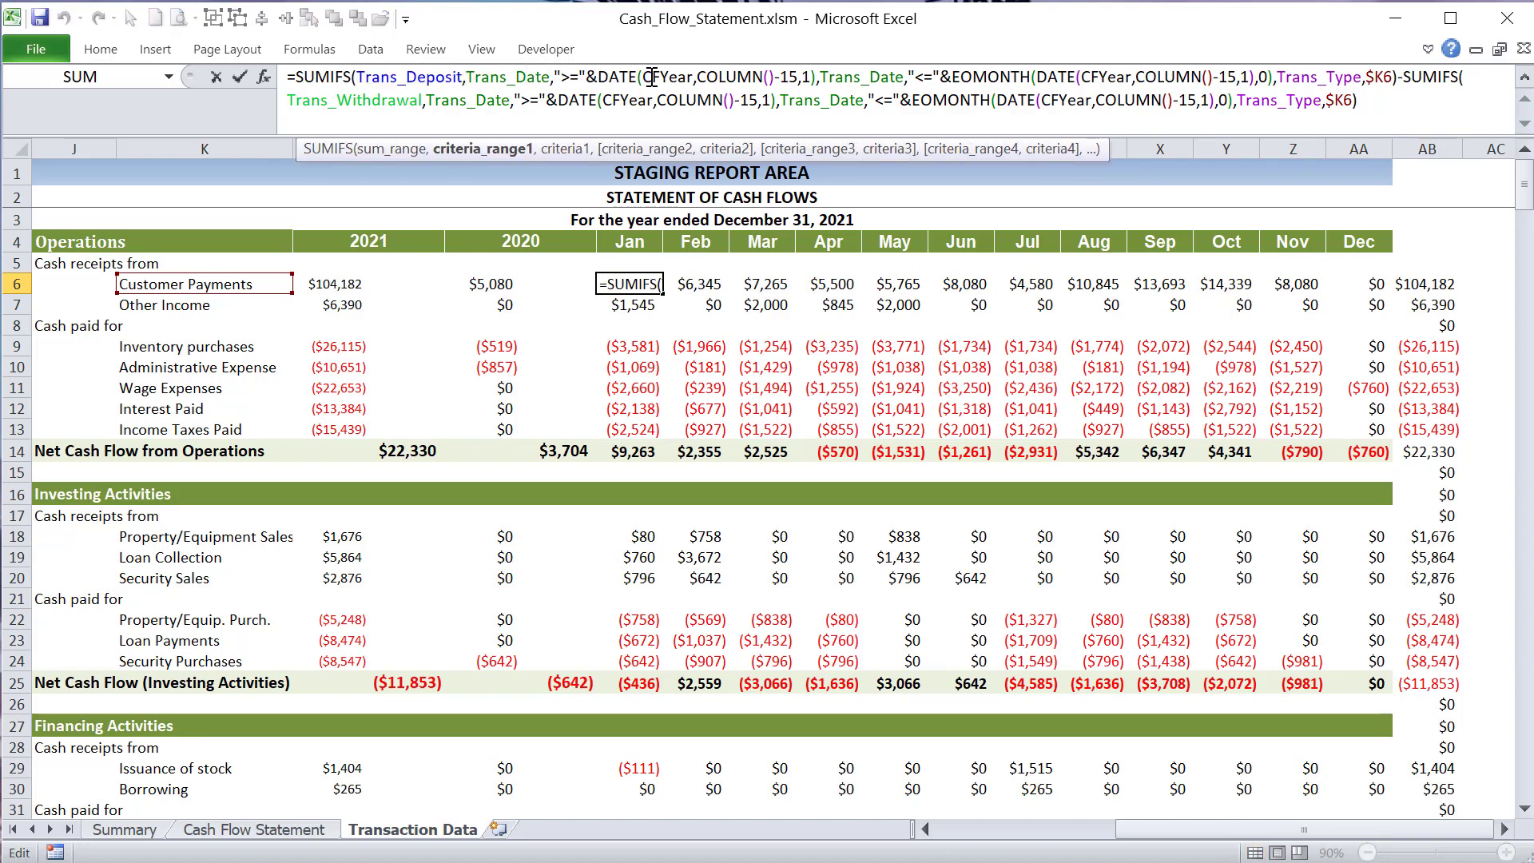
pyautogui.moveTo(693, 77); pyautogui.dragTo(799, 83)
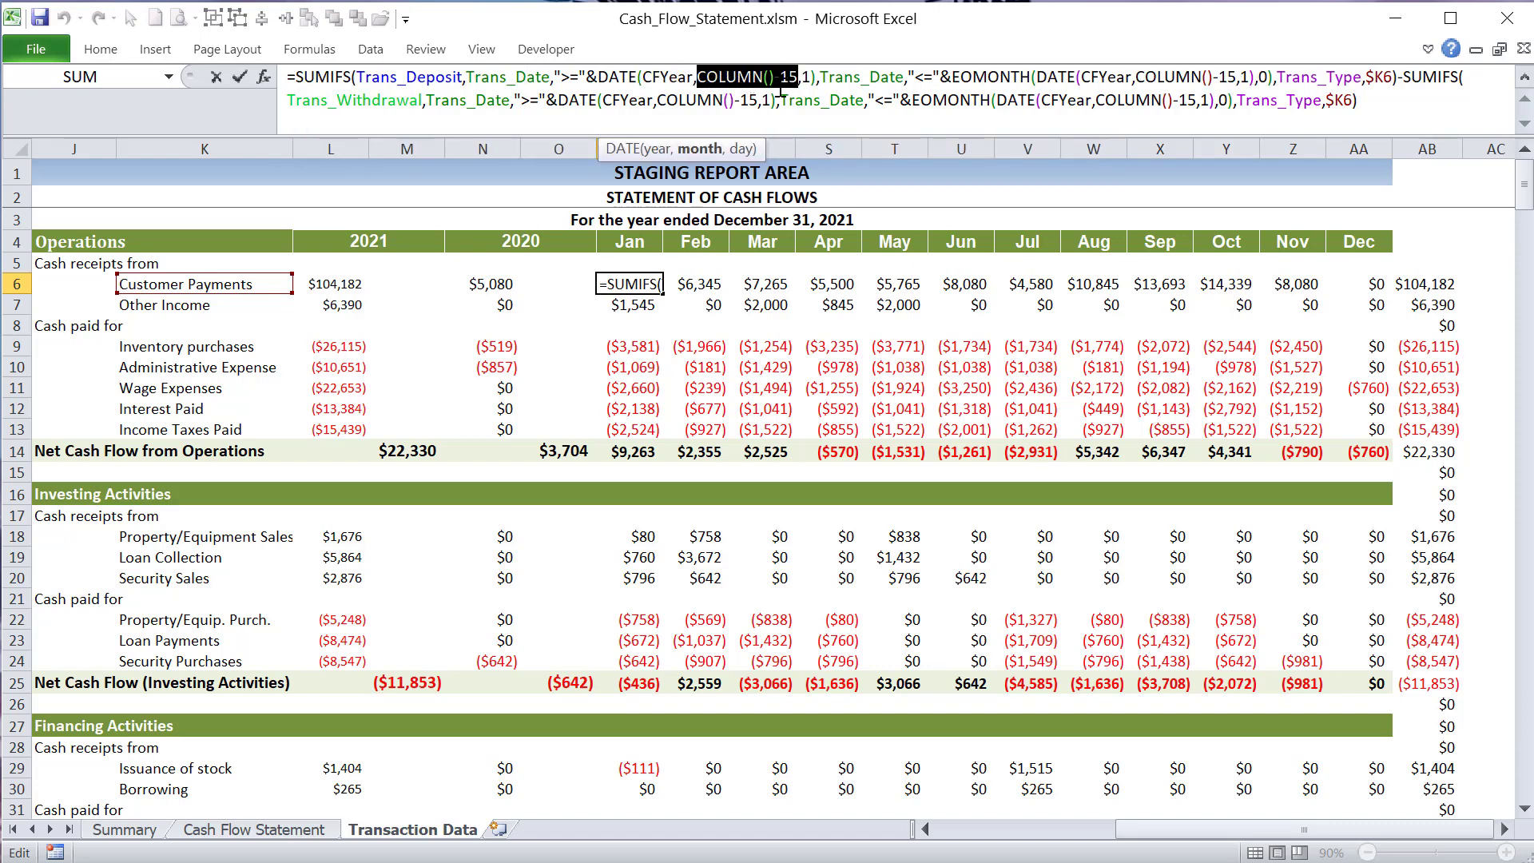
pyautogui.moveTo(802, 77); pyautogui.dragTo(696, 76)
# - Examine the second Trans_Date criterion in P6, highlighting EOMONTH, its 0 months argument and the full EOMONTH(DATE(CFYear,COLUMN()-15,1),0) expression
pyautogui.click(871, 77)
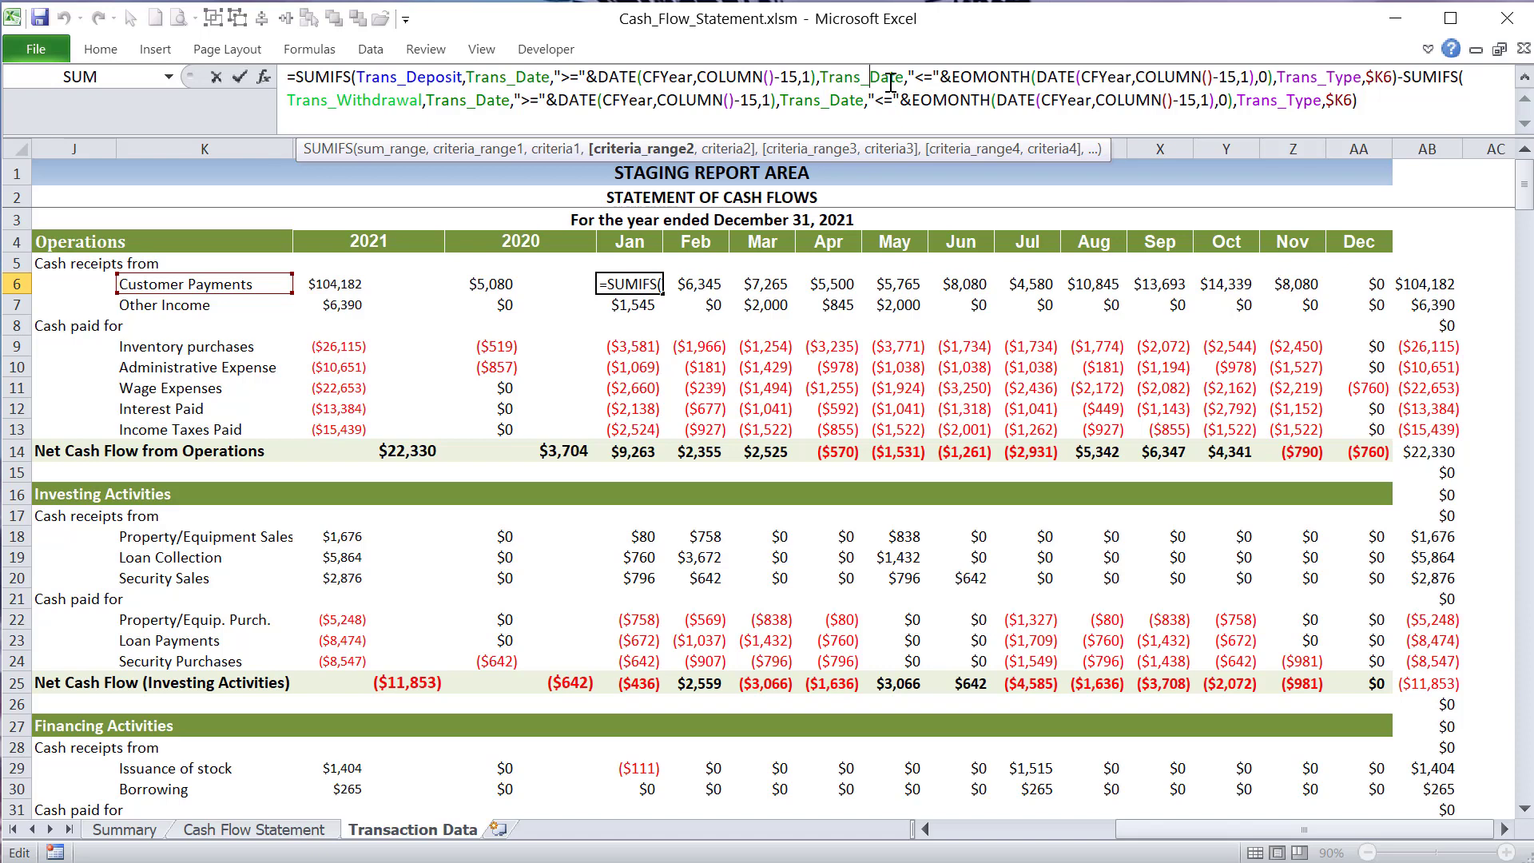
pyautogui.click(916, 76)
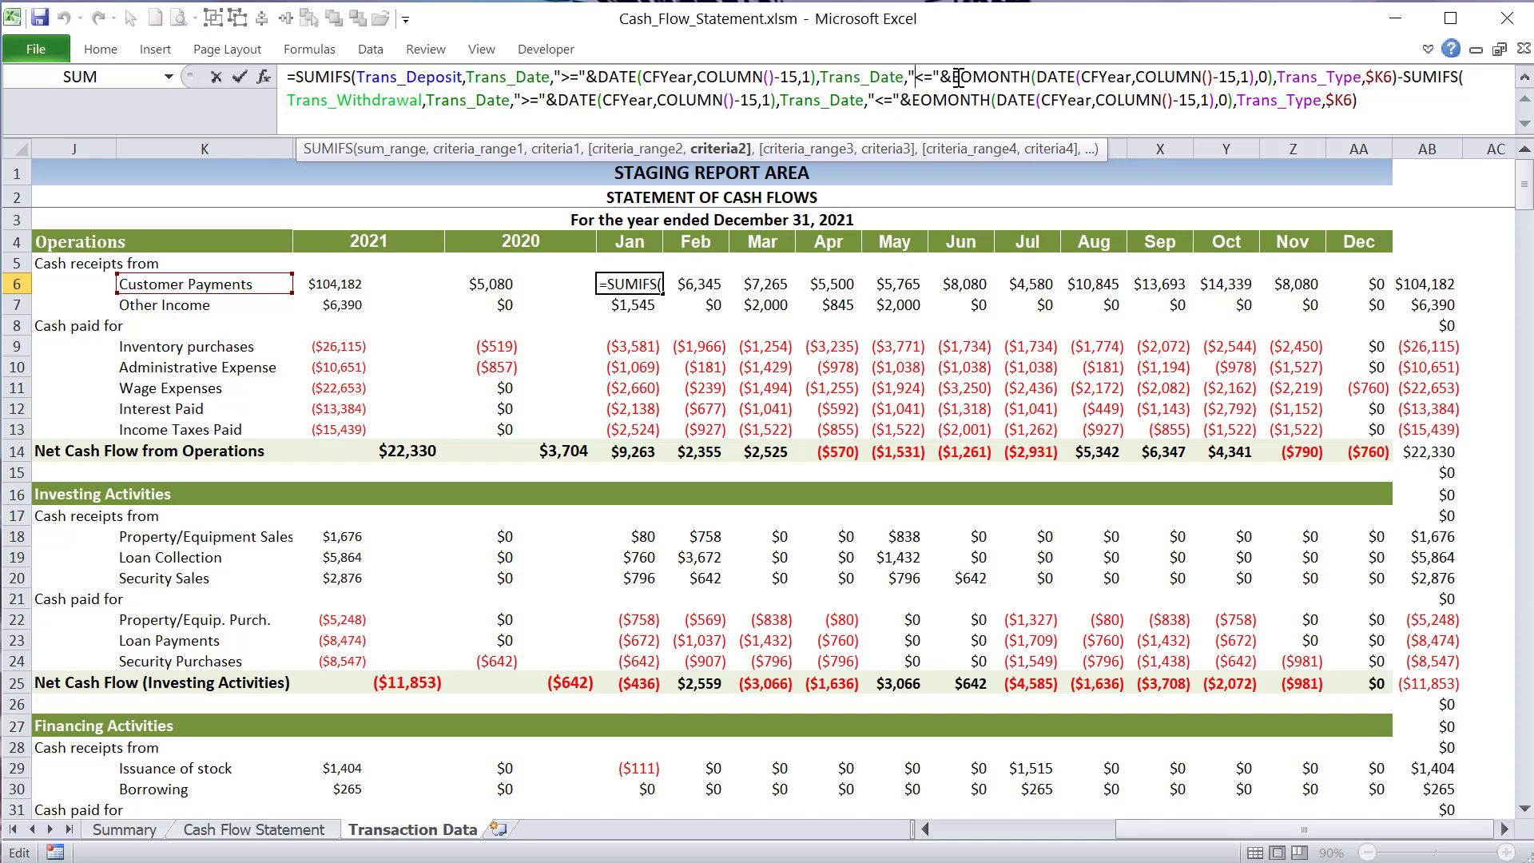
pyautogui.moveTo(959, 78); pyautogui.dragTo(1028, 78)
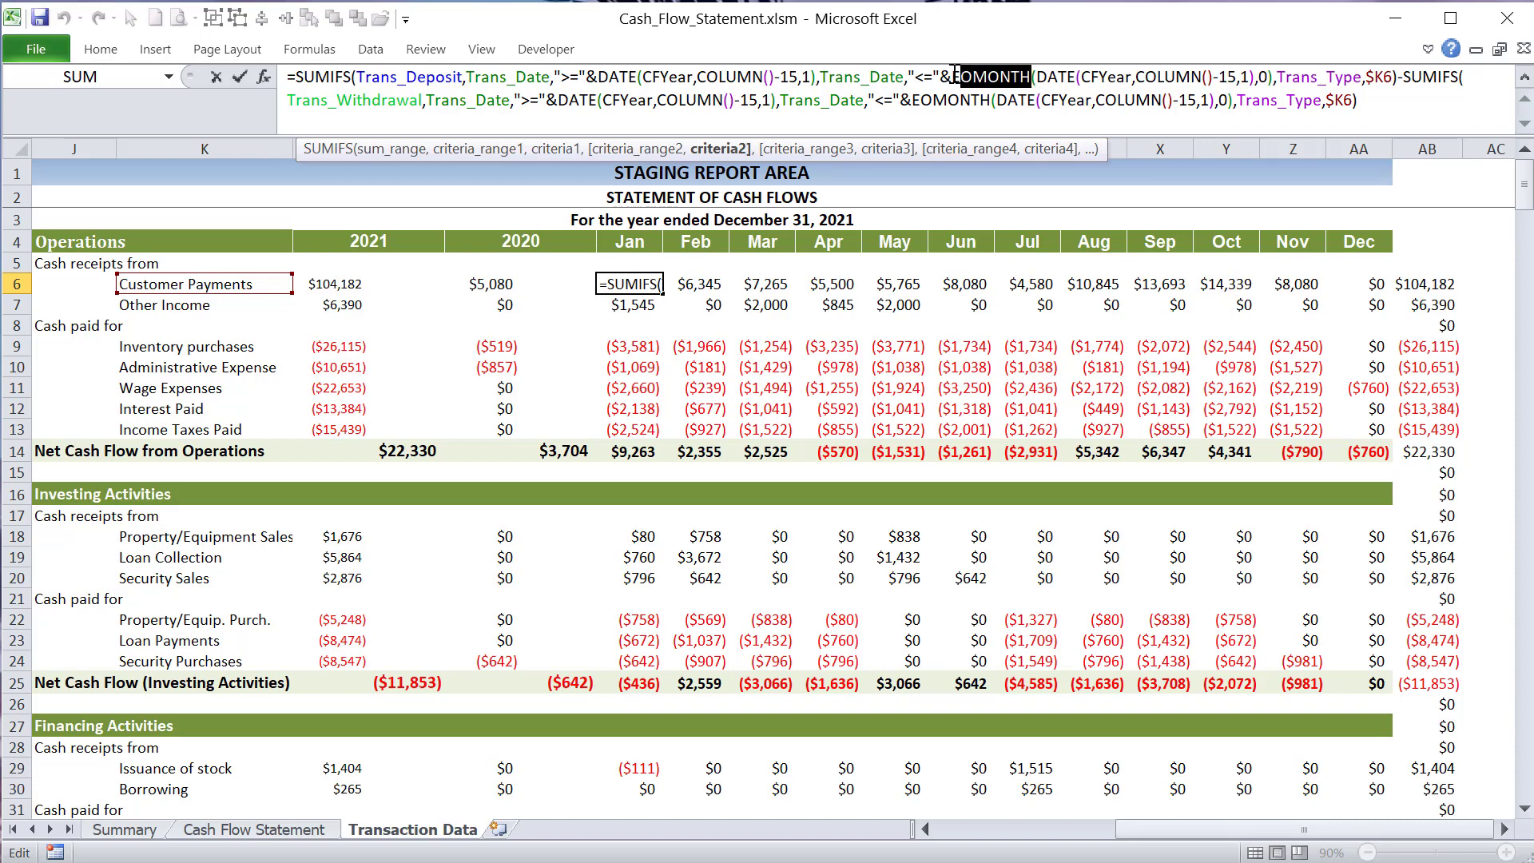
pyautogui.moveTo(953, 77); pyautogui.dragTo(1013, 77)
pyautogui.moveTo(1126, 77); pyautogui.dragTo(1228, 77)
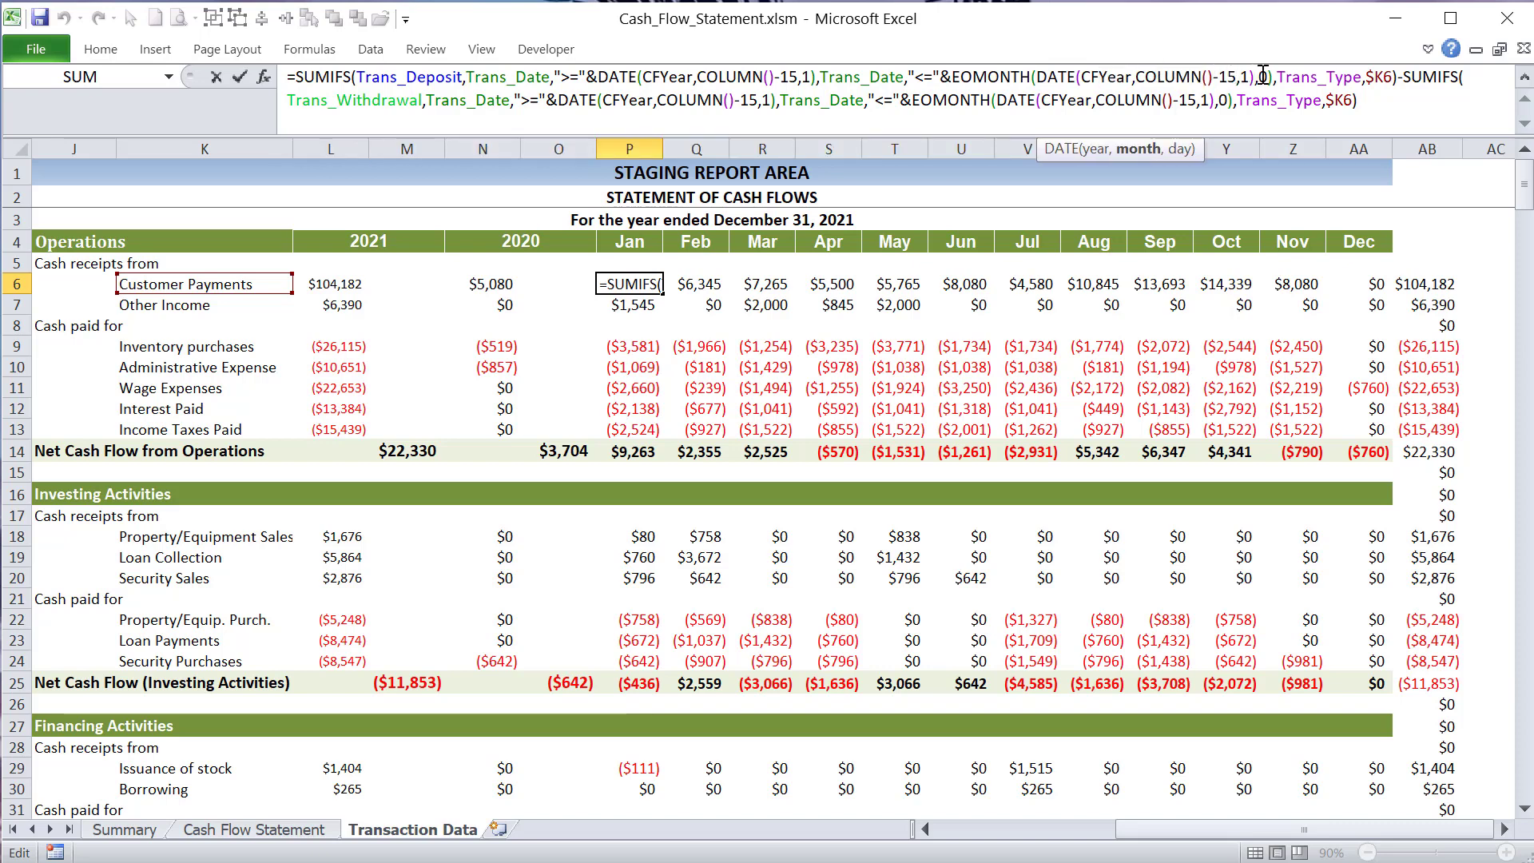
pyautogui.doubleClick(1262, 78)
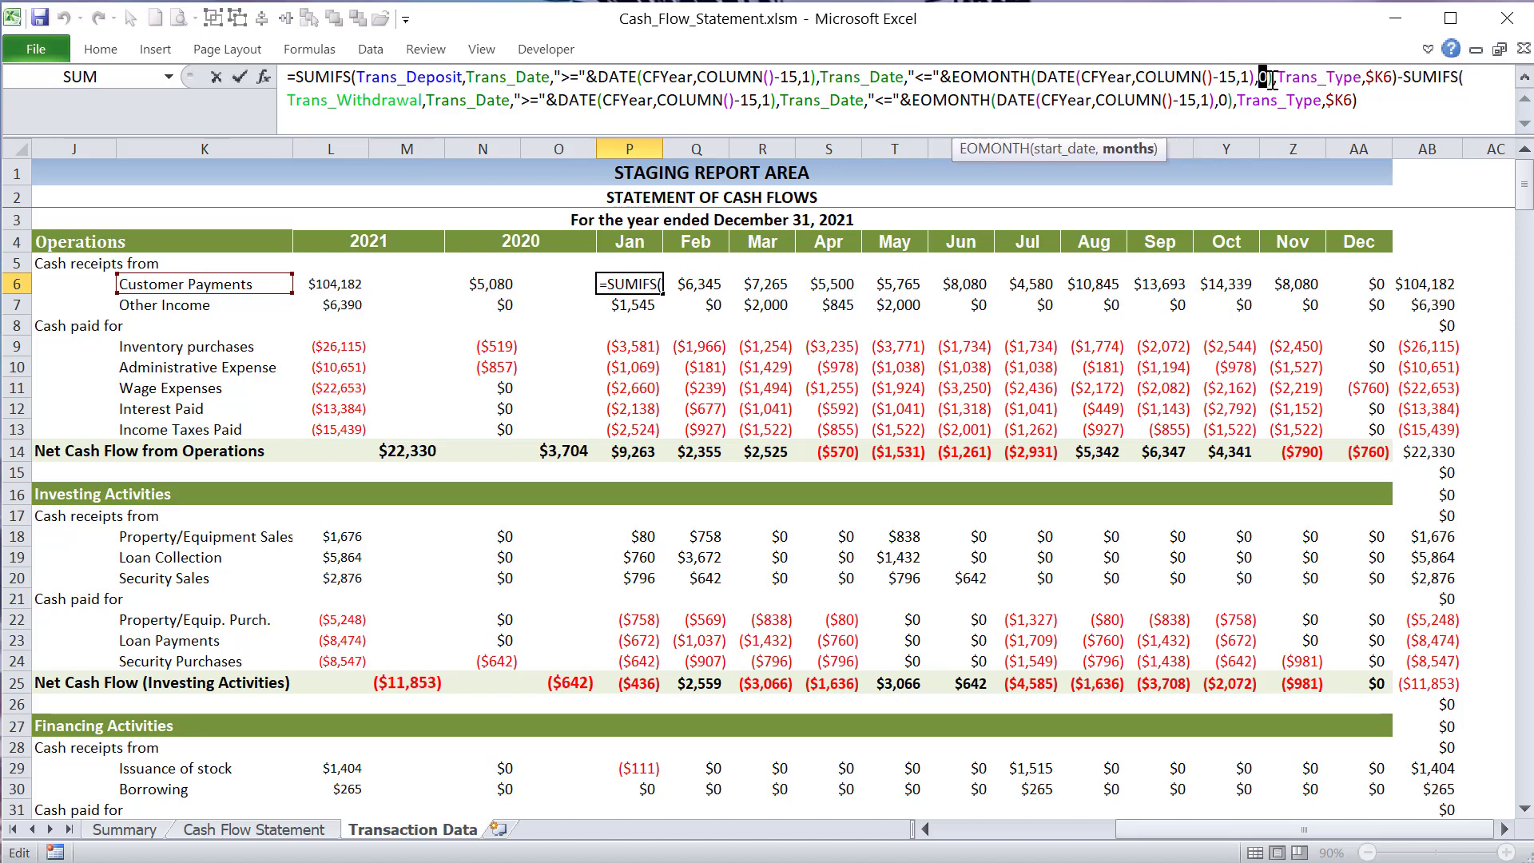
pyautogui.moveTo(1276, 78); pyautogui.dragTo(952, 78)
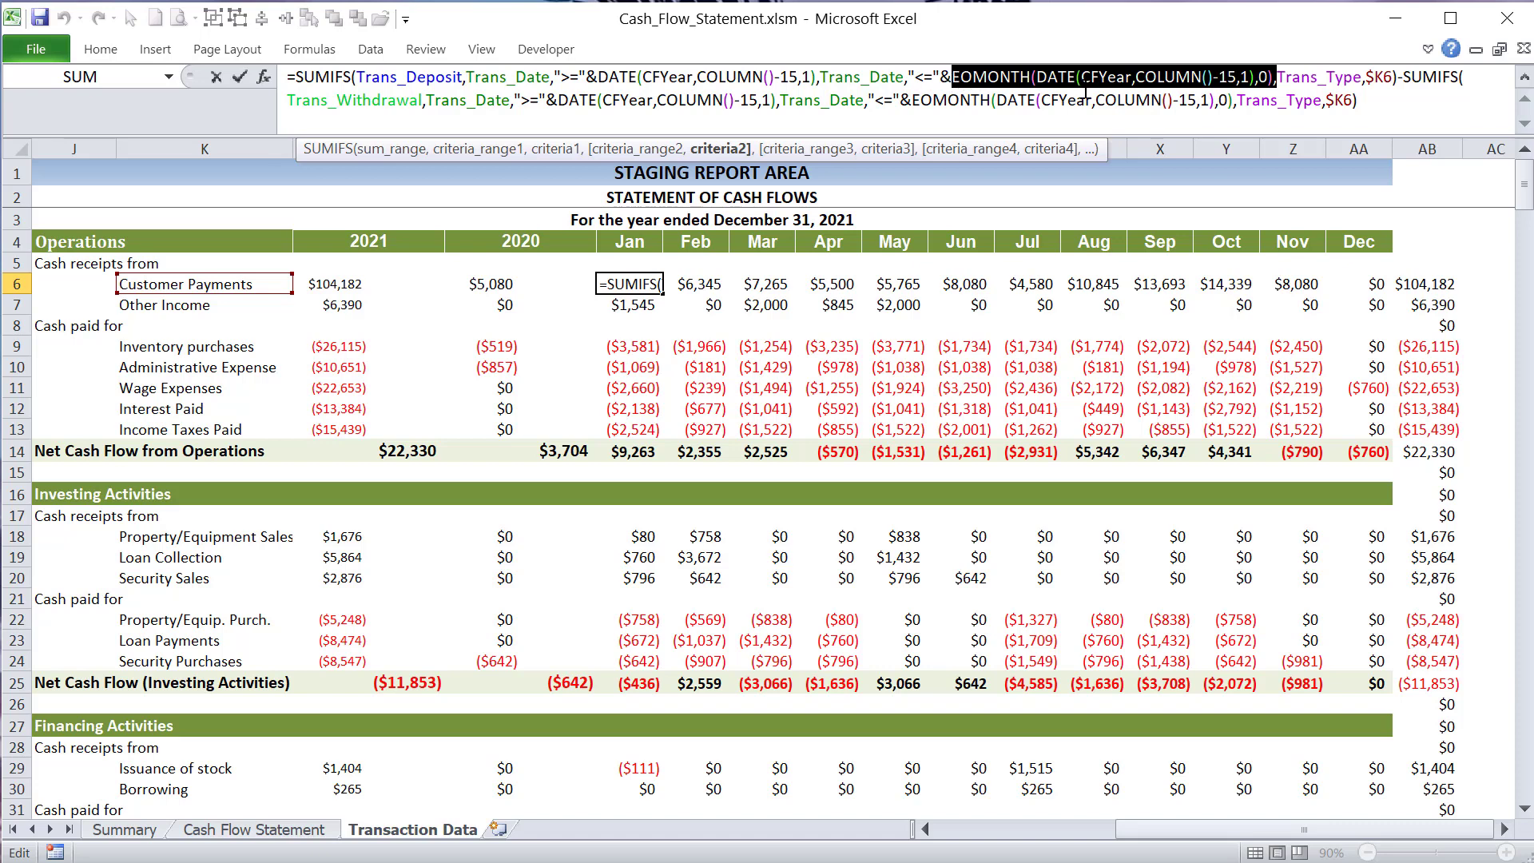
# - Examine the Trans_Type,$K6 criterion in P6 and the COLUMN()-15 and EOMONTH date arguments of the subtracted Trans_Withdrawal SUMIFS, and leave the formula
pyautogui.moveTo(1387, 80)
pyautogui.mouseDown()
pyautogui.moveTo(1273, 77)
pyautogui.moveTo(1392, 78)
pyautogui.mouseUp()
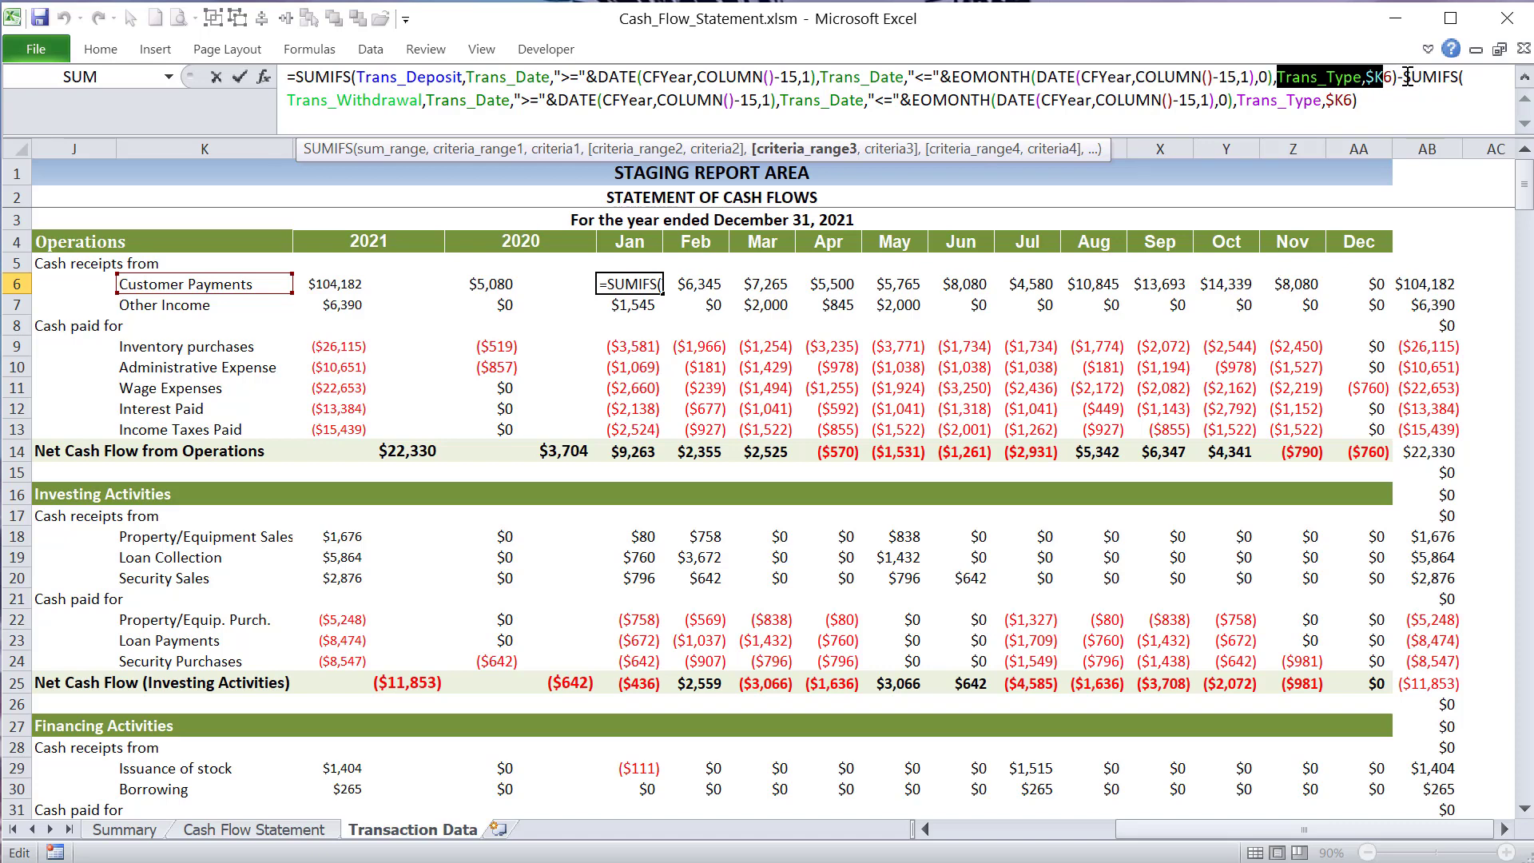
pyautogui.moveTo(1404, 77)
pyautogui.mouseDown()
pyautogui.moveTo(1405, 98)
pyautogui.moveTo(1404, 82)
pyautogui.mouseUp()
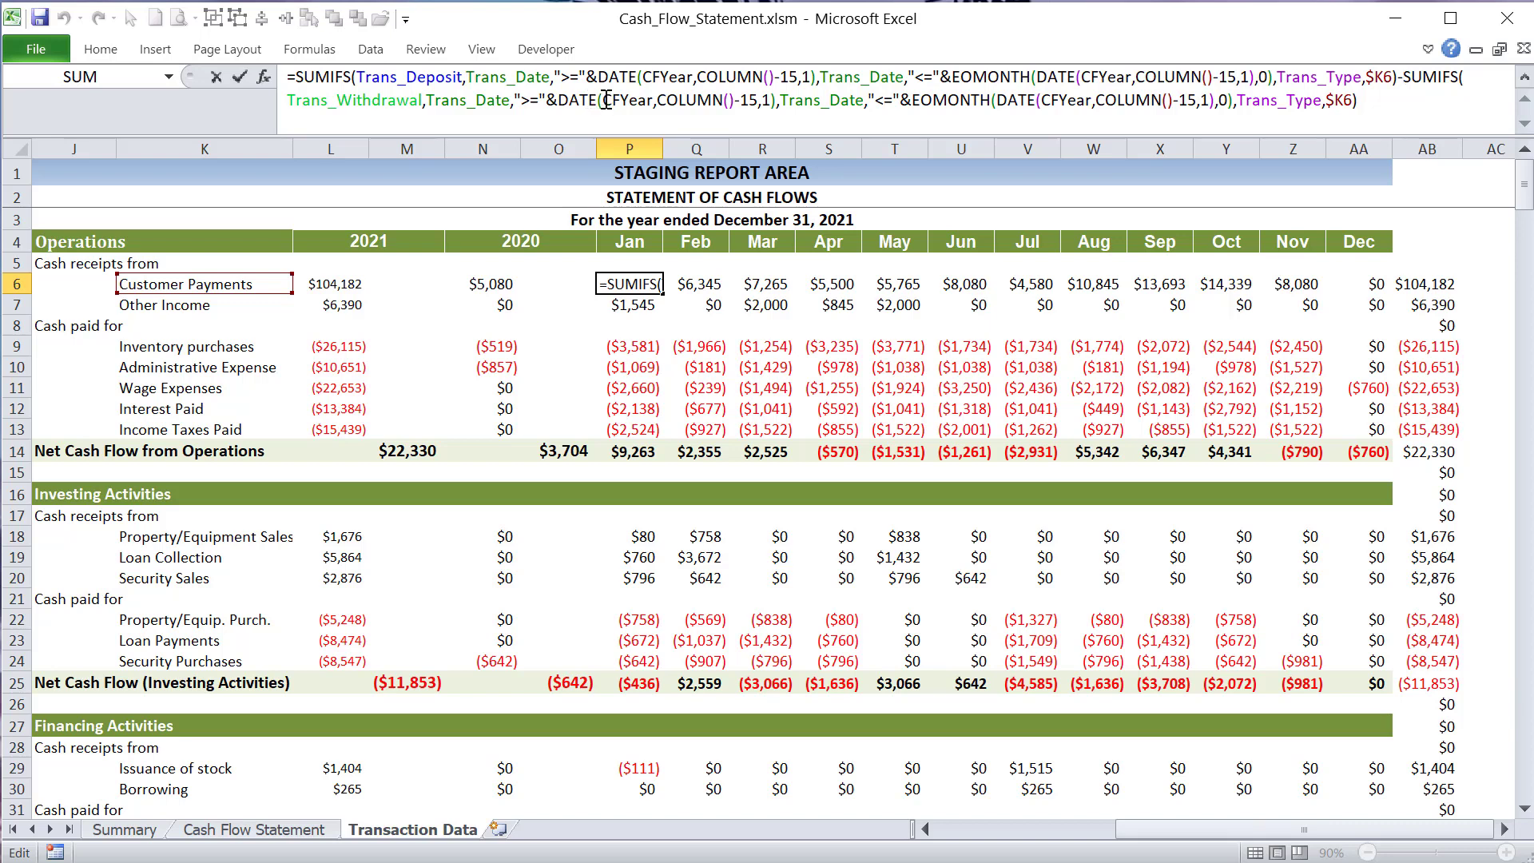
pyautogui.moveTo(726, 99); pyautogui.dragTo(668, 95)
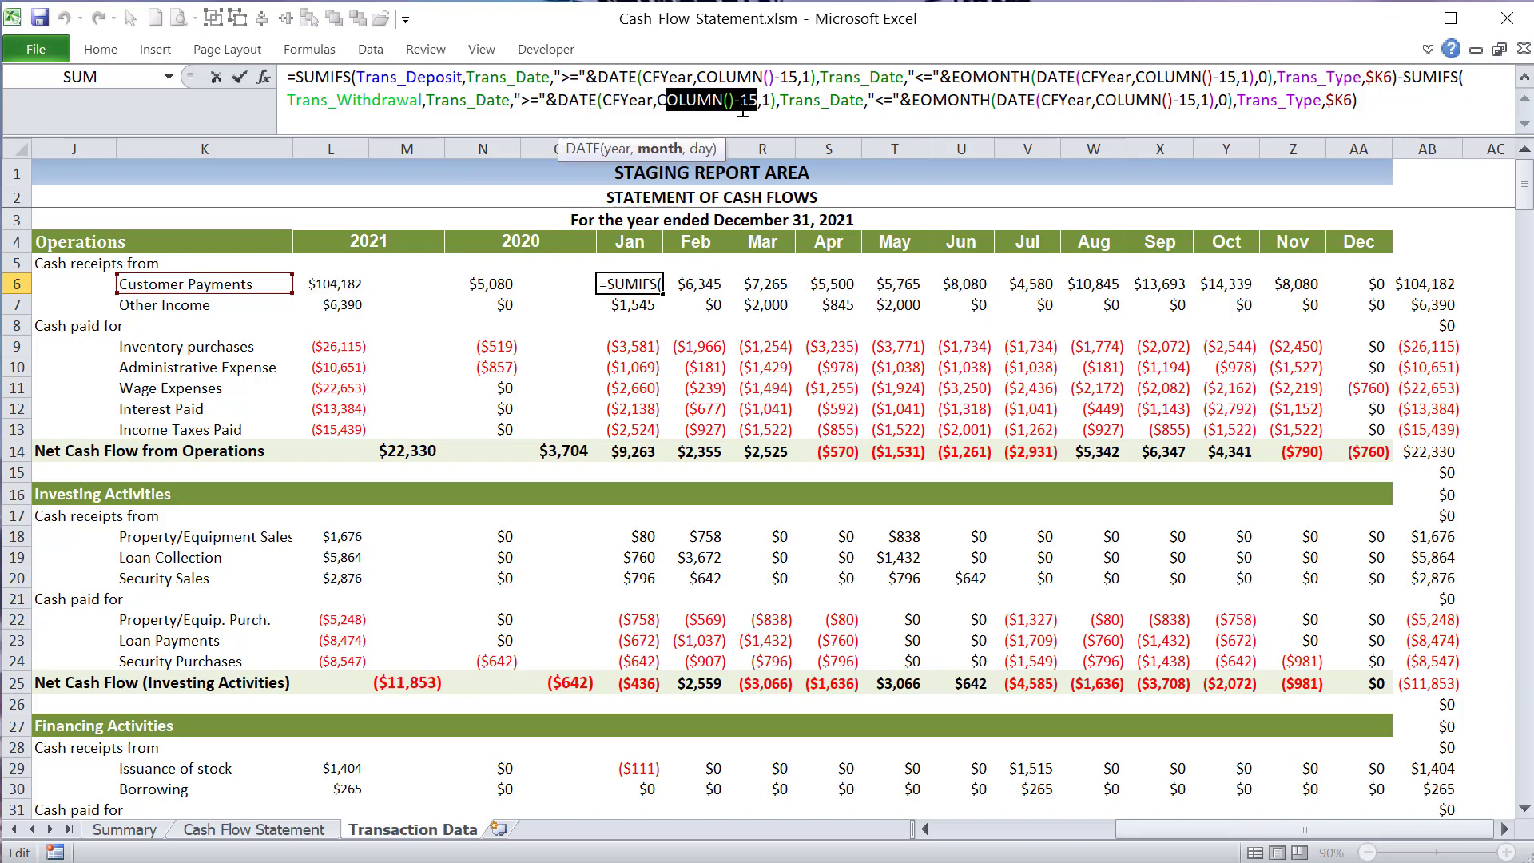
pyautogui.moveTo(979, 100); pyautogui.dragTo(933, 100)
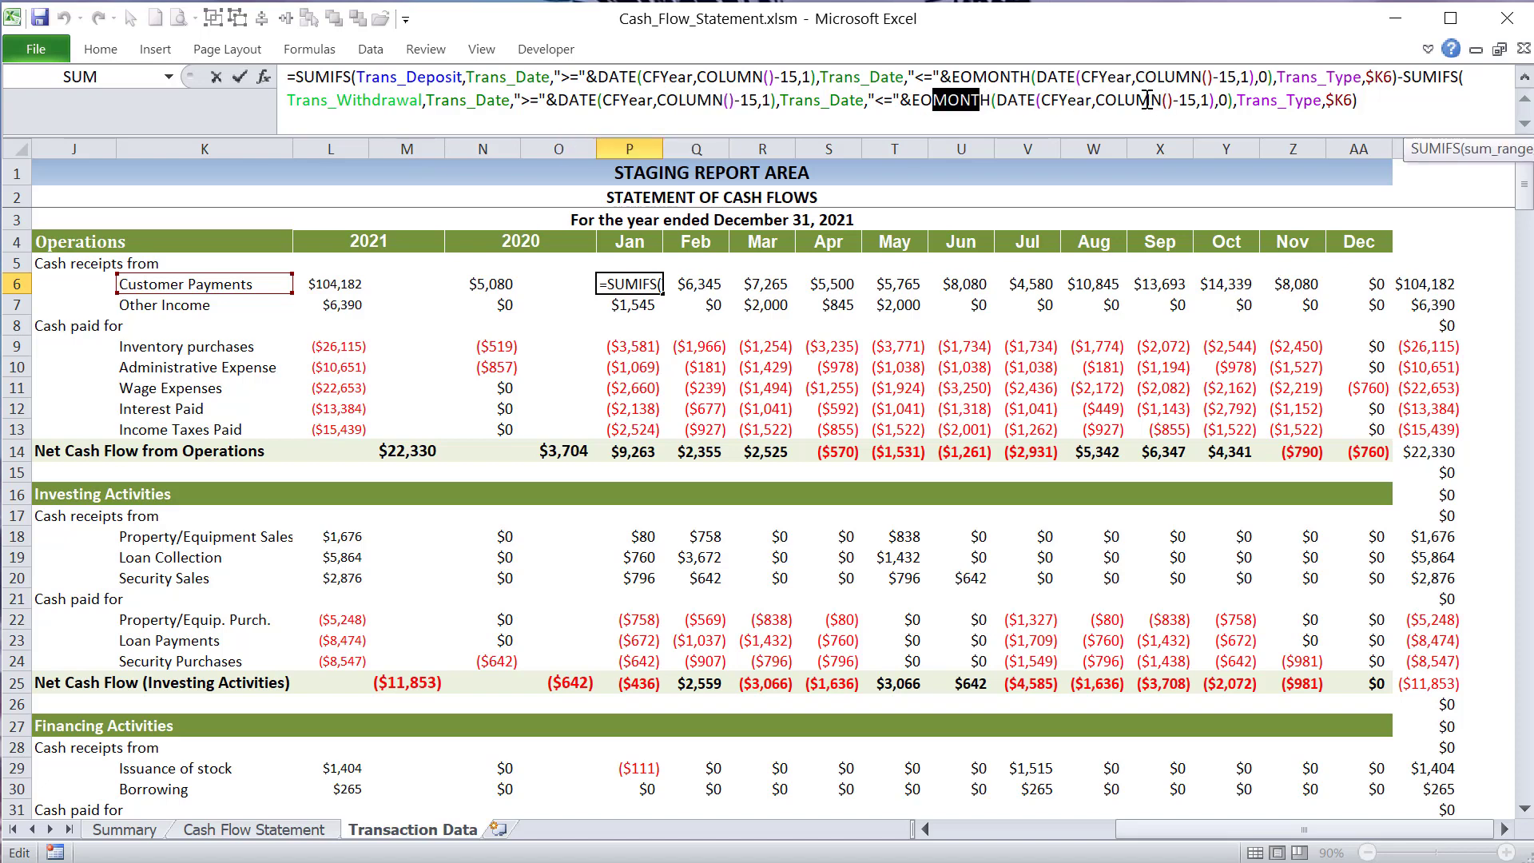
pyautogui.press('Tab')
pyautogui.press('Tab')
pyautogui.press('Tab')
pyautogui.press('Tab')
pyautogui.press('Tab')
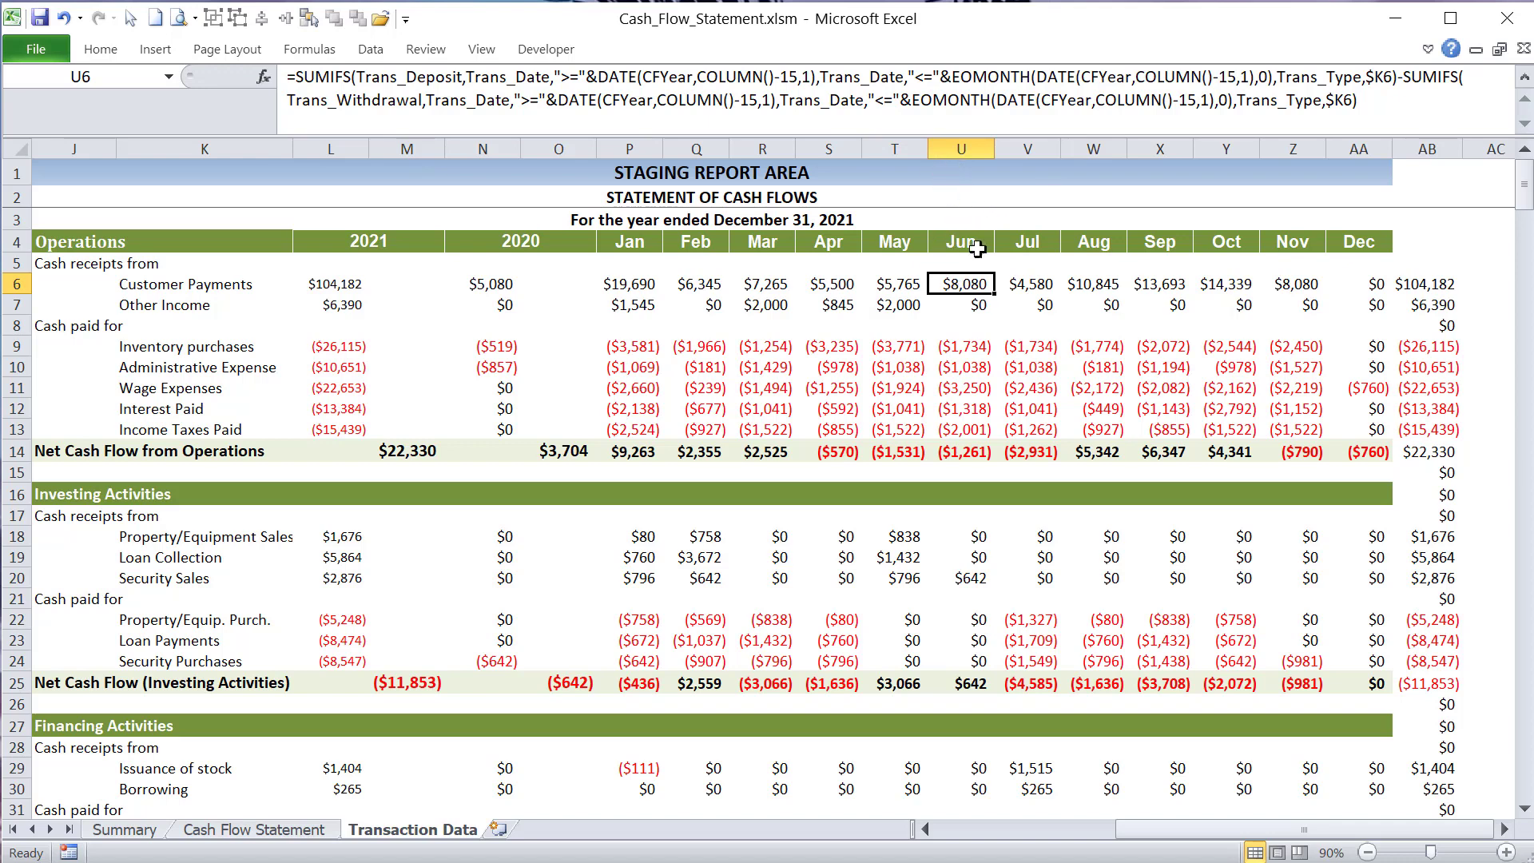
# - Fill the January Customer Payments formula in P6 across to December and down through the Other Income row, covering P6:AA7
pyautogui.click(1029, 284)
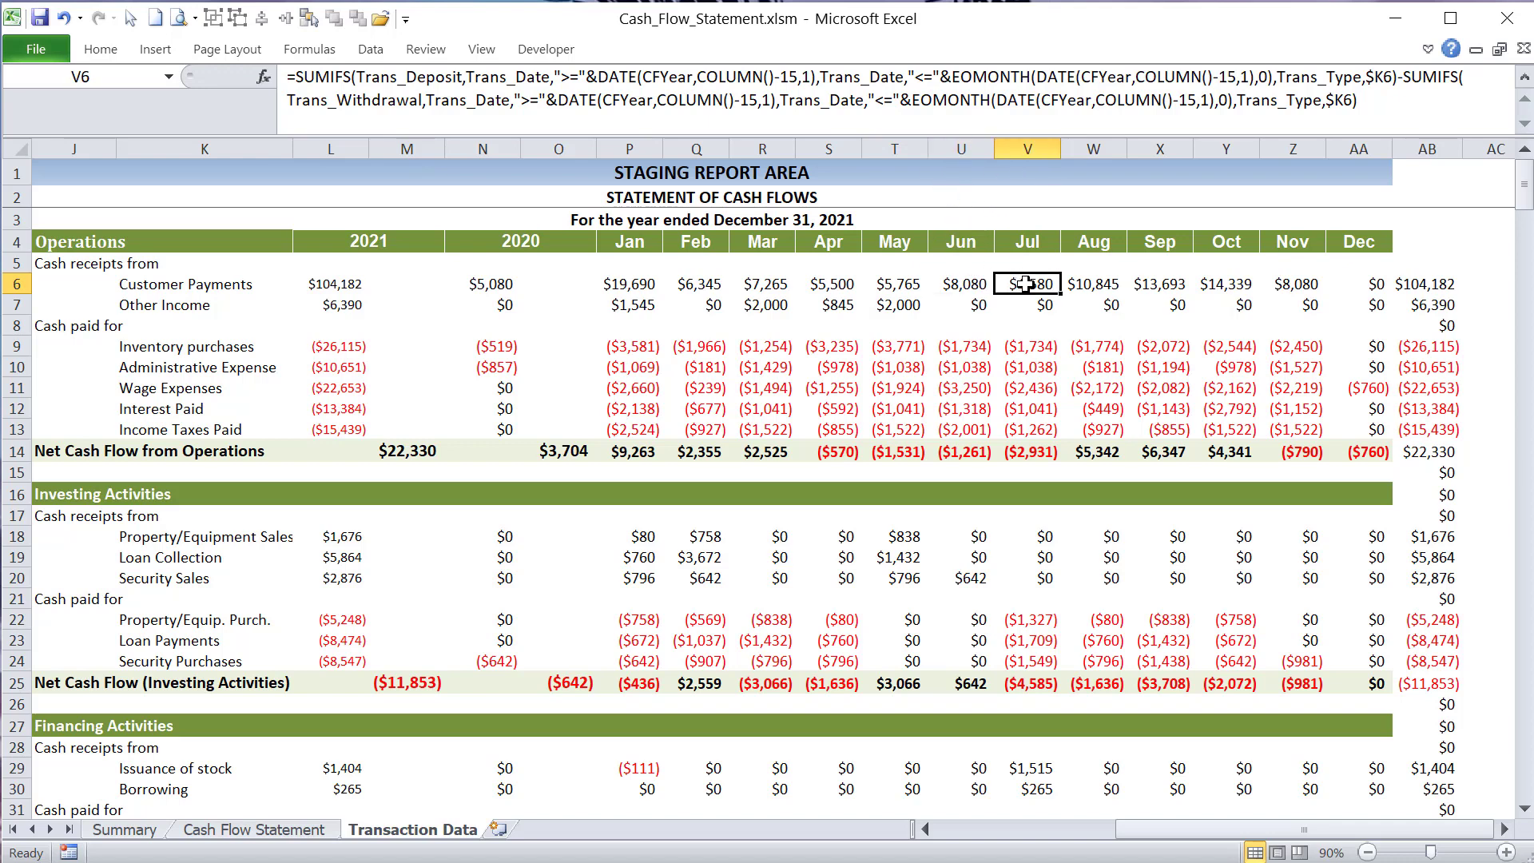
pyautogui.moveTo(627, 284); pyautogui.dragTo(1311, 294)
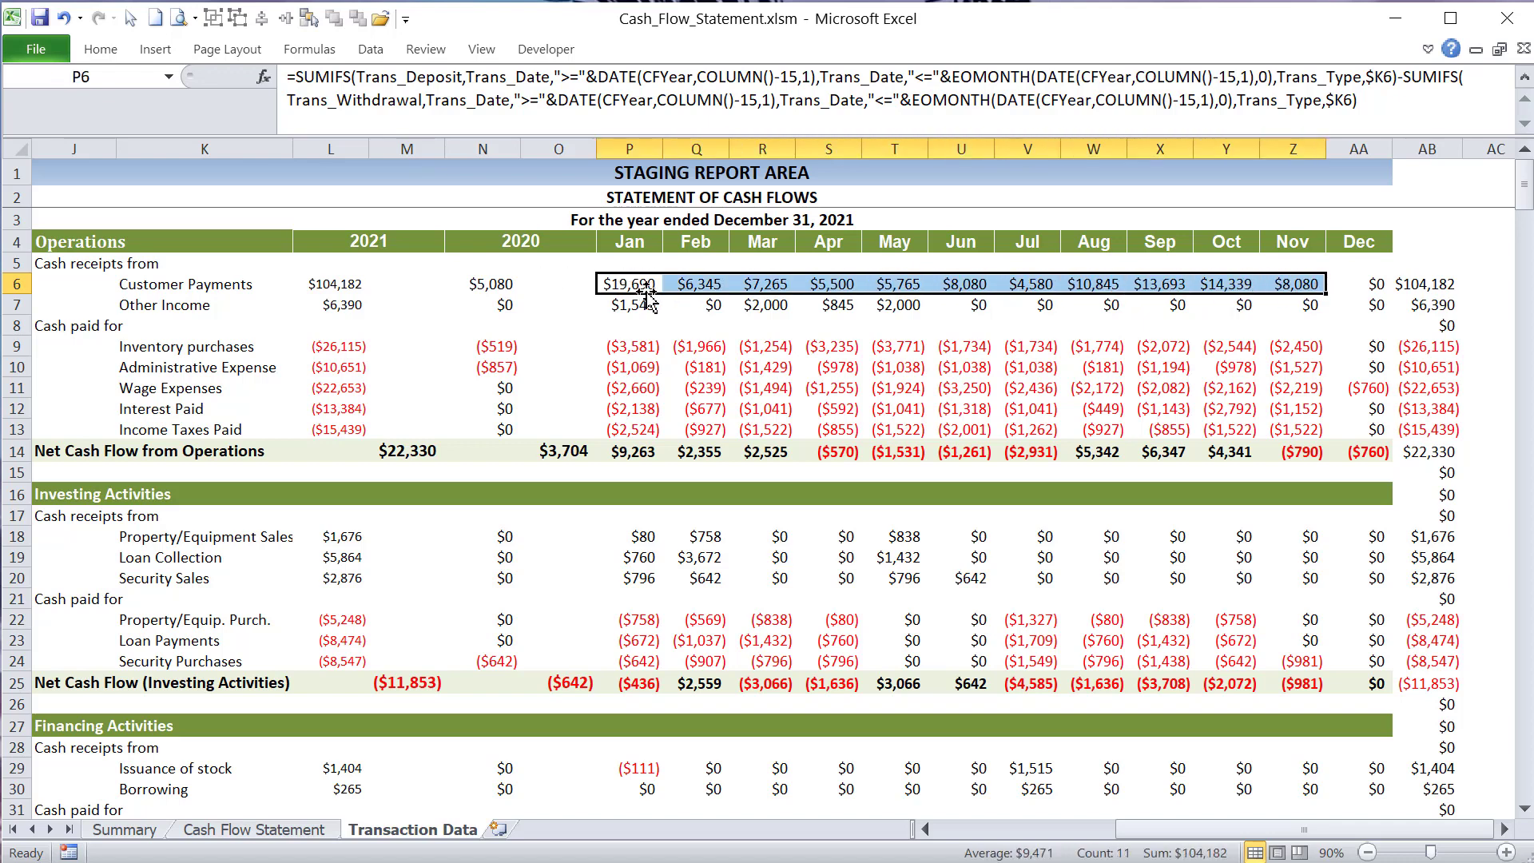
pyautogui.click(639, 281)
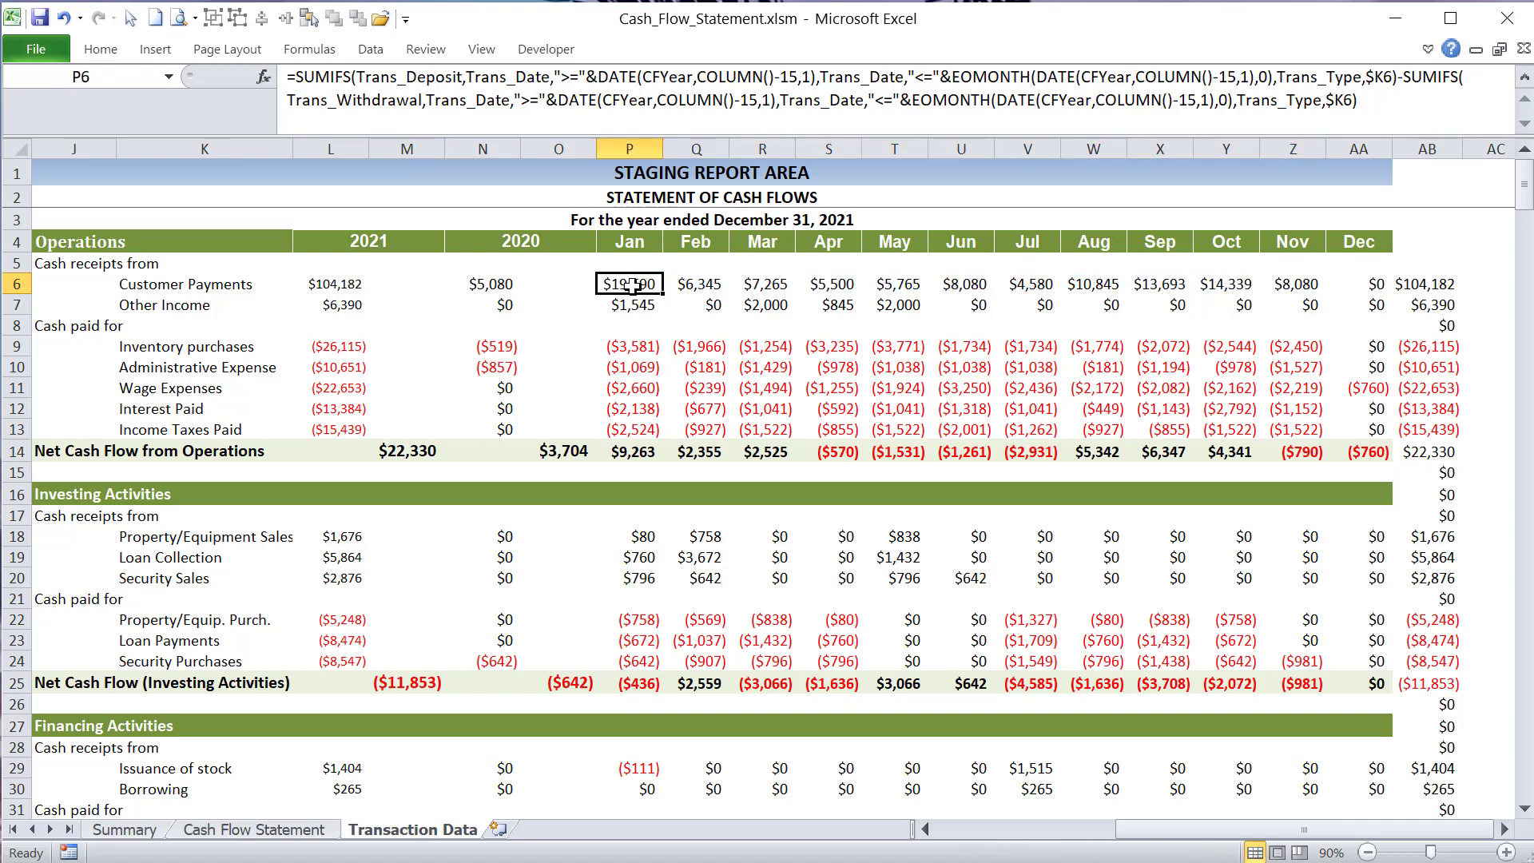
pyautogui.rightClick(634, 288)
pyautogui.click(674, 328)
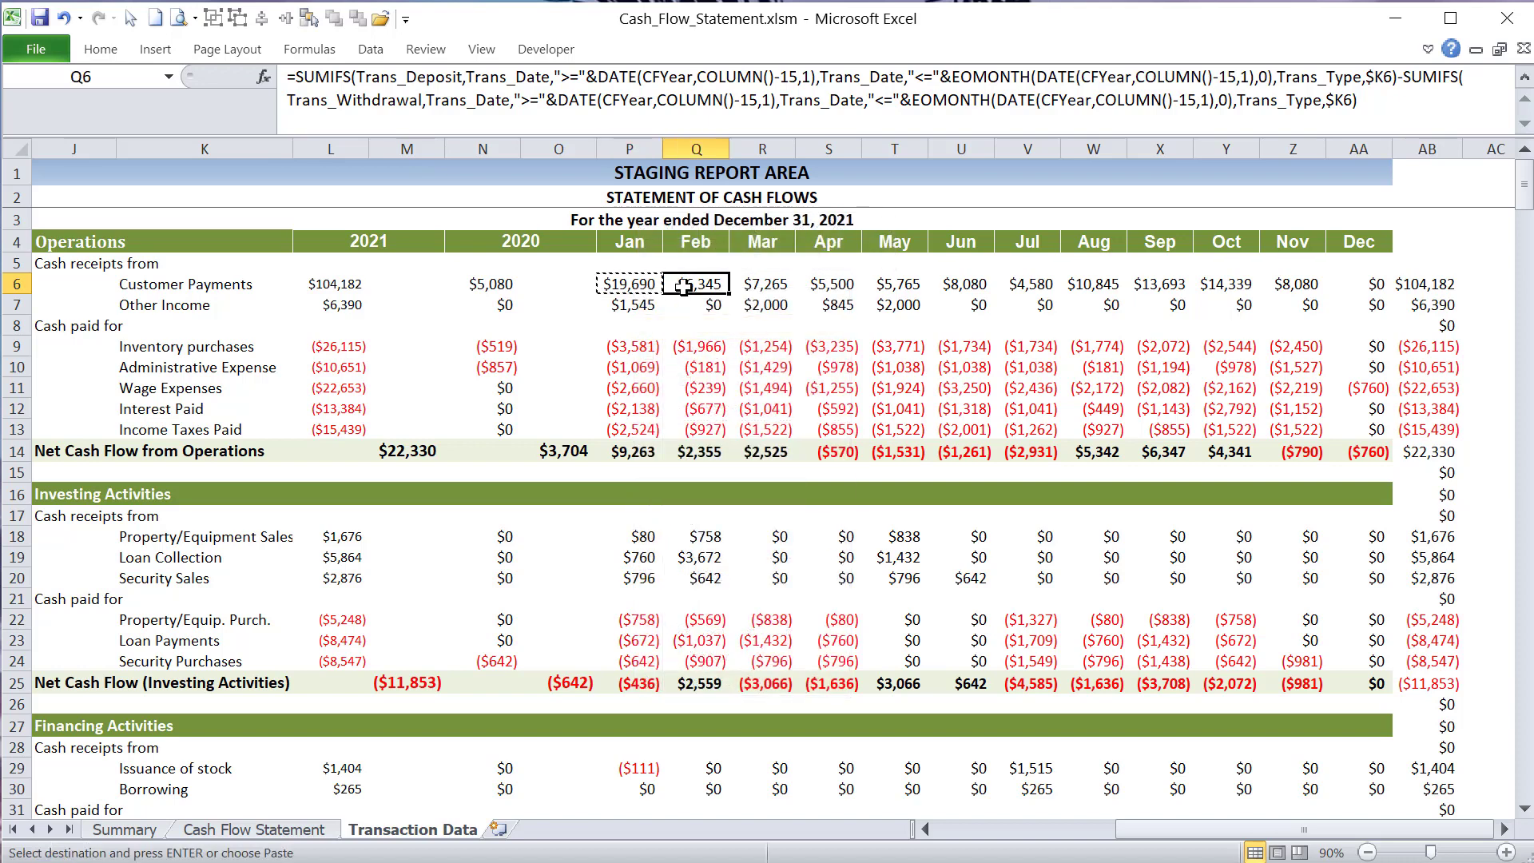
pyautogui.moveTo(662, 293); pyautogui.dragTo(1394, 313)
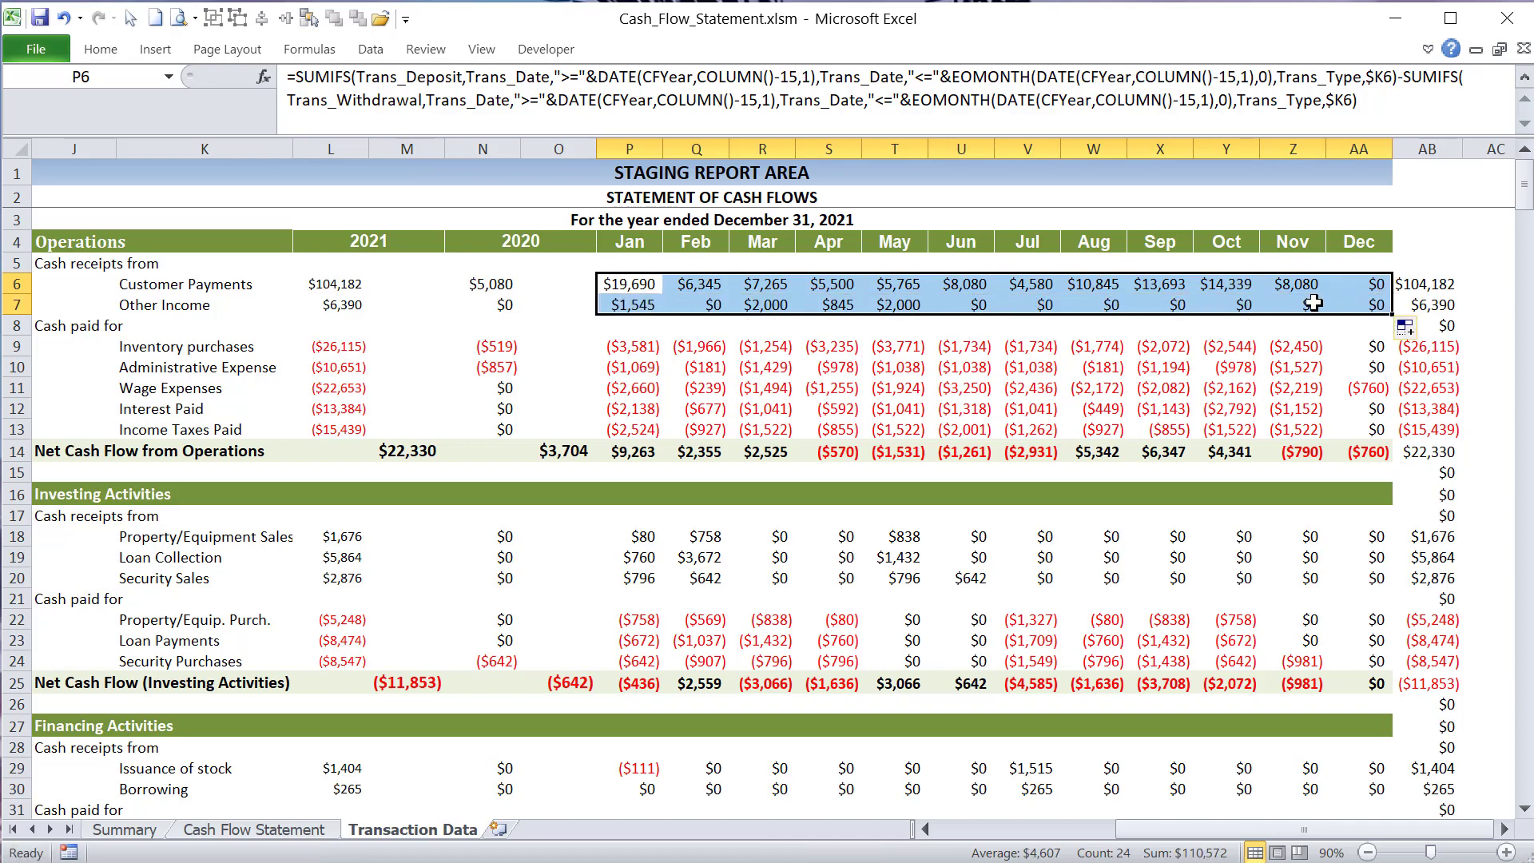
# - Copy the monthly Customer Payments formulas P6:AA6 into the operations cash-paid rows P9:AA13 as formulas, undoing and redoing the paste once
pyautogui.click(653, 283)
pyautogui.moveTo(653, 284); pyautogui.dragTo(1374, 286)
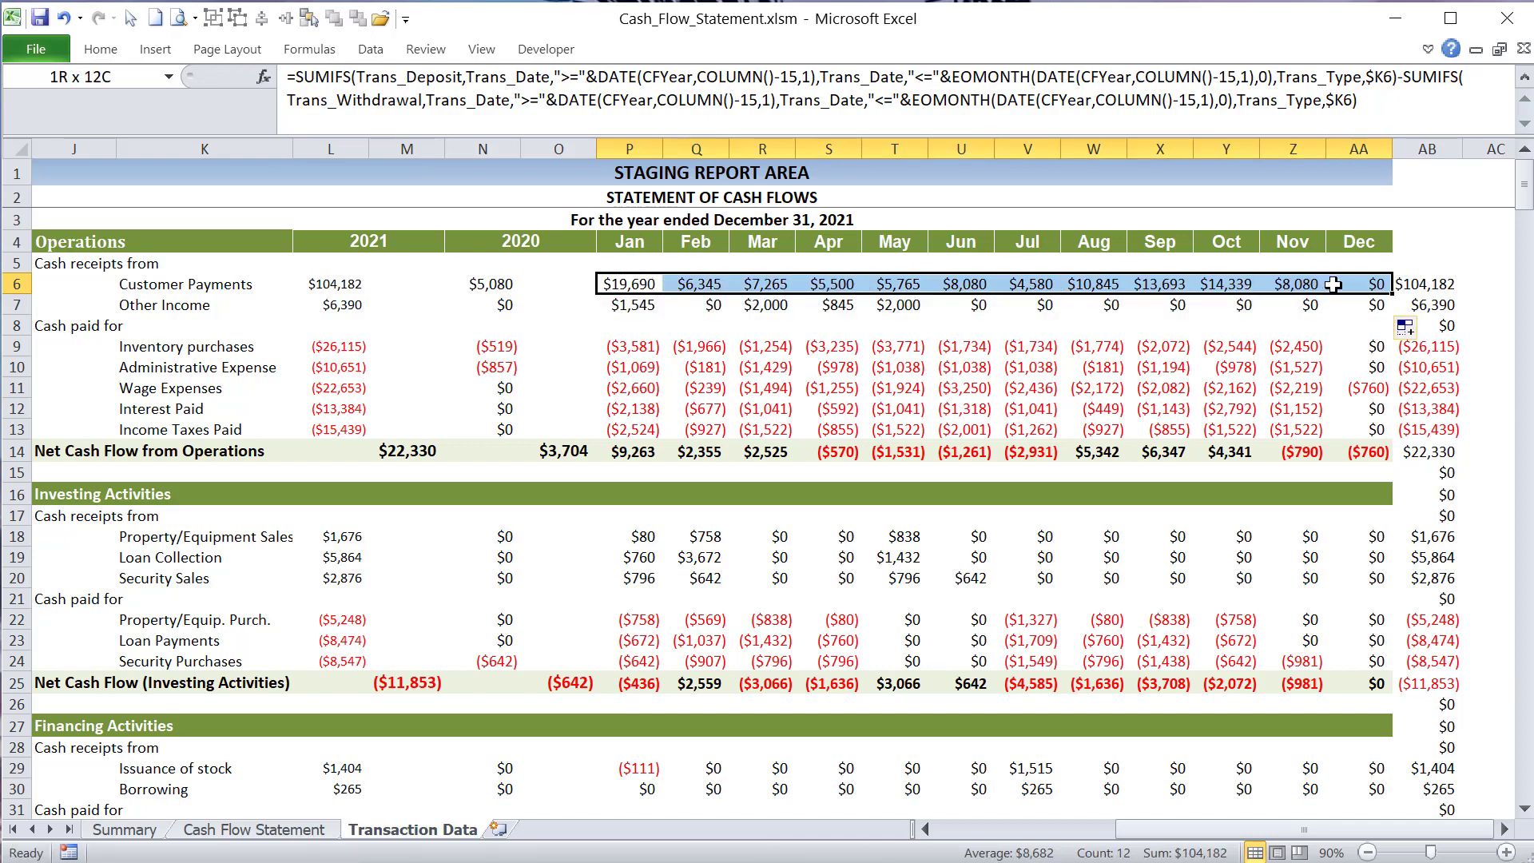
pyautogui.hotkey('ctrl', 'c')
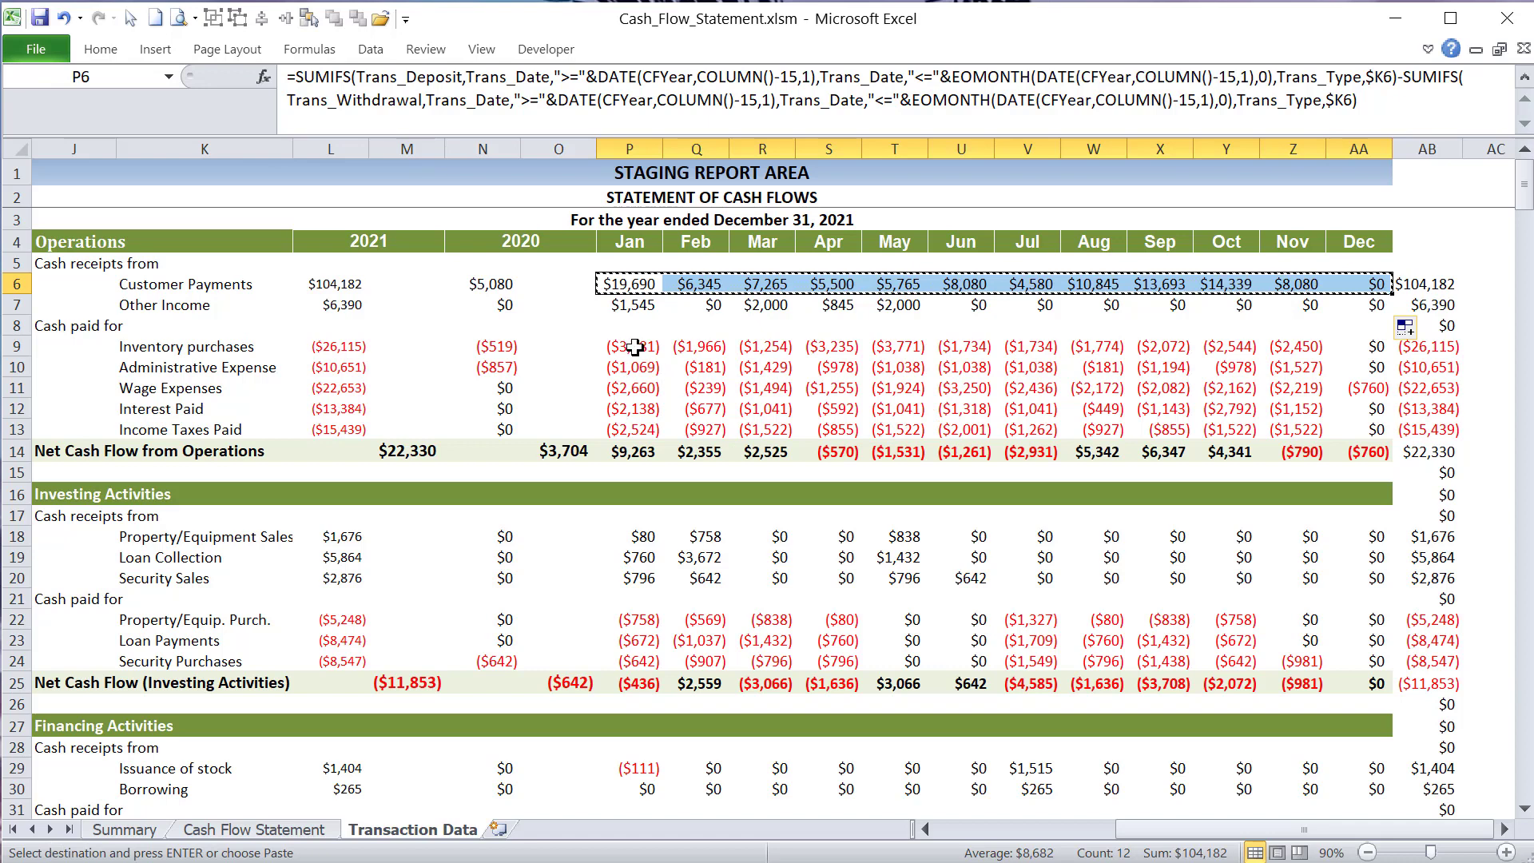
pyautogui.moveTo(639, 348); pyautogui.dragTo(1348, 429)
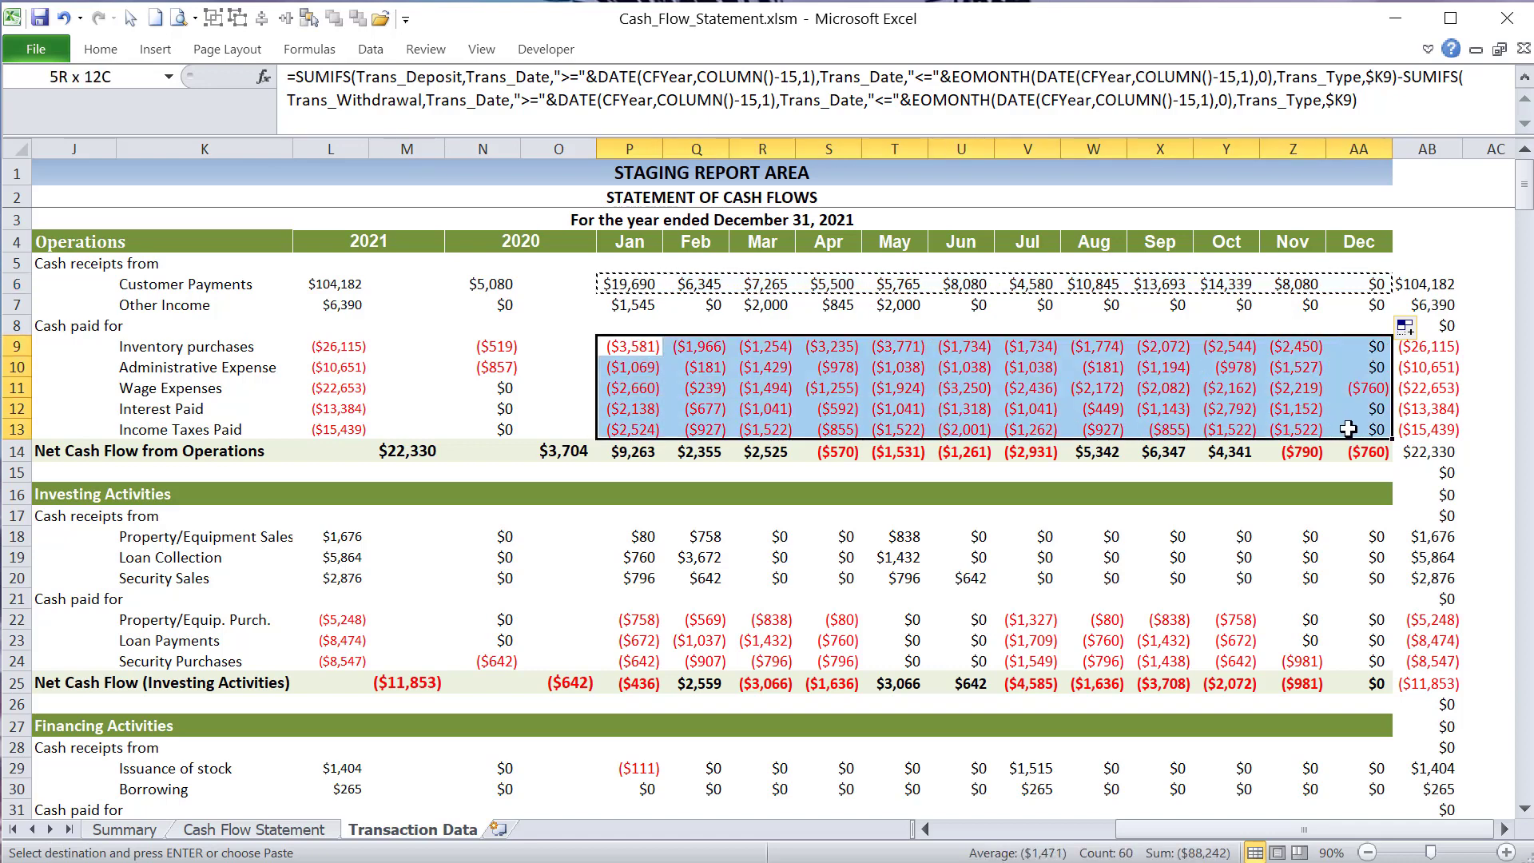
pyautogui.rightClick(1307, 400)
pyautogui.click(1402, 497)
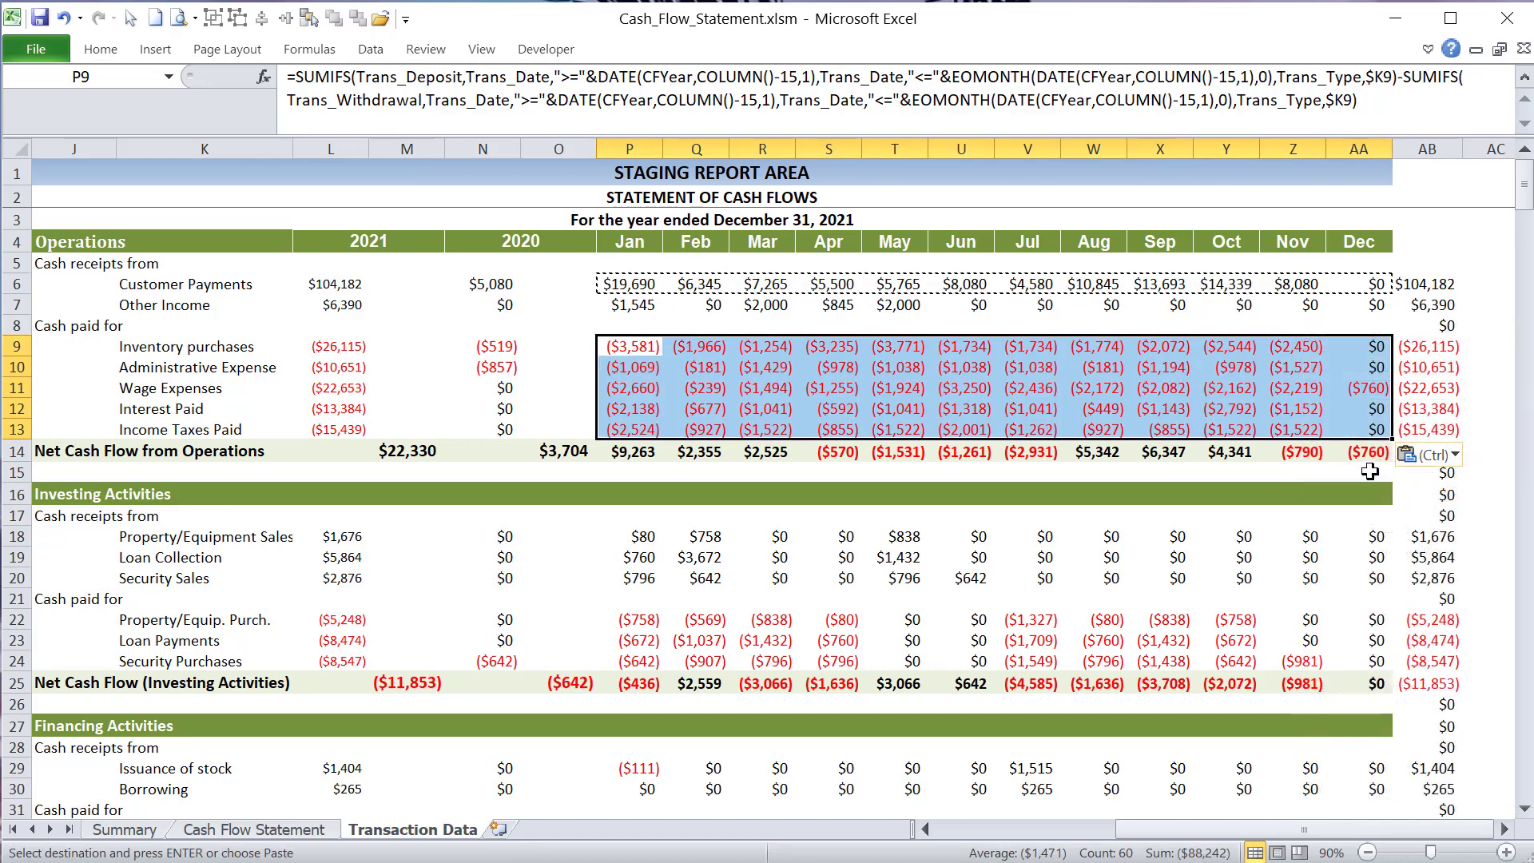
pyautogui.hotkey('ctrl', 'z')
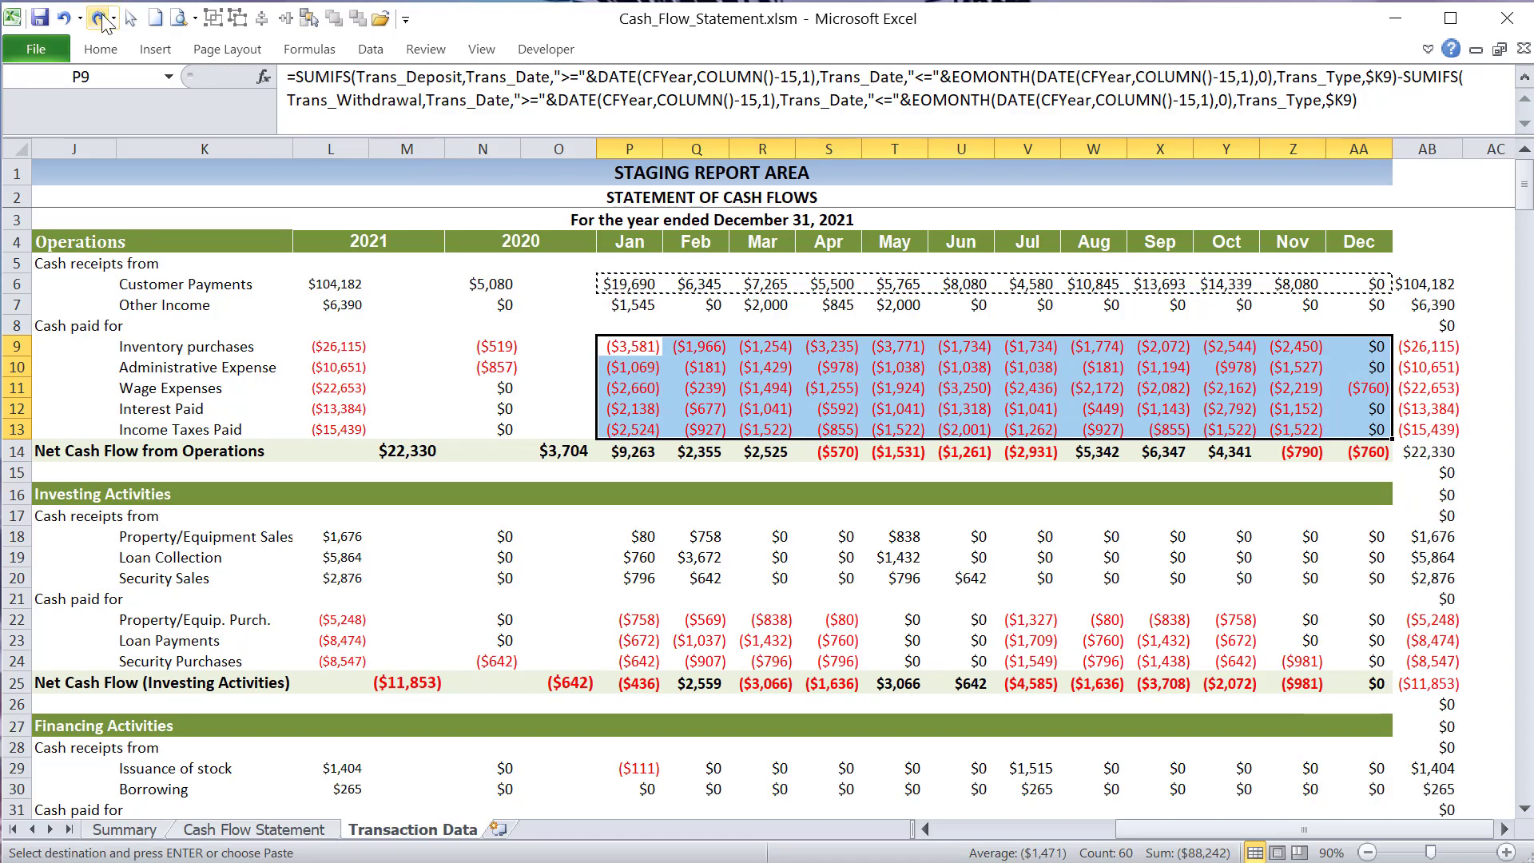
pyautogui.hotkey('ctrl', 'y')
# - Check the copied March formulas in R10, R7 and R6, cancel the copy mode, and return to January in P6
pyautogui.click(768, 367)
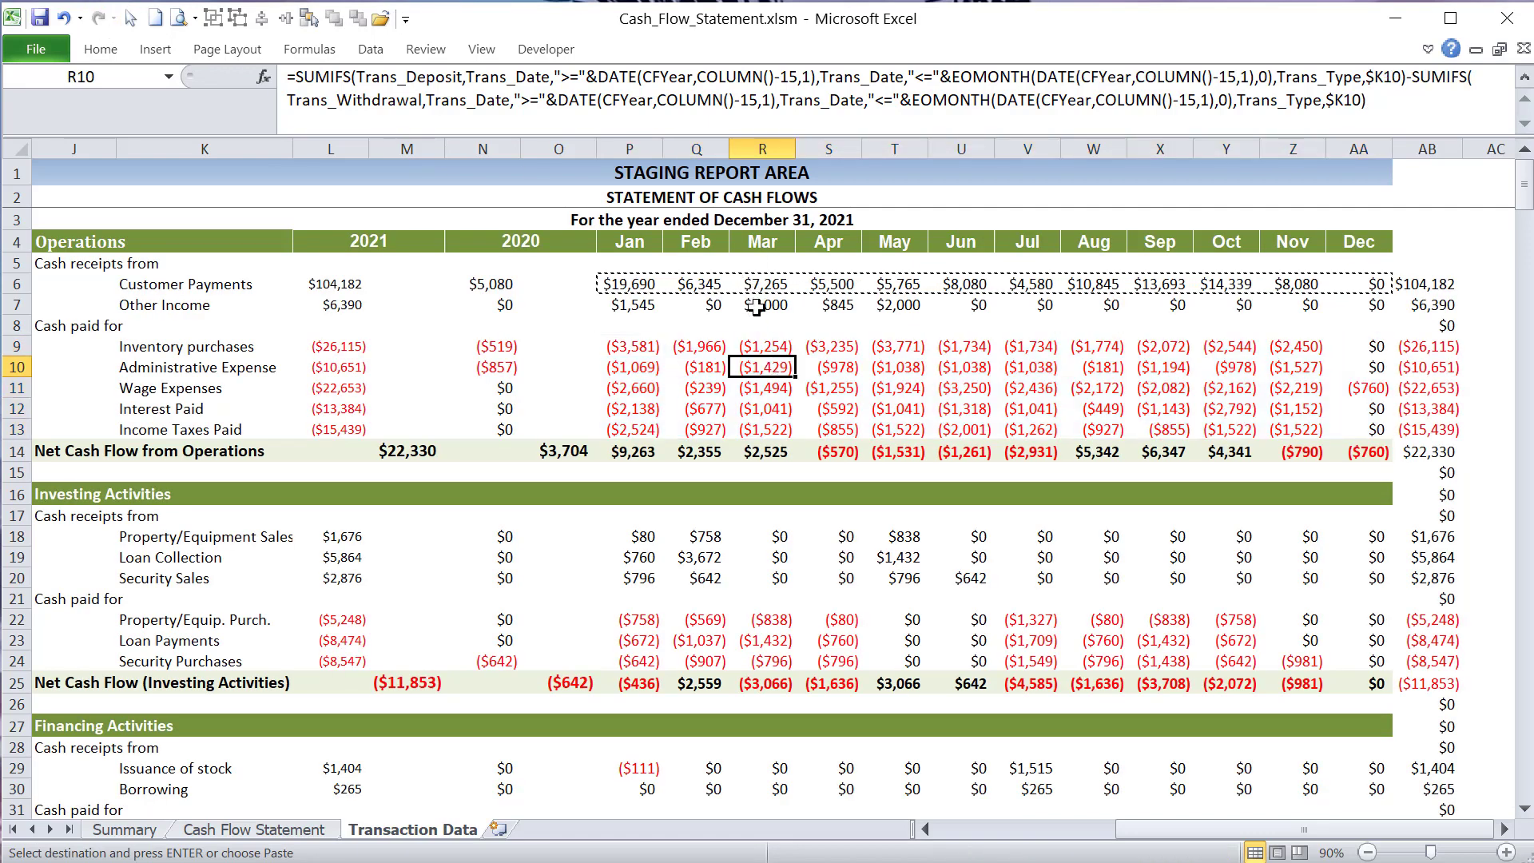
pyautogui.click(753, 304)
pyautogui.click(750, 283)
pyautogui.doubleClick(750, 283)
pyautogui.press('Escape')
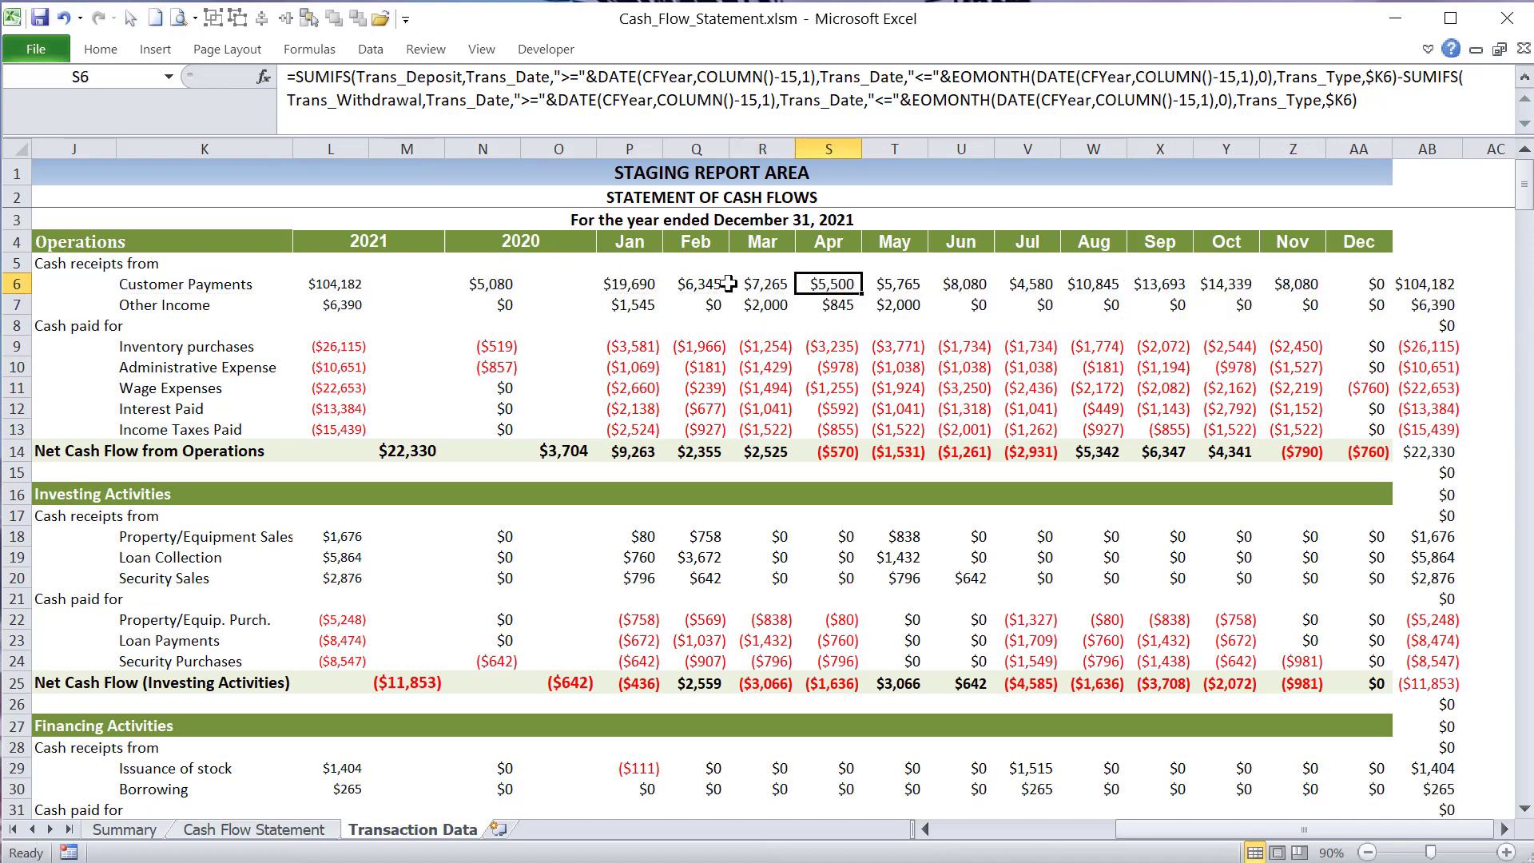
pyautogui.click(620, 288)
# - Fill January's Net Cash Flow from Operations sum in P14 across through December in AA14
pyautogui.click(631, 452)
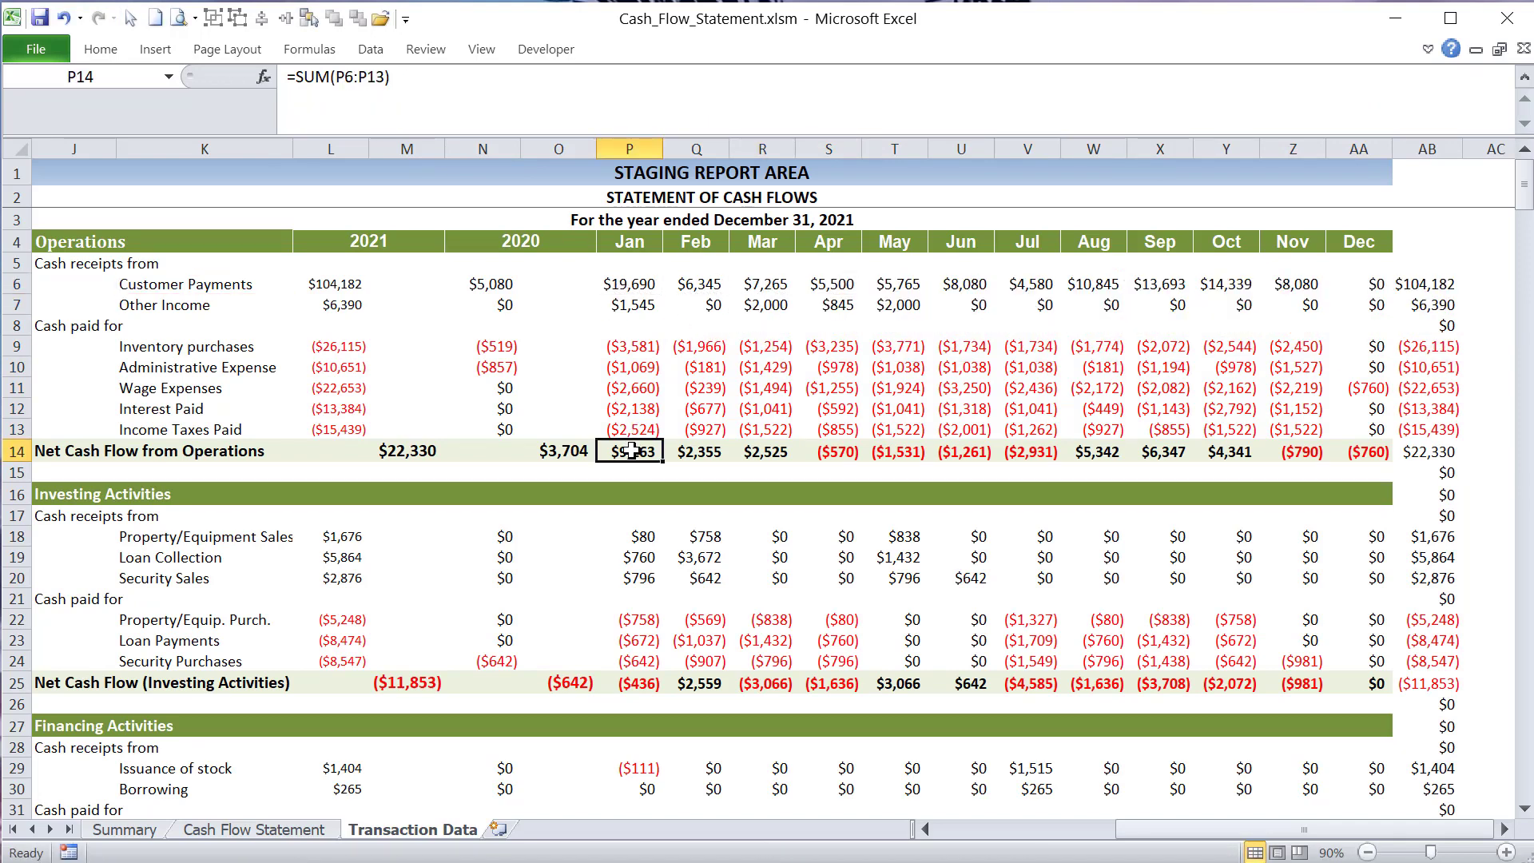
pyautogui.moveTo(663, 460); pyautogui.dragTo(1369, 479)
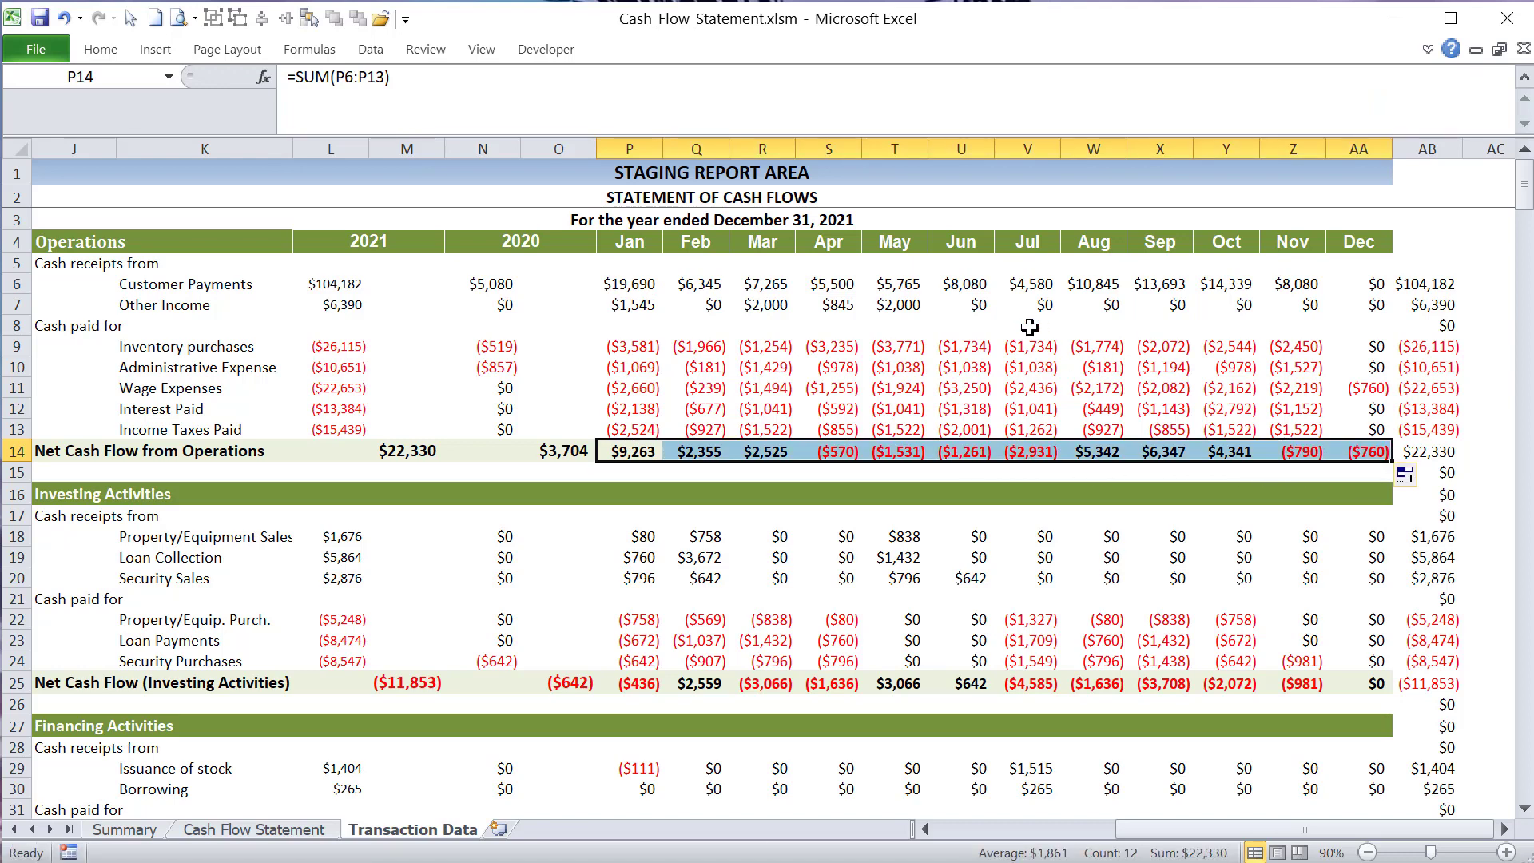
pyautogui.click(880, 344)
pyautogui.click(609, 449)
# - Highlight the January operations amounts and the 2020 amounts, and compare them with their net cash flow sums in P14 and O14
pyautogui.moveTo(628, 263); pyautogui.dragTo(635, 429)
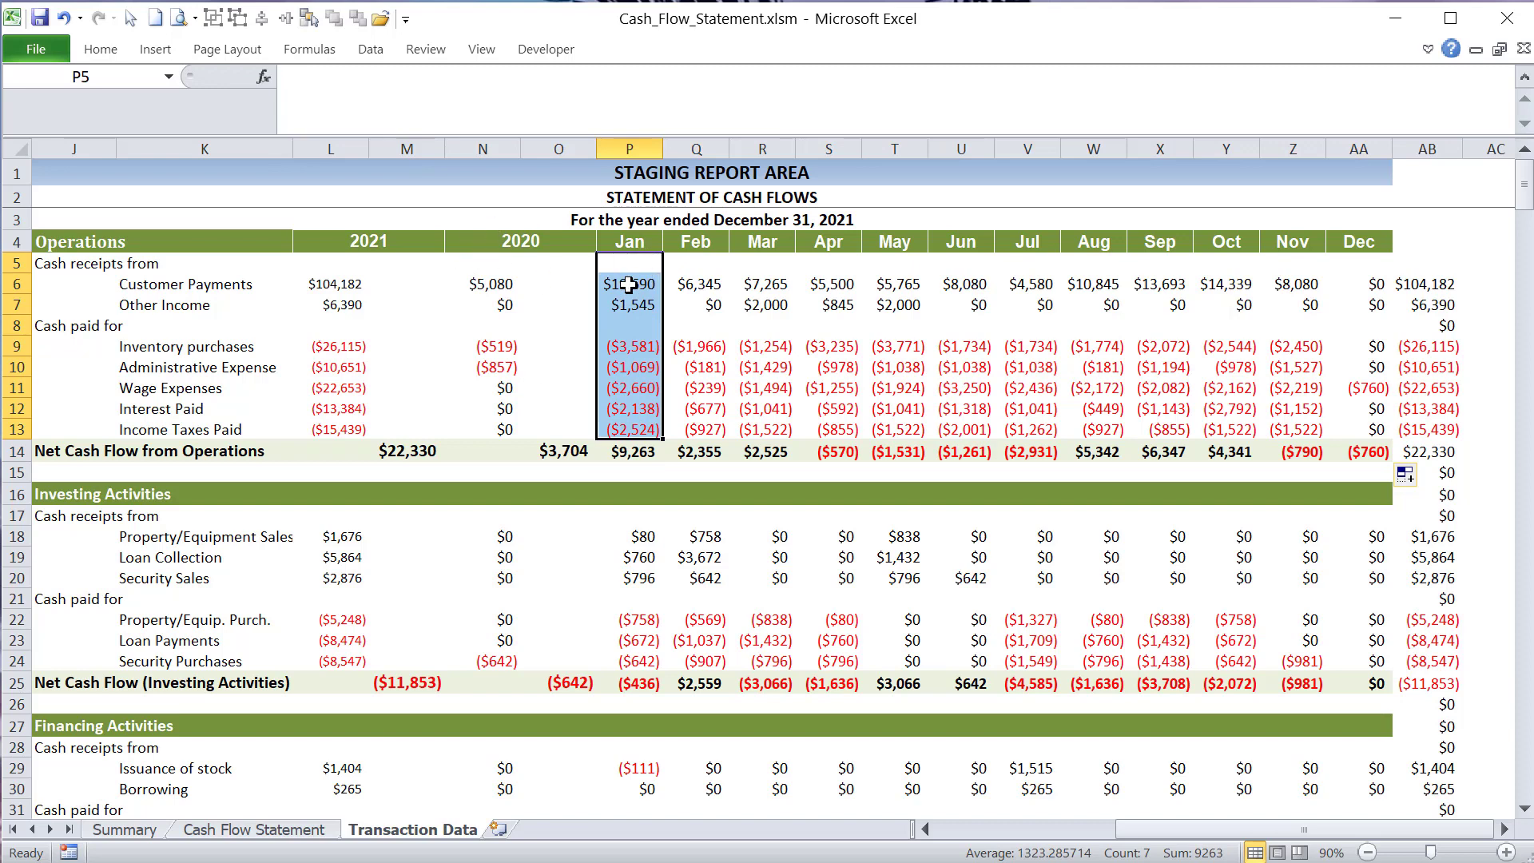
pyautogui.moveTo(628, 263); pyautogui.dragTo(647, 449)
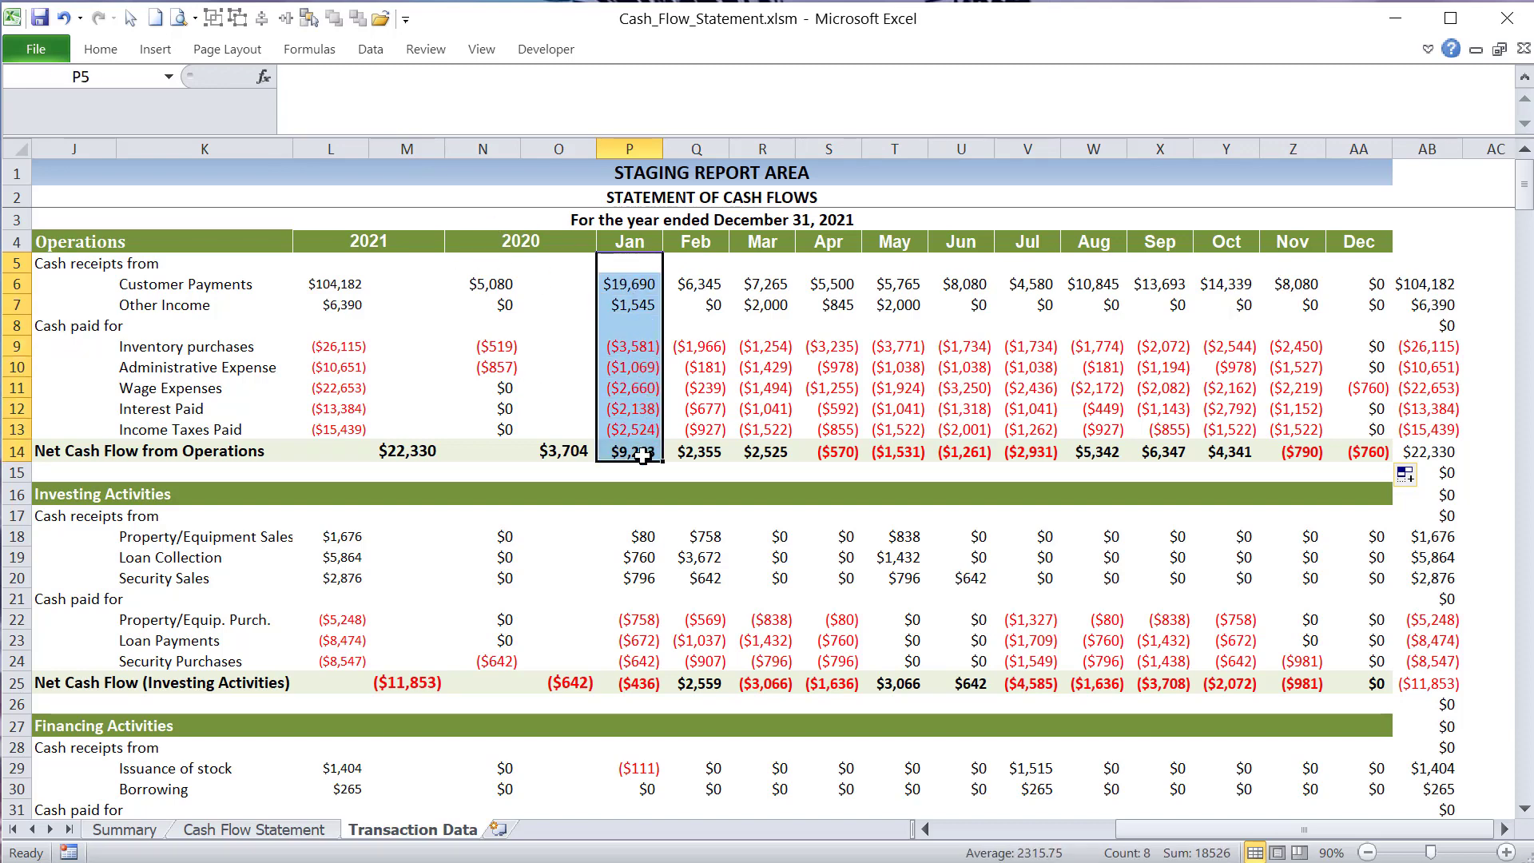
pyautogui.click(647, 449)
pyautogui.moveTo(501, 288); pyautogui.dragTo(511, 429)
pyautogui.click(561, 445)
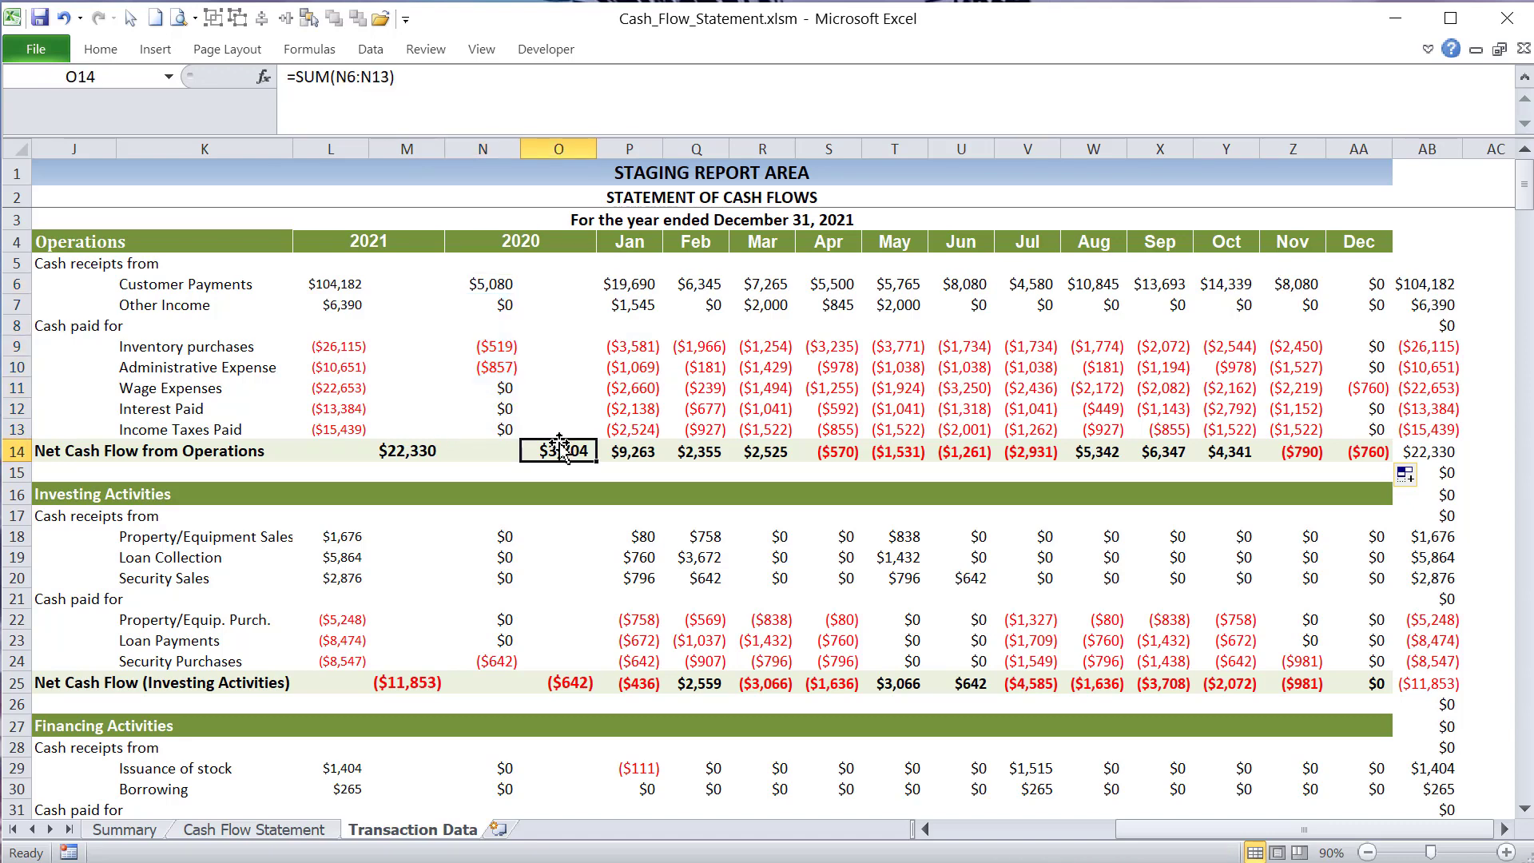
pyautogui.moveTo(503, 286); pyautogui.dragTo(507, 429)
# - Compare the monthly row totals in AB6 and AB13 with the yearly amounts, inspecting the yearly Customer Payments formula in L6
pyautogui.moveTo(1430, 285)
pyautogui.mouseDown()
pyautogui.moveTo(1445, 299)
pyautogui.moveTo(1433, 283)
pyautogui.mouseUp()
pyautogui.moveTo(627, 287); pyautogui.dragTo(1362, 284)
pyautogui.click(1416, 284)
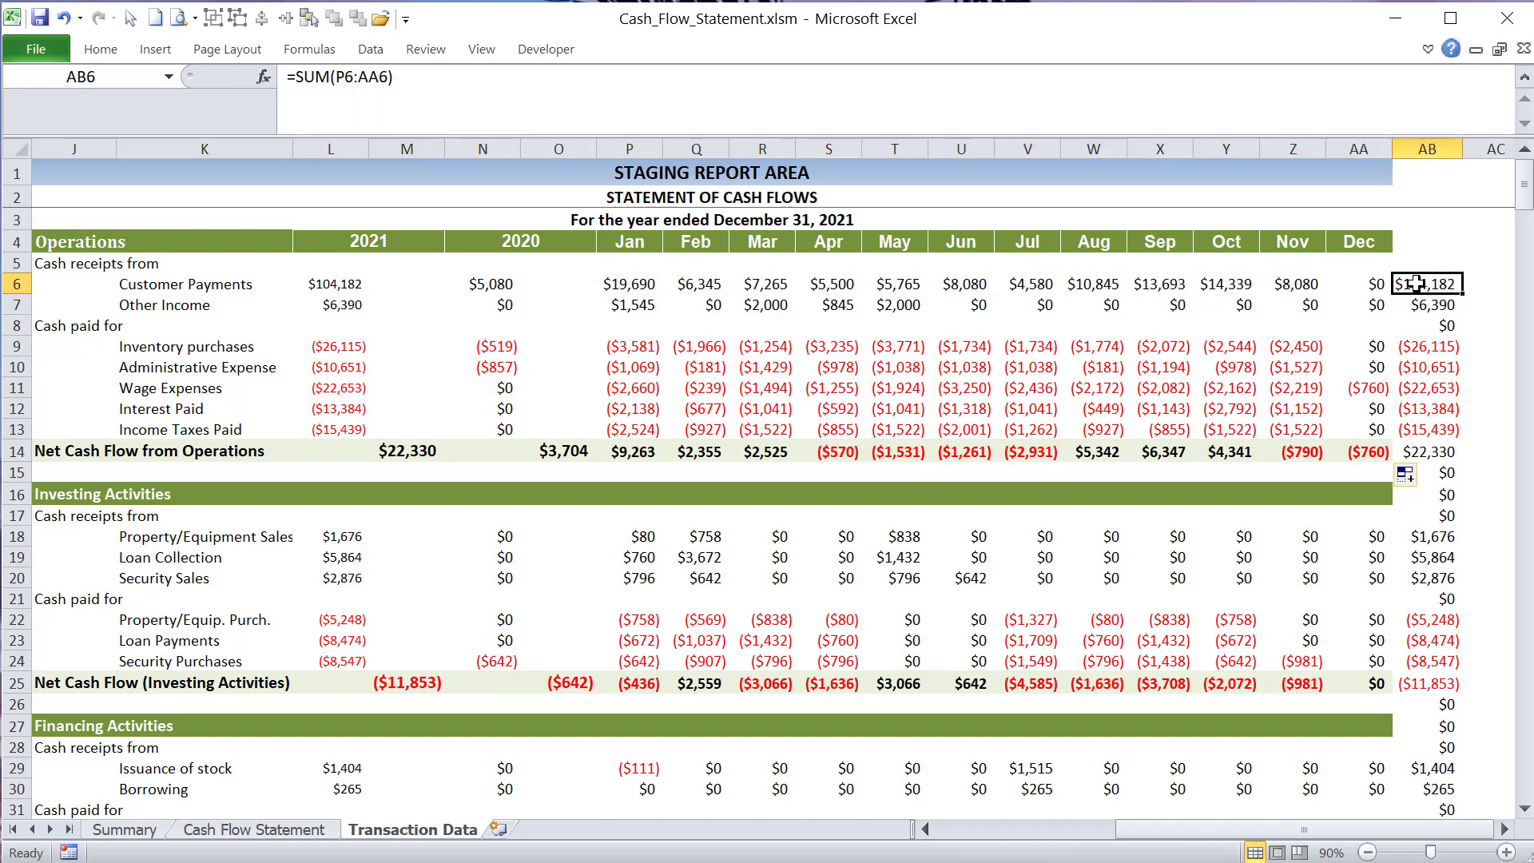
pyautogui.doubleClick(1415, 284)
pyautogui.press('Tab')
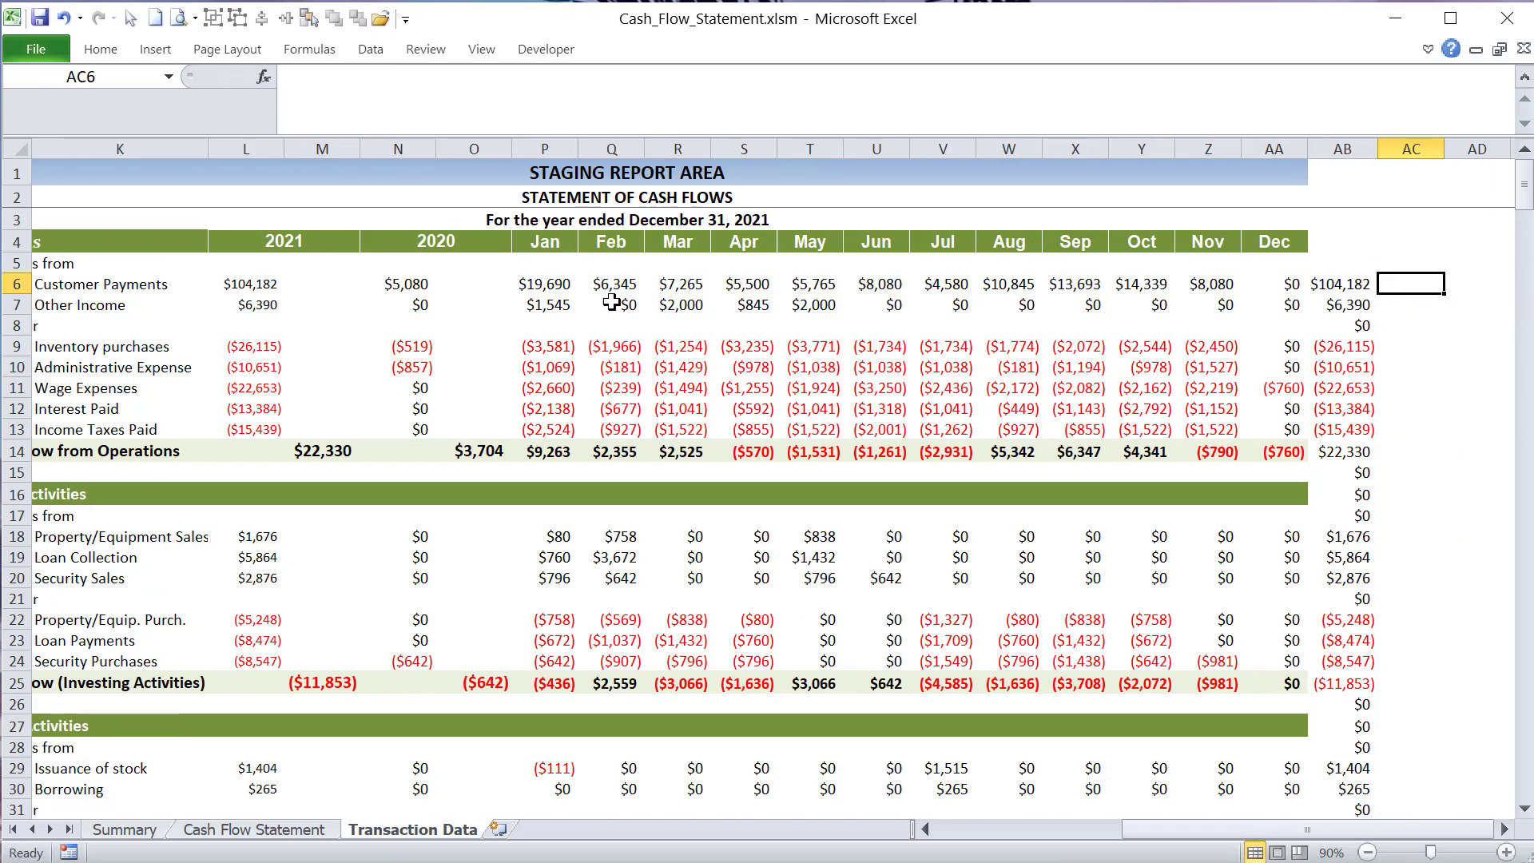
pyautogui.click(275, 282)
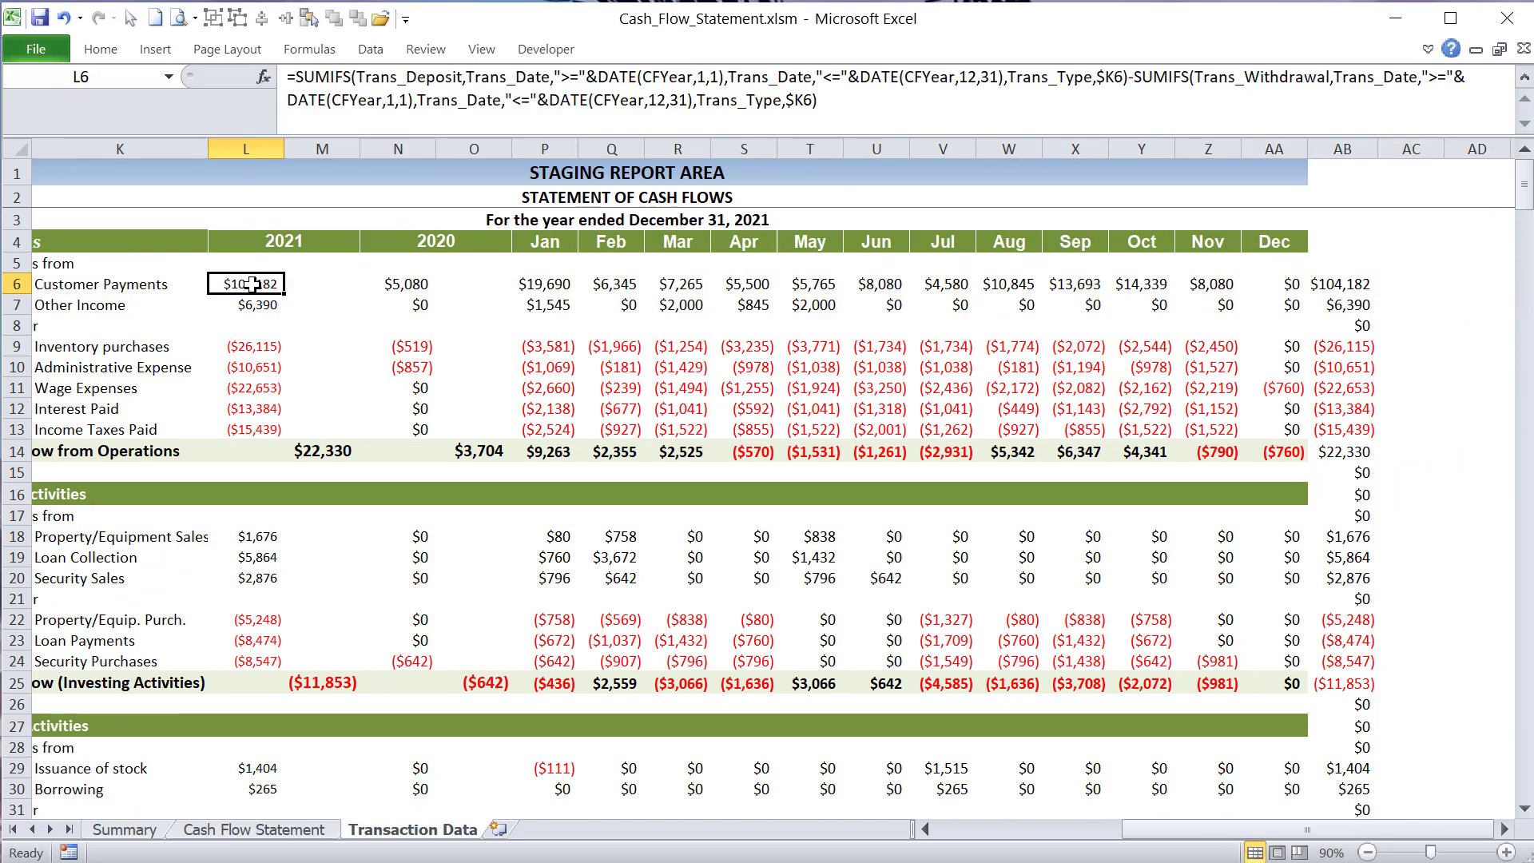
pyautogui.click(1355, 431)
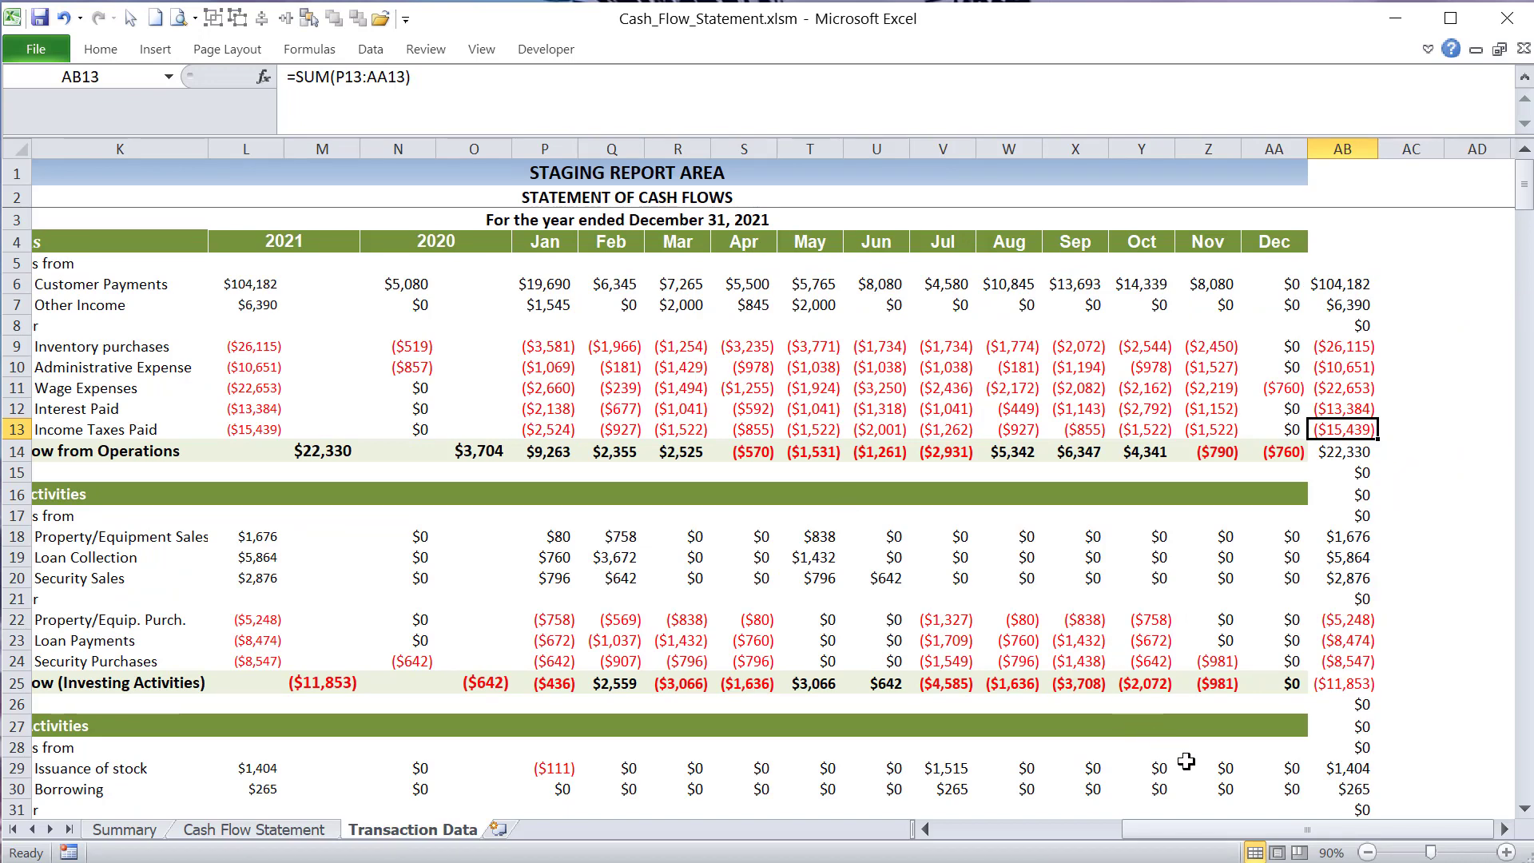
# - Review the investing monthly formulas in P18:Q23 and yearly formulas in L9:L11, and highlight the staging report block J4:AB16
pyautogui.moveTo(1162, 831)
pyautogui.mouseDown()
pyautogui.moveTo(1139, 836)
pyautogui.moveTo(1151, 839)
pyautogui.mouseUp()
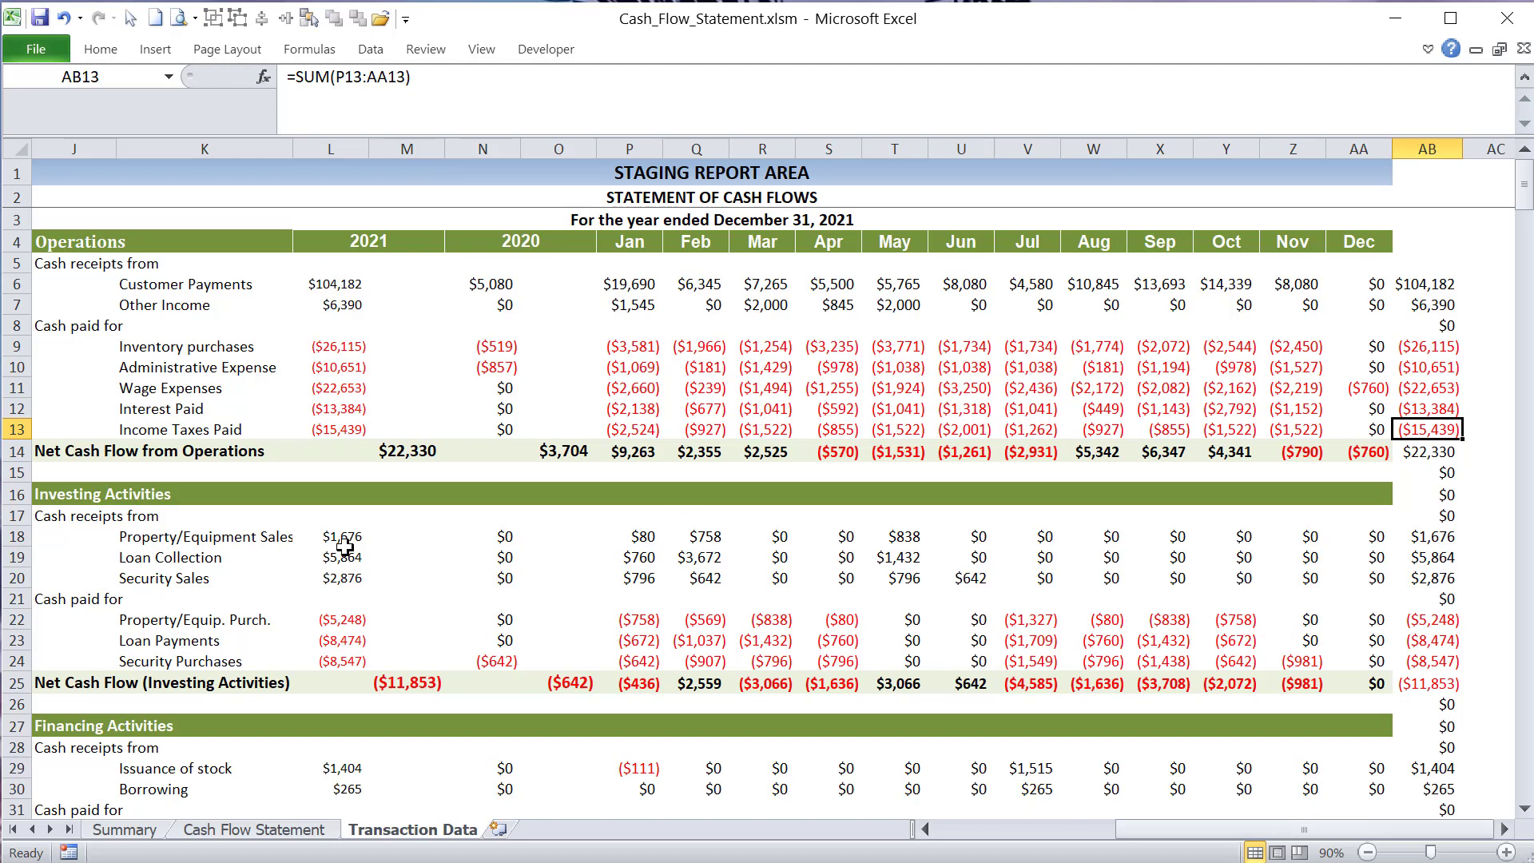
pyautogui.click(259, 534)
pyautogui.moveTo(616, 534); pyautogui.dragTo(703, 636)
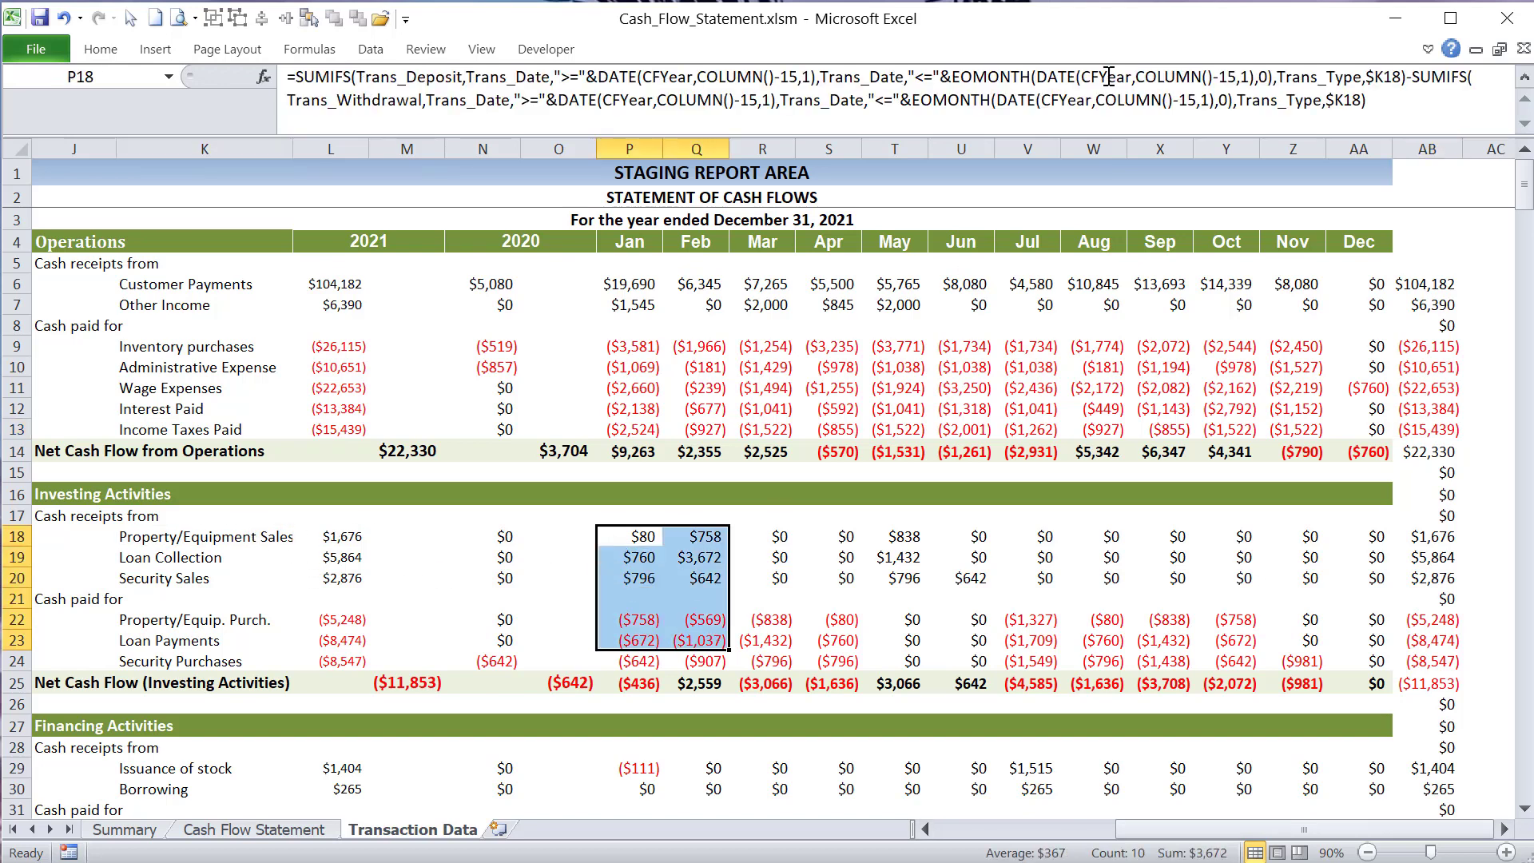
pyautogui.moveTo(1163, 832); pyautogui.dragTo(1143, 838)
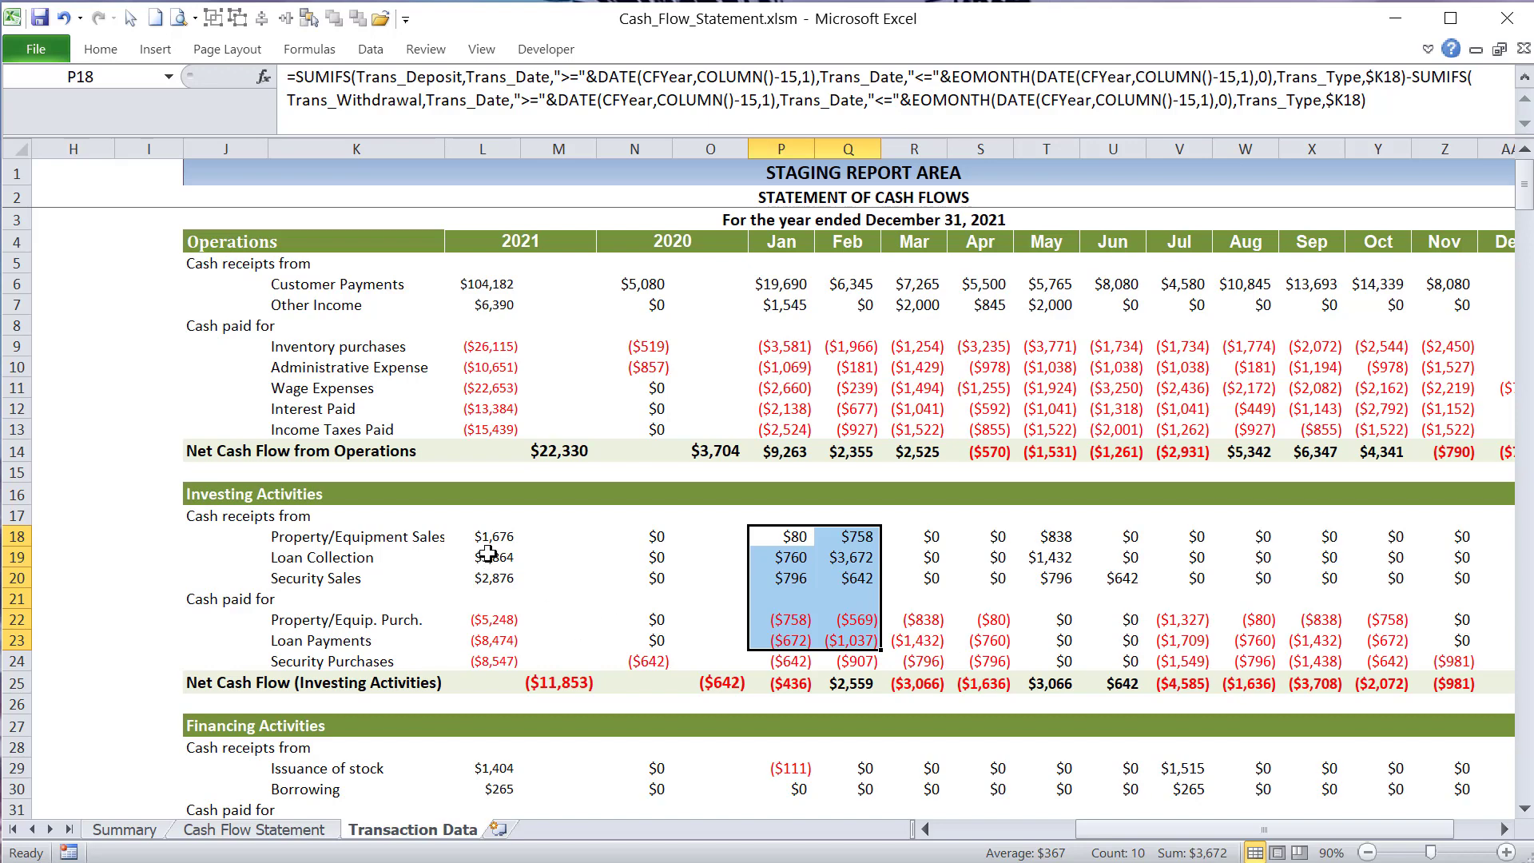
pyautogui.moveTo(491, 346); pyautogui.dragTo(494, 392)
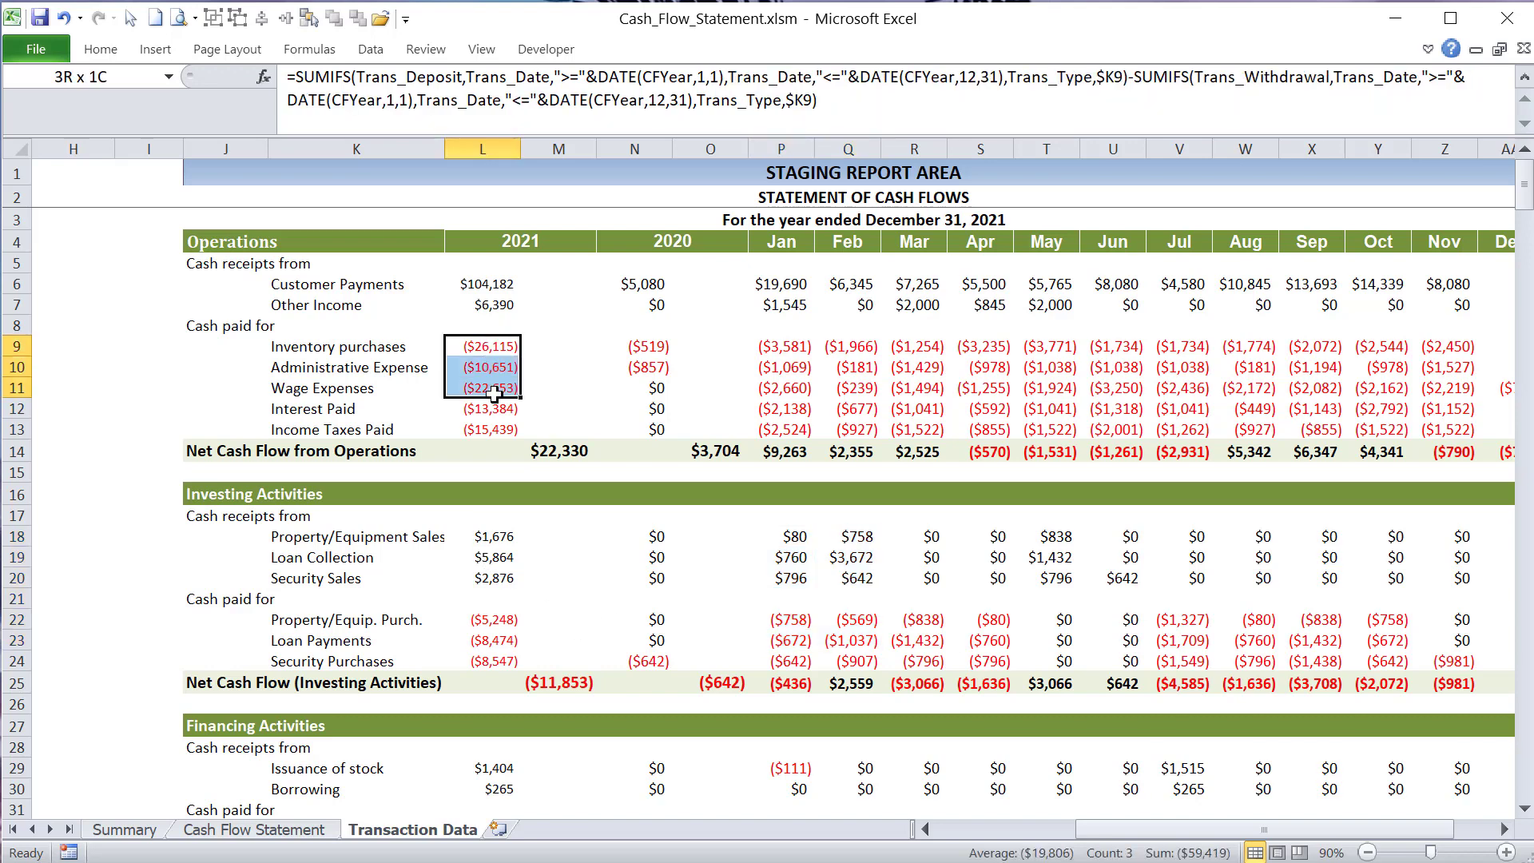
pyautogui.scroll(-2, 472, 471)
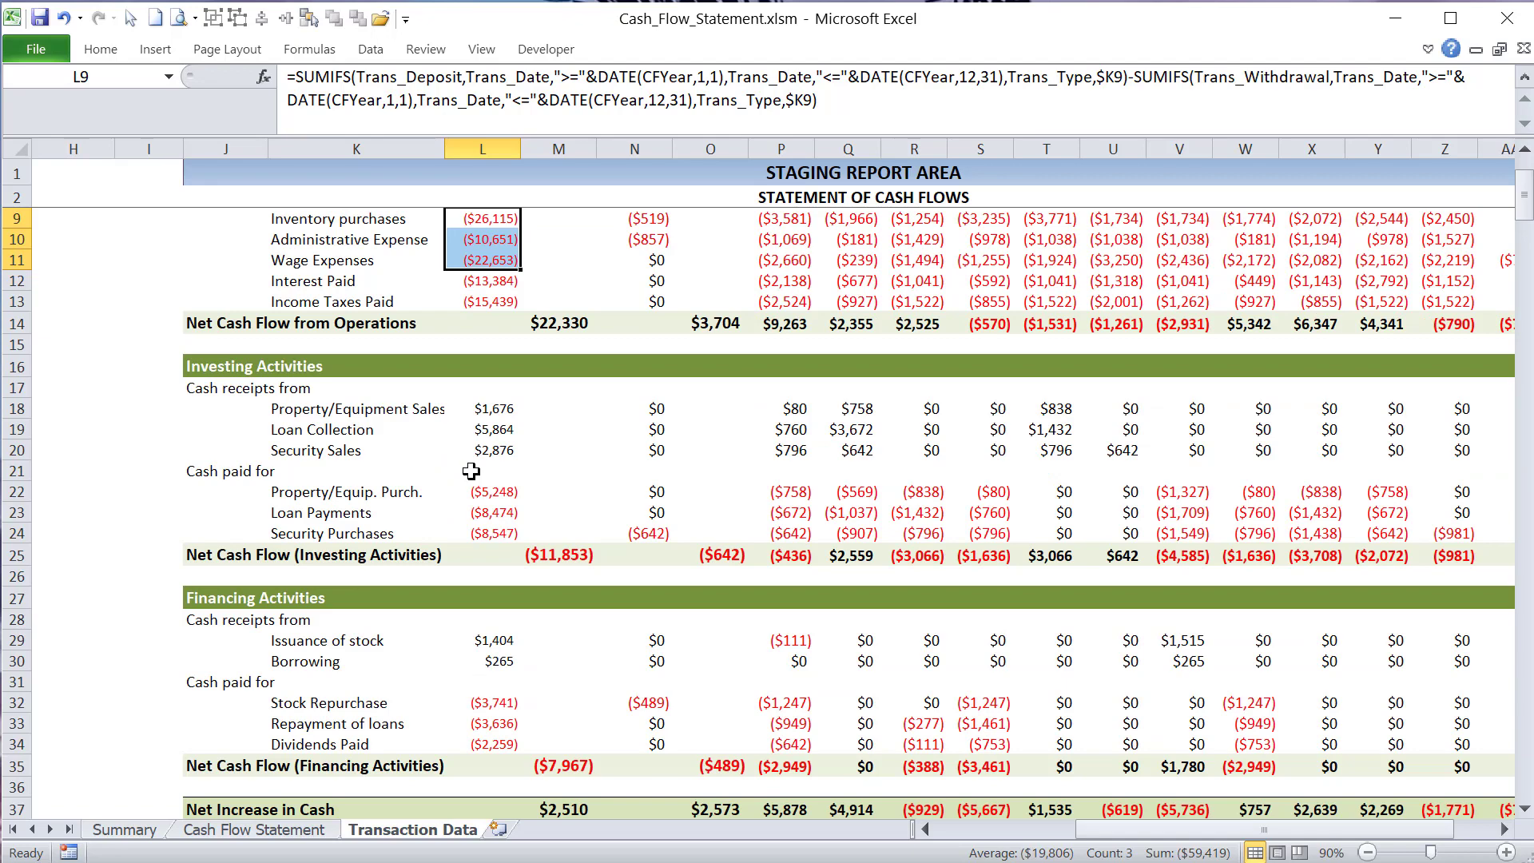
pyautogui.scroll(2, 471, 472)
pyautogui.moveTo(220, 245); pyautogui.dragTo(1359, 495)
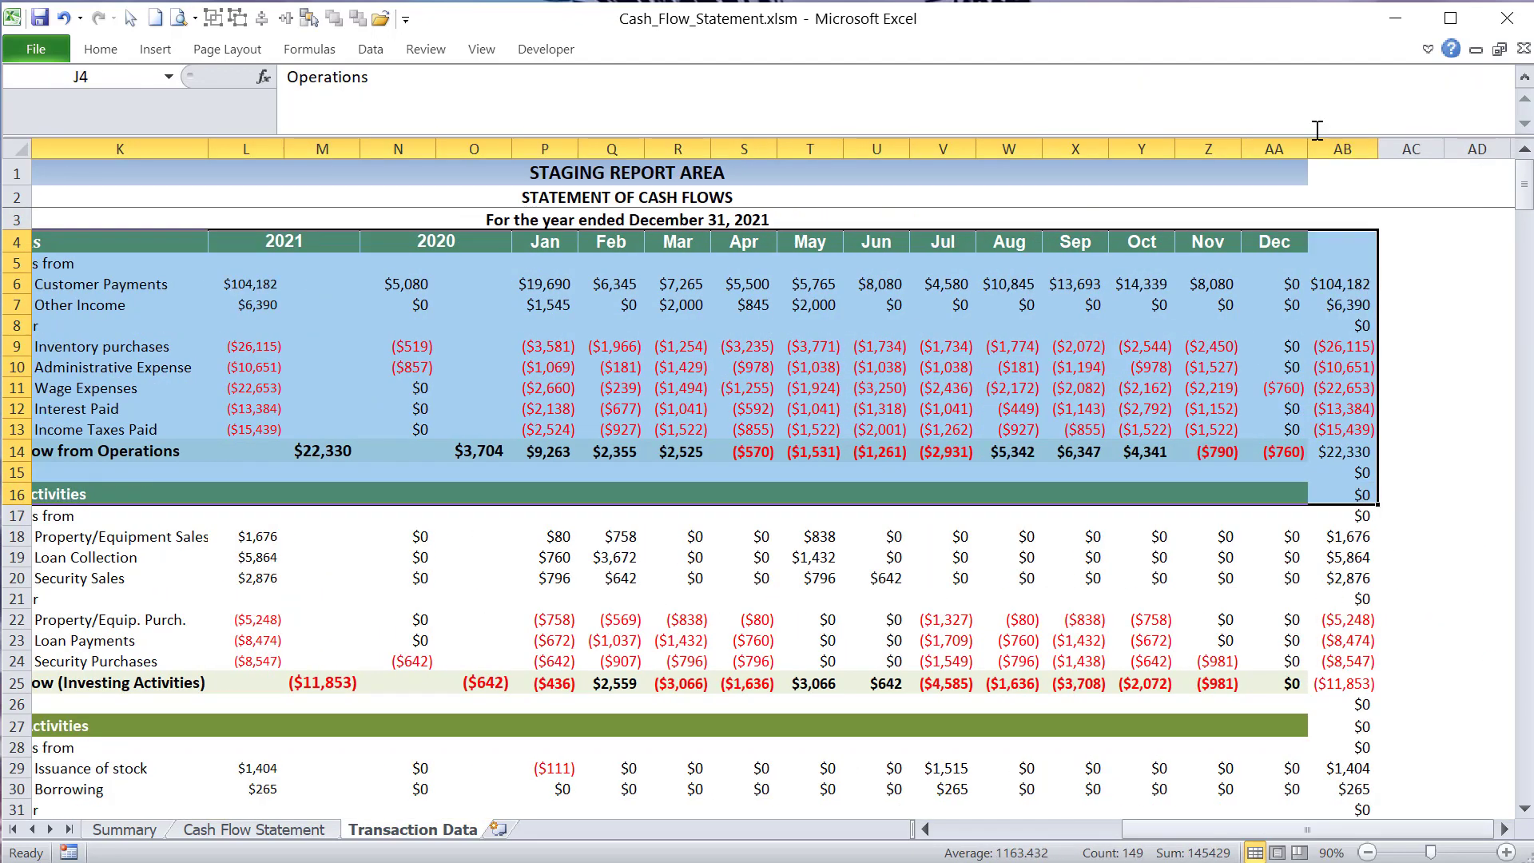
# - Shrink the formula bar to a single line and open the Cash Flow Statement sheet
pyautogui.click(1317, 129)
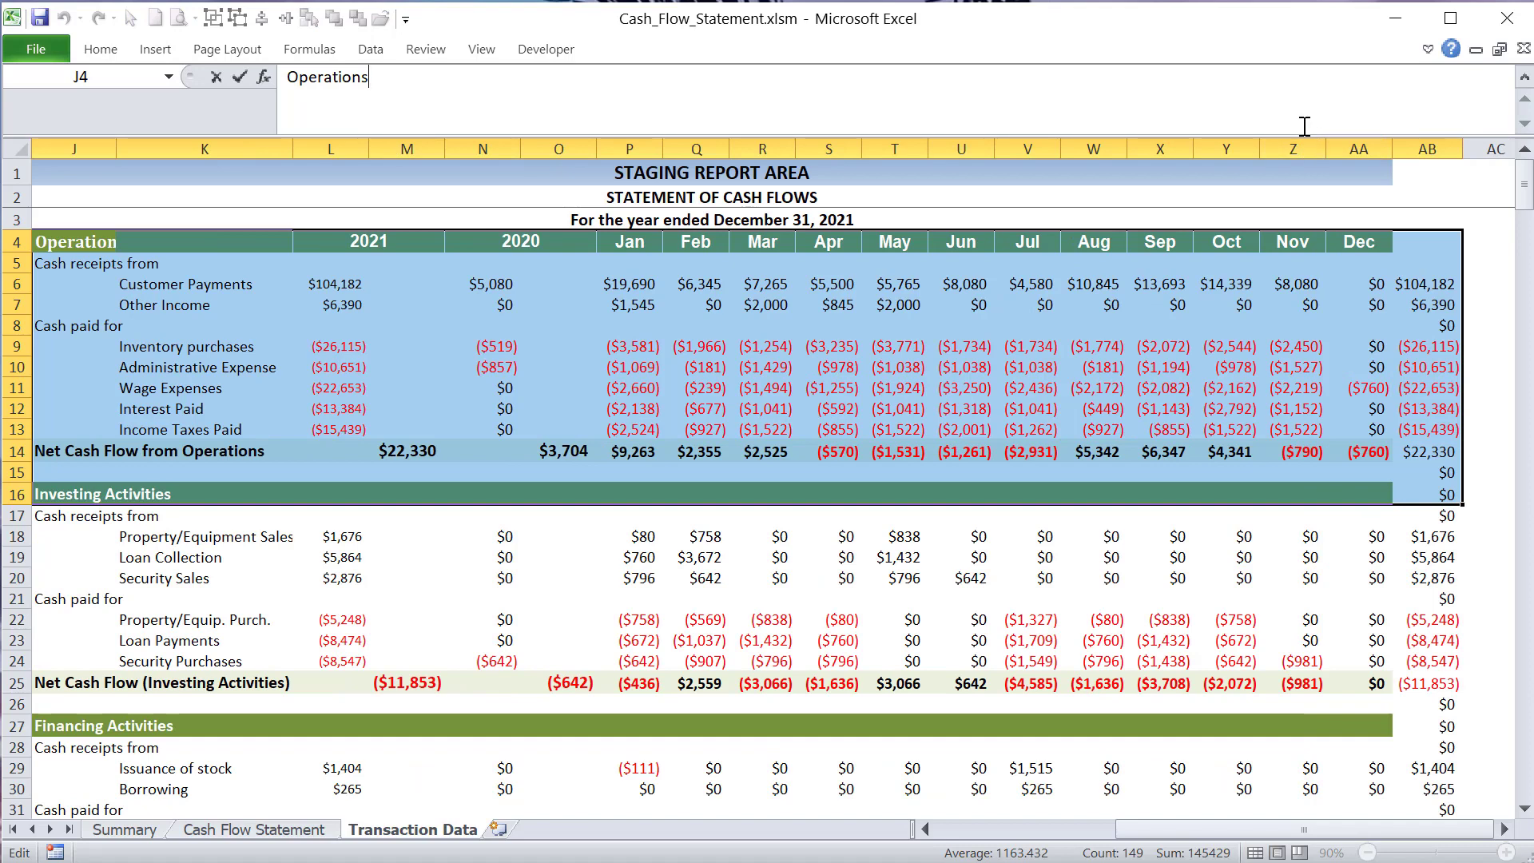
pyautogui.moveTo(1303, 136); pyautogui.dragTo(1306, 86)
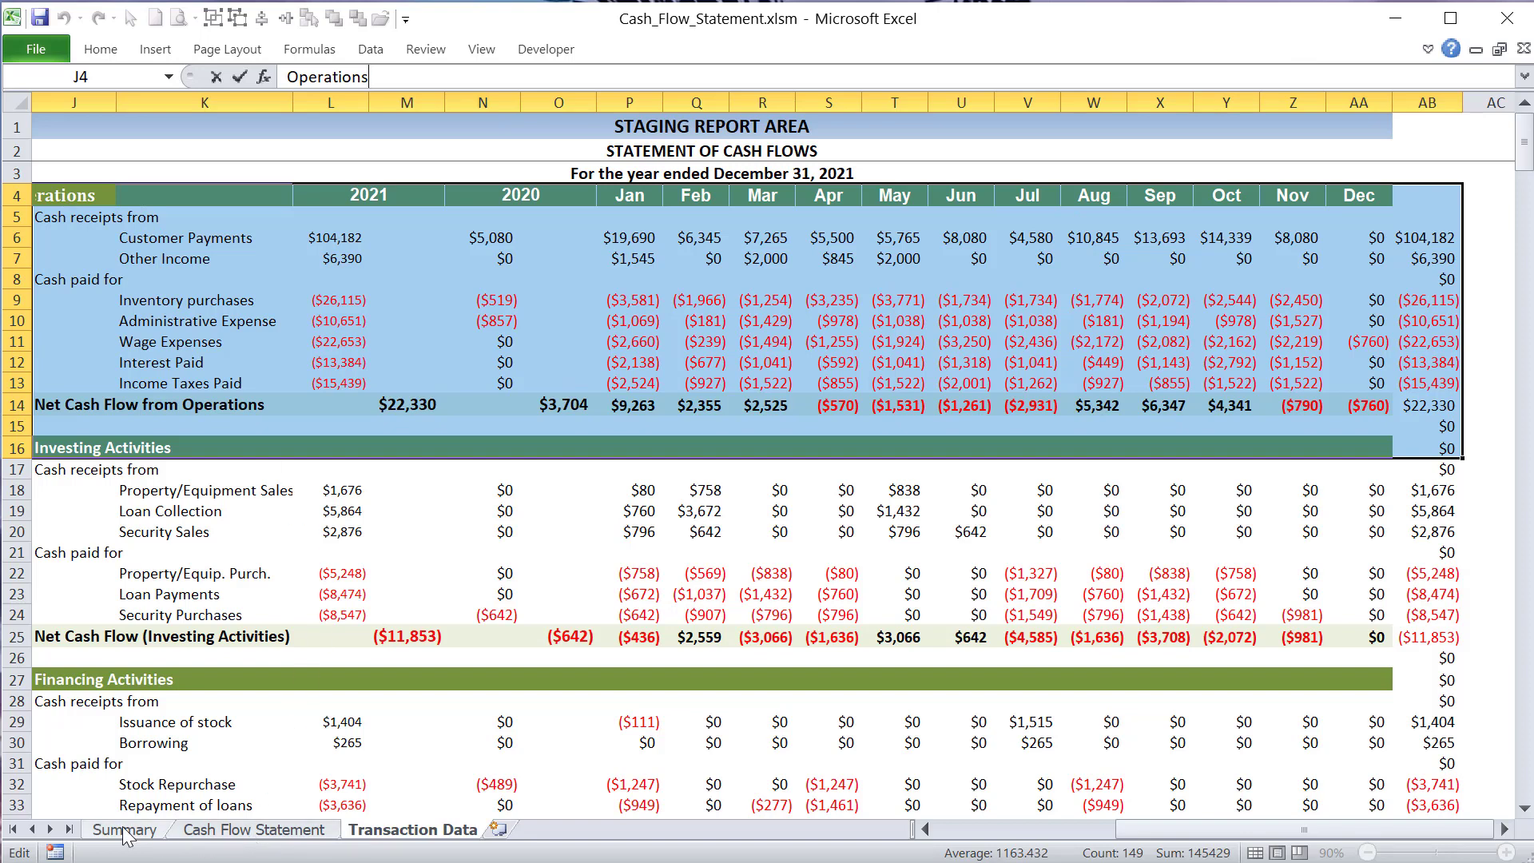
pyautogui.click(192, 831)
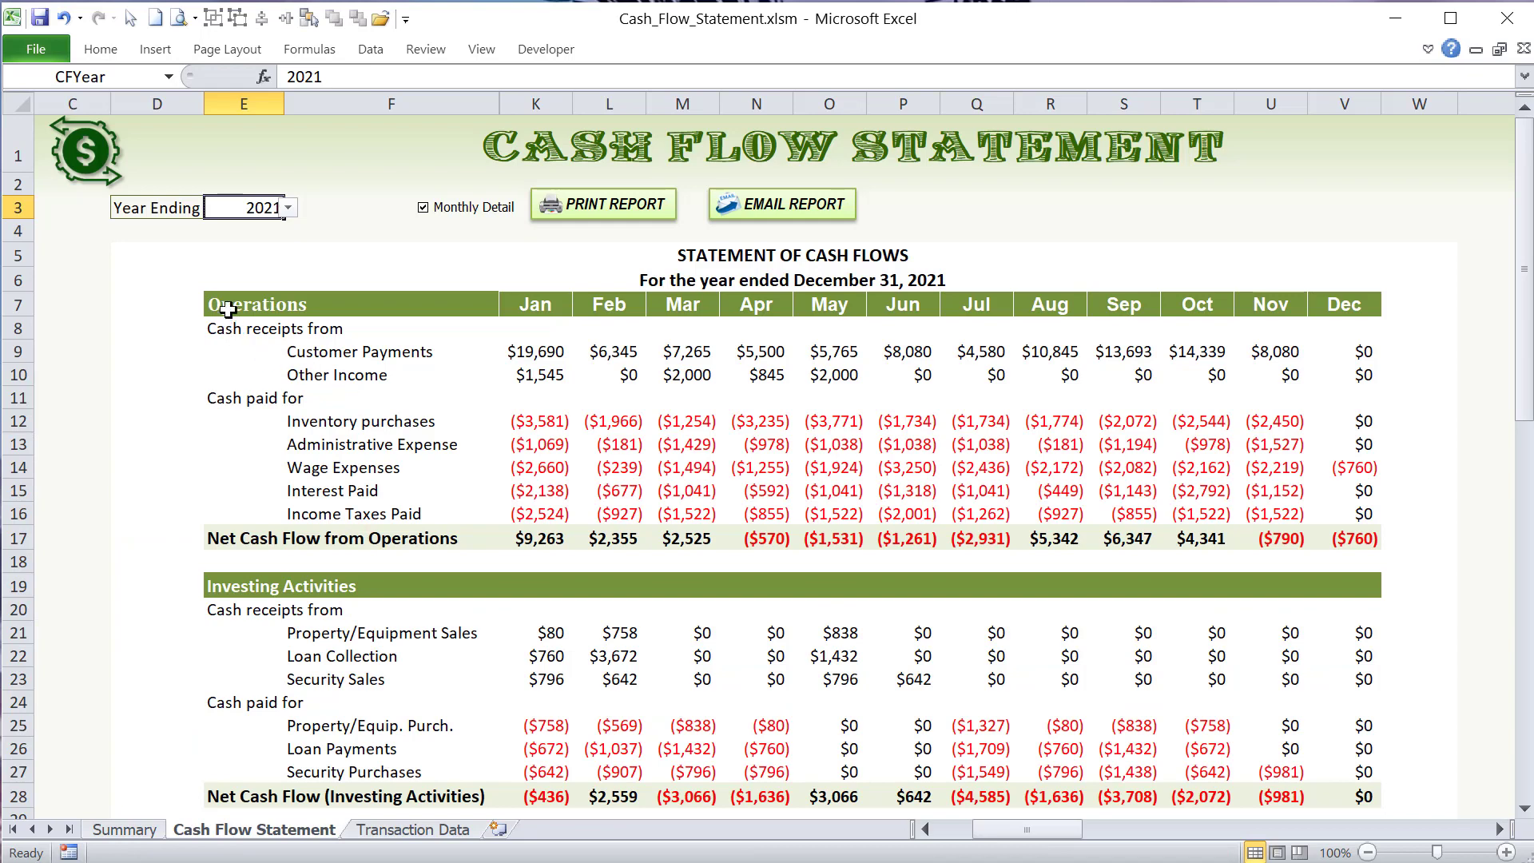
# - Highlight the statement block from the Operations header down through the Net Increase in Cash row, across January to December
pyautogui.click(234, 295)
pyautogui.moveTo(234, 296); pyautogui.dragTo(1359, 726)
pyautogui.scroll(5, 1297, 719)
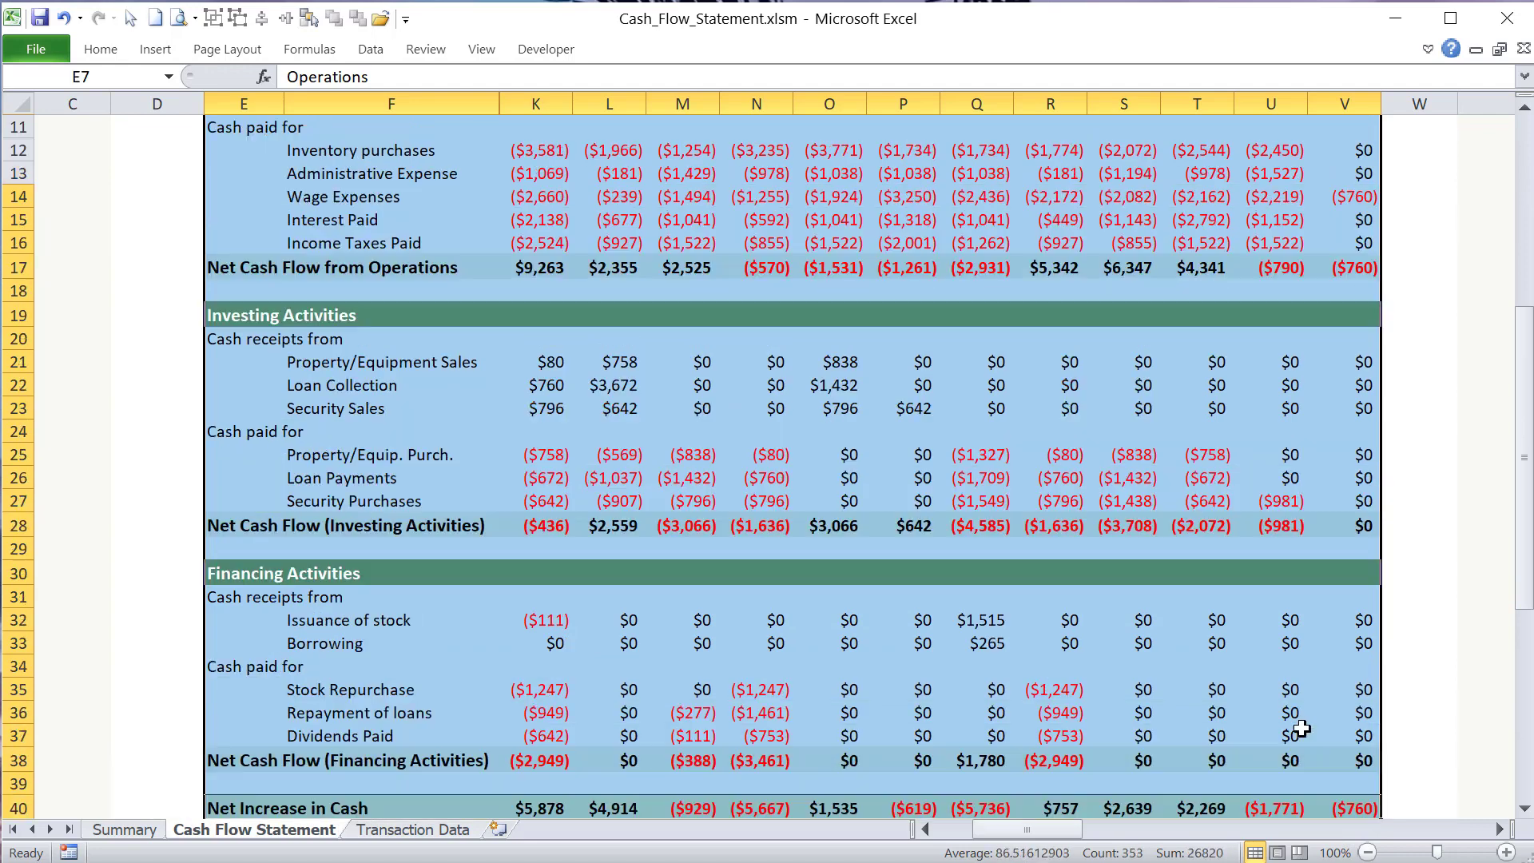
# - Switch the statement's year ending in E3 to 2022 and back to 2021, leaving the year cell selected
pyautogui.click(257, 205)
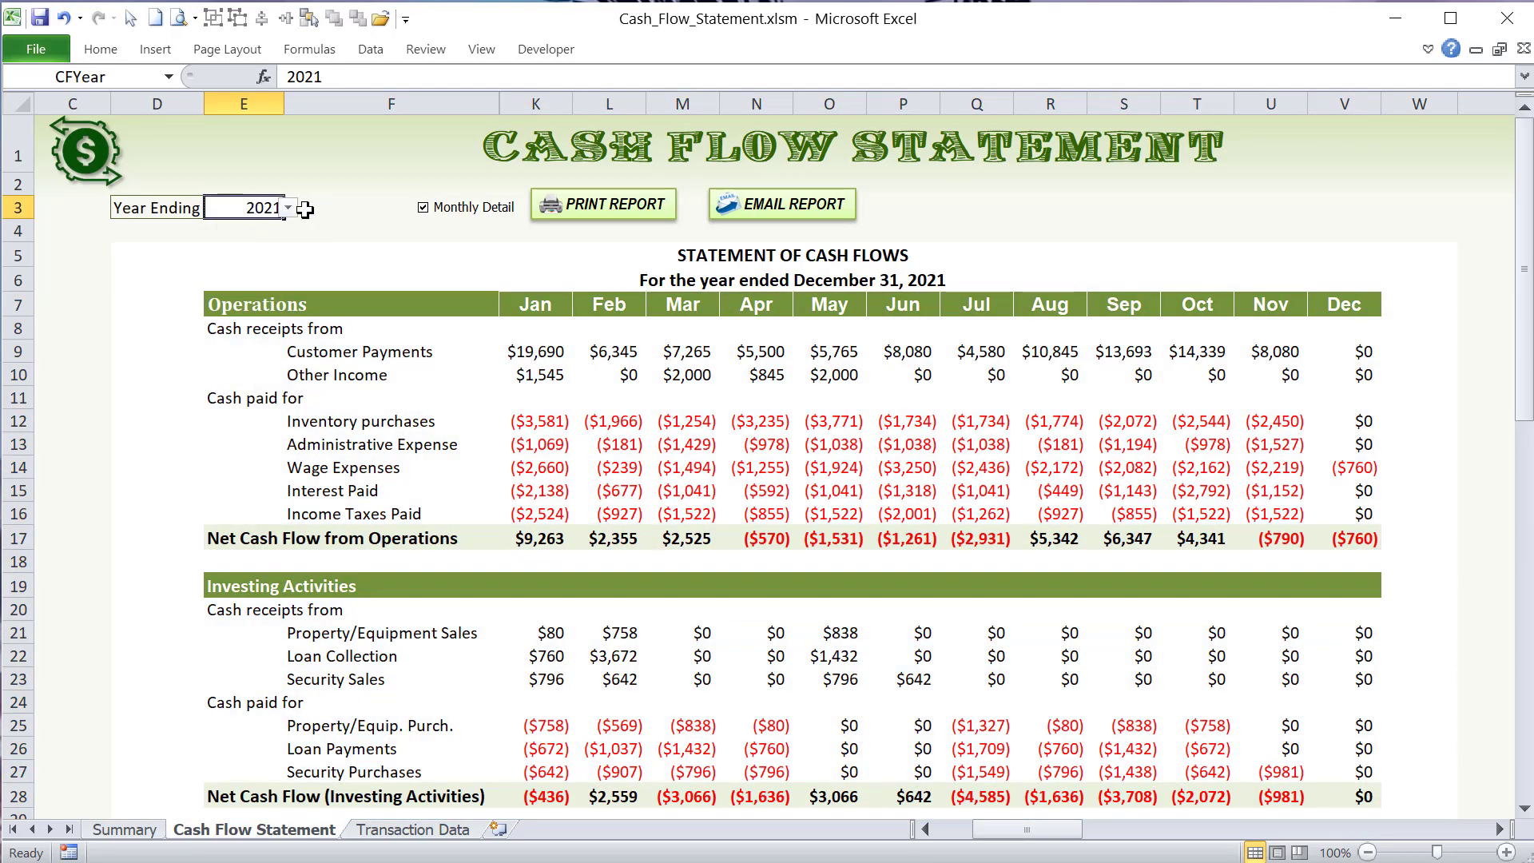
pyautogui.click(288, 207)
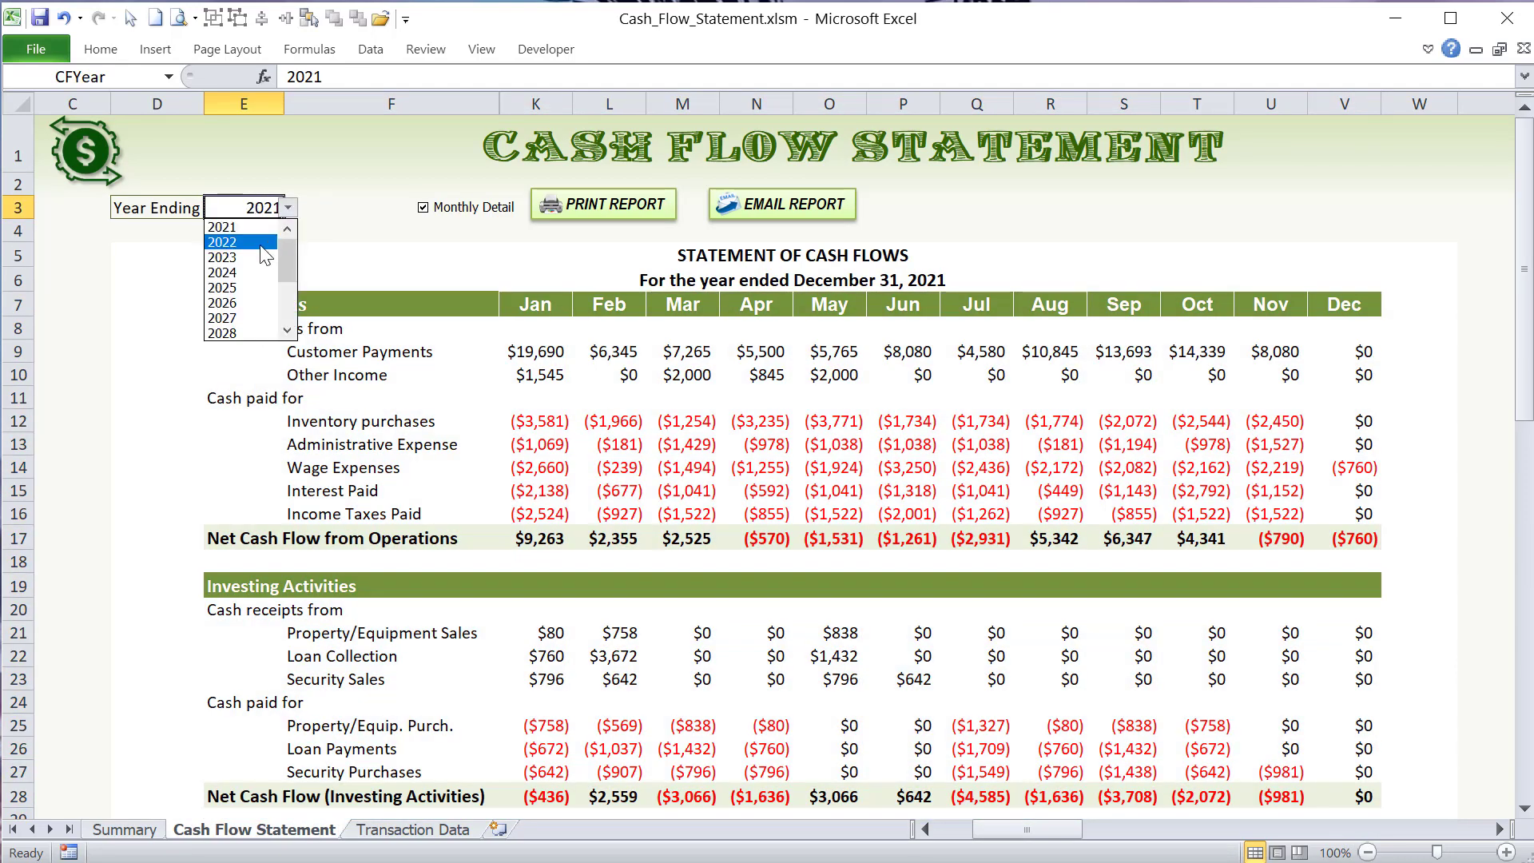
pyautogui.click(263, 256)
pyautogui.click(289, 208)
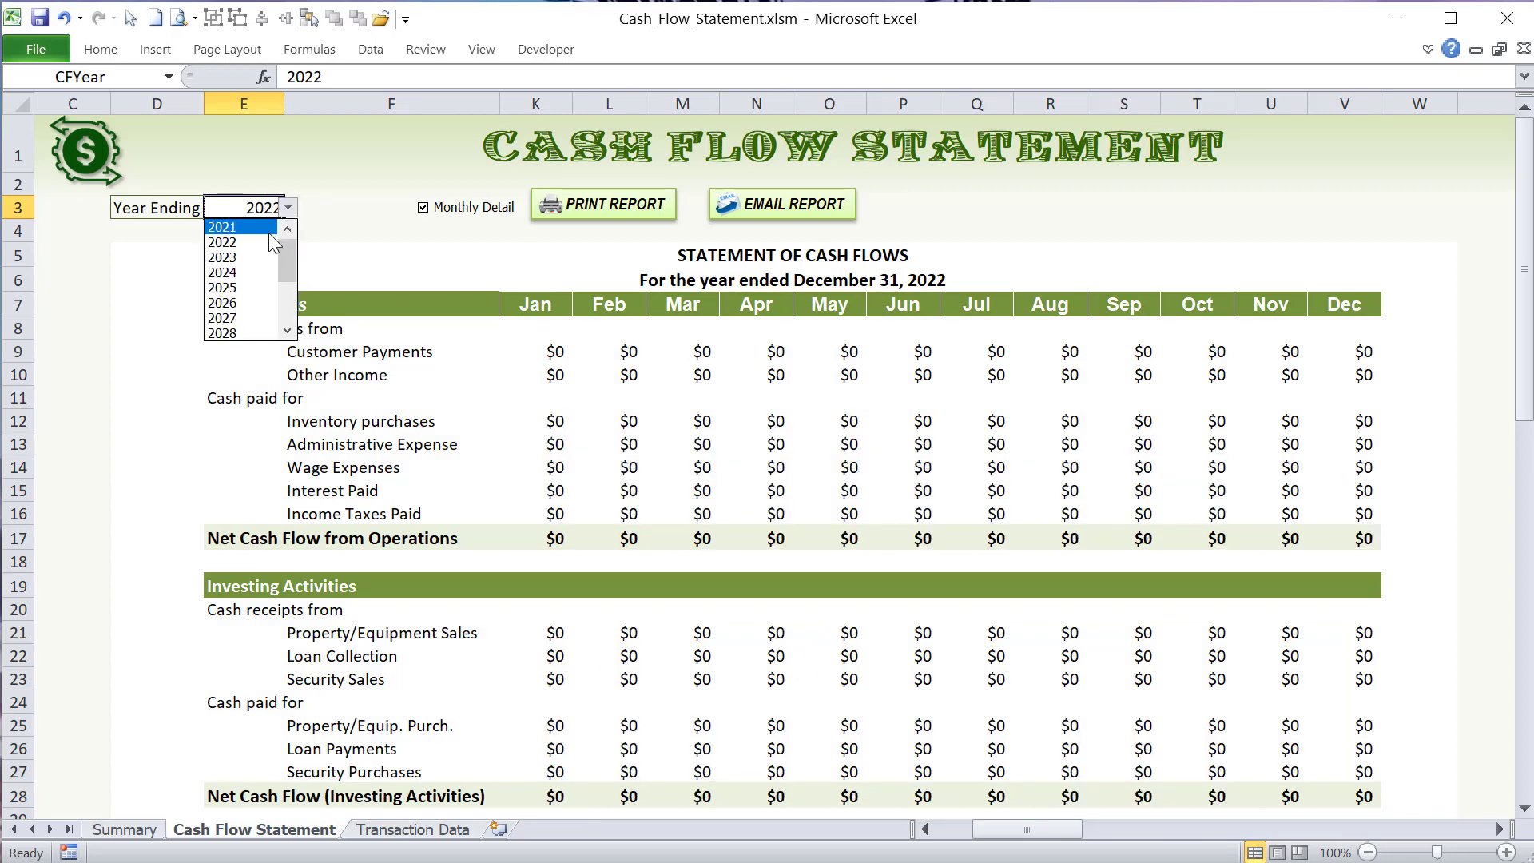
pyautogui.click(270, 232)
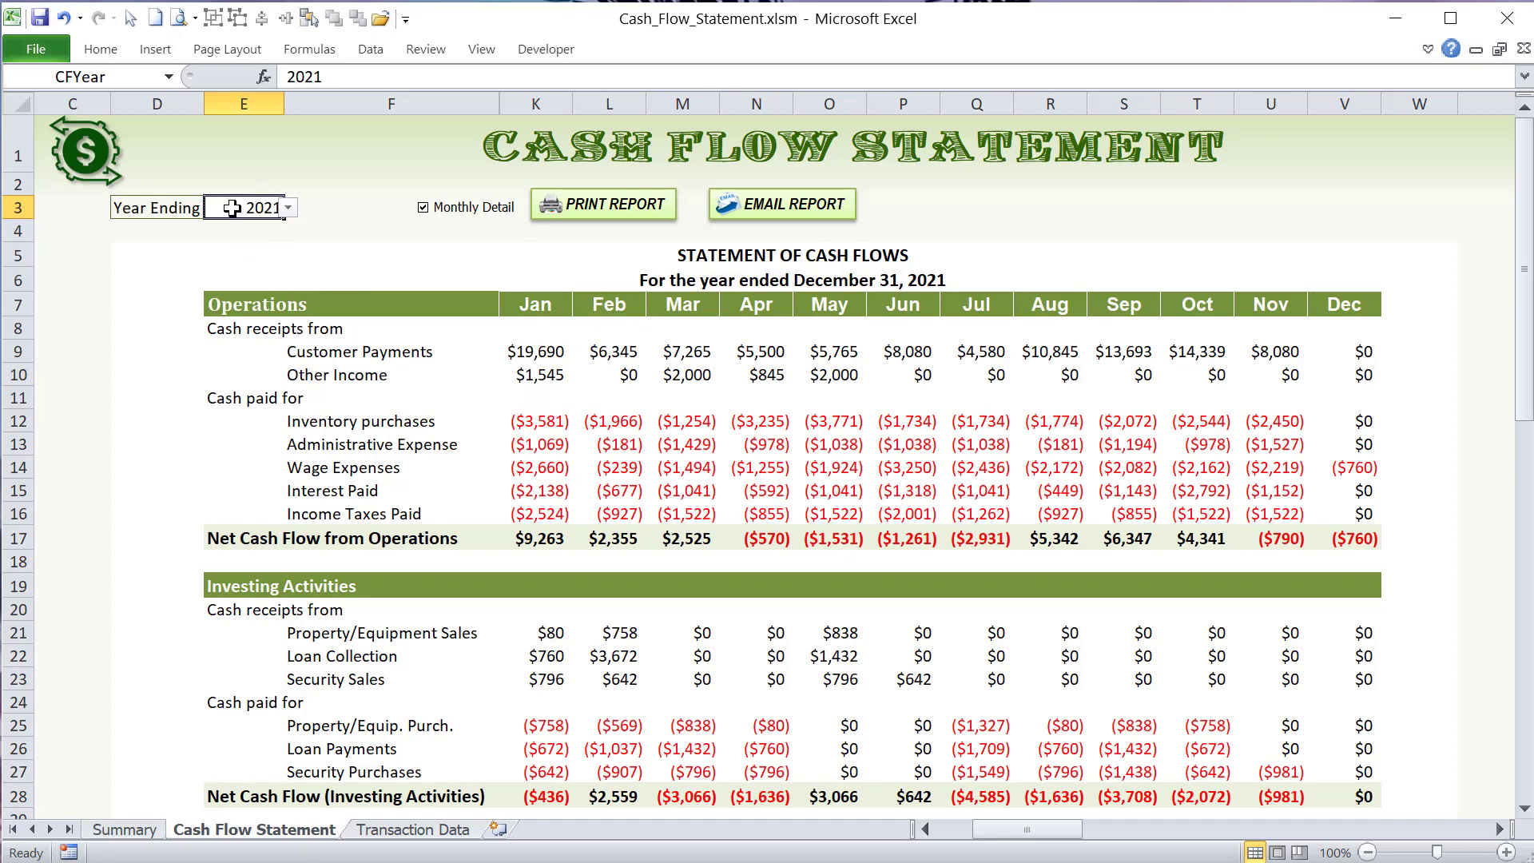
pyautogui.click(249, 180)
pyautogui.click(248, 206)
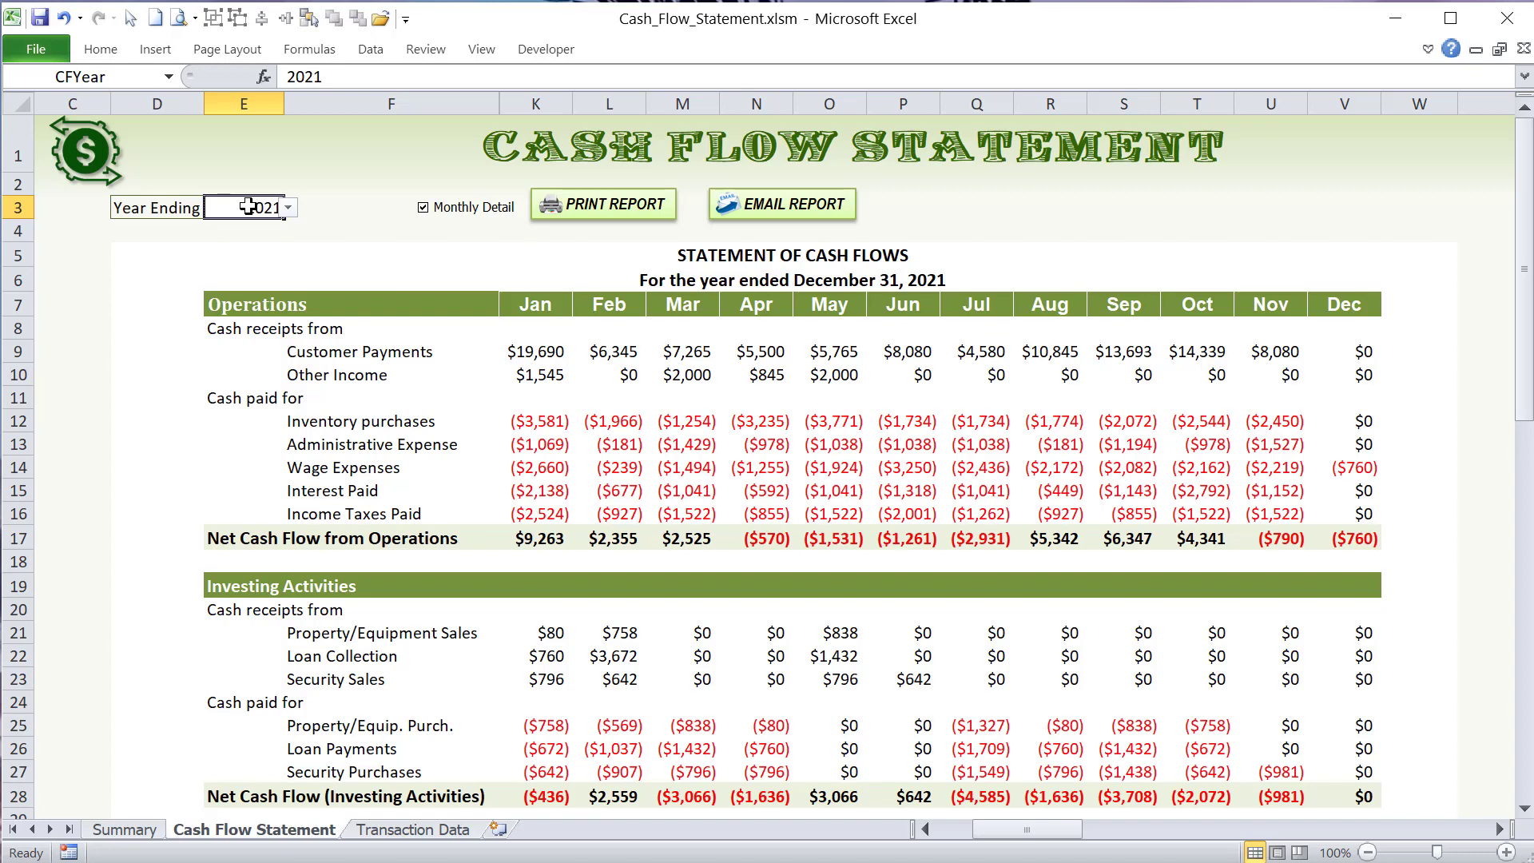
# - Look up in the Excel options where the Developer tab is enabled for the ribbon, leaving the options unchanged
pyautogui.click(568, 59)
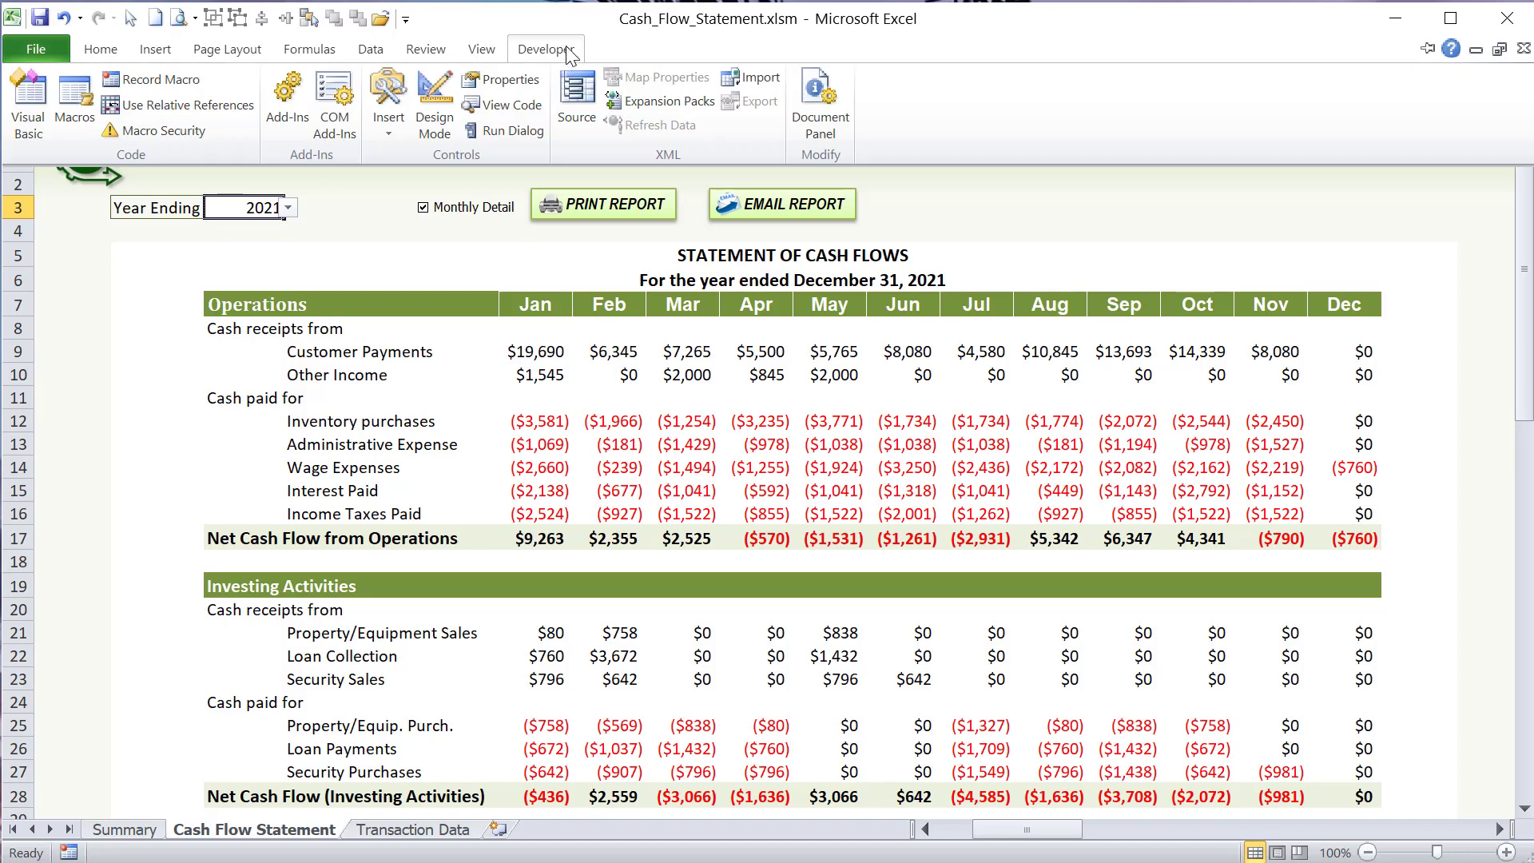
pyautogui.click(136, 329)
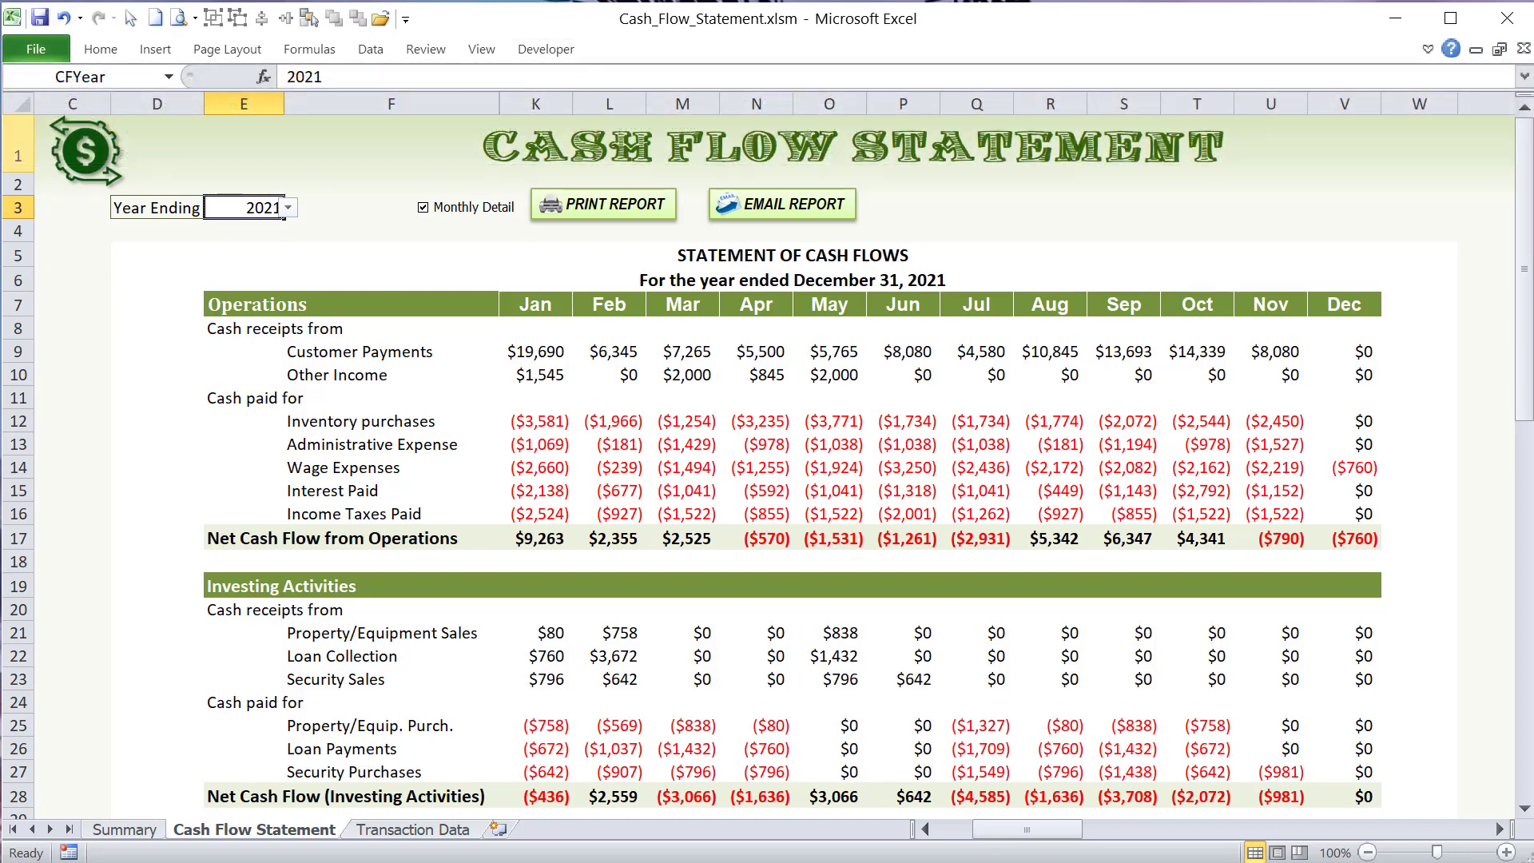
pyautogui.click(35, 48)
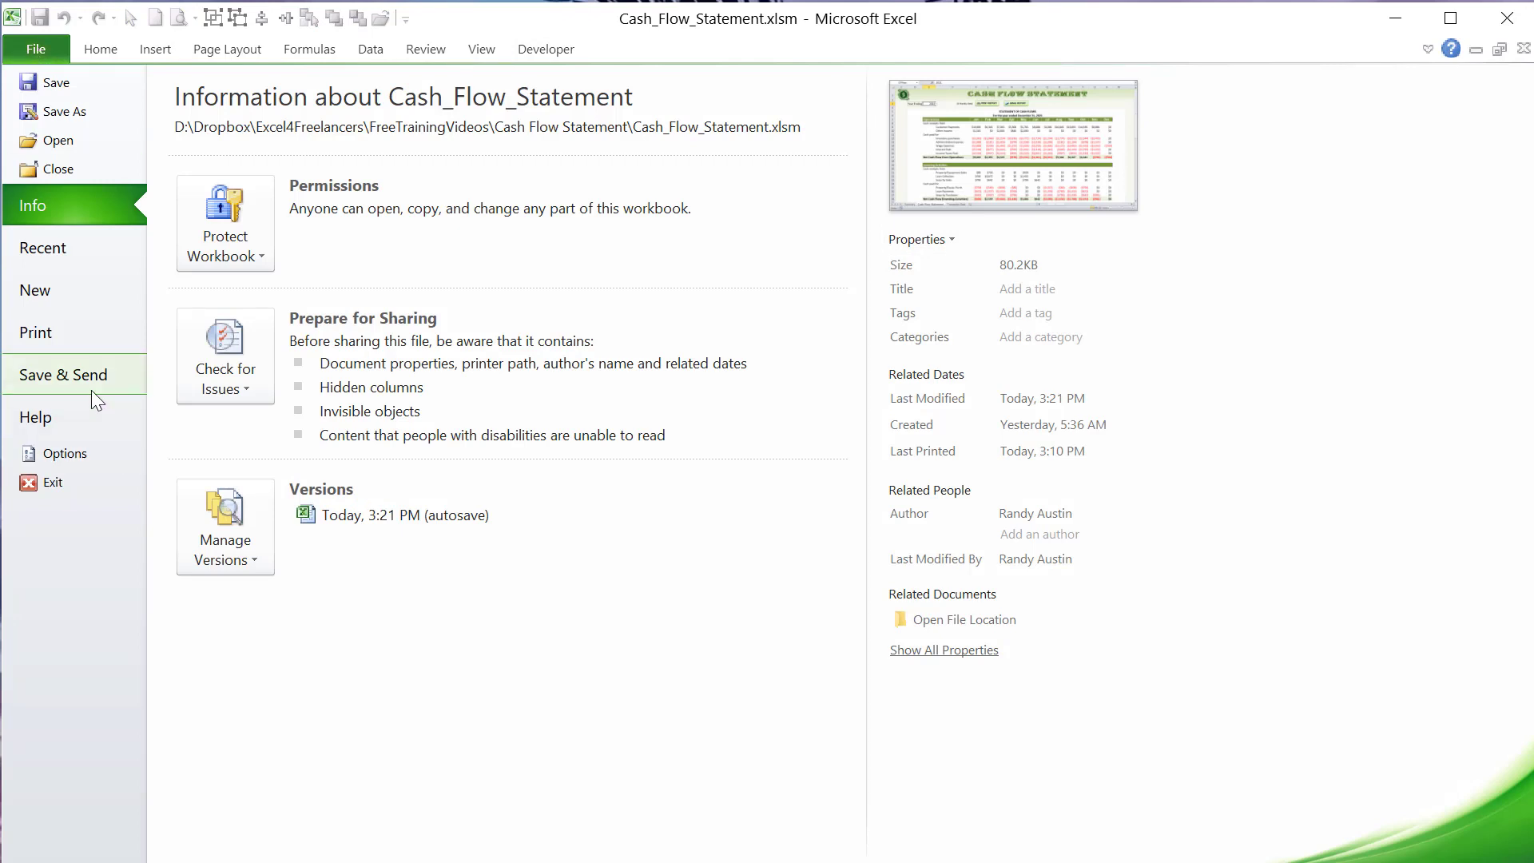
pyautogui.click(80, 448)
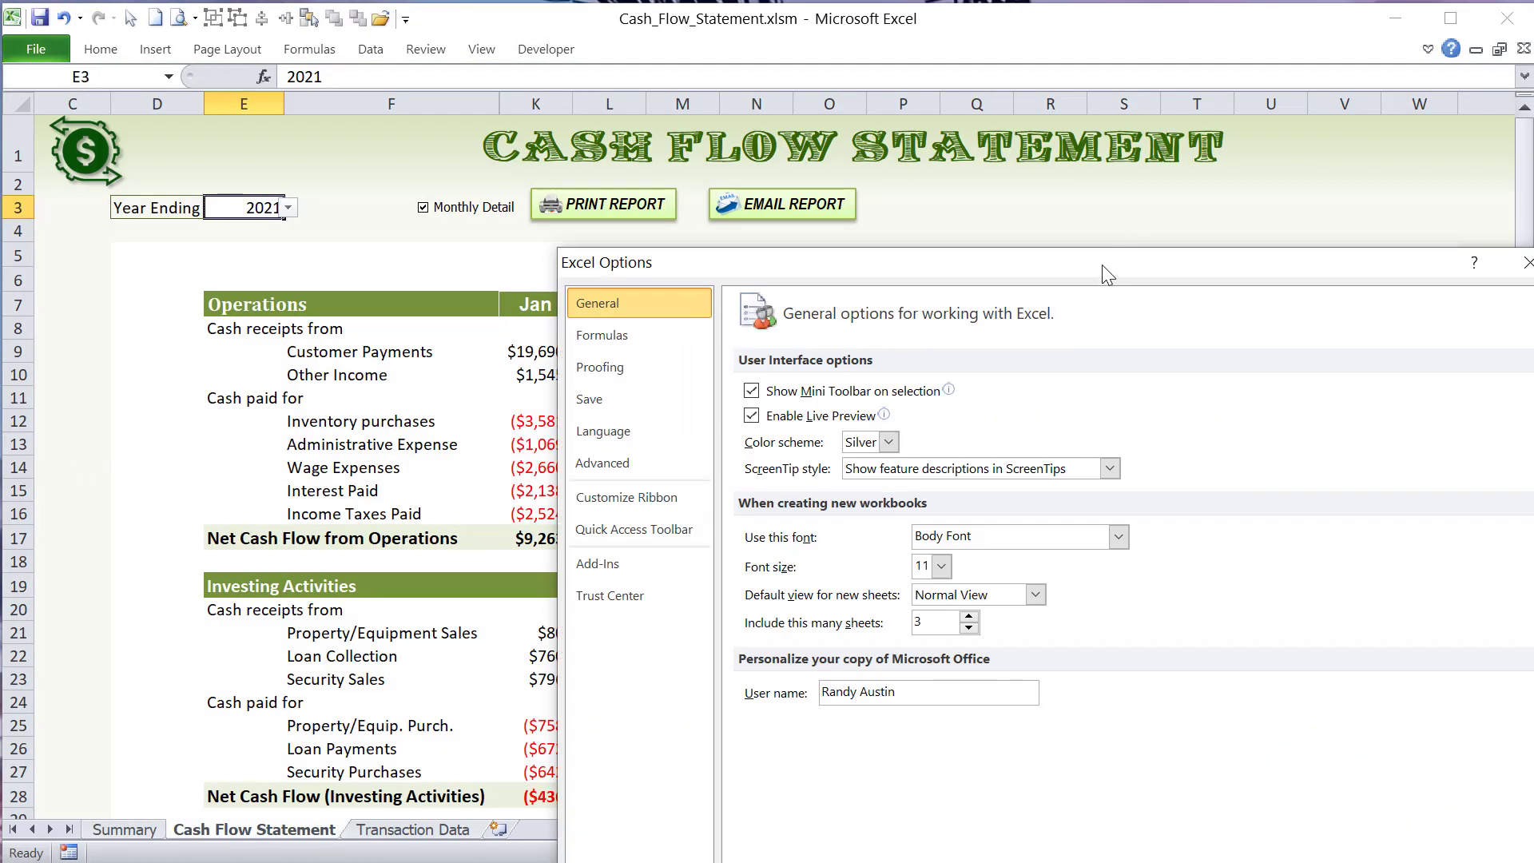
pyautogui.moveTo(1109, 276); pyautogui.dragTo(731, 81)
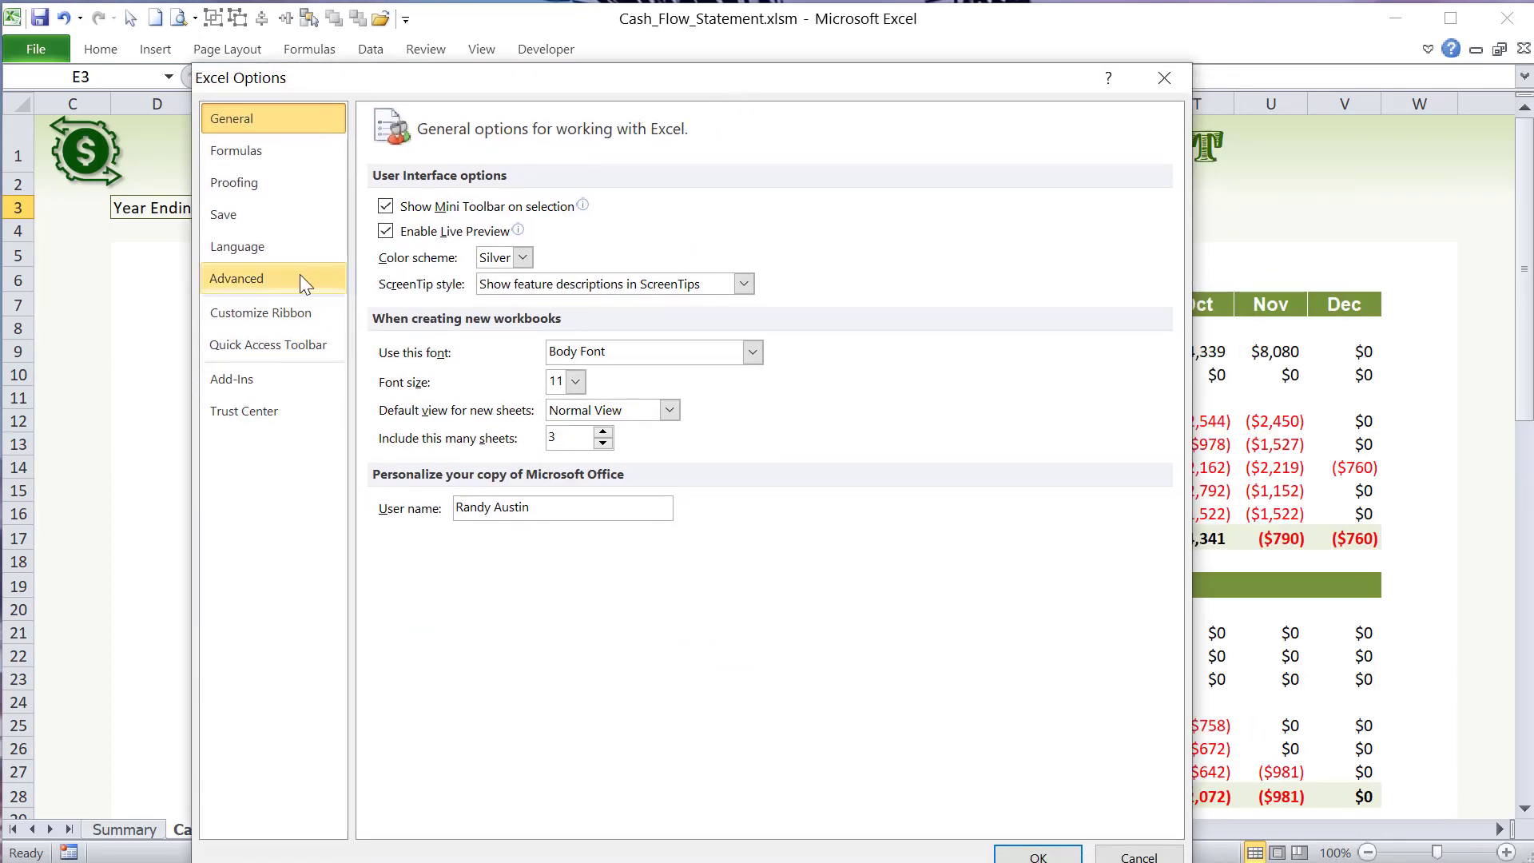
pyautogui.click(291, 312)
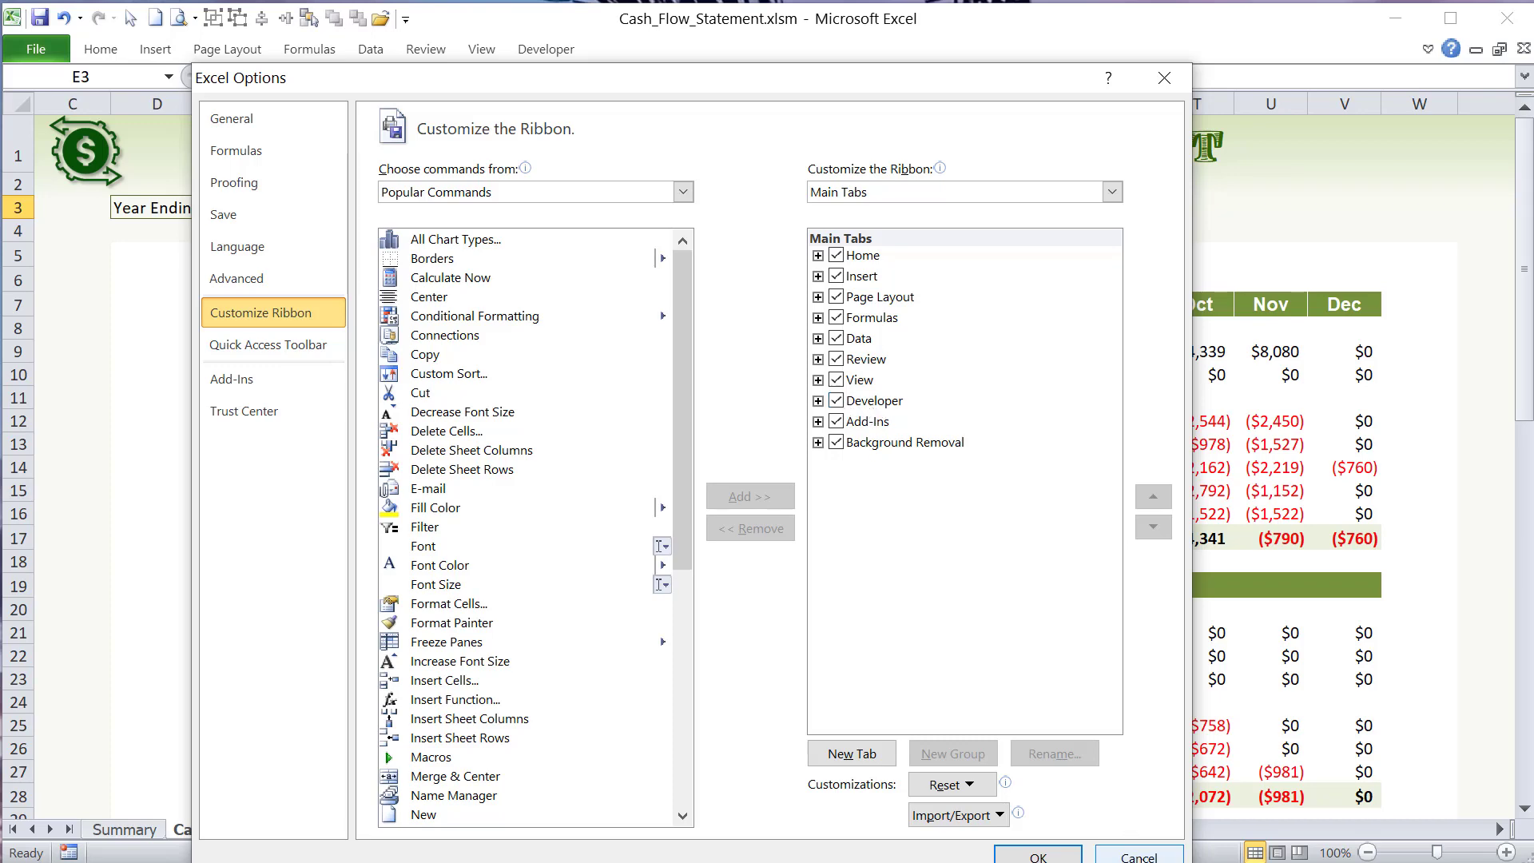
pyautogui.click(1138, 855)
# - Open the Visual Basic editor and bring up the code of the CashFlow (Cash Flow Statement) sheet
pyautogui.click(546, 48)
pyautogui.click(24, 101)
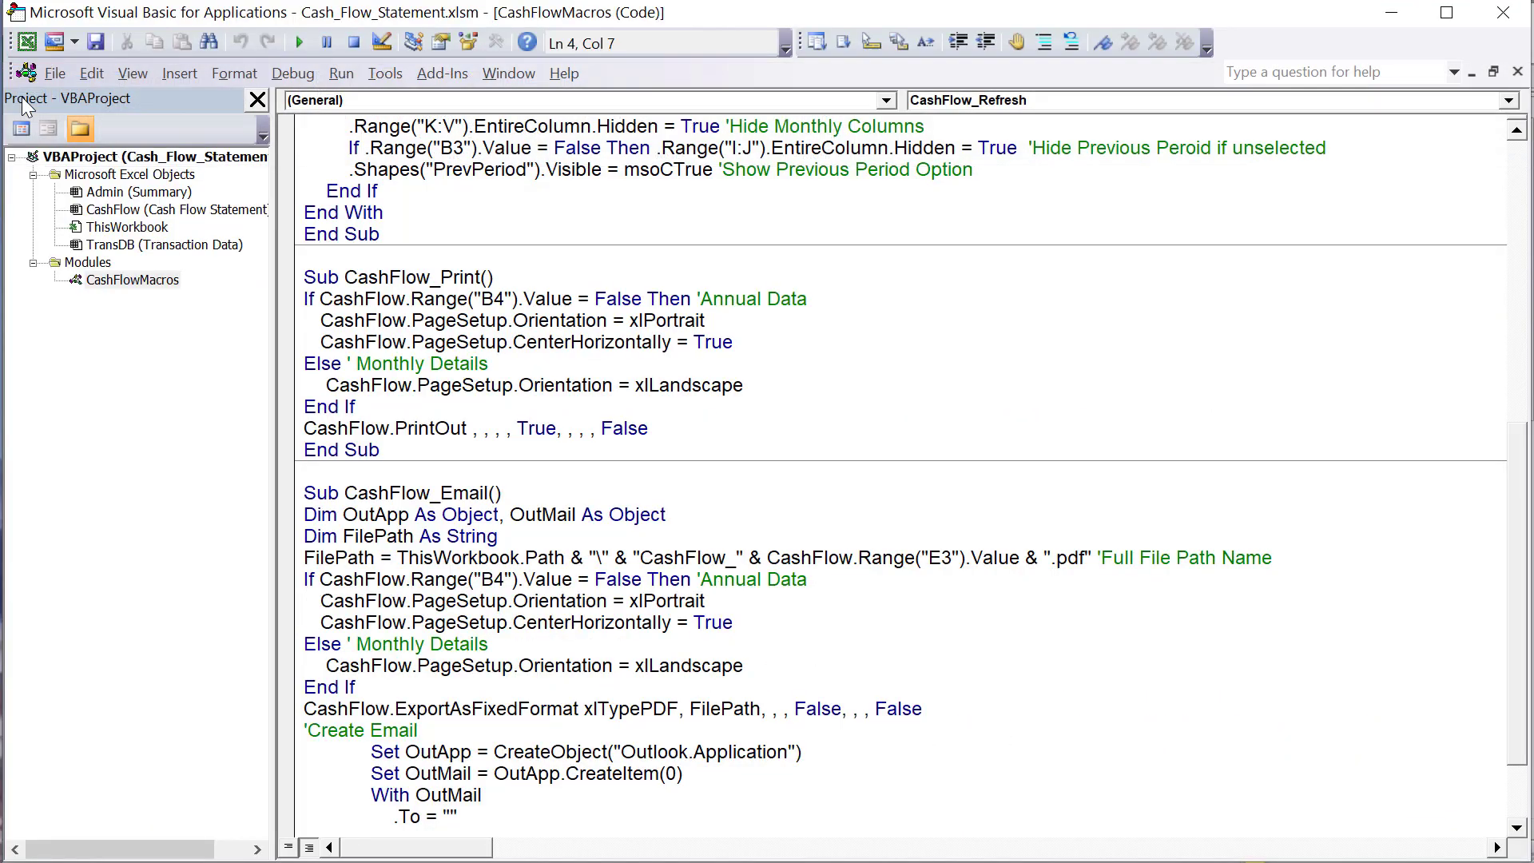
pyautogui.click(163, 212)
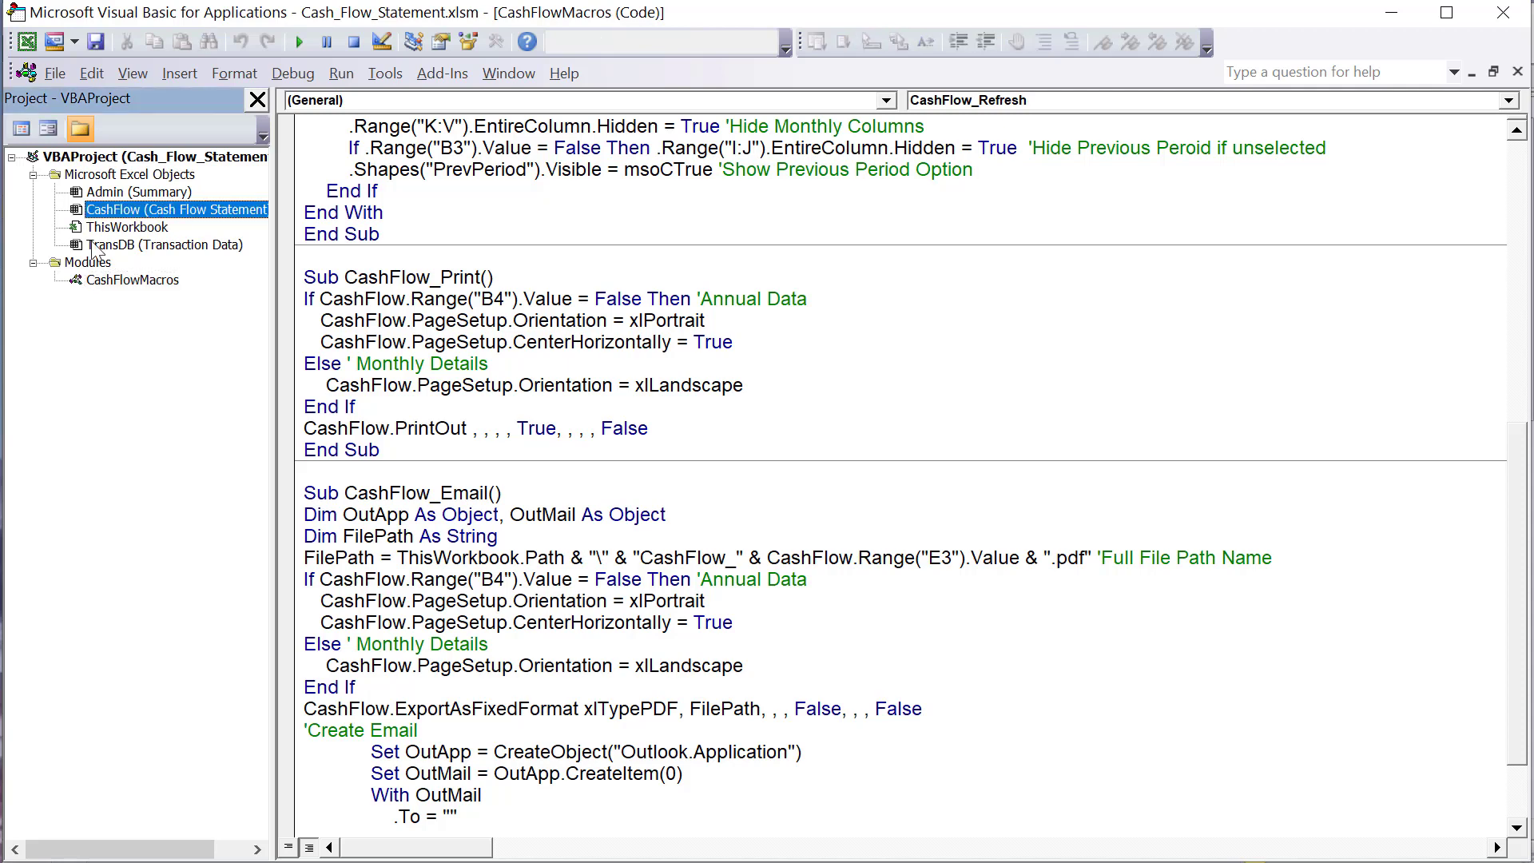
pyautogui.doubleClick(116, 211)
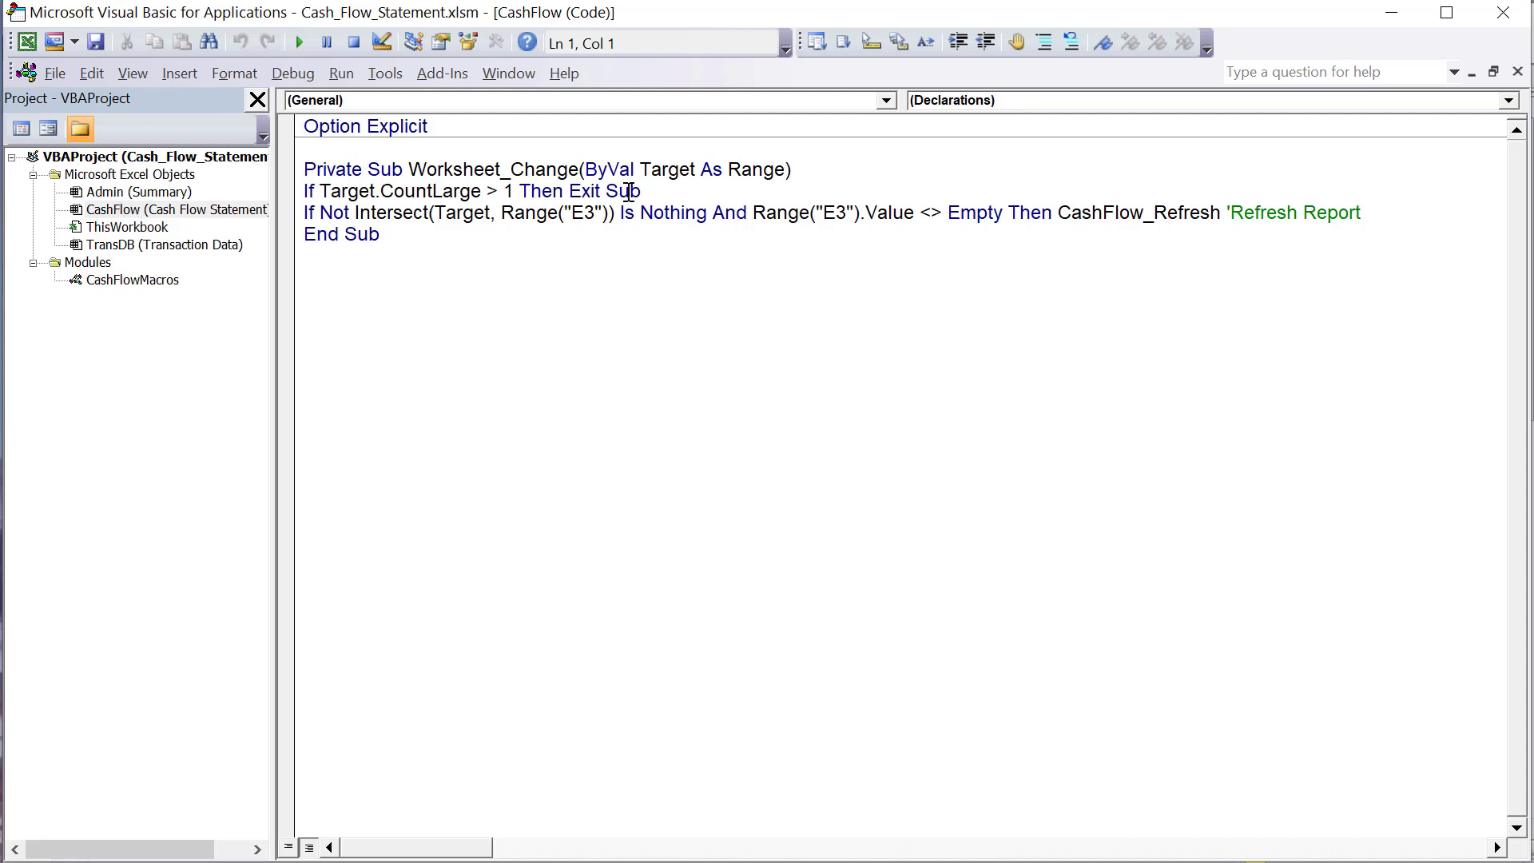
# - Choose the Worksheet object and its Change event in the CashFlow sheet's code
pyautogui.click(641, 106)
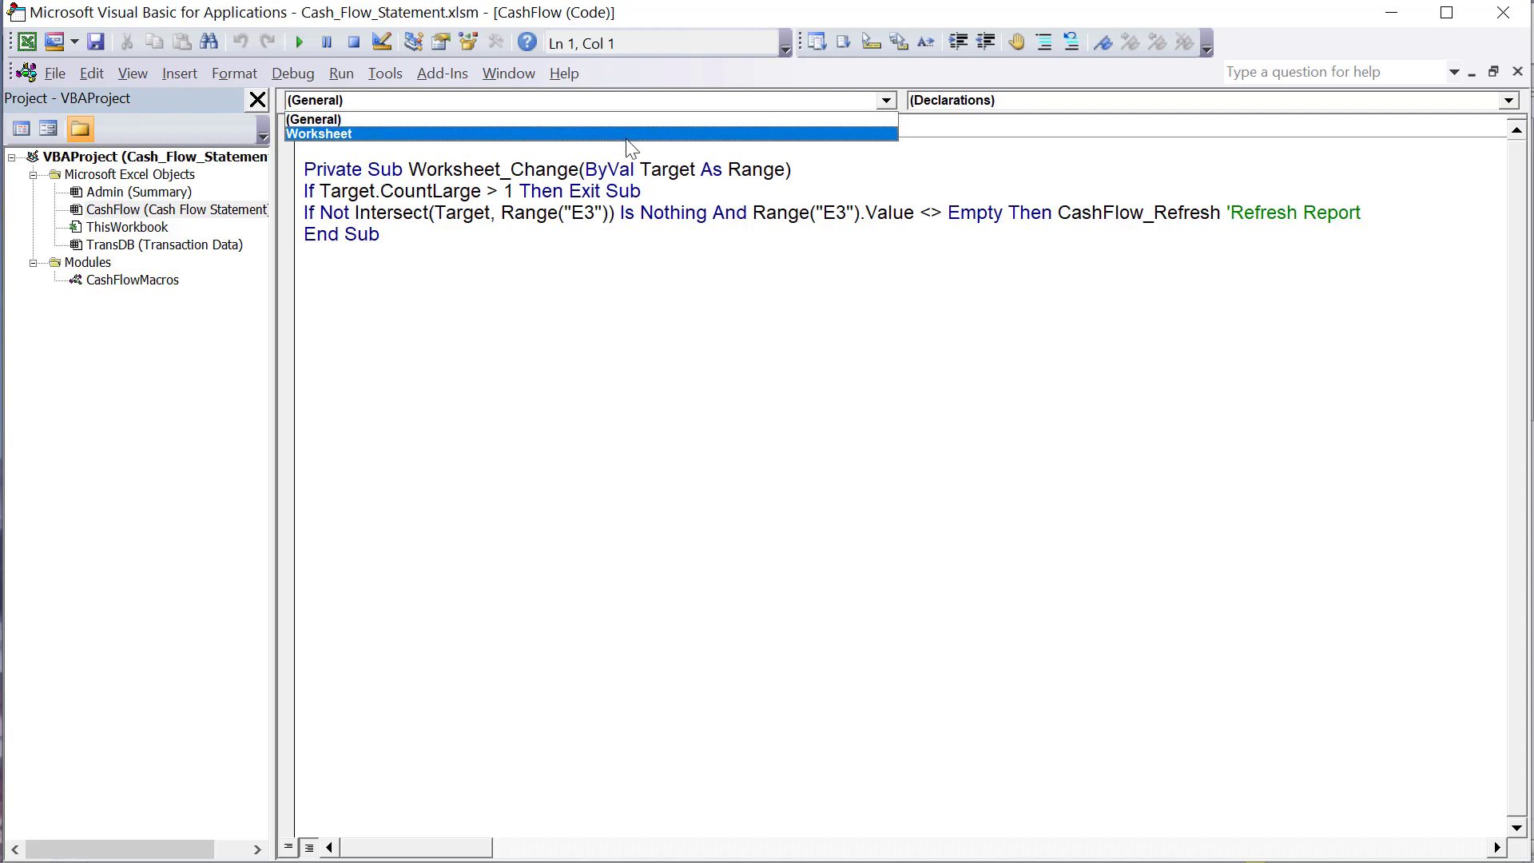
pyautogui.click(628, 137)
pyautogui.click(968, 102)
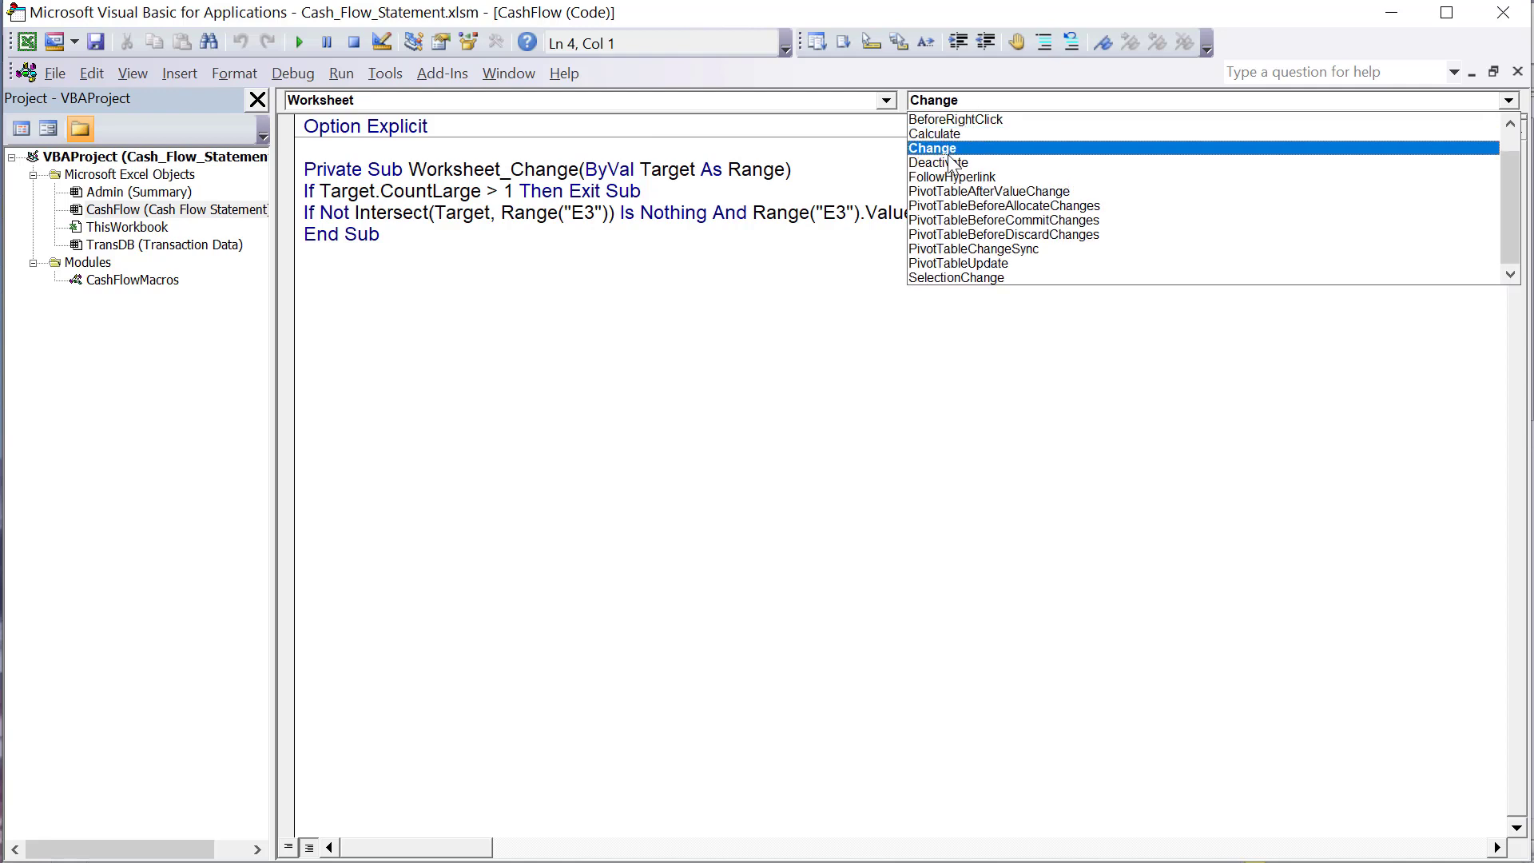
pyautogui.click(942, 151)
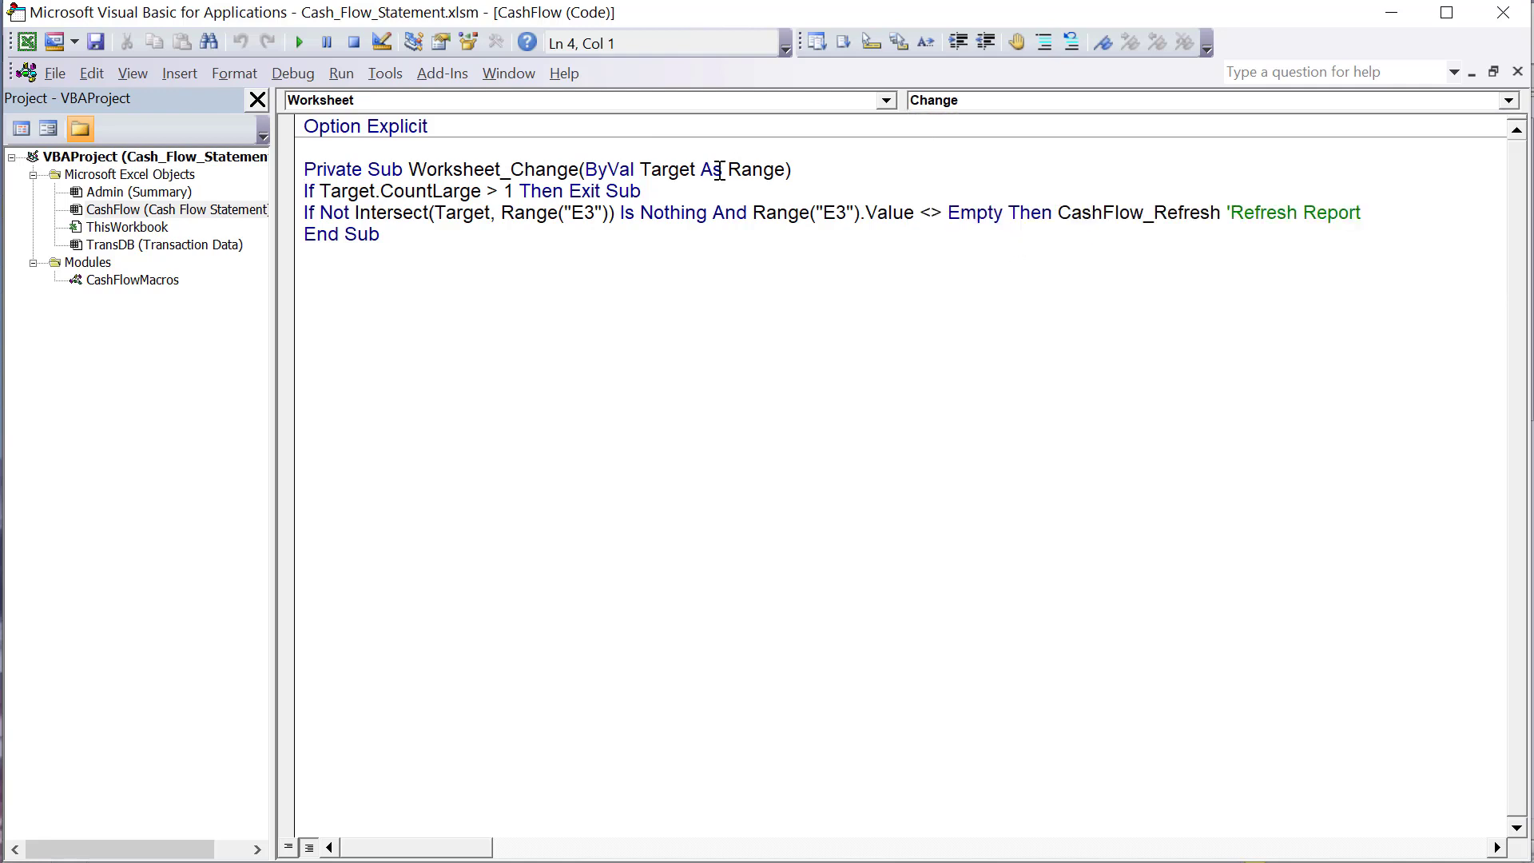
# - Highlight the multi-cell exit line and its Target.CountLarge condition in the Worksheet_Change procedure
pyautogui.moveTo(686, 192); pyautogui.dragTo(304, 186)
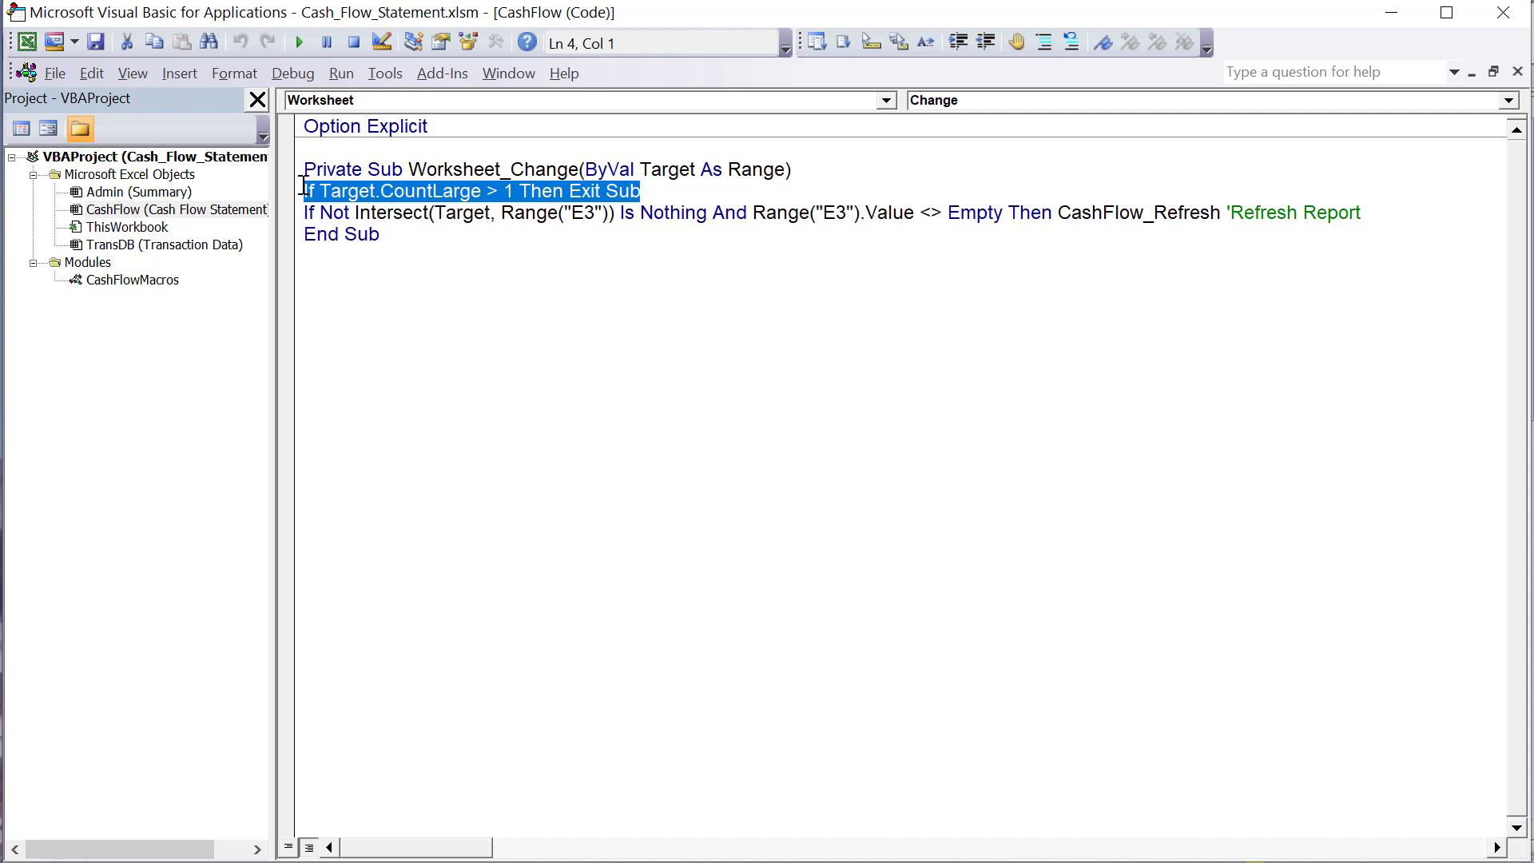
pyautogui.click(400, 250)
pyautogui.moveTo(320, 191); pyautogui.dragTo(483, 190)
# - Add the comment 'Exit on on change of more than one cell at a time after the CountLarge Exit Sub statement
pyautogui.click(721, 190)
pyautogui.write("'Exis")
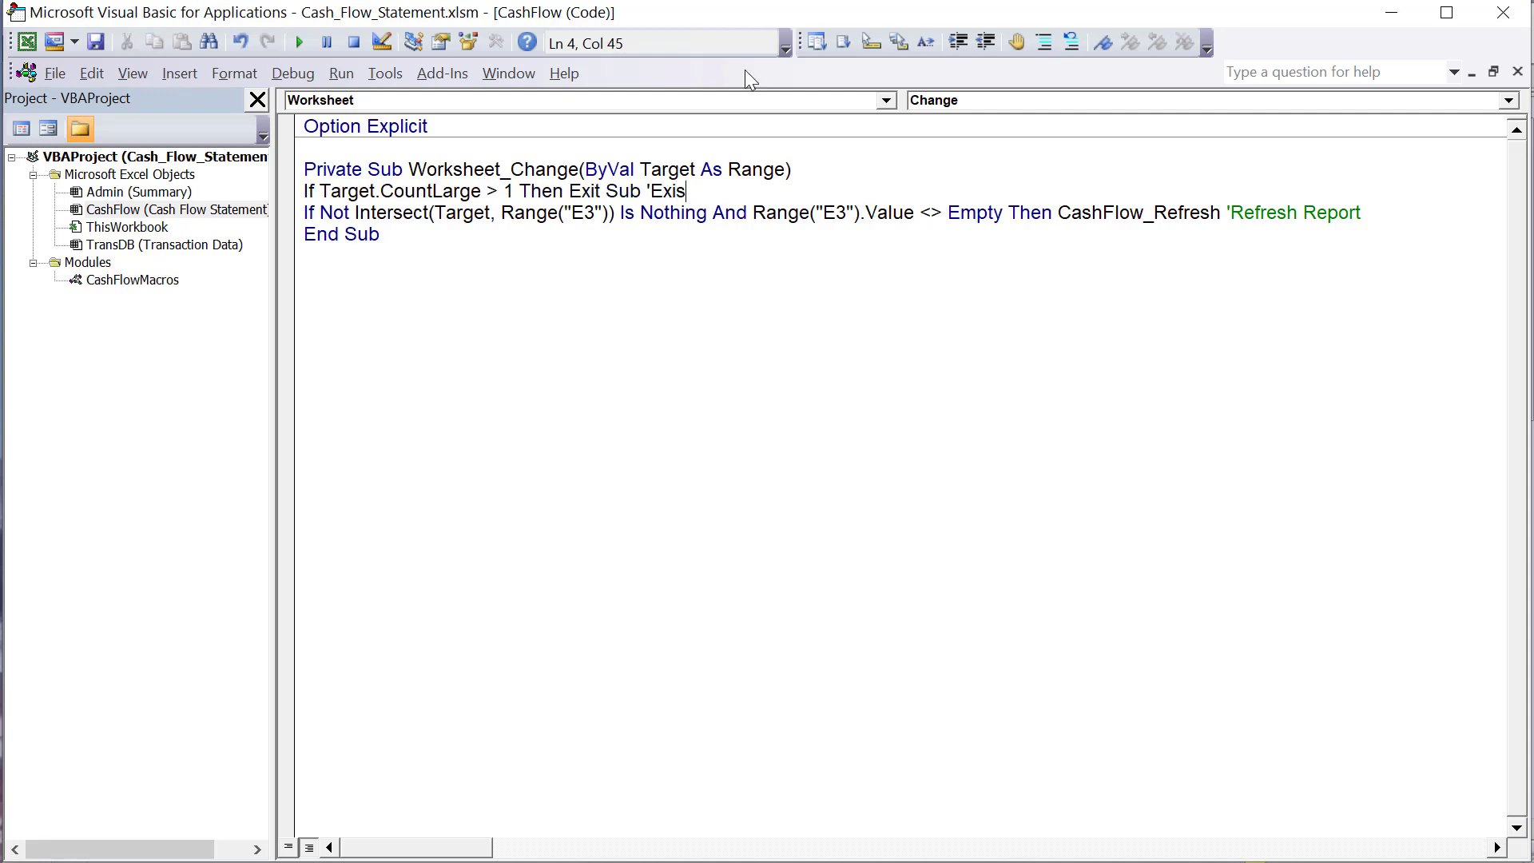
pyautogui.press('BackSpace')
pyautogui.write('t on on change ')
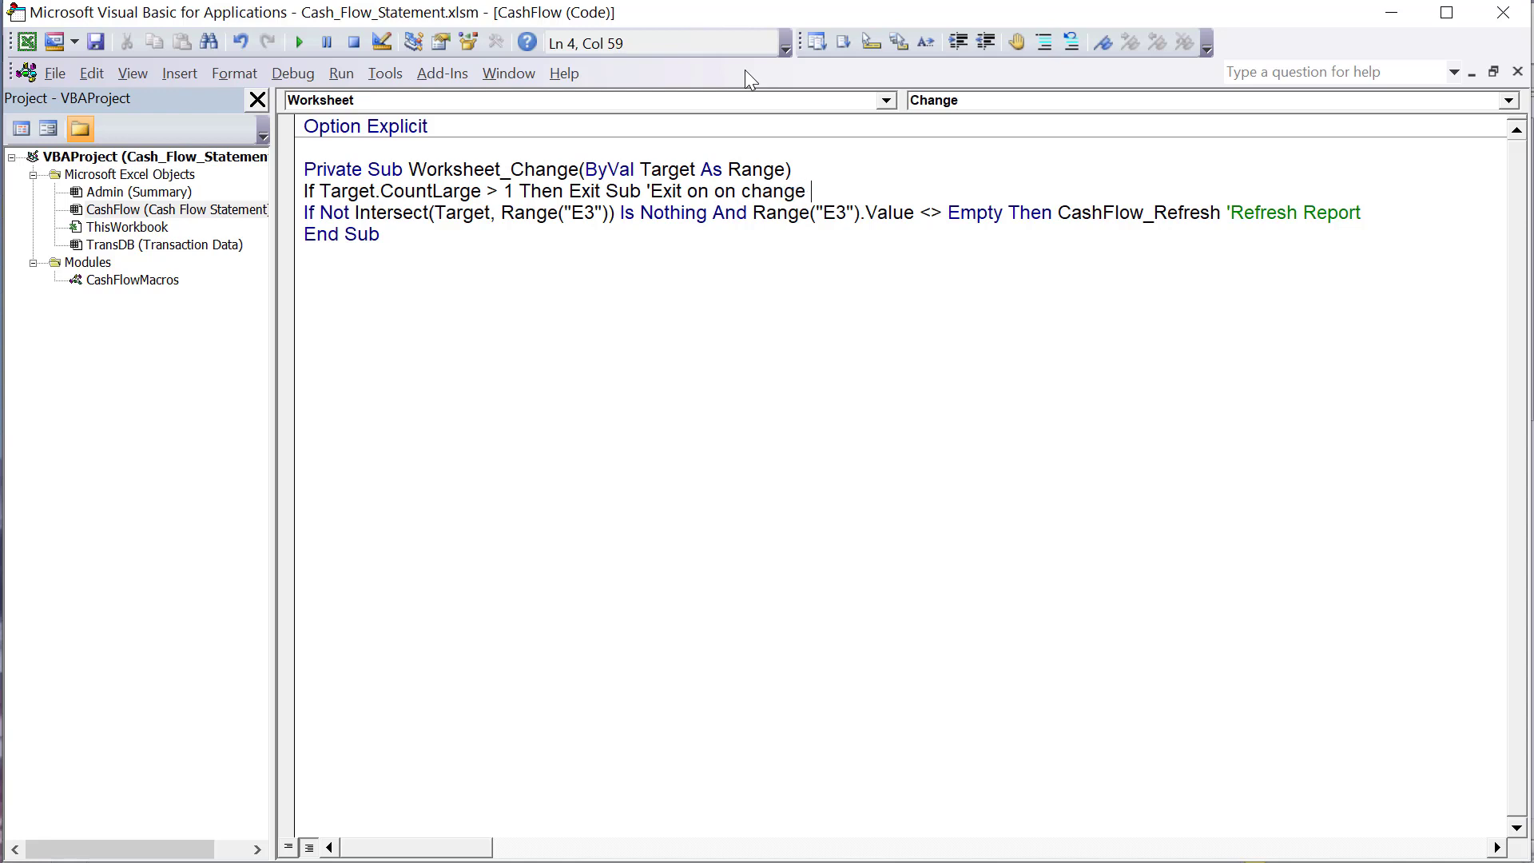
pyautogui.write('of more than one cel')
pyautogui.press('BackSpace')
pyautogui.write('l at a time')
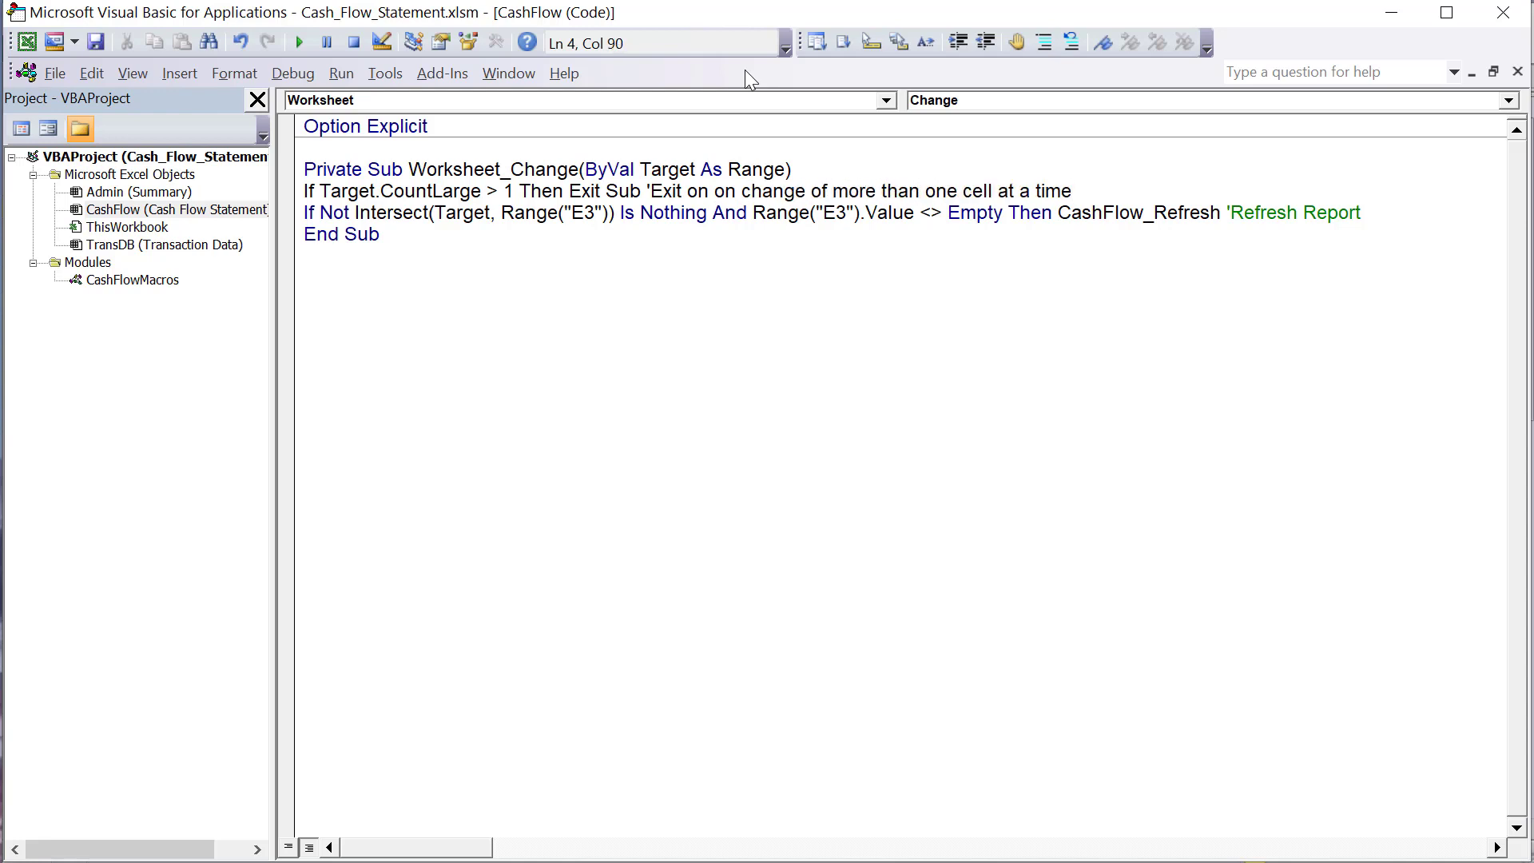
# - Examine the Not Intersect condition, highlighting Target, Range("E3") and the Is Nothing part in turn
pyautogui.click(603, 213)
pyautogui.moveTo(603, 213); pyautogui.dragTo(570, 212)
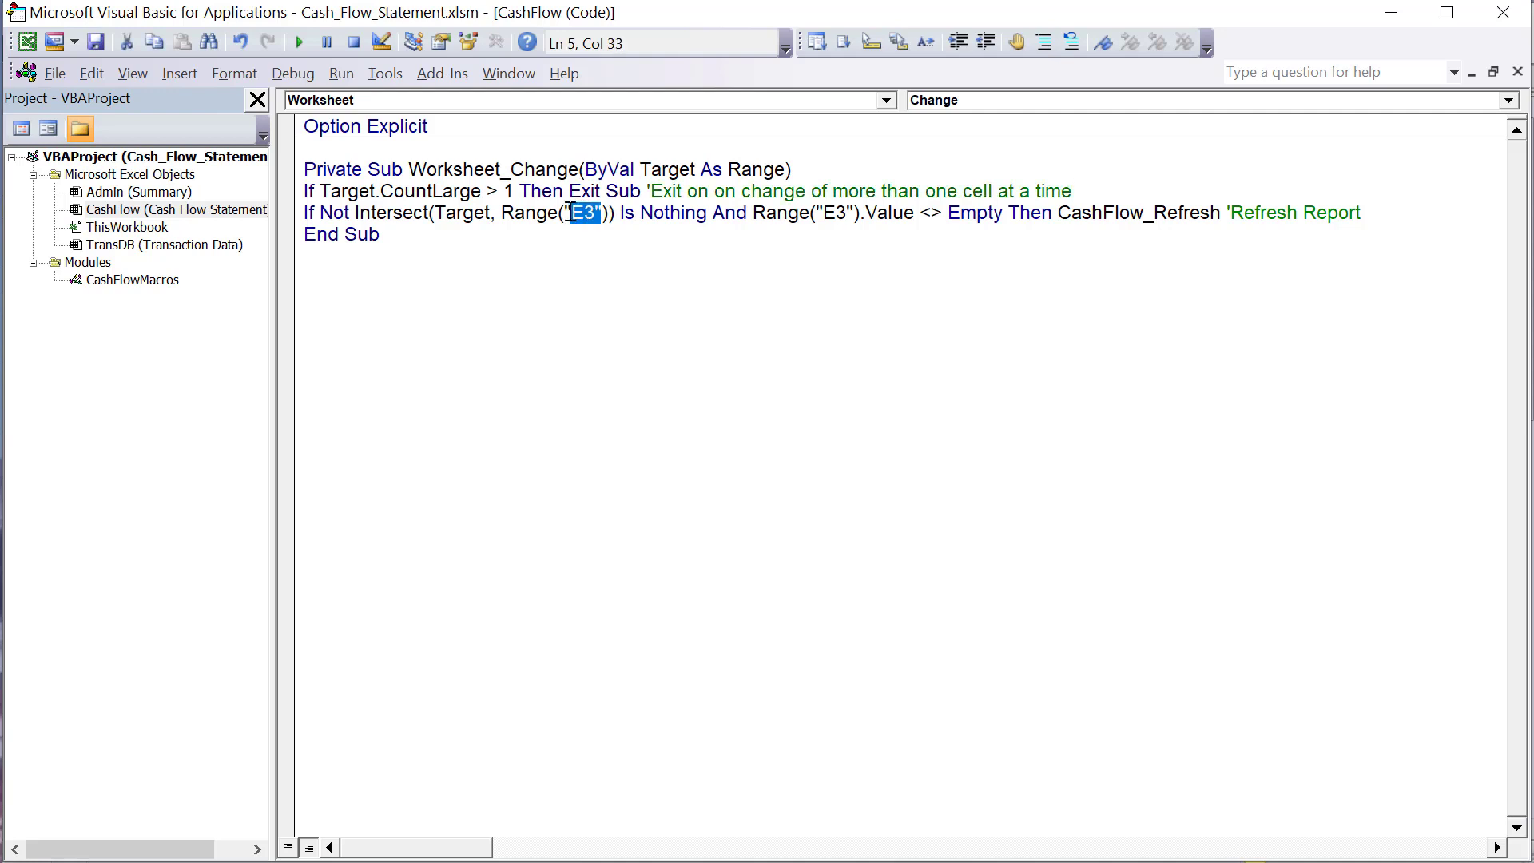
pyautogui.click(396, 234)
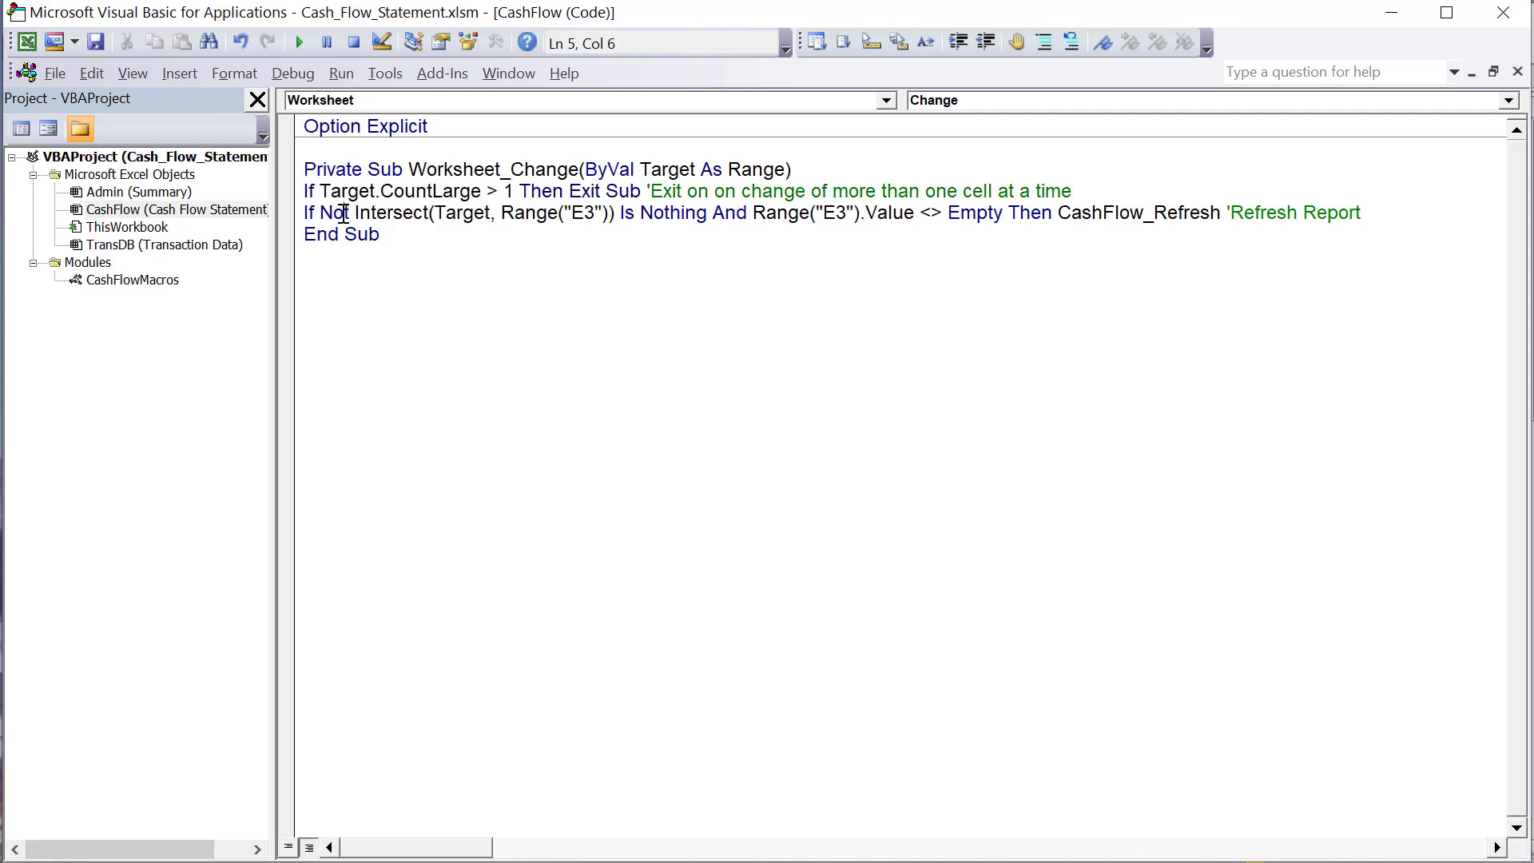
pyautogui.moveTo(361, 216); pyautogui.dragTo(441, 219)
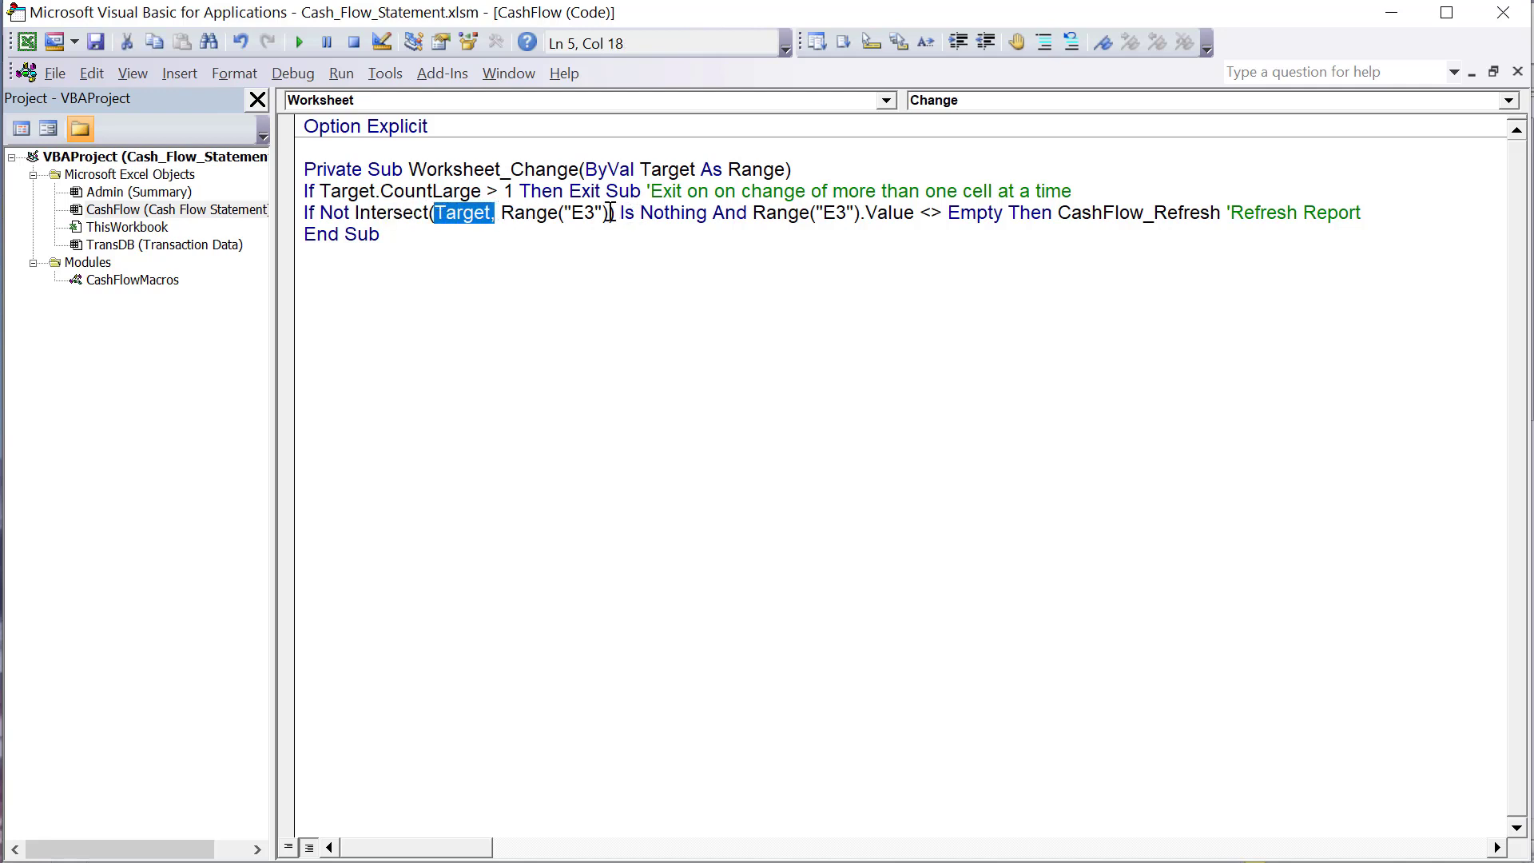
pyautogui.moveTo(610, 212); pyautogui.dragTo(505, 218)
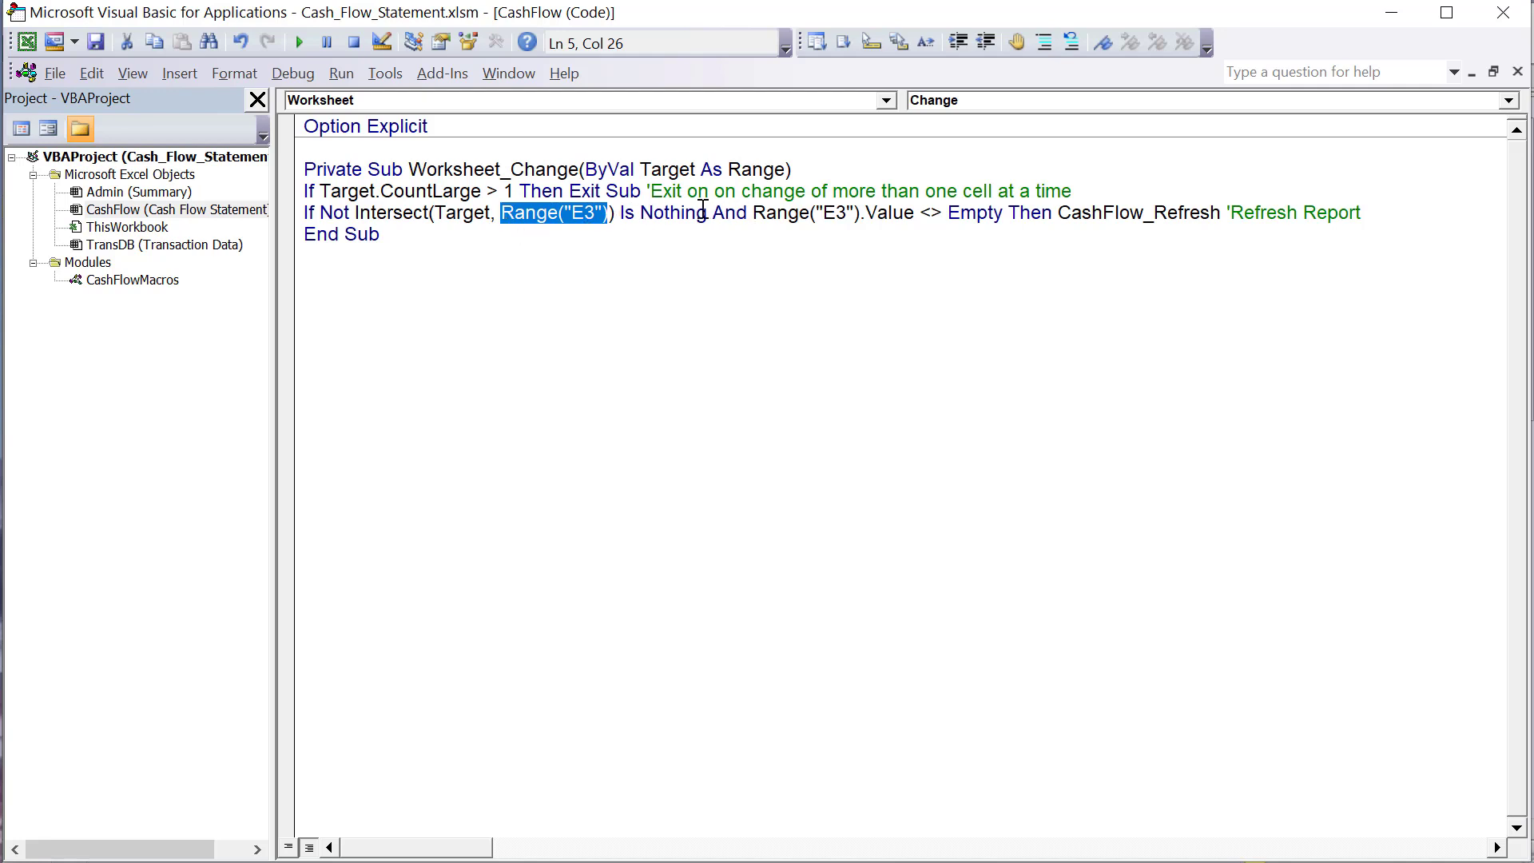
pyautogui.moveTo(711, 213); pyautogui.dragTo(644, 217)
pyautogui.moveTo(354, 214); pyautogui.dragTo(324, 216)
pyautogui.click(367, 212)
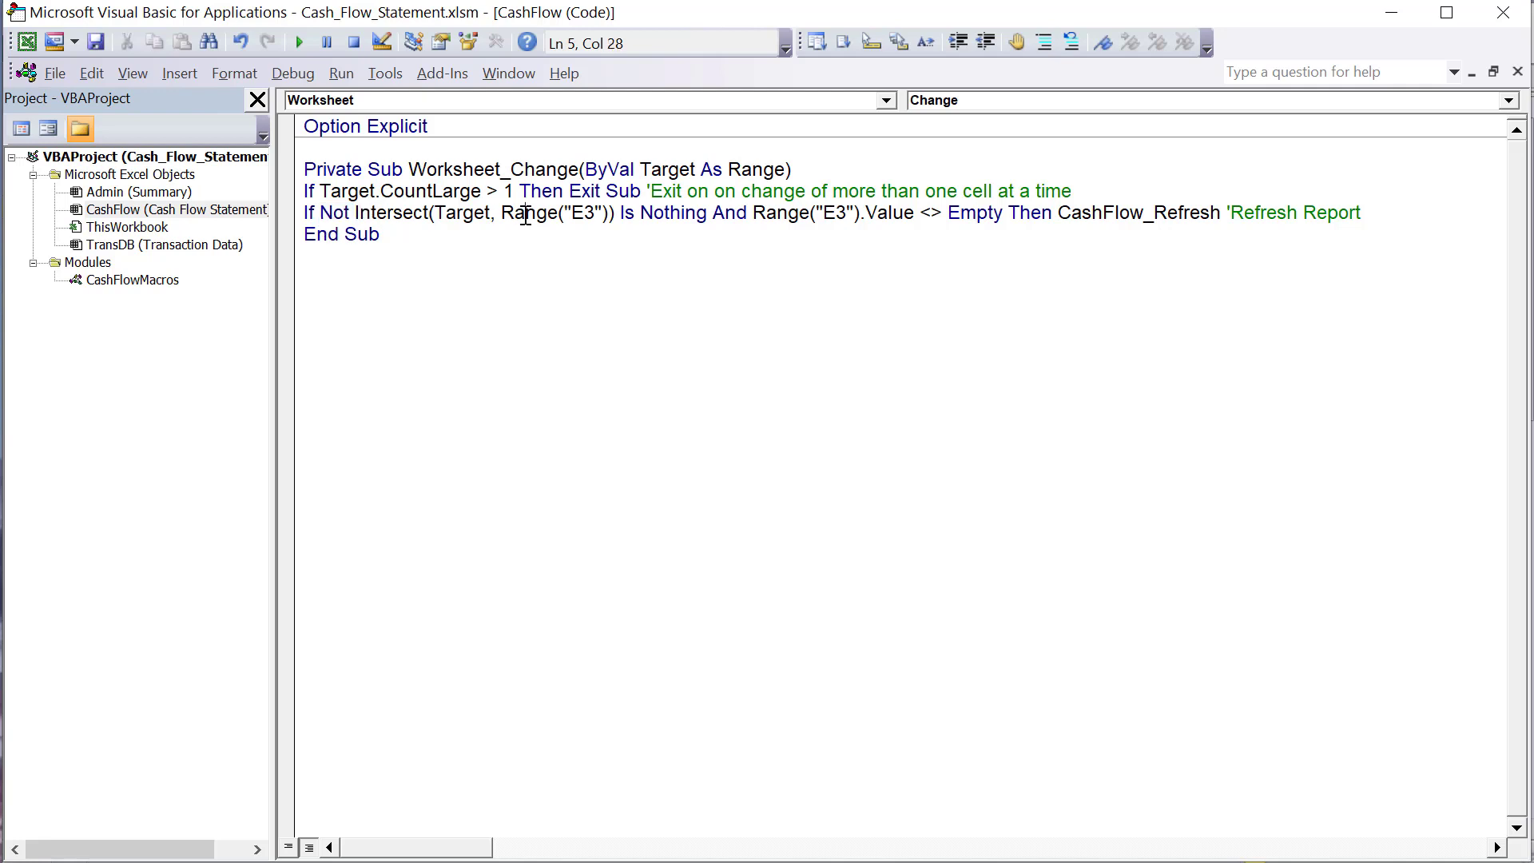
pyautogui.click(635, 214)
# - Highlight the Range("E3").Value <> Empty condition and the CashFlow_Refresh macro call on the same line
pyautogui.moveTo(754, 214); pyautogui.dragTo(1009, 219)
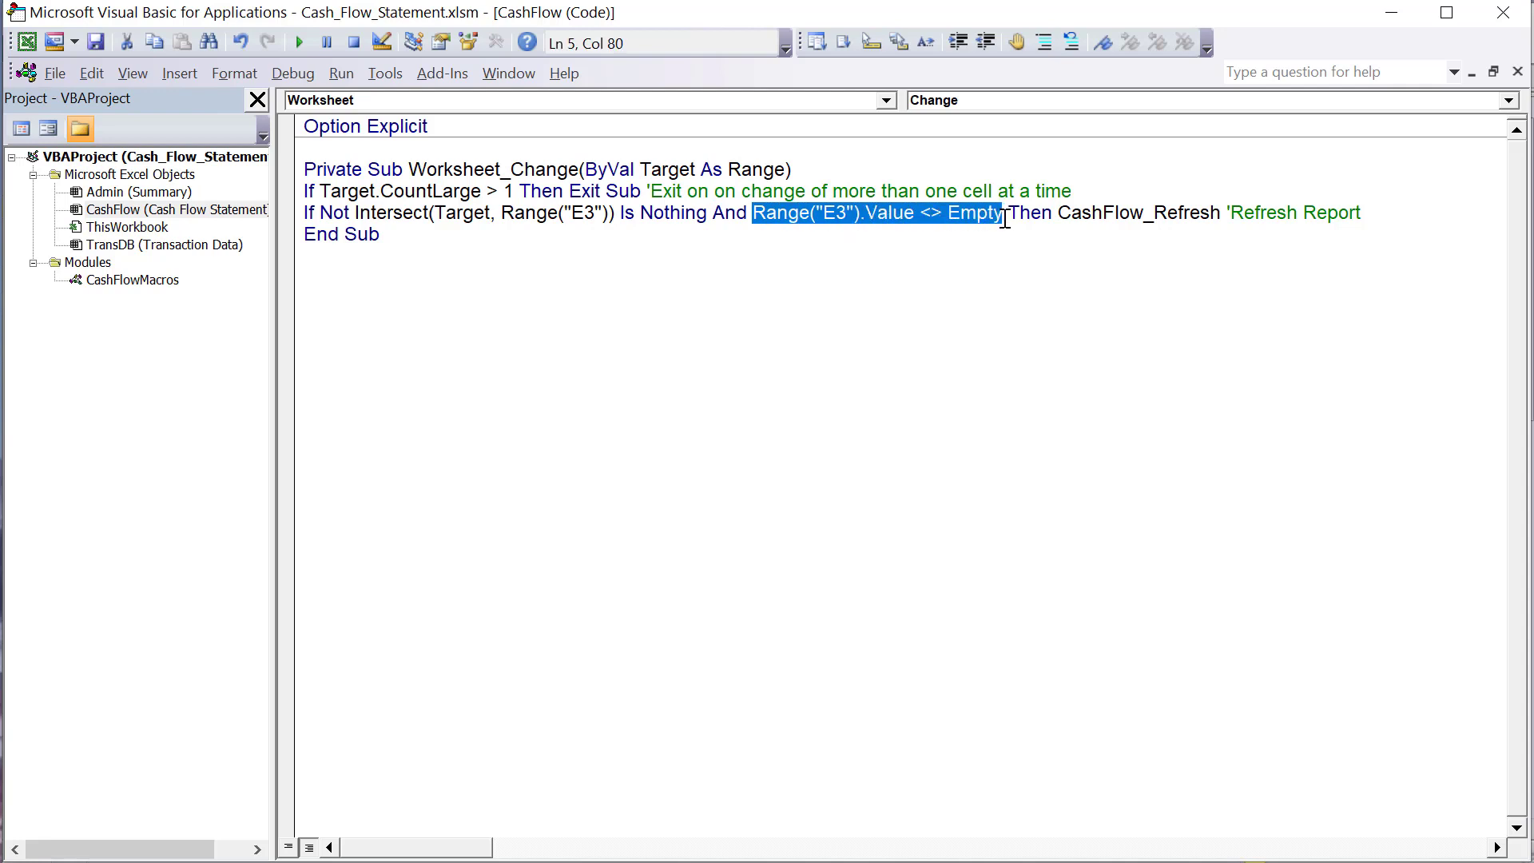
pyautogui.click(841, 220)
pyautogui.click(776, 214)
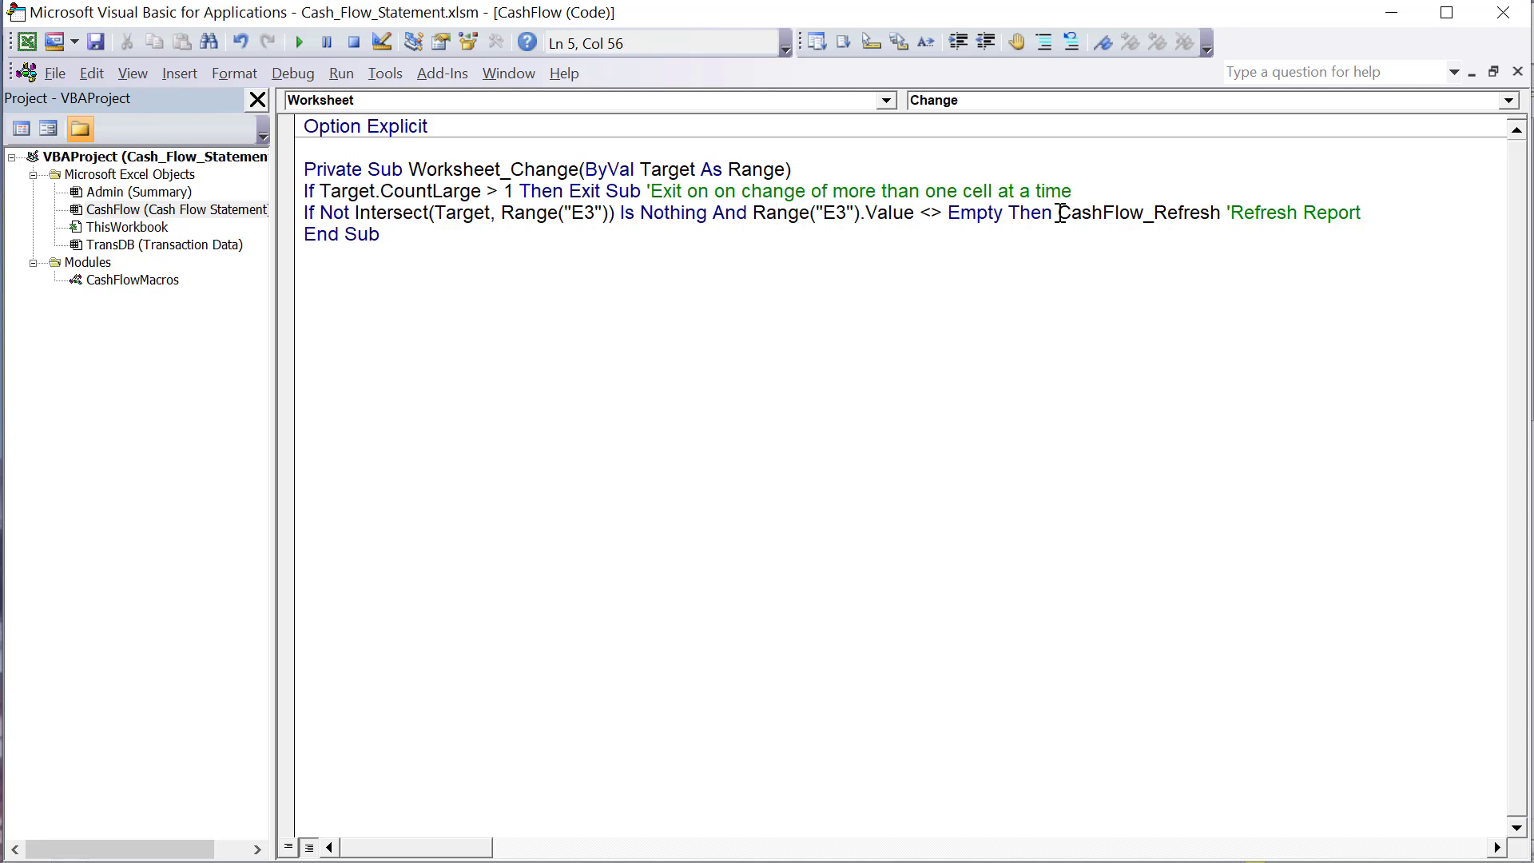
pyautogui.moveTo(1058, 212); pyautogui.dragTo(1222, 210)
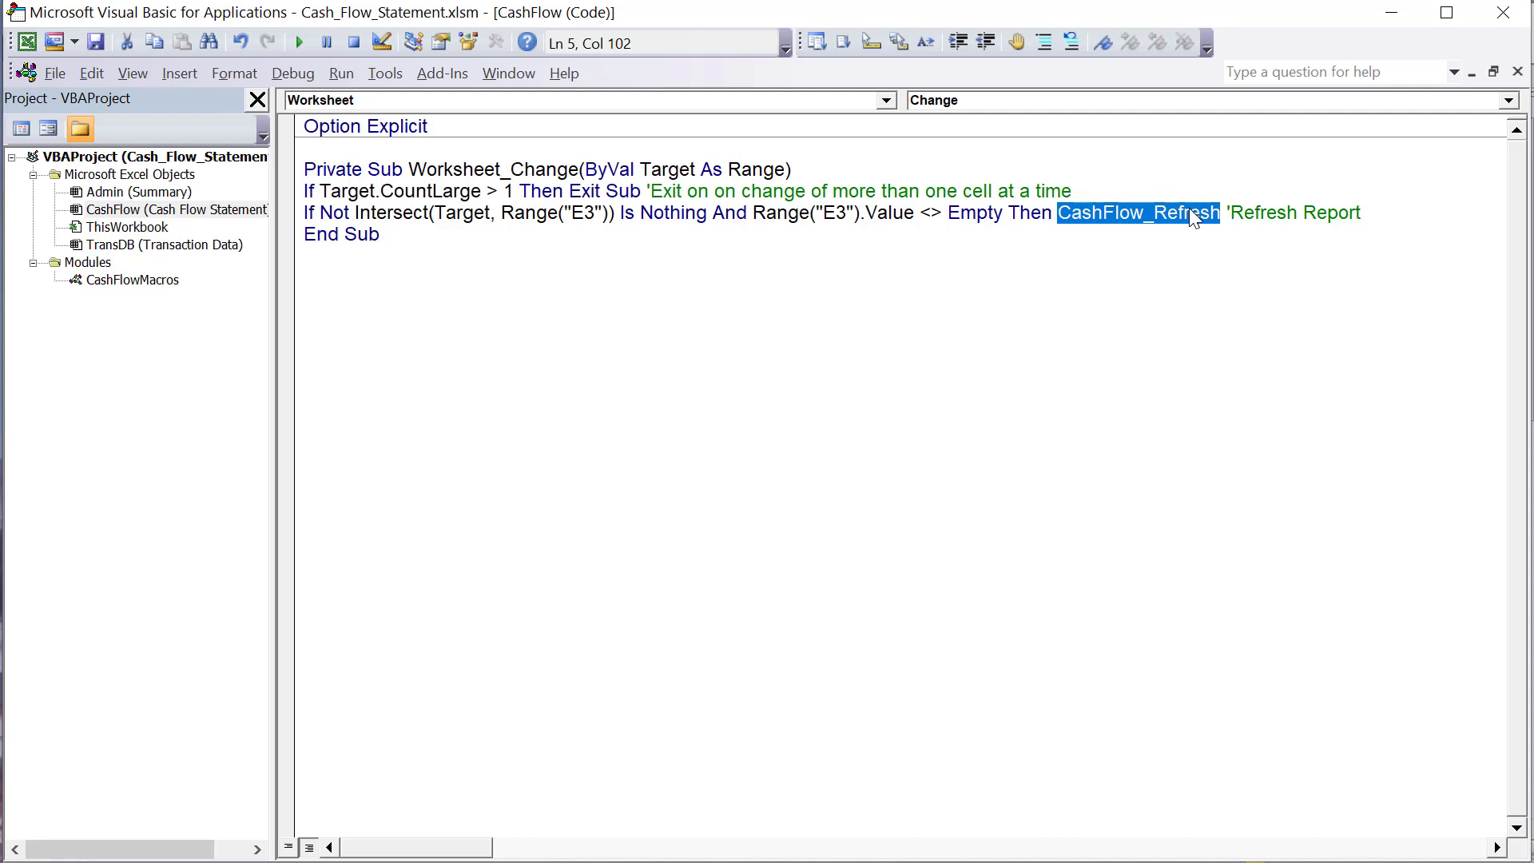
pyautogui.rightClick(1188, 208)
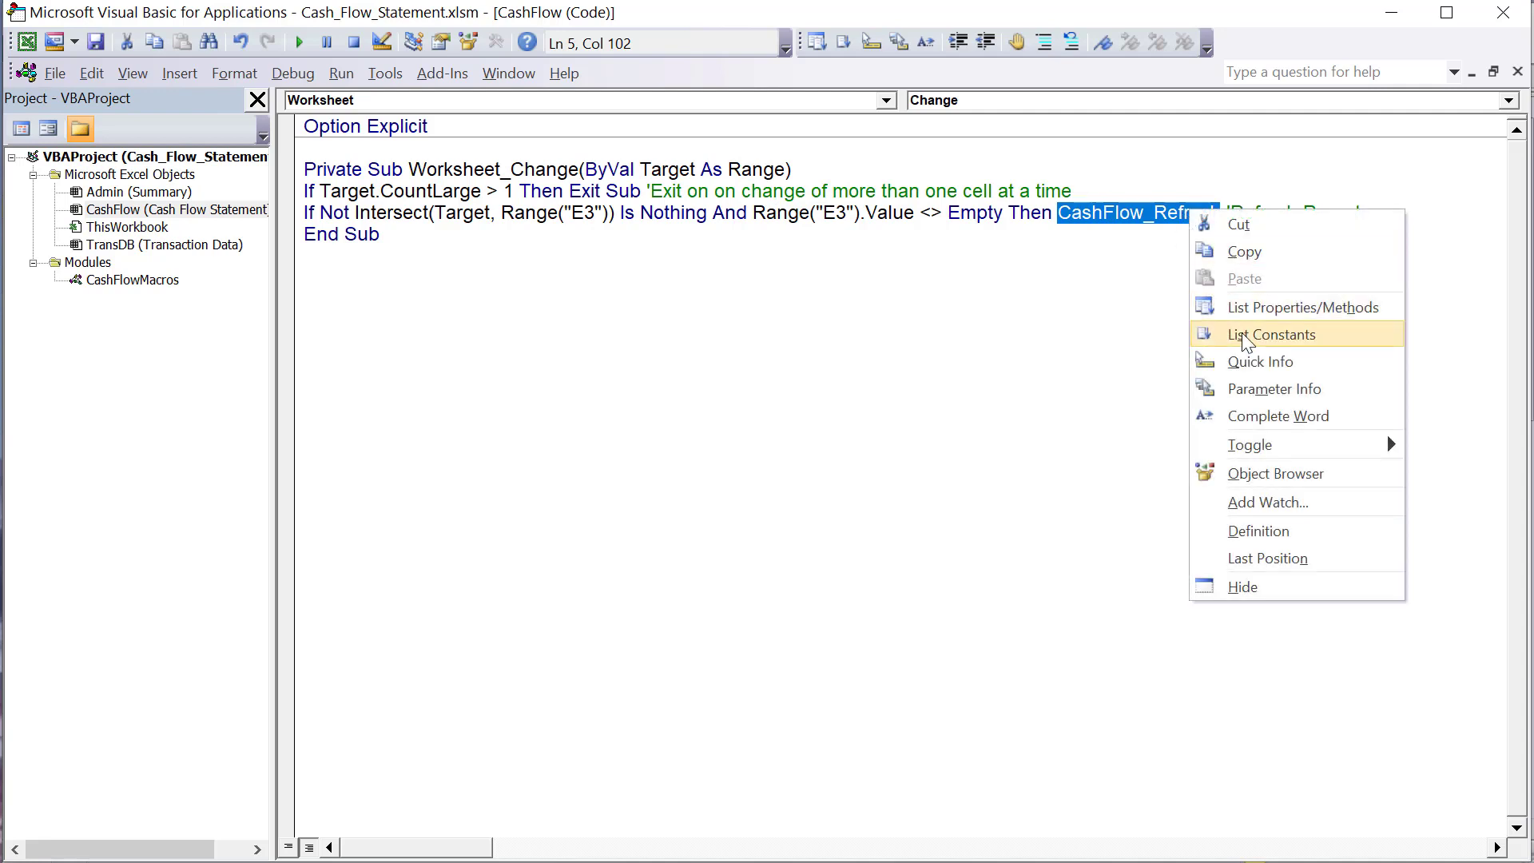
pyautogui.click(1029, 369)
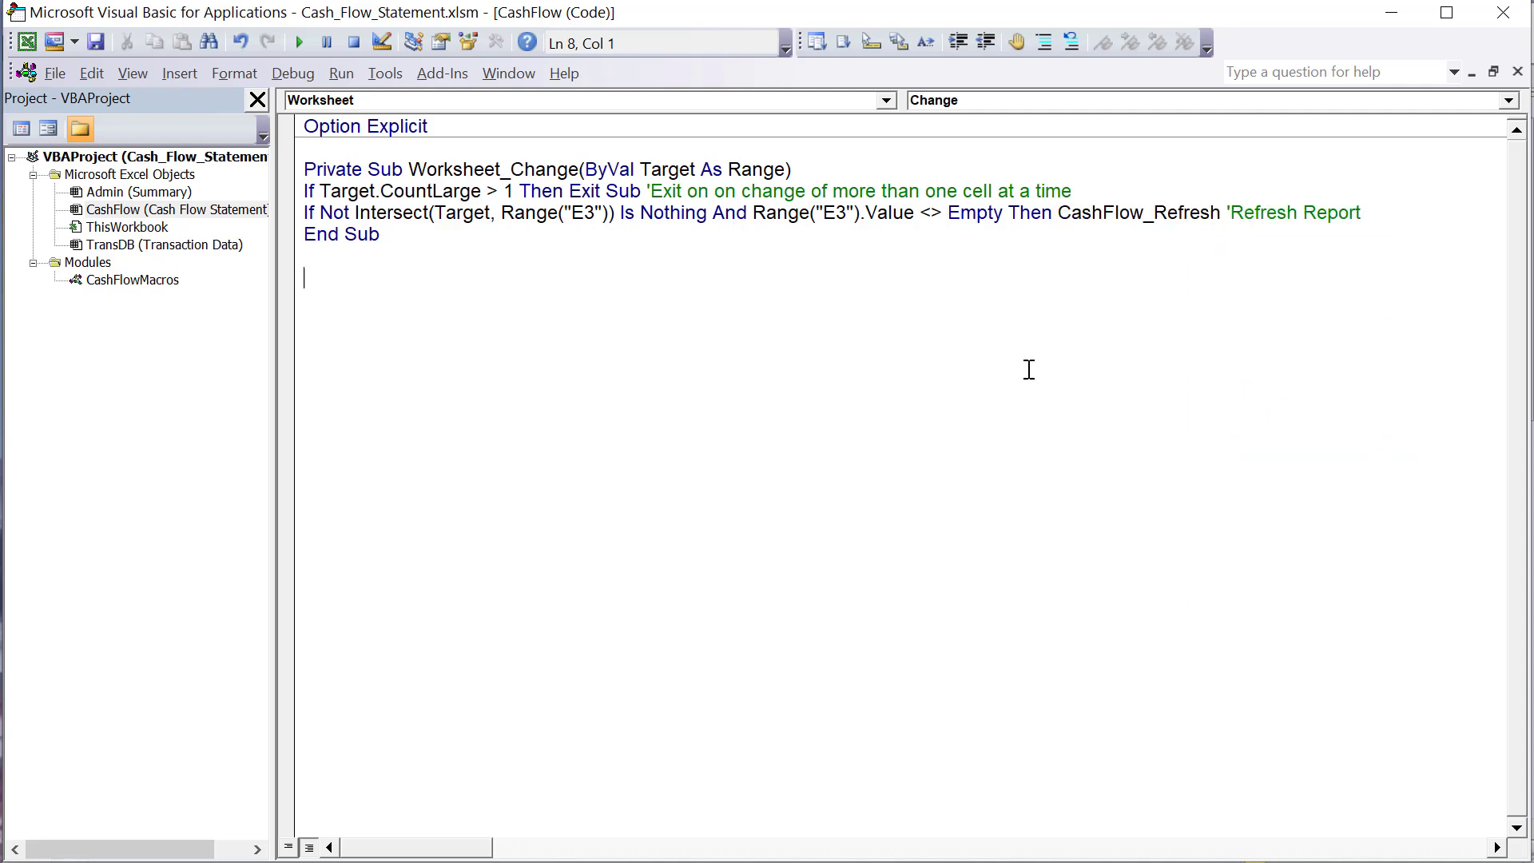
# - Open the CashFlowMacros module and highlight the name of the CashFlow_Refresh macro at its start
pyautogui.doubleClick(132, 283)
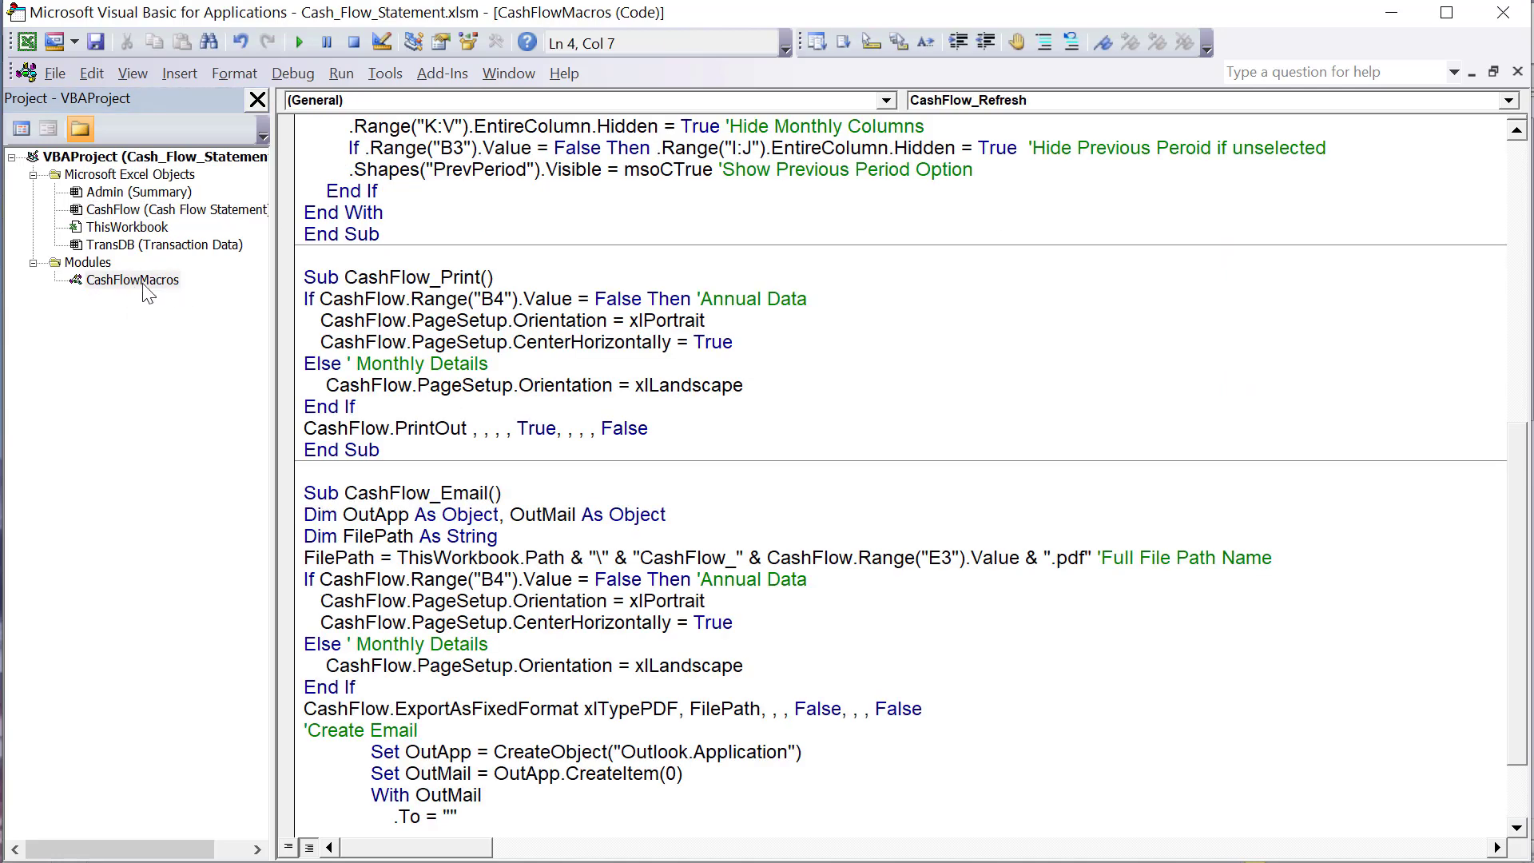
pyautogui.click(144, 282)
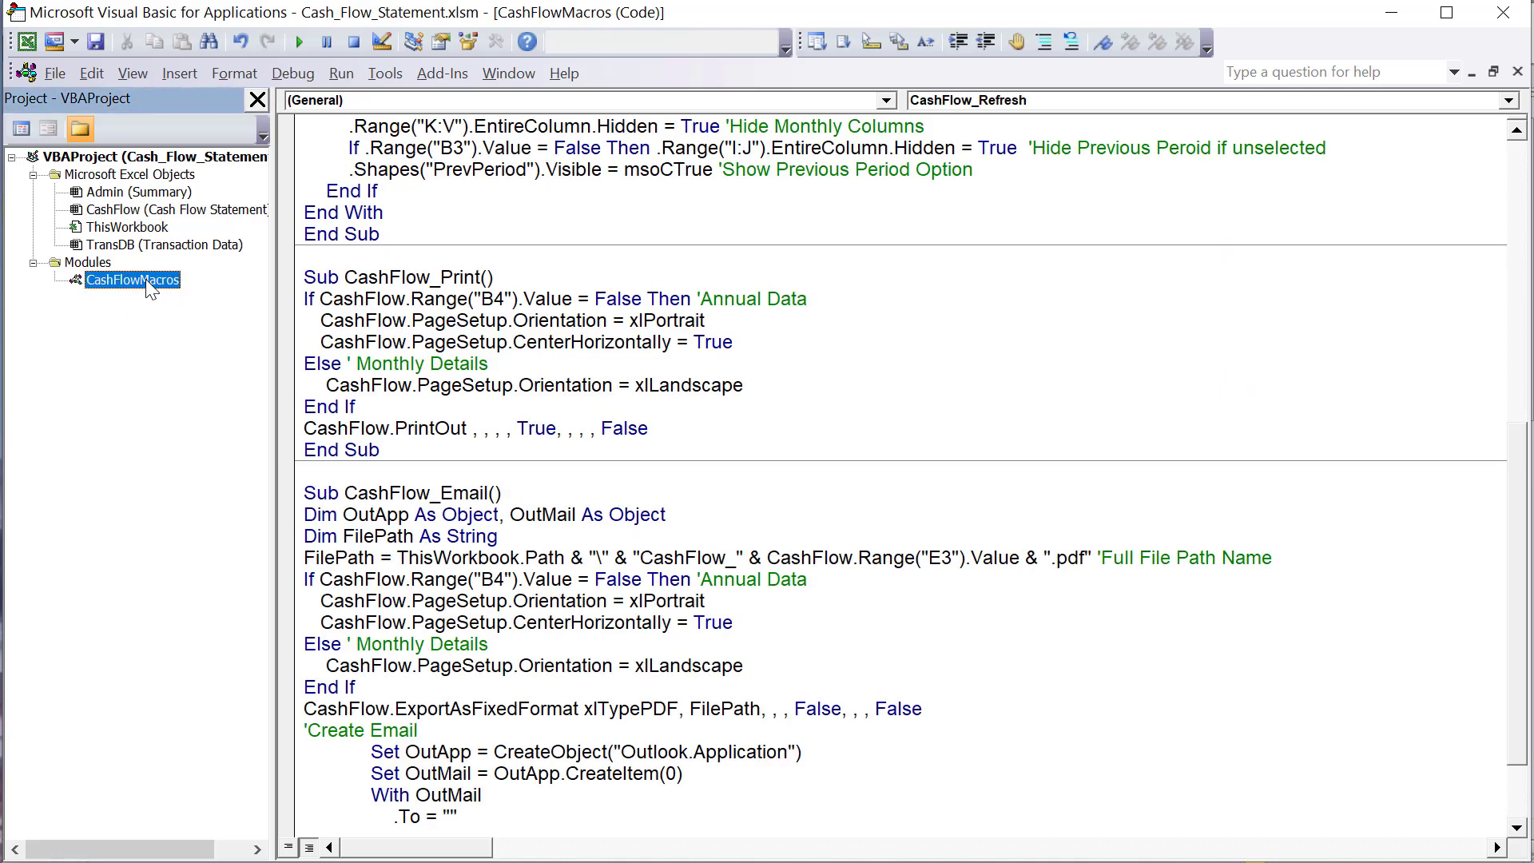
pyautogui.click(431, 309)
pyautogui.scroll(9, 442, 308)
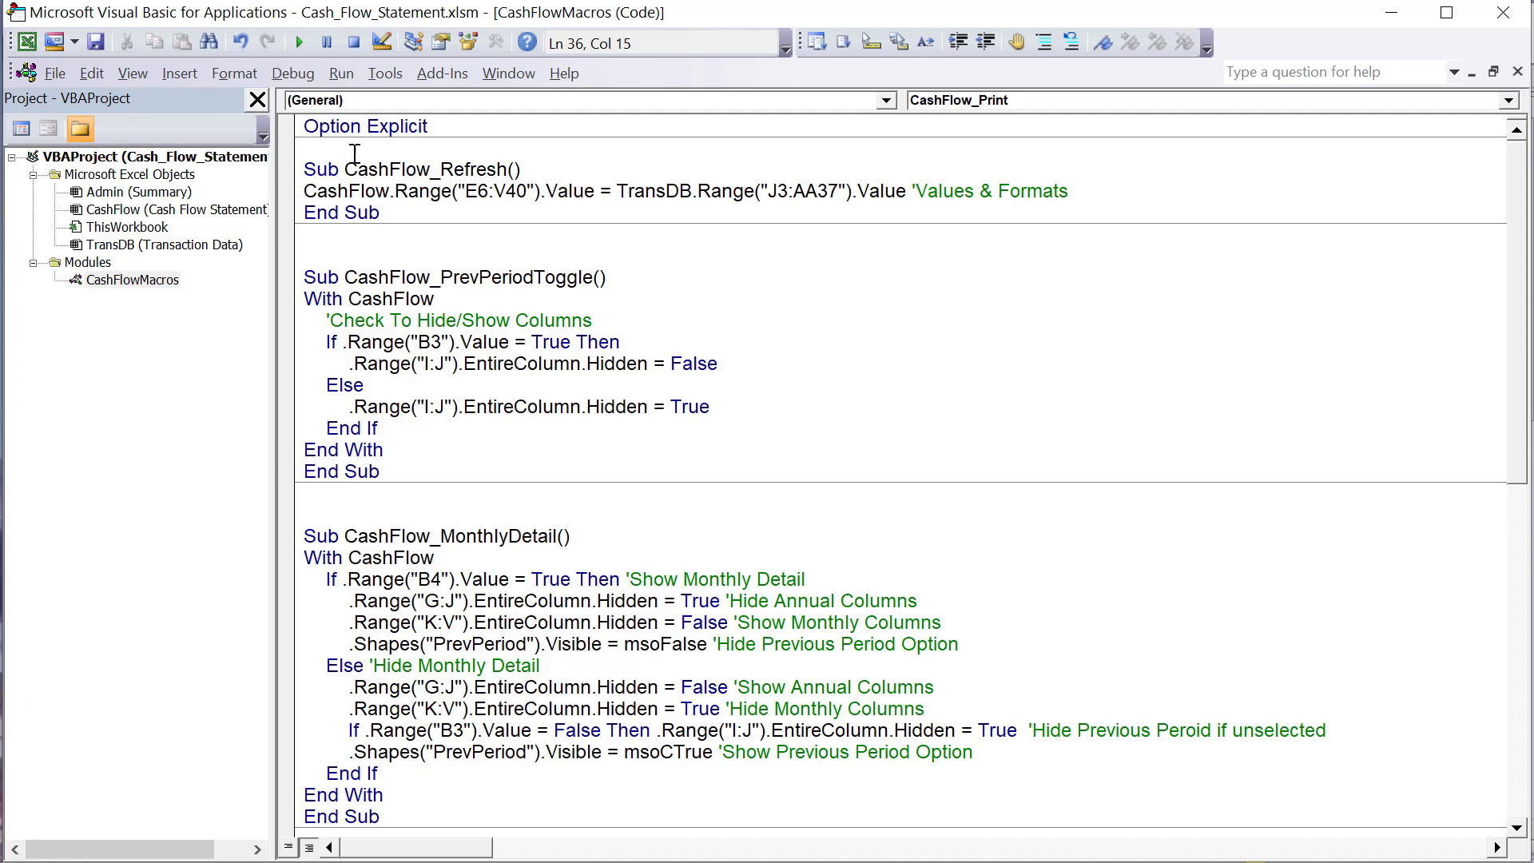
pyautogui.moveTo(347, 169); pyautogui.dragTo(510, 171)
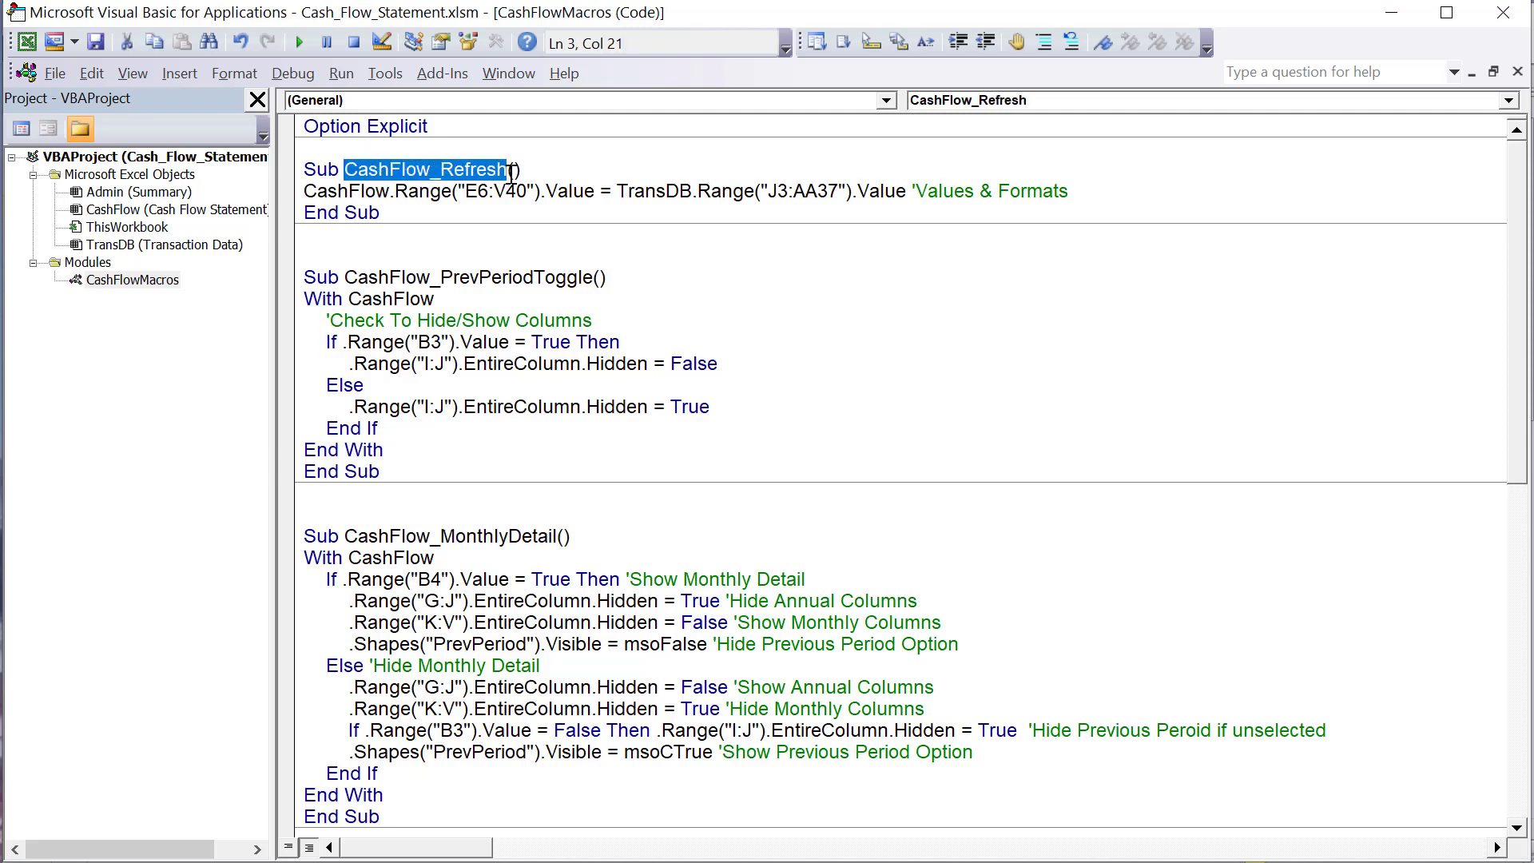
pyautogui.click(468, 290)
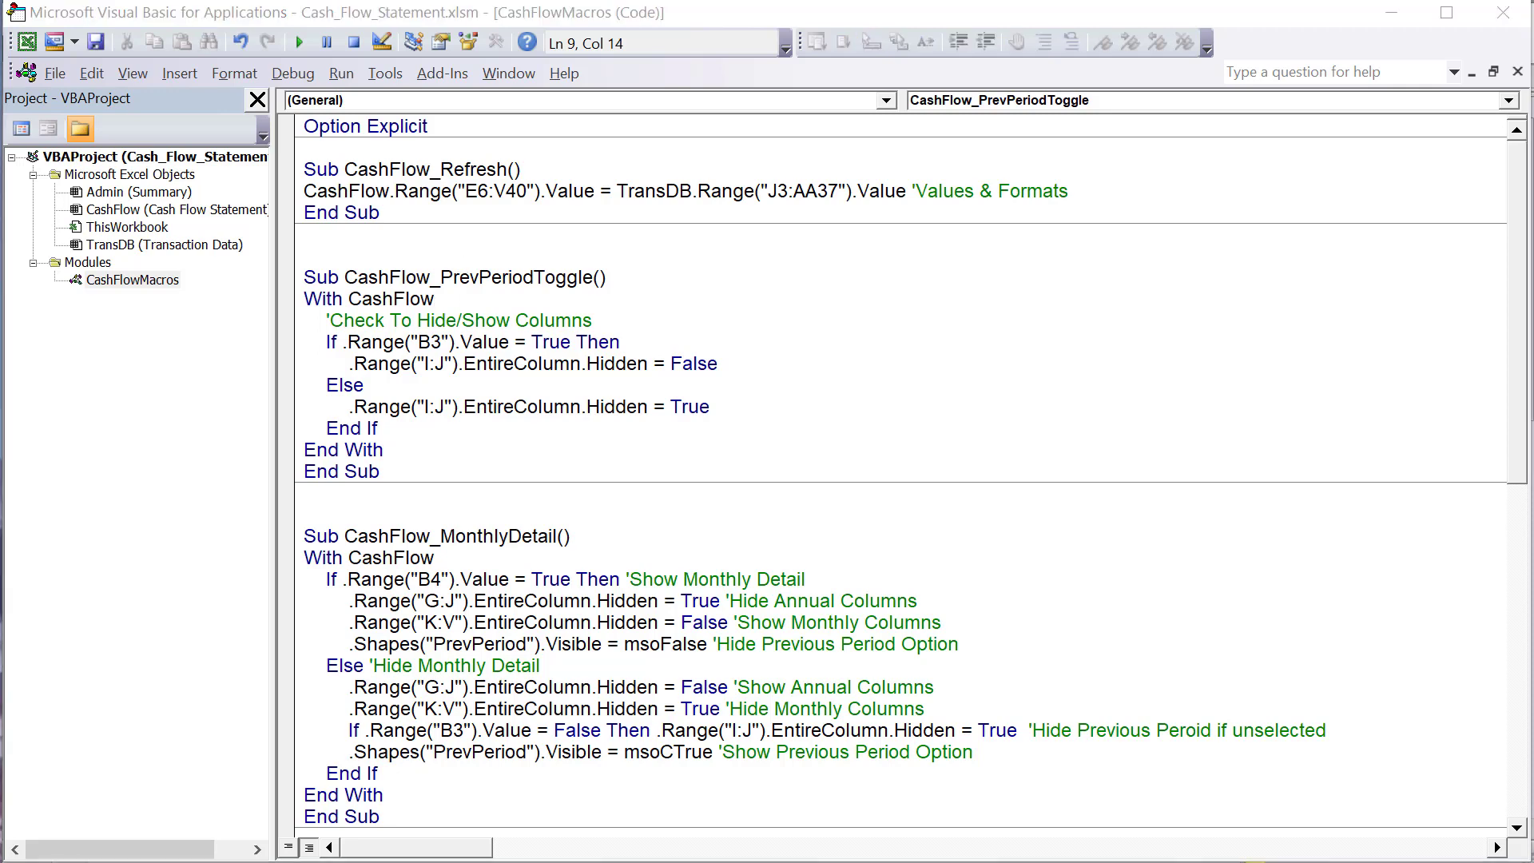
# - Return to the workbook's Transaction Data sheet and highlight the staging report from the Operations header through Net Increase in Cash, J4:AA37
pyautogui.hotkey('alt', 'F11')
pyautogui.click(409, 831)
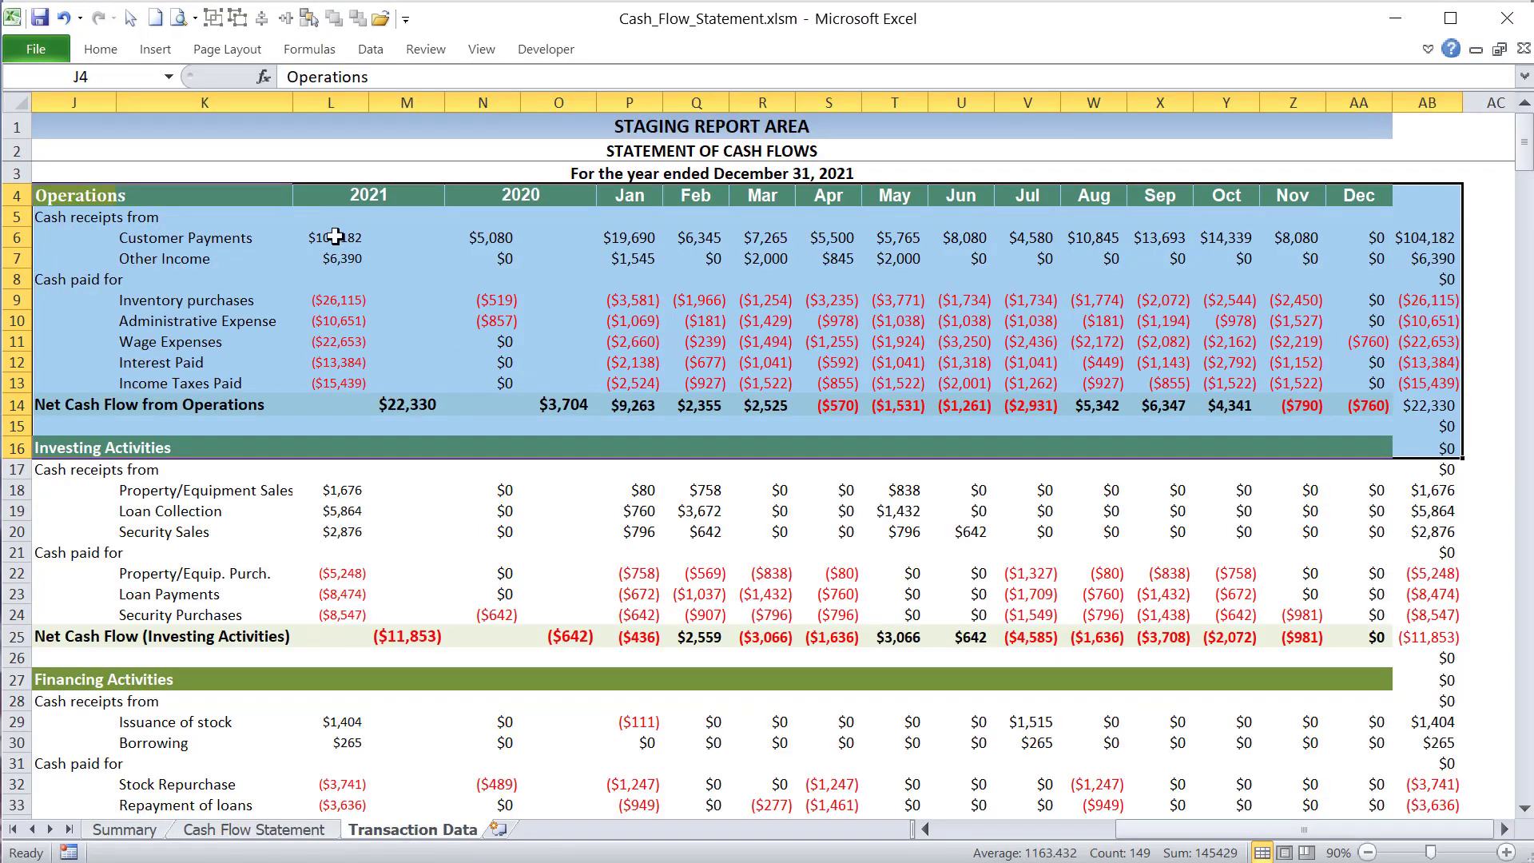
pyautogui.moveTo(1144, 831); pyautogui.dragTo(1081, 830)
pyautogui.moveTo(312, 195); pyautogui.dragTo(1429, 783)
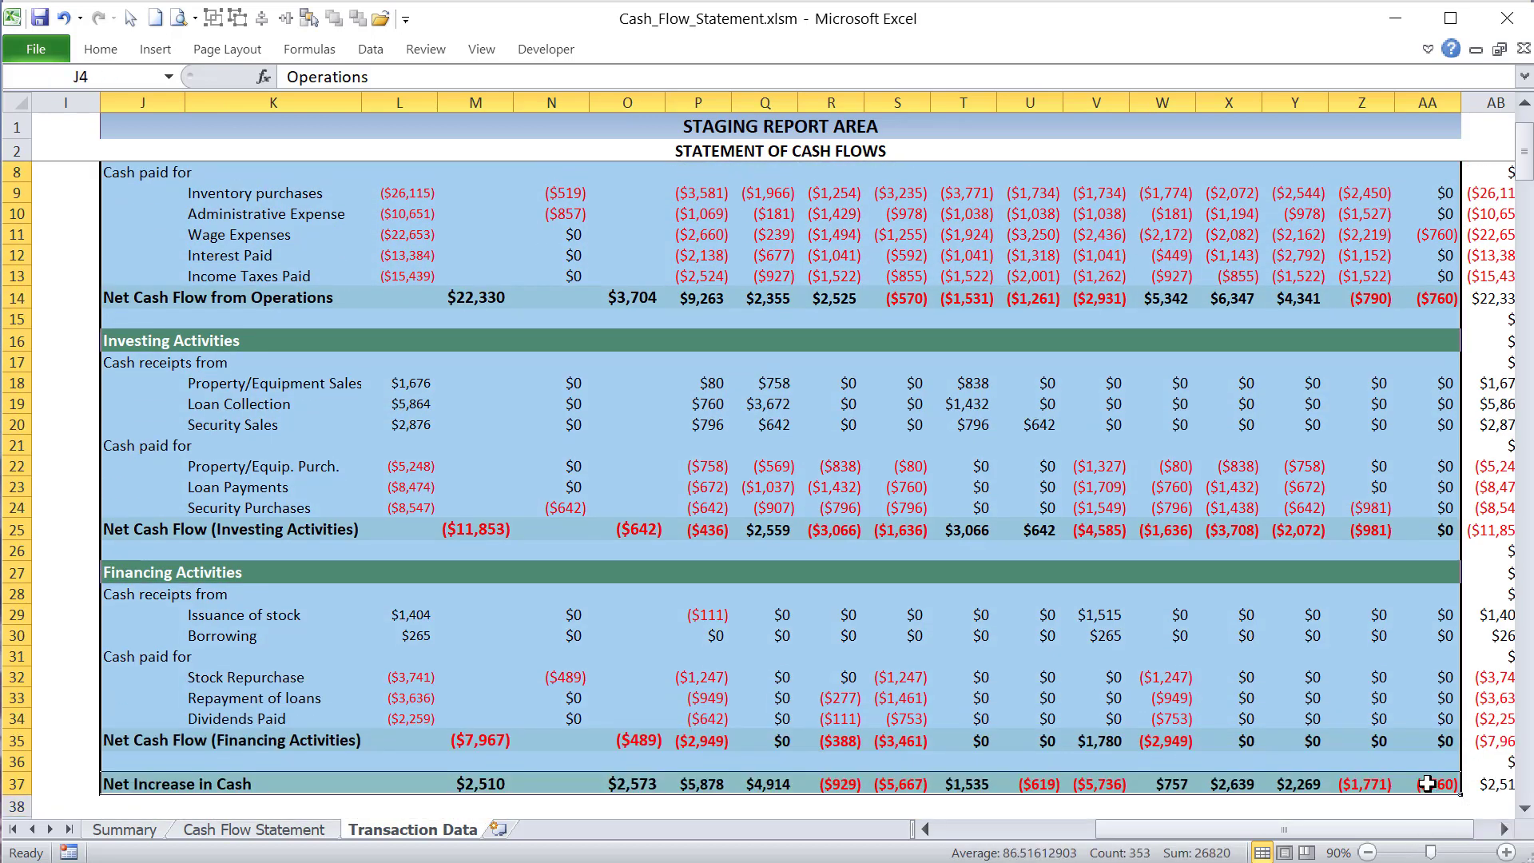
# - Open the Cash Flow Statement sheet and select the "For the year ended" heading in E6
pyautogui.click(210, 831)
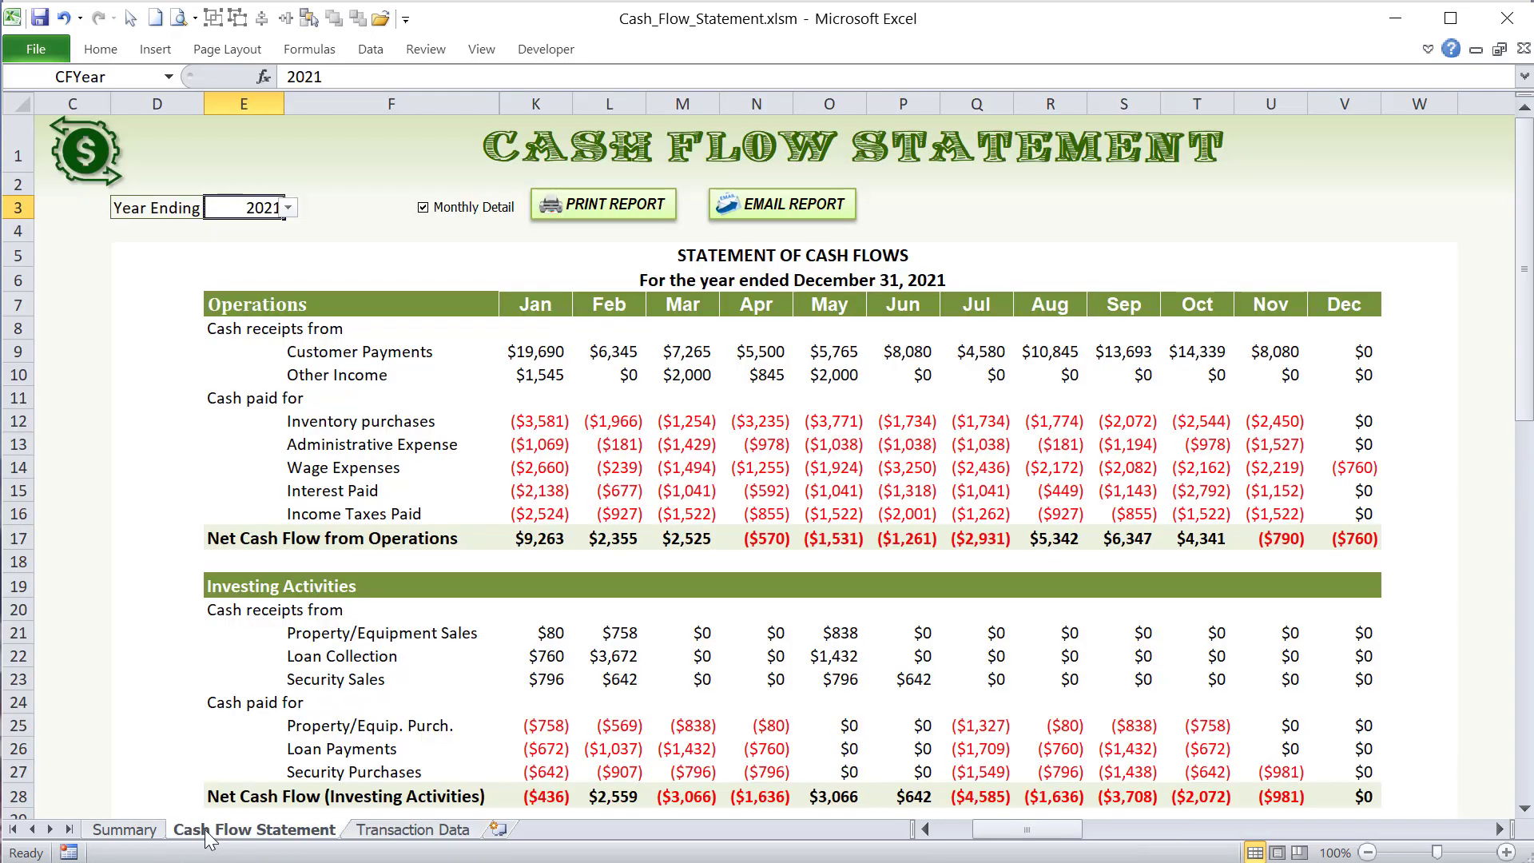
pyautogui.click(242, 306)
pyautogui.click(237, 277)
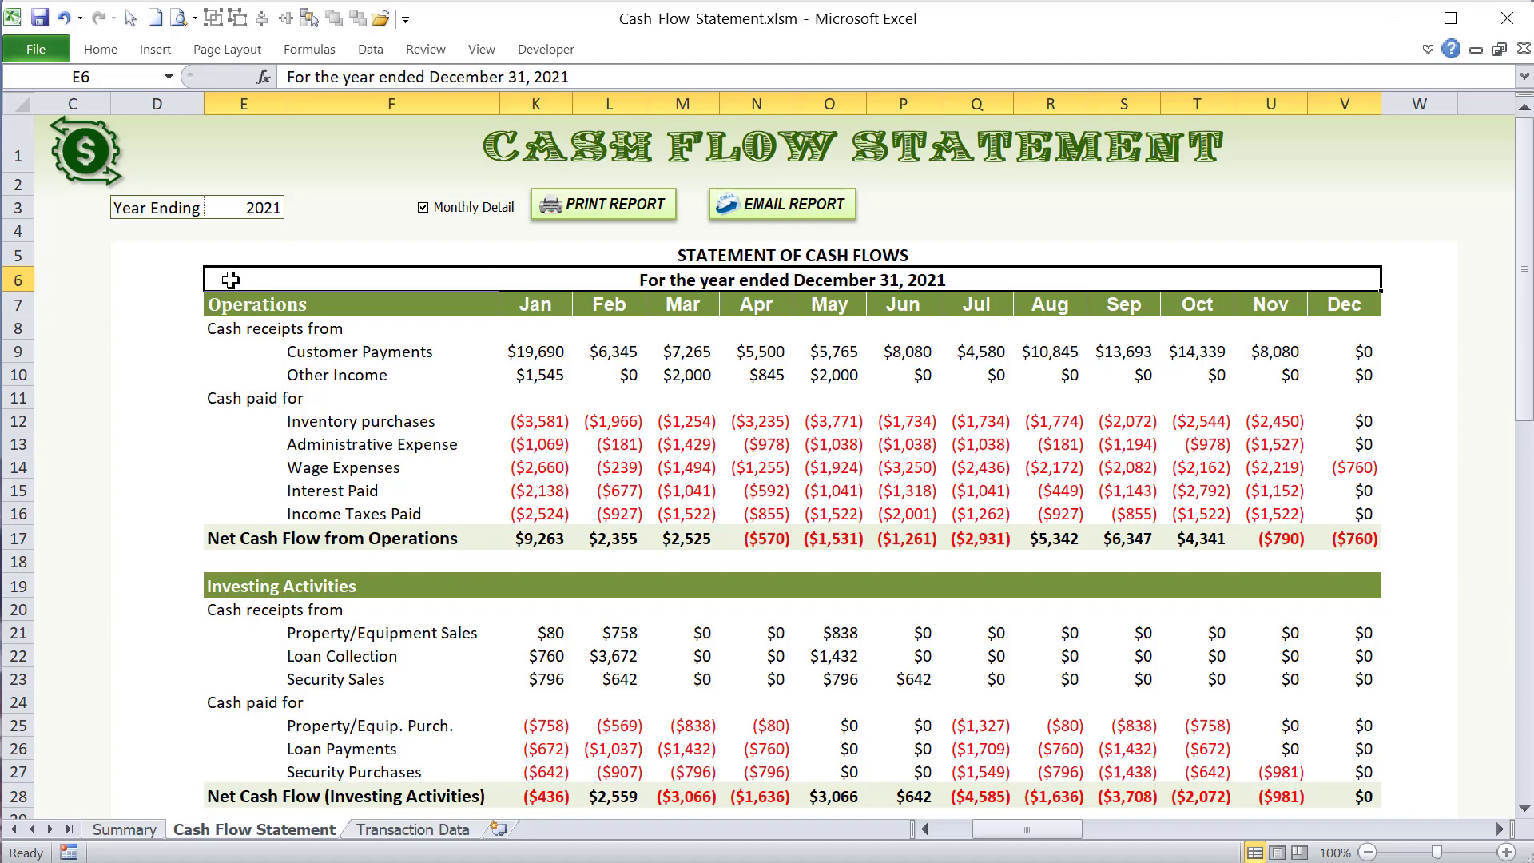
# - Select the Cash Flow Statement's last cell V40 and the staging report's "For the year ended" heading J3 on the Transaction Data sheet
pyautogui.scroll(-5, 968, 468)
pyautogui.click(1354, 693)
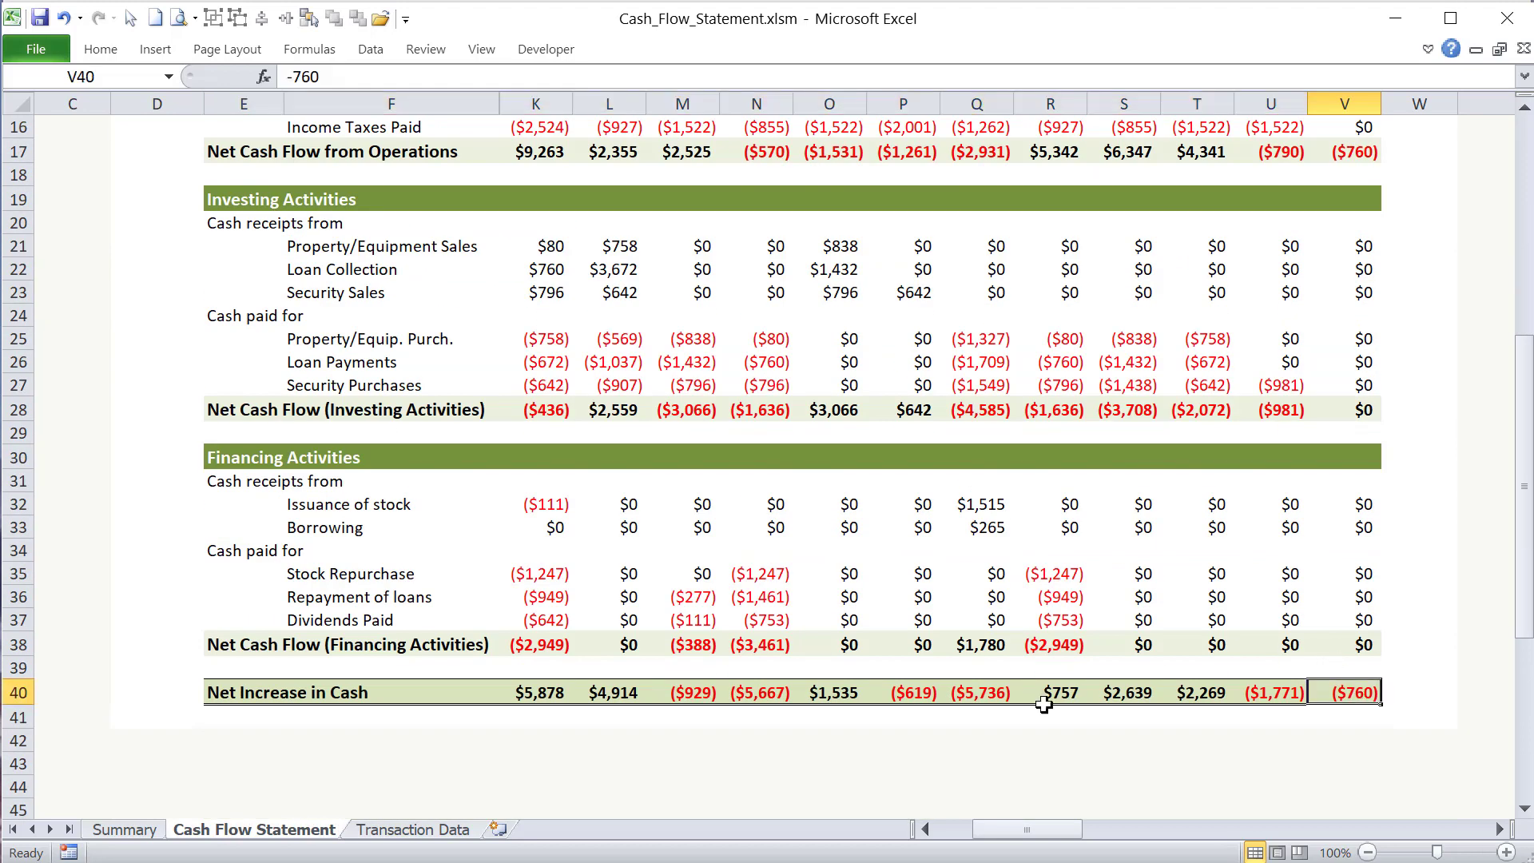
pyautogui.click(448, 828)
pyautogui.scroll(1, 250, 160)
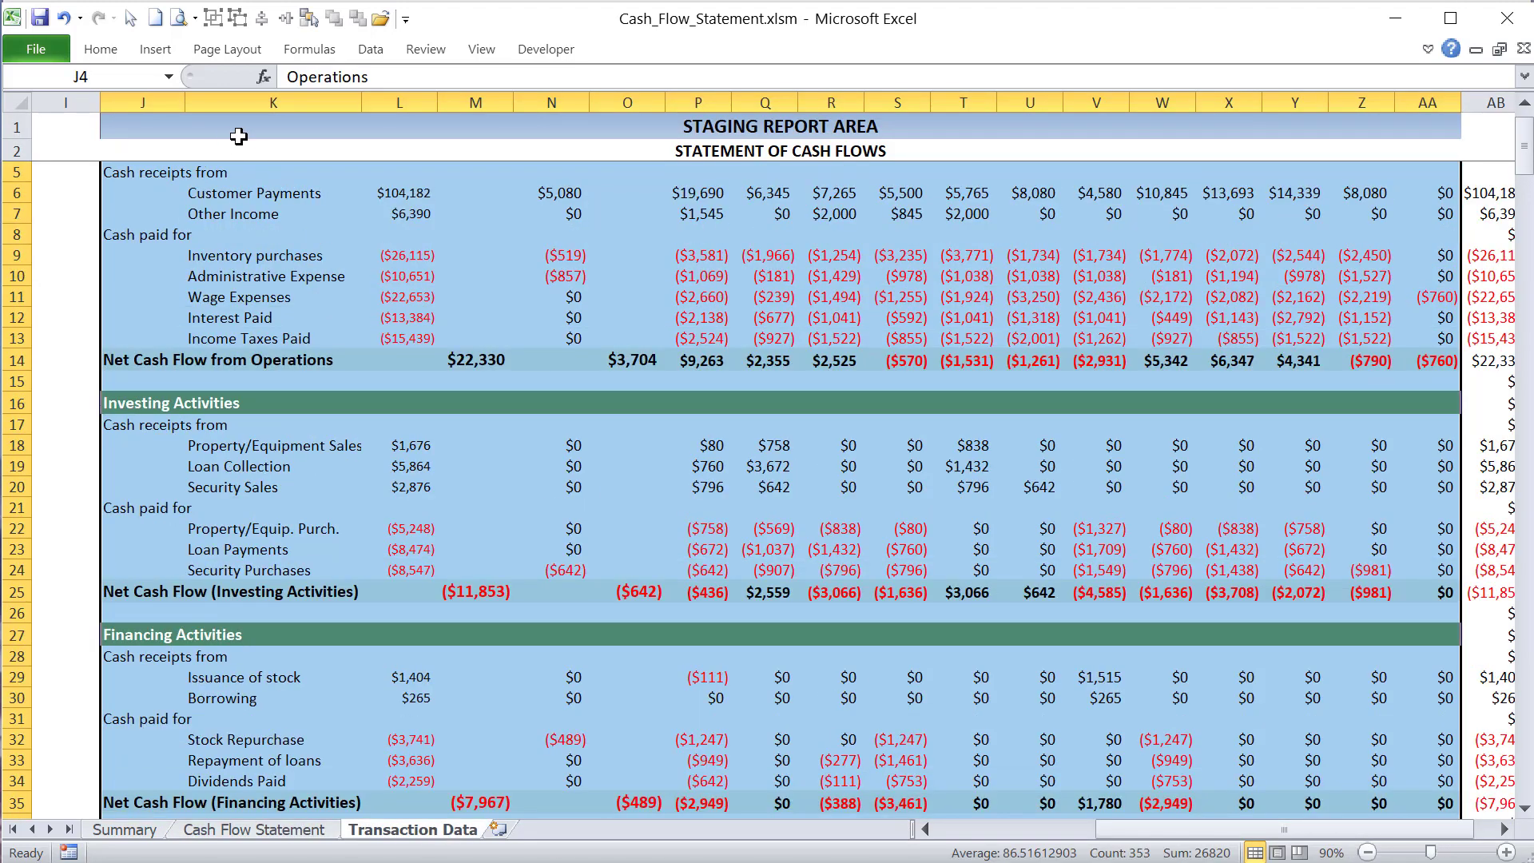
pyautogui.click(223, 151)
pyautogui.scroll(1, 258, 314)
pyautogui.click(128, 176)
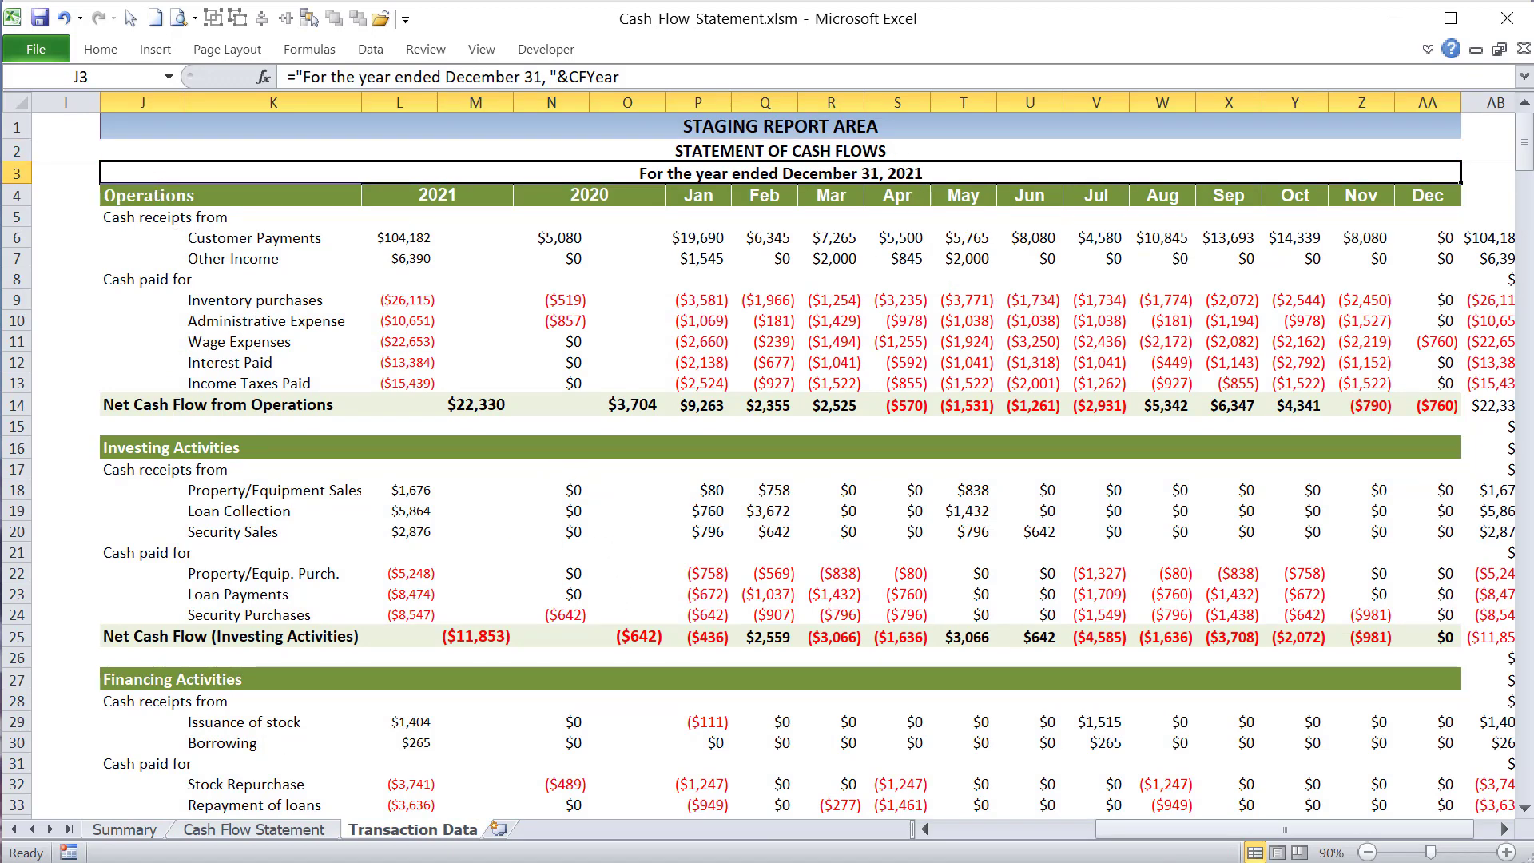
# - Highlight the E6:V40 destination, the TransDB J3:AA37 source and the full value-copying line in the CashFlow_Refresh macro
pyautogui.hotkey('alt', 'F11')
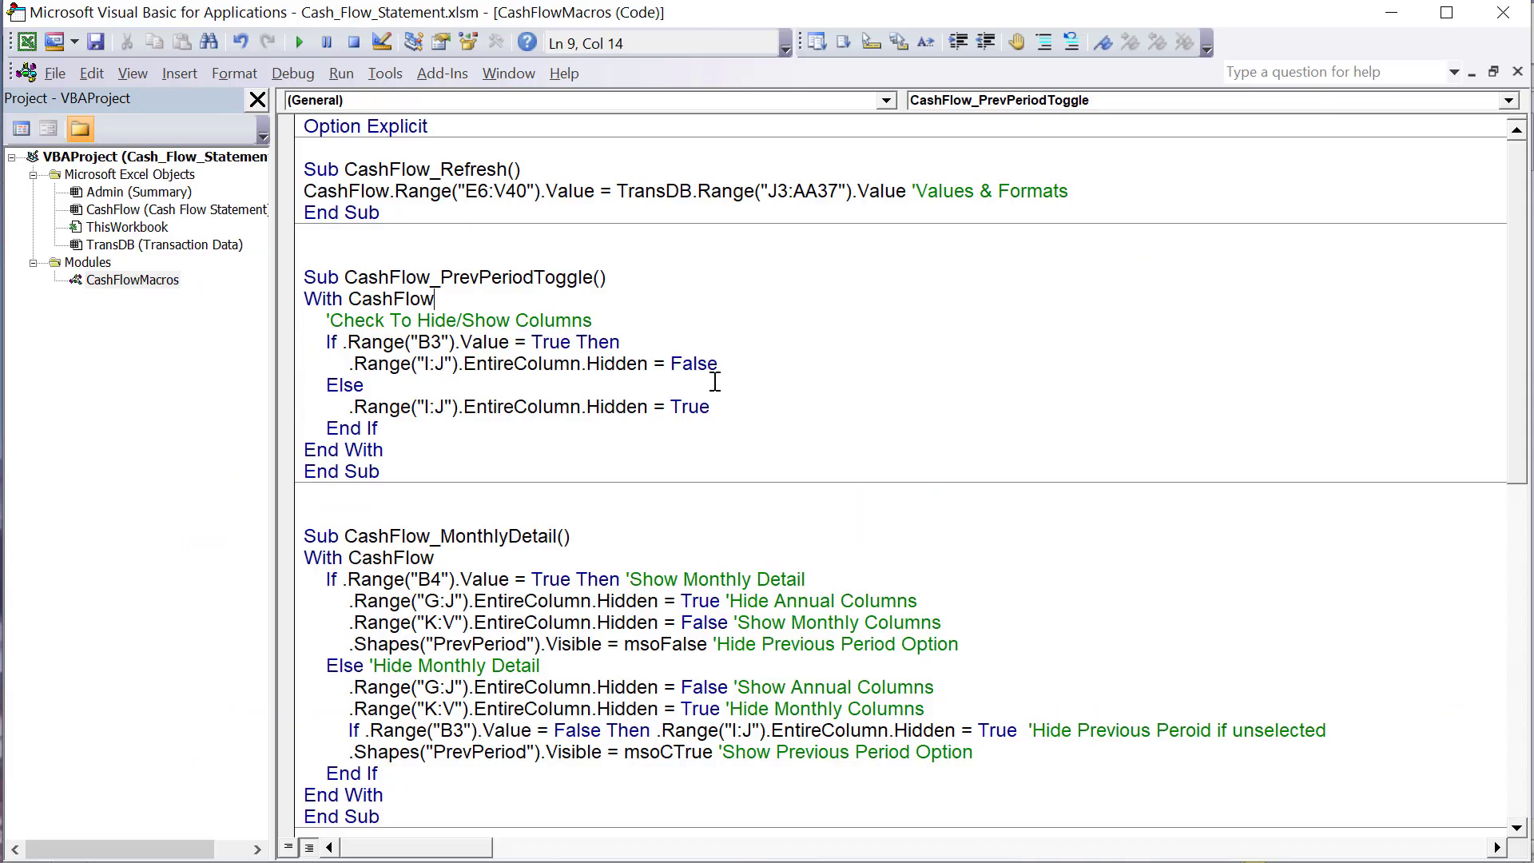
pyautogui.moveTo(395, 192); pyautogui.dragTo(318, 200)
pyautogui.moveTo(494, 192); pyautogui.dragTo(478, 194)
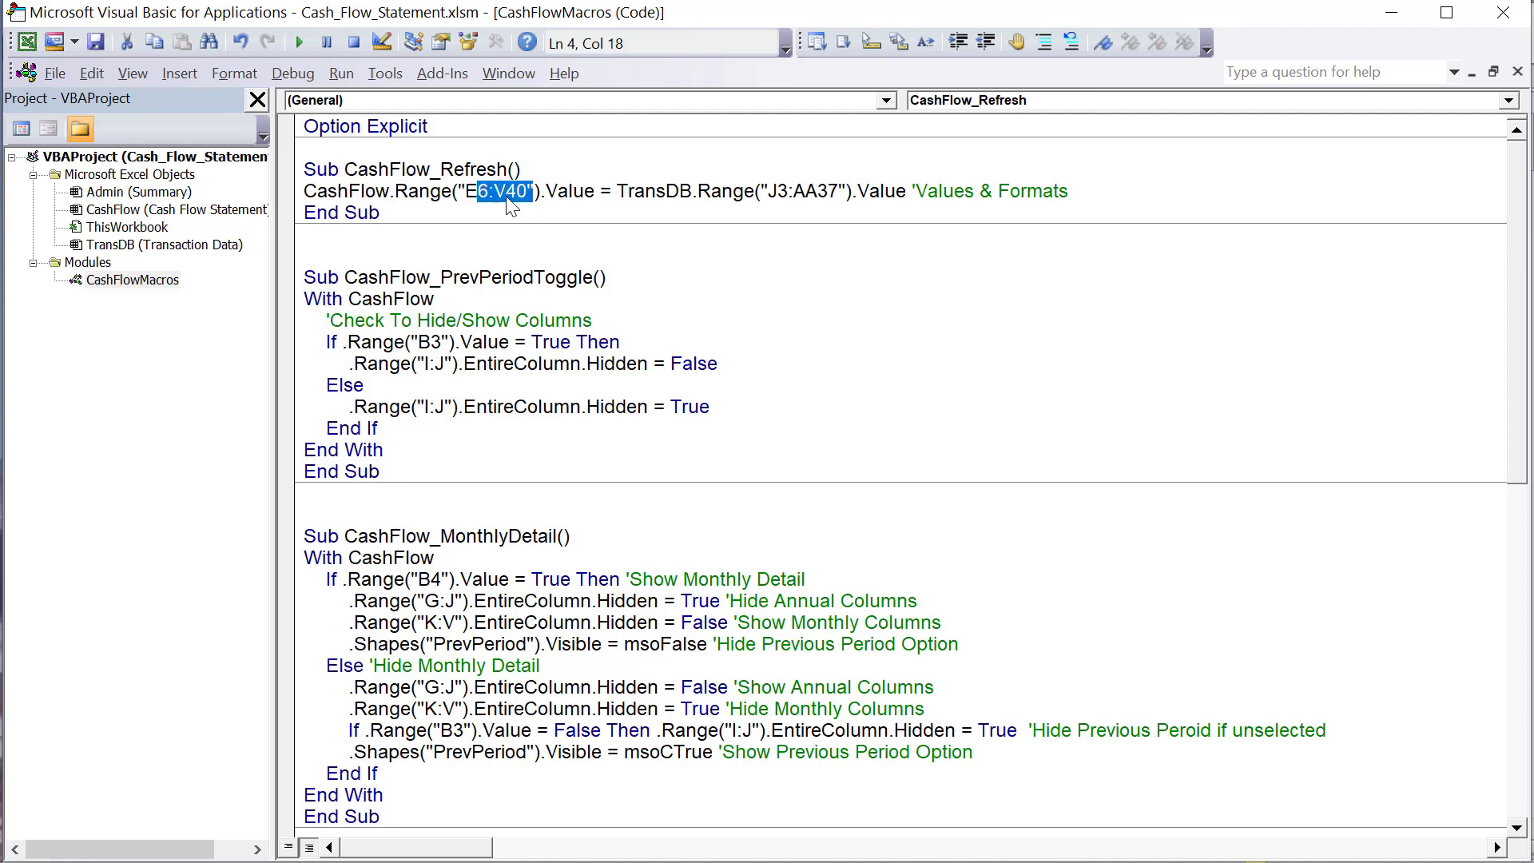
pyautogui.moveTo(623, 192); pyautogui.dragTo(692, 185)
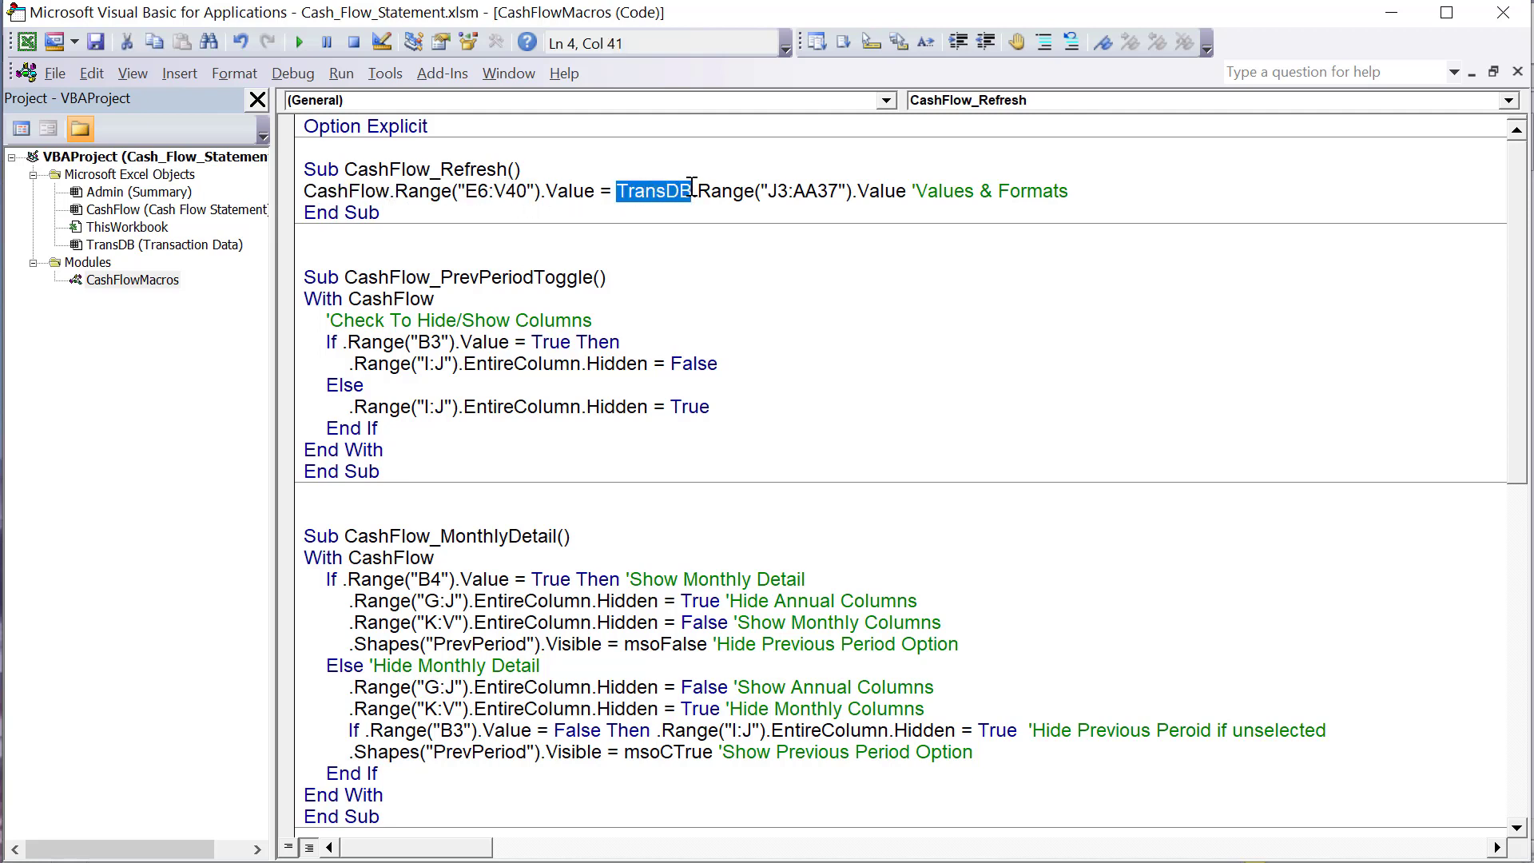
pyautogui.moveTo(796, 192); pyautogui.dragTo(784, 185)
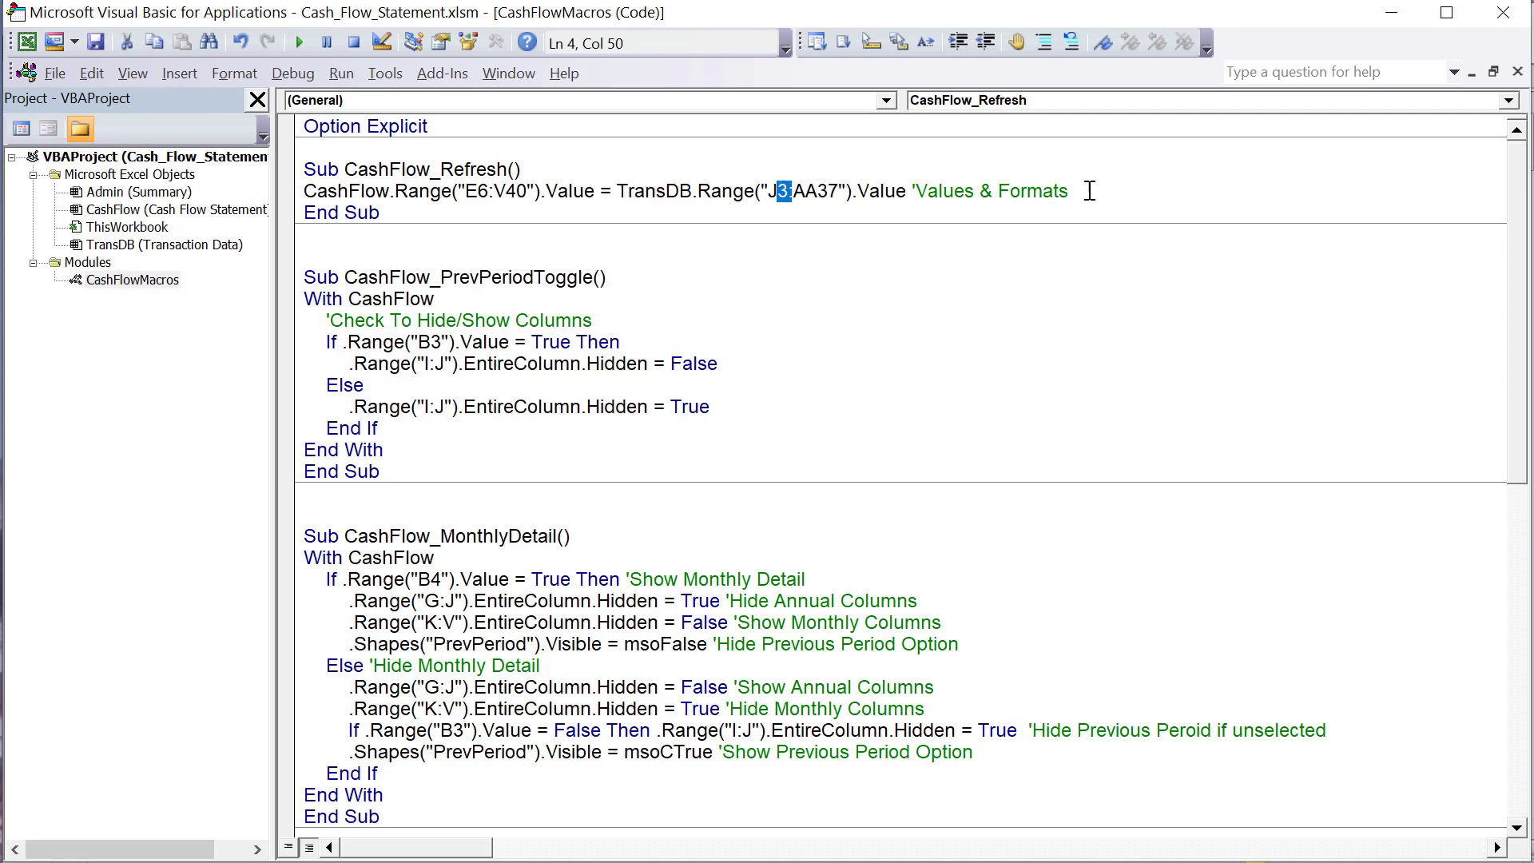
pyautogui.moveTo(1132, 189); pyautogui.dragTo(300, 196)
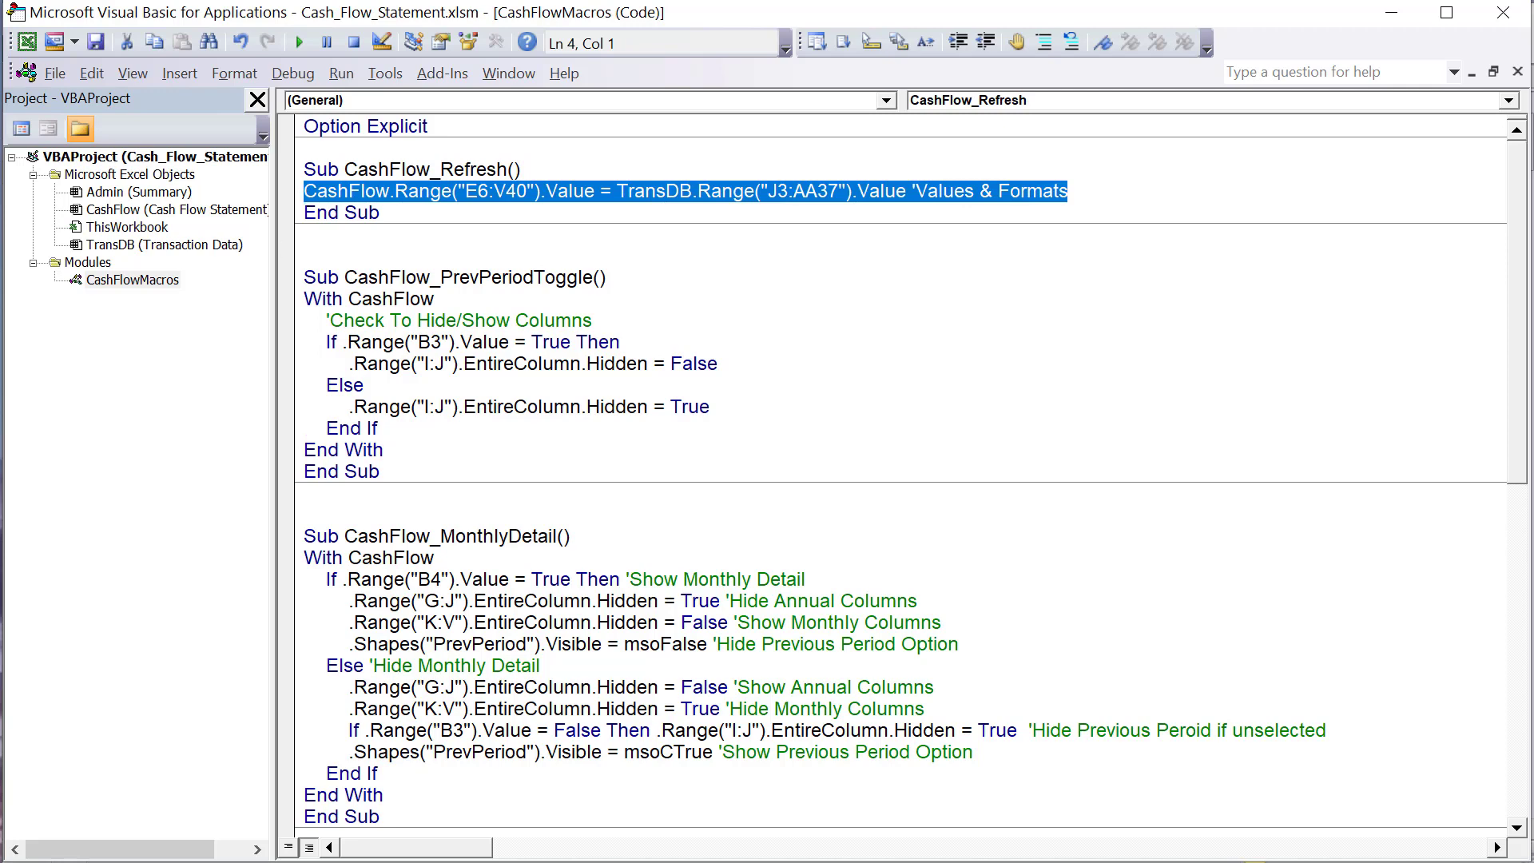
# - Return to the workbook and copy the staging report range J4:AA37 on the Transaction Data sheet
pyautogui.hotkey('alt', 'F11')
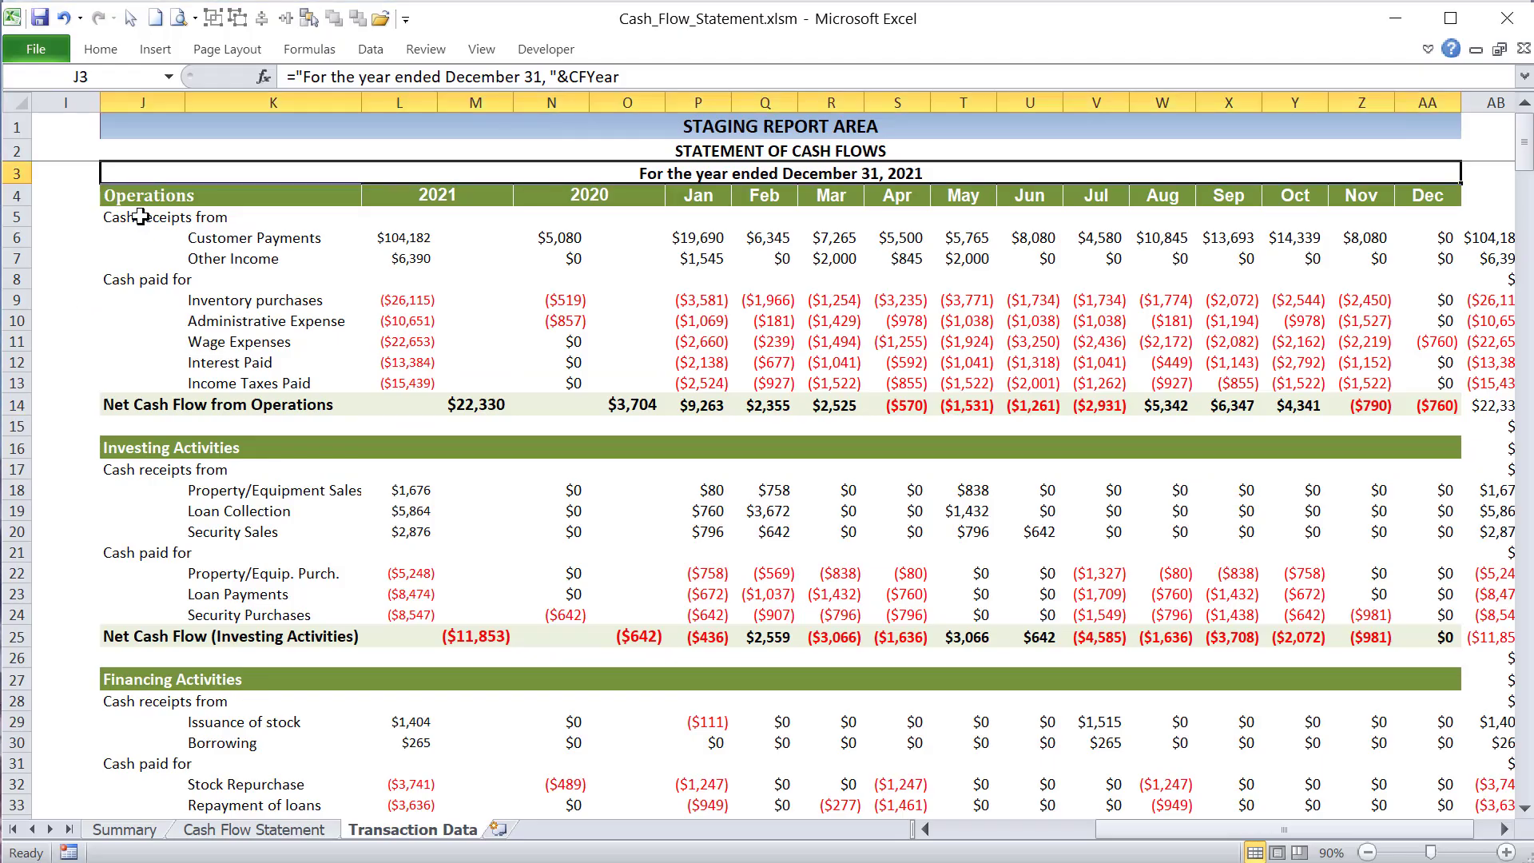
pyautogui.click(132, 188)
pyautogui.moveTo(132, 189); pyautogui.dragTo(1400, 751)
pyautogui.hotkey('ctrl', 'c')
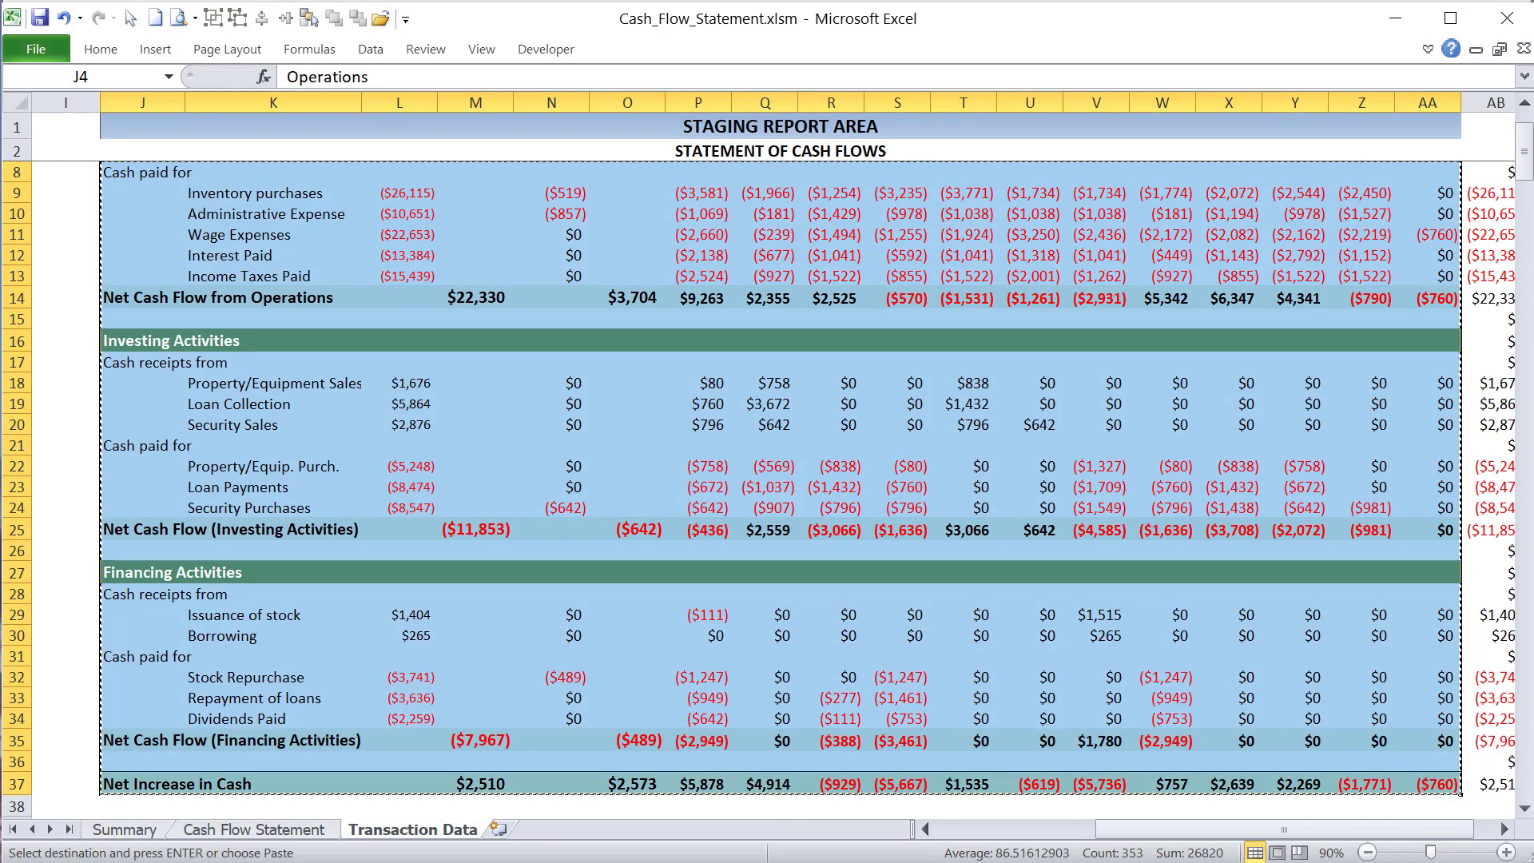
# - Try to paste the copied staging report manually into the Cash Flow Statement sheet, starting at the Operations header in E7
pyautogui.click(220, 830)
pyautogui.scroll(3, 264, 247)
pyautogui.scroll(1, 294, 403)
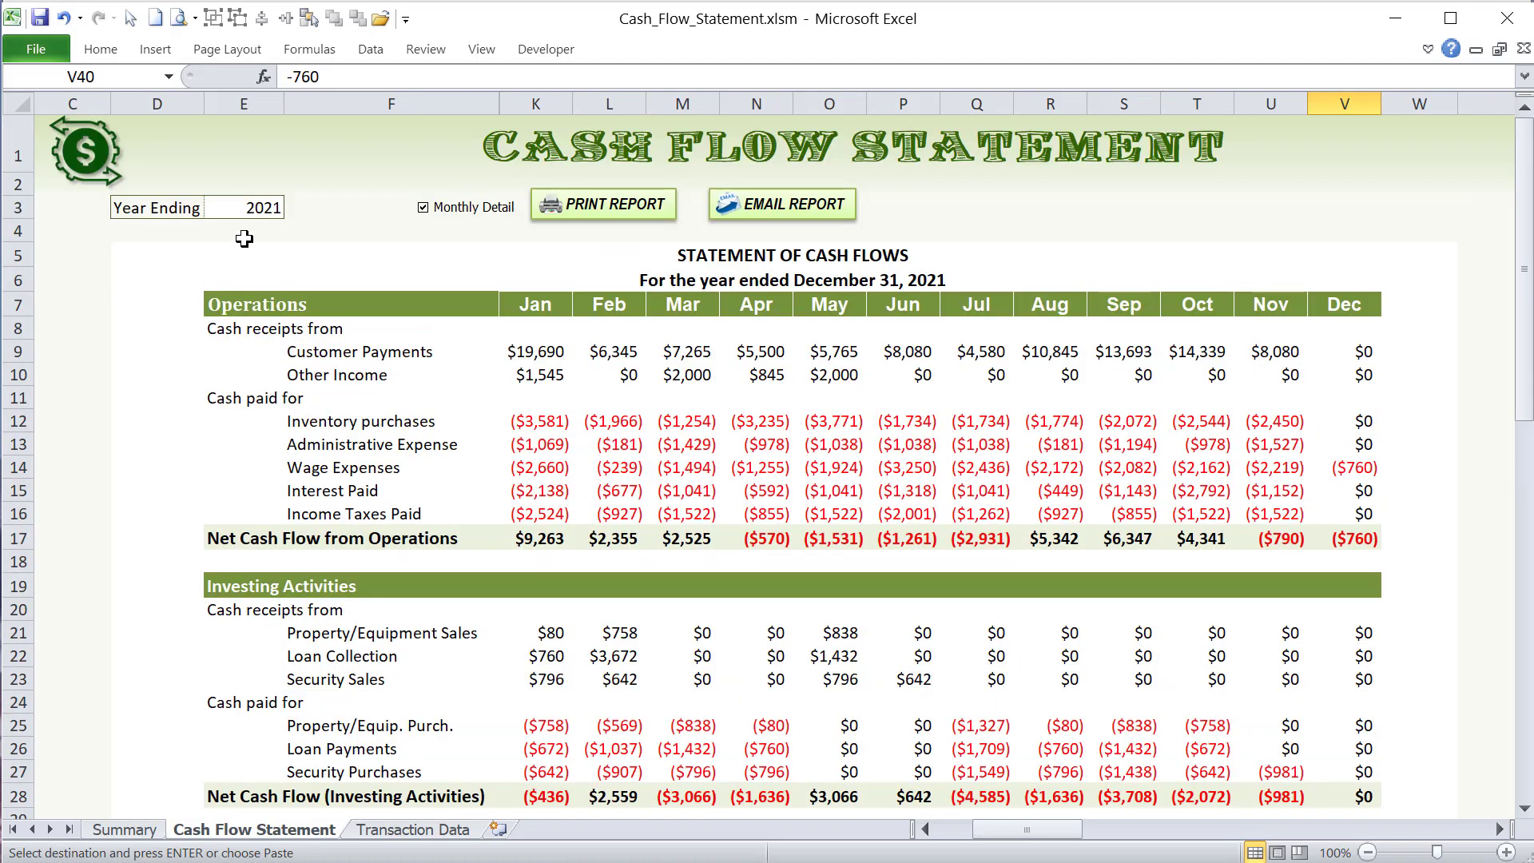
pyautogui.rightClick(242, 304)
pyautogui.click(290, 393)
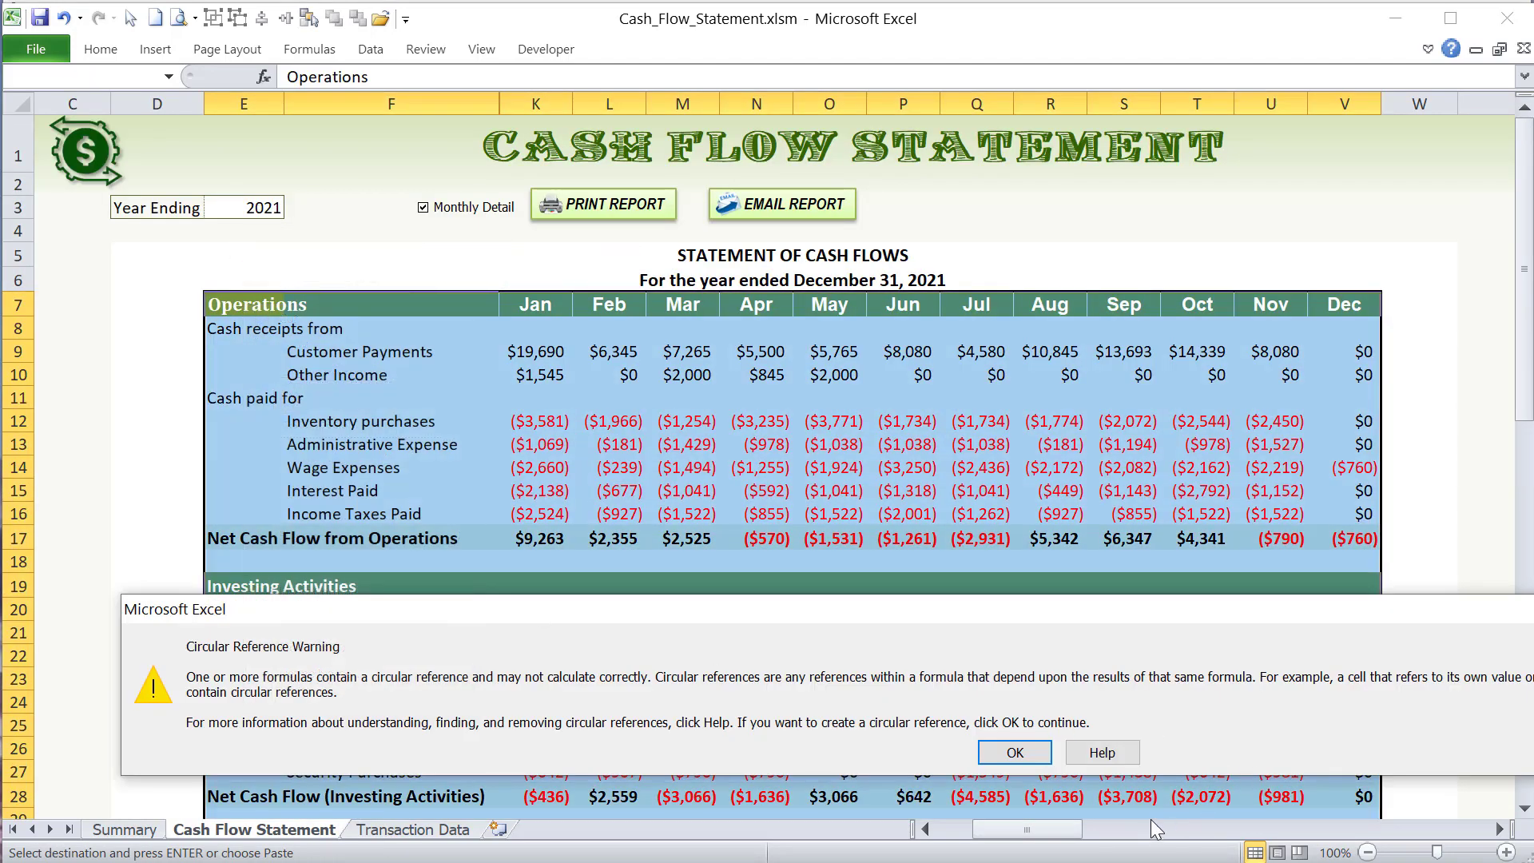
pyautogui.click(1014, 755)
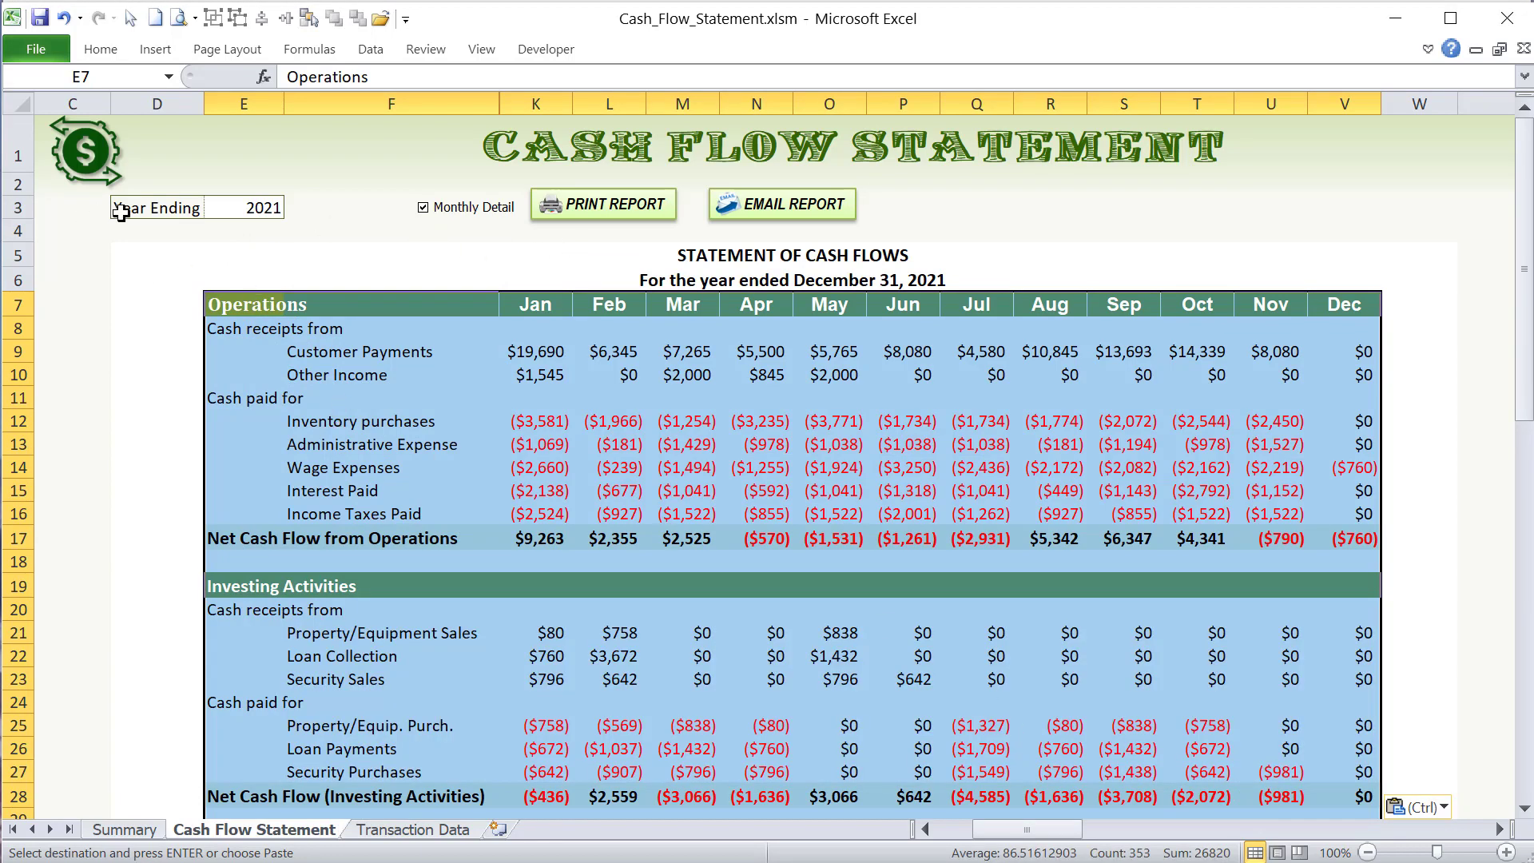
# - Set the year ending in E3 to 2022 to refresh the monthly report
pyautogui.click(237, 210)
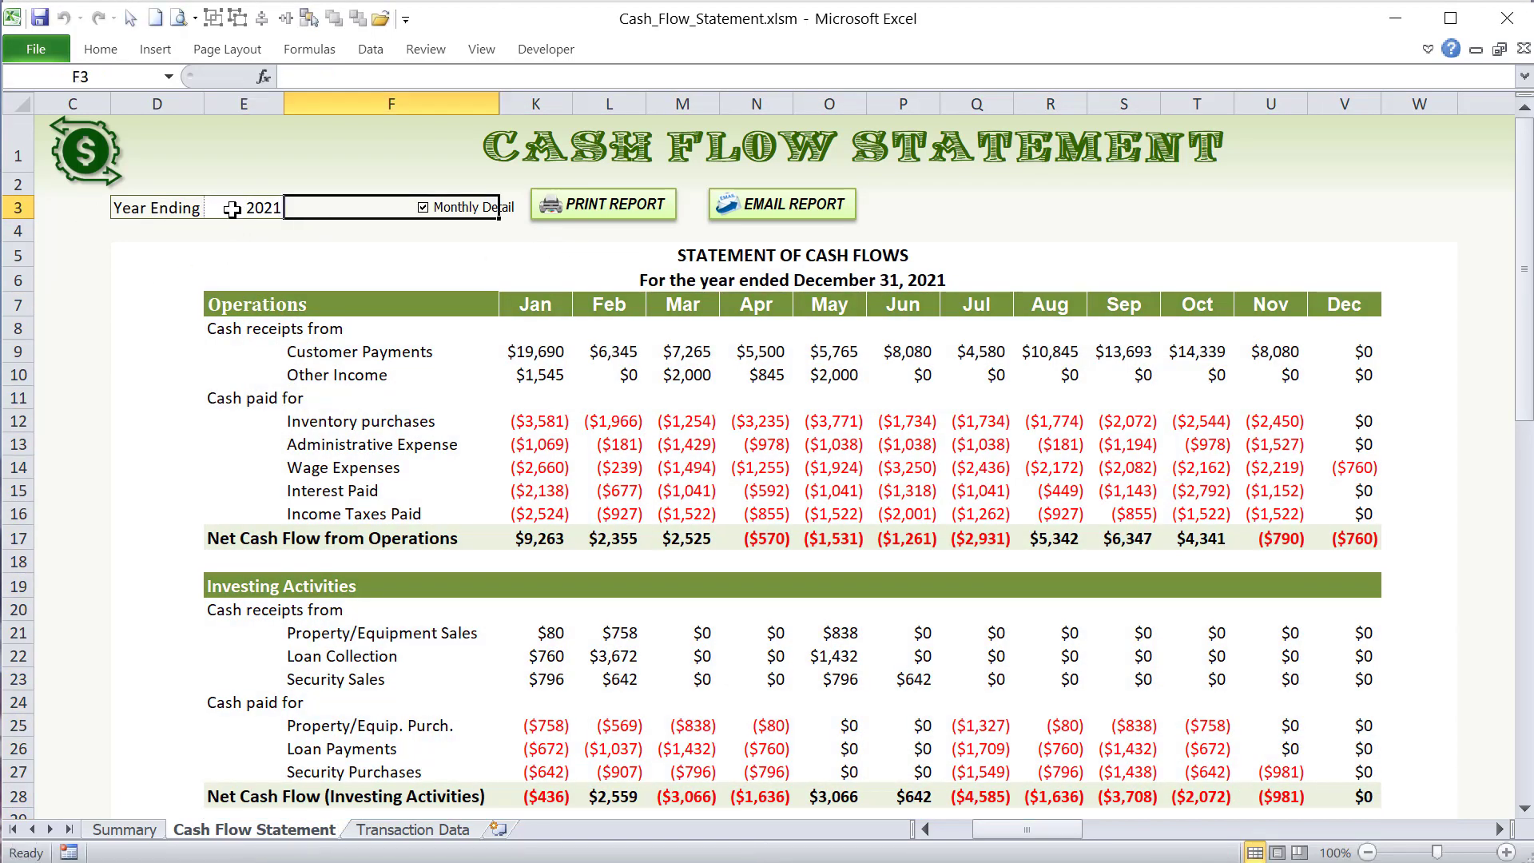
pyautogui.click(354, 326)
pyautogui.moveTo(360, 412); pyautogui.dragTo(351, 398)
pyautogui.click(270, 213)
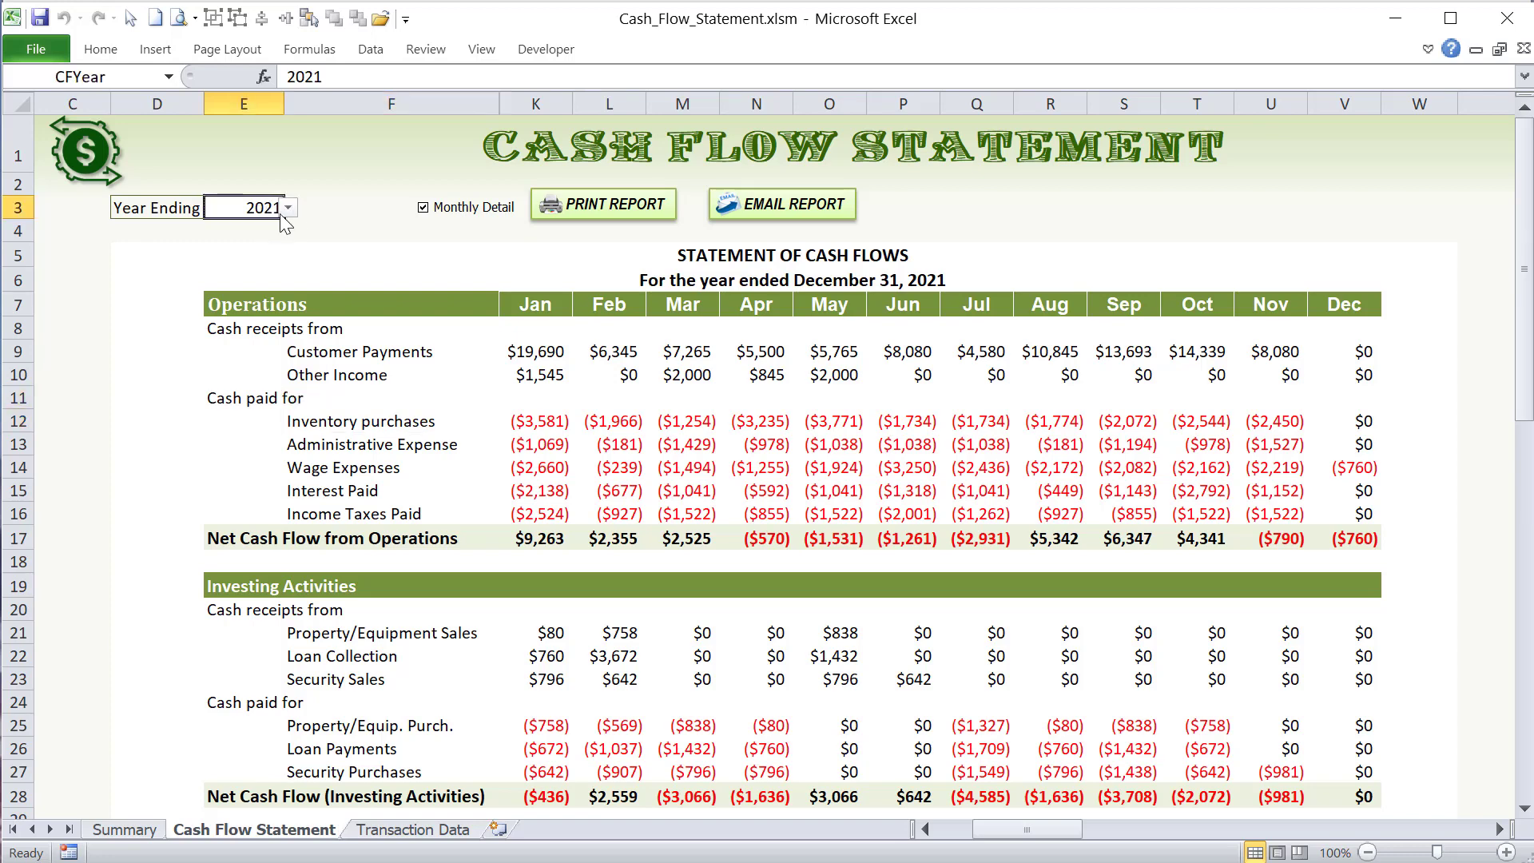
pyautogui.click(289, 208)
pyautogui.click(255, 251)
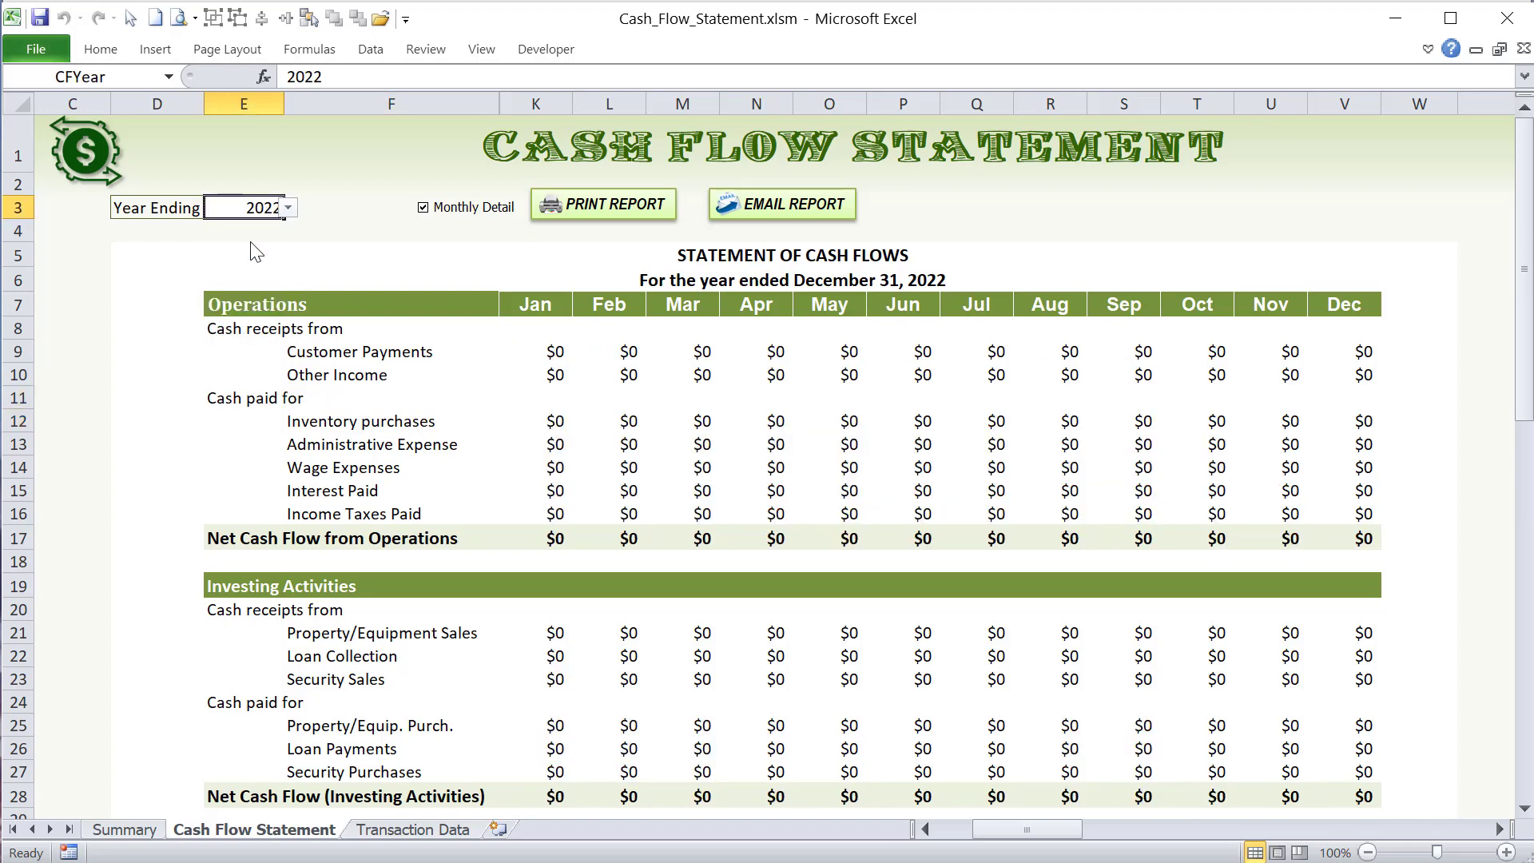
# - Set the year ending in E3 back to 2021
pyautogui.click(288, 209)
pyautogui.moveTo(286, 257); pyautogui.dragTo(286, 237)
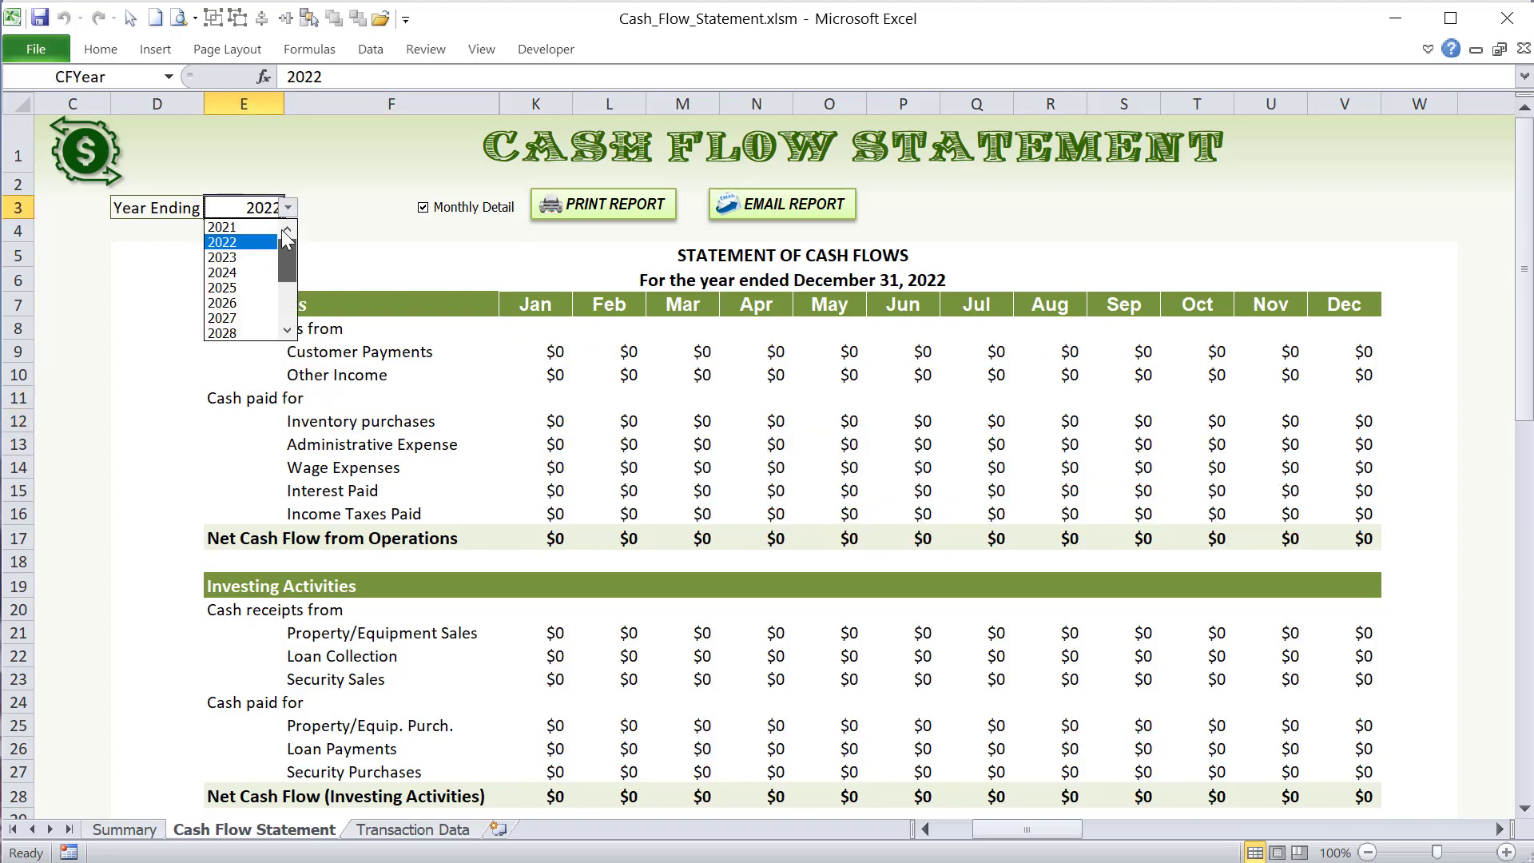
pyautogui.click(267, 225)
# - Compare the refreshed figures and heading on the Cash Flow Statement sheet with the staging report on the Transaction Data sheet
pyautogui.click(619, 421)
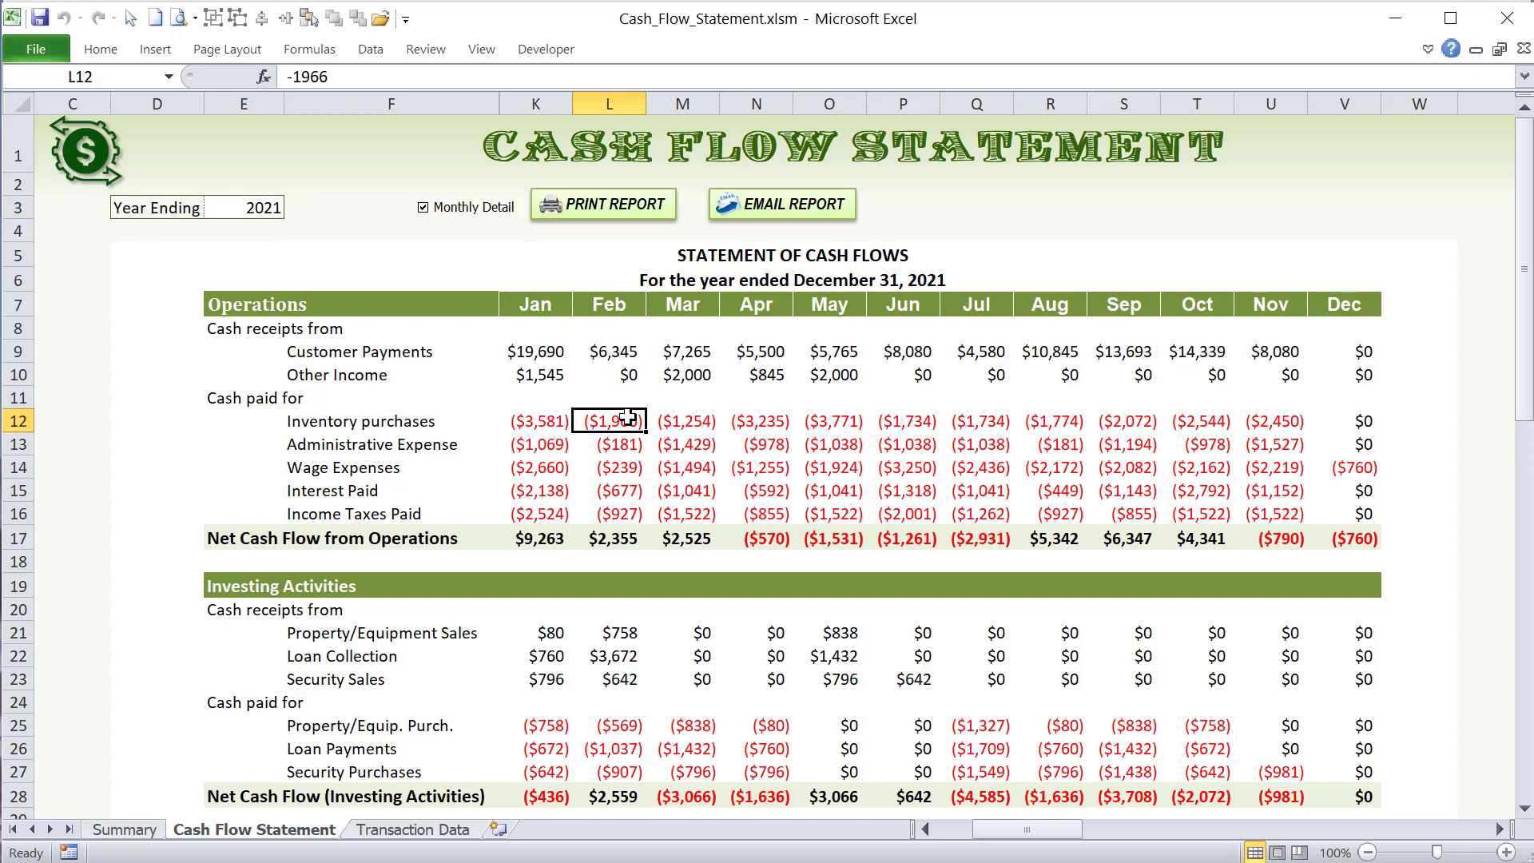
pyautogui.click(525, 462)
pyautogui.click(376, 401)
pyautogui.click(377, 418)
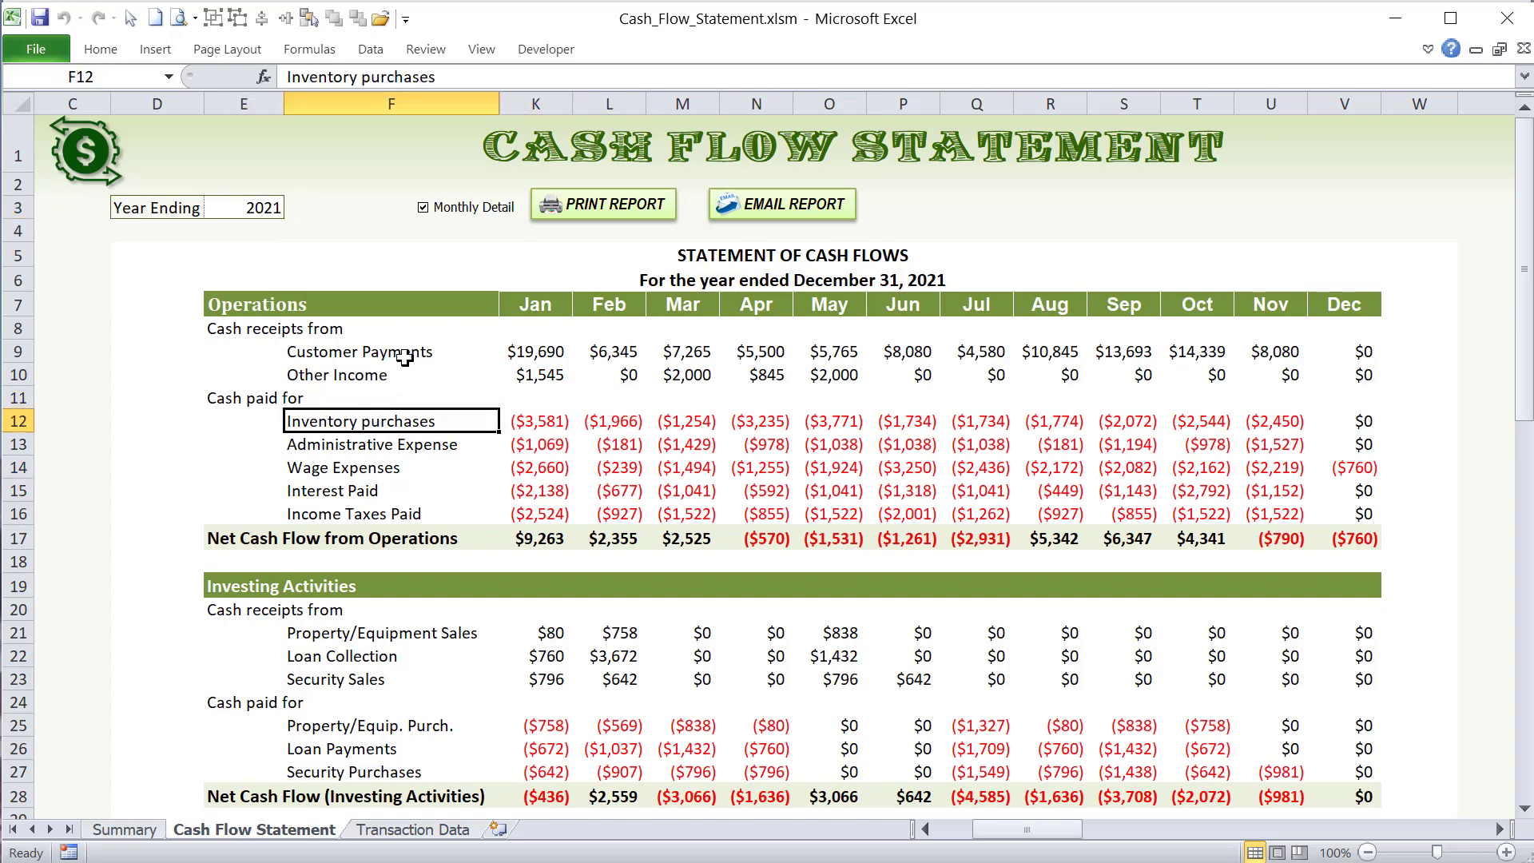
pyautogui.click(564, 304)
pyautogui.click(641, 288)
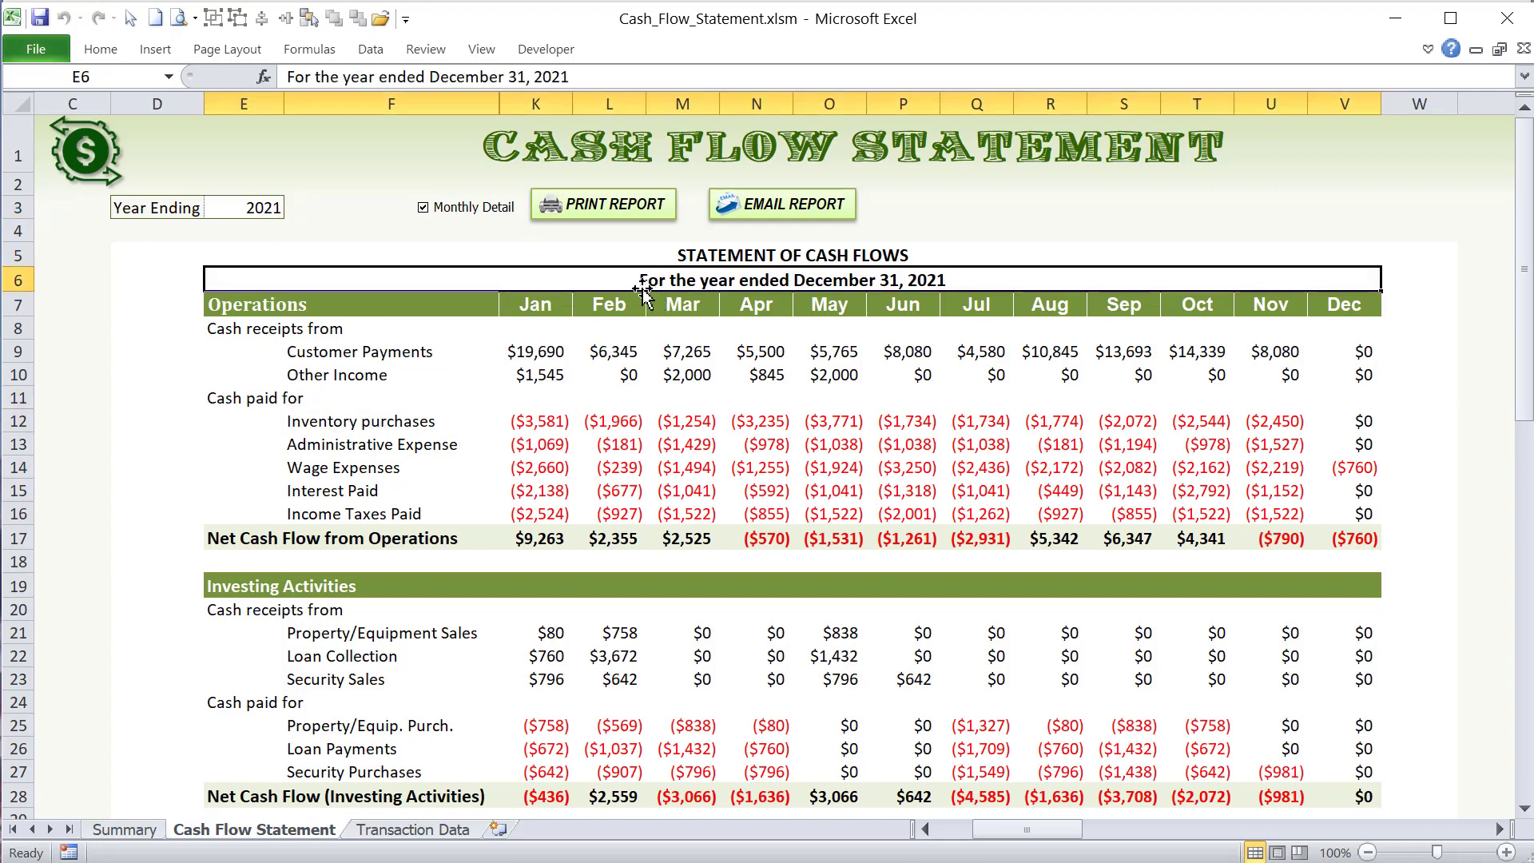
pyautogui.click(407, 829)
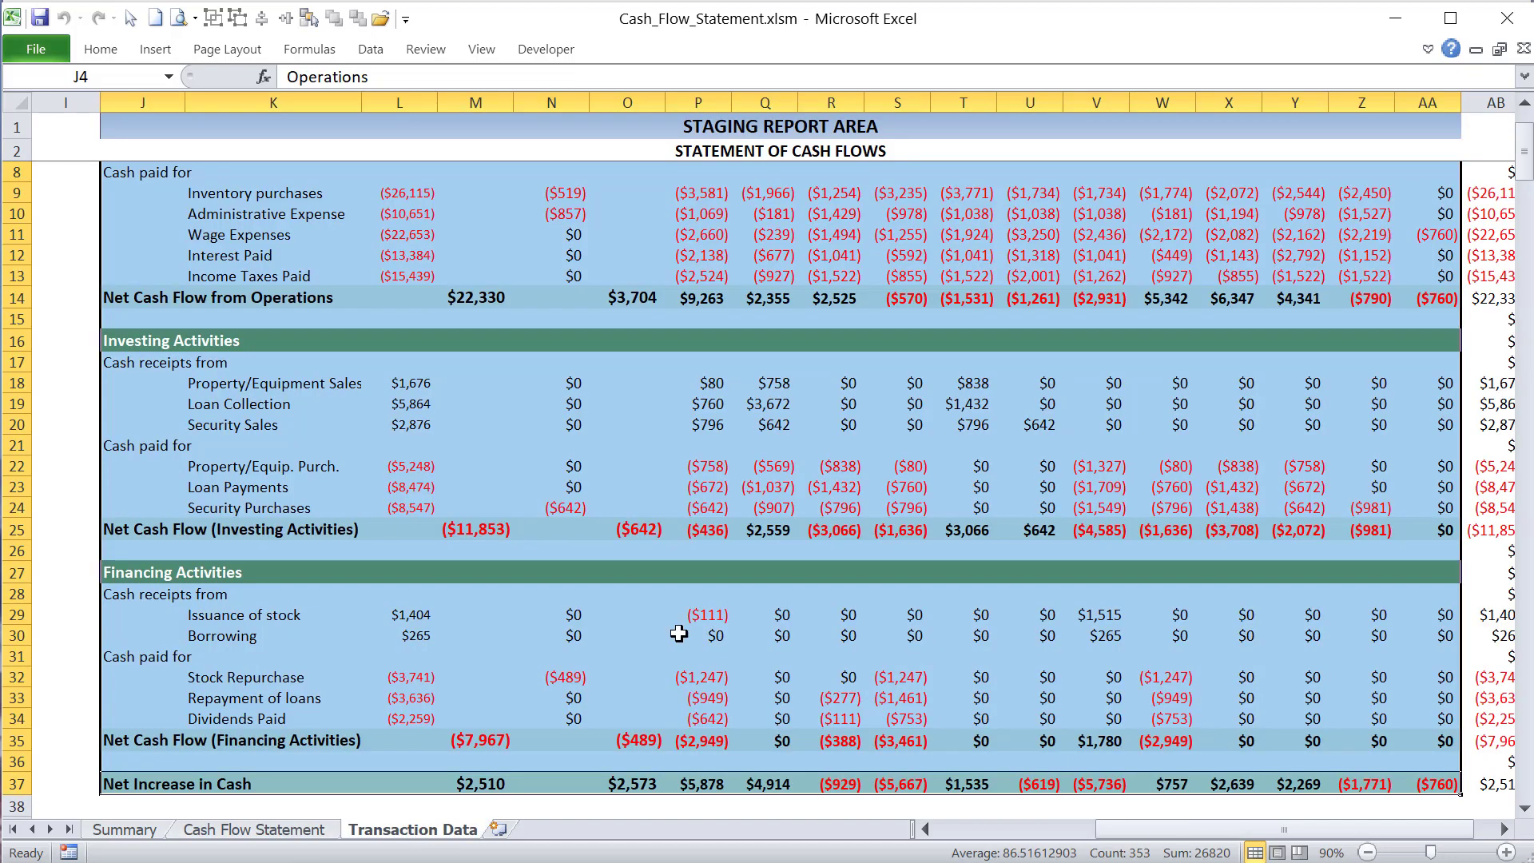
pyautogui.click(276, 831)
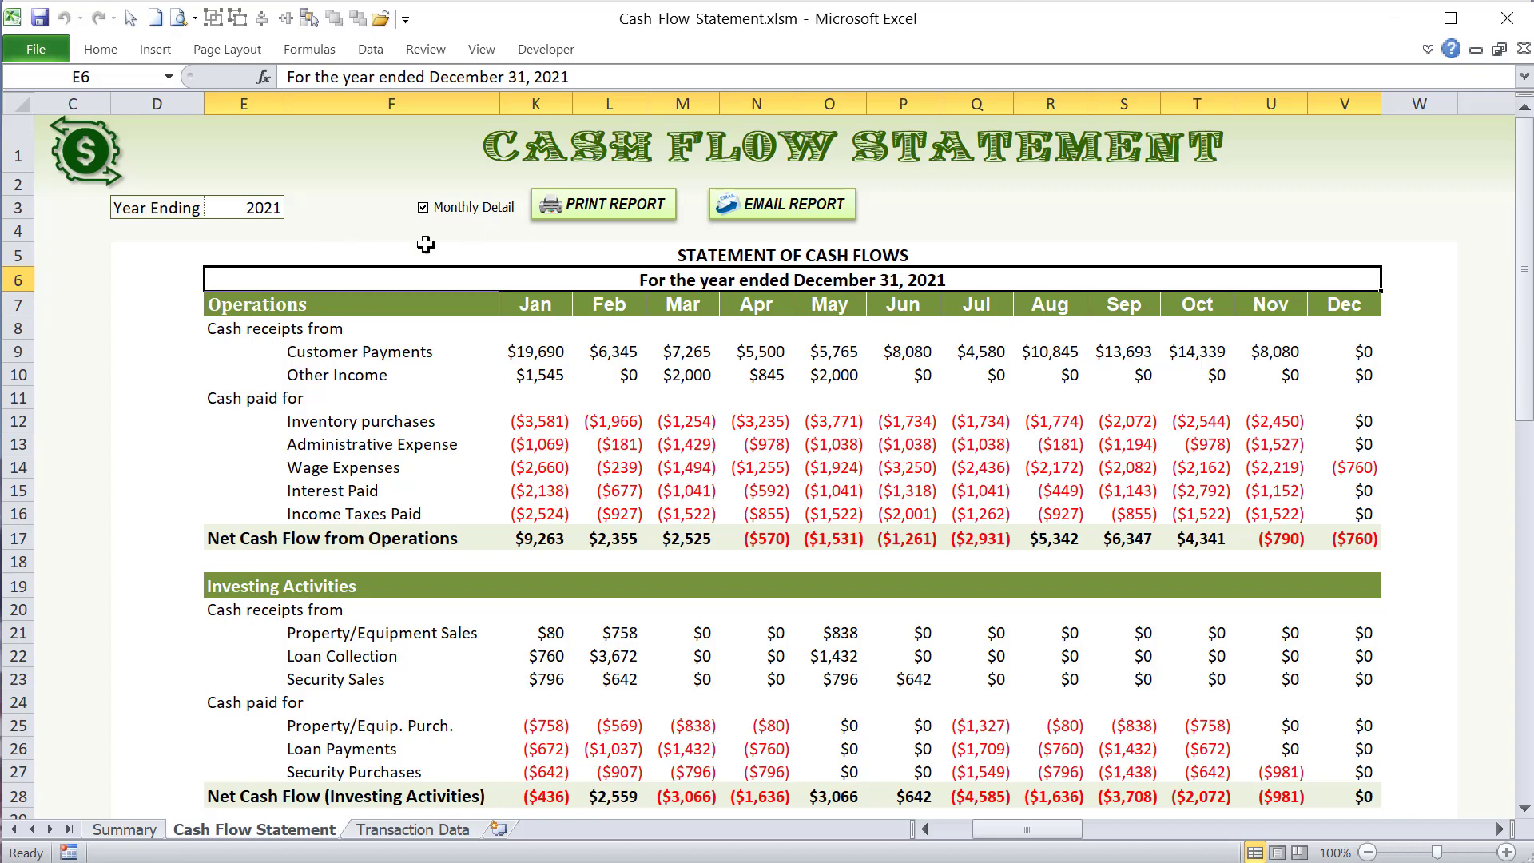
# - Turn off the Monthly Detail option and toggle the Previous Period option on and off
pyautogui.click(181, 283)
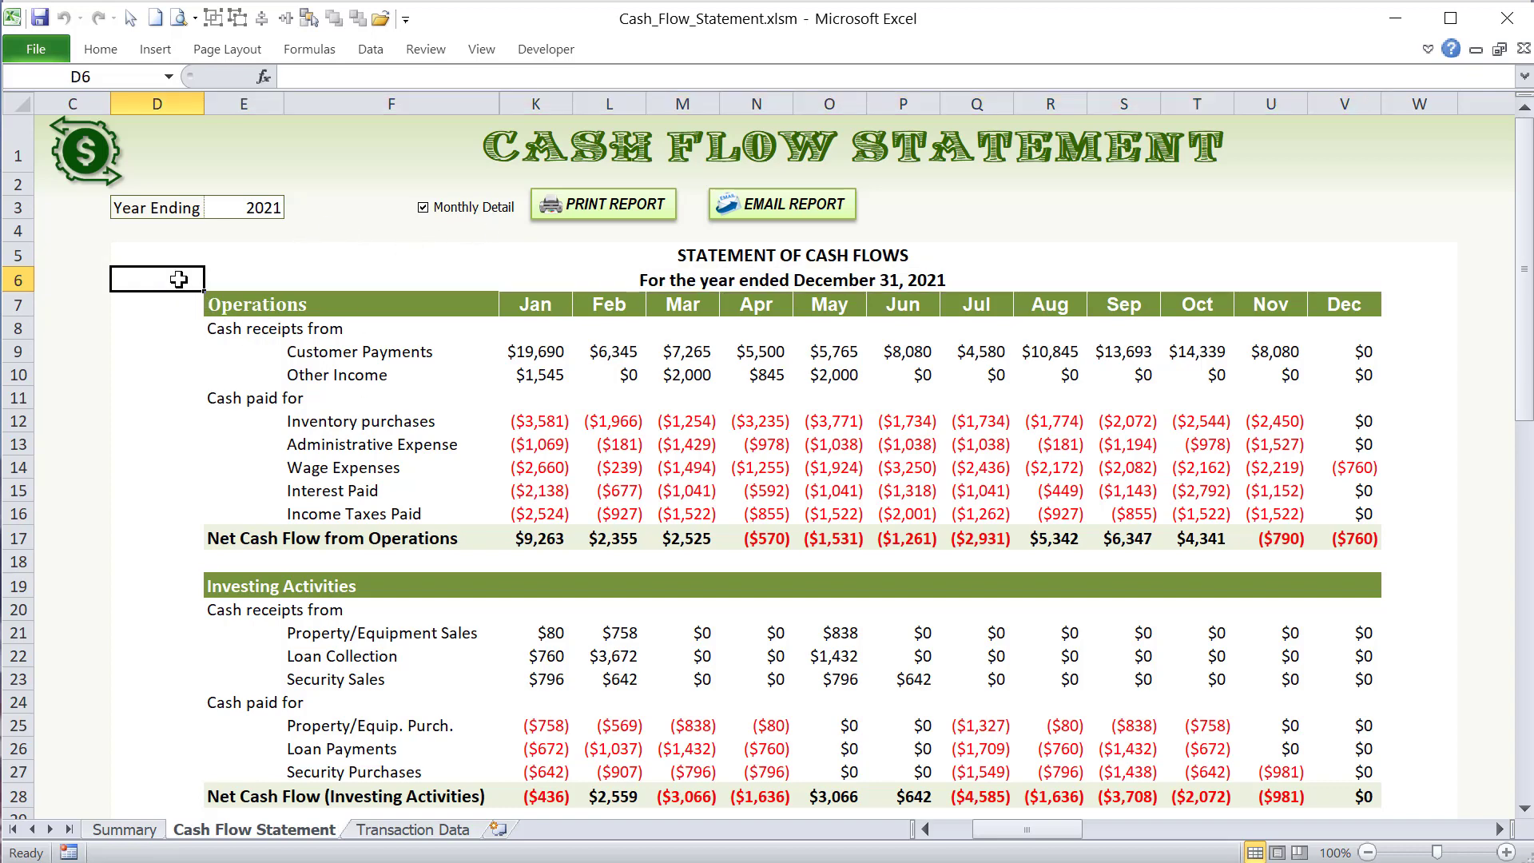
pyautogui.click(459, 210)
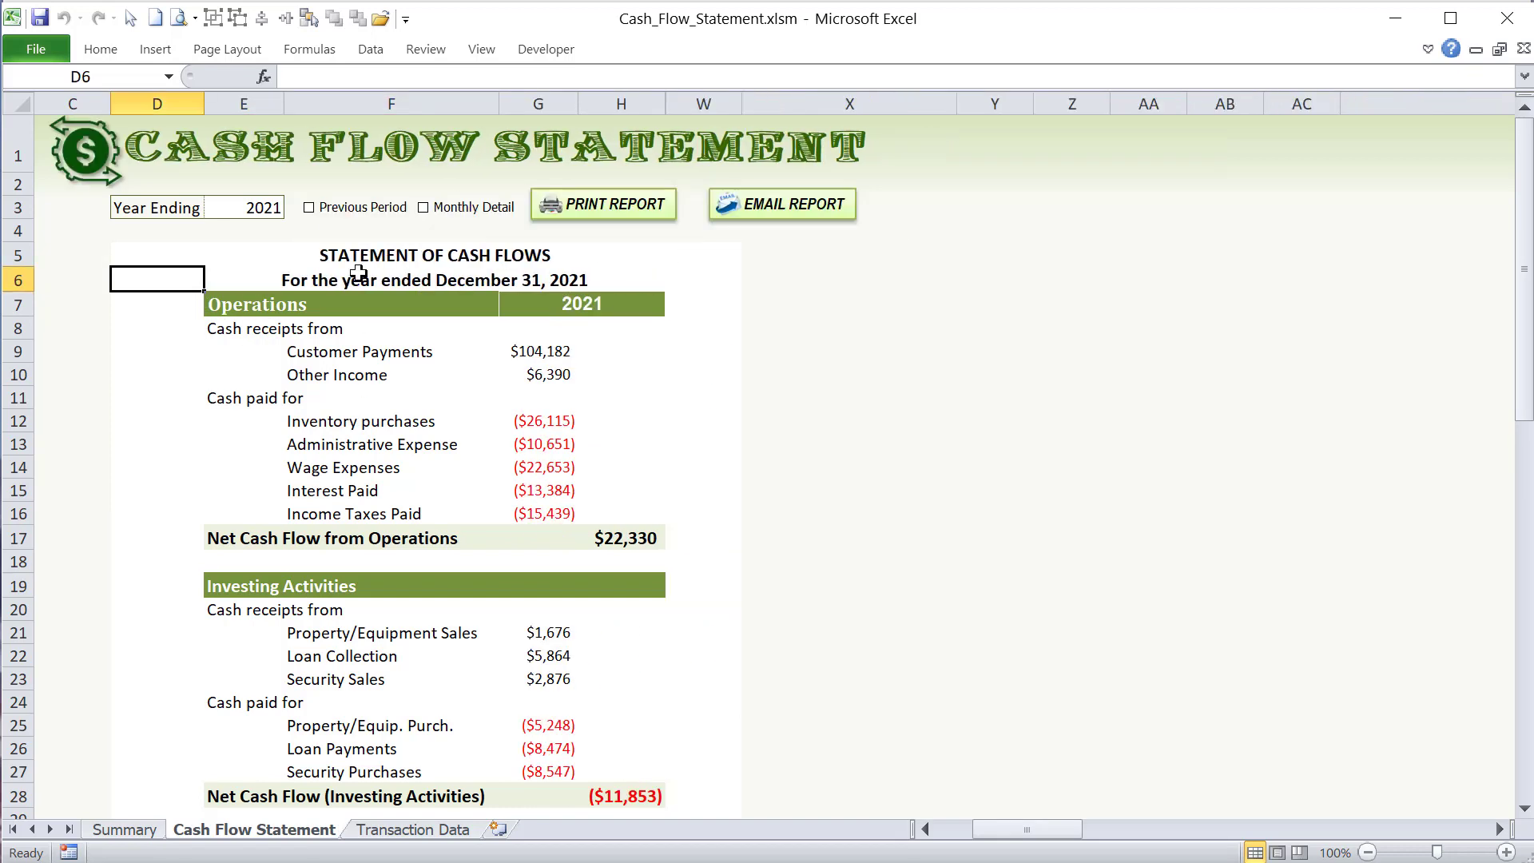
pyautogui.click(340, 211)
pyautogui.click(340, 210)
pyautogui.click(744, 419)
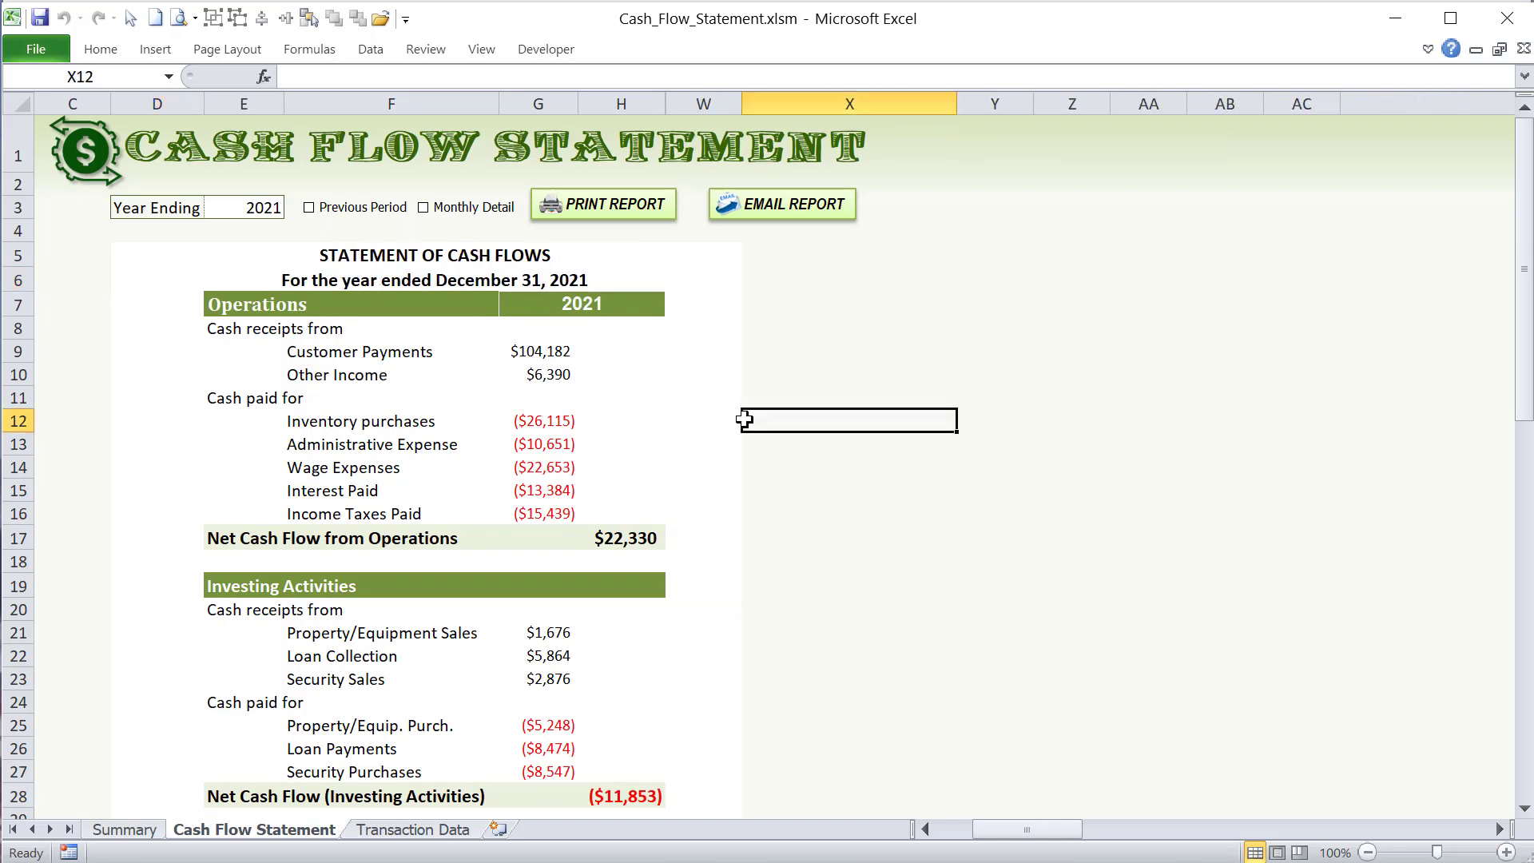
pyautogui.click(240, 207)
pyautogui.click(307, 208)
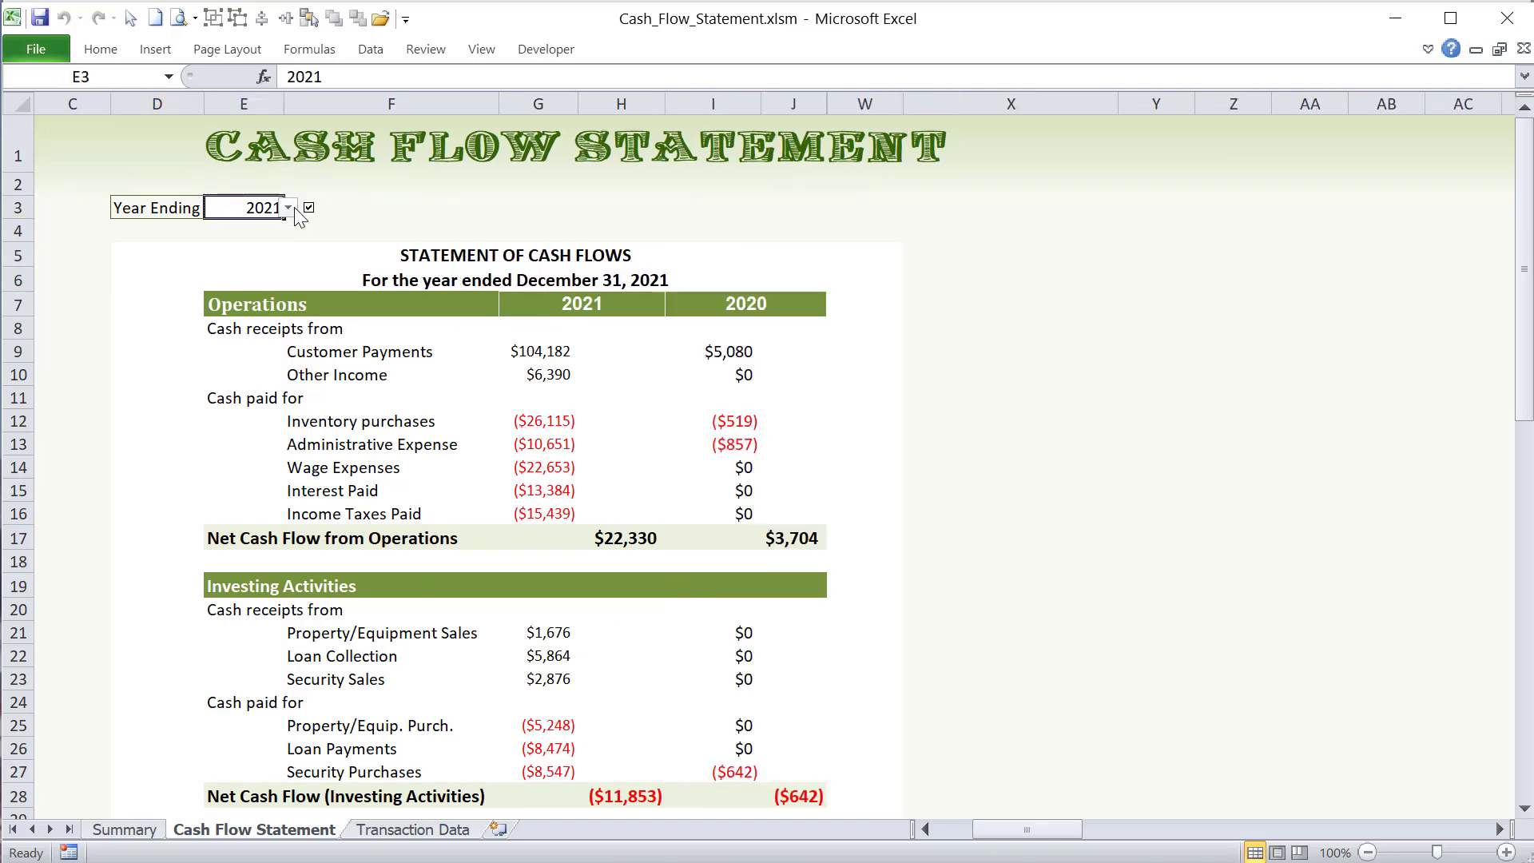
pyautogui.click(311, 213)
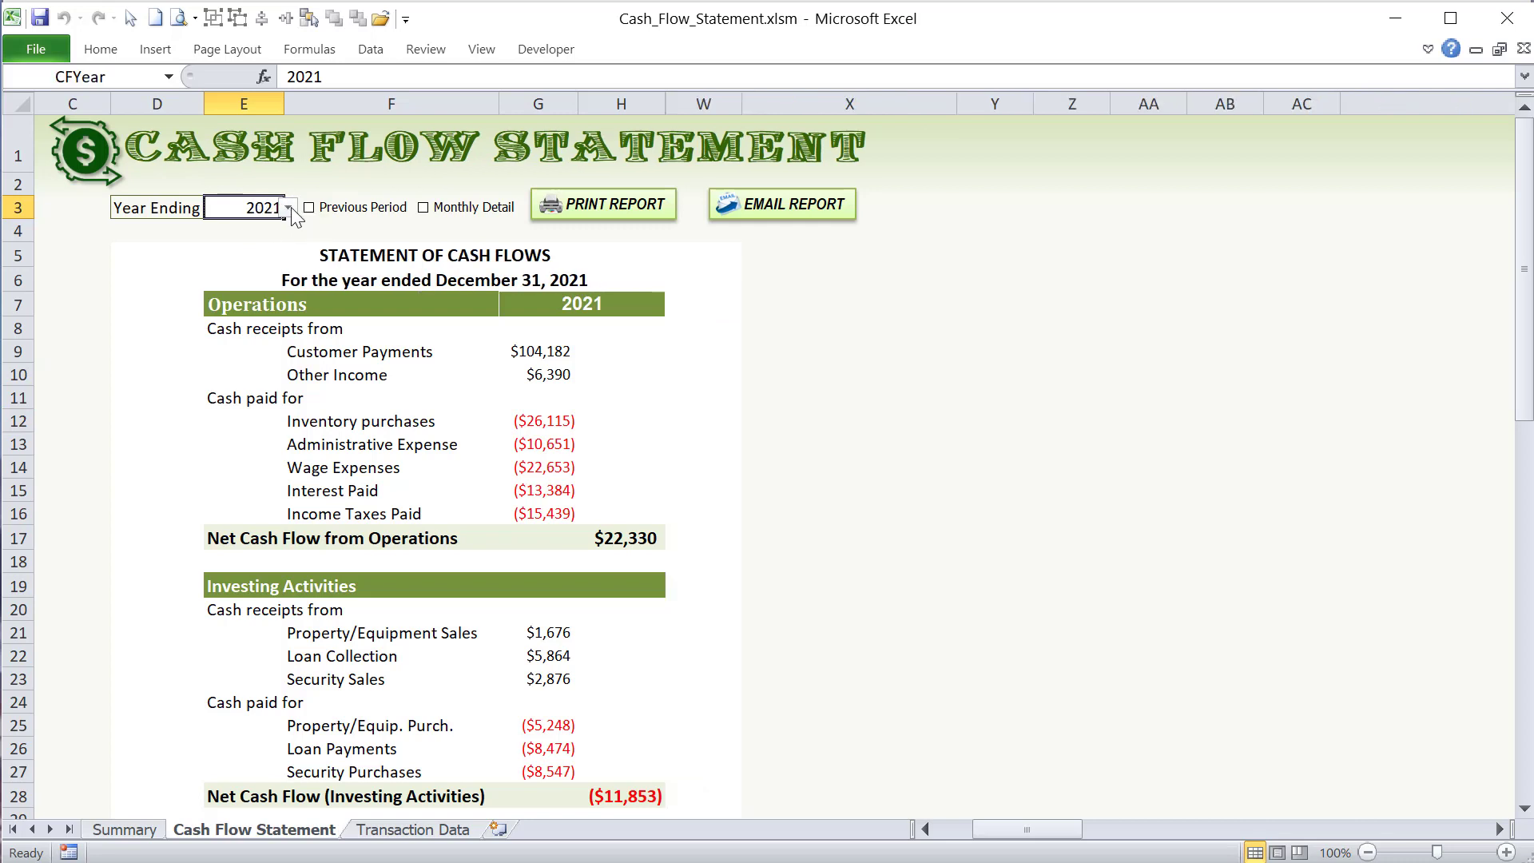
# - Switch the year ending in E3 through 2022 and 2023, and select columns H to W of the annual report
pyautogui.click(288, 208)
pyautogui.click(242, 253)
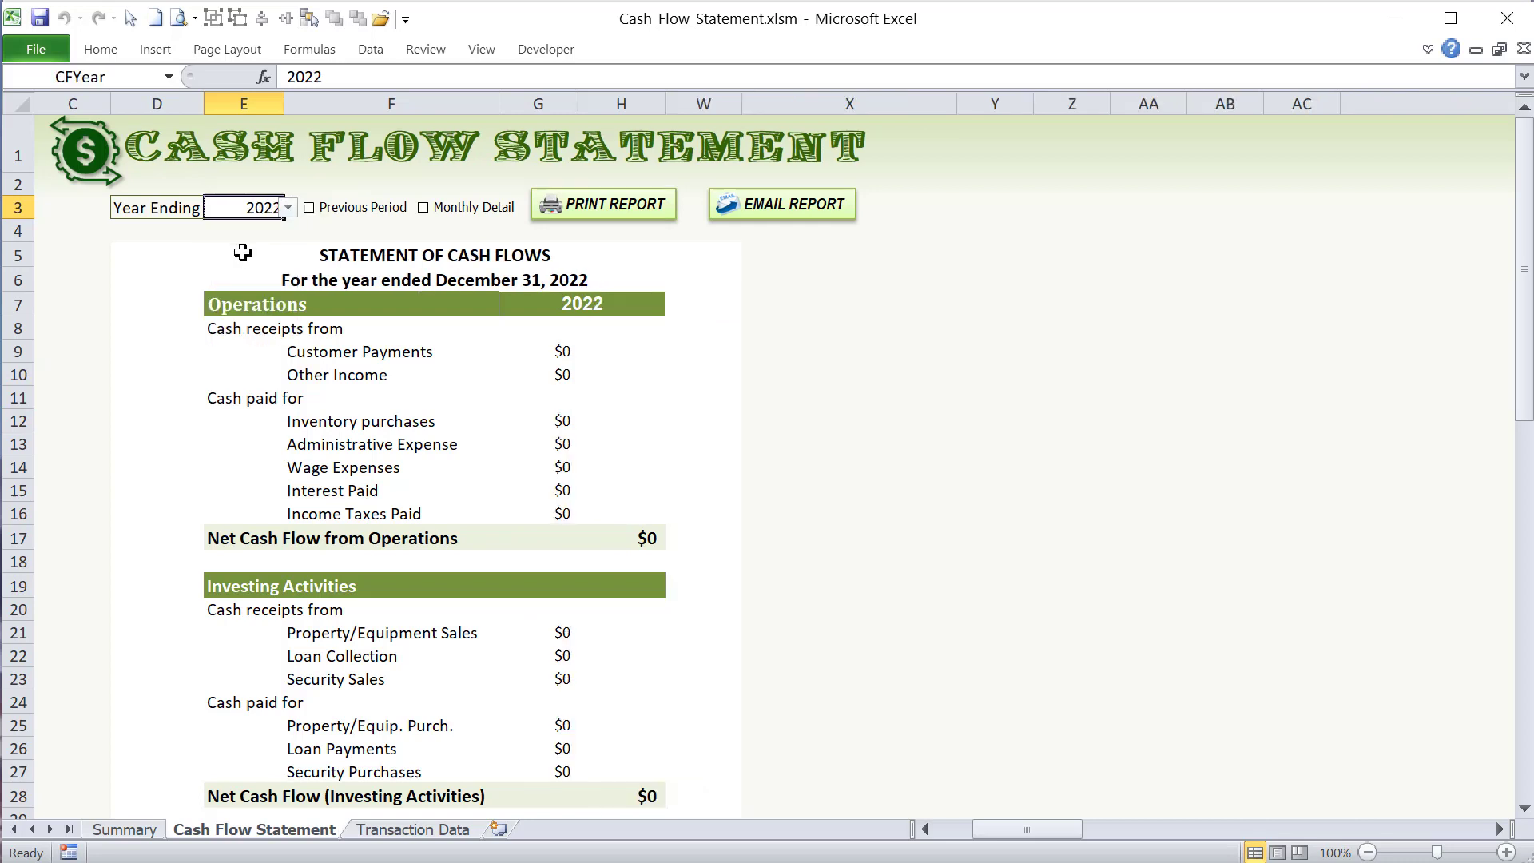
pyautogui.click(287, 208)
pyautogui.moveTo(621, 104); pyautogui.dragTo(704, 99)
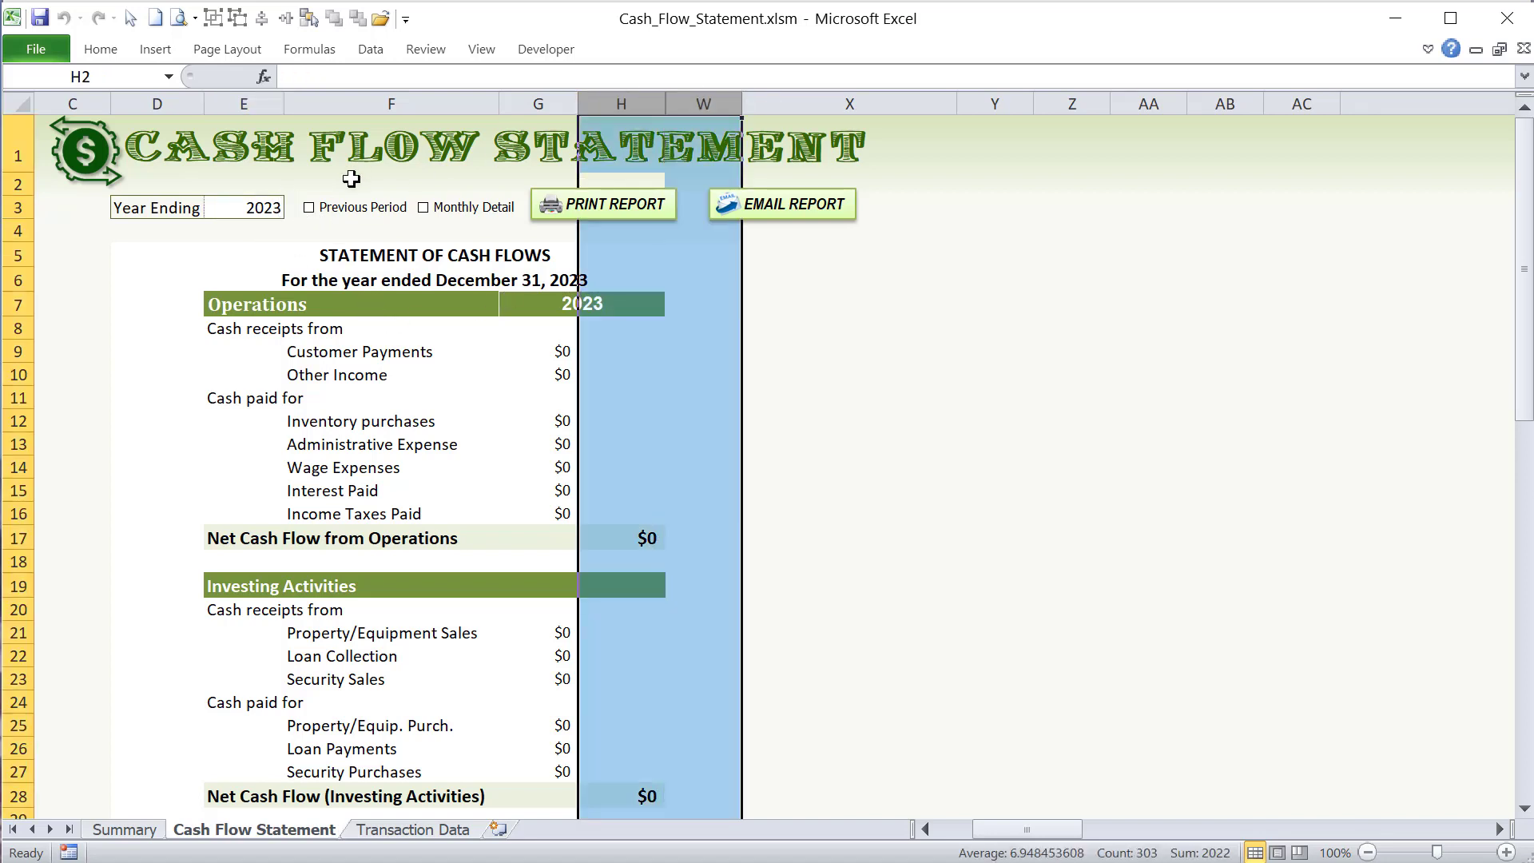
# - Return the annual report's year ending in E3 to 2021
pyautogui.click(245, 210)
pyautogui.click(288, 208)
pyautogui.click(287, 229)
pyautogui.click(287, 228)
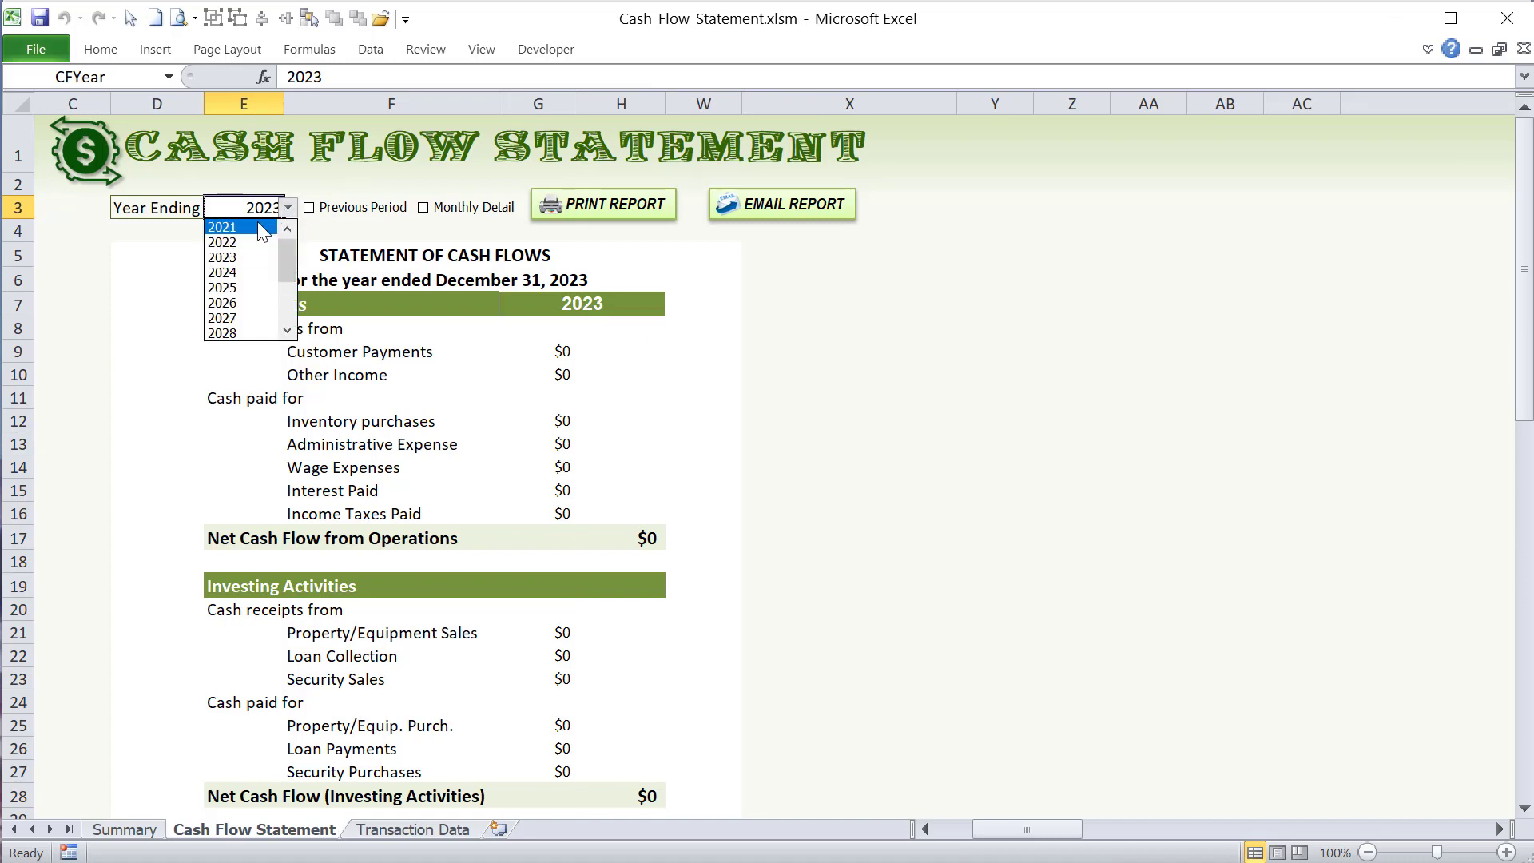
pyautogui.click(258, 227)
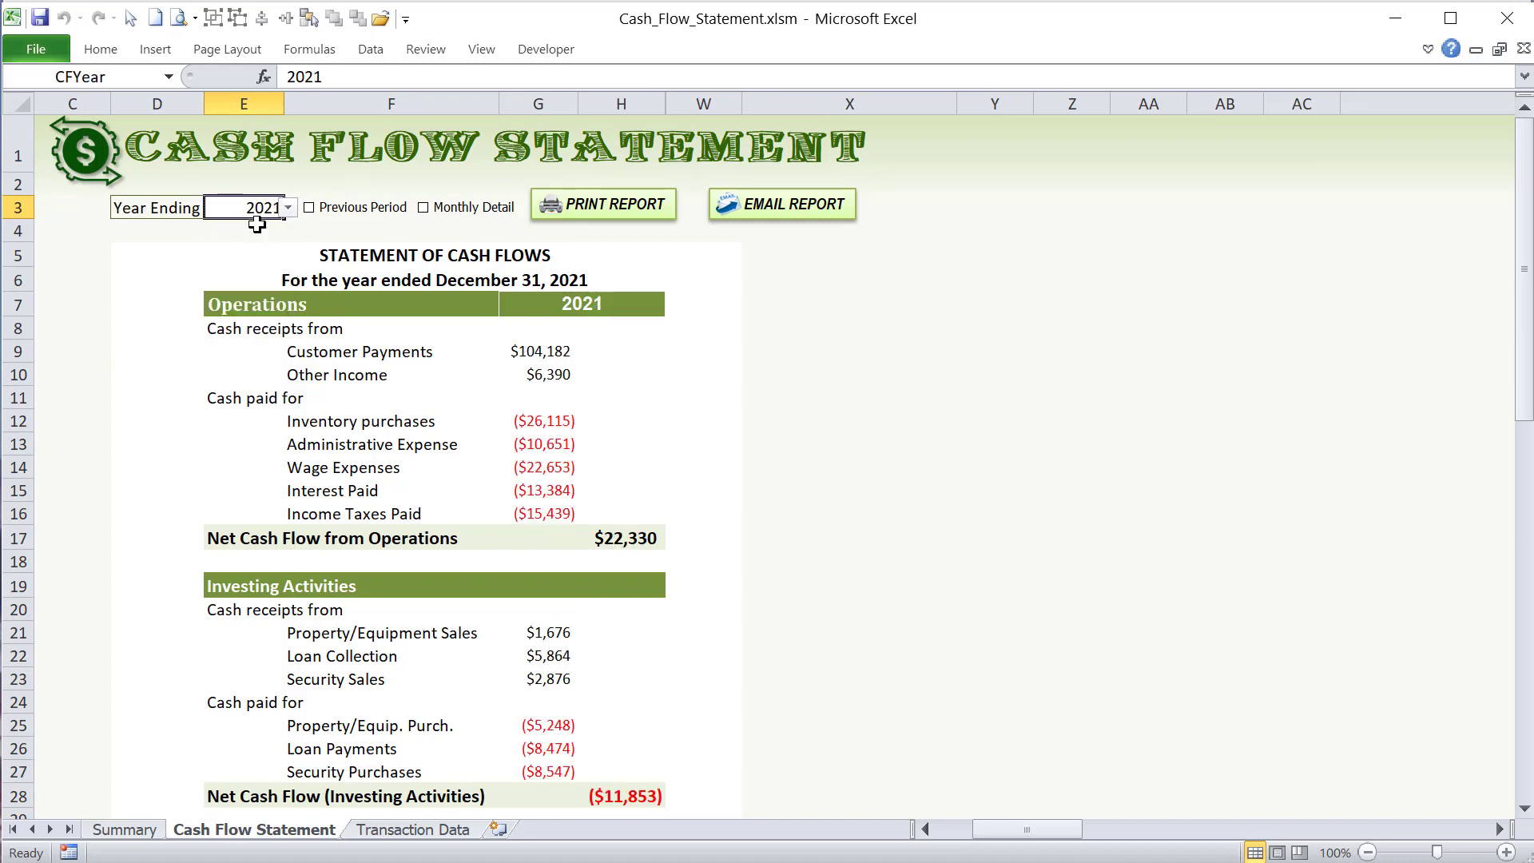
# - Turn on the Previous Period option, check its cell link, and select the linked cell B3
pyautogui.click(324, 212)
pyautogui.rightClick(329, 206)
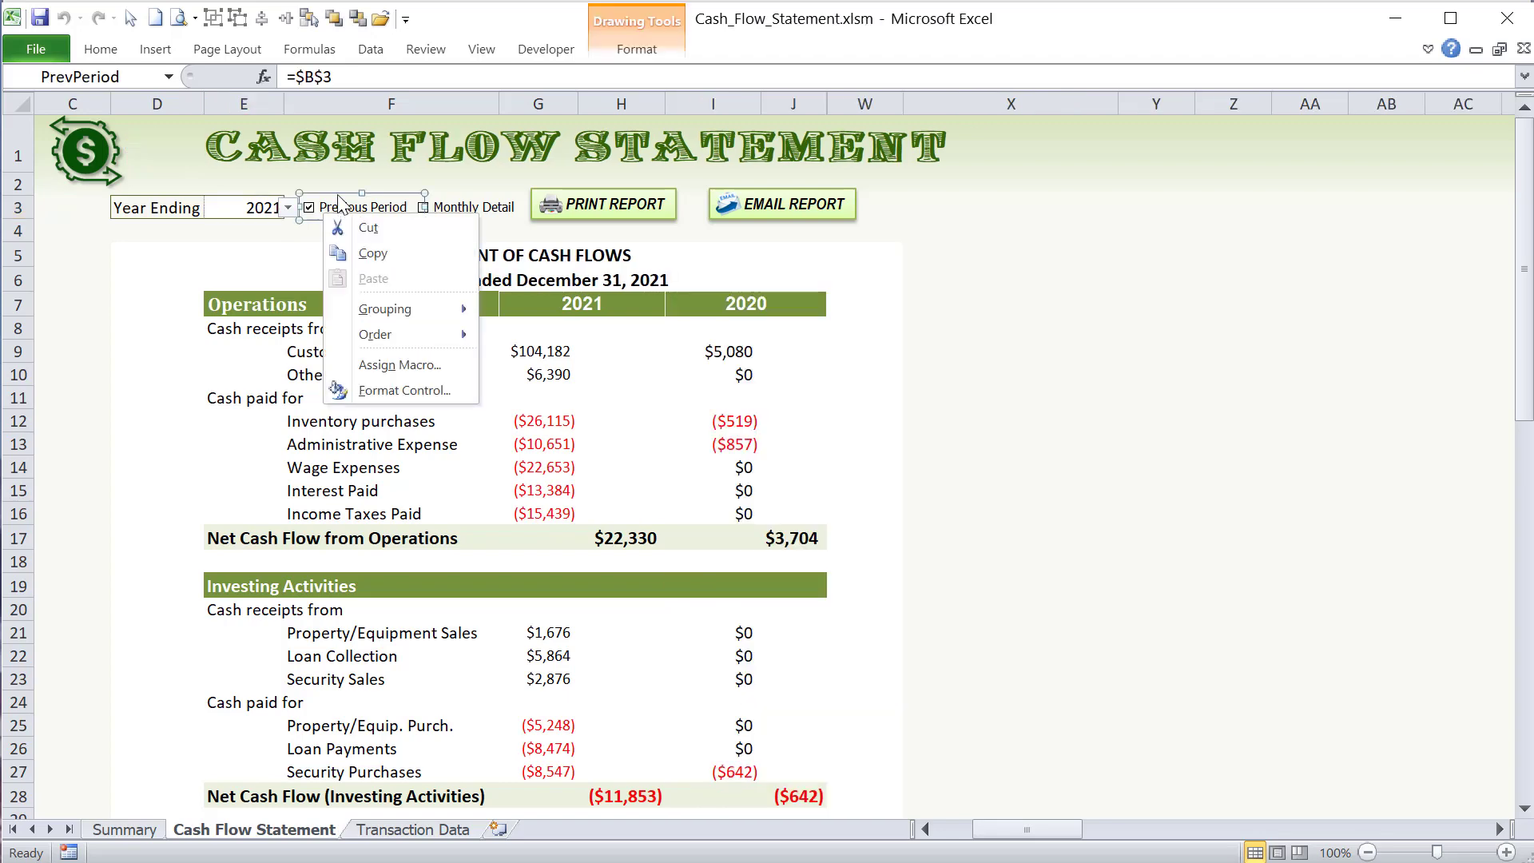
pyautogui.press('Escape')
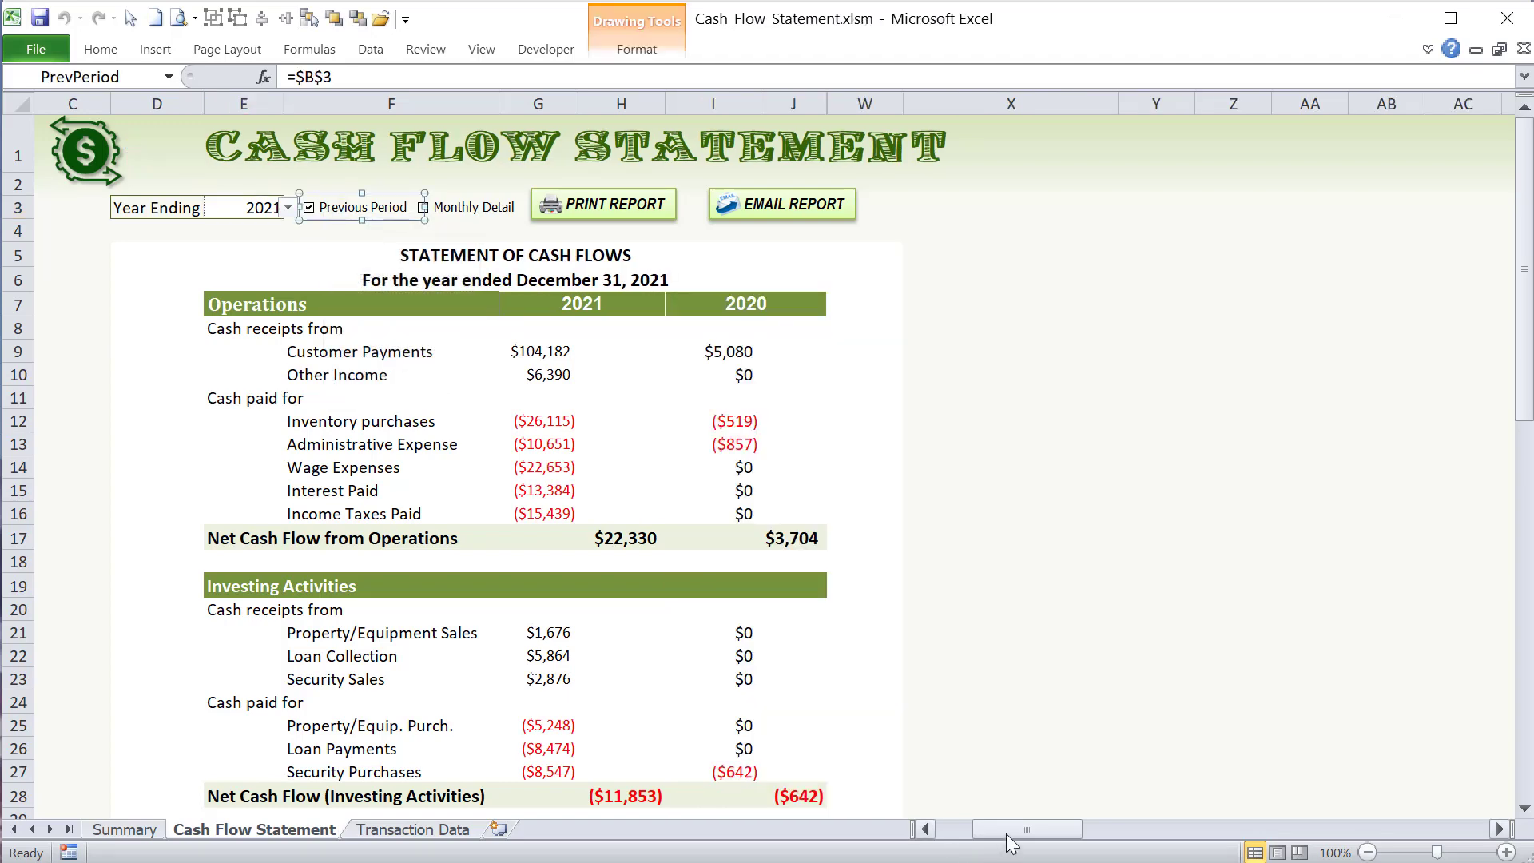
pyautogui.moveTo(1009, 830); pyautogui.dragTo(962, 827)
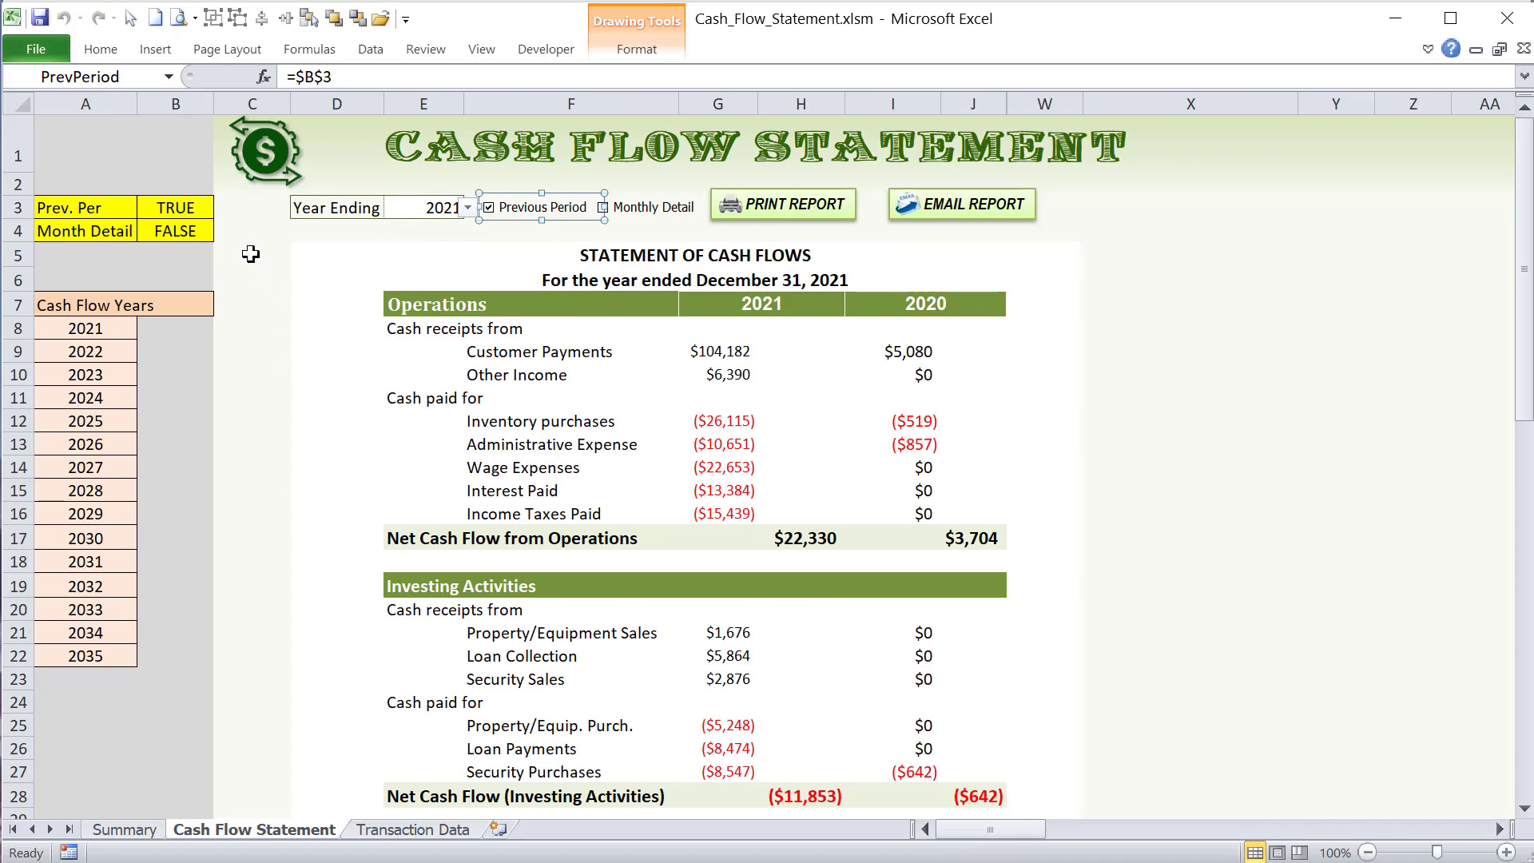
pyautogui.click(197, 213)
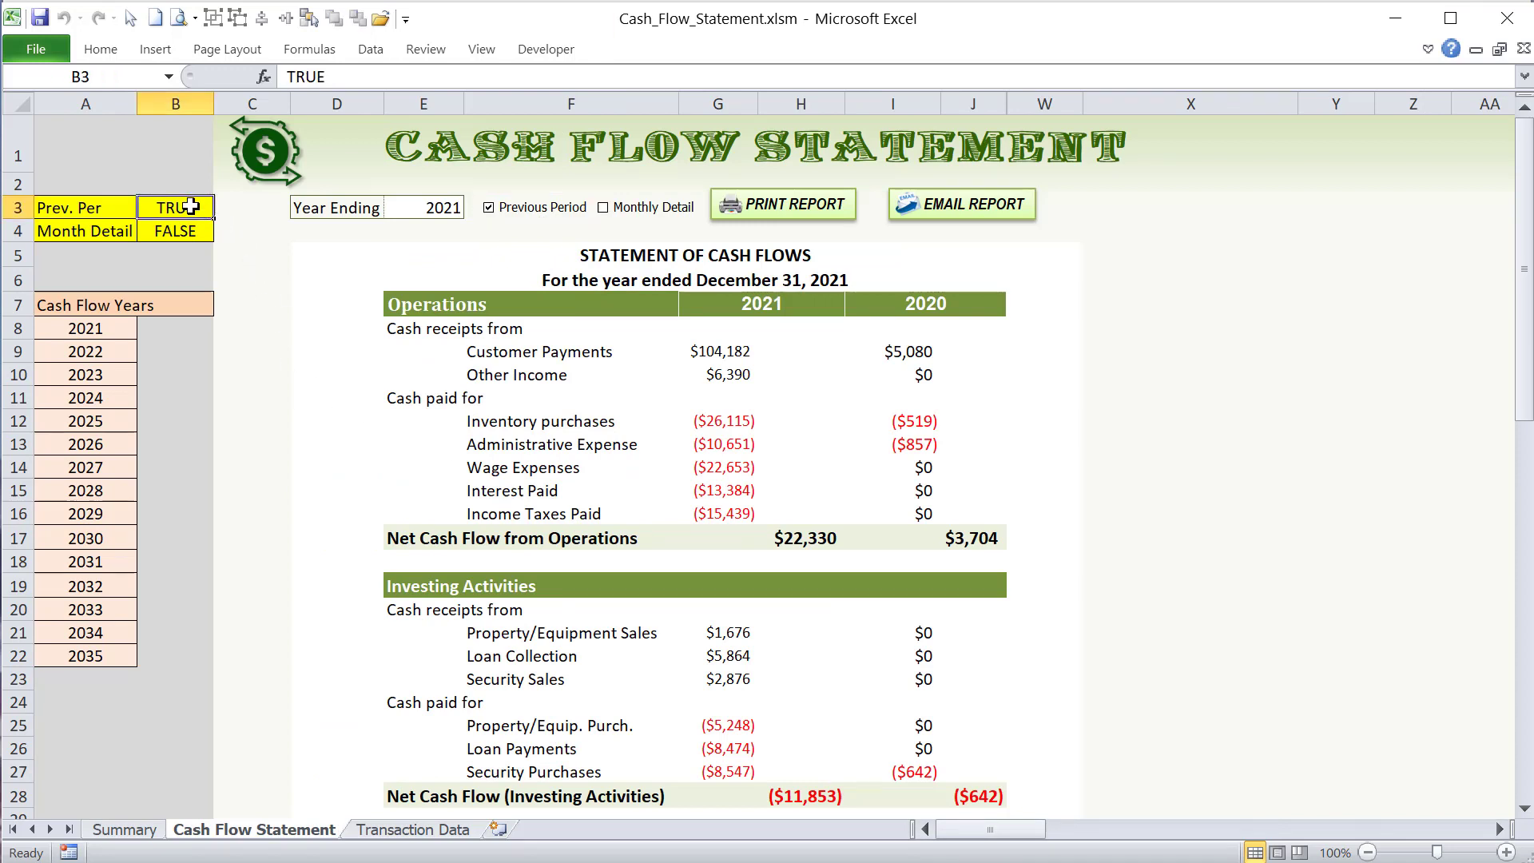
# - Check the Previous Period checkbox's cell link without changing it, and select the linked cell B3
pyautogui.rightClick(518, 213)
pyautogui.click(564, 382)
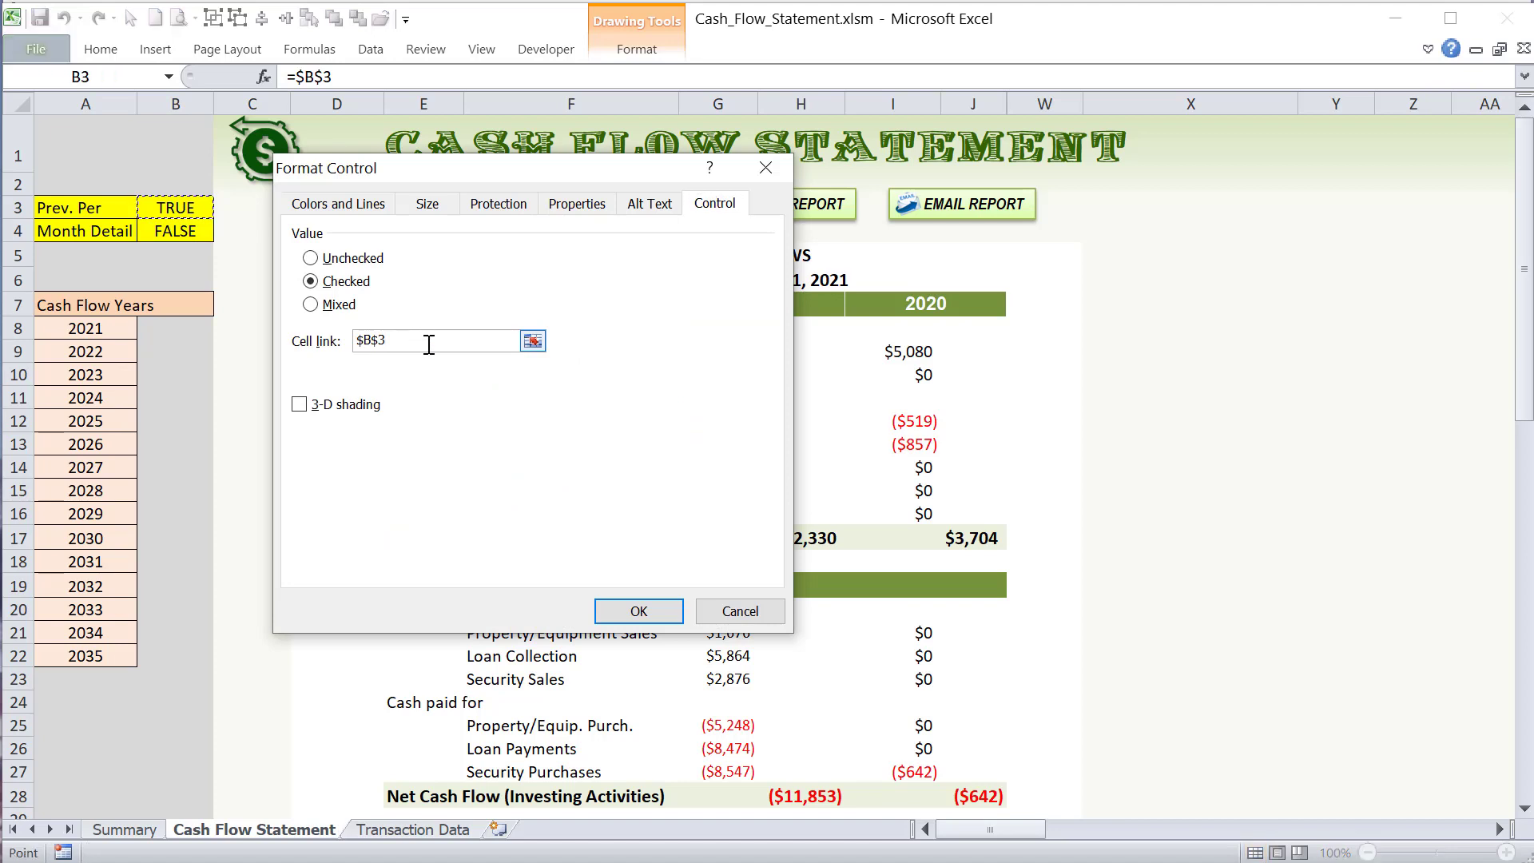
pyautogui.moveTo(432, 341); pyautogui.dragTo(310, 340)
pyautogui.click(740, 611)
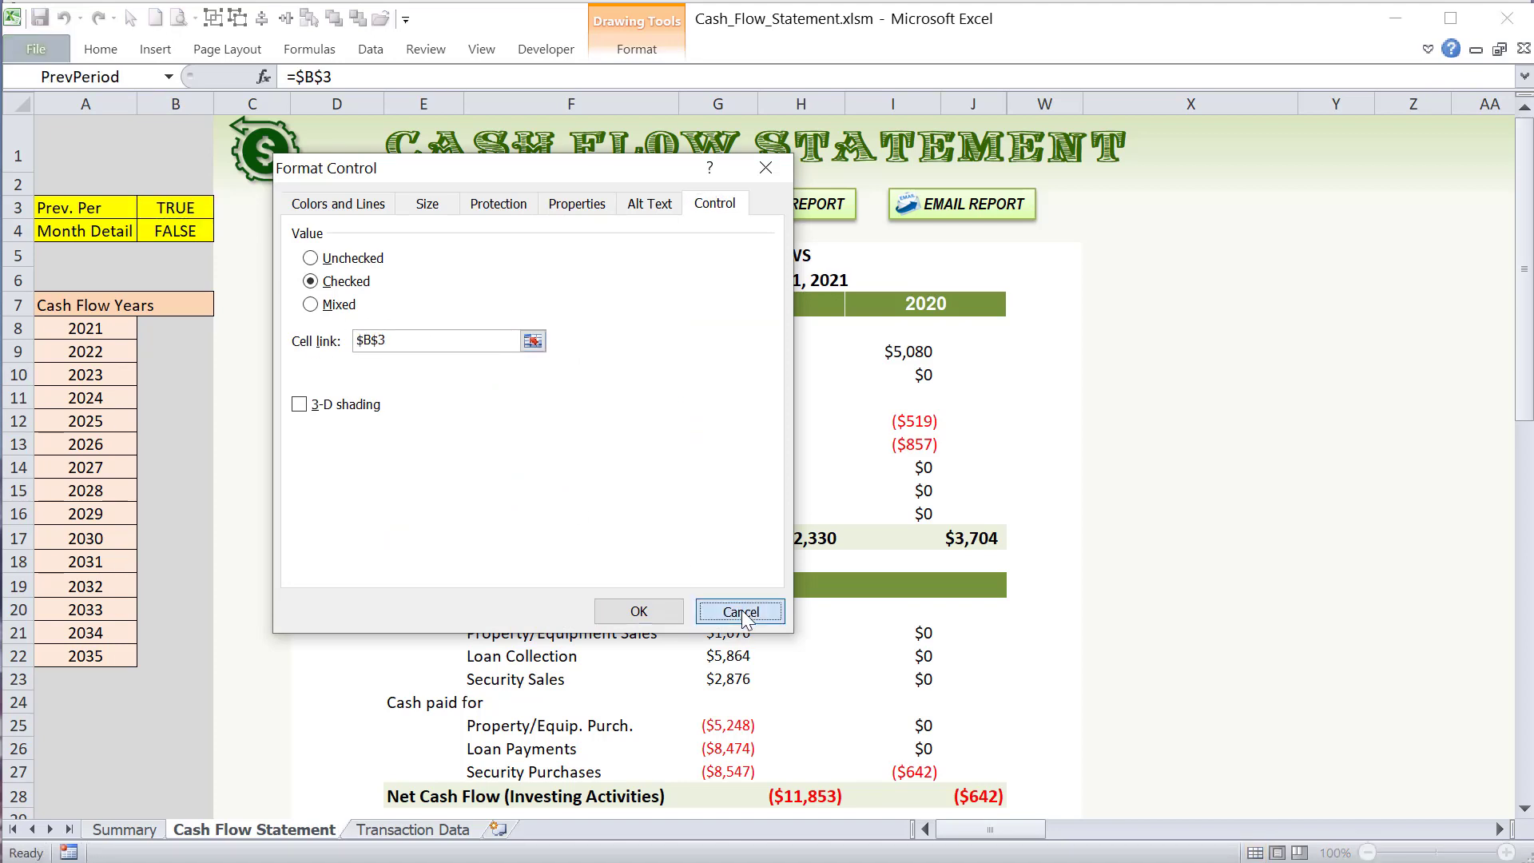
pyautogui.click(263, 302)
pyautogui.click(185, 212)
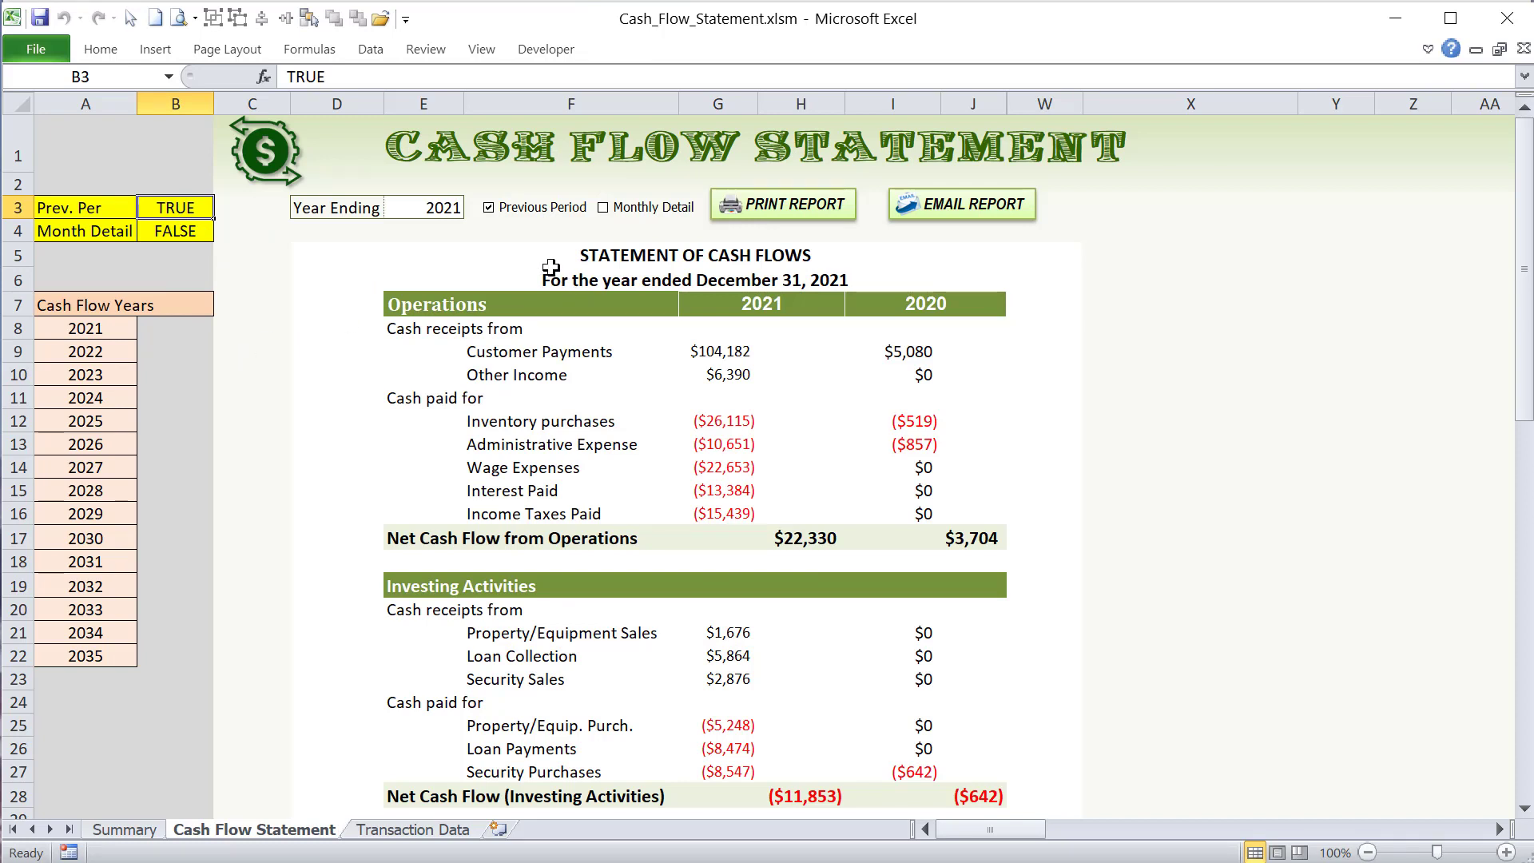
# - Highlight the previous-year columns I to J, turn off the Previous Period option, and highlight the columns around the hidden ones
pyautogui.moveTo(883, 102); pyautogui.dragTo(973, 104)
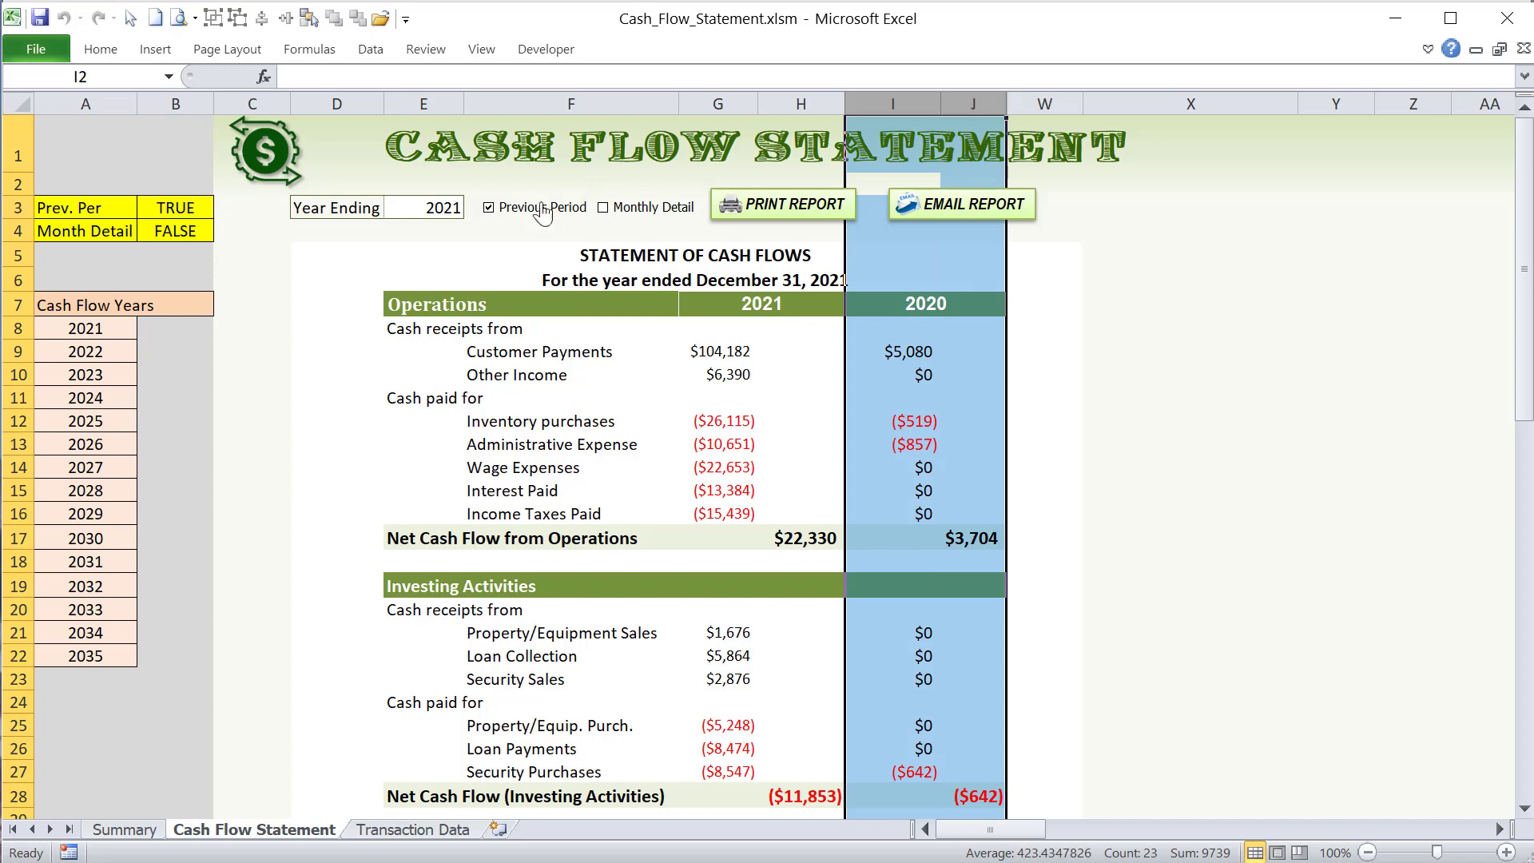
pyautogui.click(489, 207)
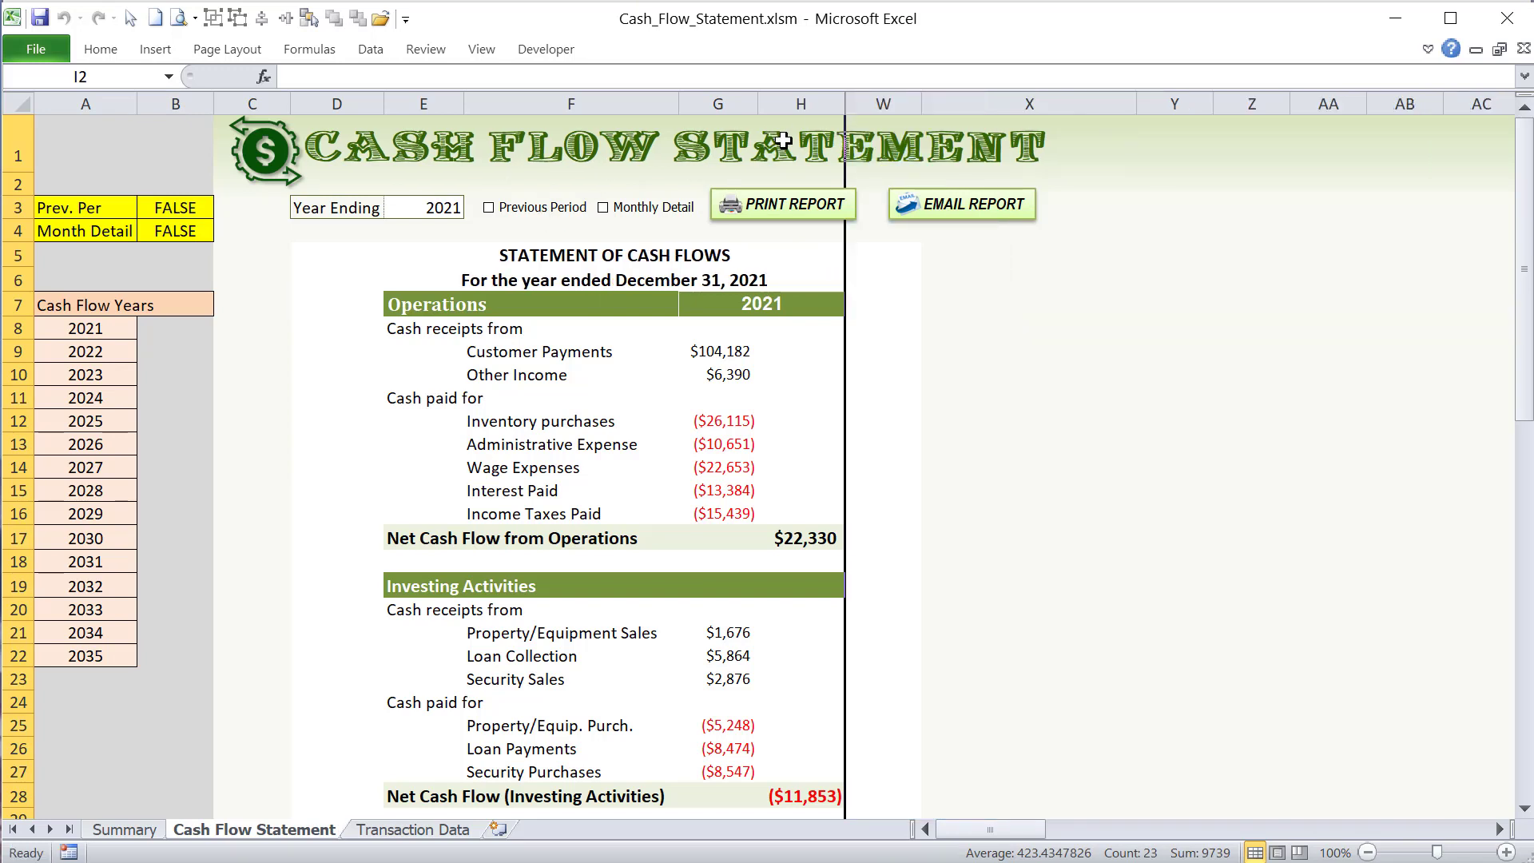
pyautogui.moveTo(823, 97); pyautogui.dragTo(883, 100)
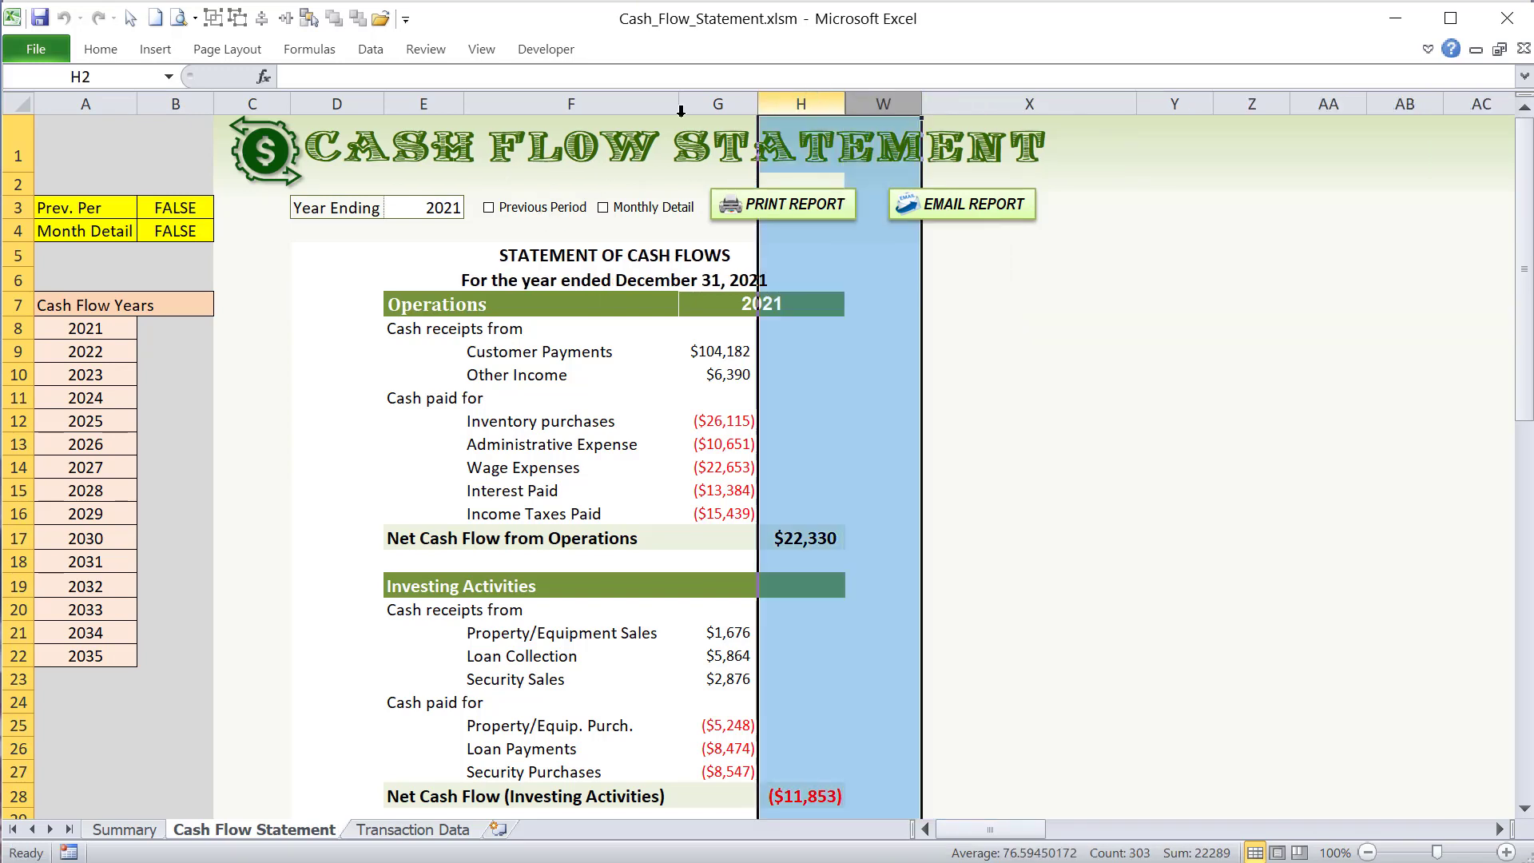
pyautogui.click(297, 303)
# - Open the CashFlow_PrevPeriodToggle macro assigned to the Previous Period checkbox for editing
pyautogui.rightClick(540, 210)
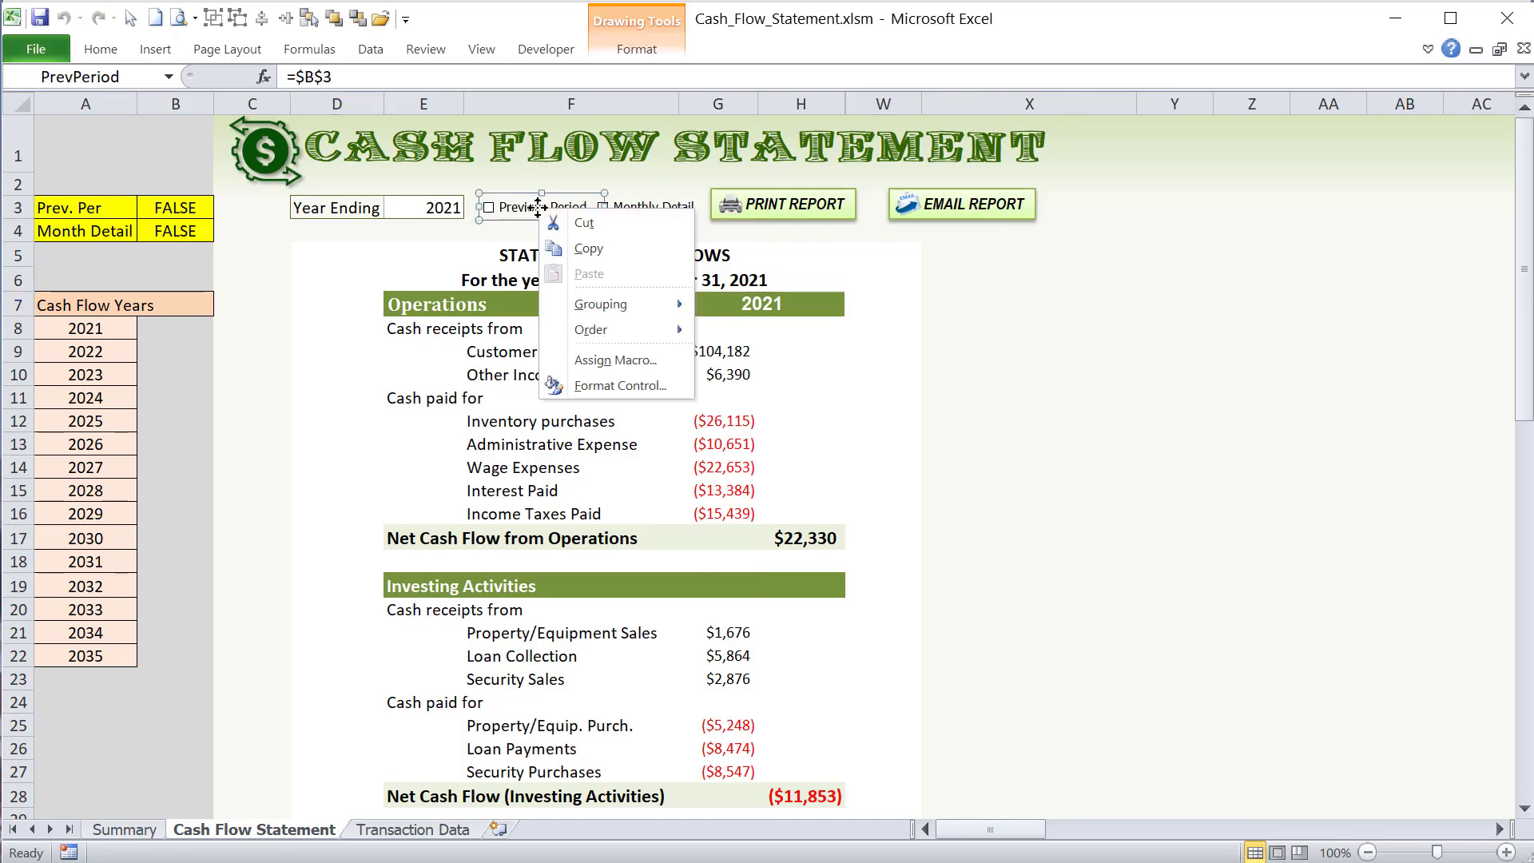
pyautogui.click(601, 362)
pyautogui.click(524, 201)
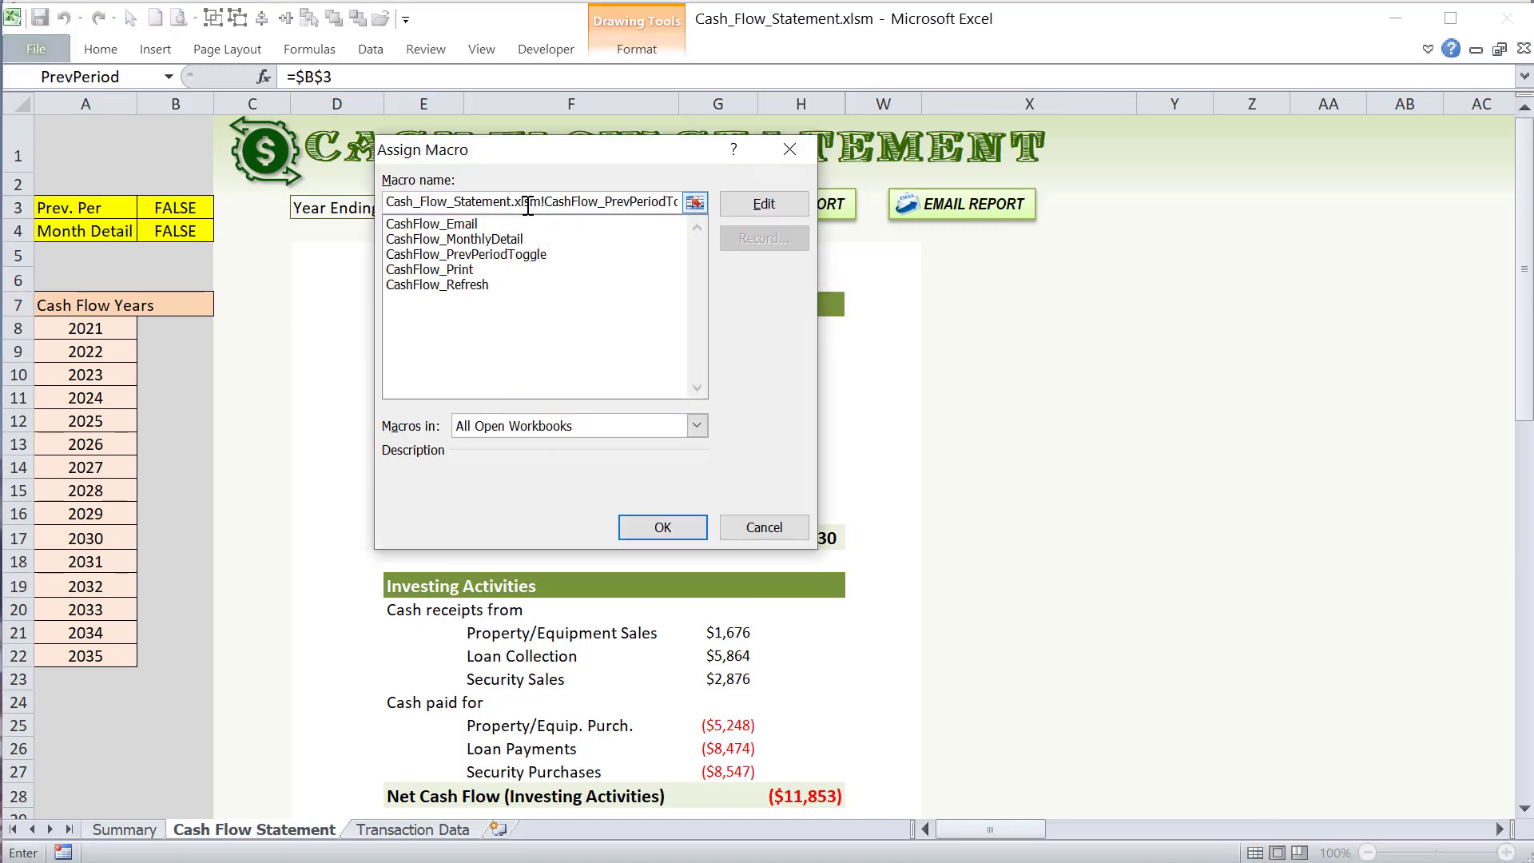
pyautogui.moveTo(583, 199); pyautogui.dragTo(747, 206)
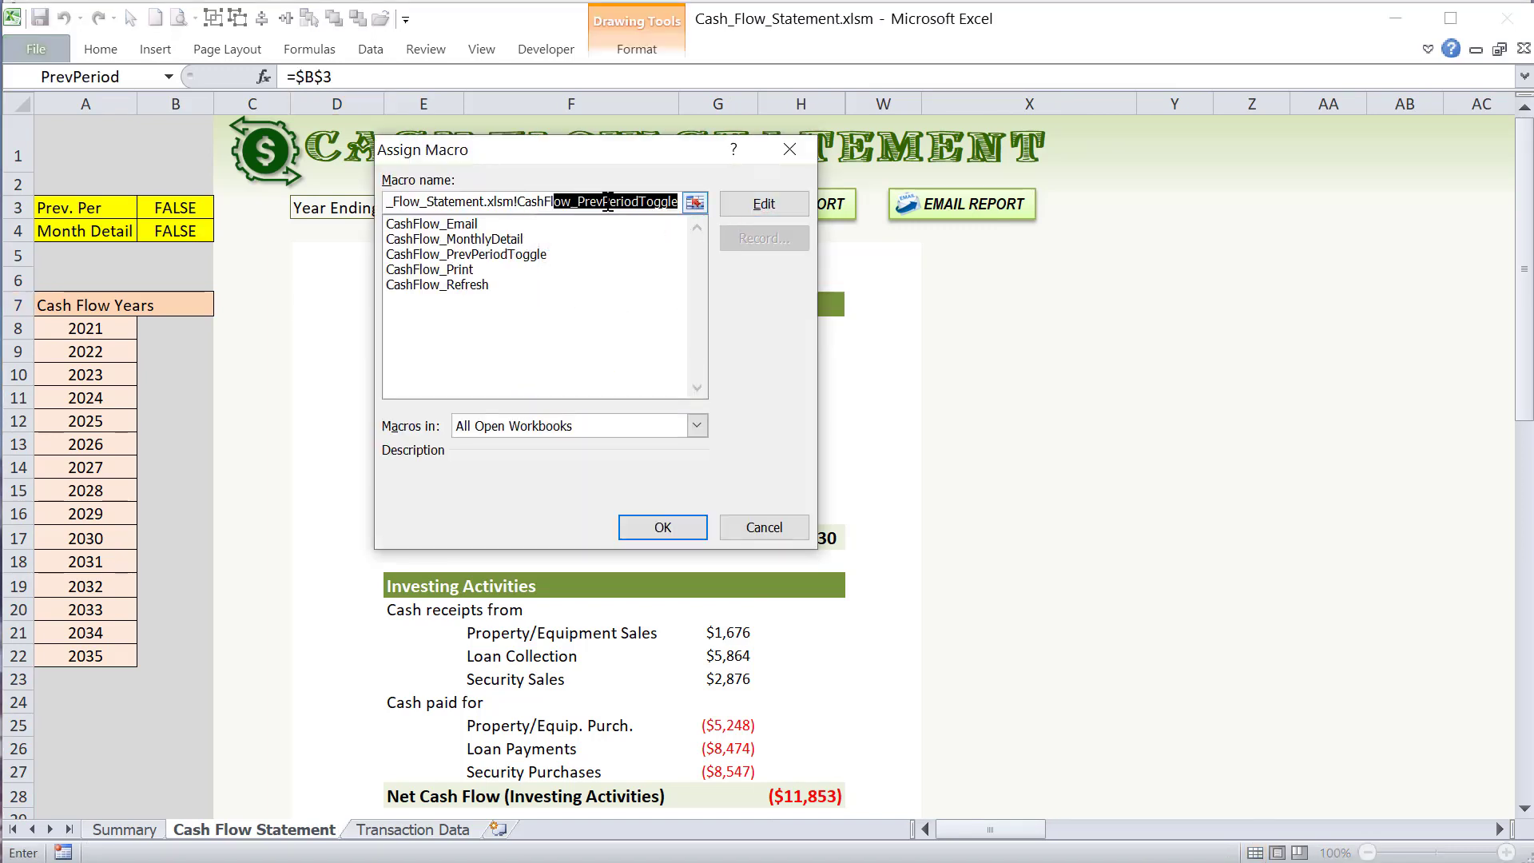
pyautogui.click(579, 201)
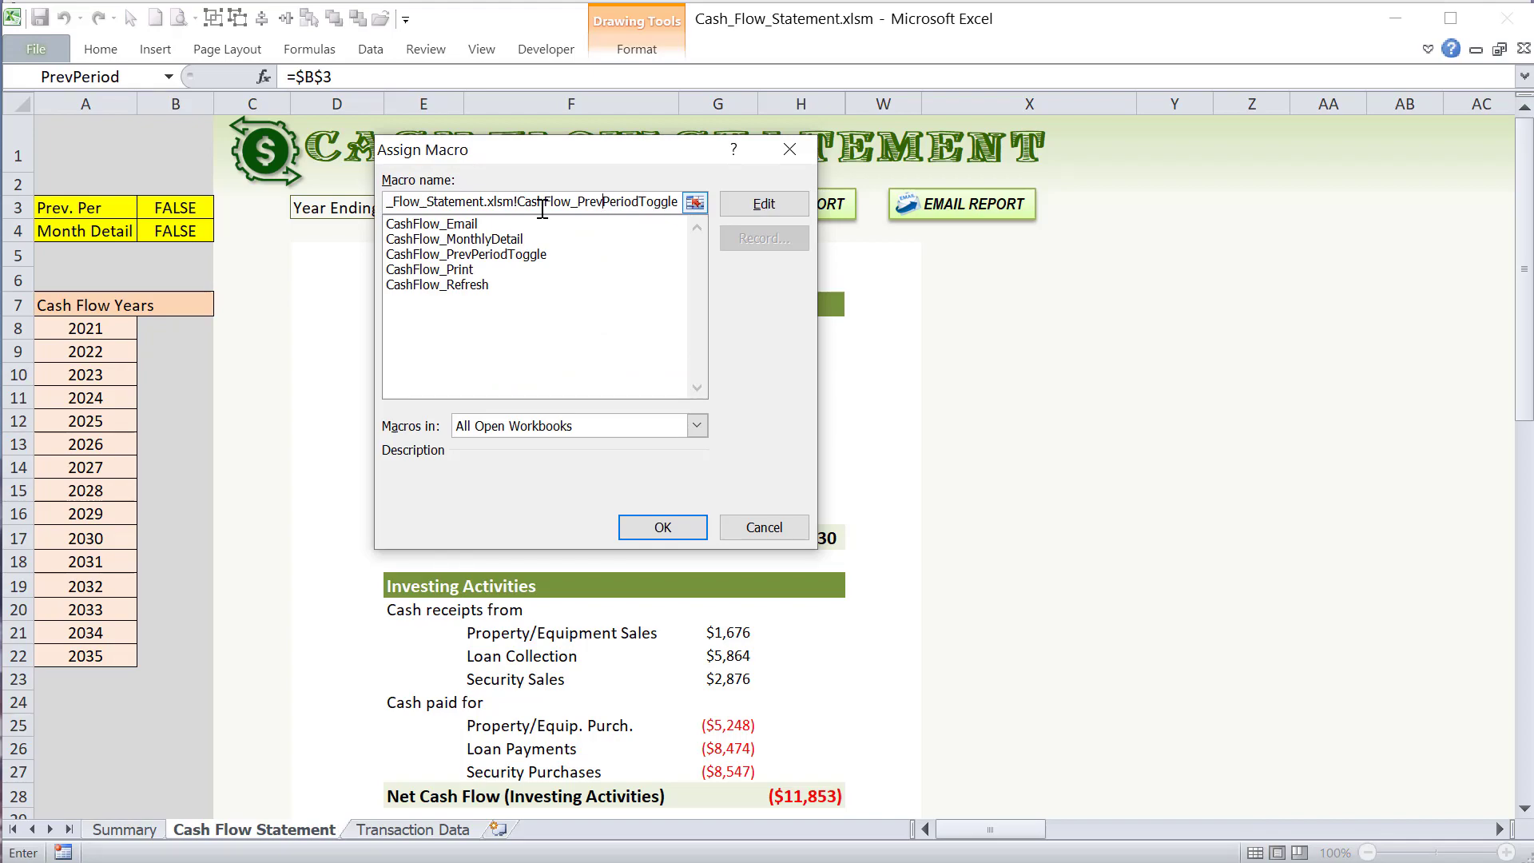
pyautogui.click(757, 206)
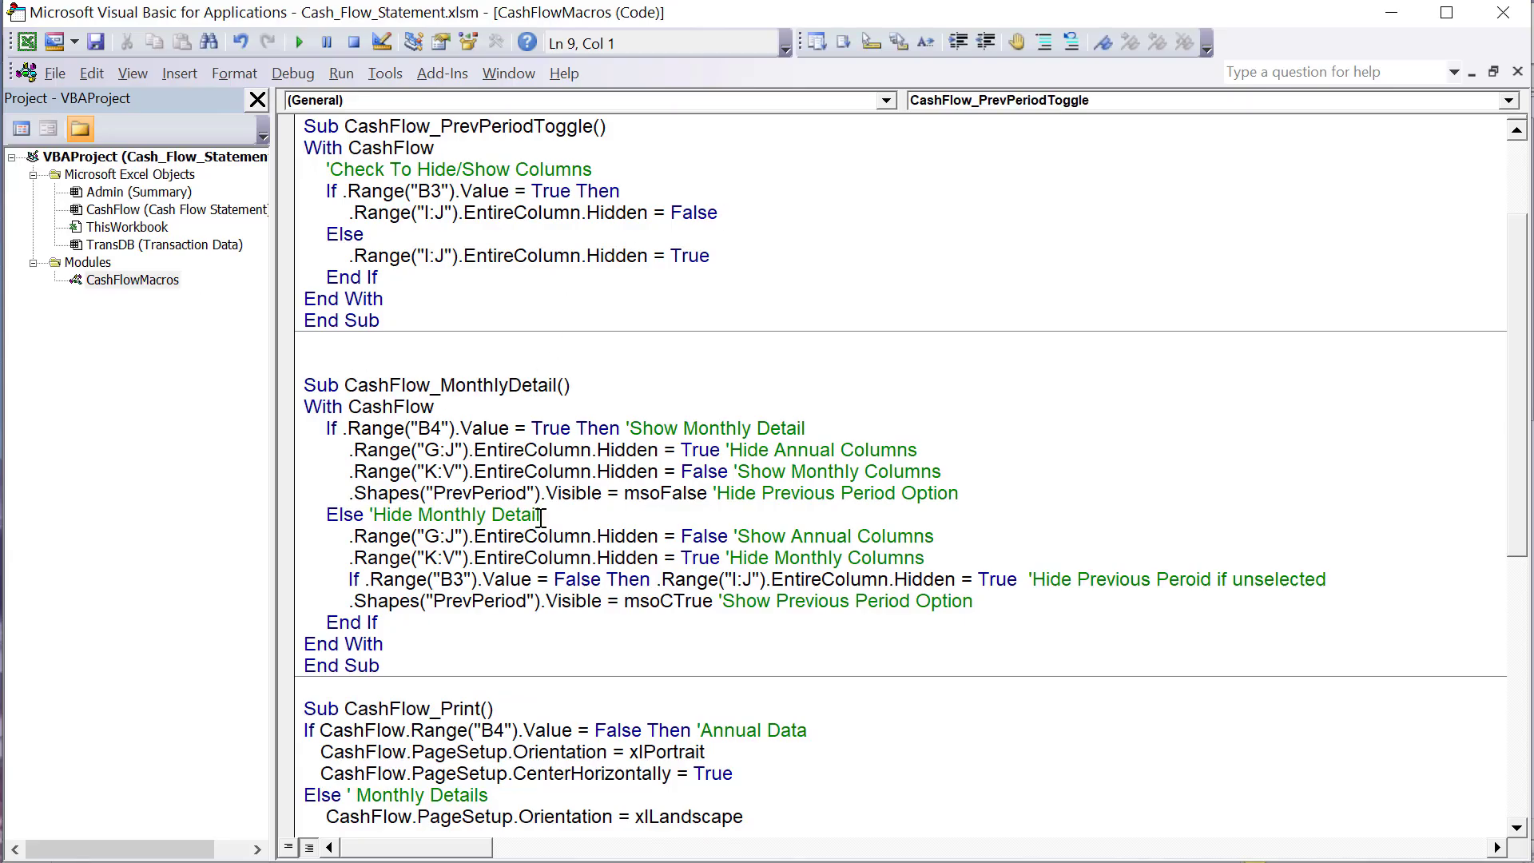
# - Examine the CashFlow_Refresh name and the name and With CashFlow line of the CashFlow_PrevPeriodToggle macro
pyautogui.scroll(3, 536, 519)
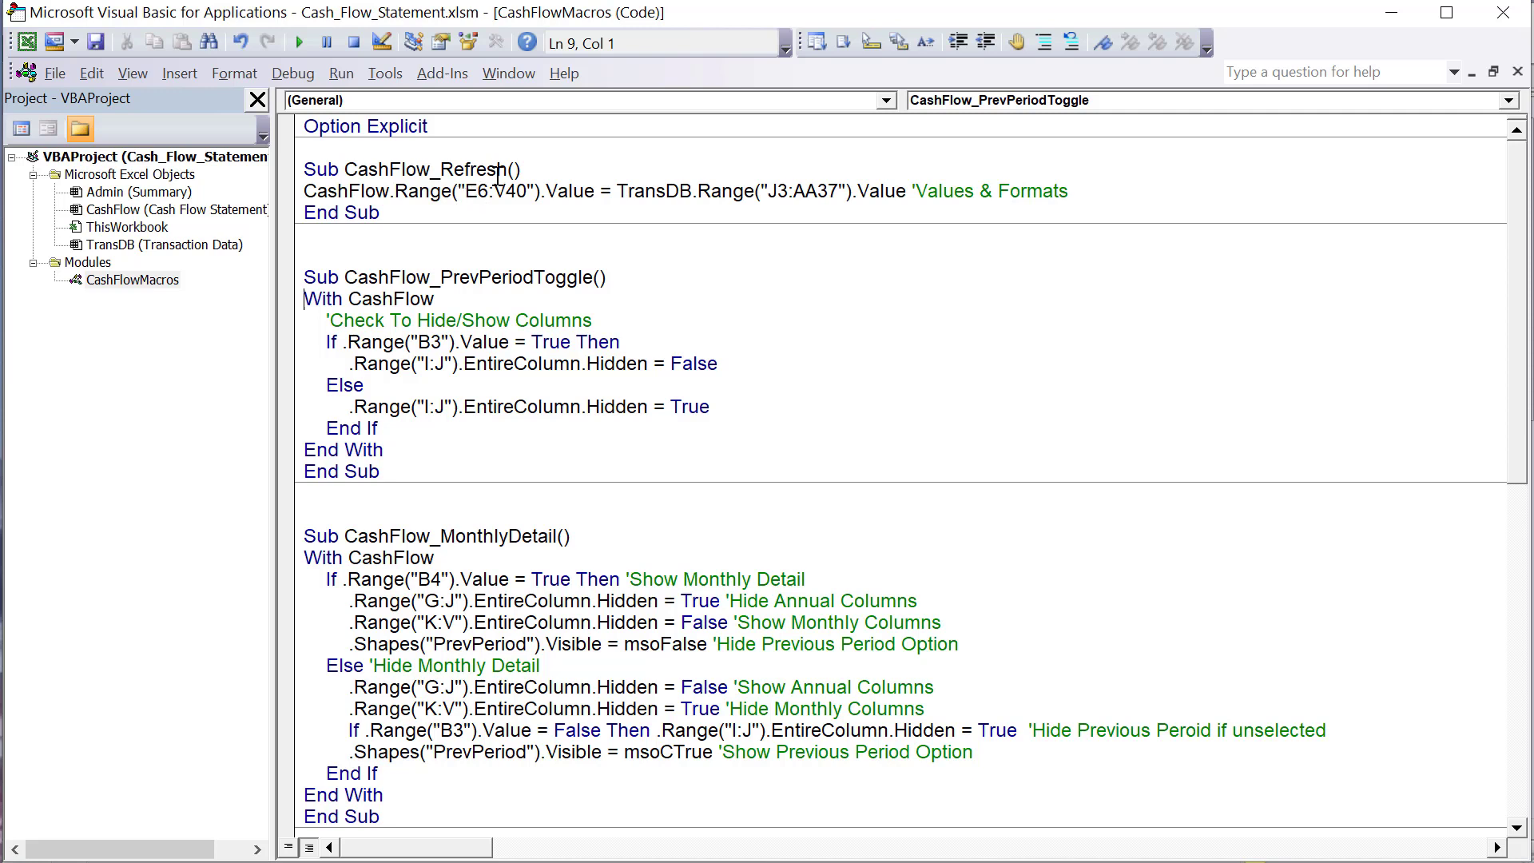
pyautogui.moveTo(496, 169); pyautogui.dragTo(389, 170)
pyautogui.moveTo(591, 277); pyautogui.dragTo(354, 276)
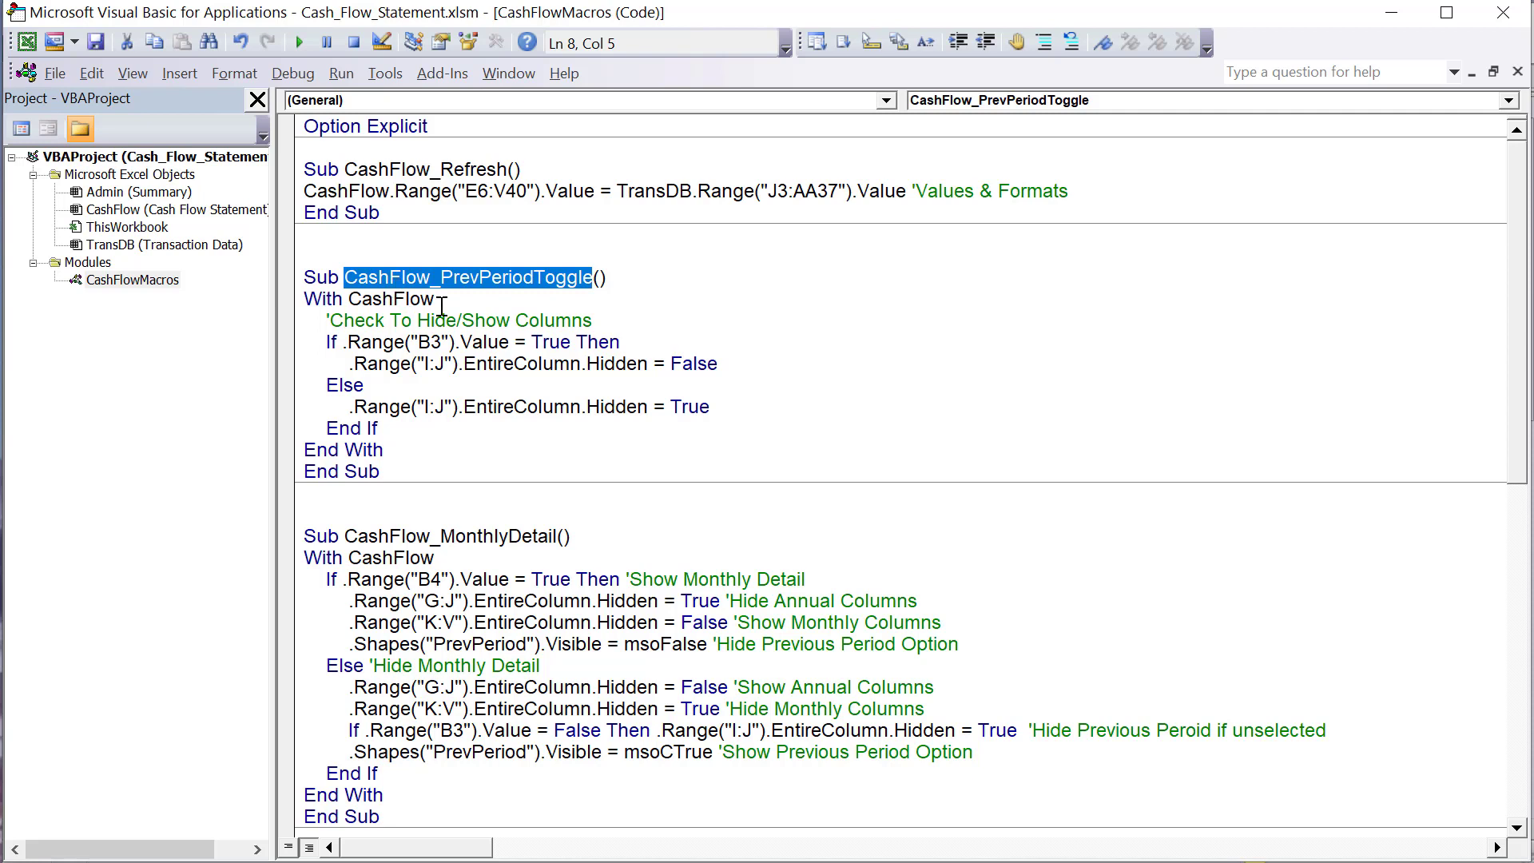
pyautogui.moveTo(475, 298); pyautogui.dragTo(352, 298)
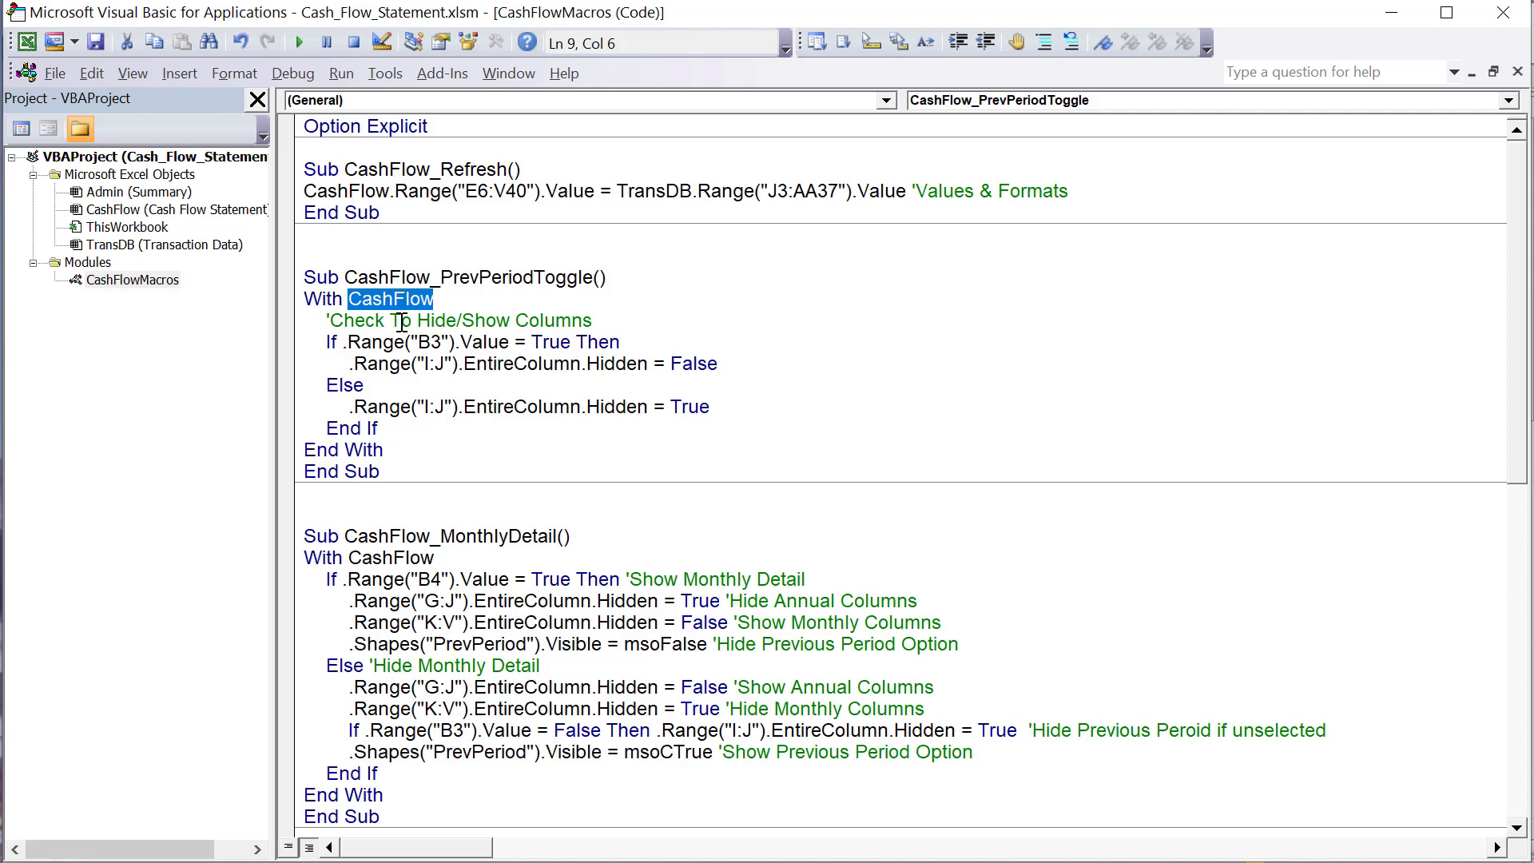
# - Add the comments 'Show Previous Period and 'Hide Previous Period to the If and Else lines of CashFlow_PrevPeriodToggle
pyautogui.click(656, 339)
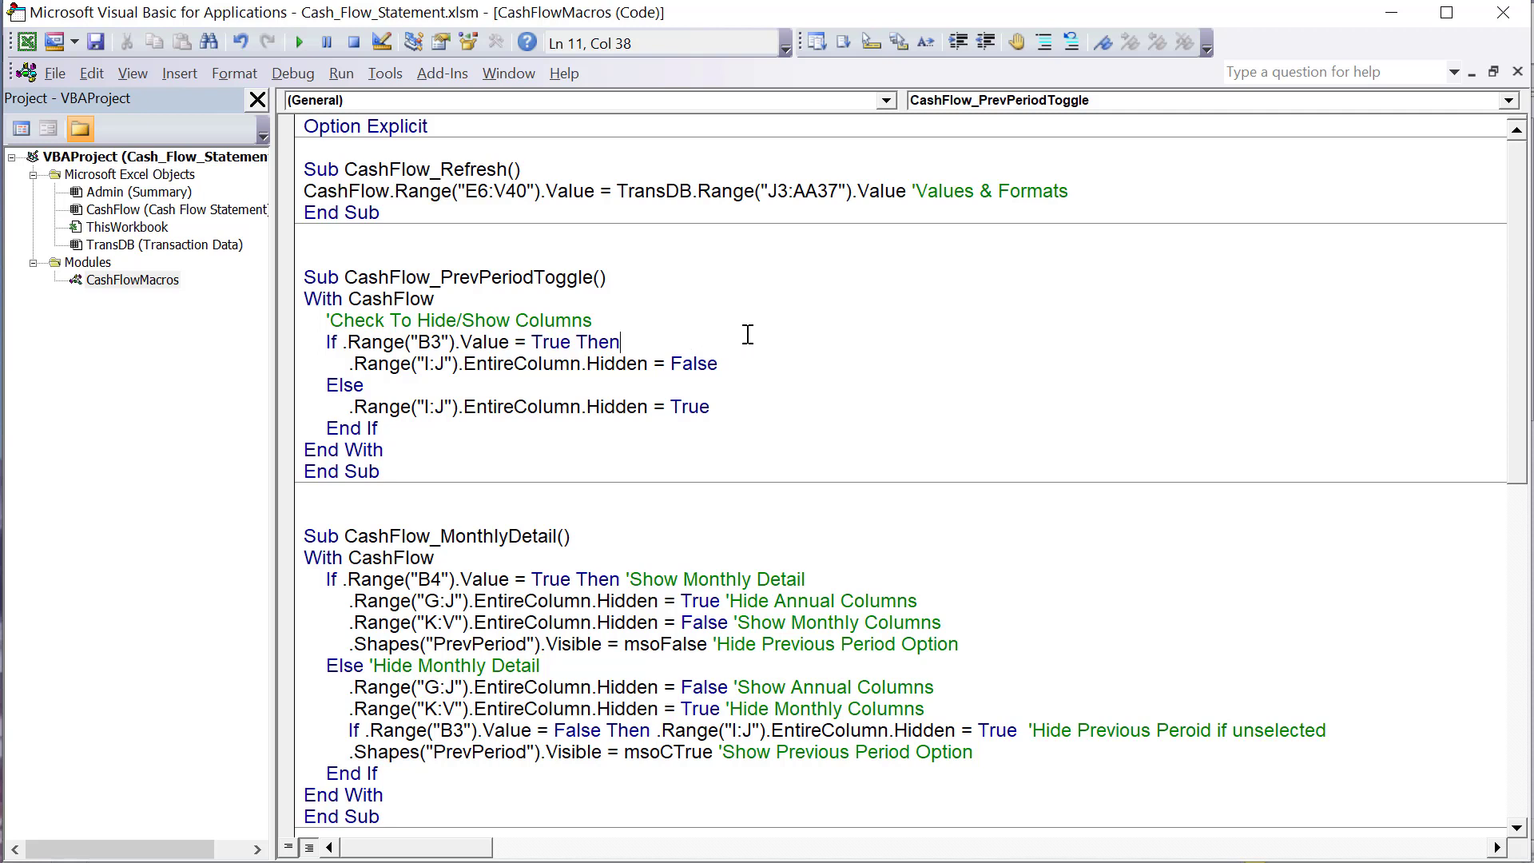
pyautogui.write("'Show Previous Per")
pyautogui.press('BackSpace')
pyautogui.press('BackSpace')
pyautogui.write('revious Period')
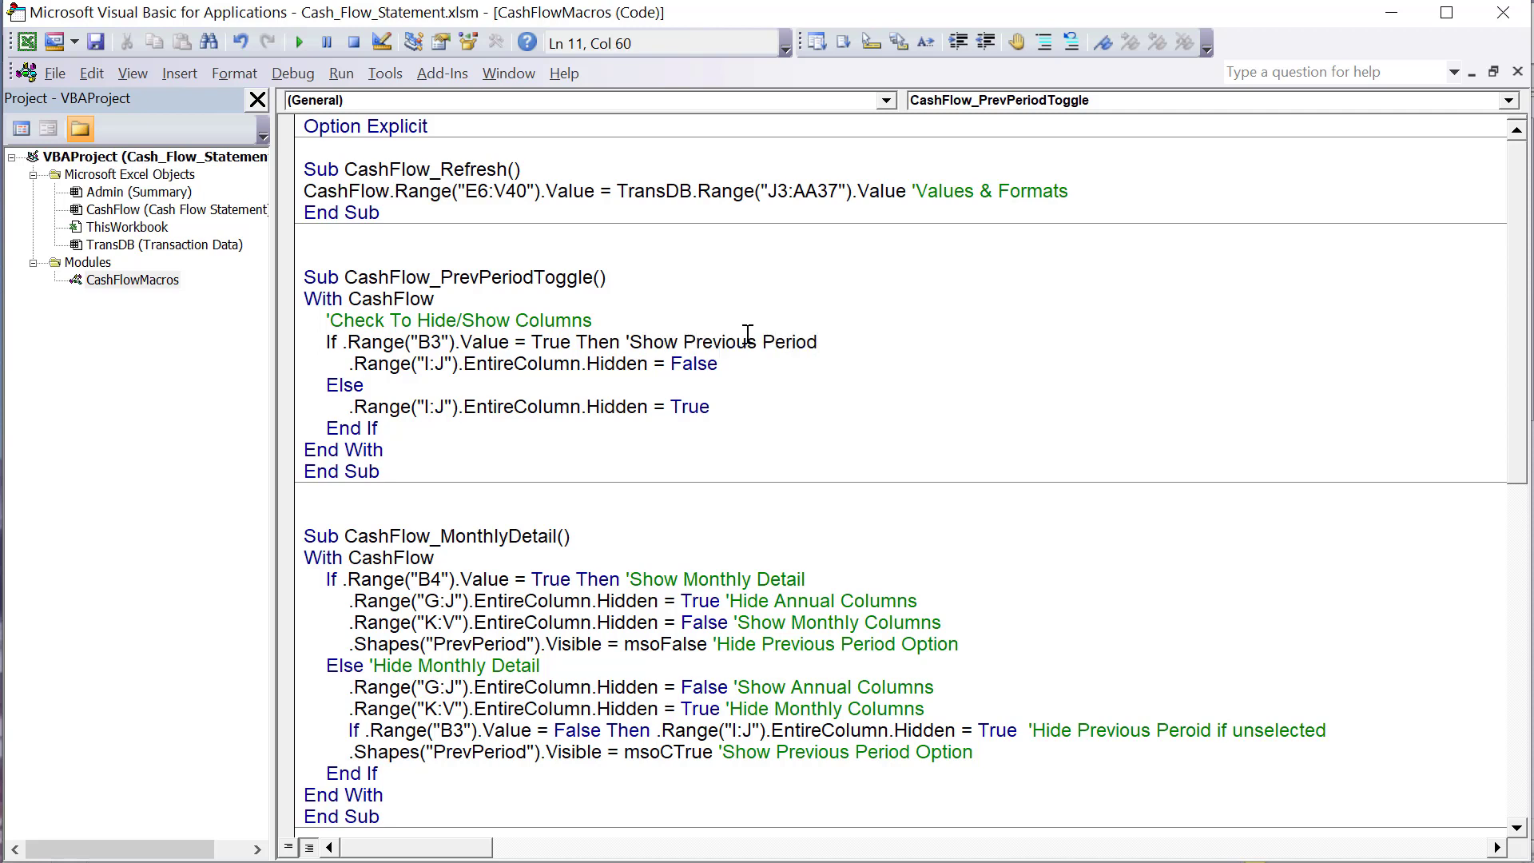
pyautogui.press('Down')
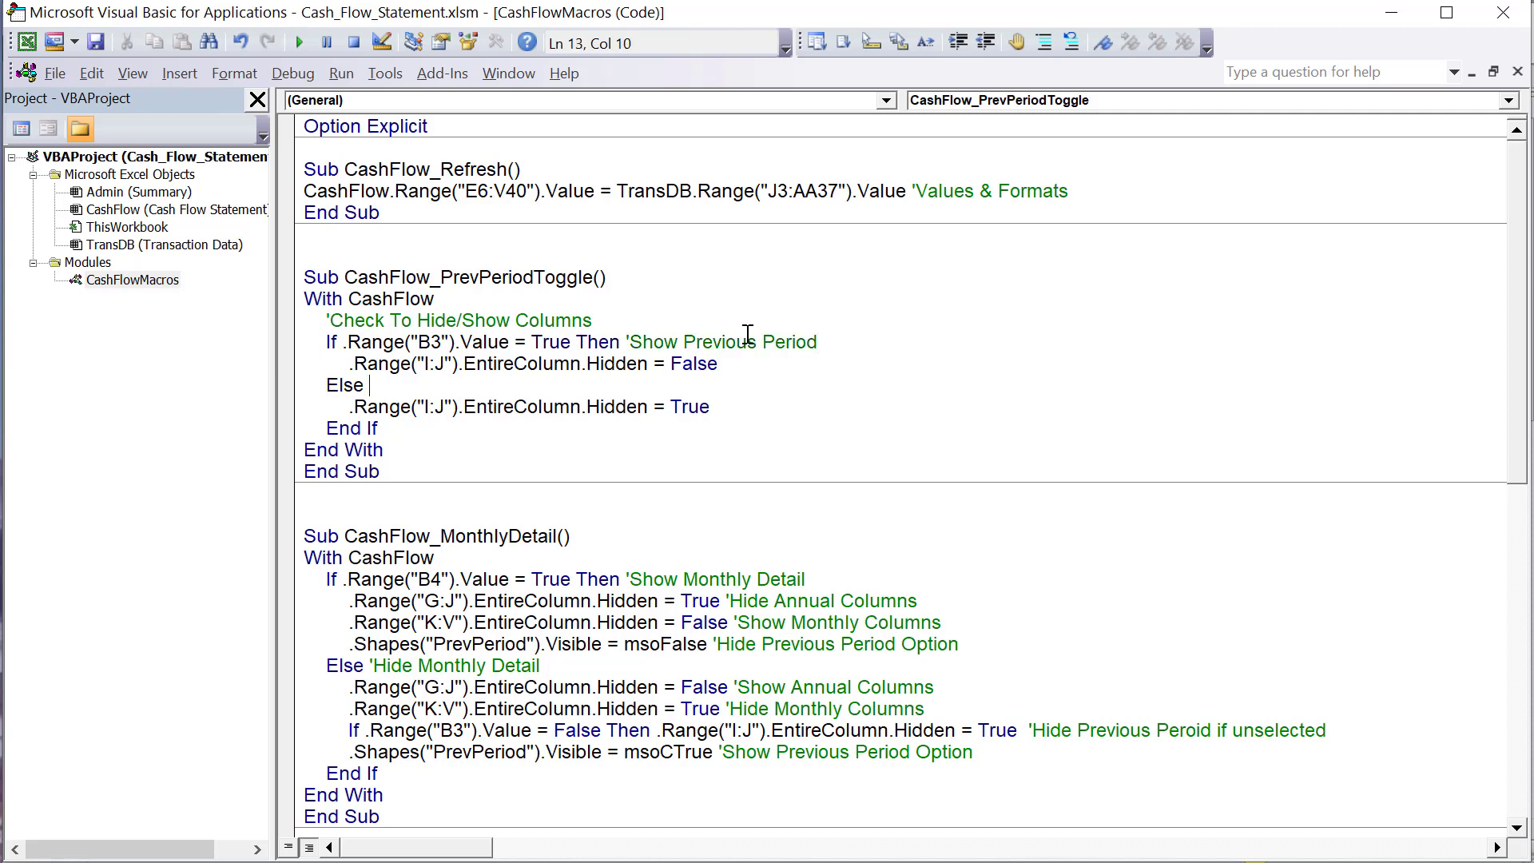
pyautogui.write("'Hide Previous Period")
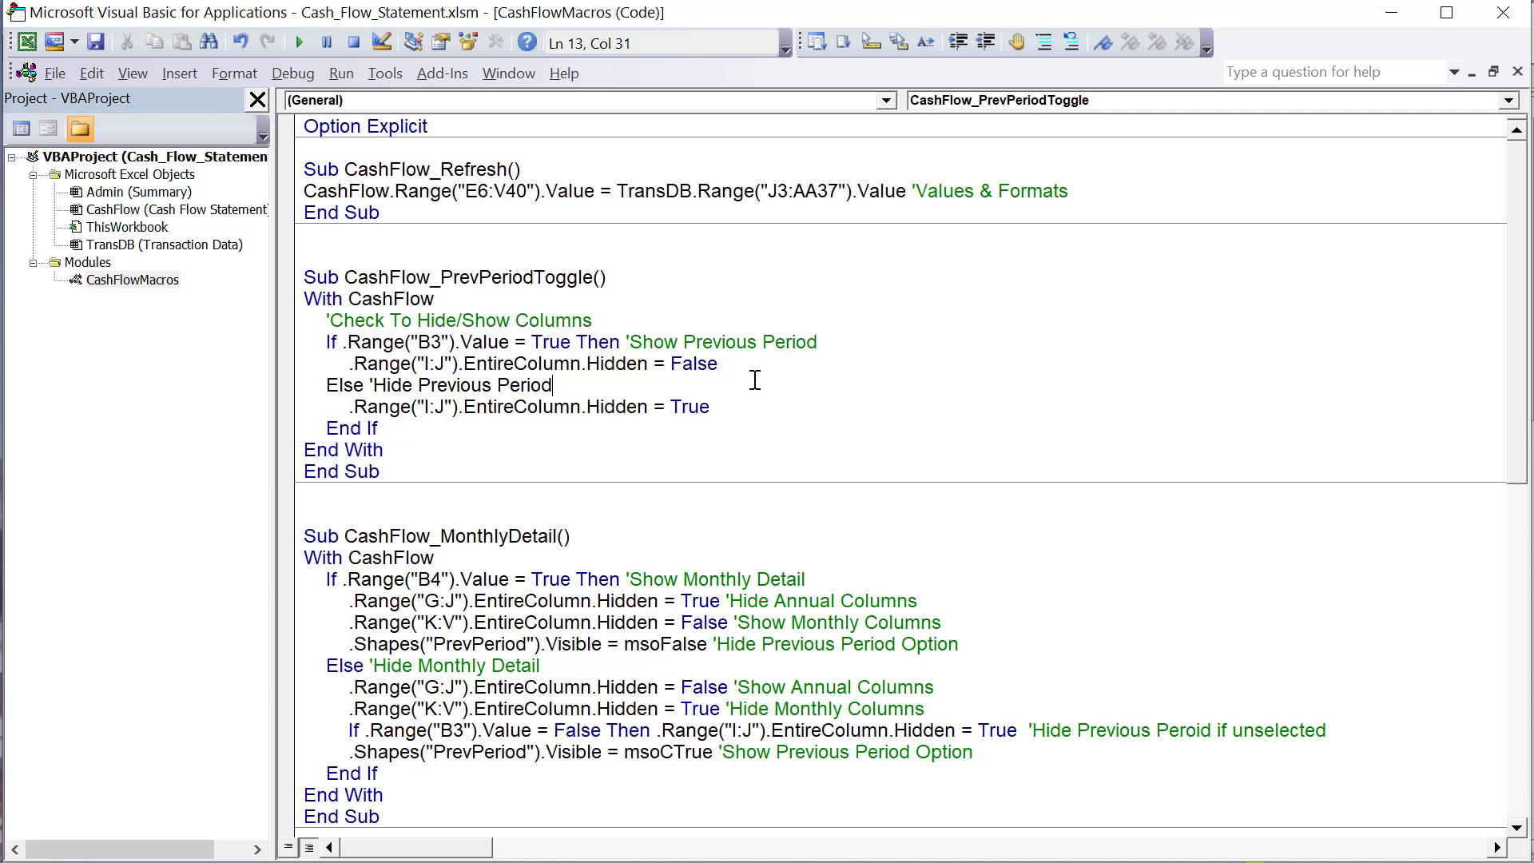
# - Examine how the If and Else branches of CashFlow_PrevPeriodToggle set the Hidden property of columns I:J
pyautogui.click(757, 363)
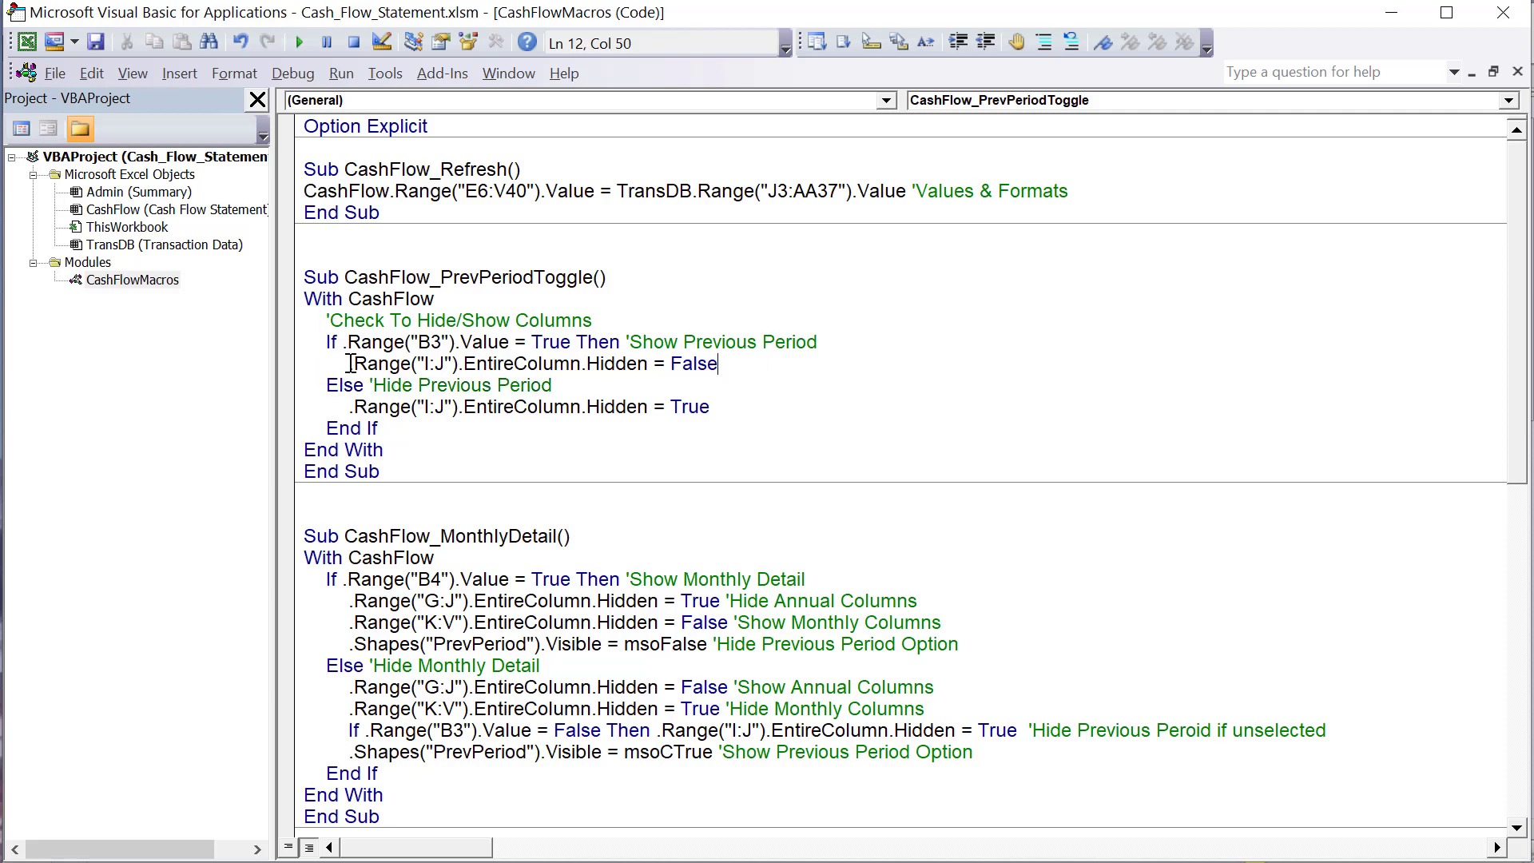
pyautogui.doubleClick(643, 363)
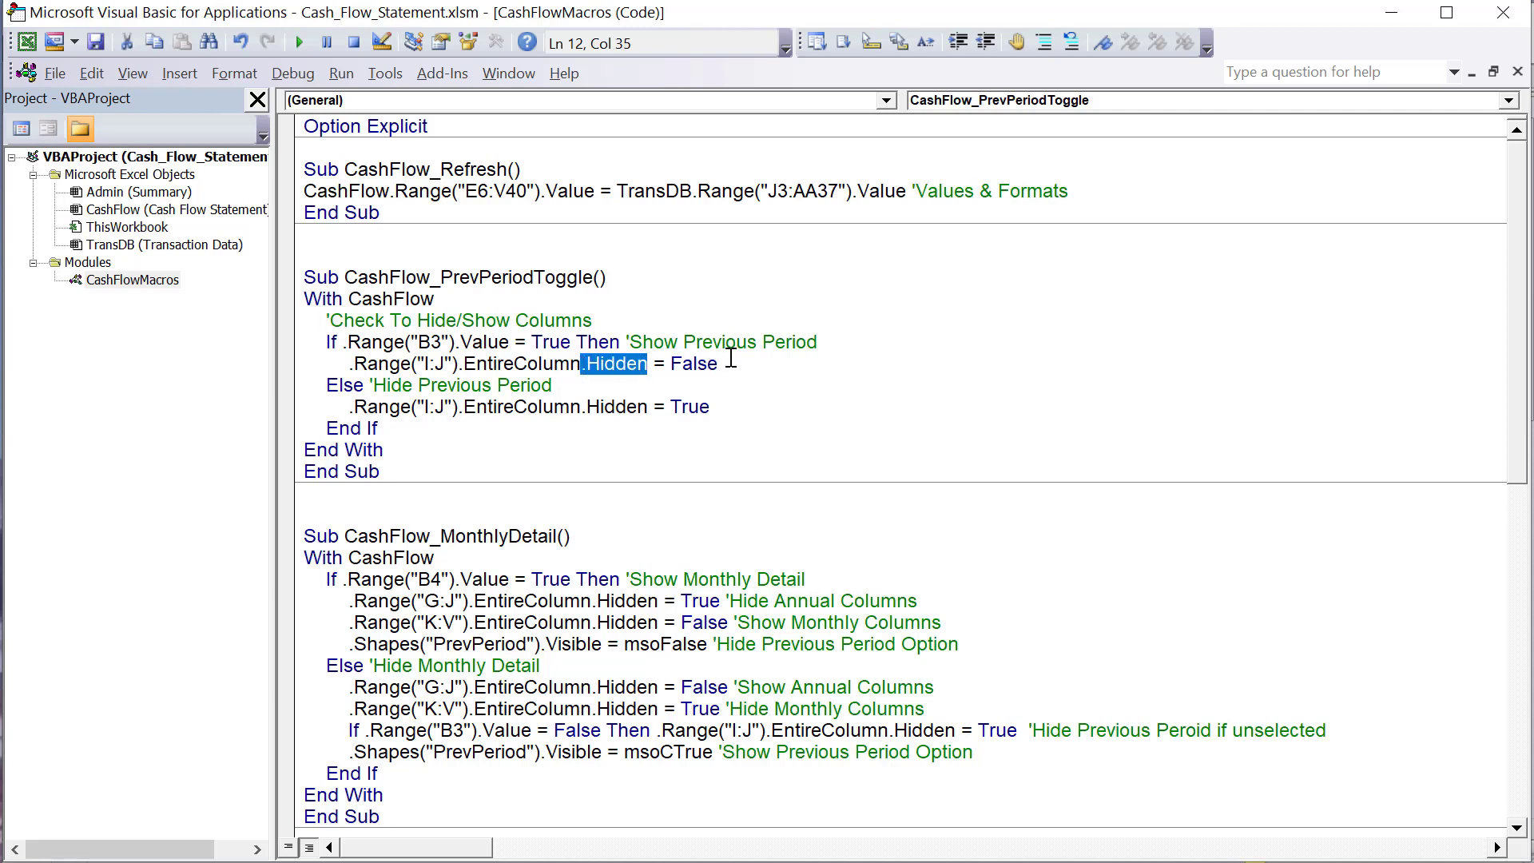
pyautogui.moveTo(723, 363); pyautogui.dragTo(665, 364)
pyautogui.moveTo(457, 363); pyautogui.dragTo(636, 368)
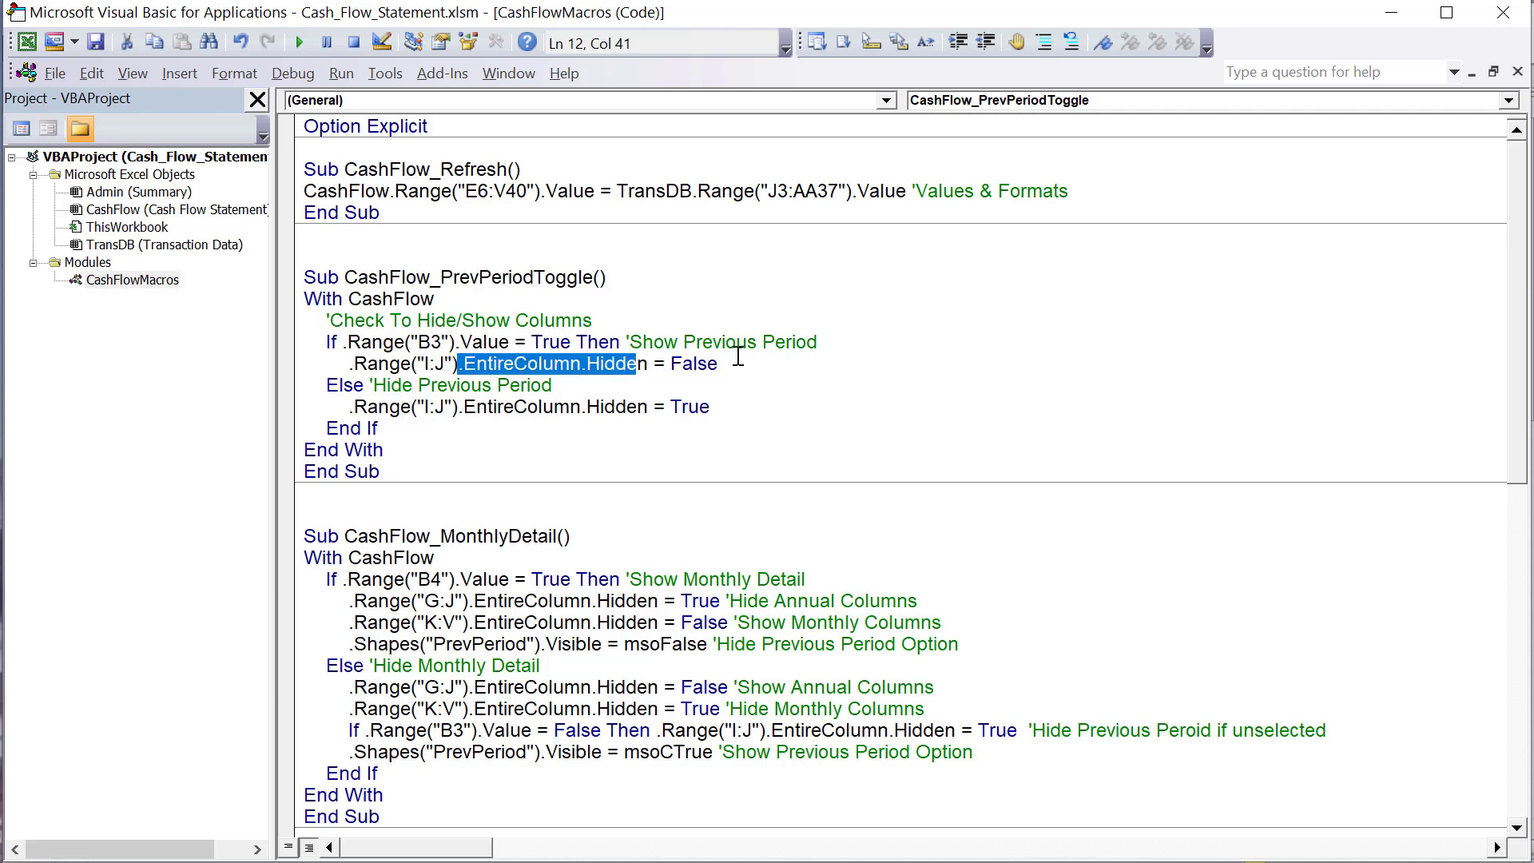
pyautogui.moveTo(735, 364); pyautogui.dragTo(344, 365)
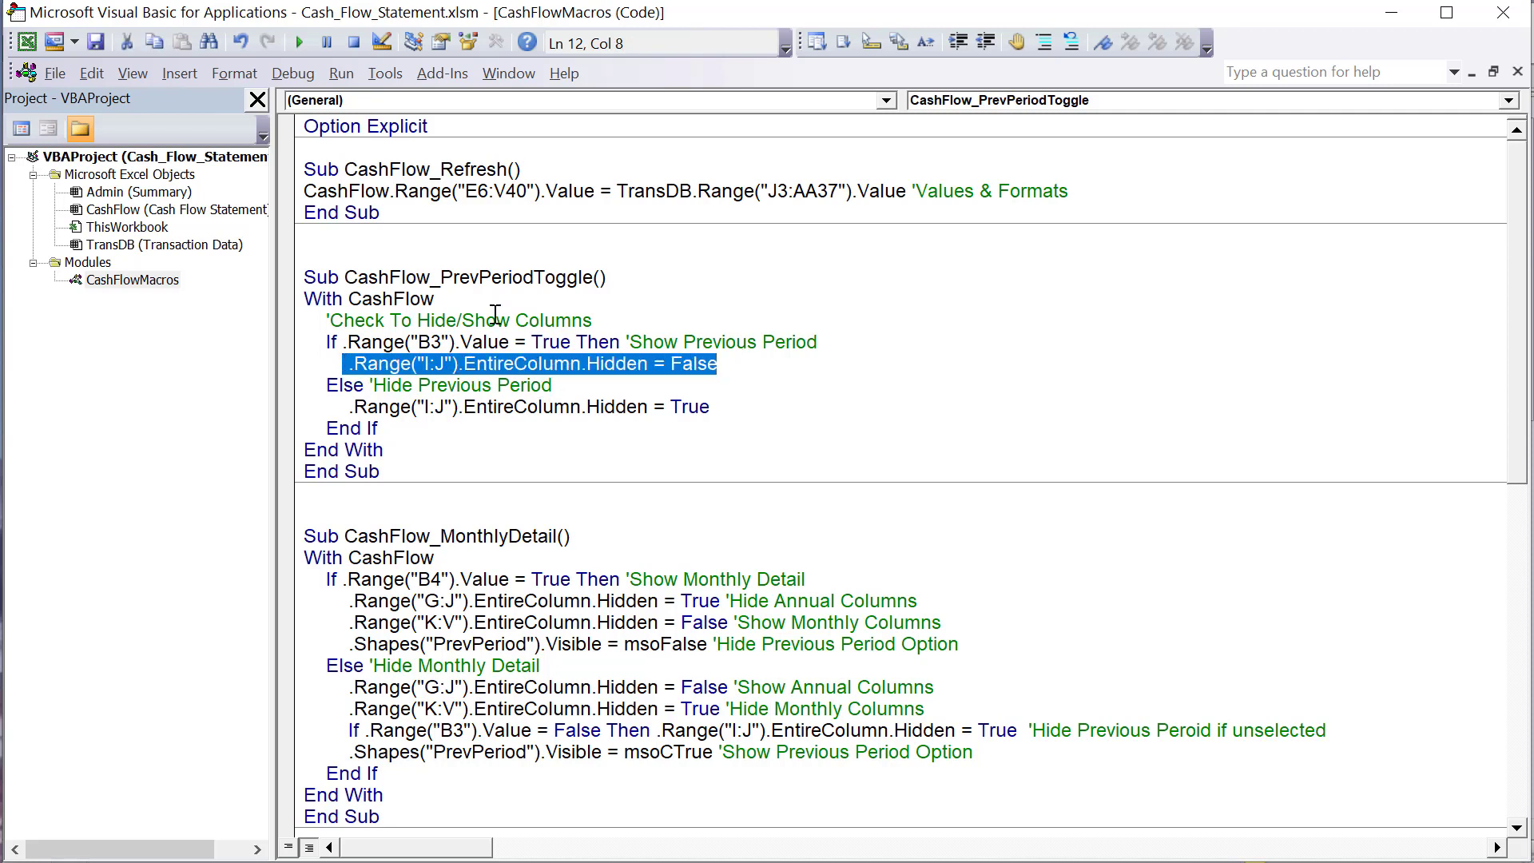
pyautogui.click(601, 382)
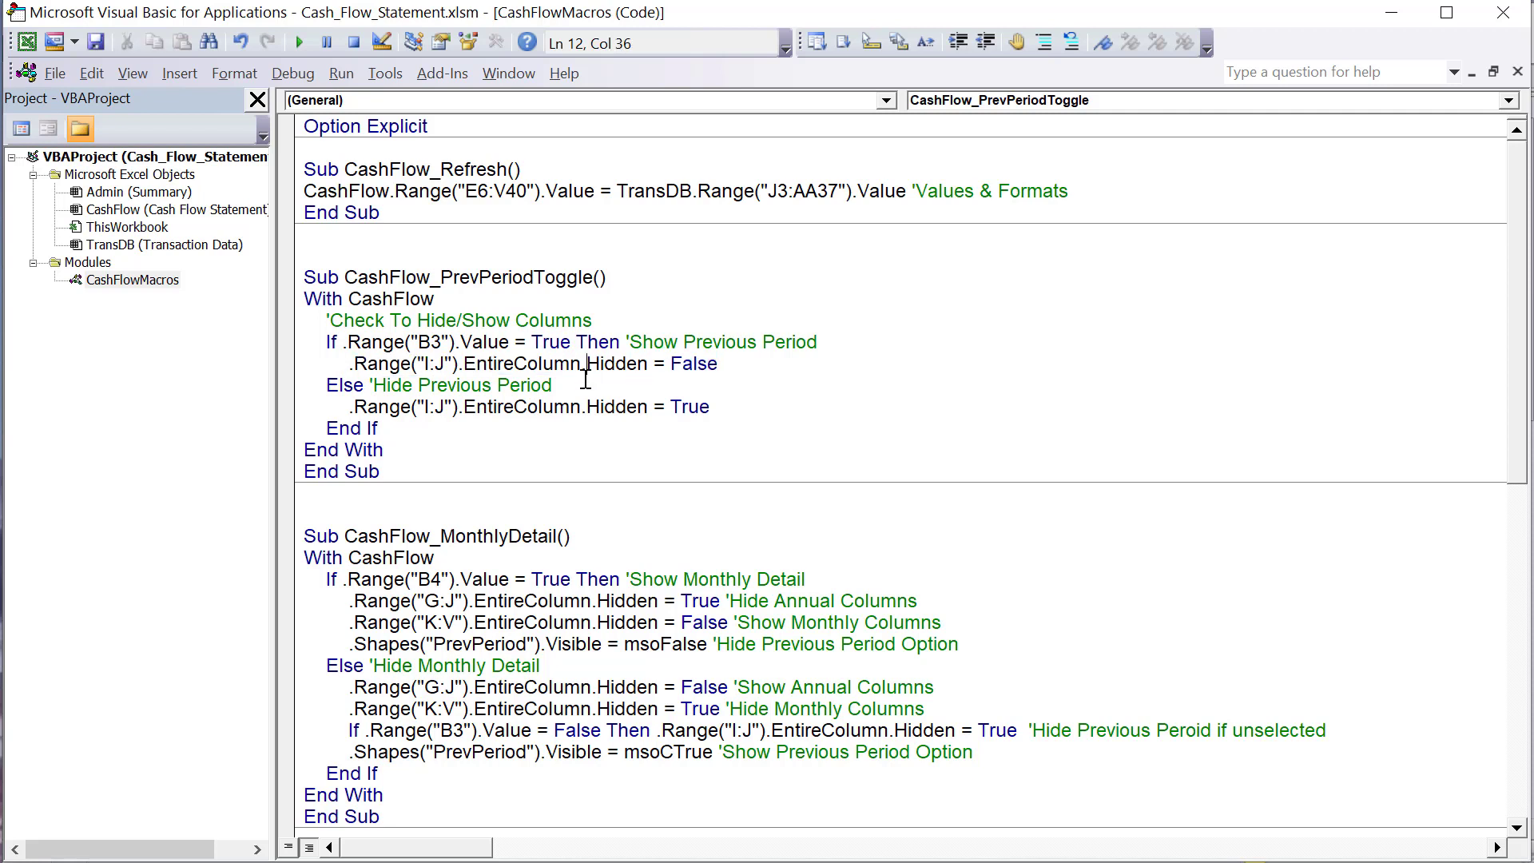
pyautogui.moveTo(554, 383); pyautogui.dragTo(319, 385)
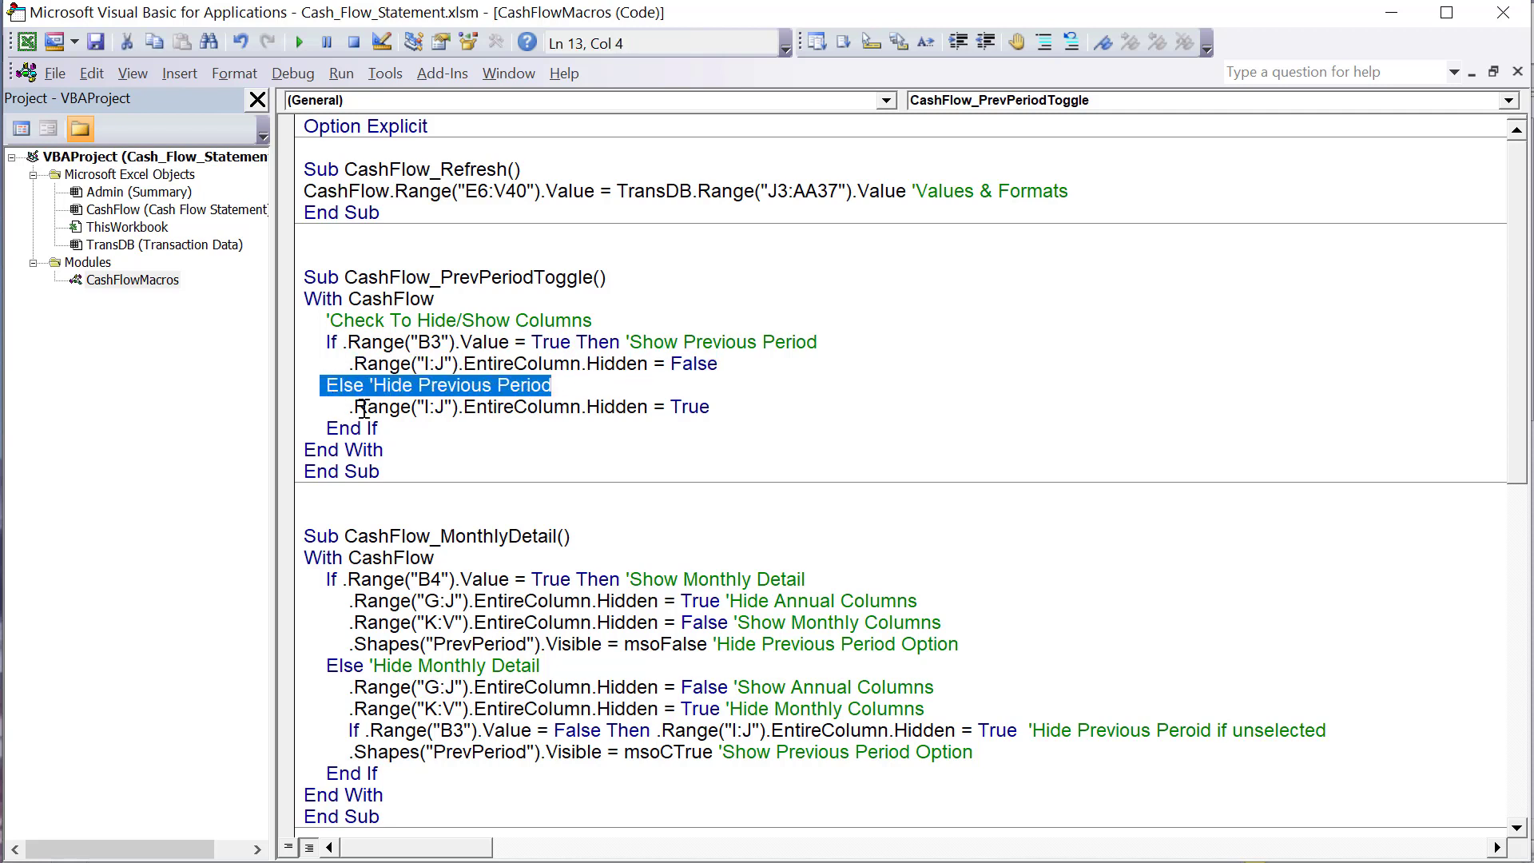
pyautogui.click(500, 407)
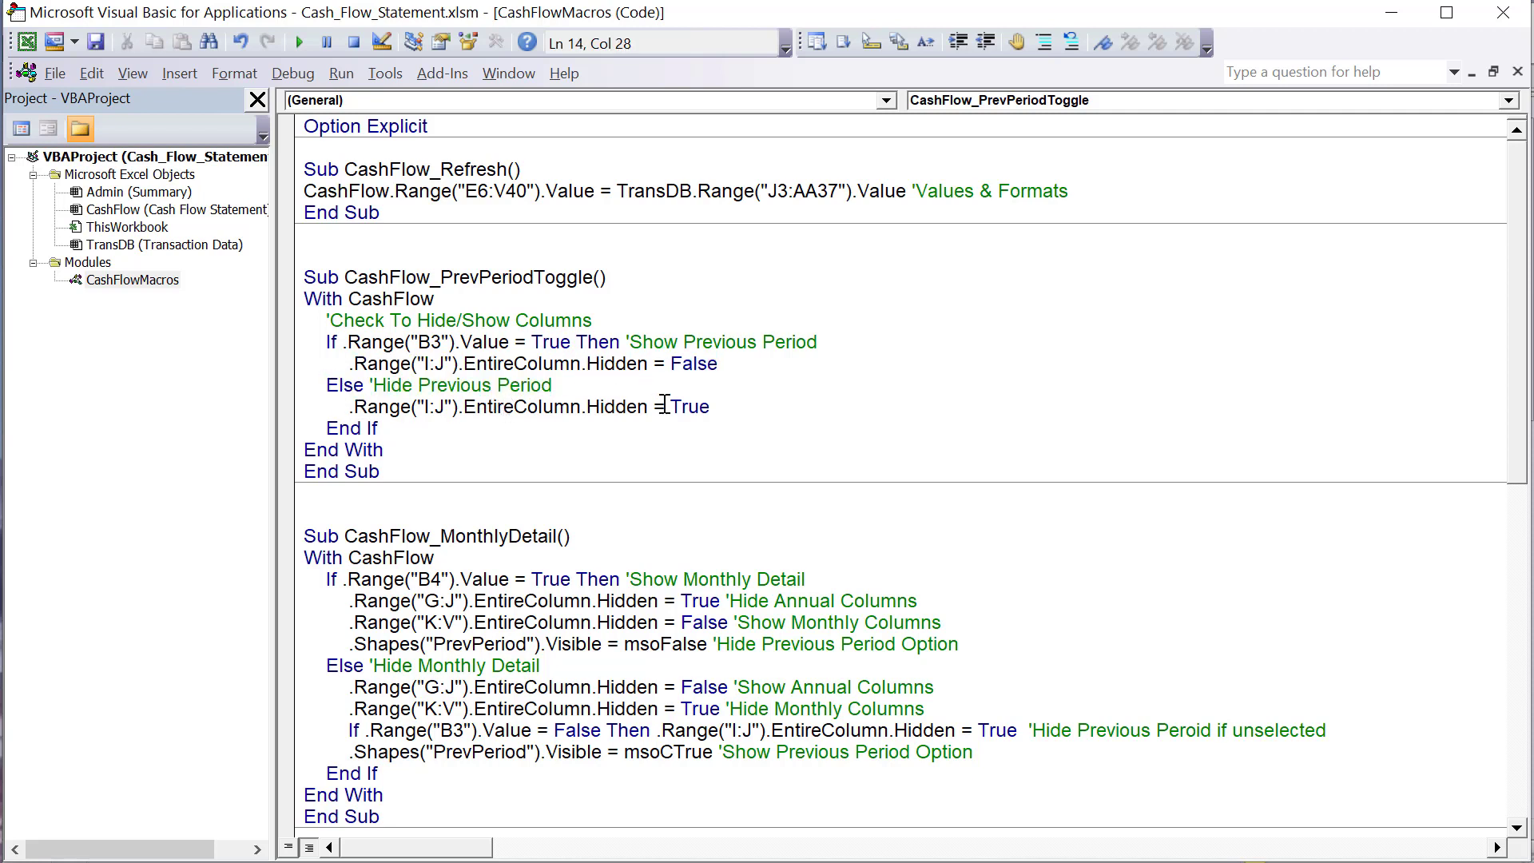
pyautogui.moveTo(487, 407); pyautogui.dragTo(597, 408)
pyautogui.click(748, 399)
# - Return to the Cash Flow Statement sheet and toggle the Previous Period option repeatedly, leaving it on
pyautogui.hotkey('alt', 'F11')
pyautogui.press('Escape')
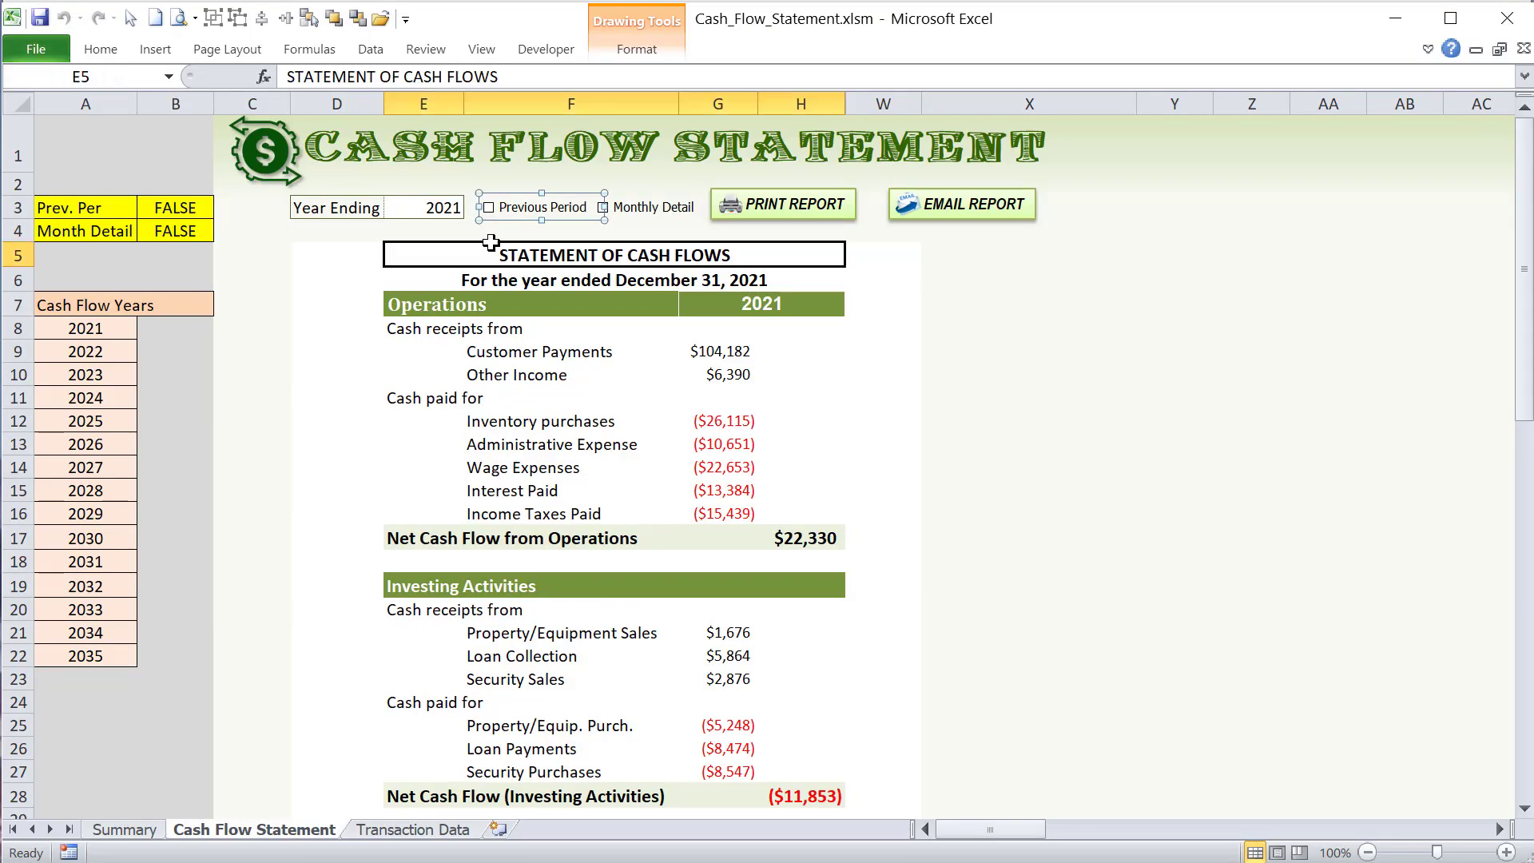
pyautogui.click(500, 223)
pyautogui.click(500, 223)
pyautogui.click(500, 224)
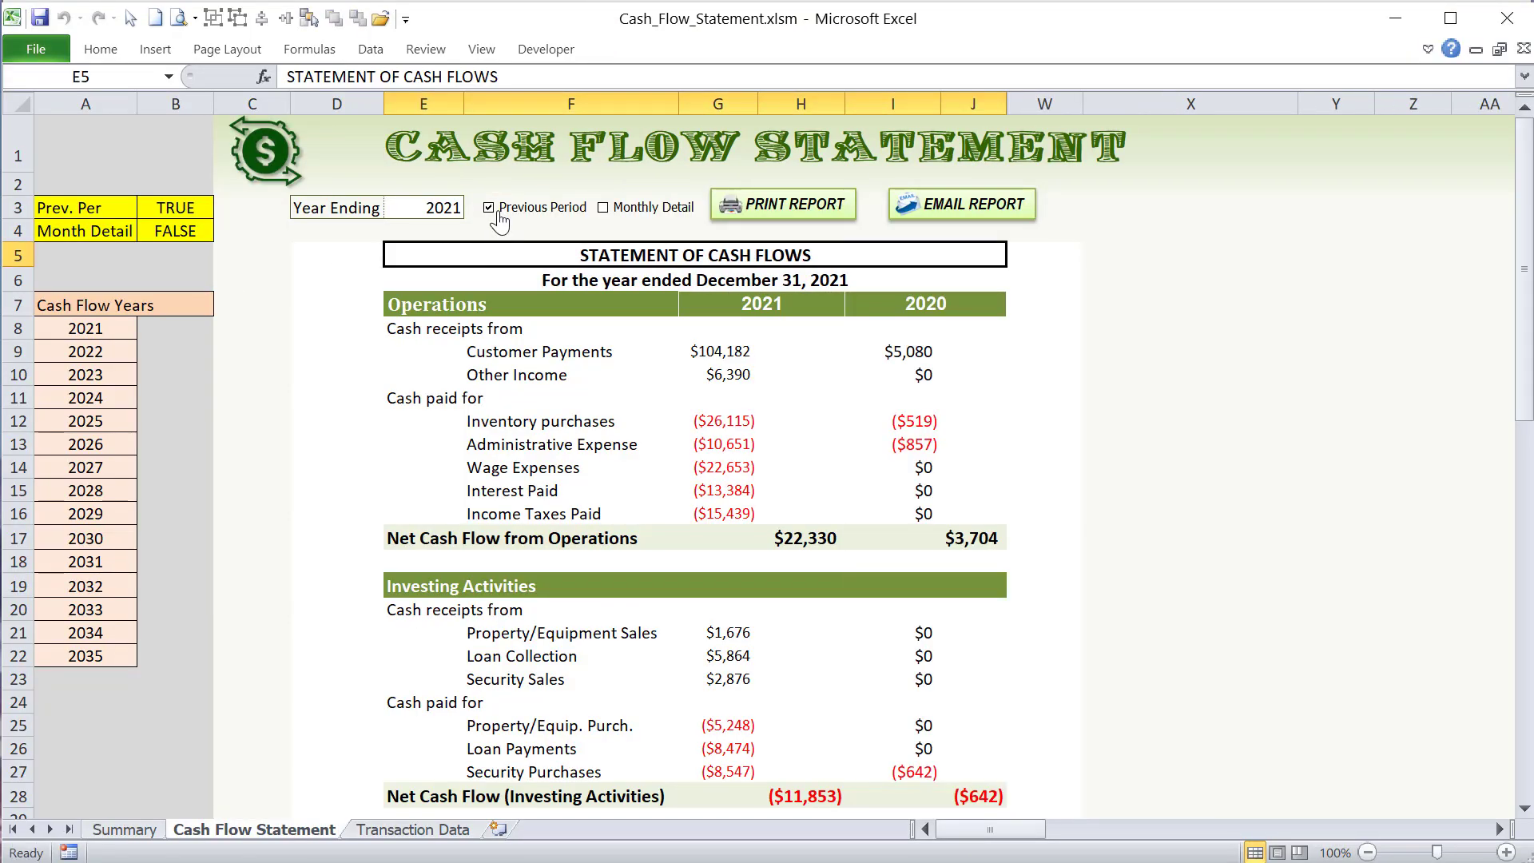
pyautogui.click(500, 224)
pyautogui.click(500, 224)
pyautogui.click(501, 224)
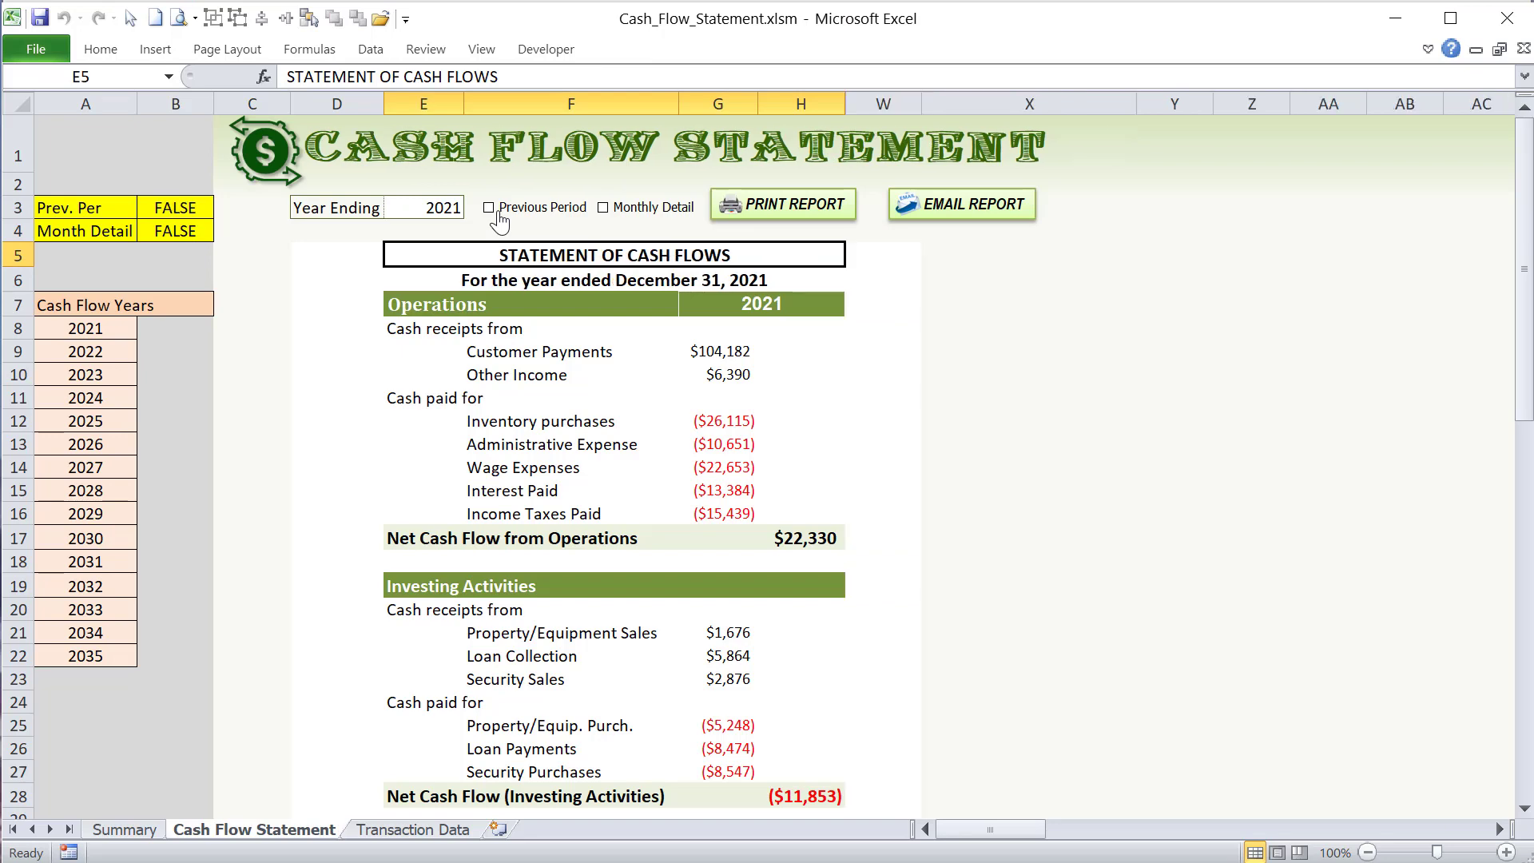
pyautogui.click(500, 223)
# - Turn on the Monthly Detail option for the 2021 report and select the monthly columns K to V
pyautogui.moveTo(1000, 827); pyautogui.dragTo(1032, 828)
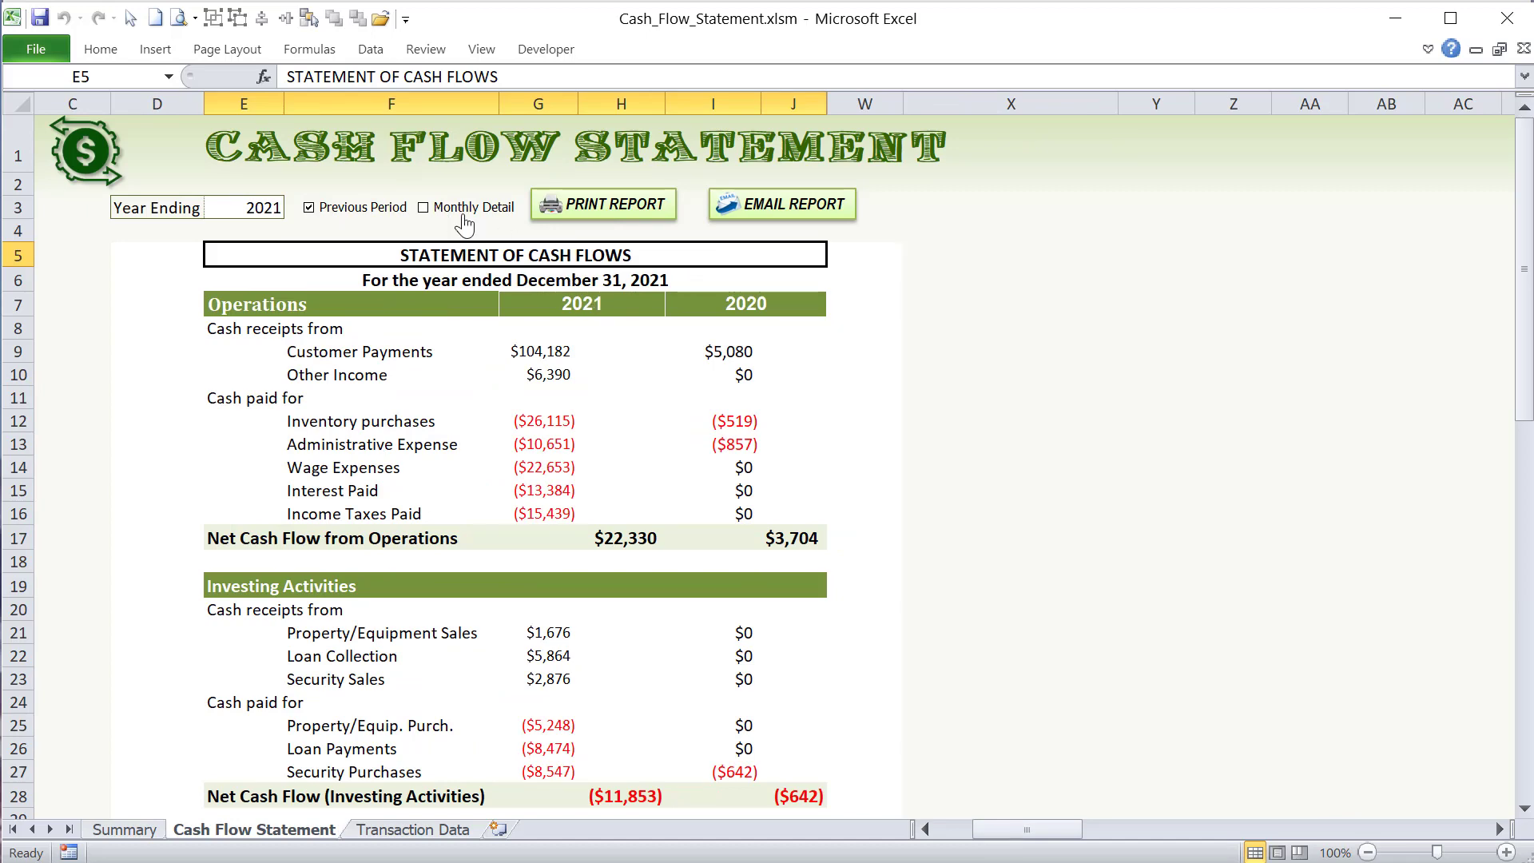
pyautogui.click(230, 209)
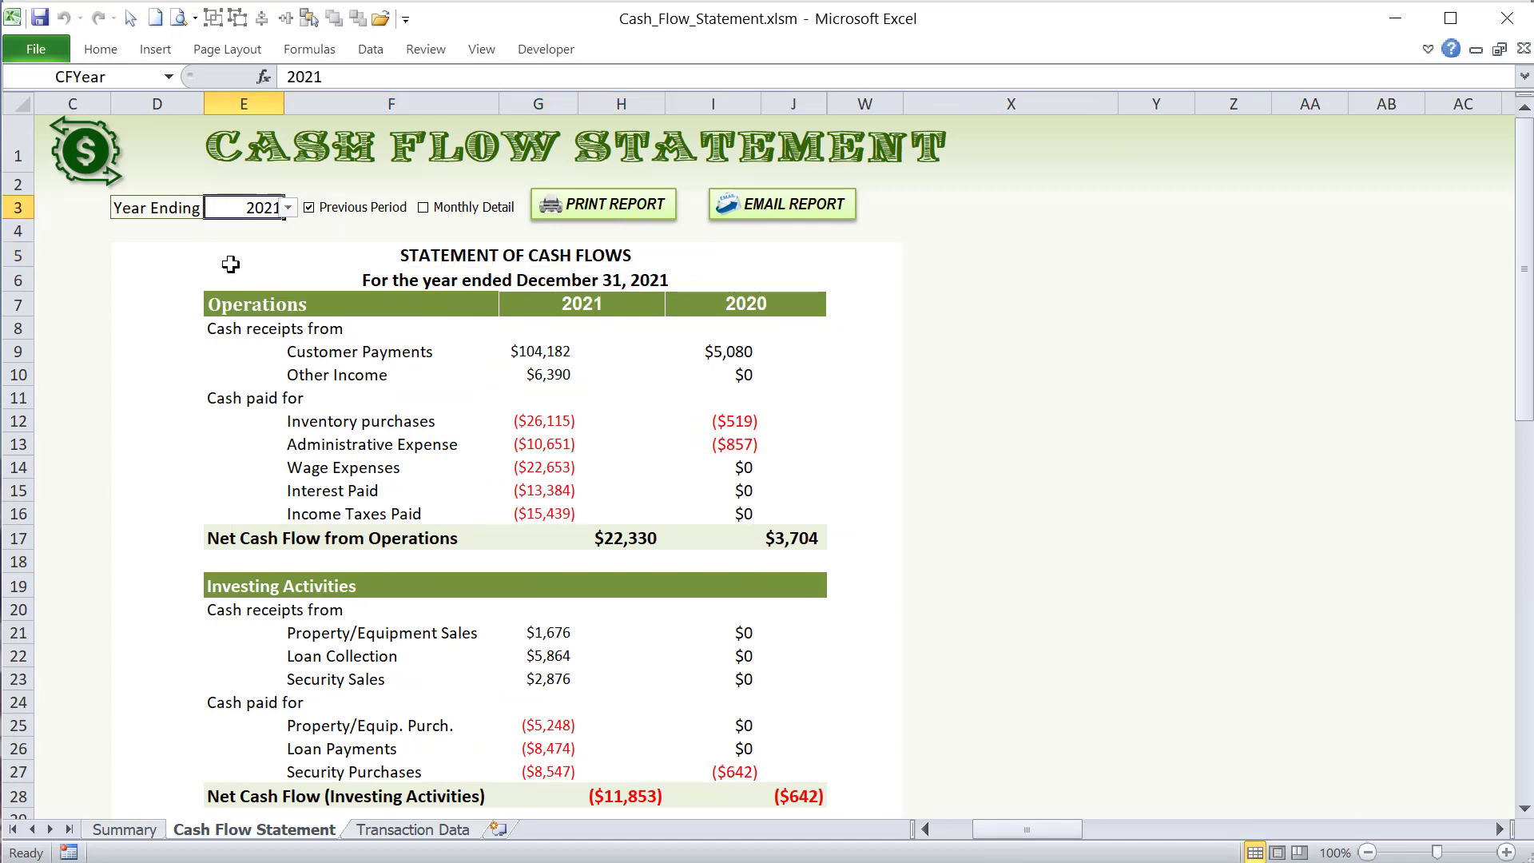
pyautogui.click(430, 209)
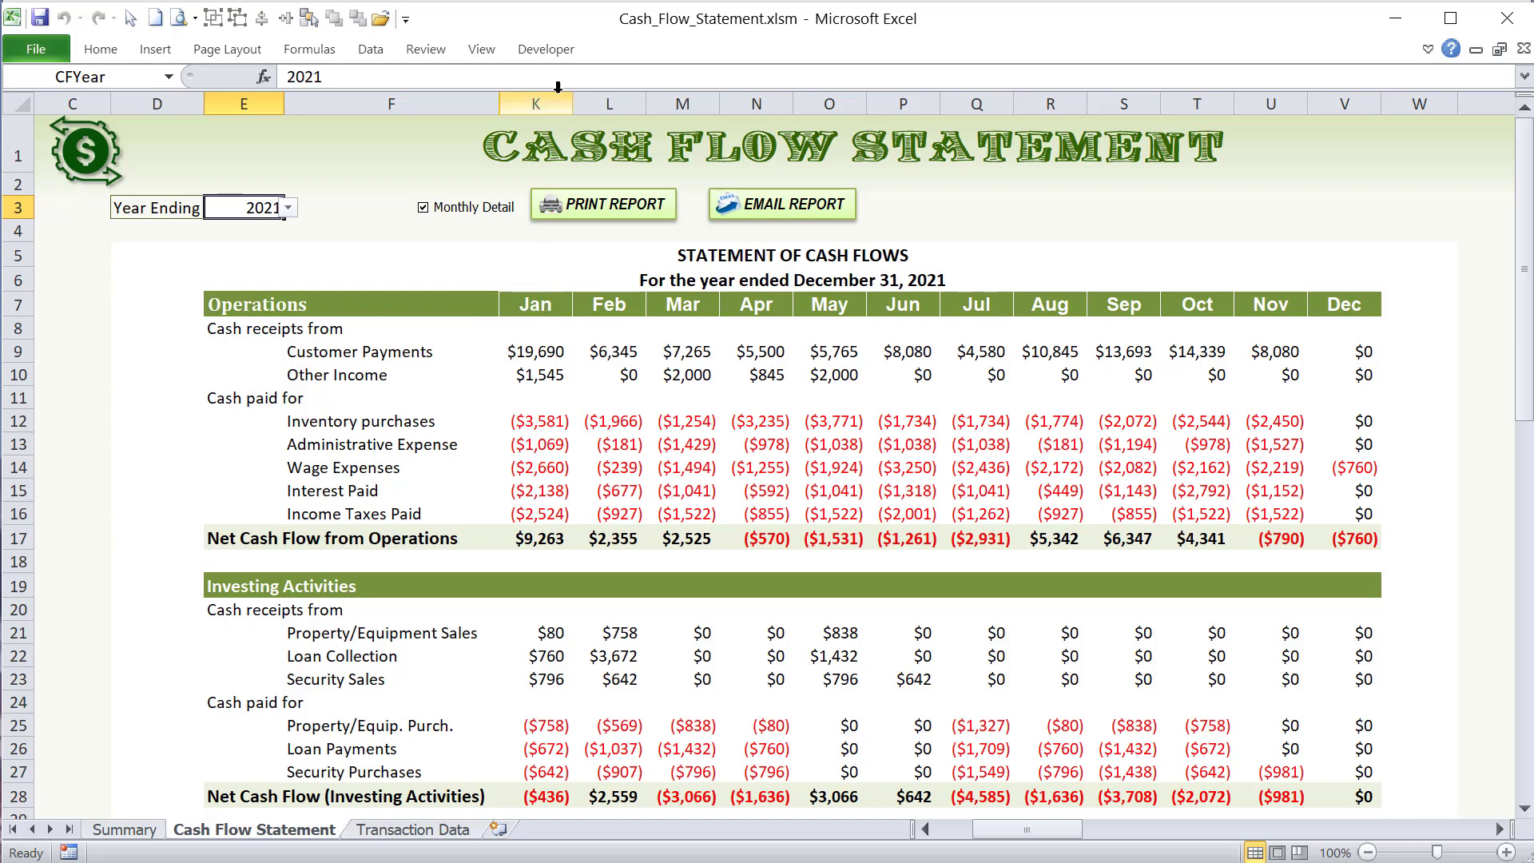
pyautogui.moveTo(540, 101); pyautogui.dragTo(1333, 99)
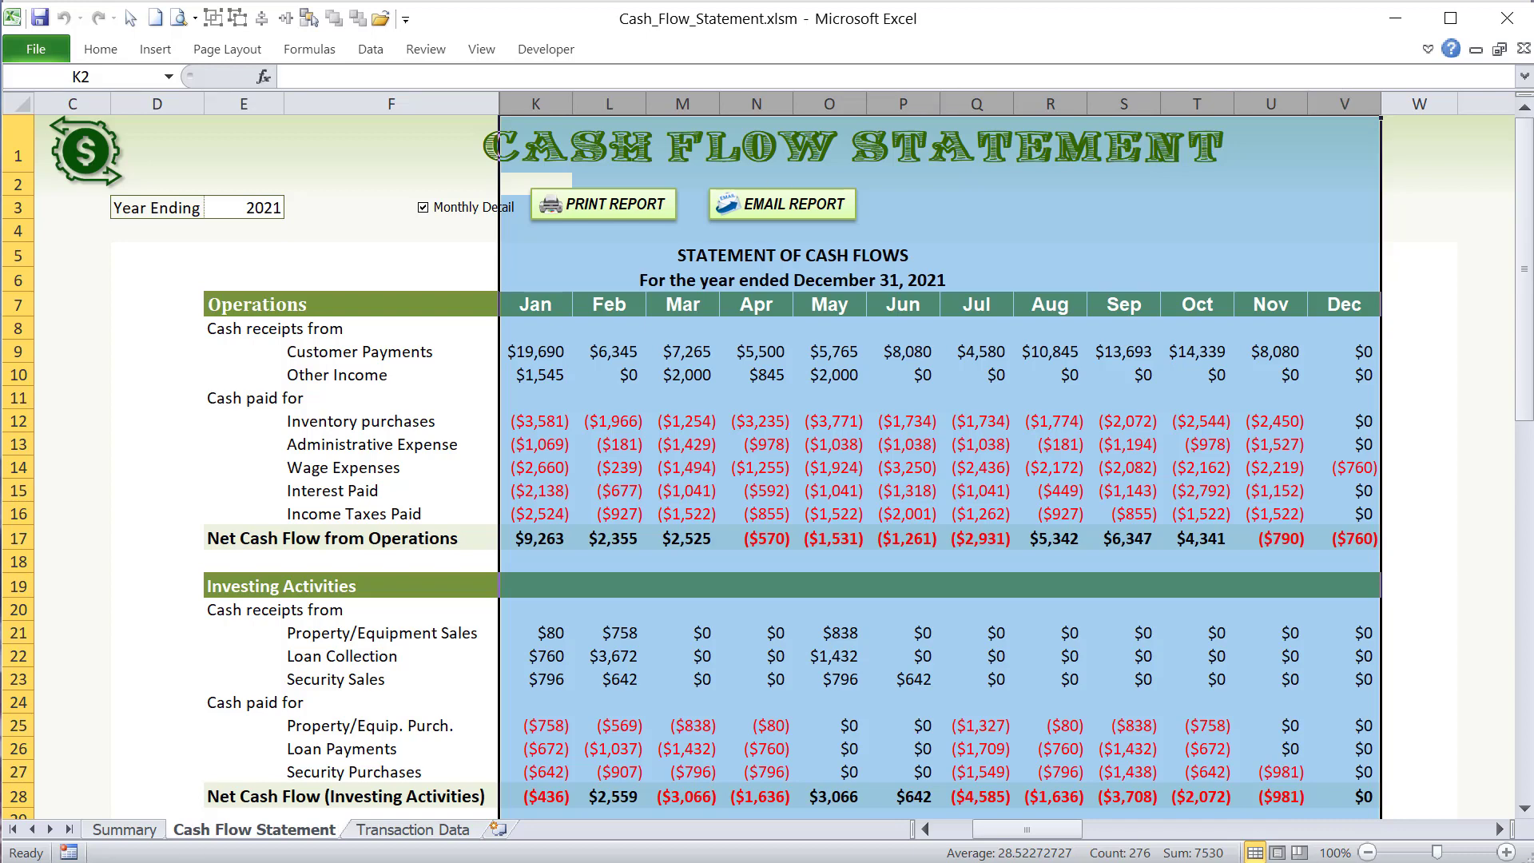
# - Locate the CashFlow_MonthlyDetail macro in the code module, highlight its name, and return to the worksheet
pyautogui.hotkey('alt', 'F11')
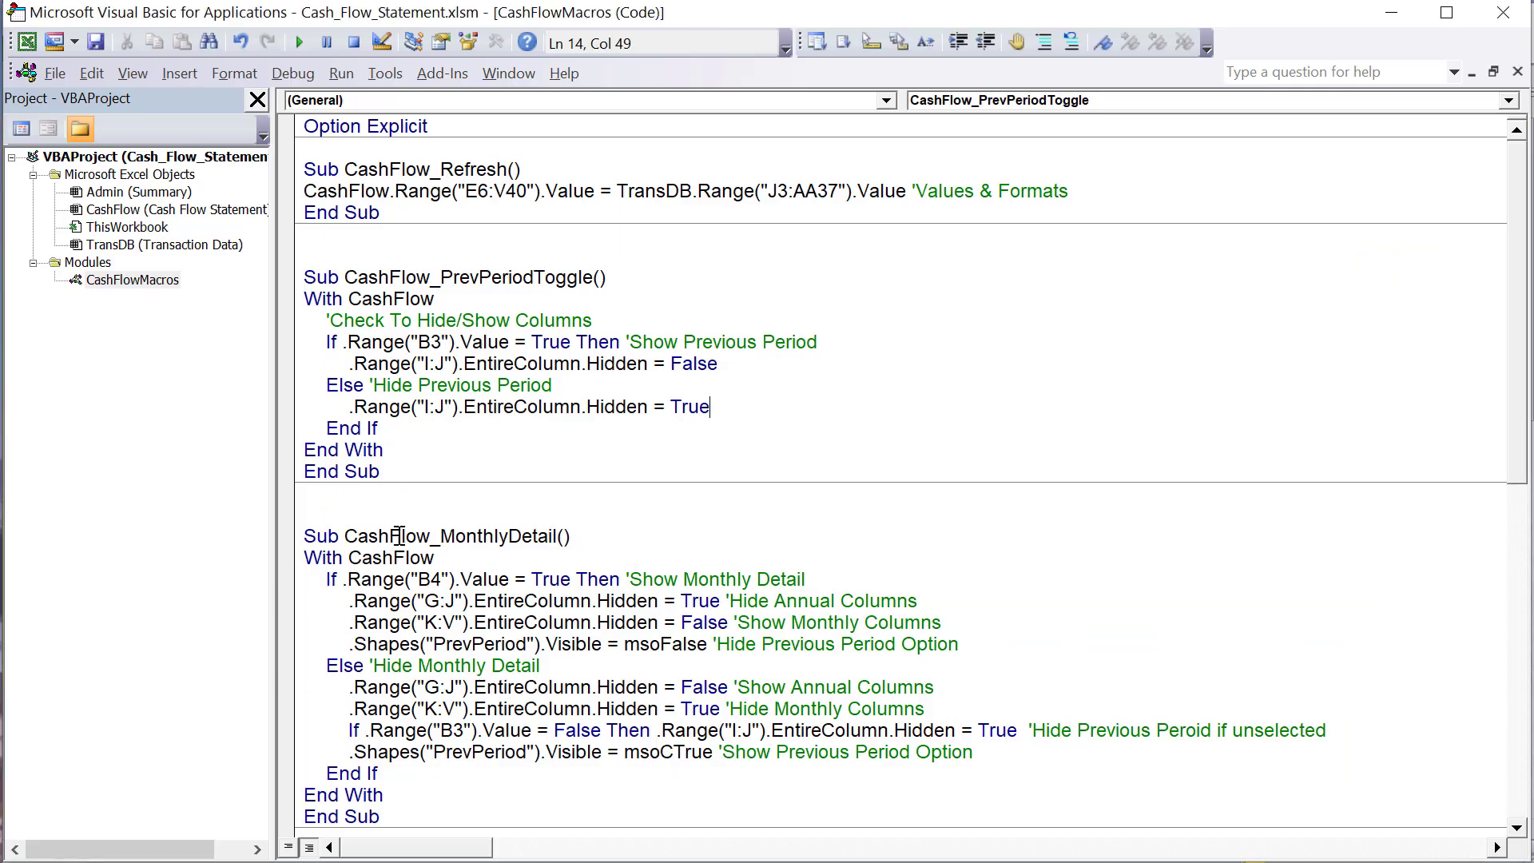
pyautogui.click(557, 536)
pyautogui.moveTo(557, 535); pyautogui.dragTo(393, 548)
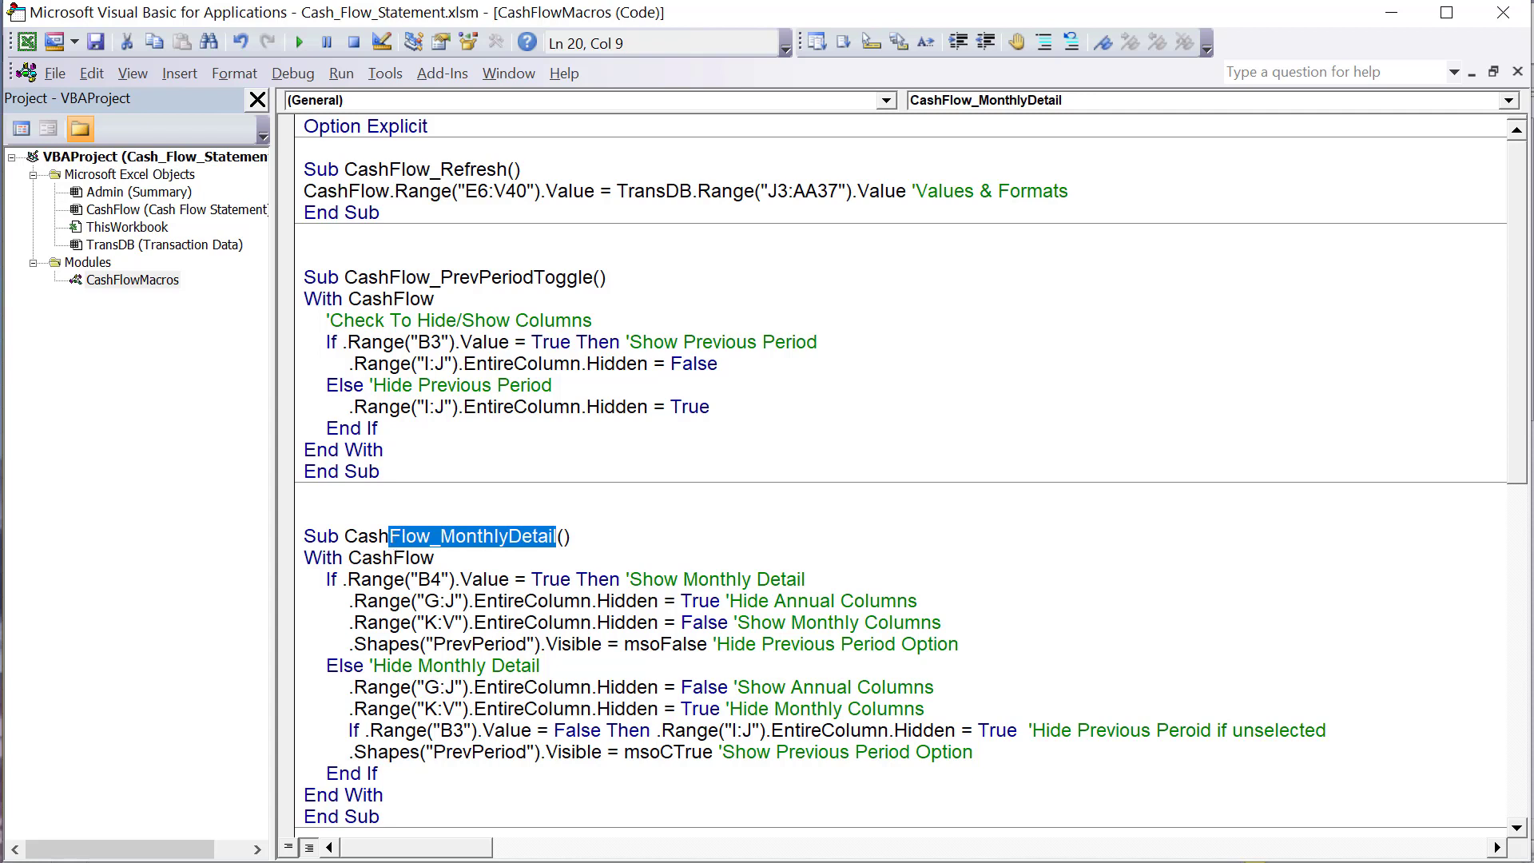
pyautogui.hotkey('alt', 'F11')
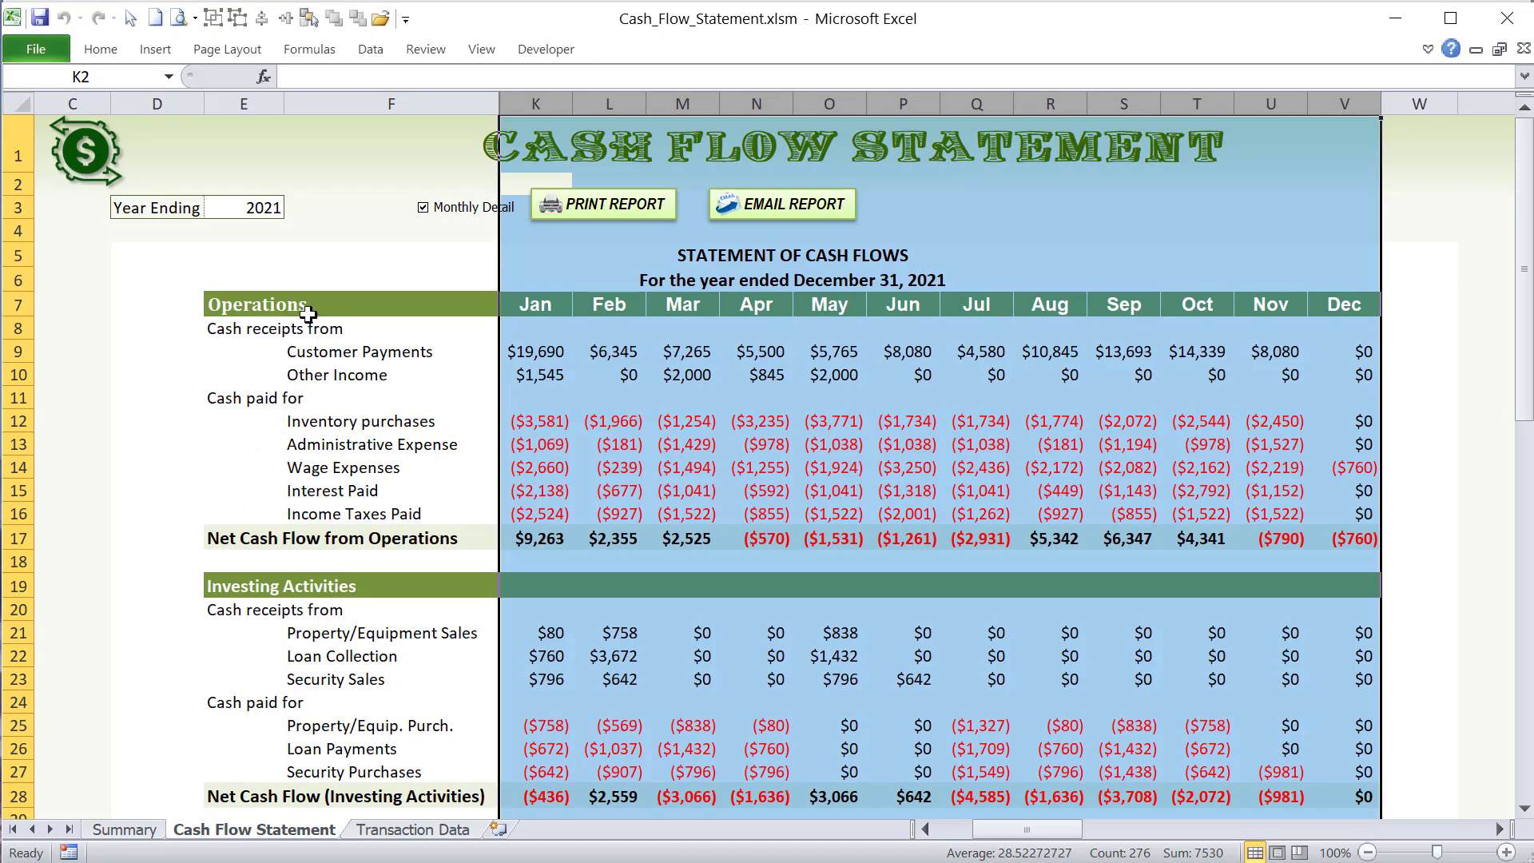
# - Check the cell link of the Monthly Detail check box against cell B4, leaving its control settings unchanged
pyautogui.click(336, 247)
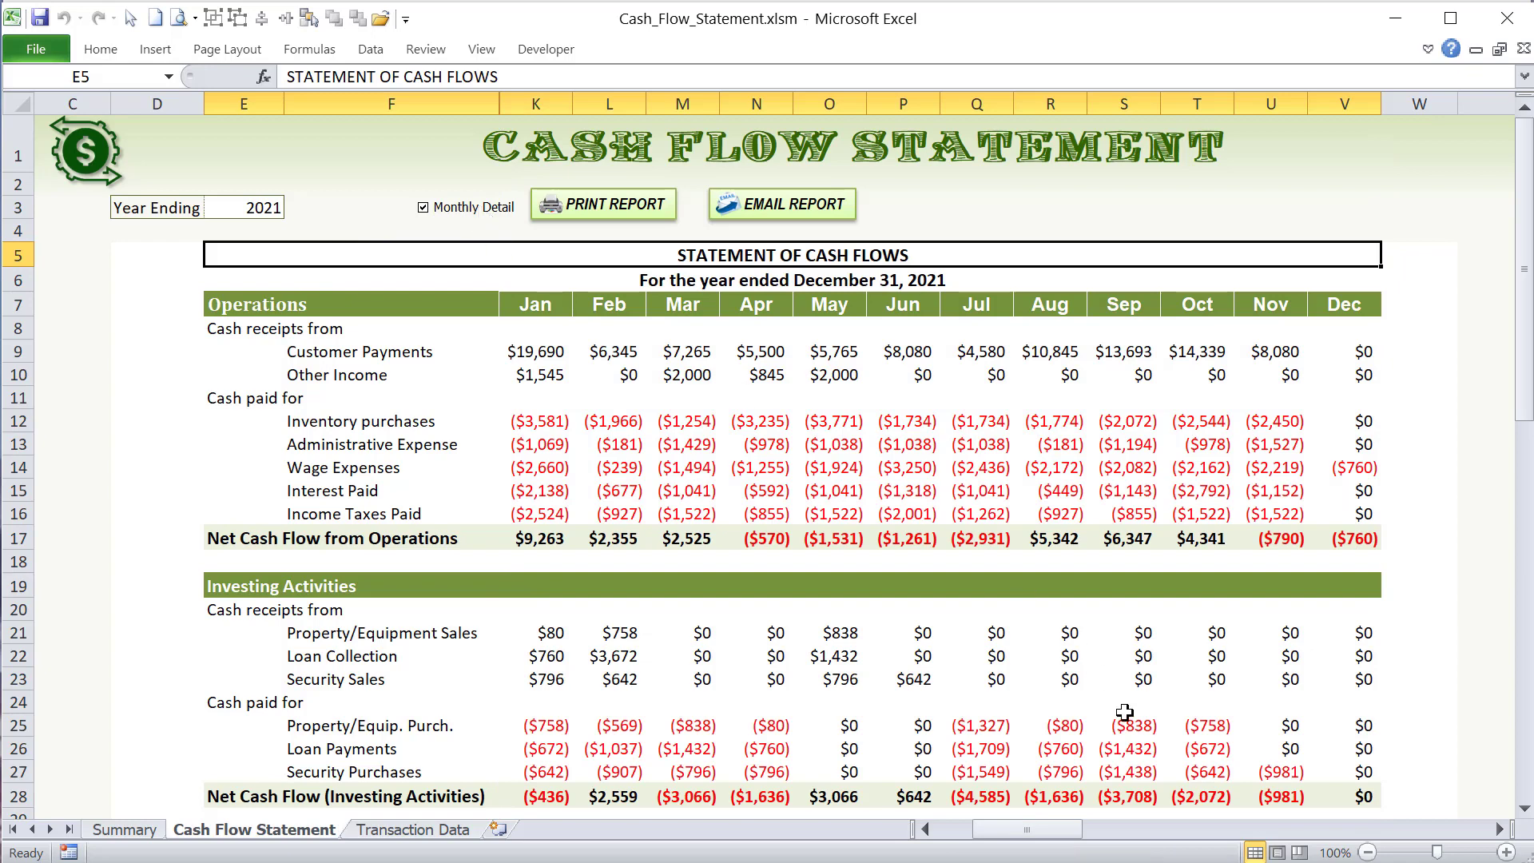
pyautogui.moveTo(1070, 829); pyautogui.dragTo(1023, 831)
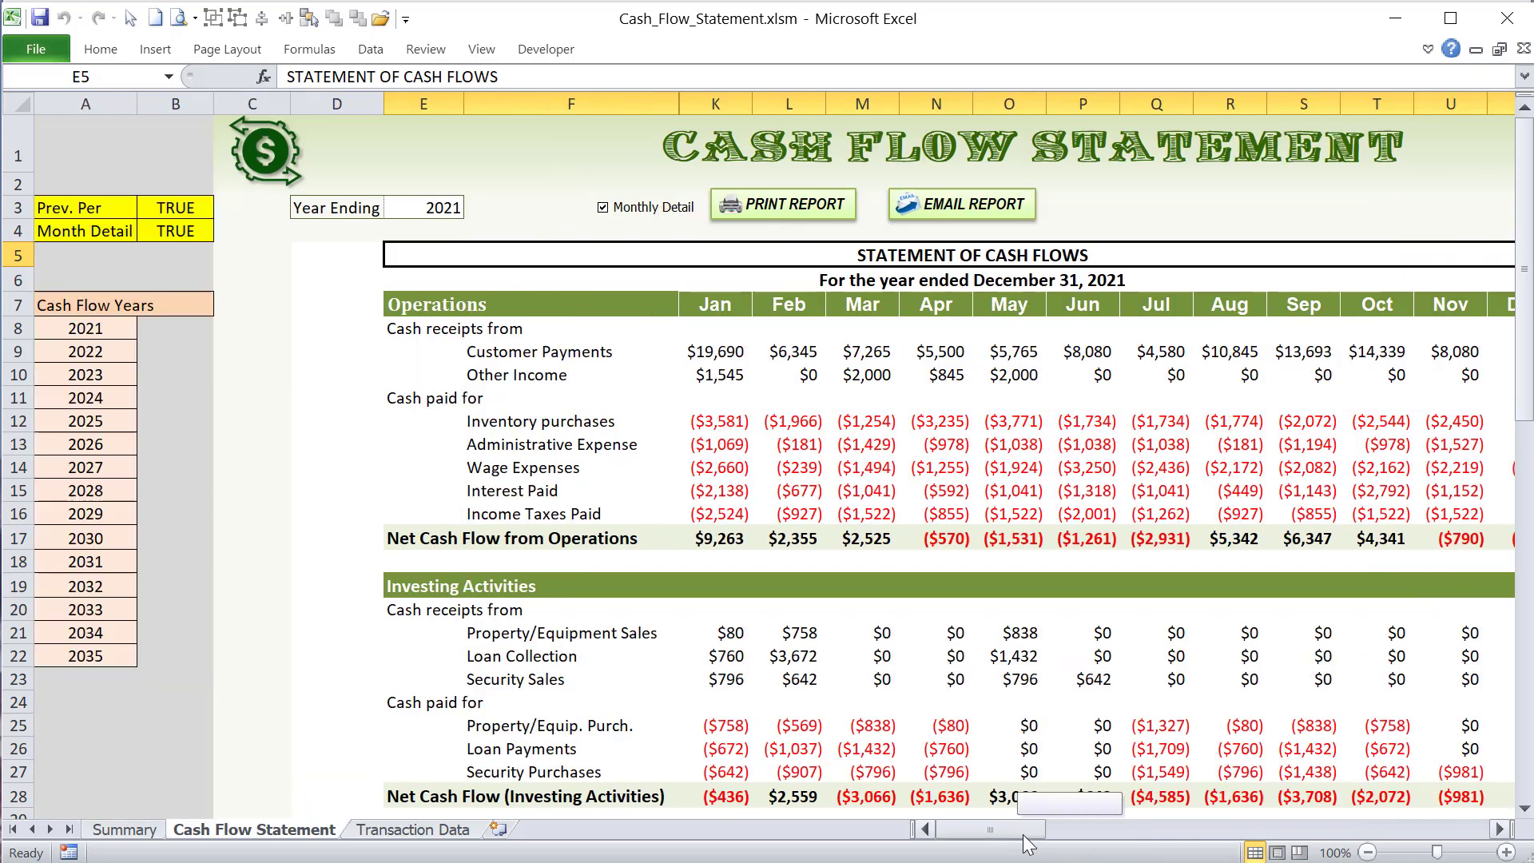
pyautogui.click(198, 231)
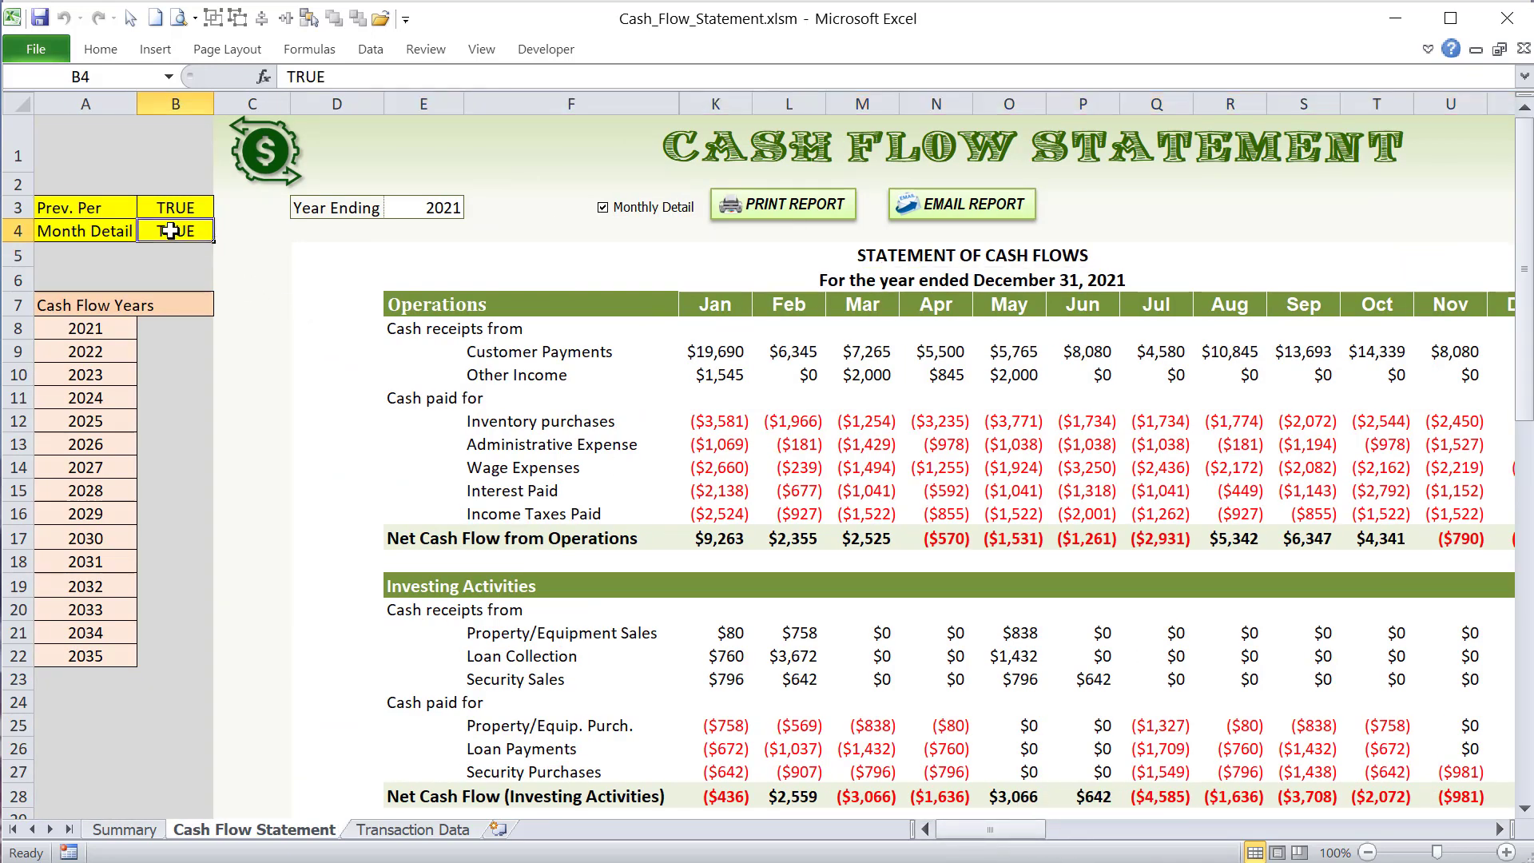
pyautogui.rightClick(662, 212)
pyautogui.click(720, 378)
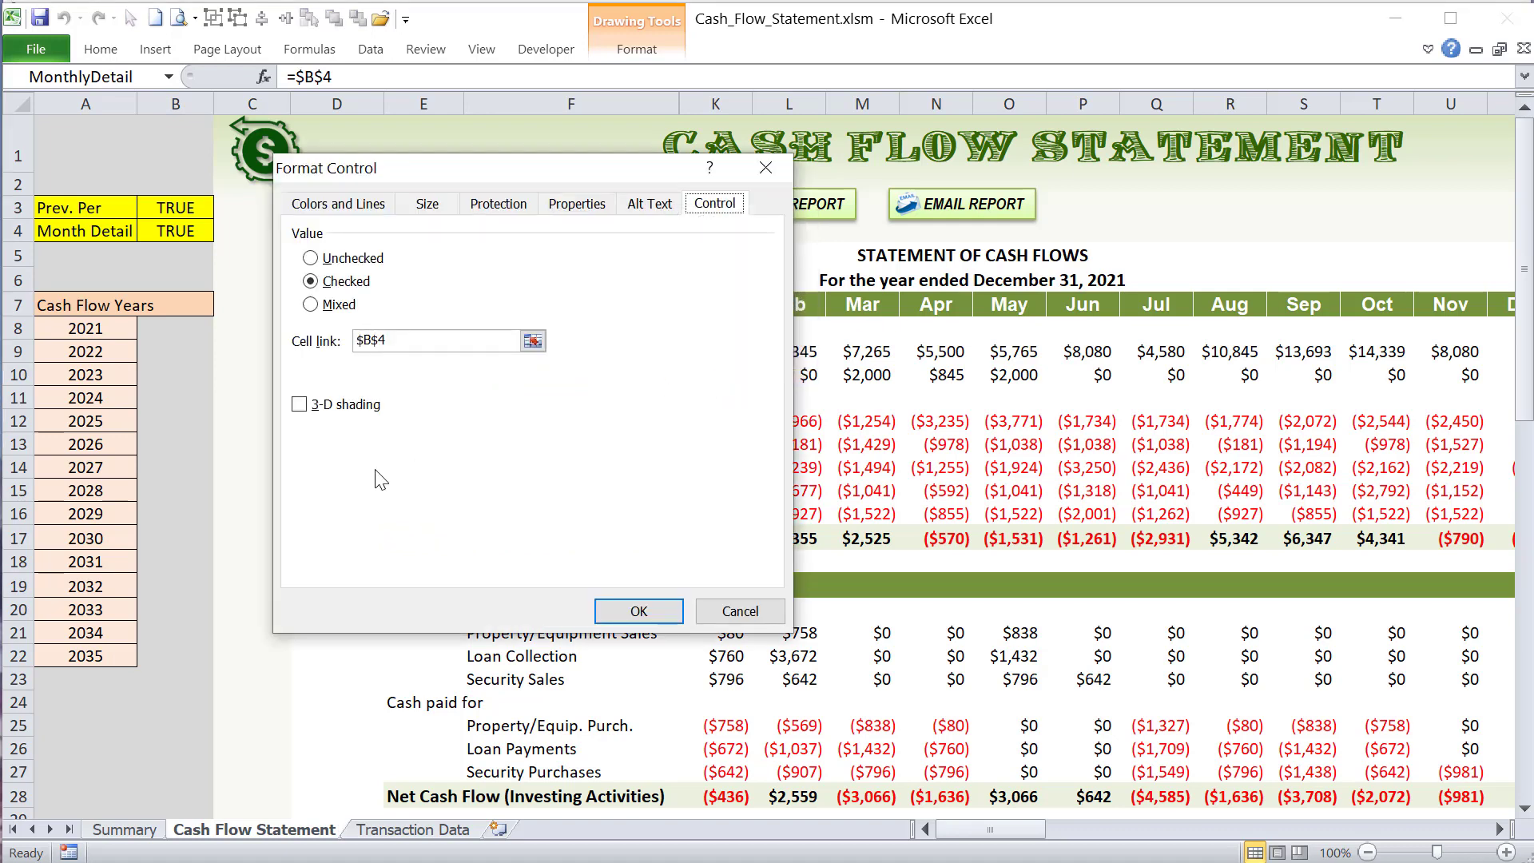
pyautogui.click(416, 339)
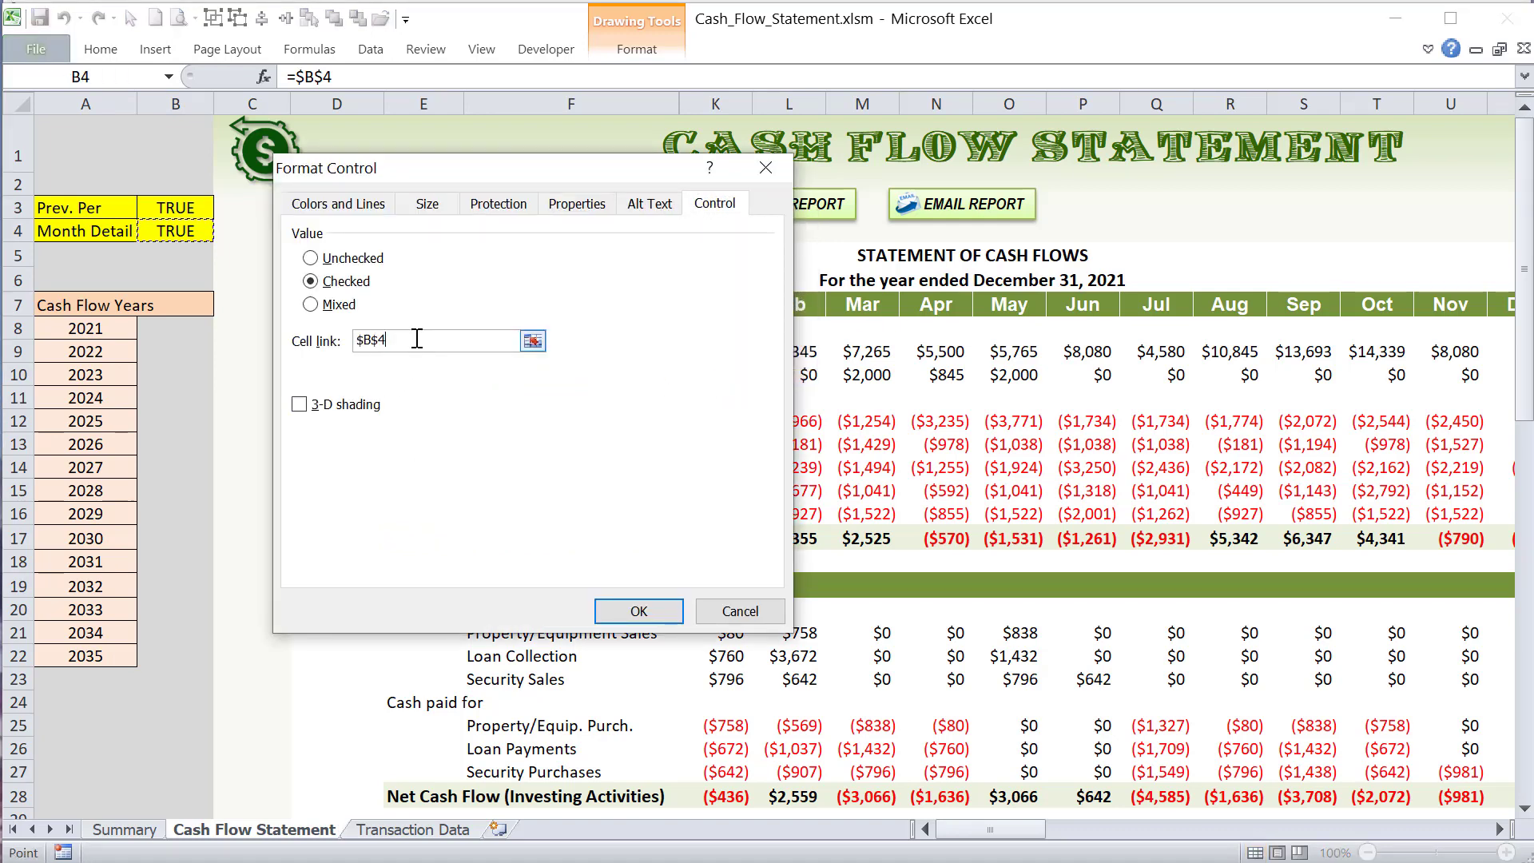
pyautogui.click(730, 612)
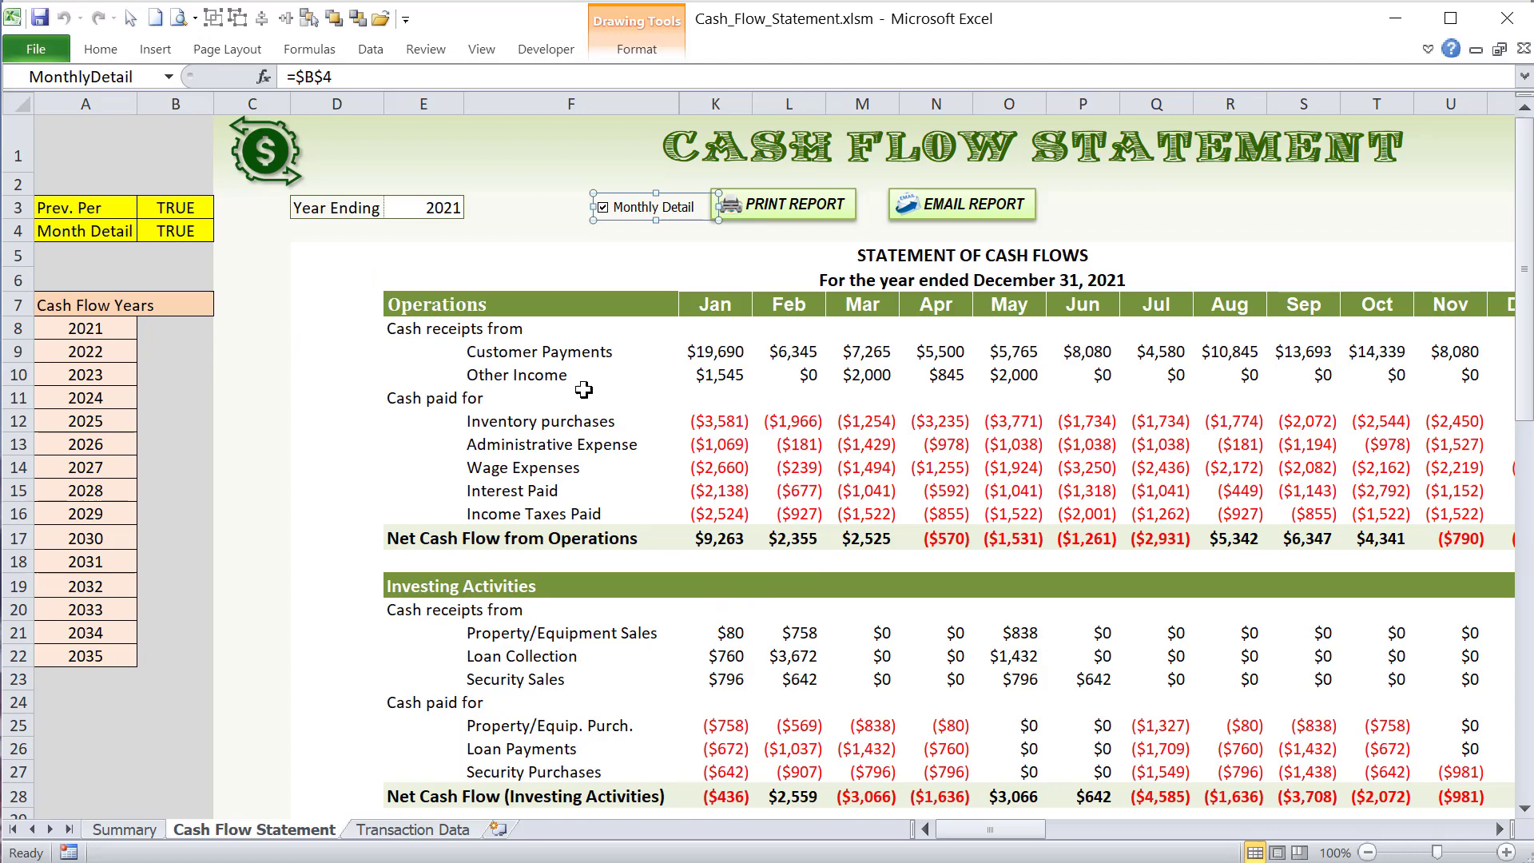
# - Toggle the Monthly Detail option off and on repeatedly to compare annual and monthly columns, leaving it on
pyautogui.click(623, 213)
pyautogui.click(623, 212)
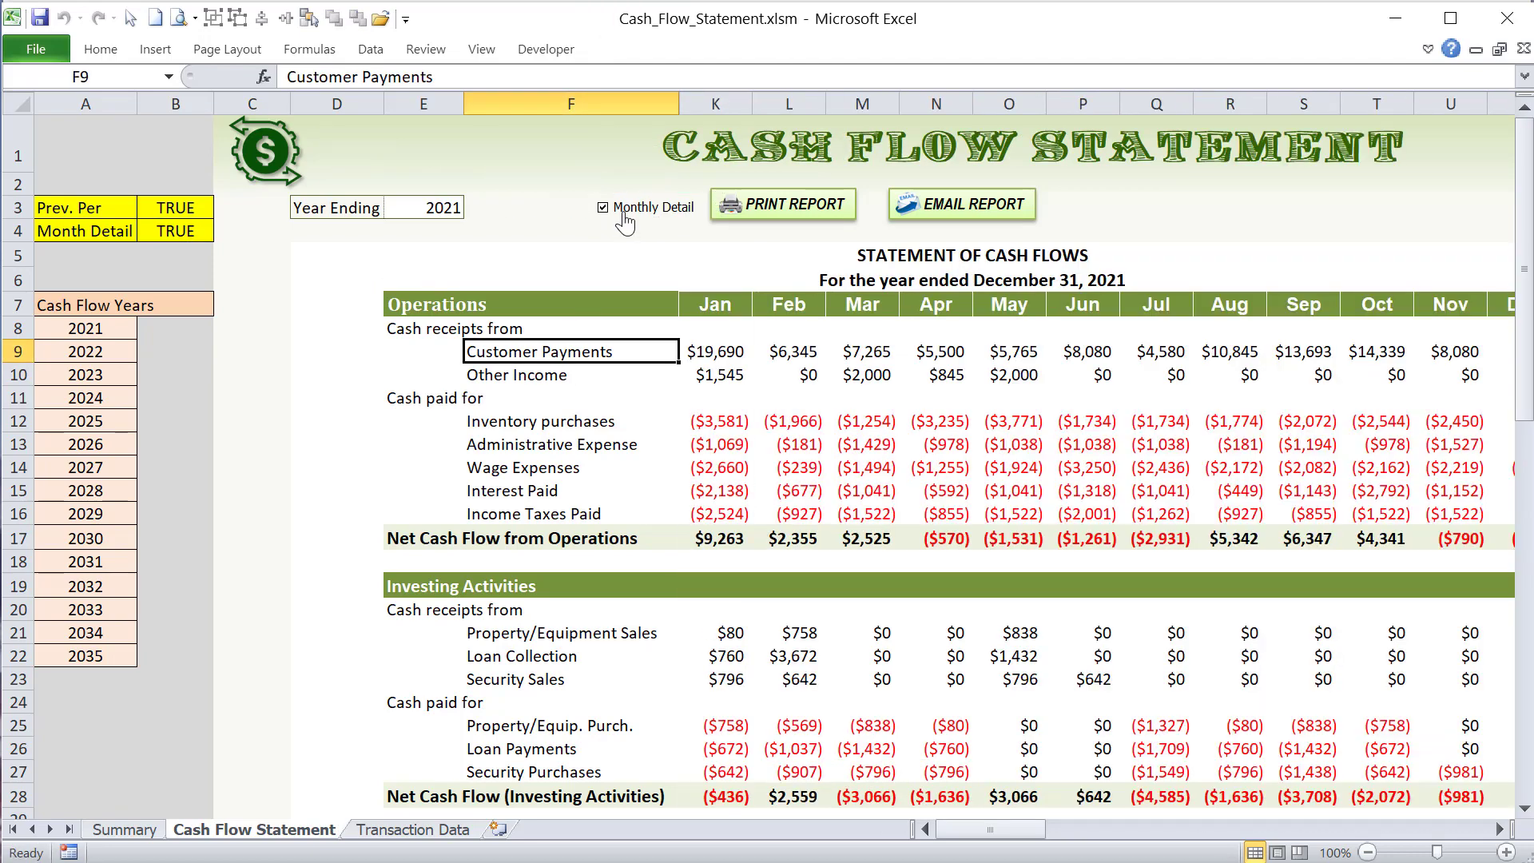
pyautogui.click(623, 211)
pyautogui.click(623, 211)
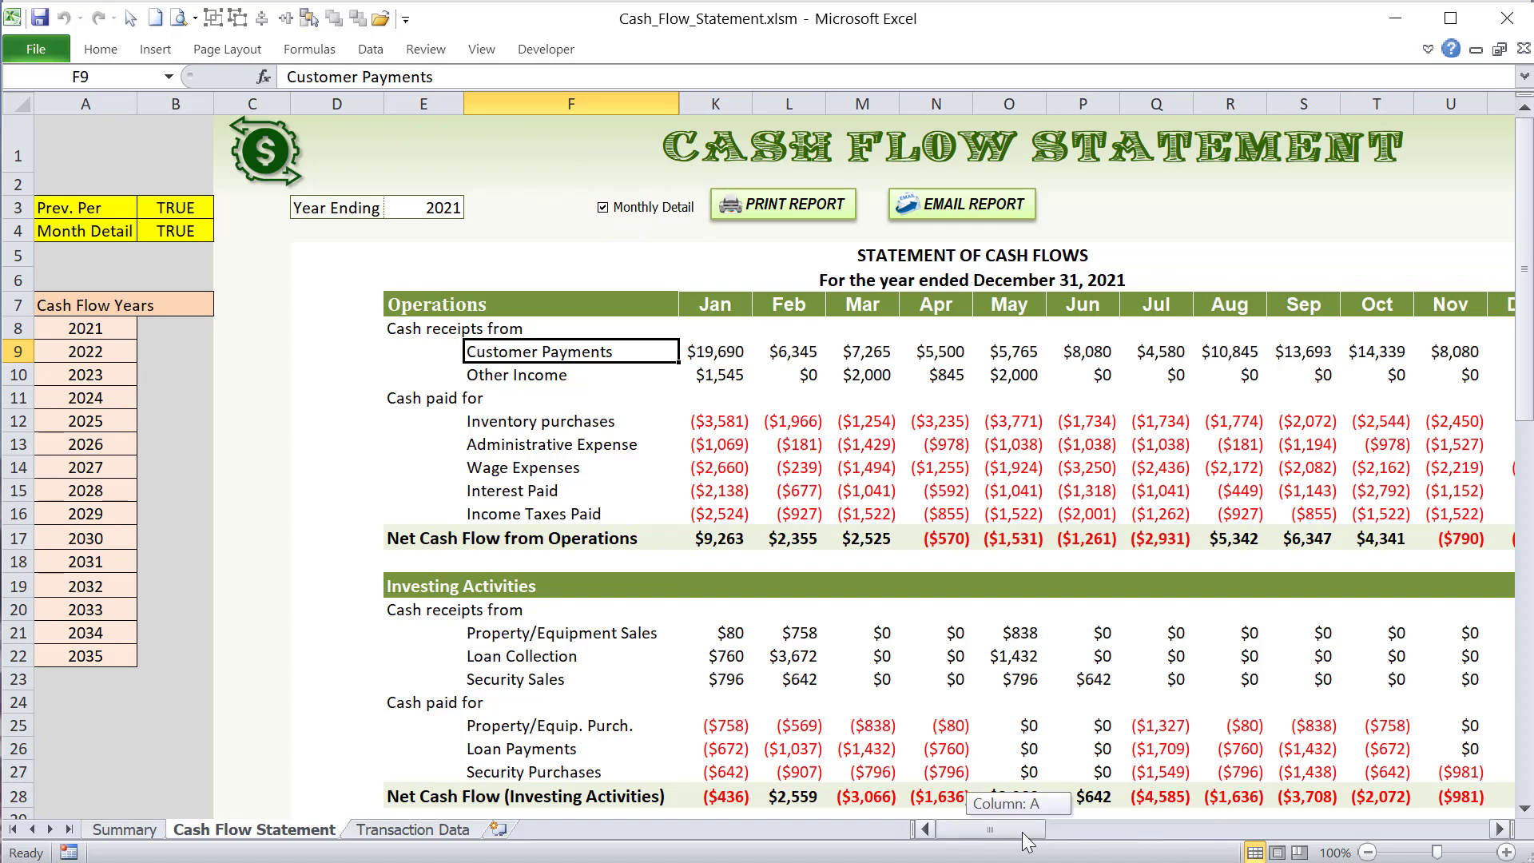
pyautogui.moveTo(1022, 832); pyautogui.dragTo(1027, 832)
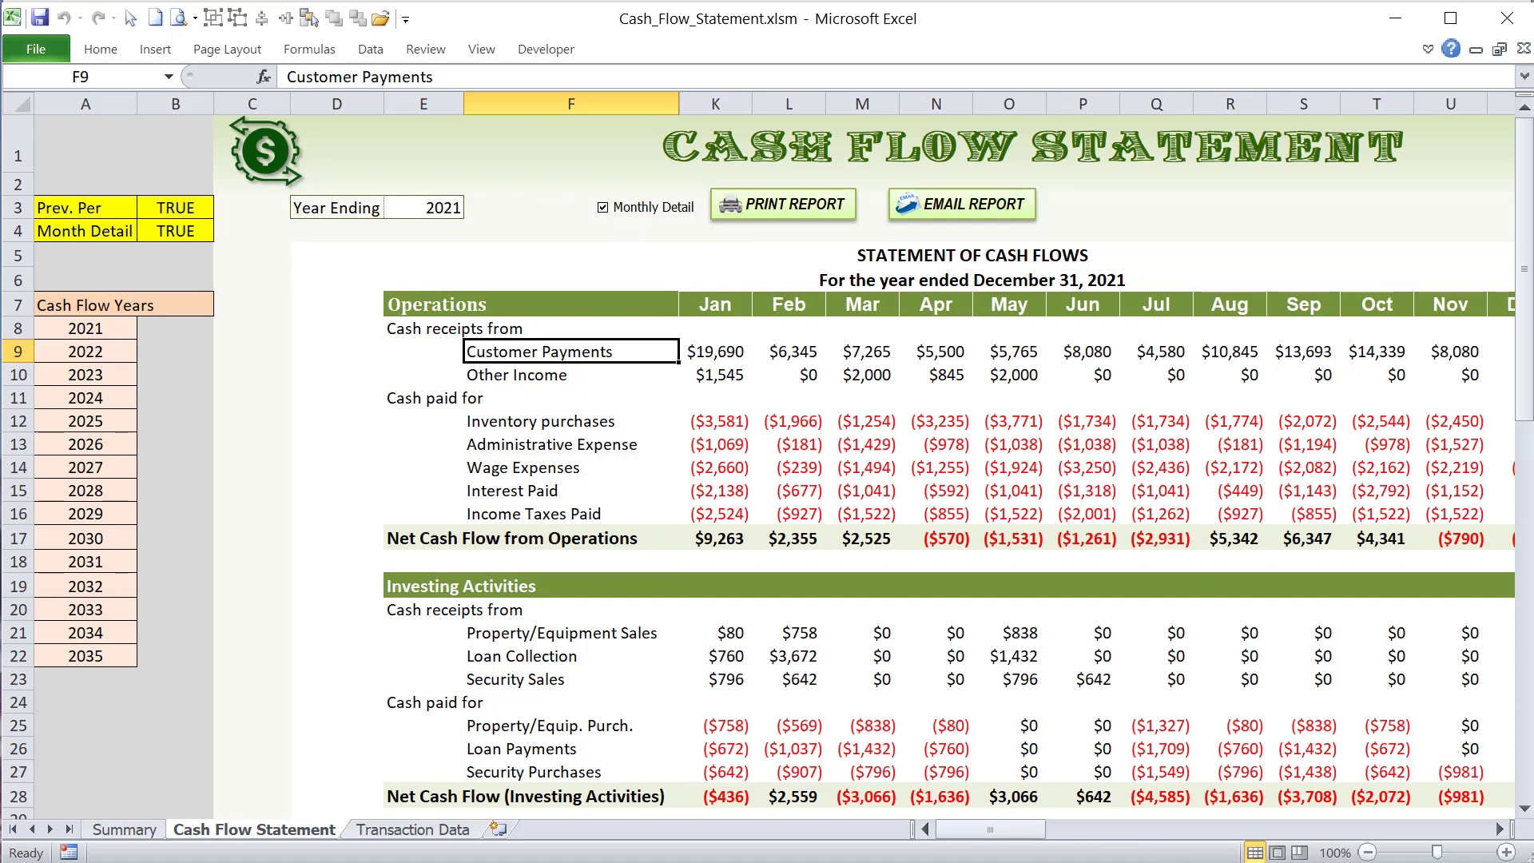
# - Examine how the If branch of CashFlow_MonthlyDetail tests B4, hides annual columns G:J and shows monthly columns K:V
pyautogui.hotkey('alt', 'F11')
pyautogui.click(486, 623)
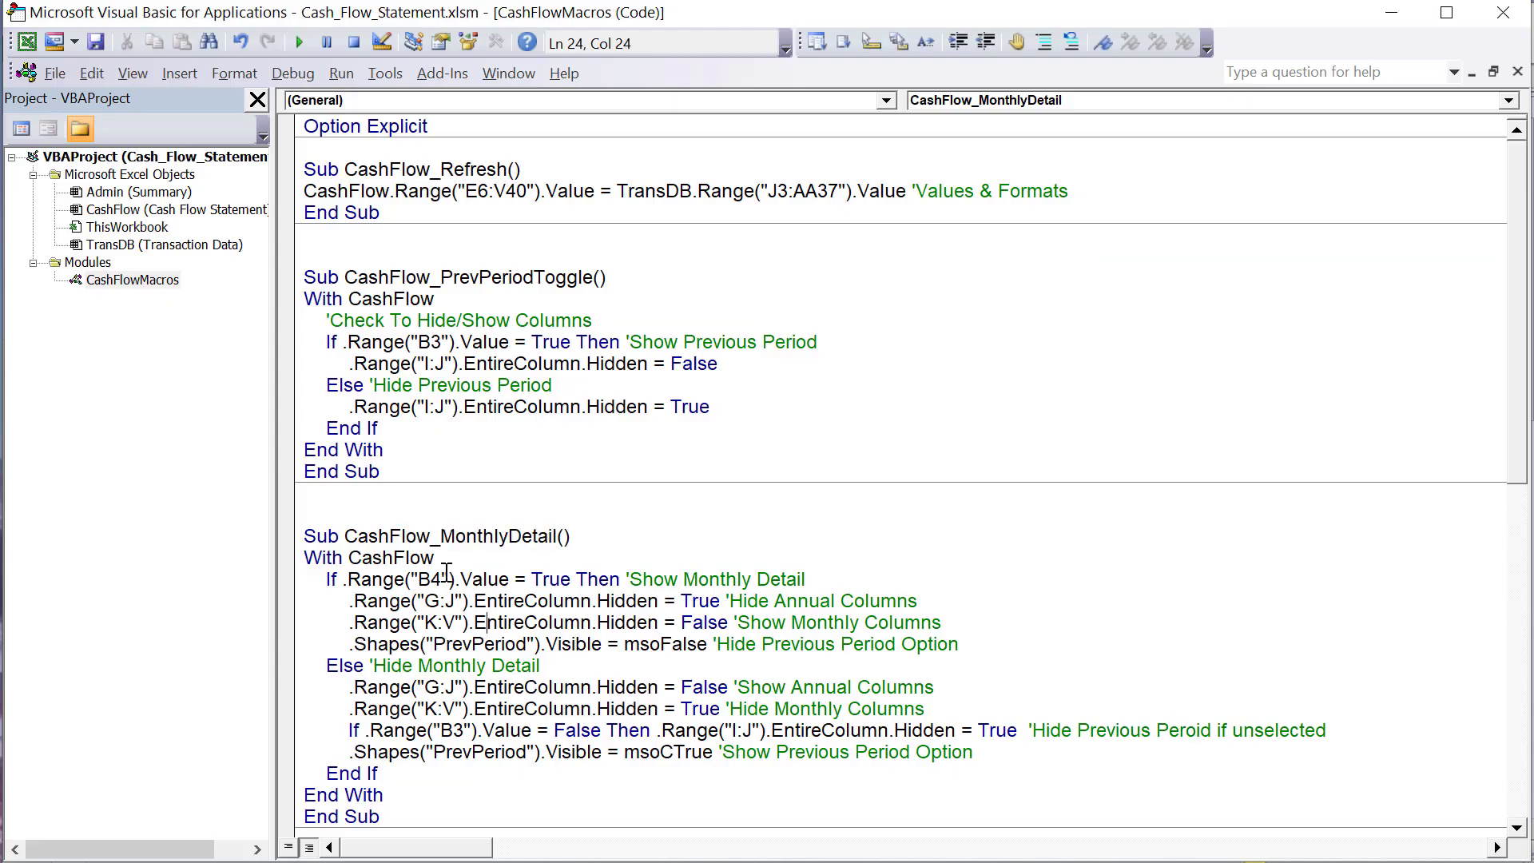
pyautogui.moveTo(448, 557); pyautogui.dragTo(361, 558)
pyautogui.scroll(-3, 456, 636)
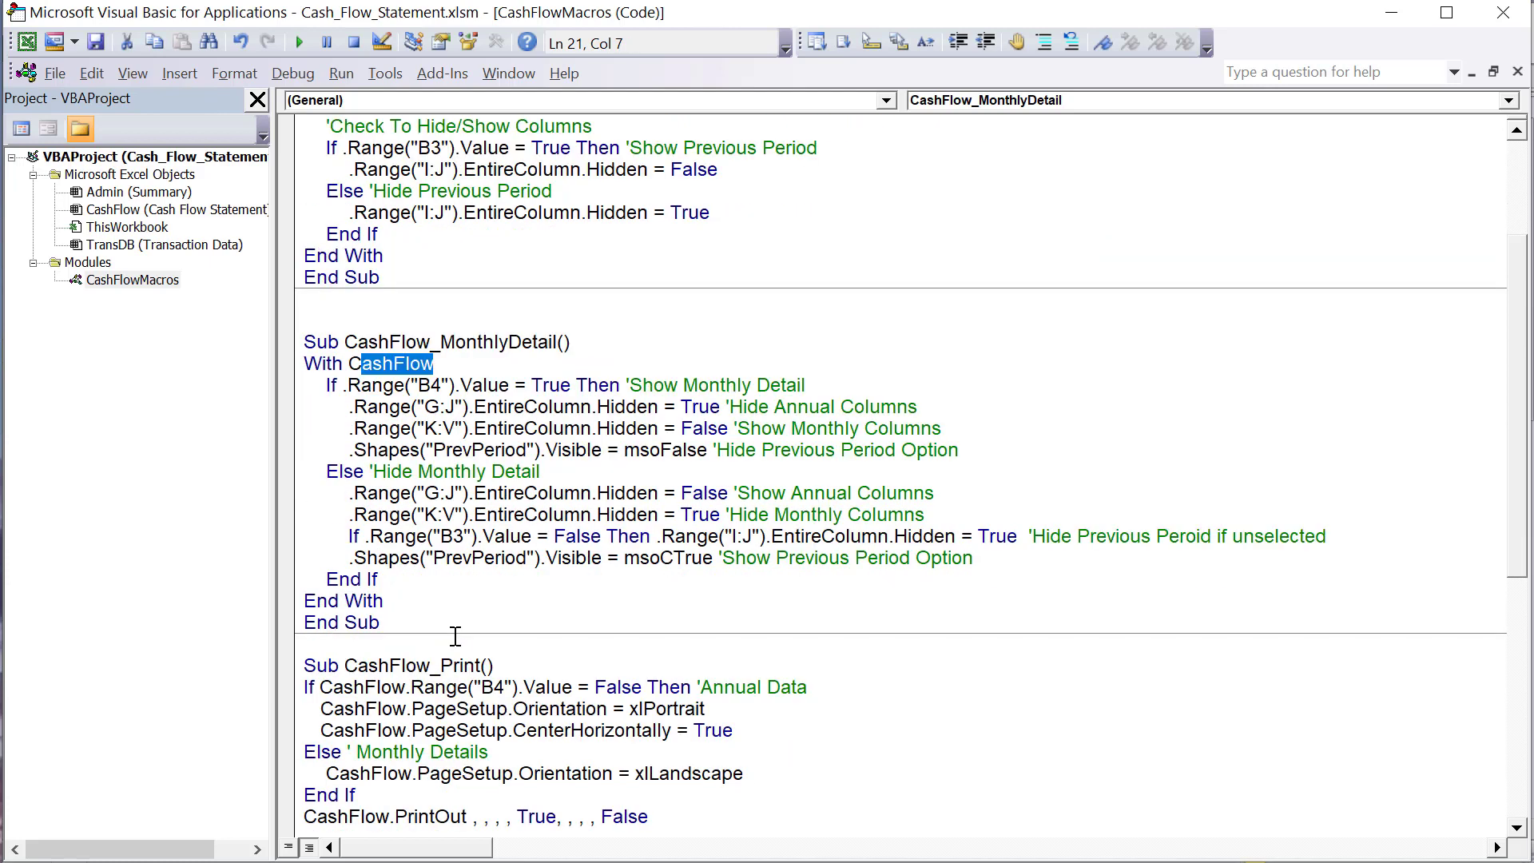
pyautogui.click(400, 428)
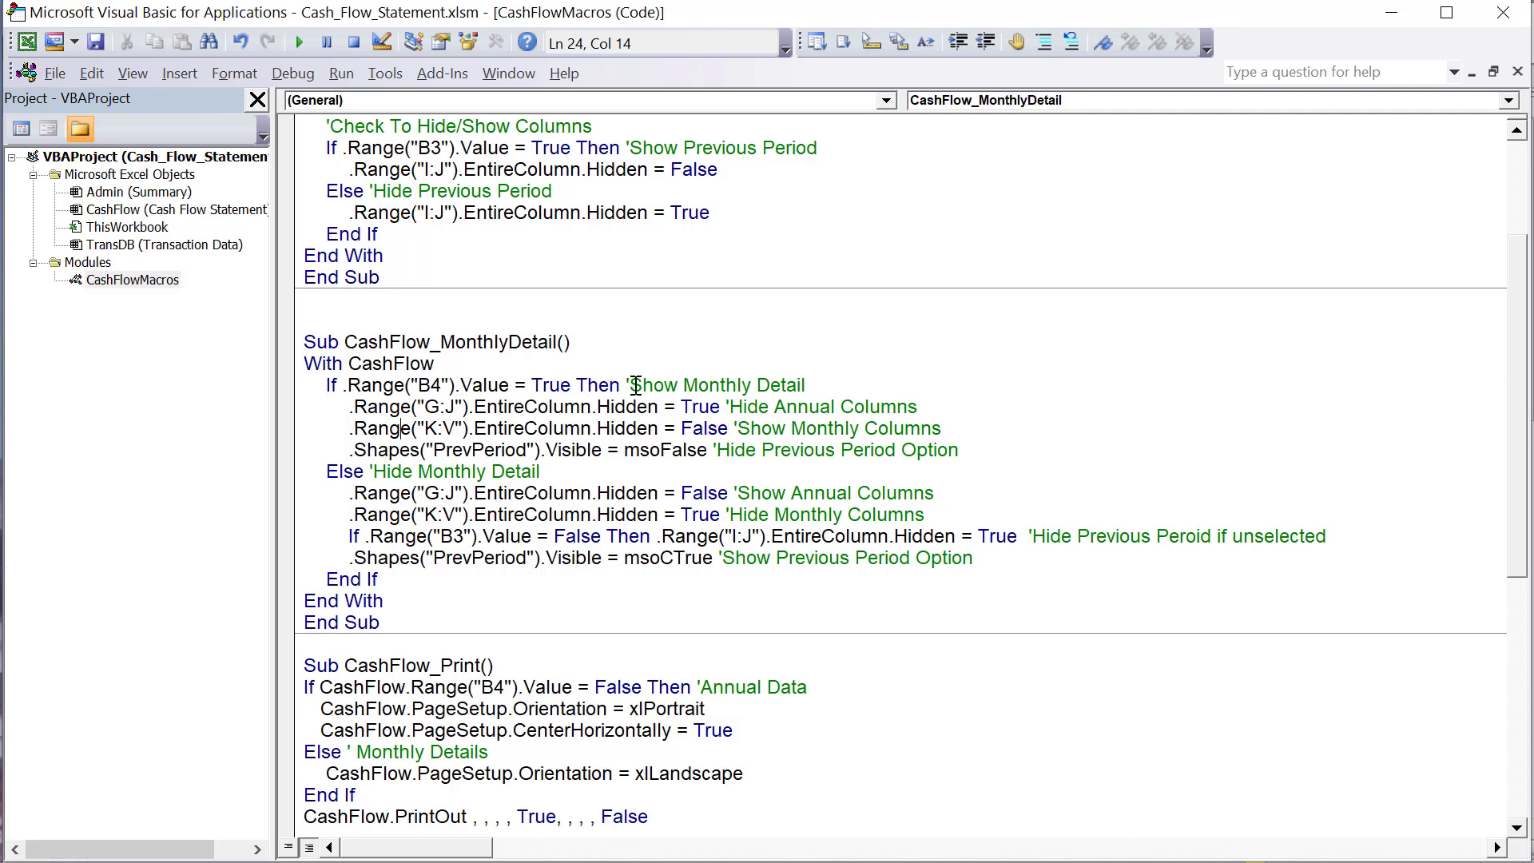
pyautogui.moveTo(635, 385); pyautogui.dragTo(856, 387)
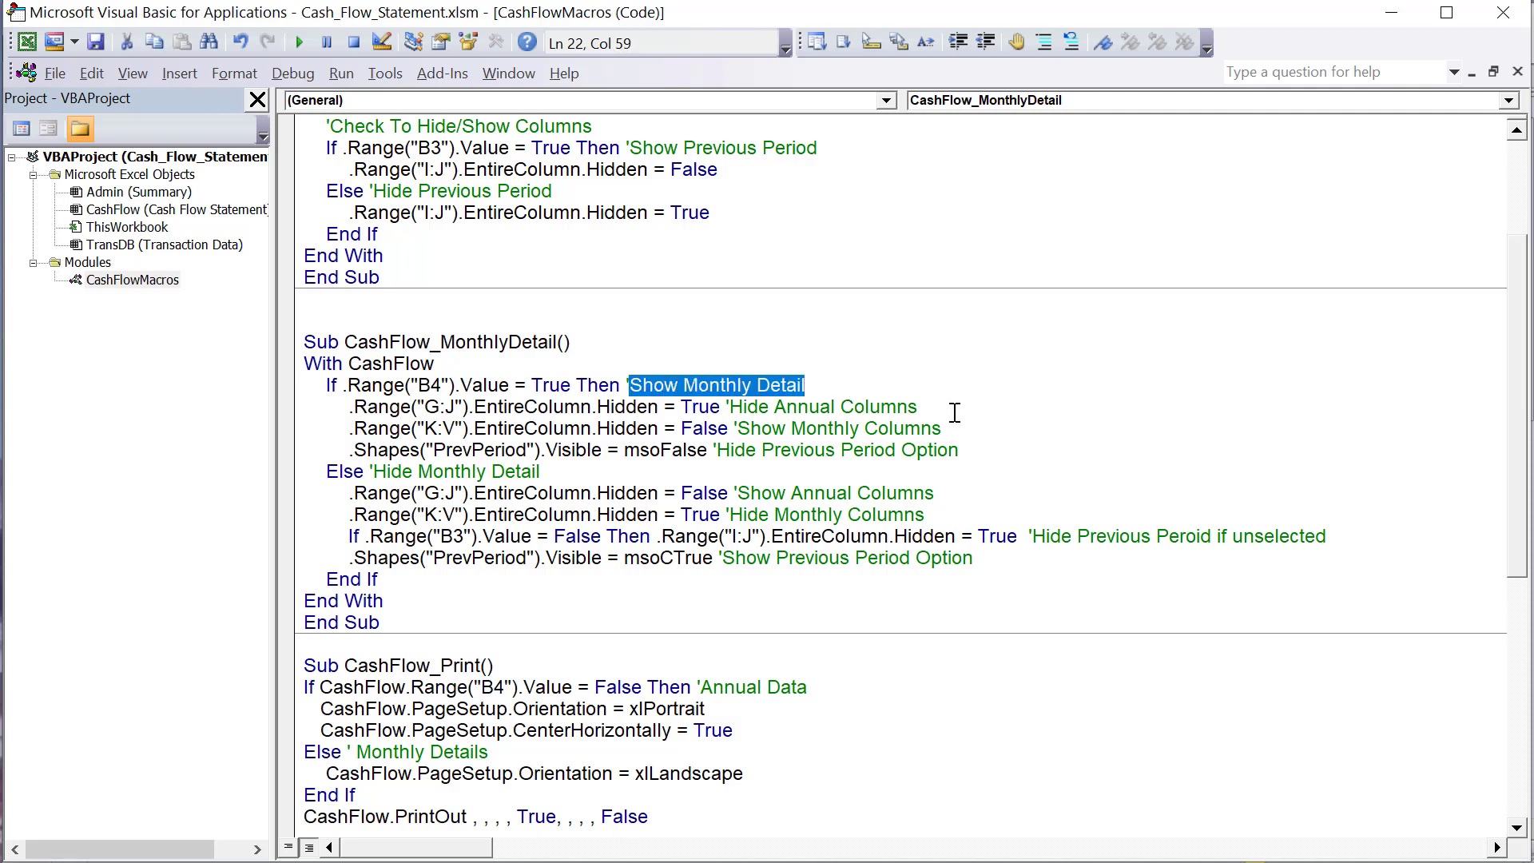
pyautogui.moveTo(920, 407); pyautogui.dragTo(735, 412)
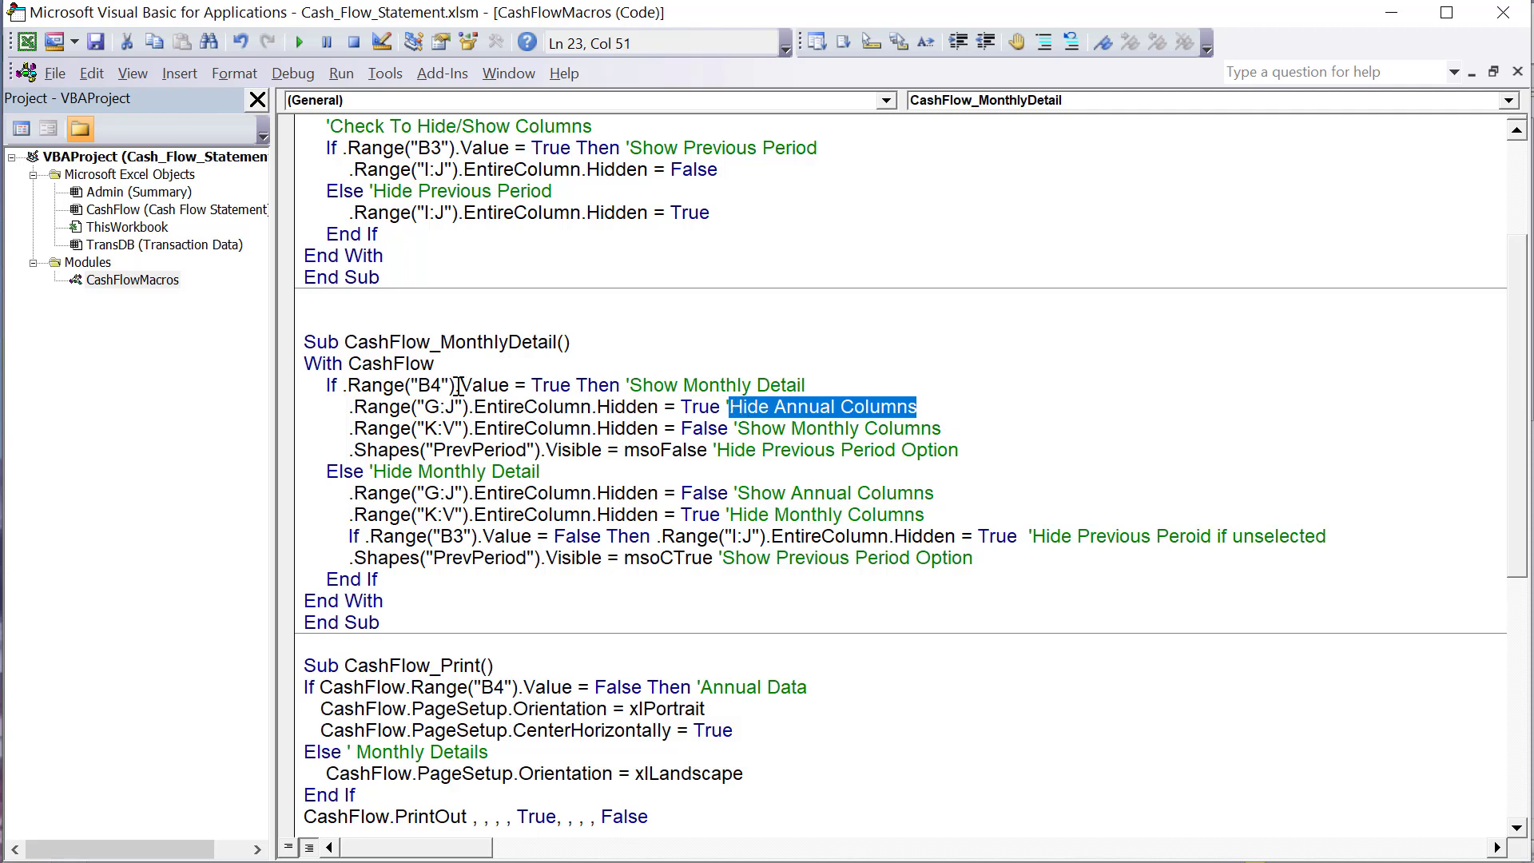
pyautogui.moveTo(444, 407); pyautogui.dragTo(349, 410)
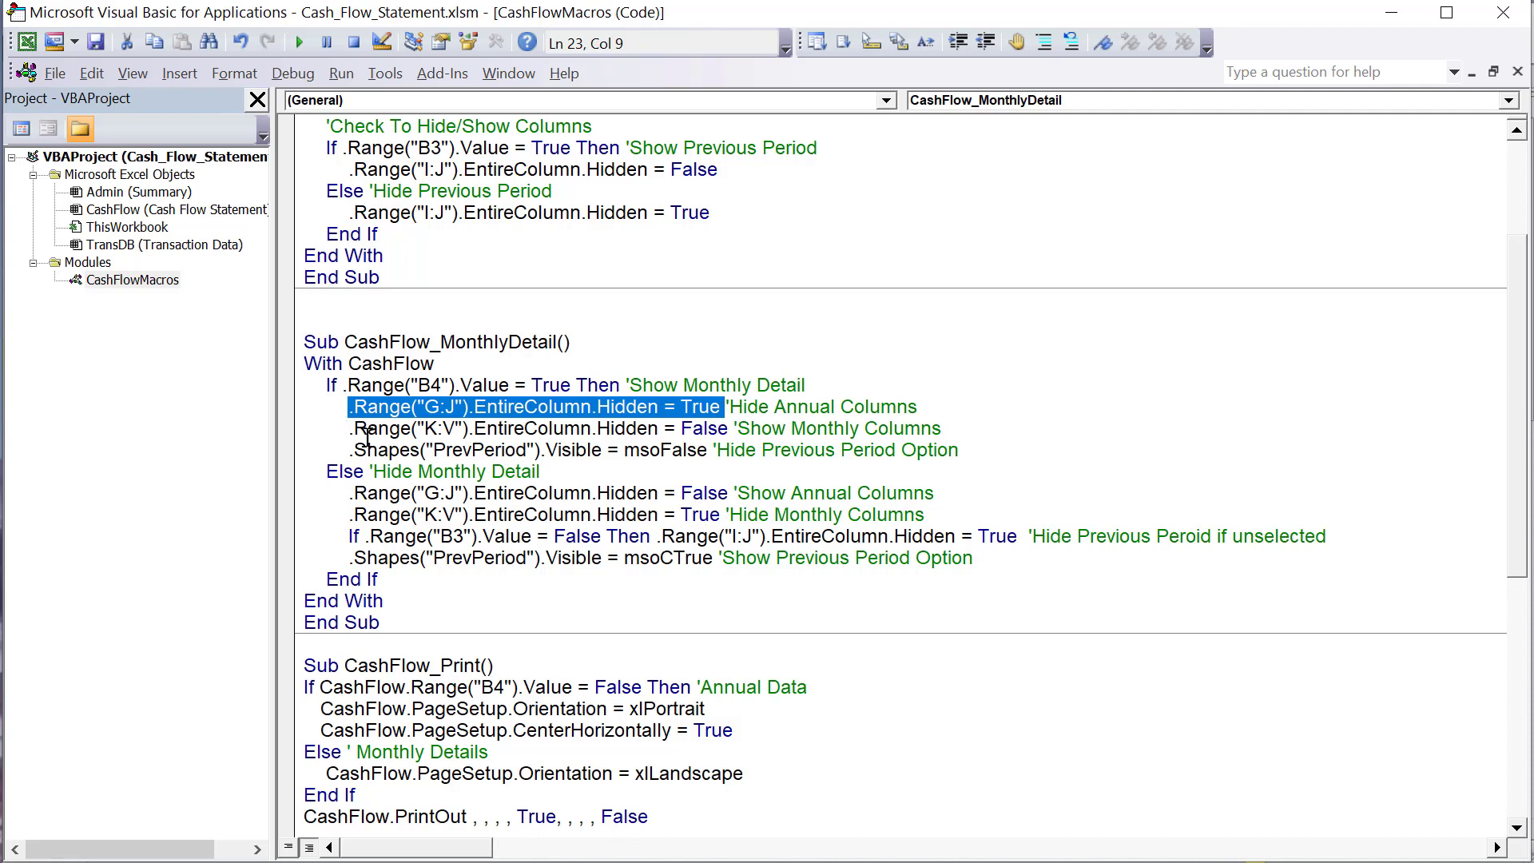
pyautogui.moveTo(424, 430); pyautogui.dragTo(446, 429)
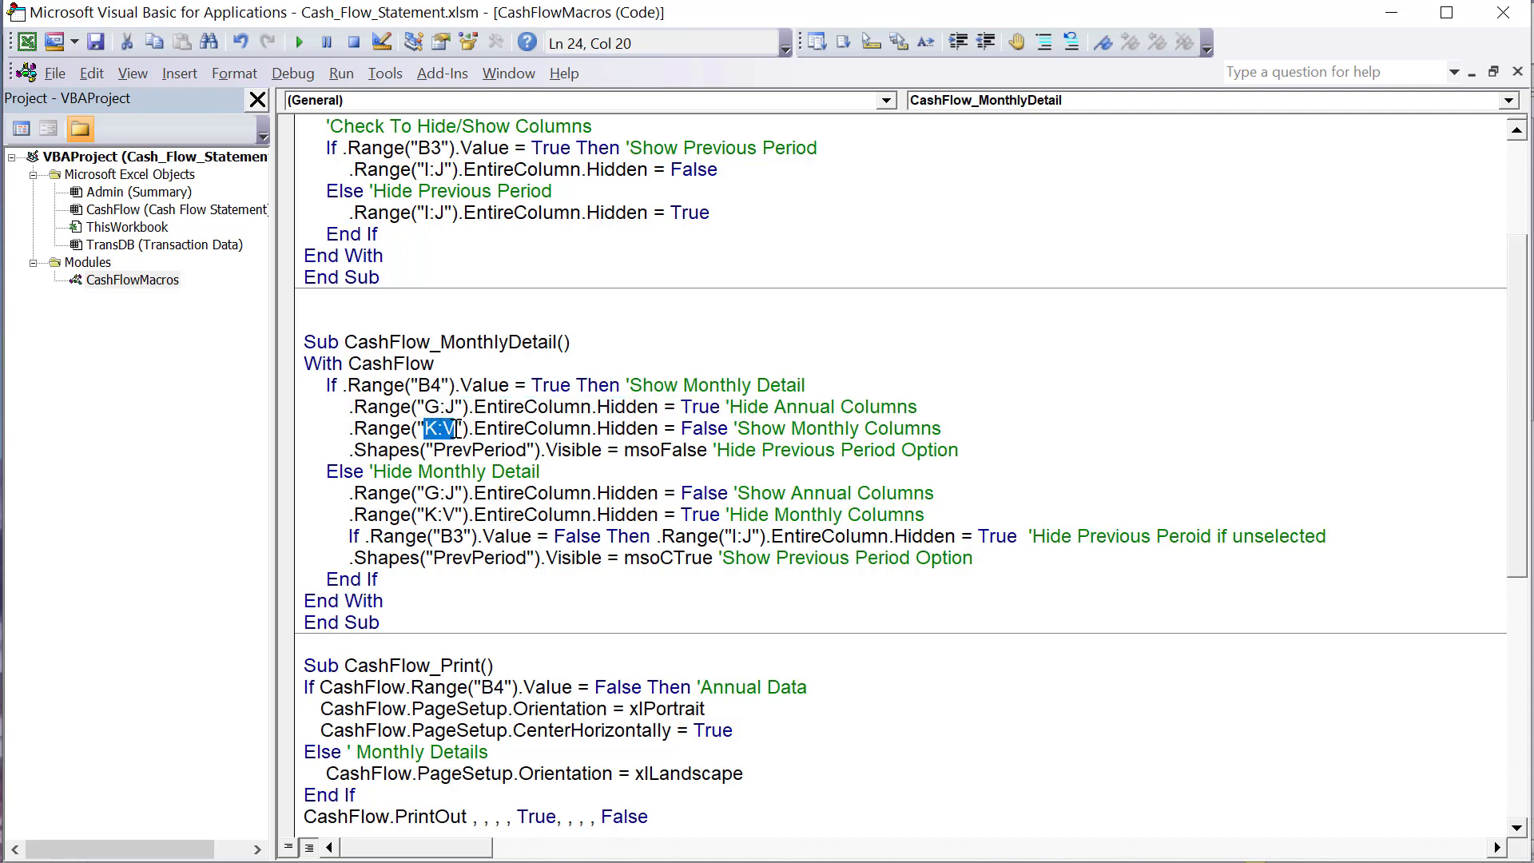
pyautogui.moveTo(659, 429); pyautogui.dragTo(553, 429)
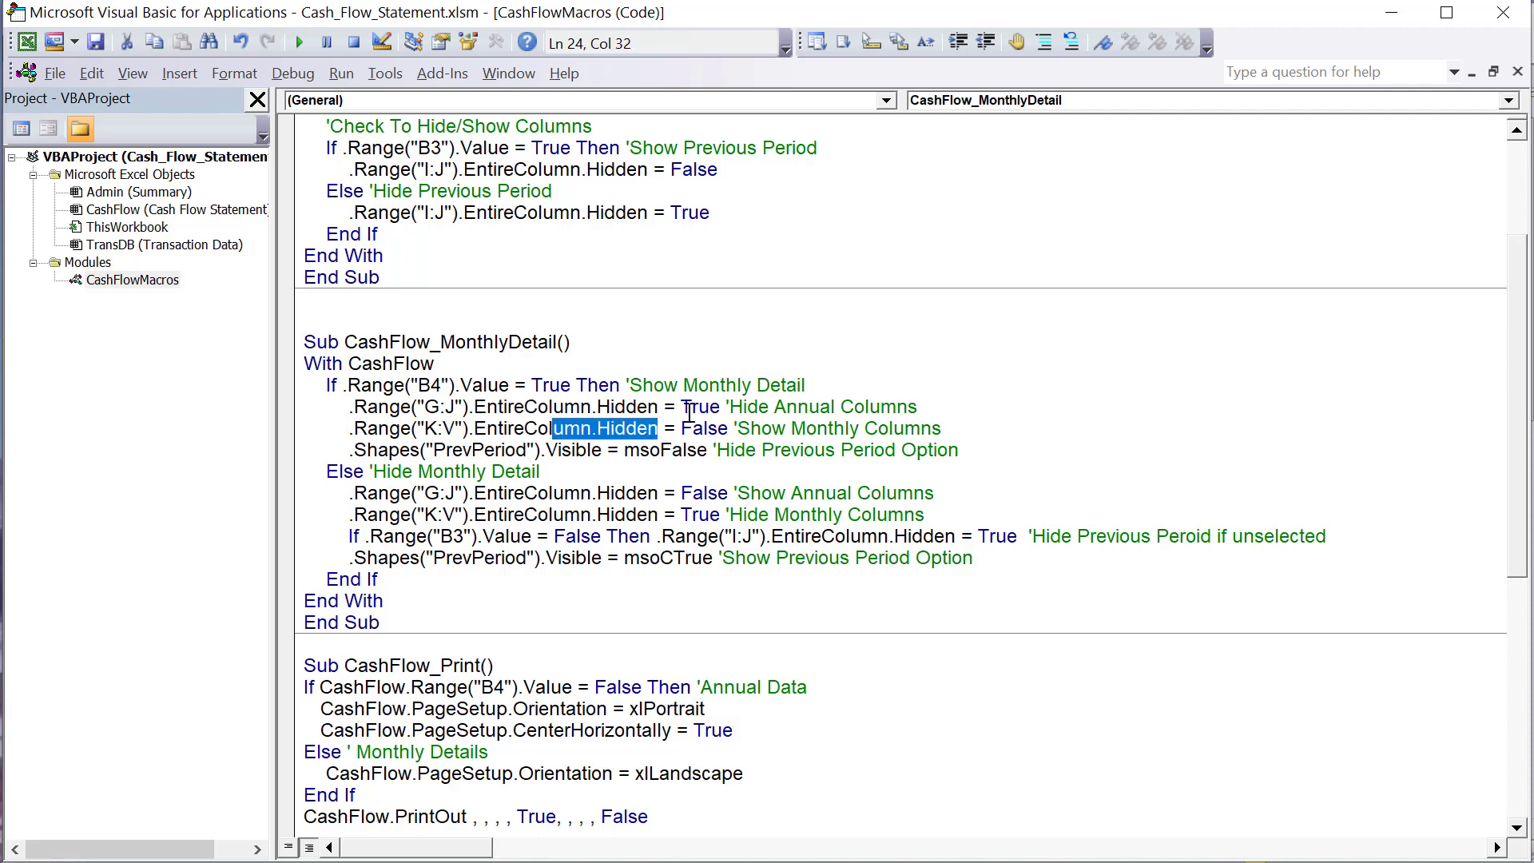
pyautogui.moveTo(731, 431); pyautogui.dragTo(355, 429)
pyautogui.click(543, 493)
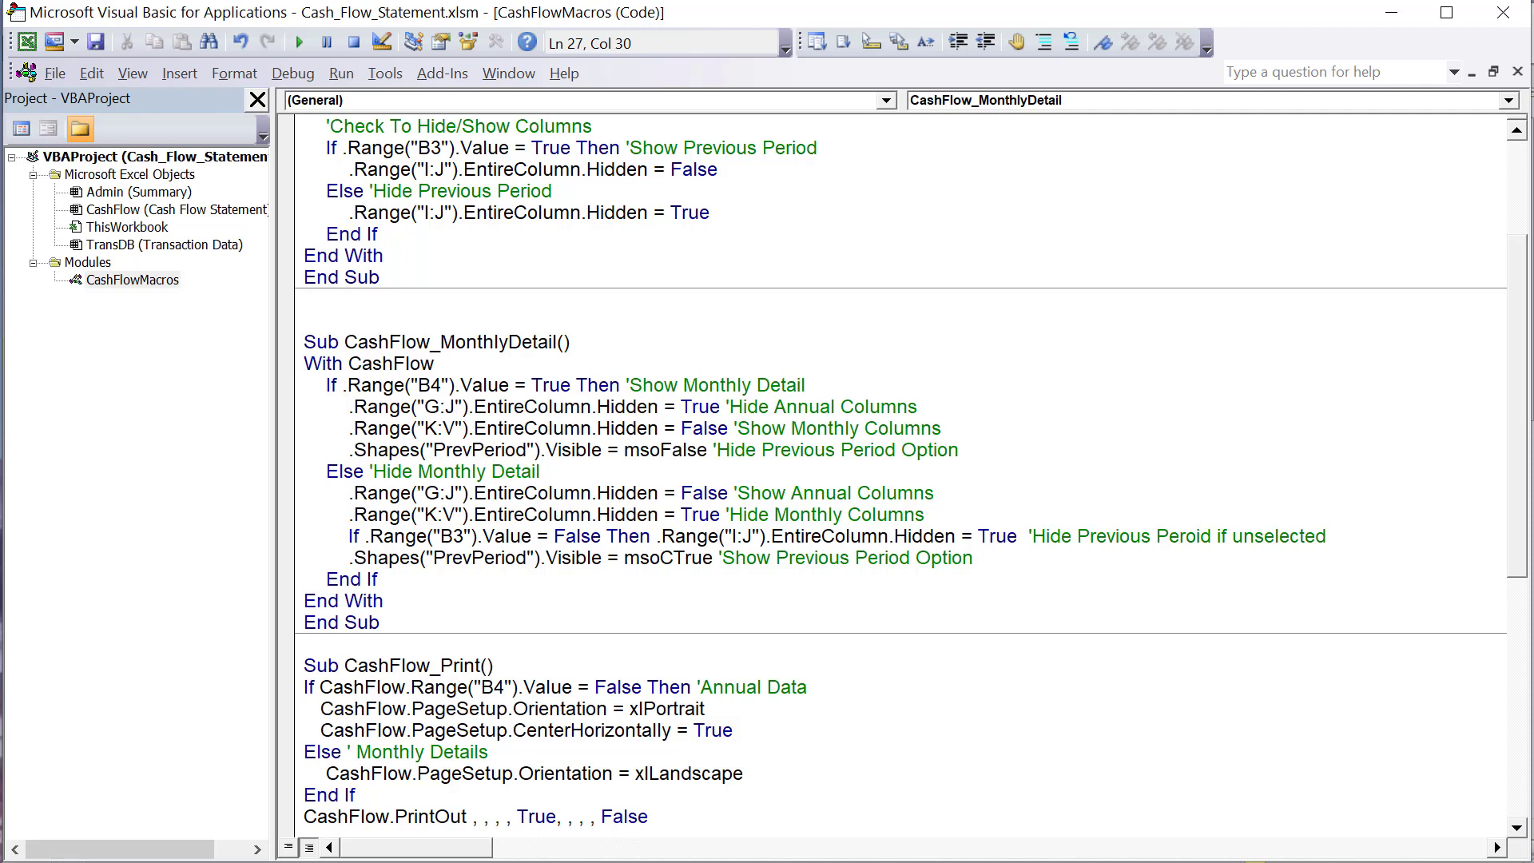
# - On the worksheet, turn off Monthly Detail, inspect the Previous Period check box's shape name, and turn Monthly Detail back on
pyautogui.hotkey('alt', 'F11')
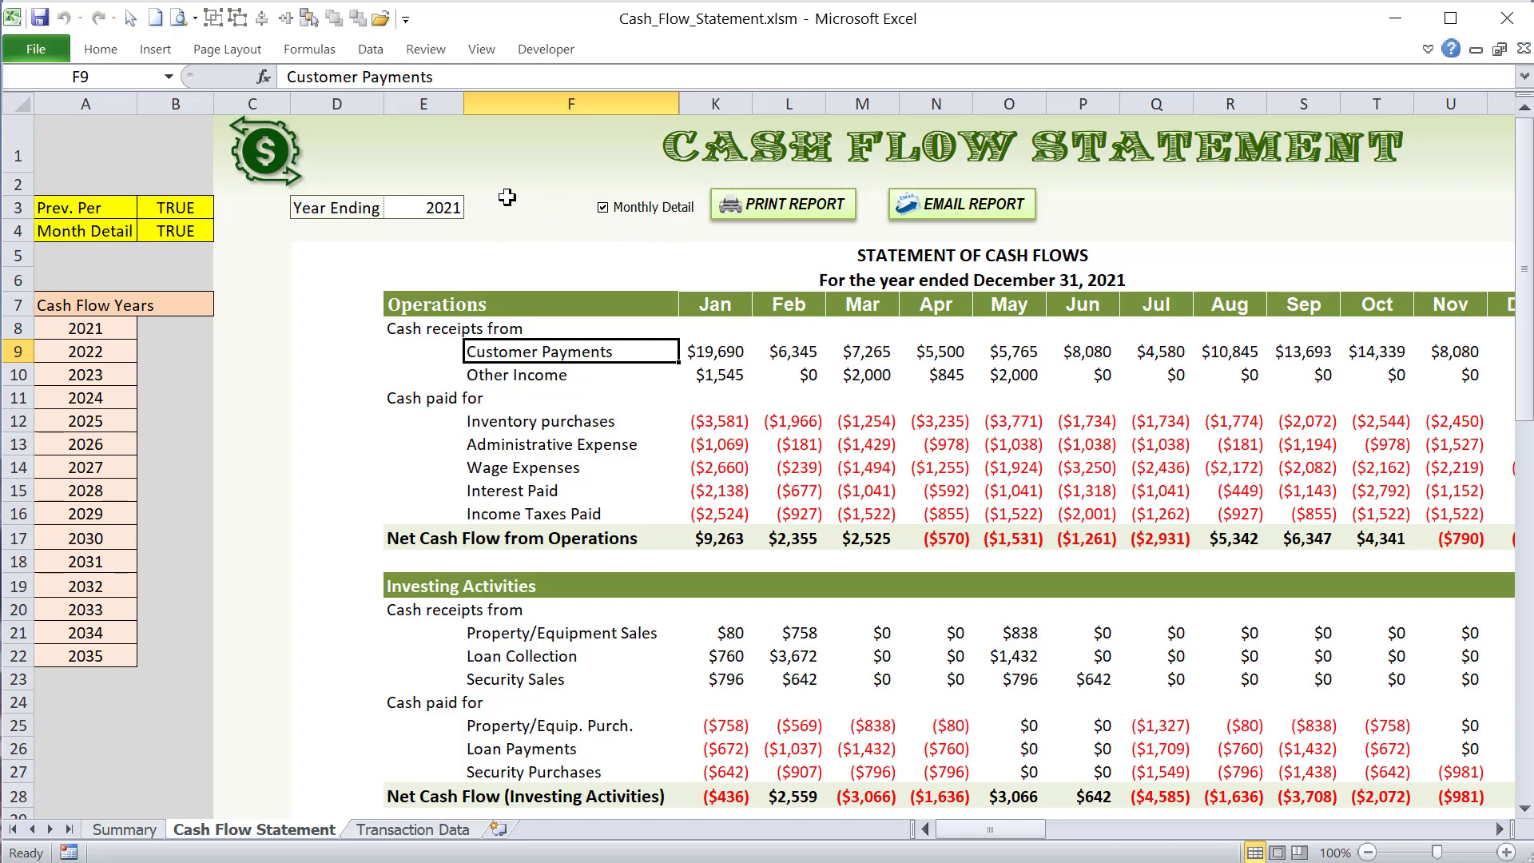
pyautogui.click(631, 213)
pyautogui.rightClick(550, 209)
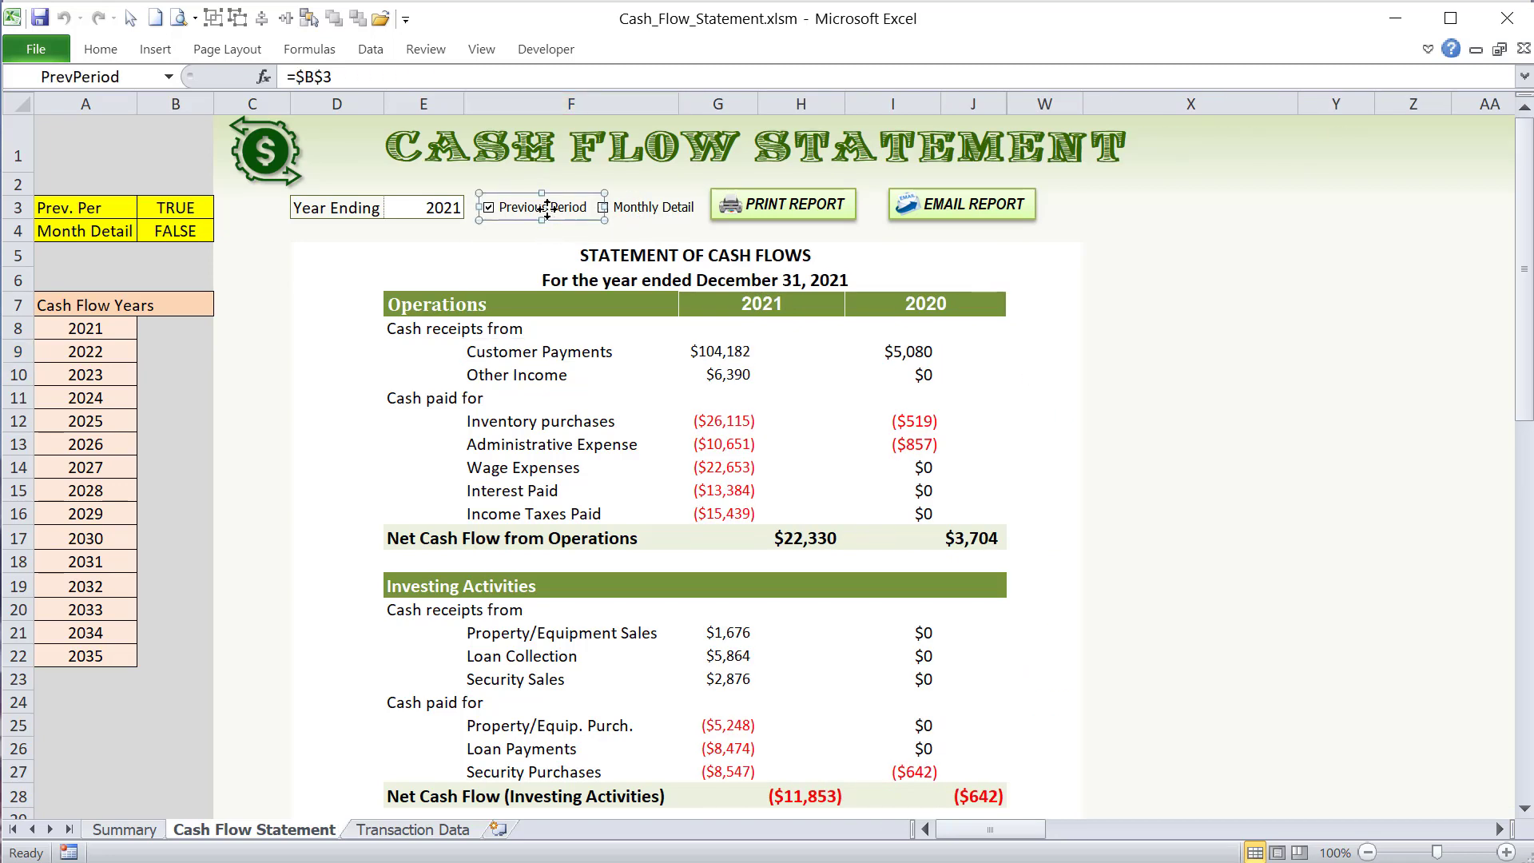
pyautogui.press('Escape')
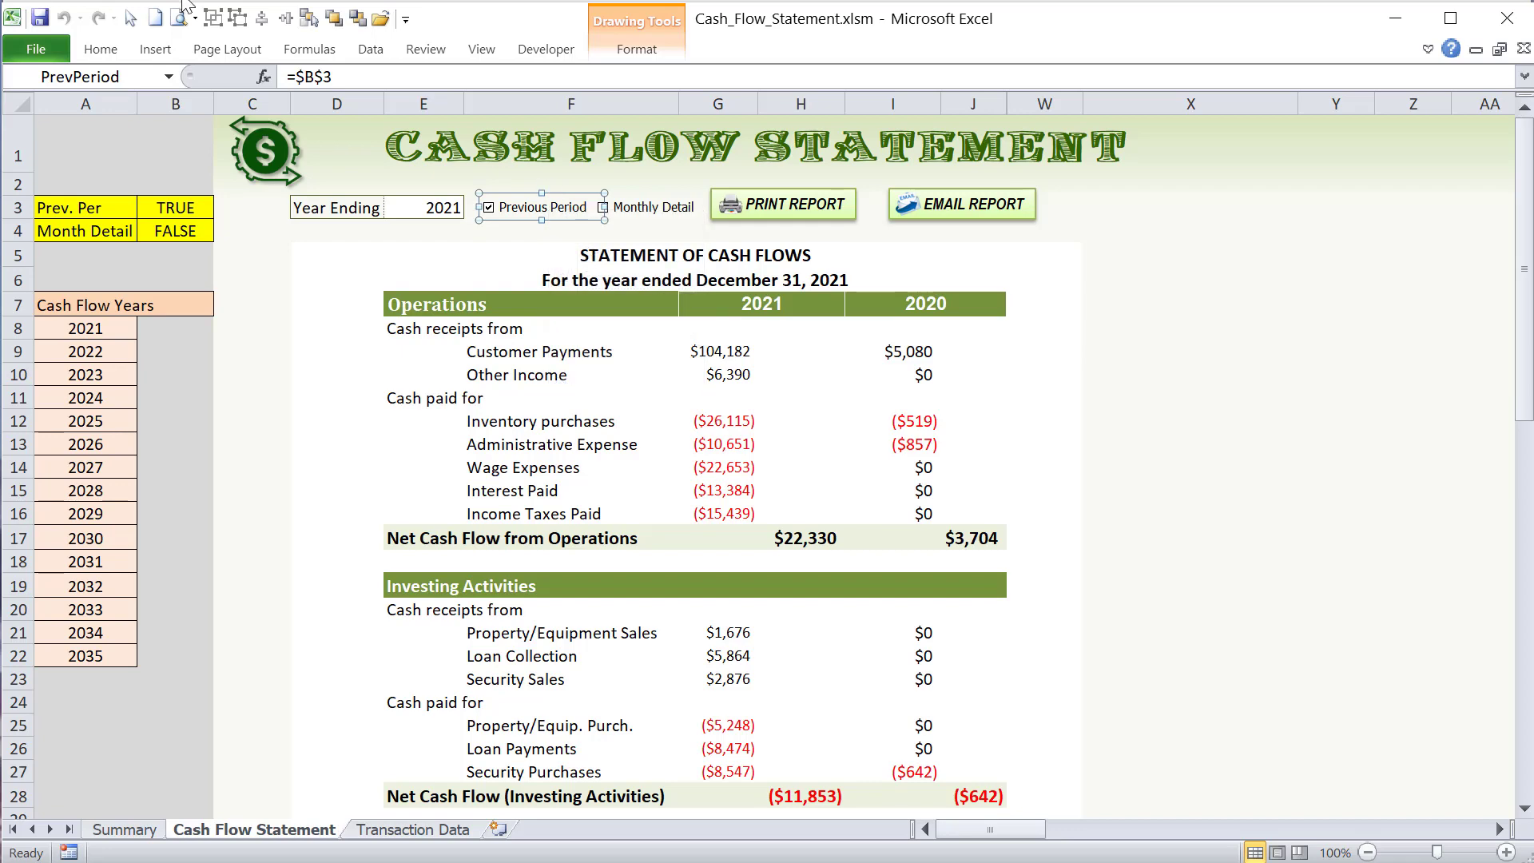
pyautogui.click(137, 74)
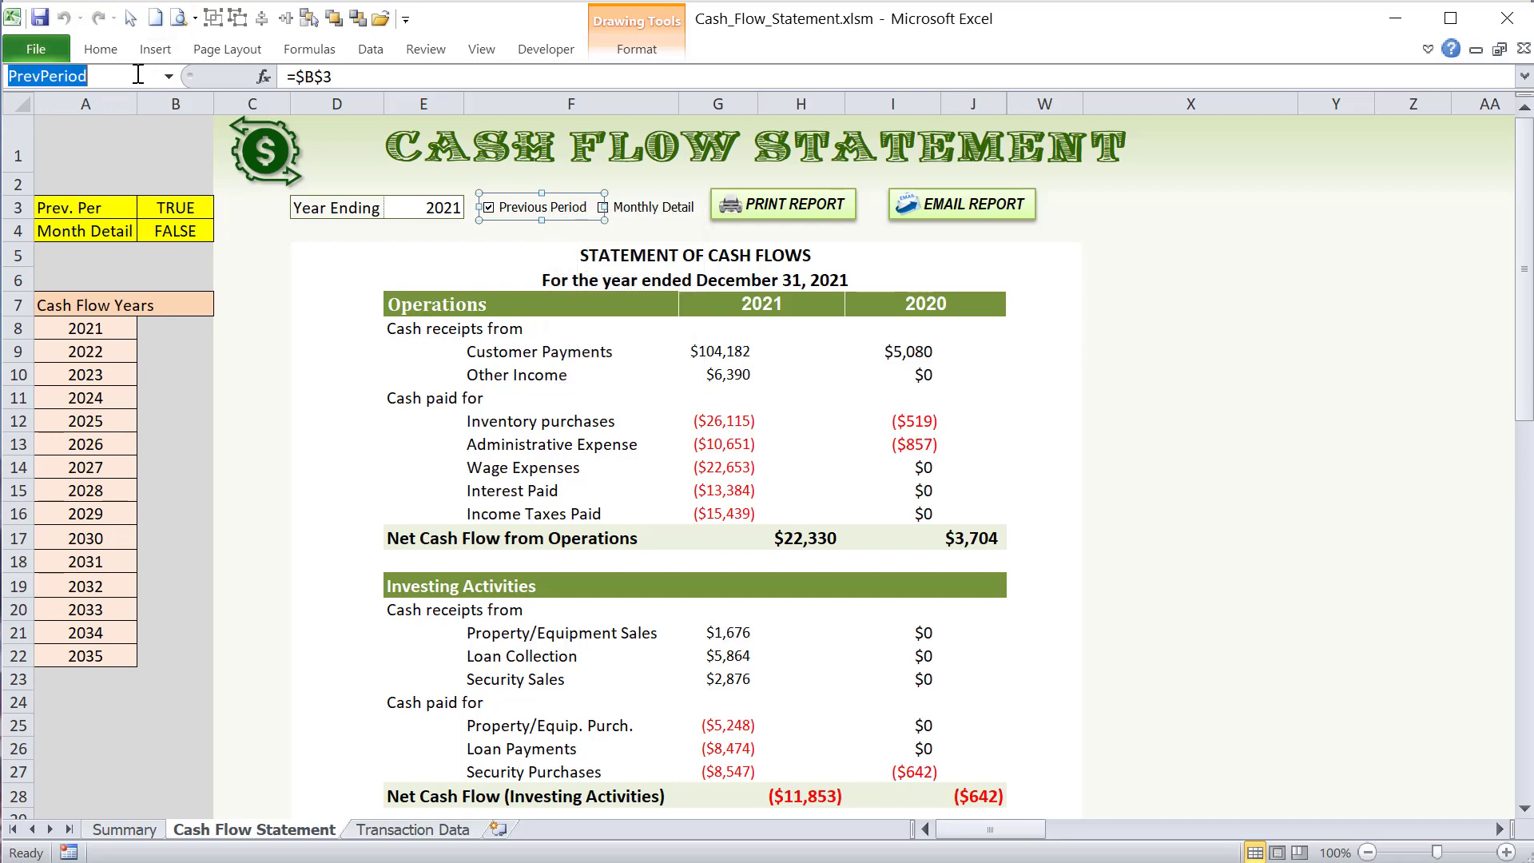
pyautogui.click(328, 254)
pyautogui.click(639, 213)
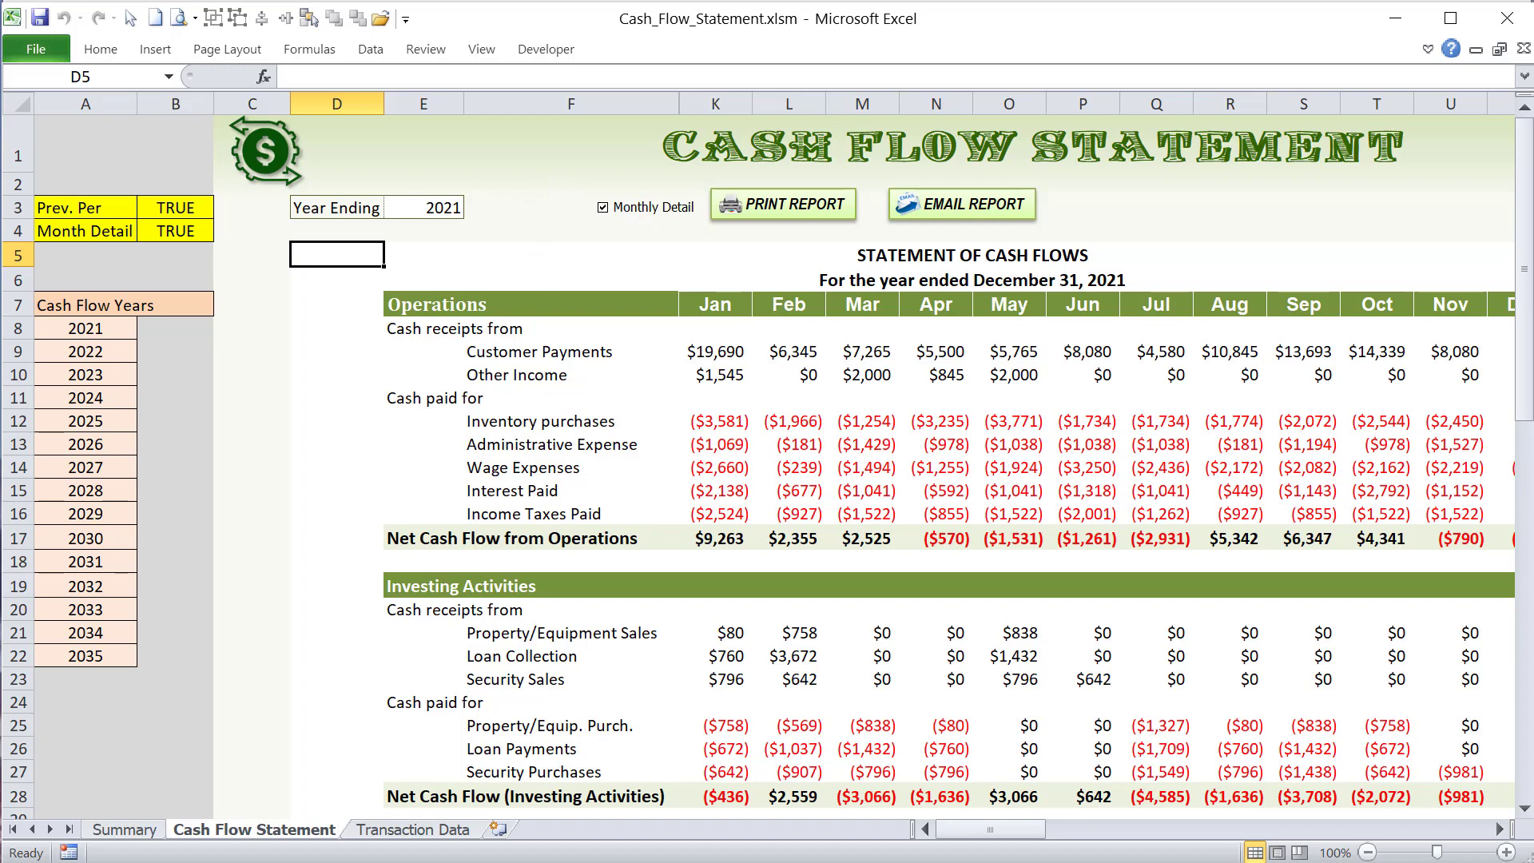
# - Examine the CashFlow_MonthlyDetail line that sets the PrevPeriod shape's Visible property to msoFalse, and its governing If condition
pyautogui.hotkey('alt', 'F11')
pyautogui.moveTo(343, 450); pyautogui.dragTo(519, 442)
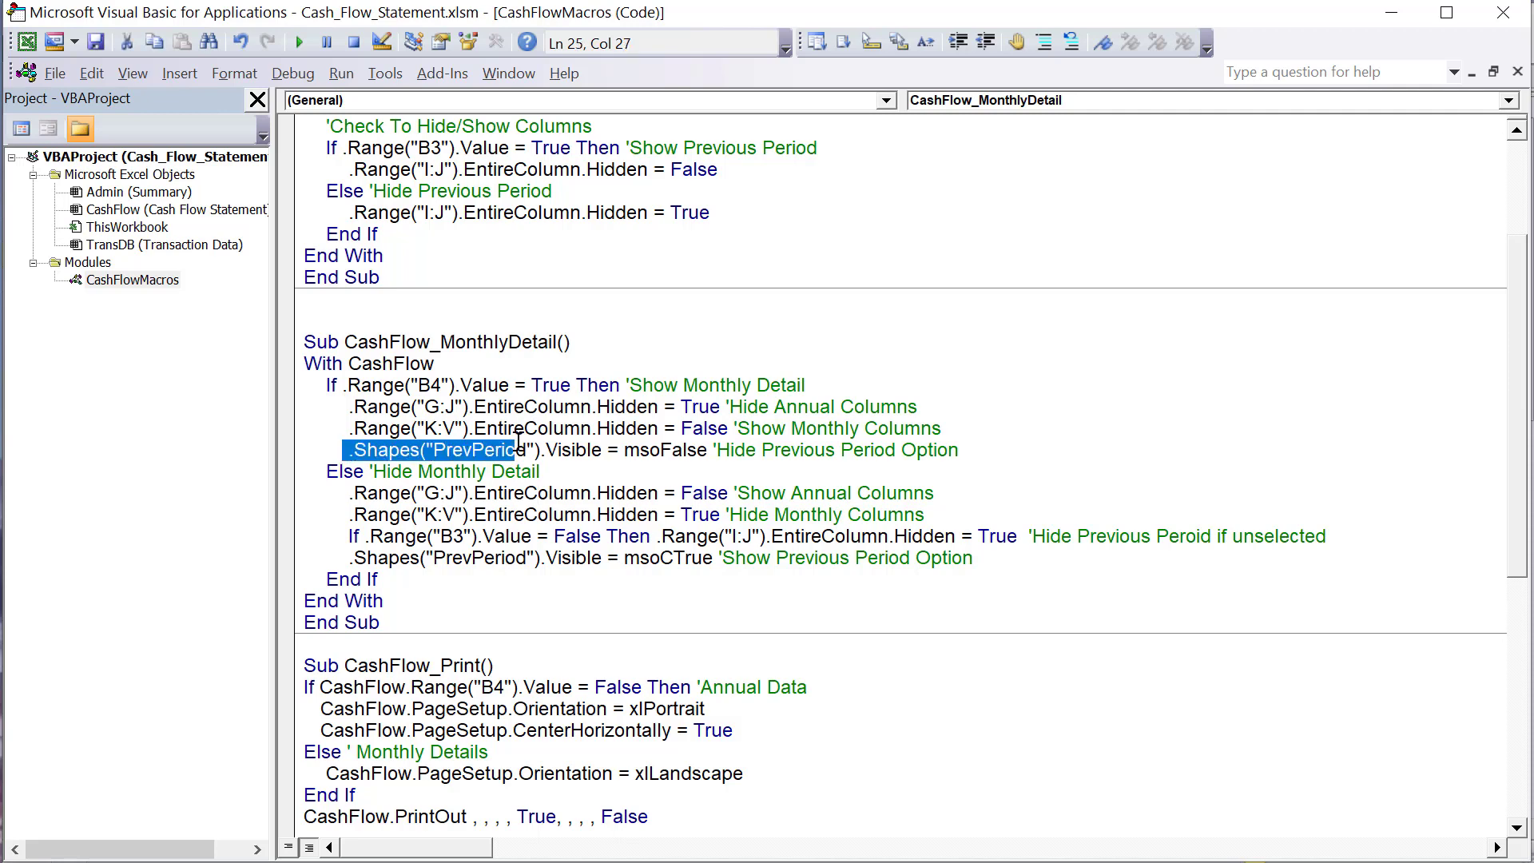
pyautogui.keyDown('shift'); pyautogui.click(605, 450); pyautogui.keyUp('shift')
pyautogui.moveTo(707, 450); pyautogui.dragTo(620, 450)
pyautogui.moveTo(959, 450); pyautogui.dragTo(341, 450)
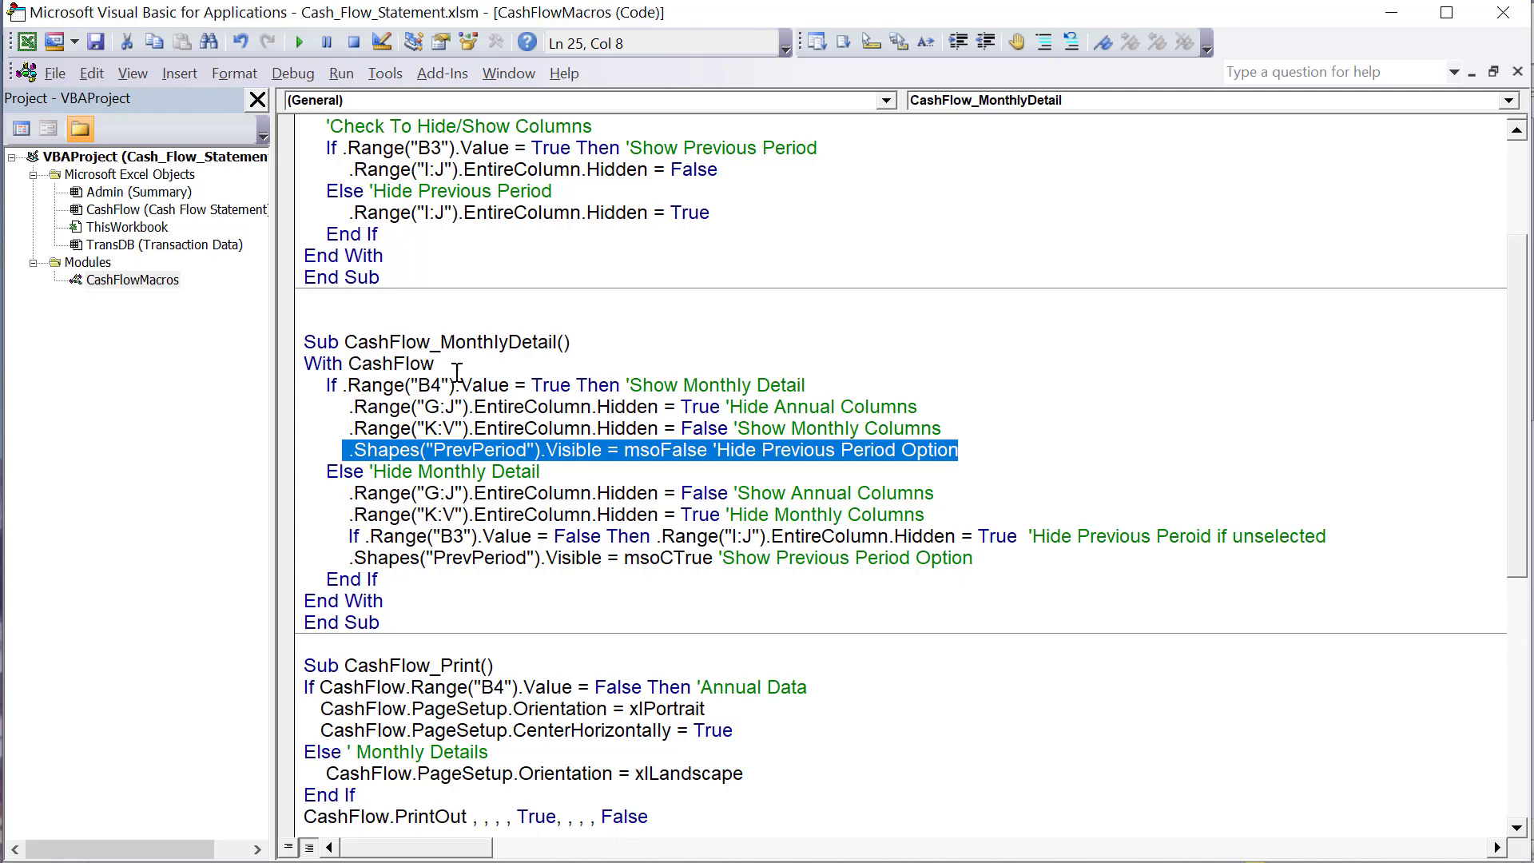
pyautogui.moveTo(867, 385); pyautogui.dragTo(323, 389)
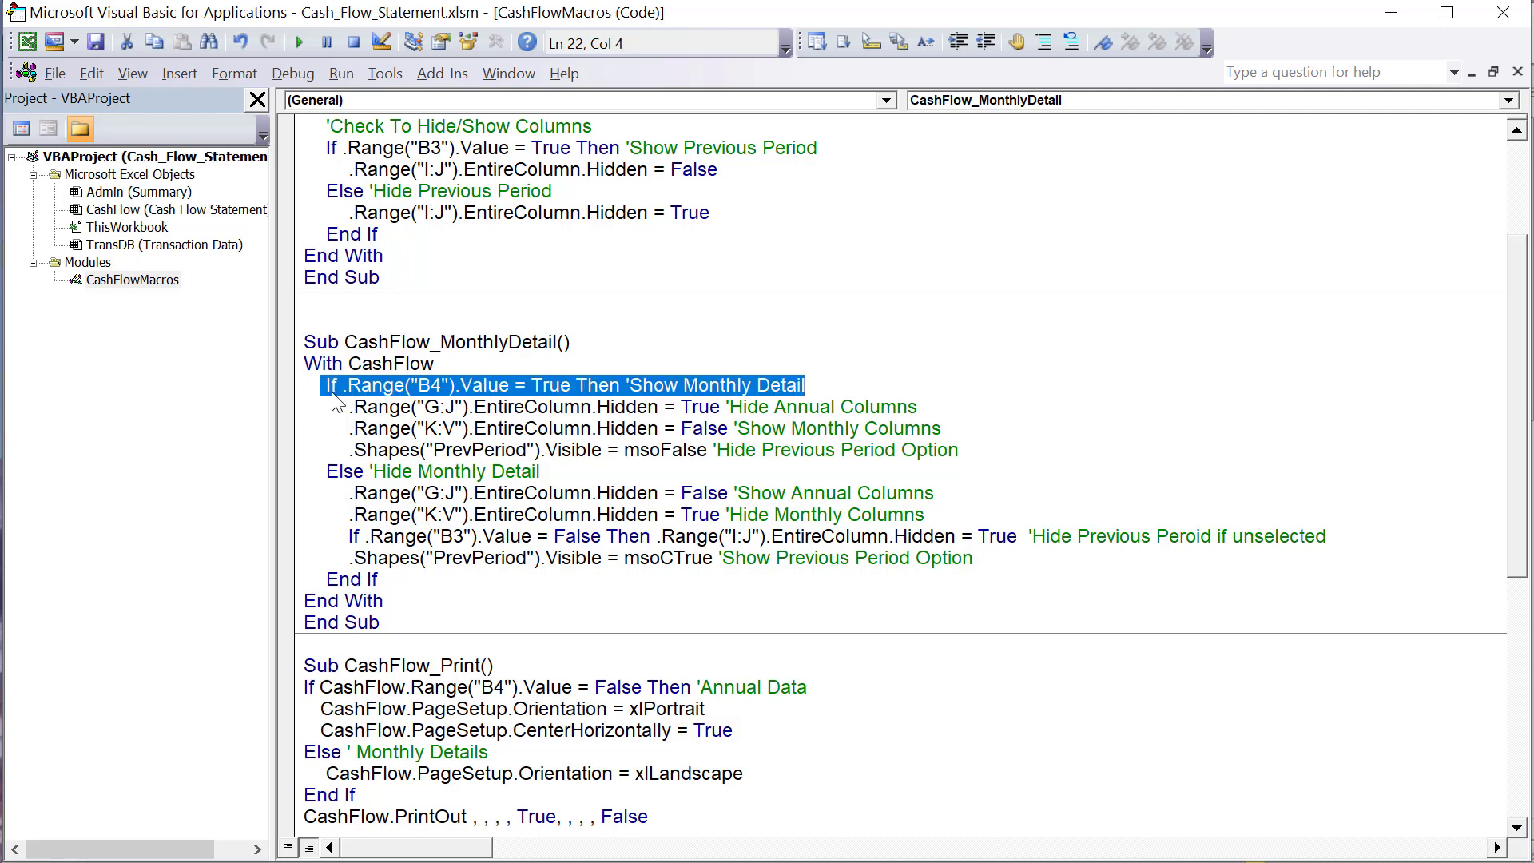
# - Examine how the Else branch of CashFlow_MonthlyDetail shows annual columns G:J and hides monthly columns K:V
pyautogui.click(586, 472)
pyautogui.moveTo(540, 471); pyautogui.dragTo(306, 472)
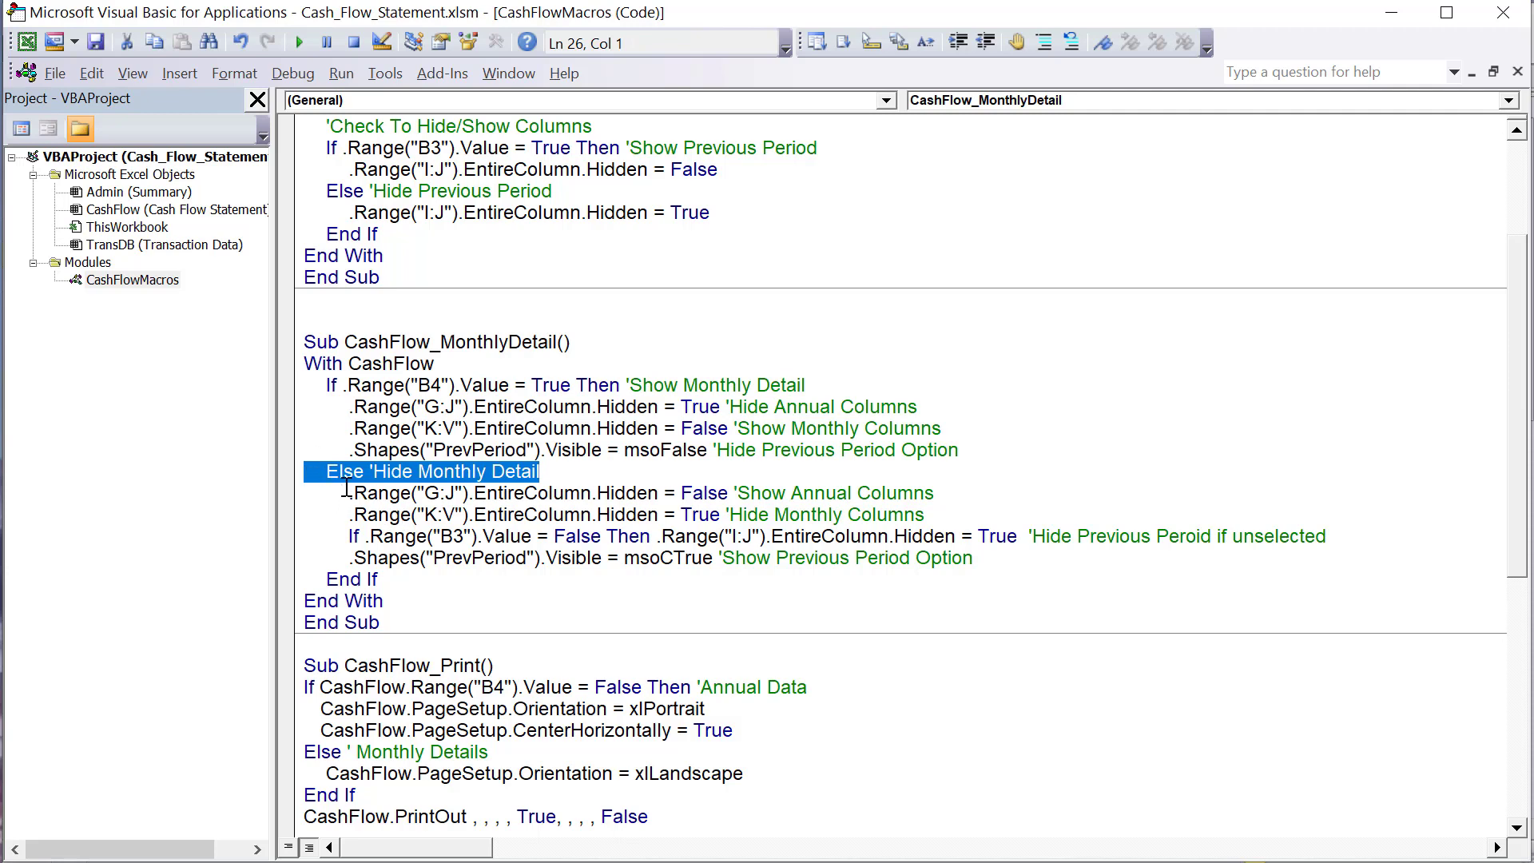
pyautogui.moveTo(349, 493); pyautogui.dragTo(593, 493)
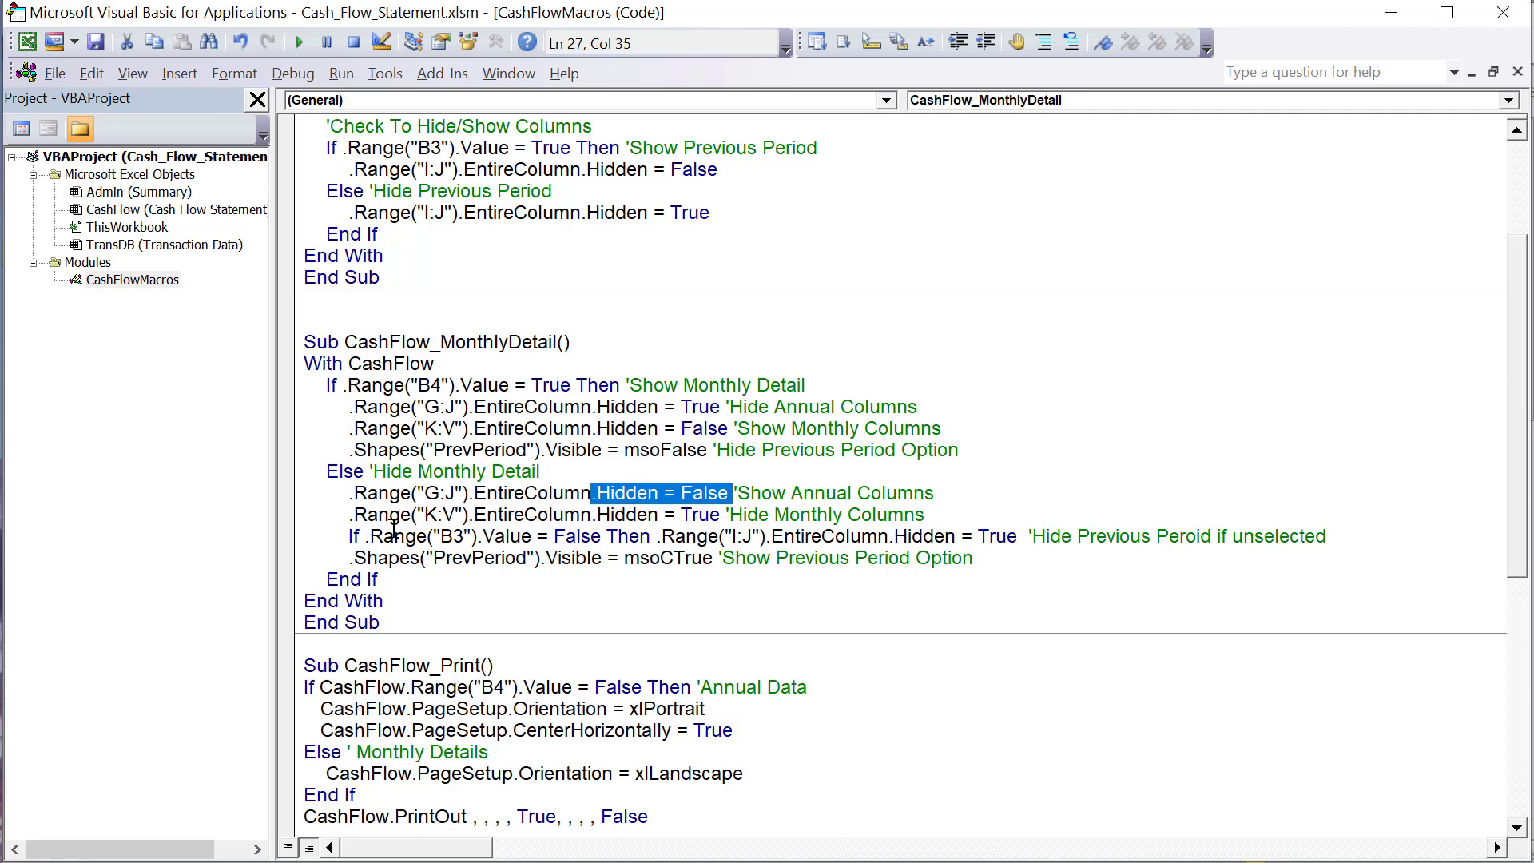
pyautogui.moveTo(423, 514); pyautogui.dragTo(459, 517)
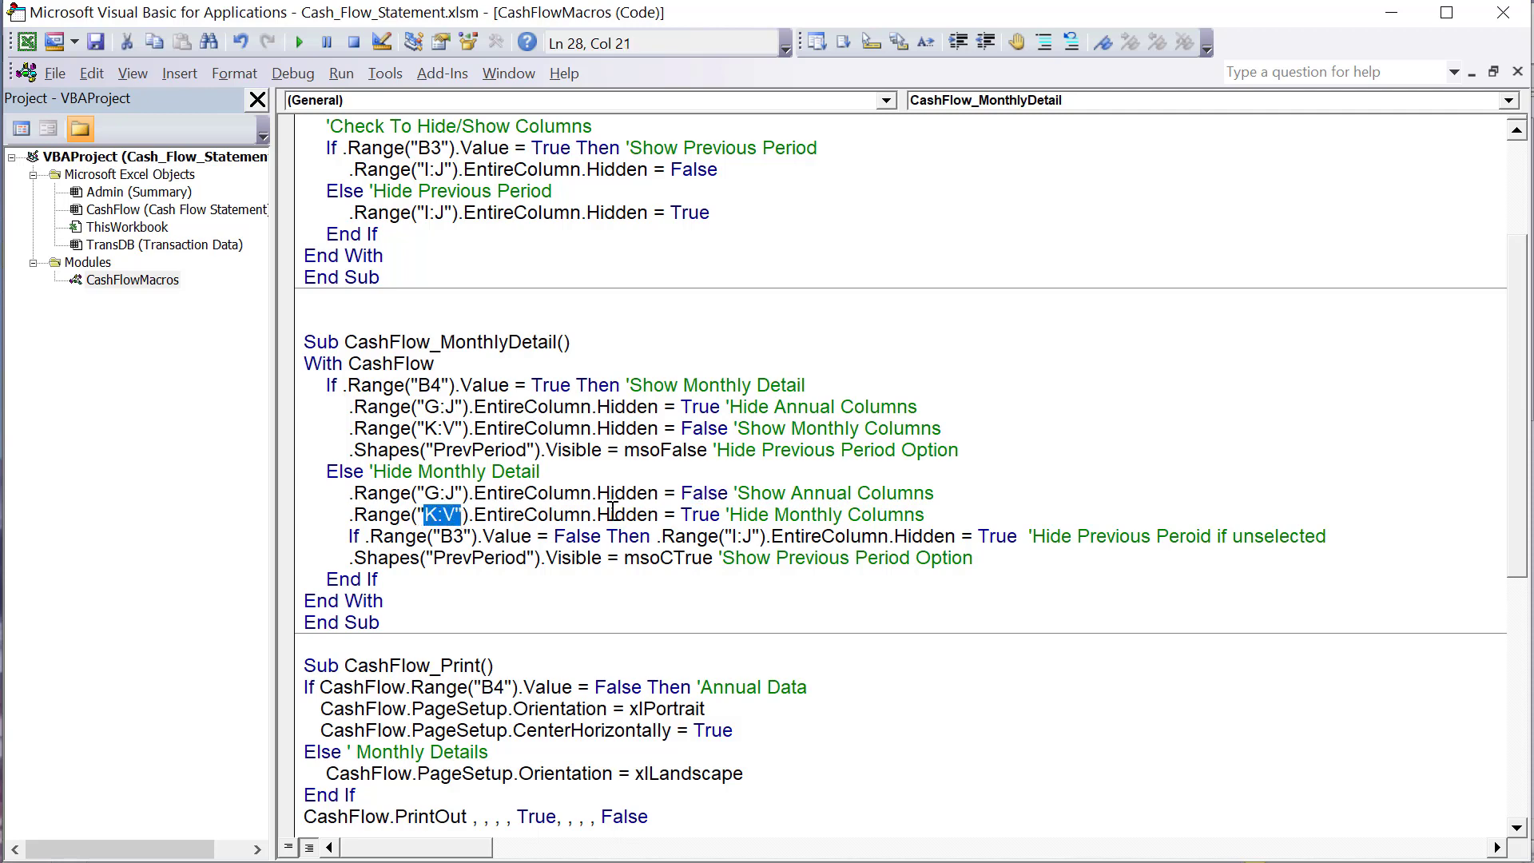
pyautogui.moveTo(611, 515); pyautogui.dragTo(677, 515)
pyautogui.moveTo(930, 515); pyautogui.dragTo(337, 511)
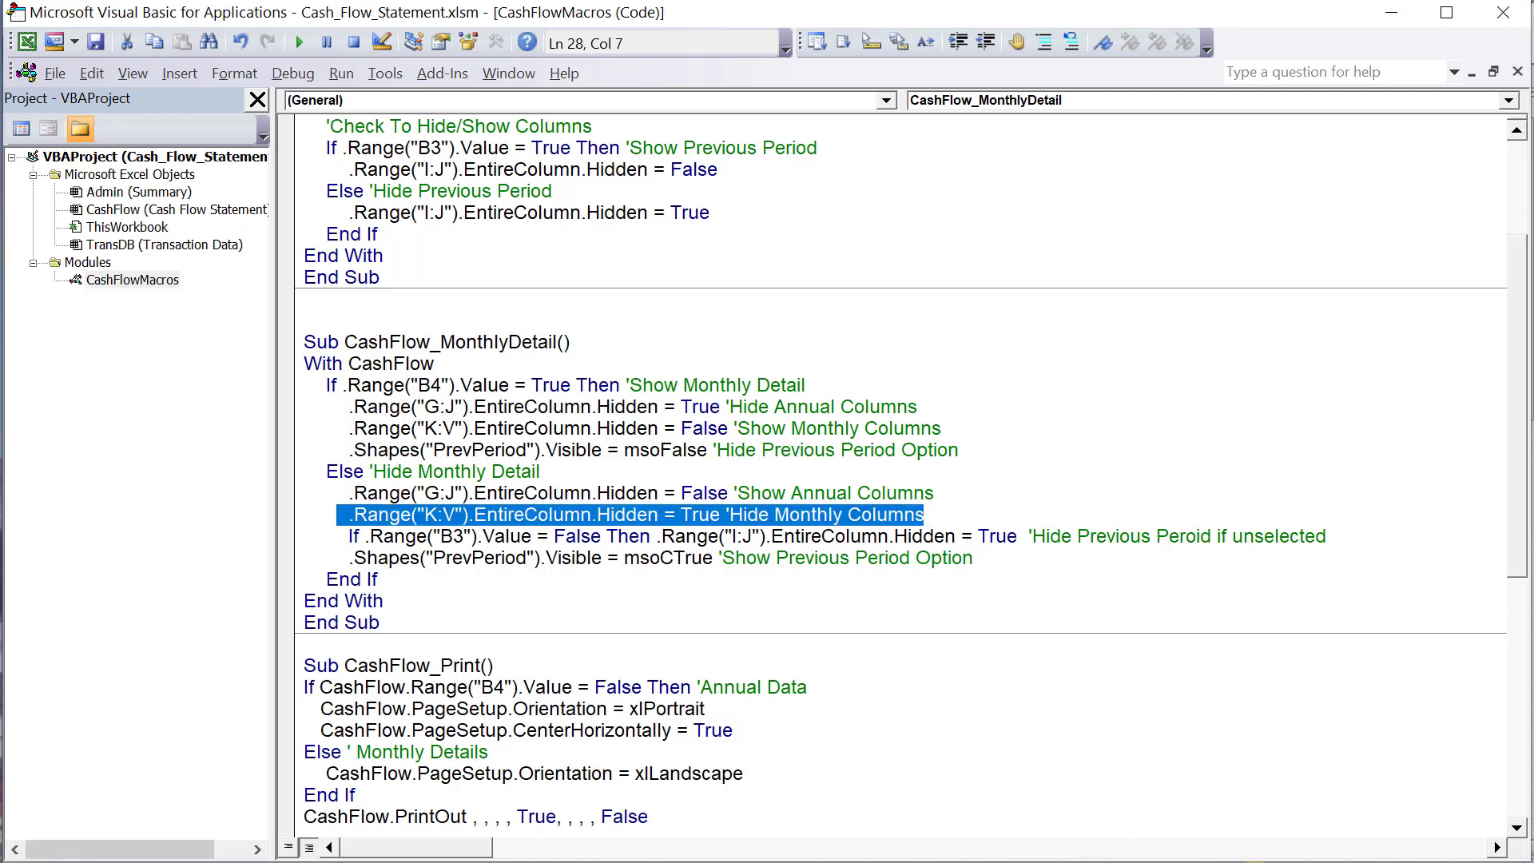
# - On the worksheet, switch to the annual view, turn off the Previous Period option, and turn Monthly Detail back on
pyautogui.hotkey('alt', 'F11')
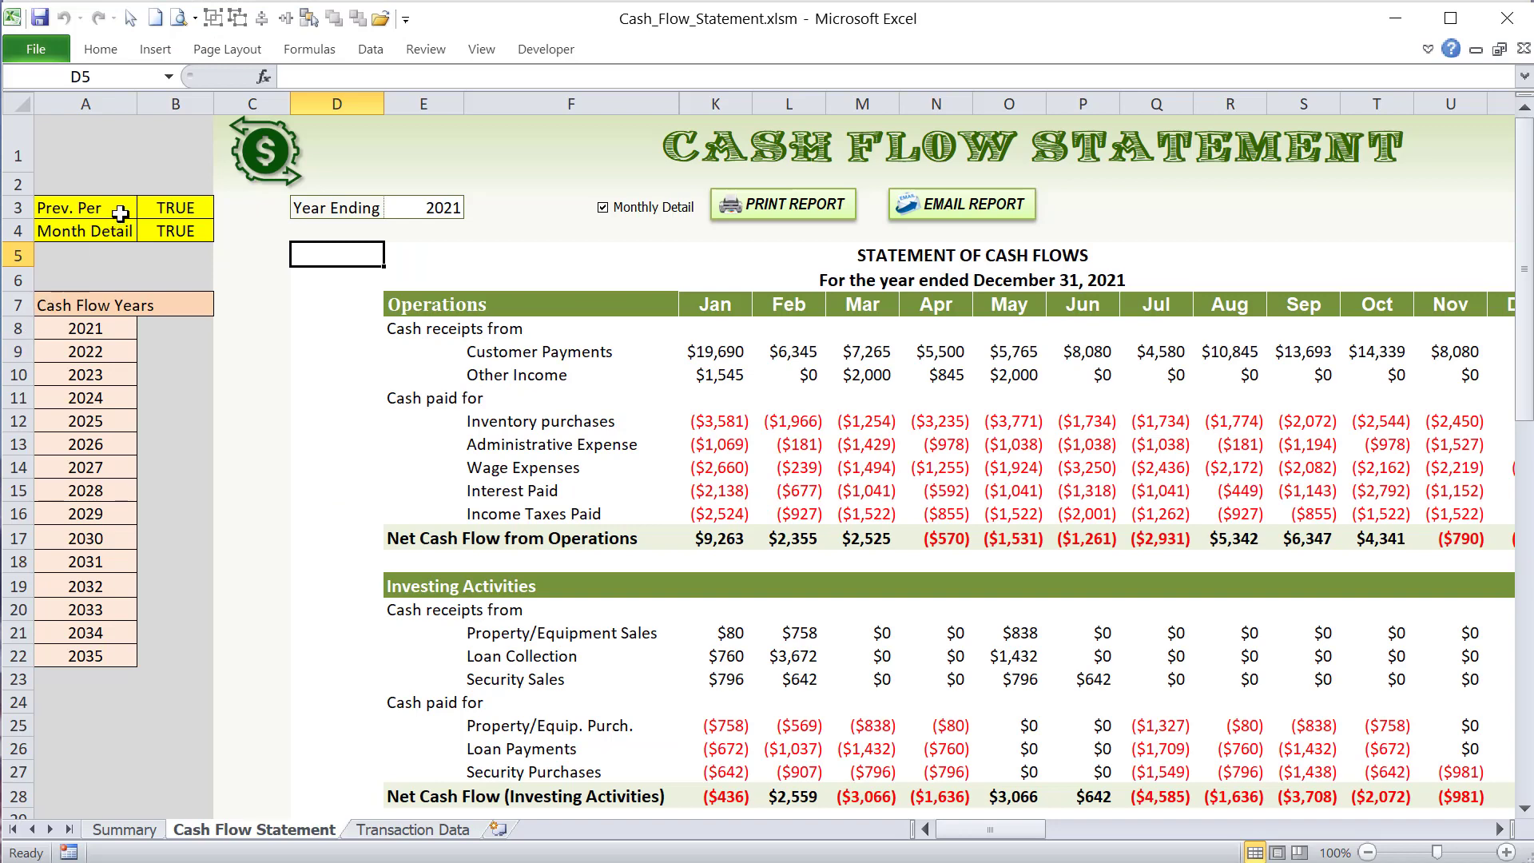
pyautogui.click(142, 210)
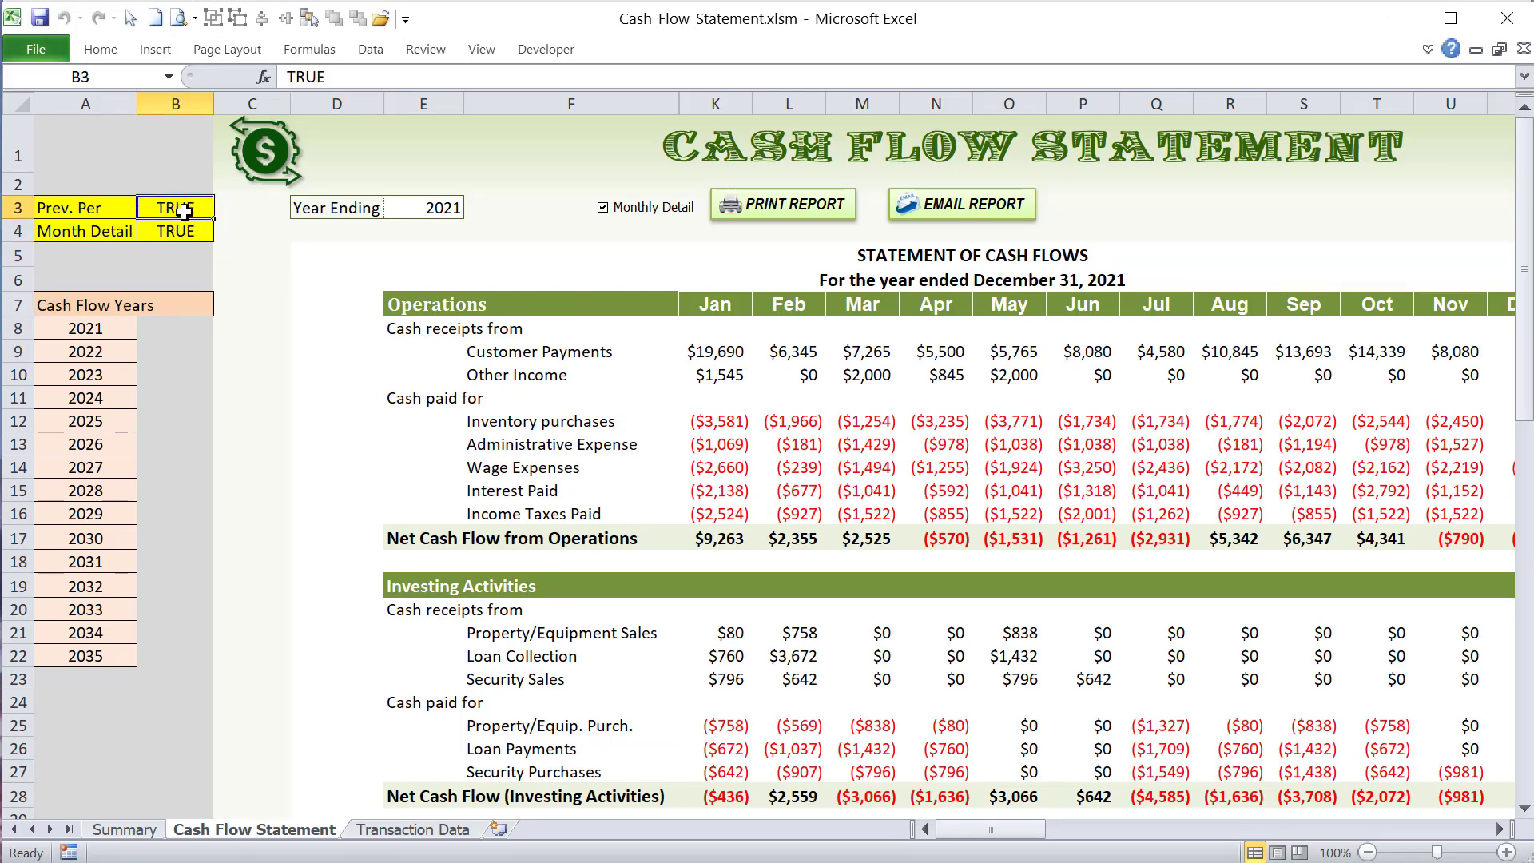
pyautogui.click(604, 208)
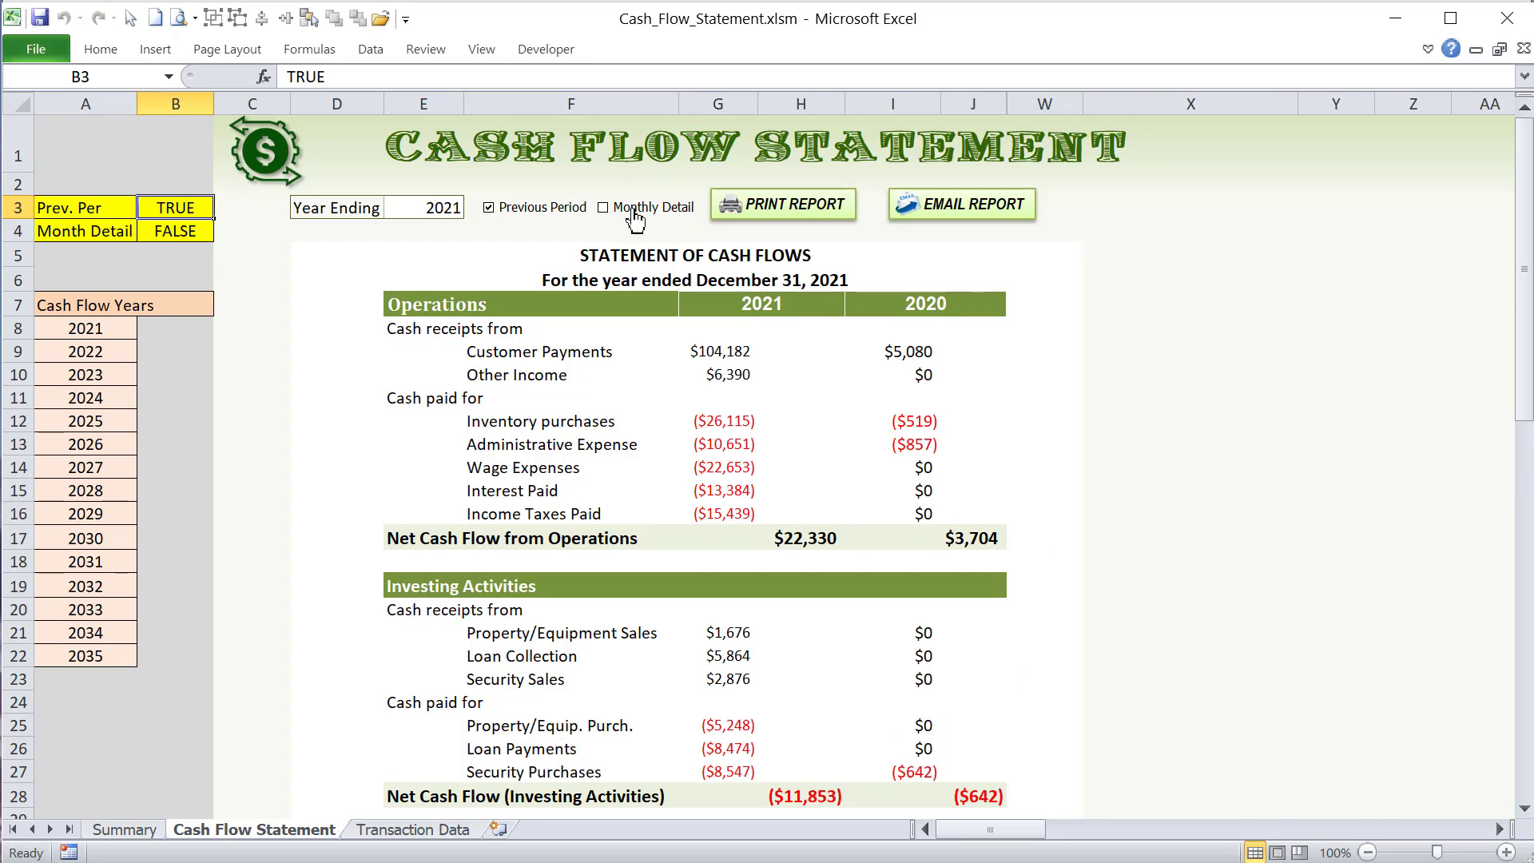
pyautogui.moveTo(739, 317); pyautogui.dragTo(918, 586)
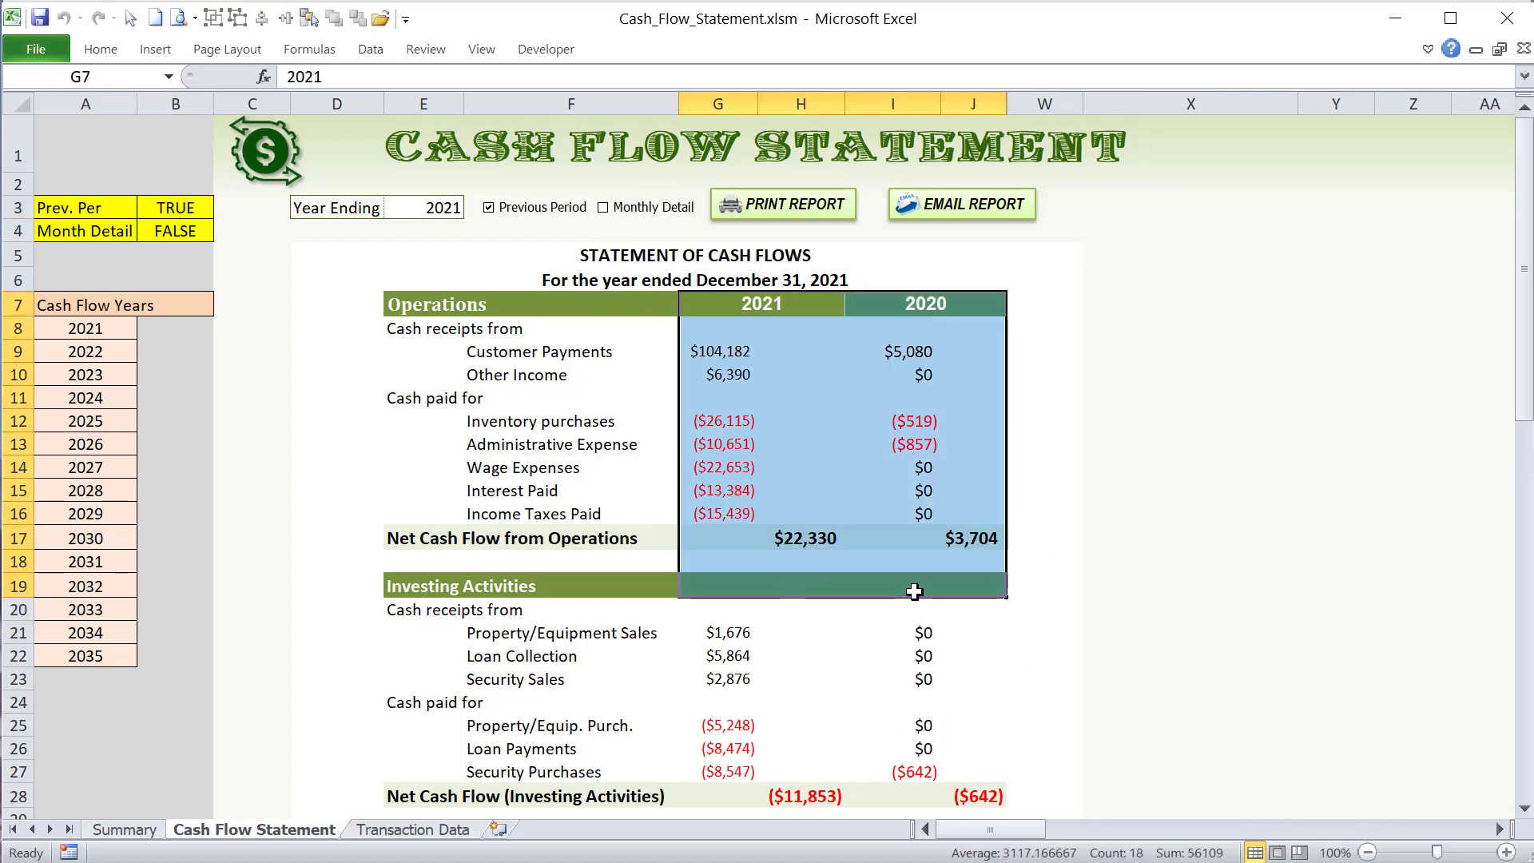
pyautogui.click(490, 208)
pyautogui.click(297, 399)
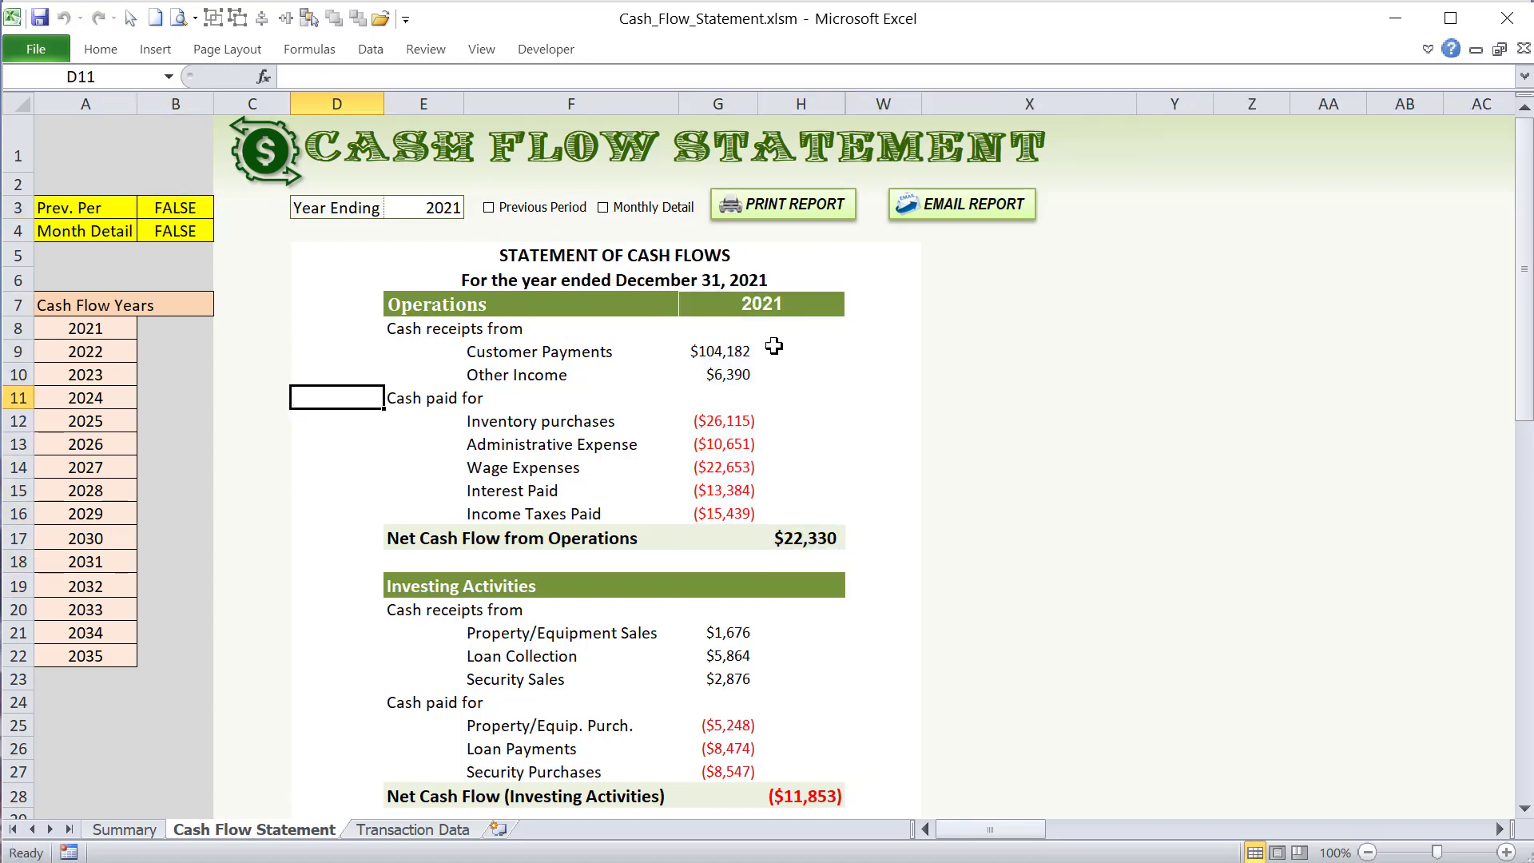
pyautogui.click(649, 210)
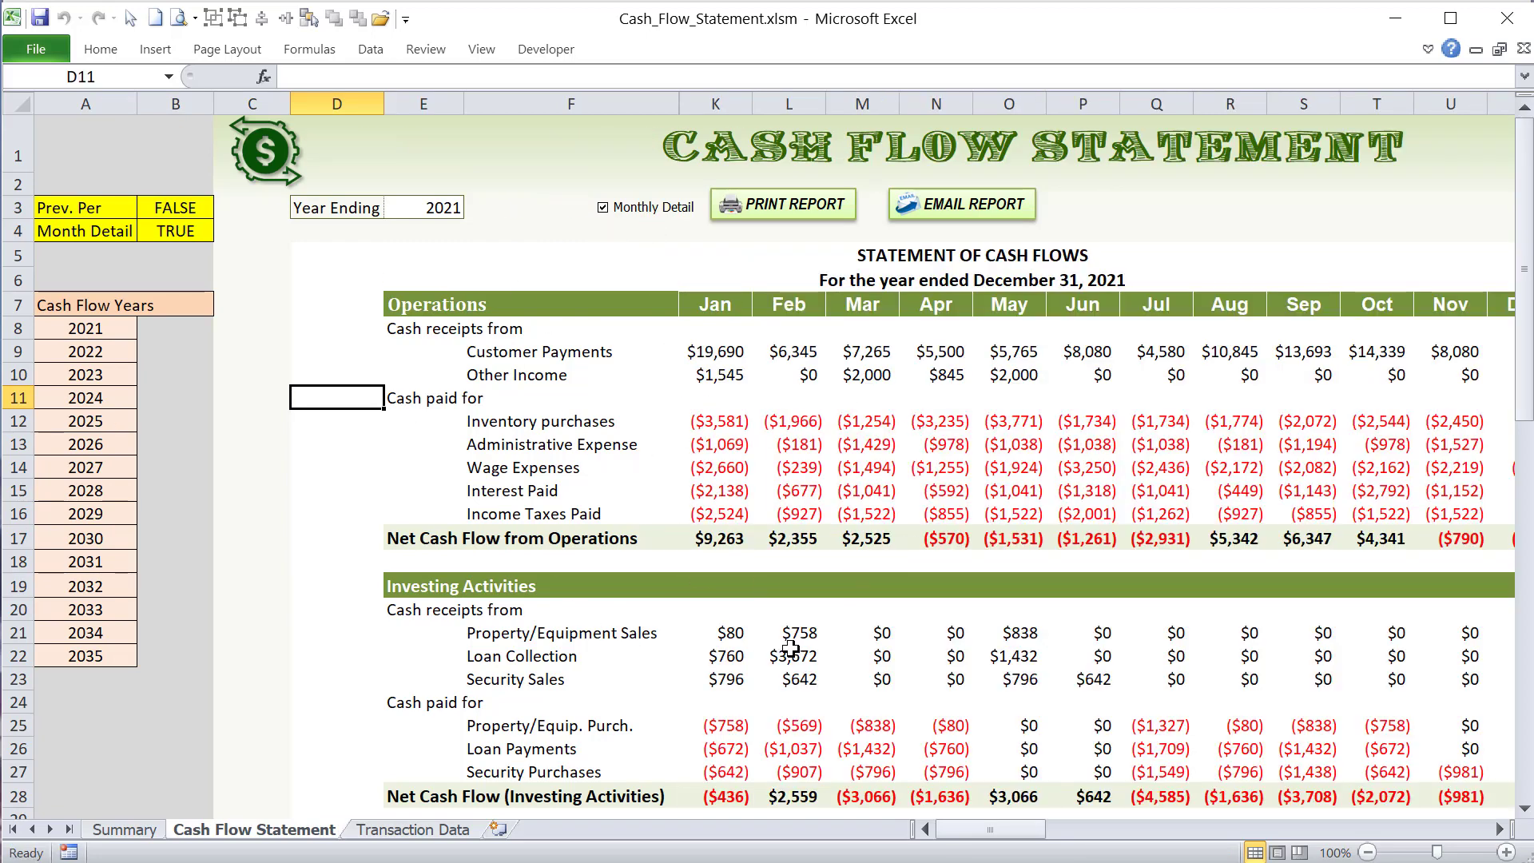
# - On the worksheet, turn on Previous Period in the annual view, then switch Monthly Detail on and off while checking cell B3
pyautogui.click(632, 214)
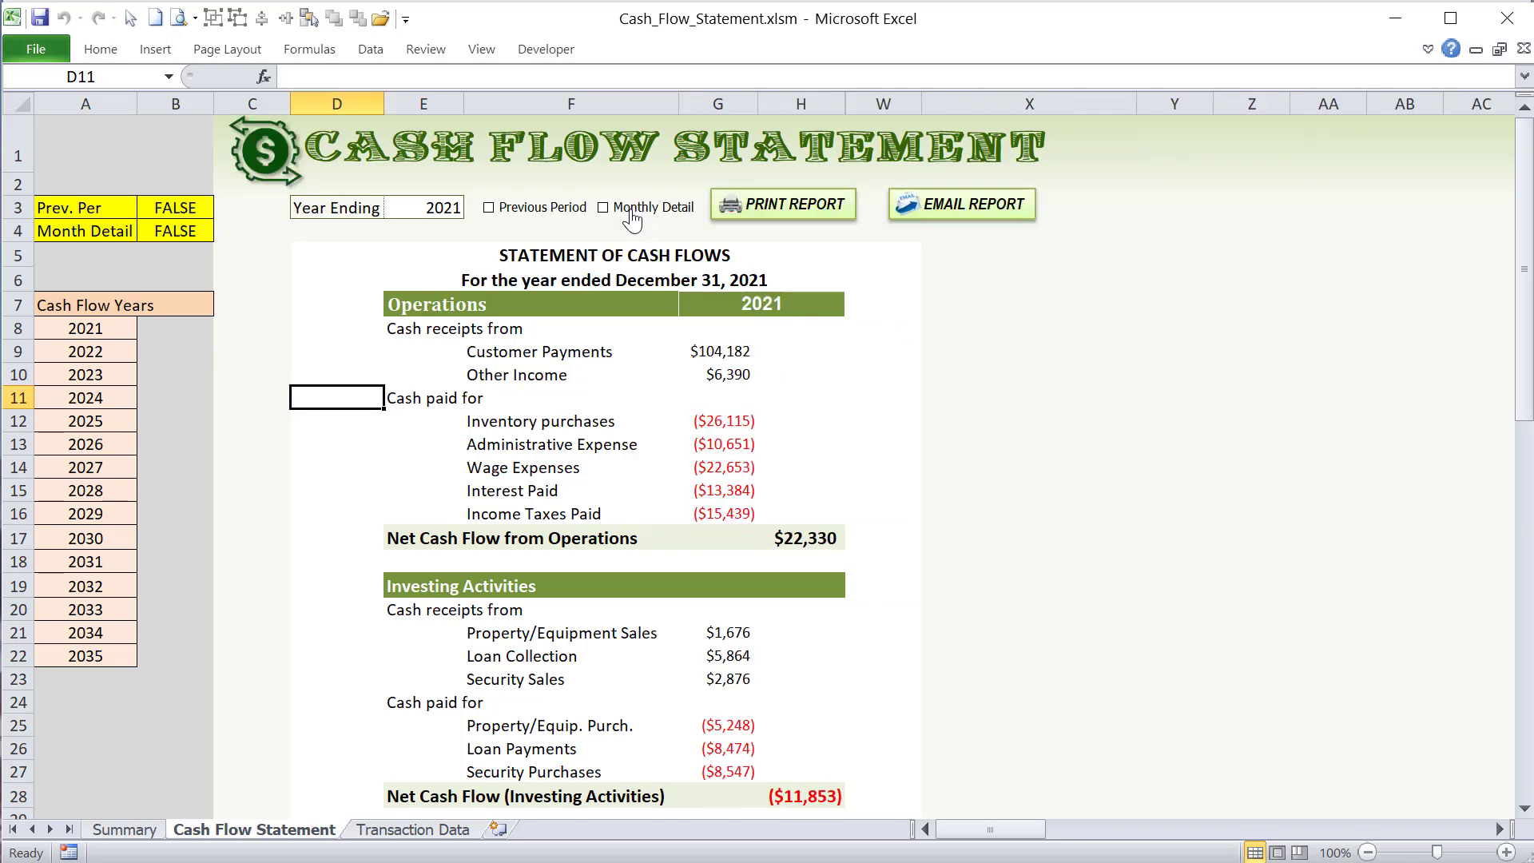
pyautogui.click(177, 212)
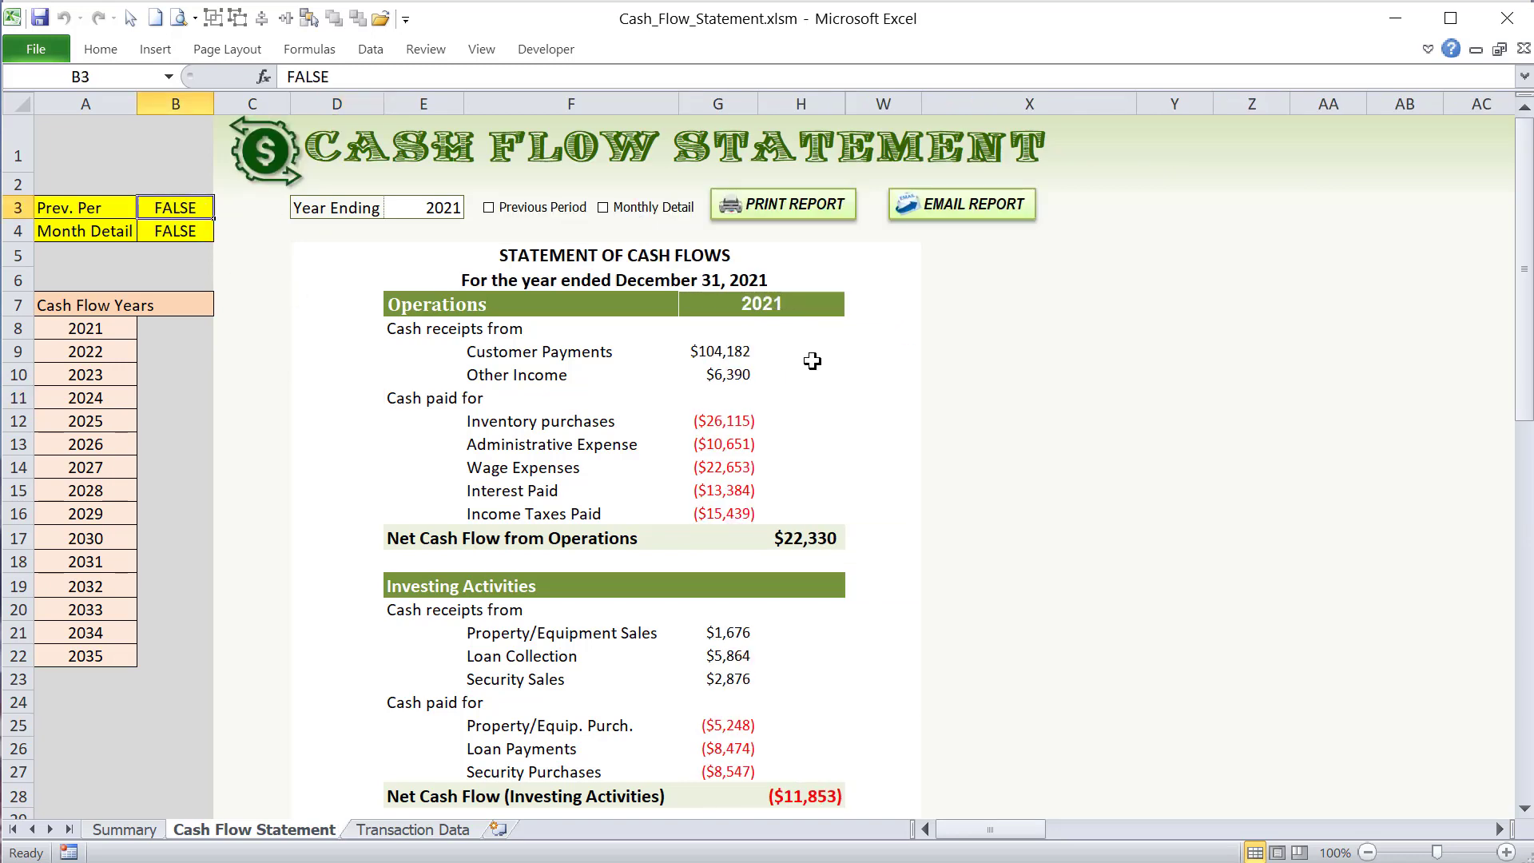
pyautogui.click(556, 210)
pyautogui.click(615, 208)
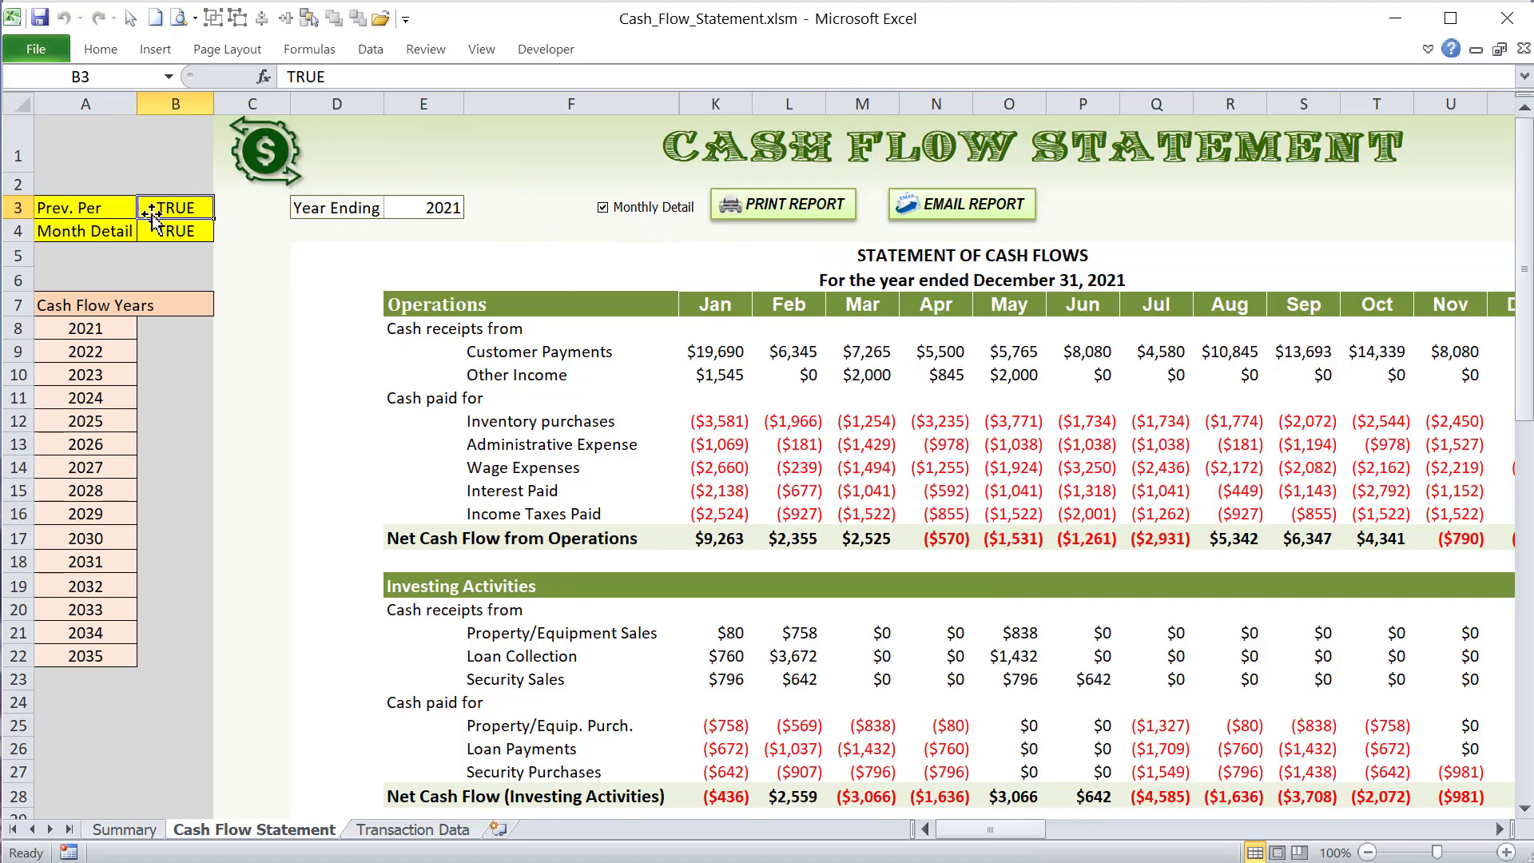
pyautogui.click(621, 213)
pyautogui.moveTo(806, 303); pyautogui.dragTo(957, 596)
pyautogui.click(165, 206)
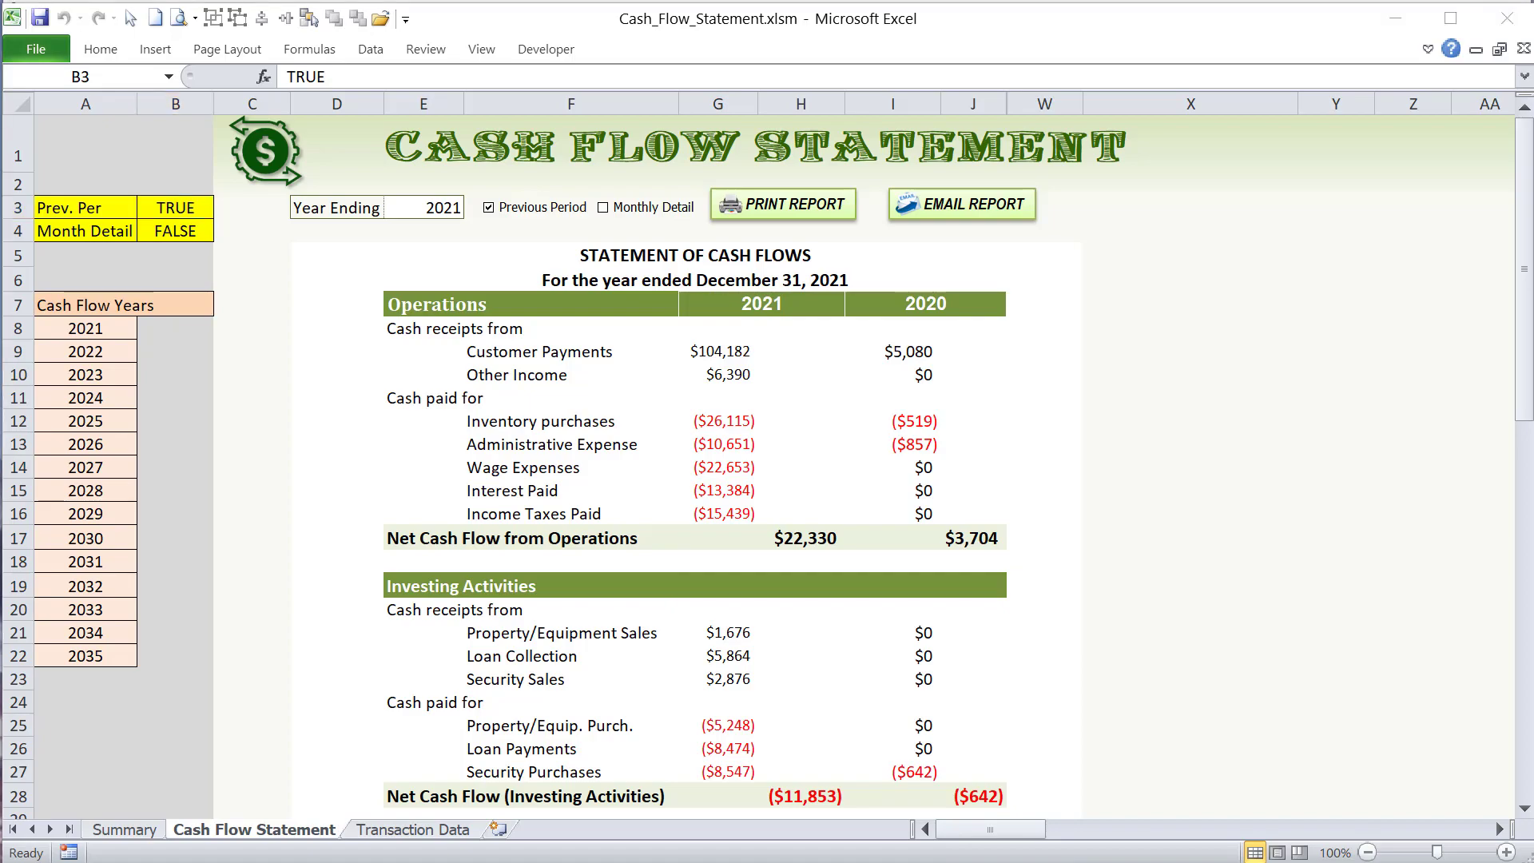
# - Examine the CashFlow_MonthlyDetail line that hides columns I:J when B3 is False, alongside the line showing annual columns G:J
pyautogui.hotkey('alt', 'F11')
pyautogui.click(290, 557)
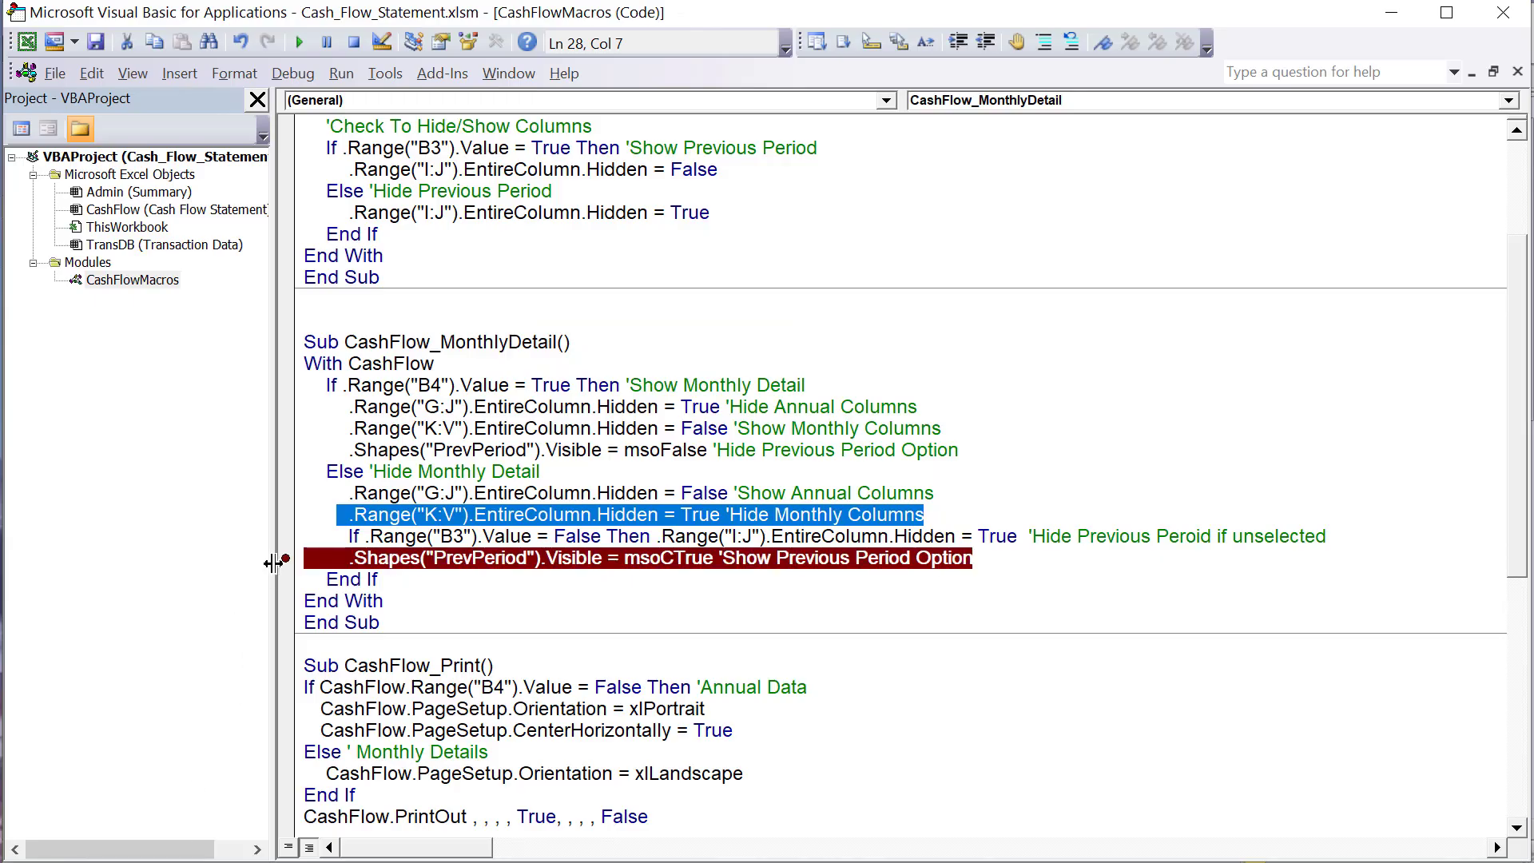
pyautogui.click(287, 560)
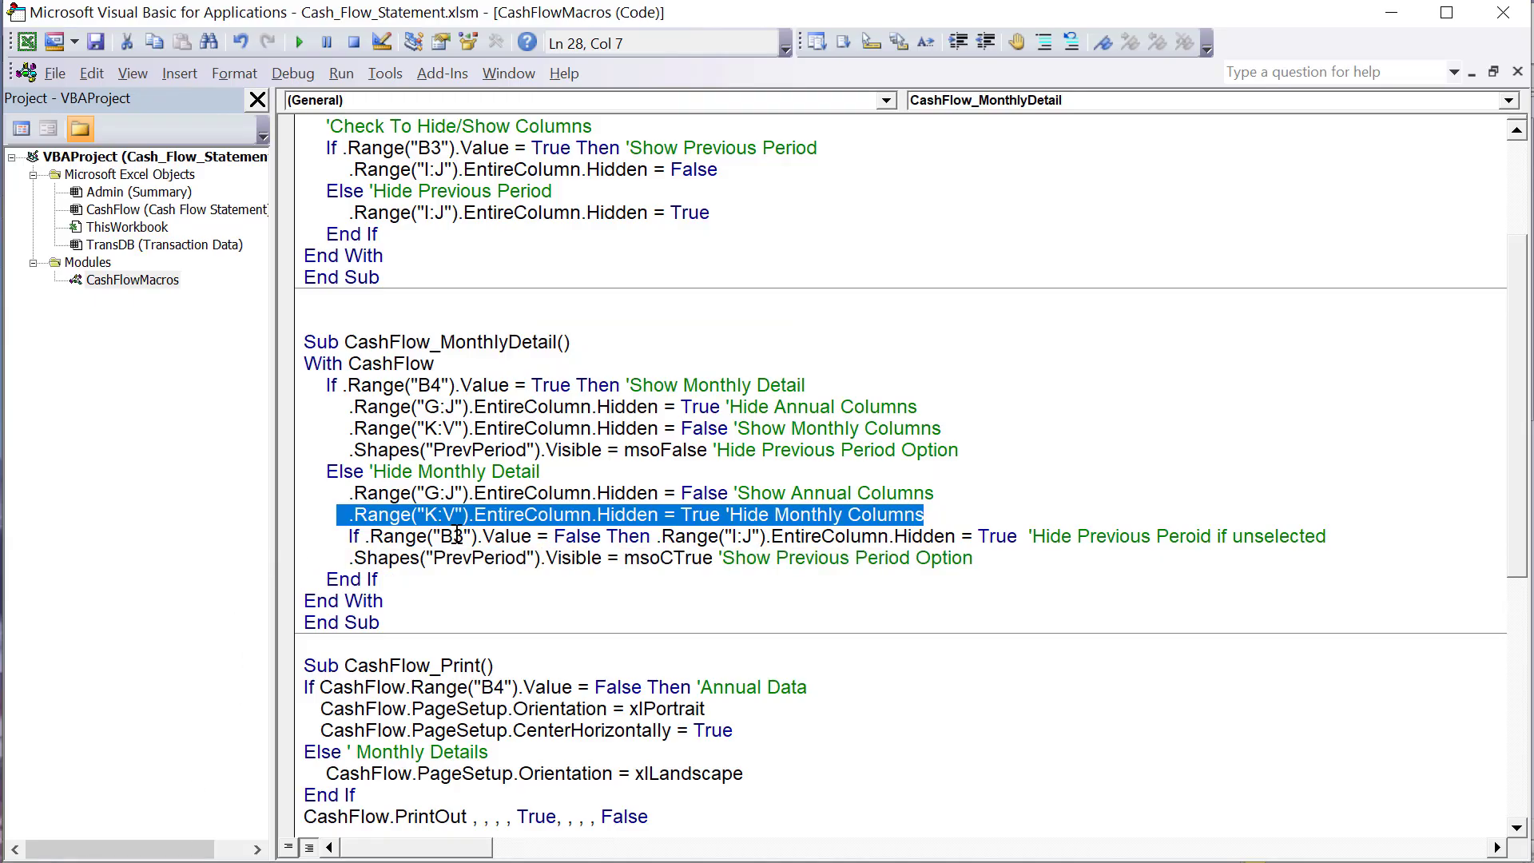
pyautogui.moveTo(589, 535); pyautogui.dragTo(371, 533)
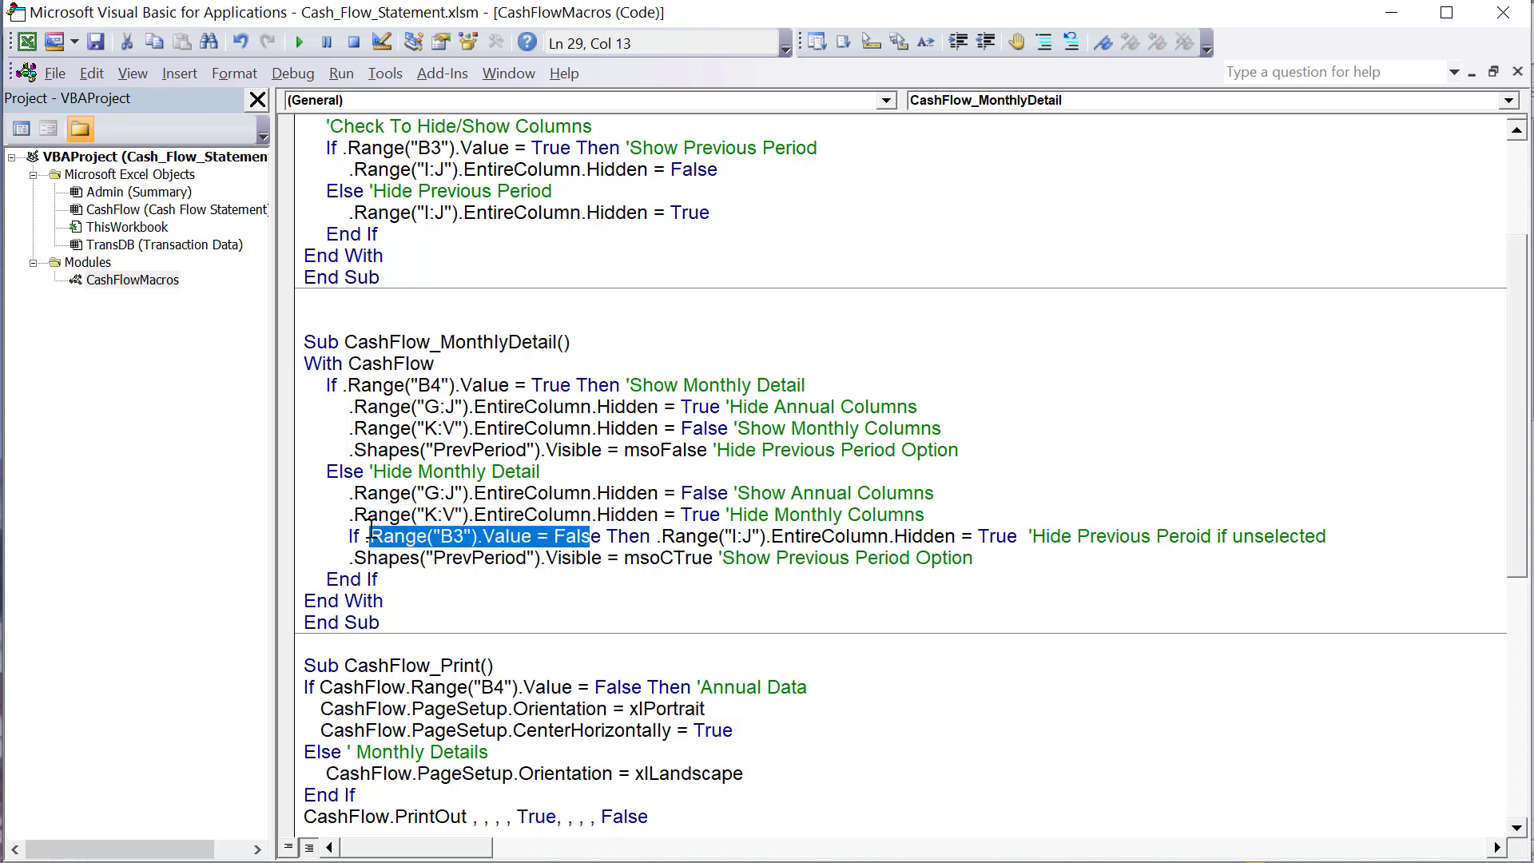
pyautogui.moveTo(655, 536); pyautogui.dragTo(1017, 536)
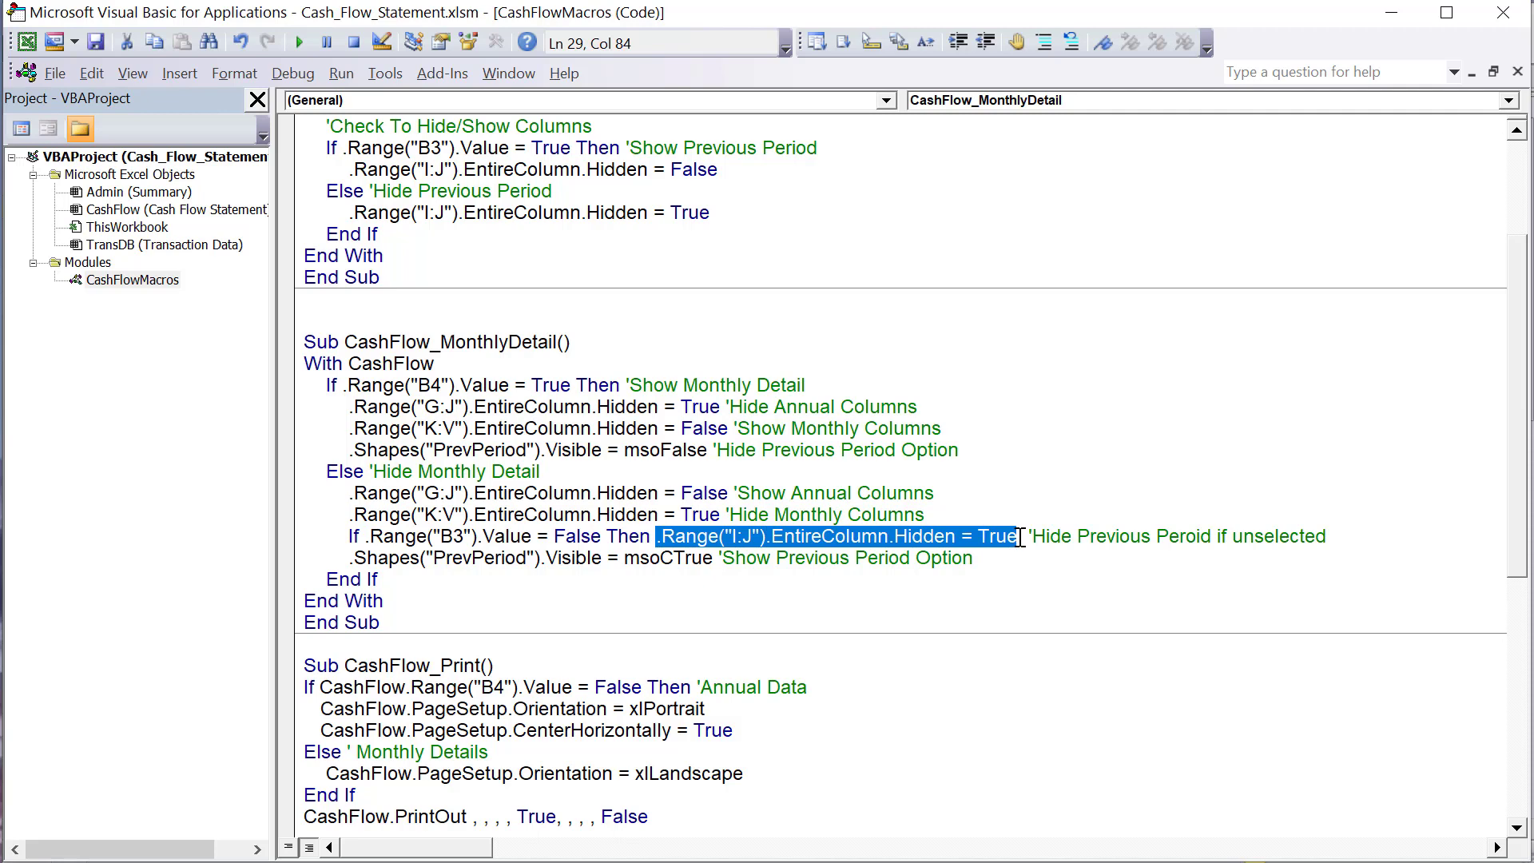
pyautogui.moveTo(1358, 536); pyautogui.dragTo(641, 545)
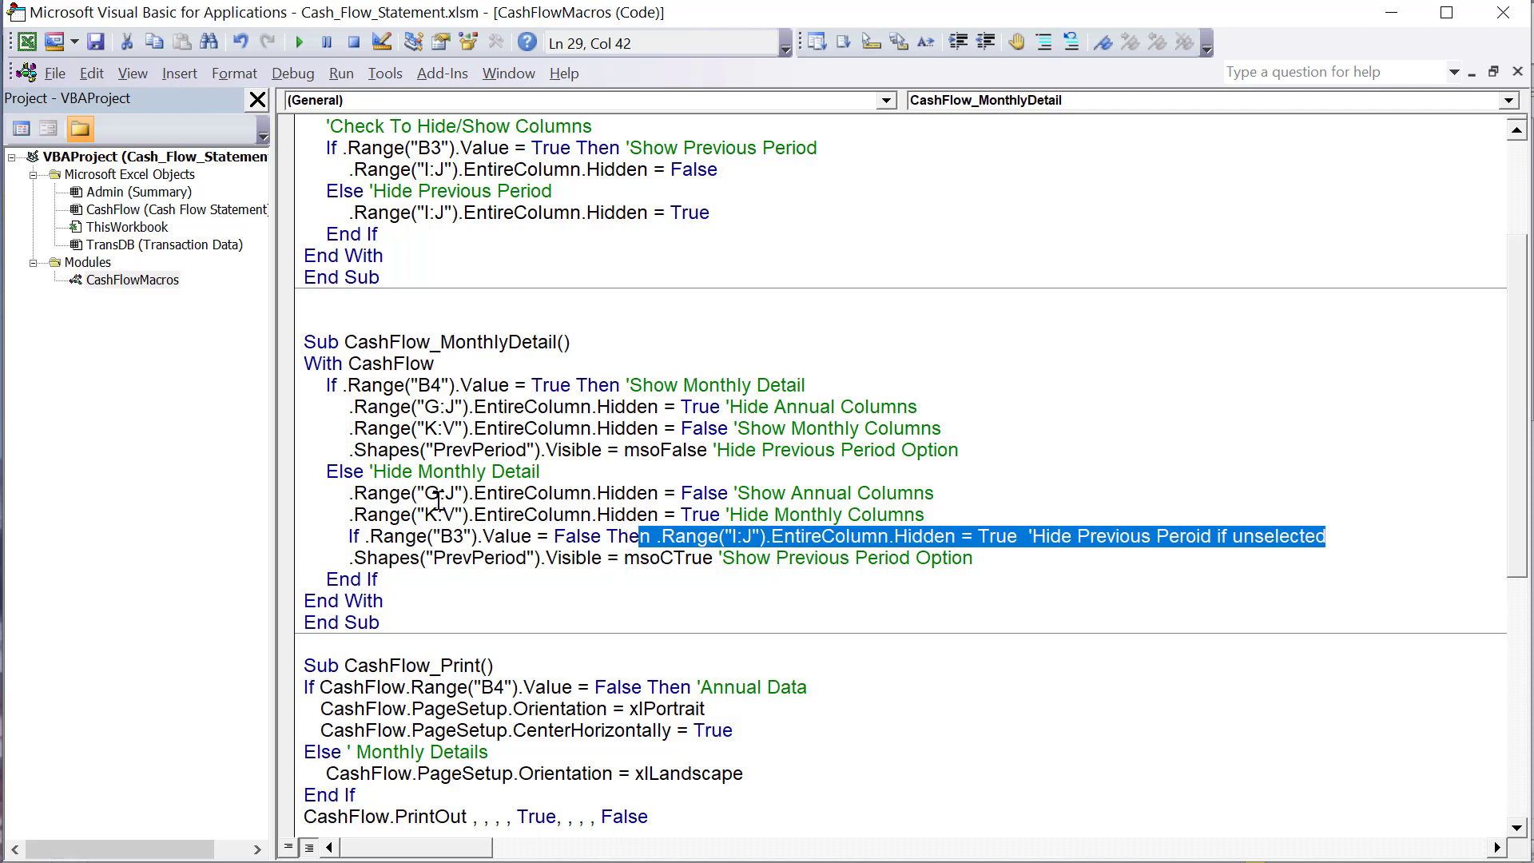
pyautogui.moveTo(425, 493); pyautogui.dragTo(727, 499)
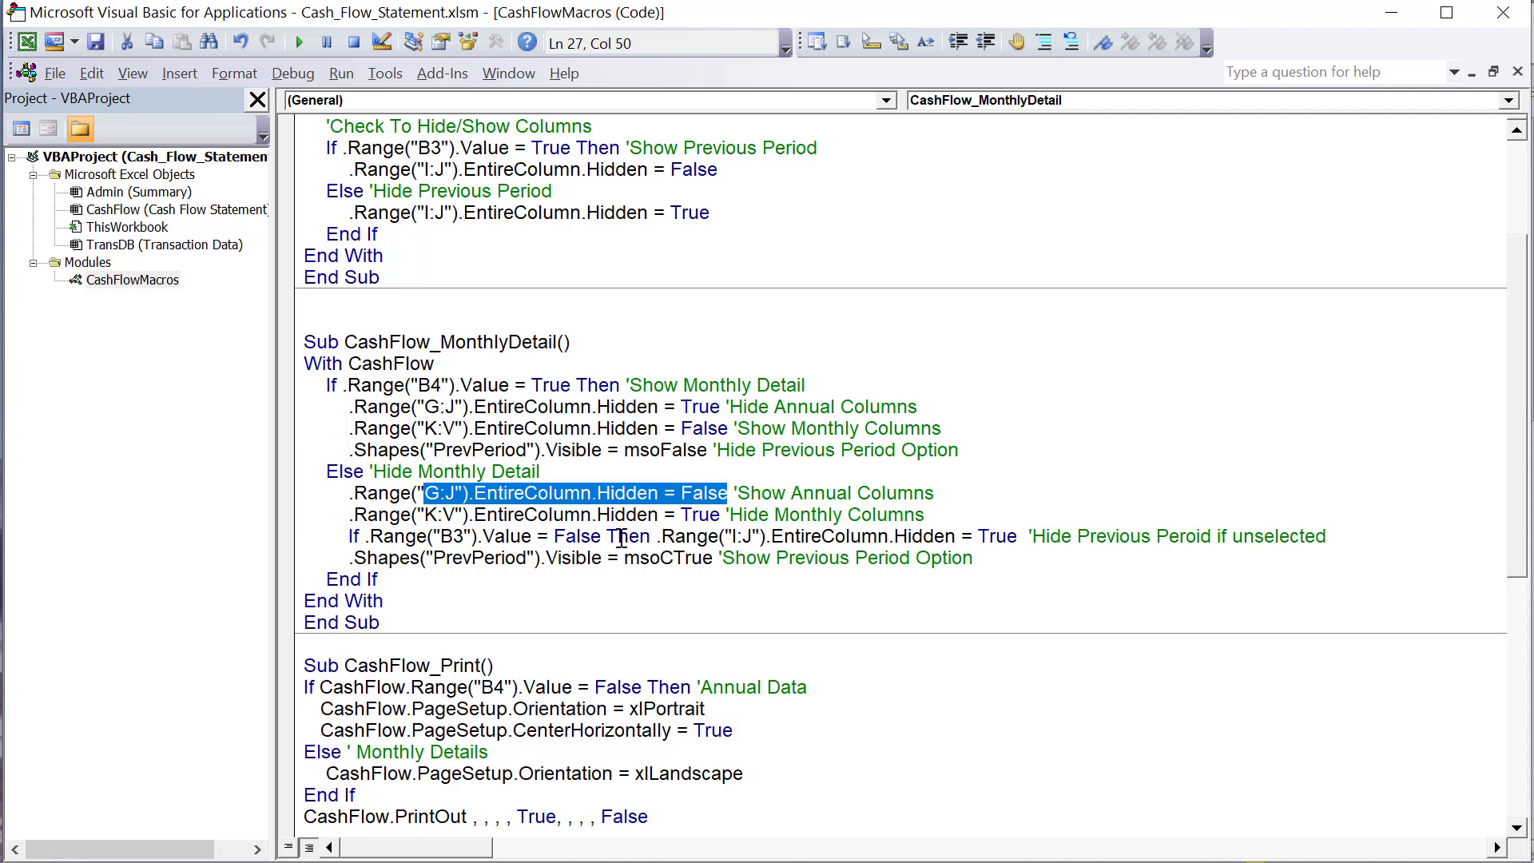
pyautogui.moveTo(605, 537); pyautogui.dragTo(355, 534)
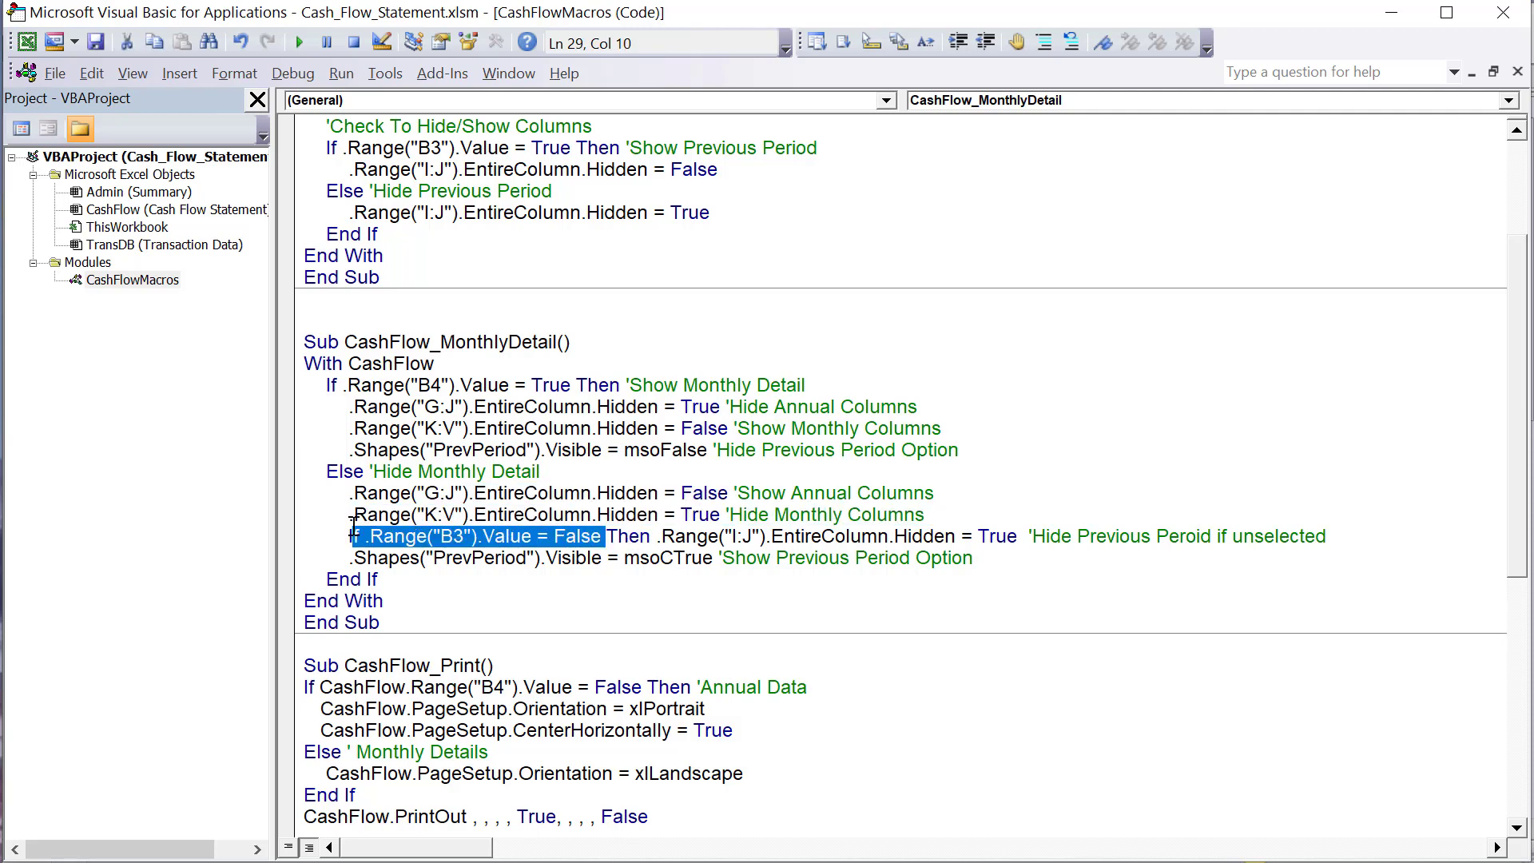
# - Examine the Else branch line that sets the PrevPeriod shape's Visible property to msoCTrue
pyautogui.click(342, 561)
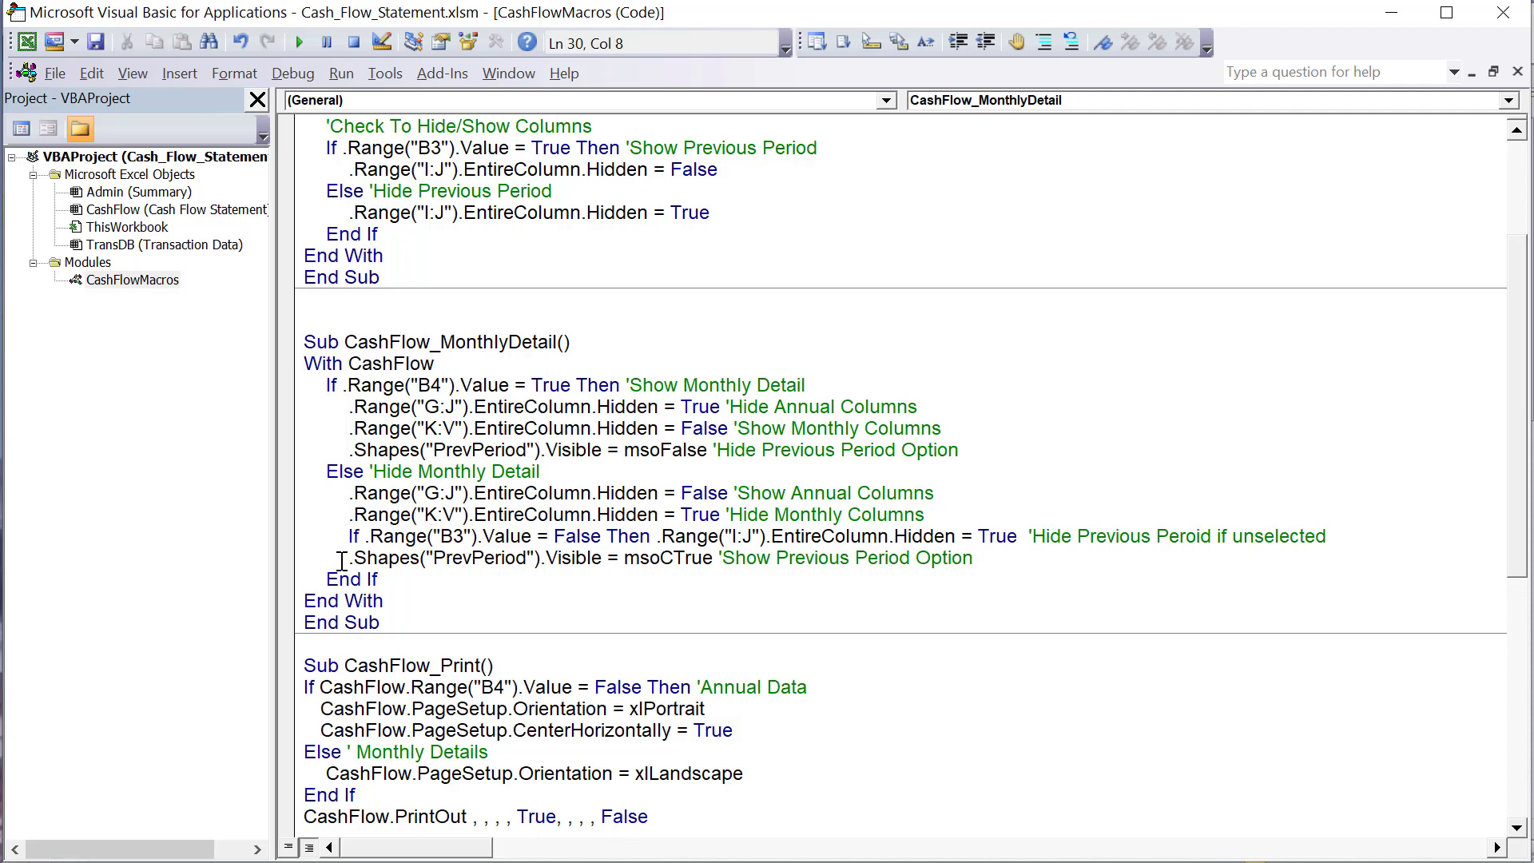
pyautogui.moveTo(343, 559); pyautogui.dragTo(534, 557)
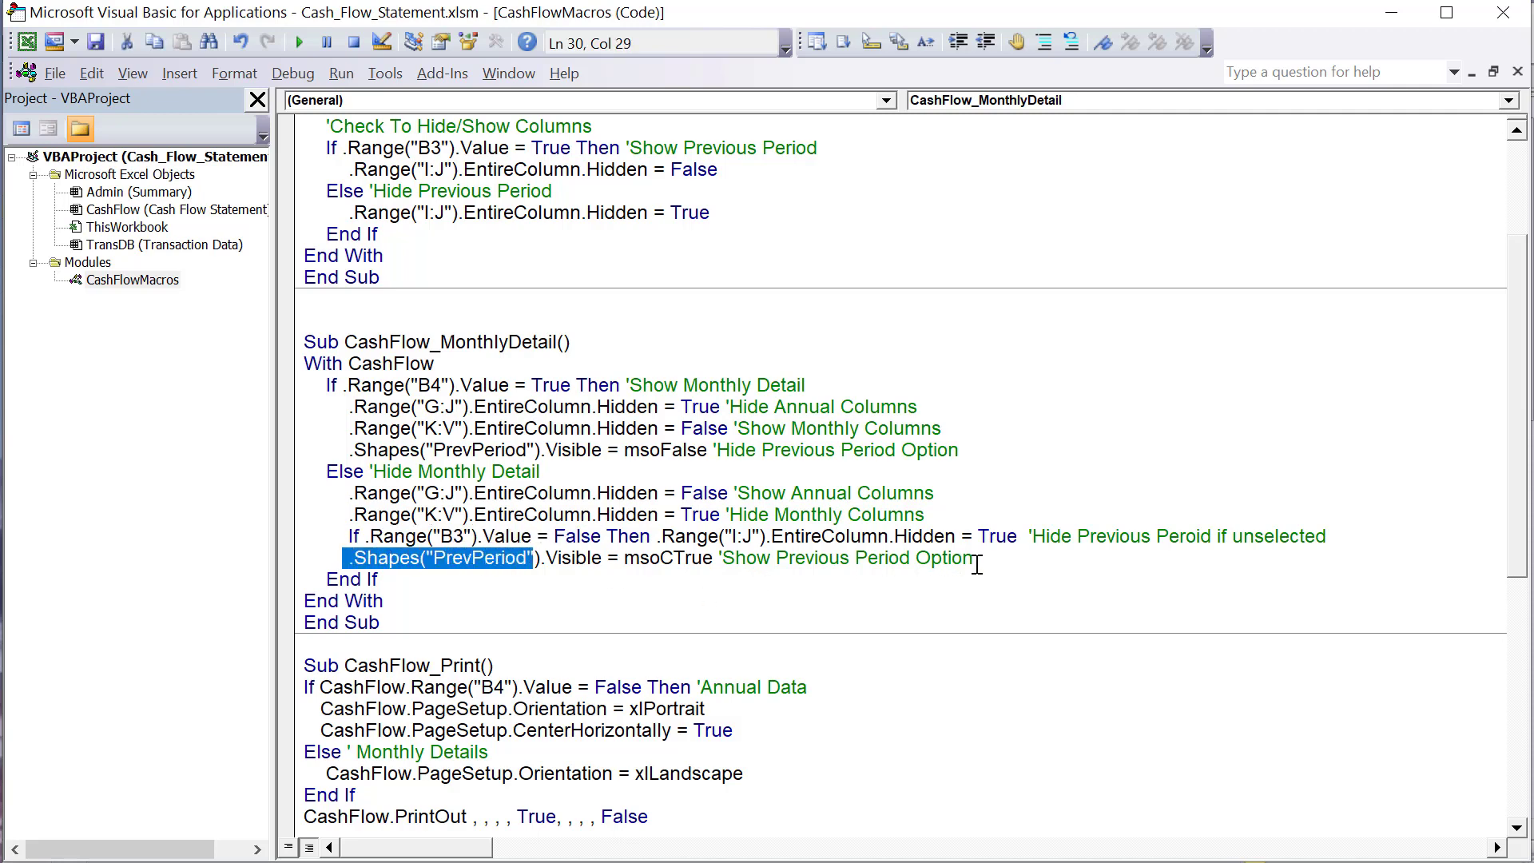
pyautogui.moveTo(977, 564); pyautogui.dragTo(315, 577)
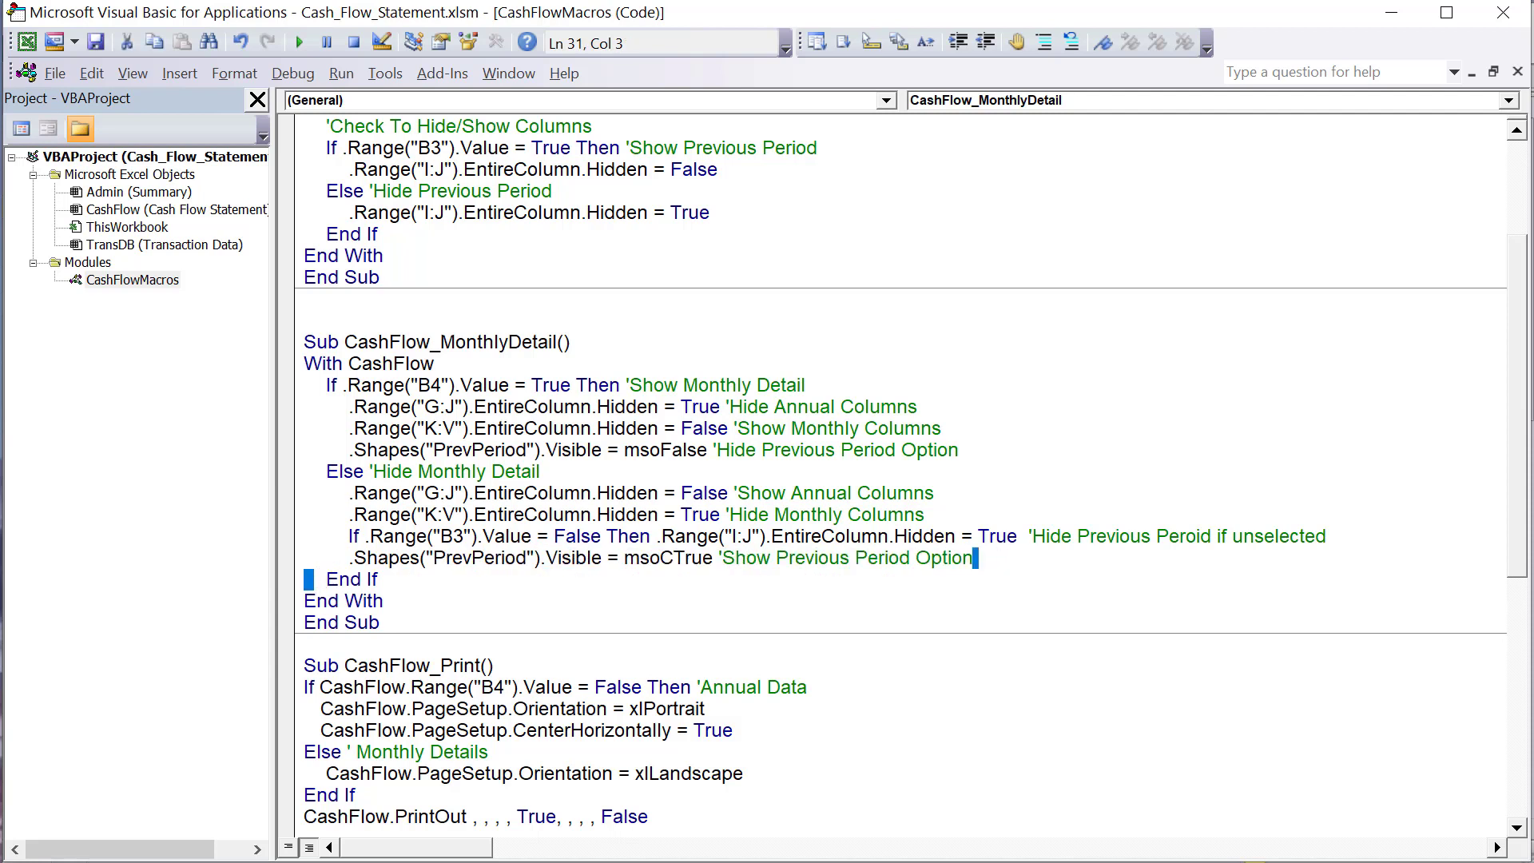
# - On the worksheet, switch Monthly Detail on and off, and select the Previous Period check box to inspect its shape name
pyautogui.hotkey('alt', 'F11')
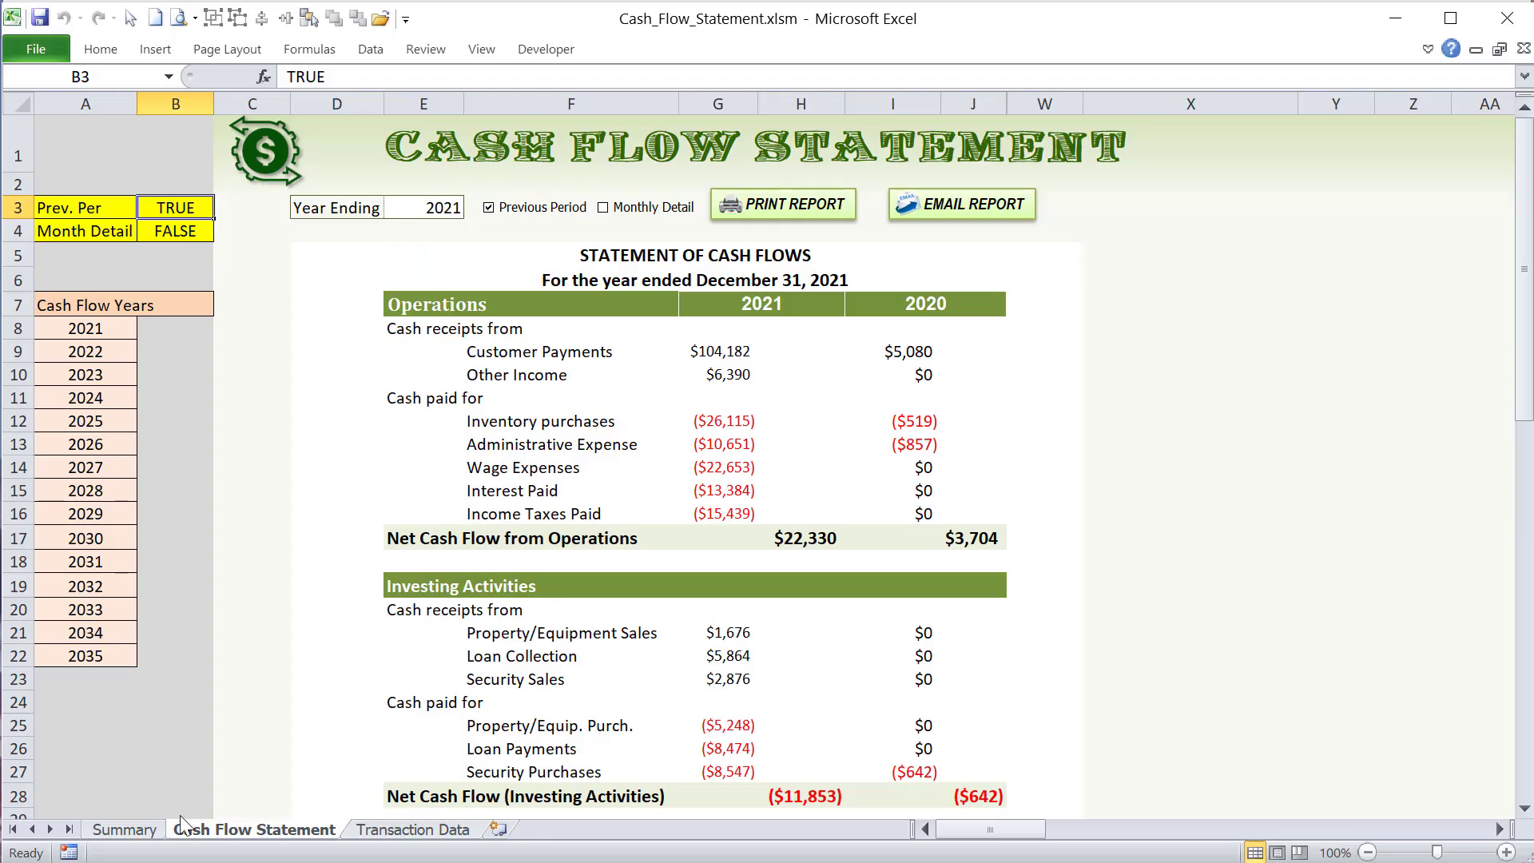
pyautogui.click(644, 209)
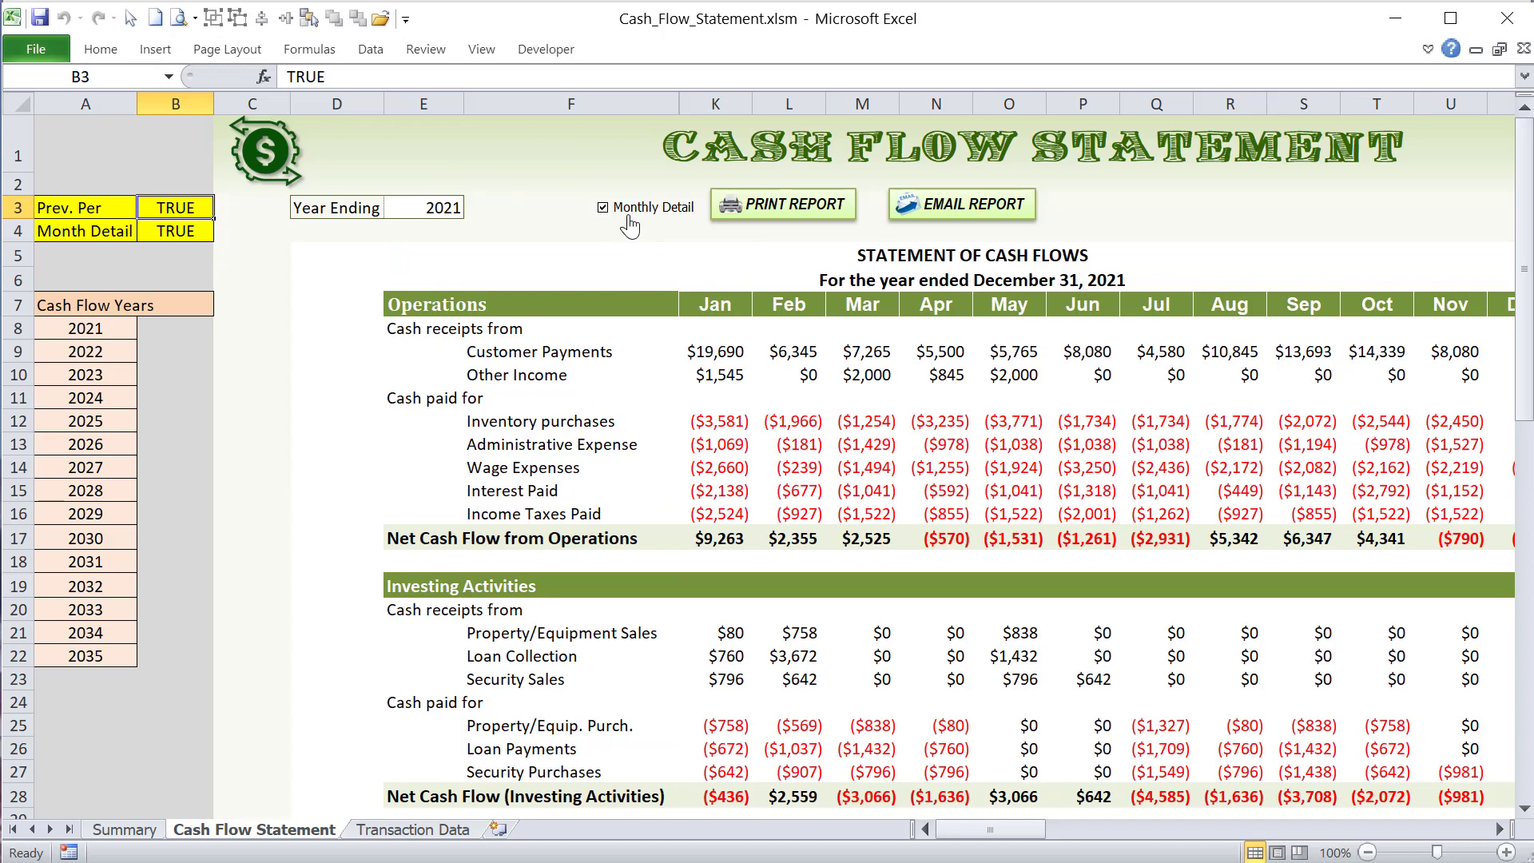
pyautogui.click(602, 209)
pyautogui.rightClick(533, 207)
pyautogui.click(537, 183)
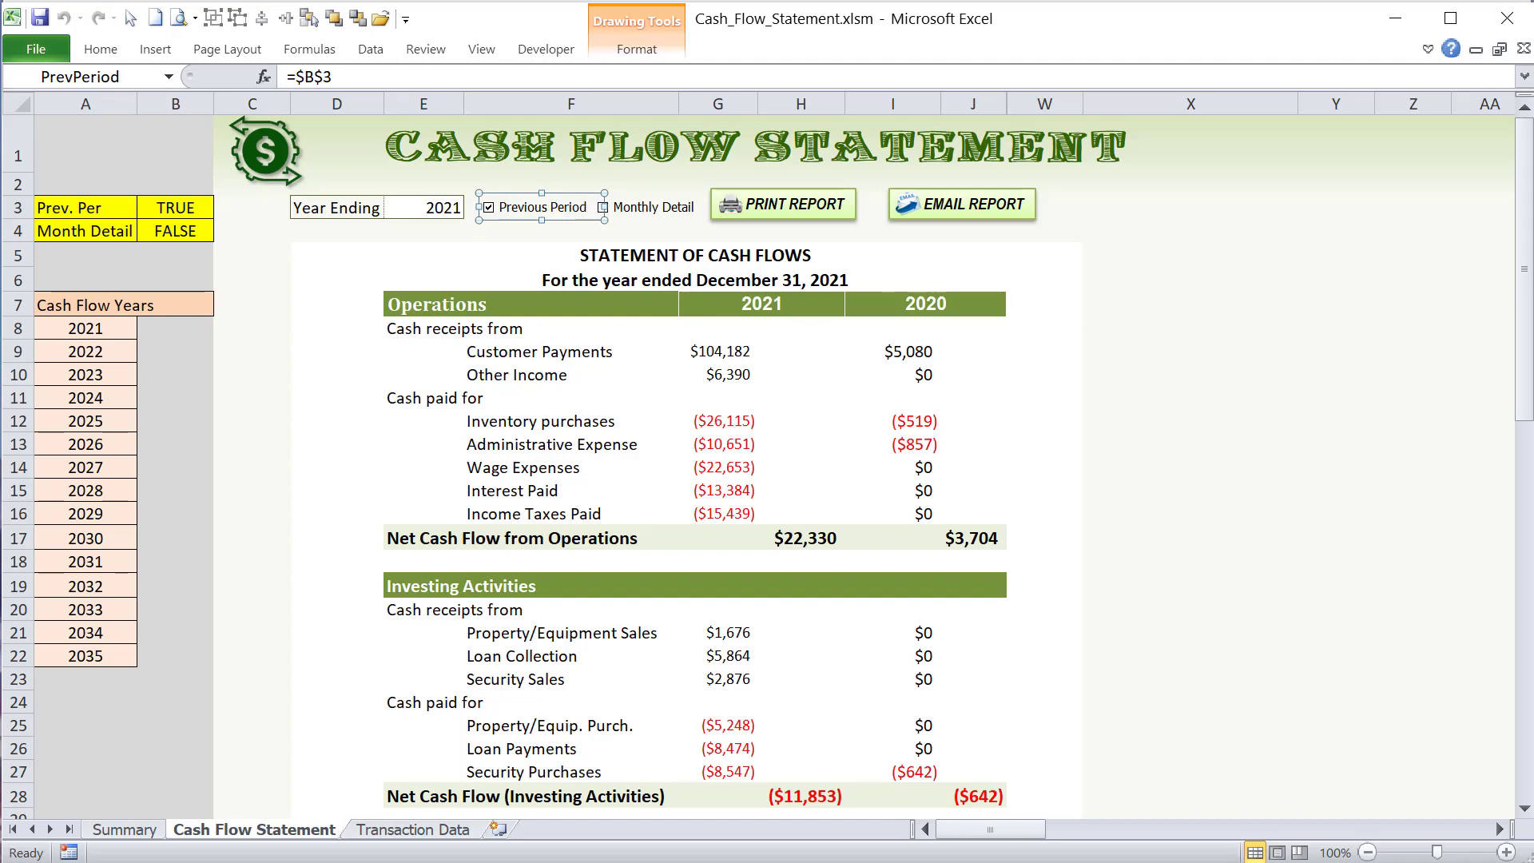
# - In the code, review the msoCTrue value and the CashFlow_MonthlyDetail macro name, and bring the CashFlow_Print macro into view
pyautogui.hotkey('alt', 'F11')
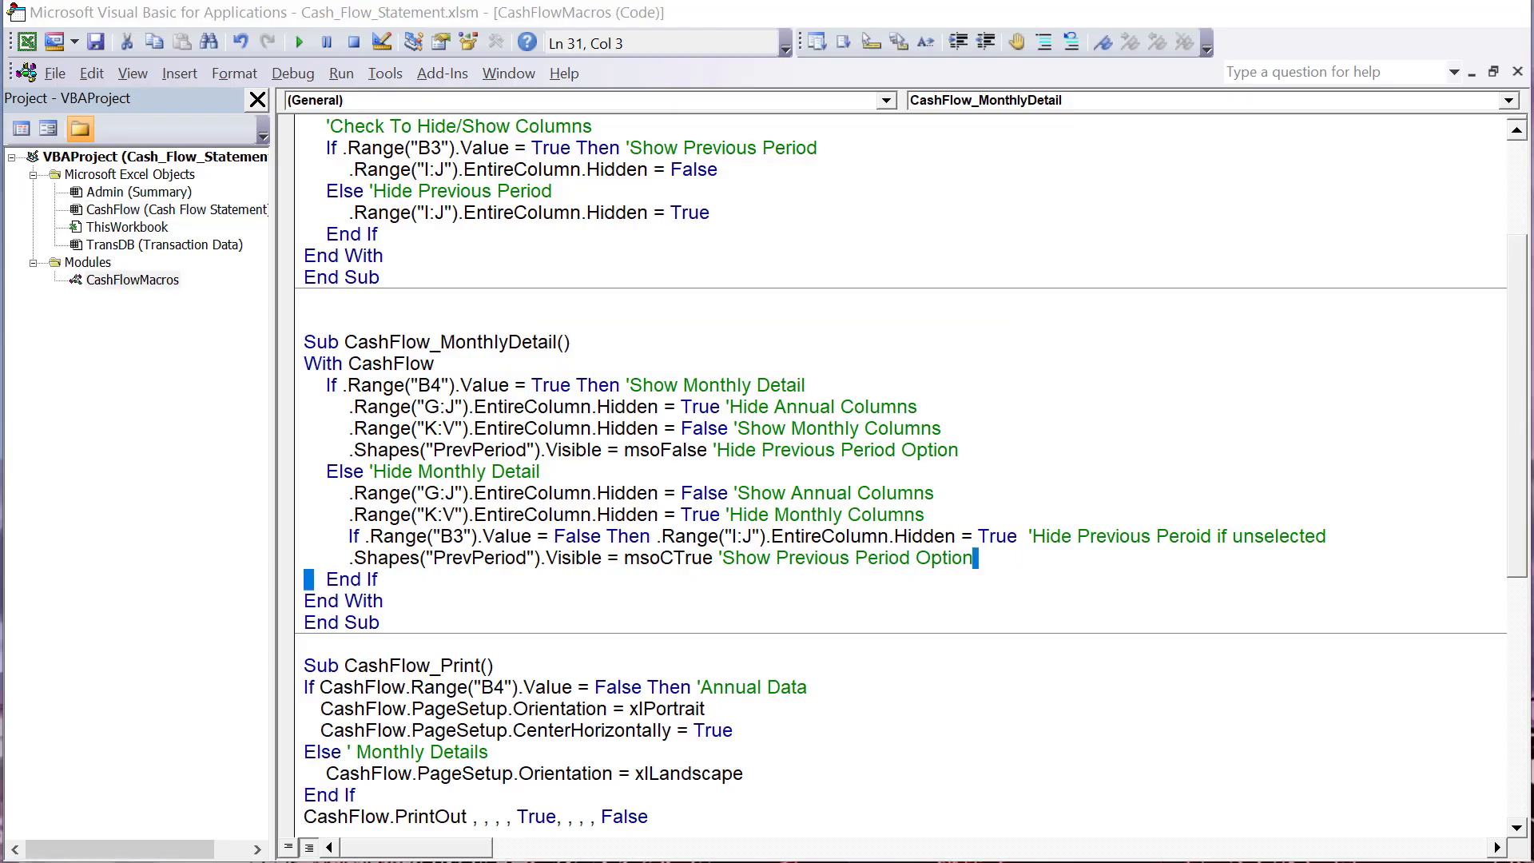
pyautogui.click(720, 582)
pyautogui.moveTo(720, 557); pyautogui.dragTo(635, 557)
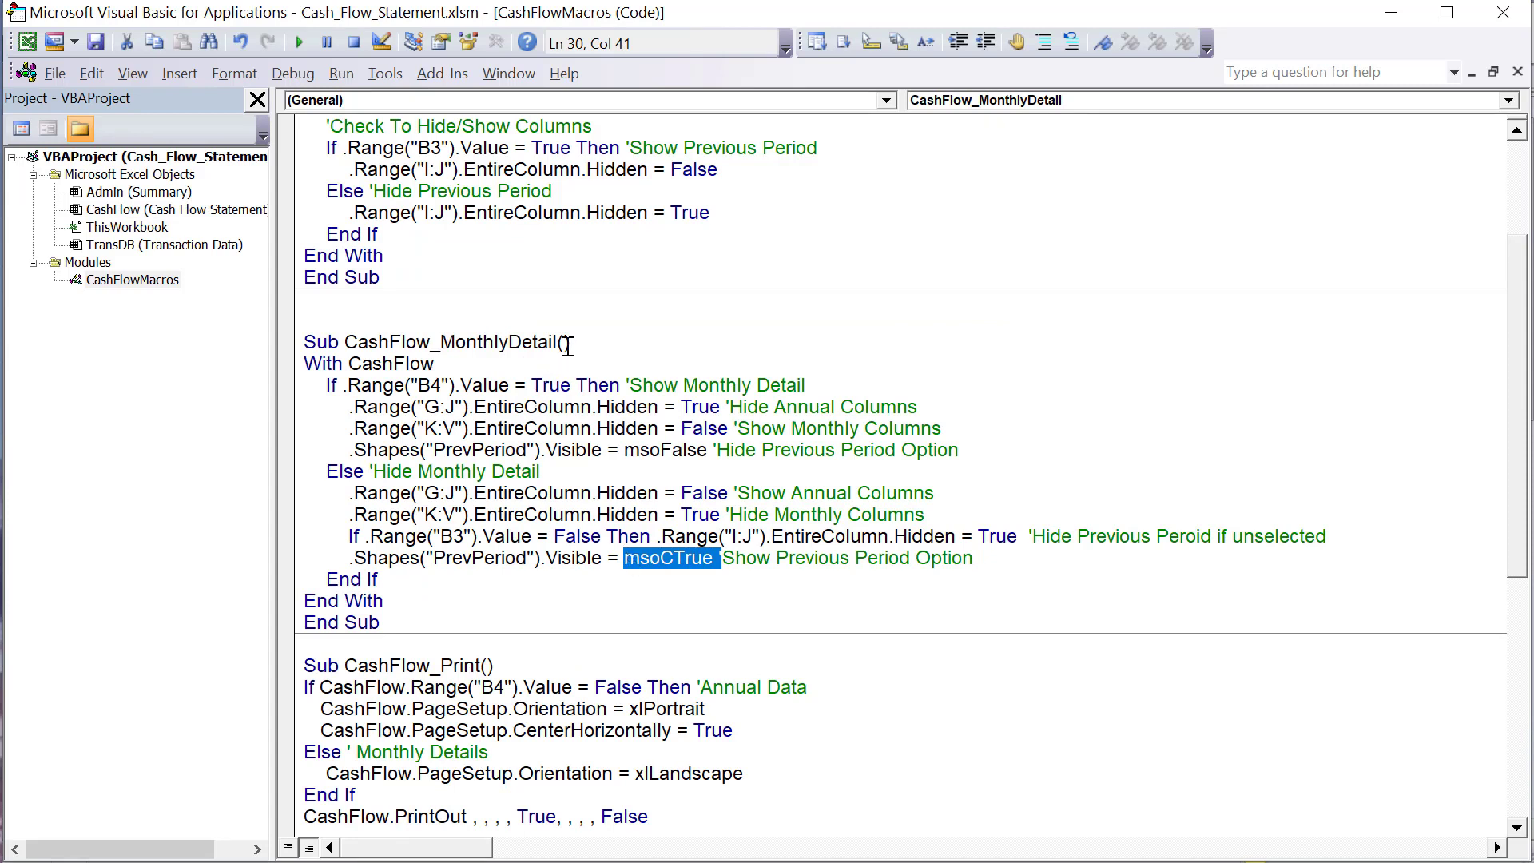
pyautogui.moveTo(556, 343); pyautogui.dragTo(353, 349)
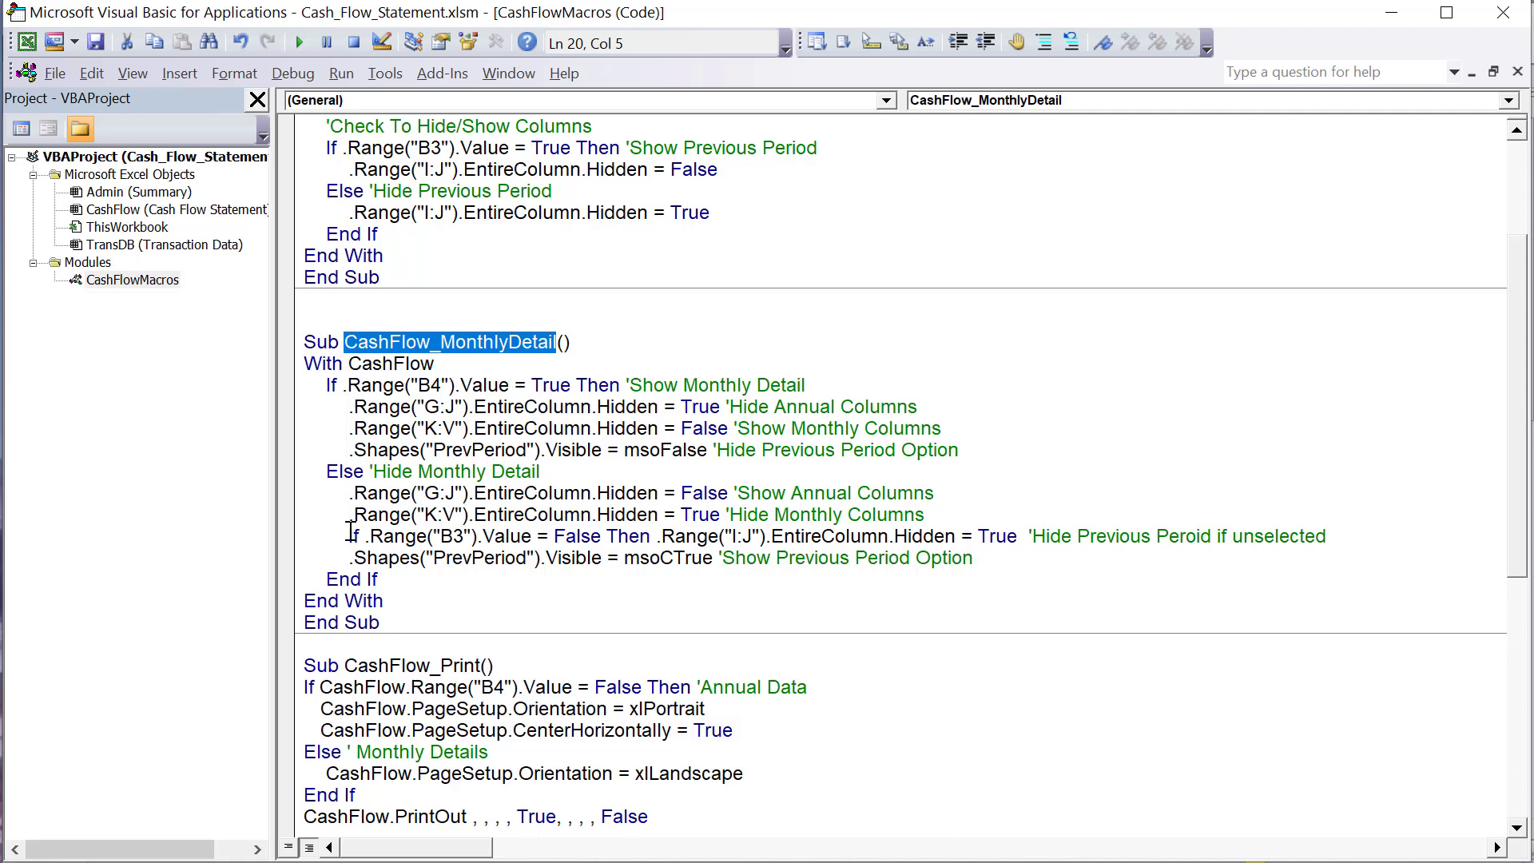
pyautogui.scroll(-3, 347, 536)
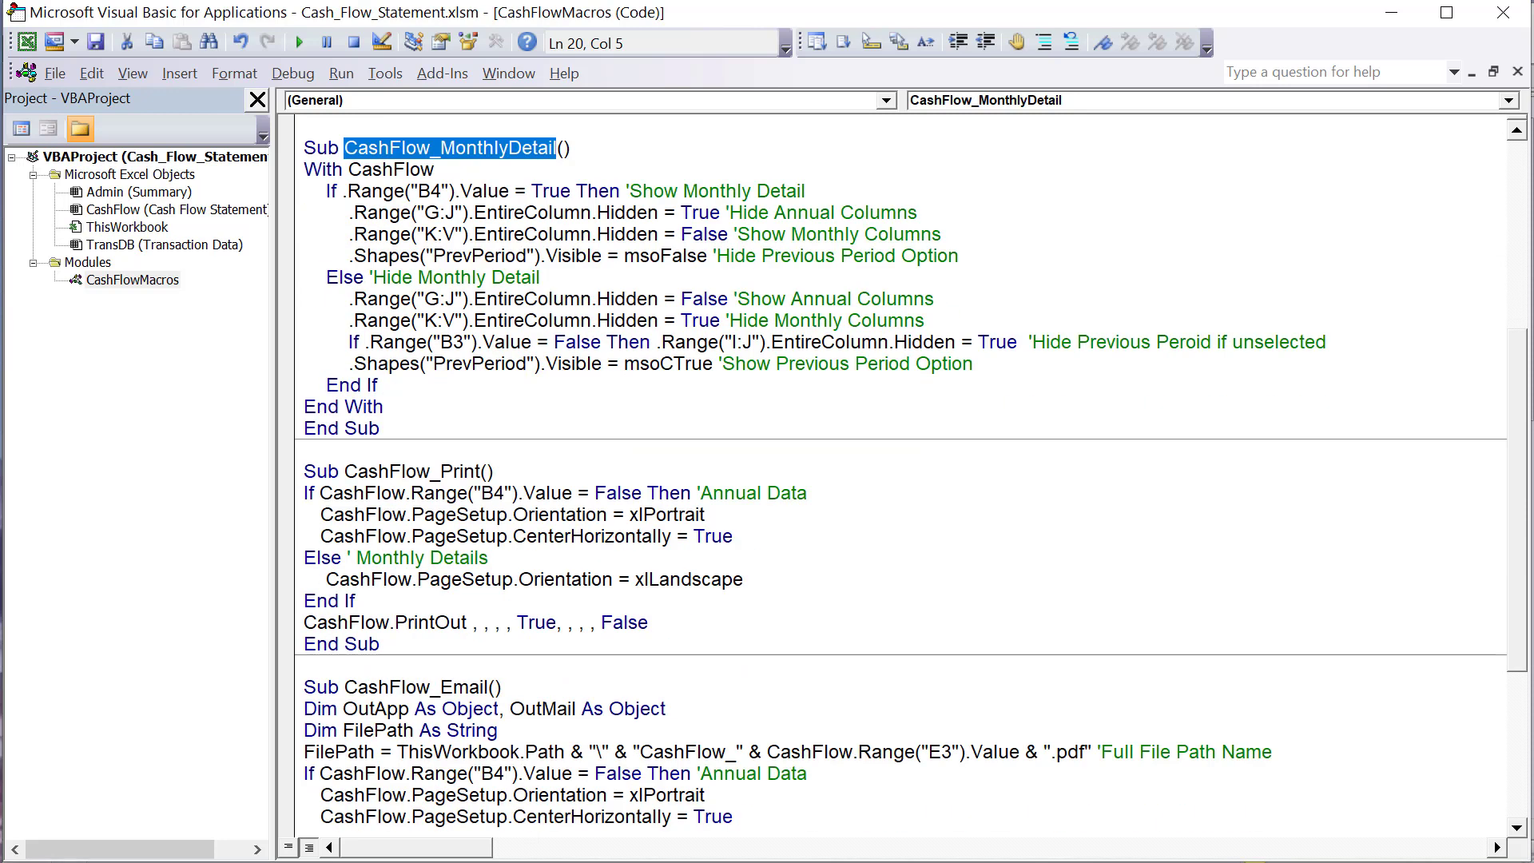
# - Print the annual report with the previous period and view the output, then turn on Monthly Detail and print the monthly report
pyautogui.click(1255, 862)
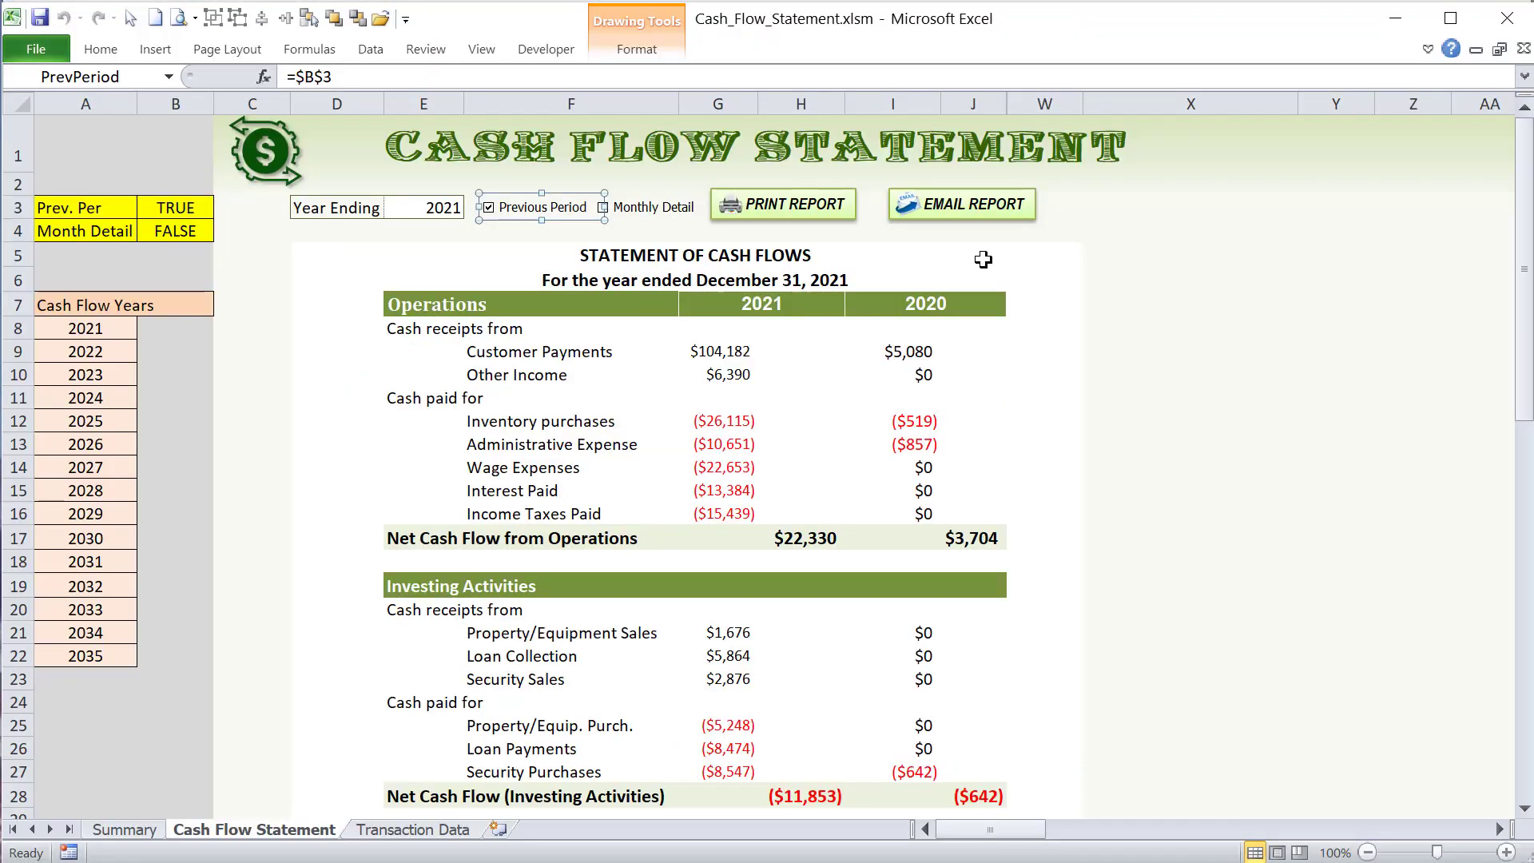
pyautogui.moveTo(1191, 254); pyautogui.dragTo(1191, 280)
pyautogui.click(1500, 830)
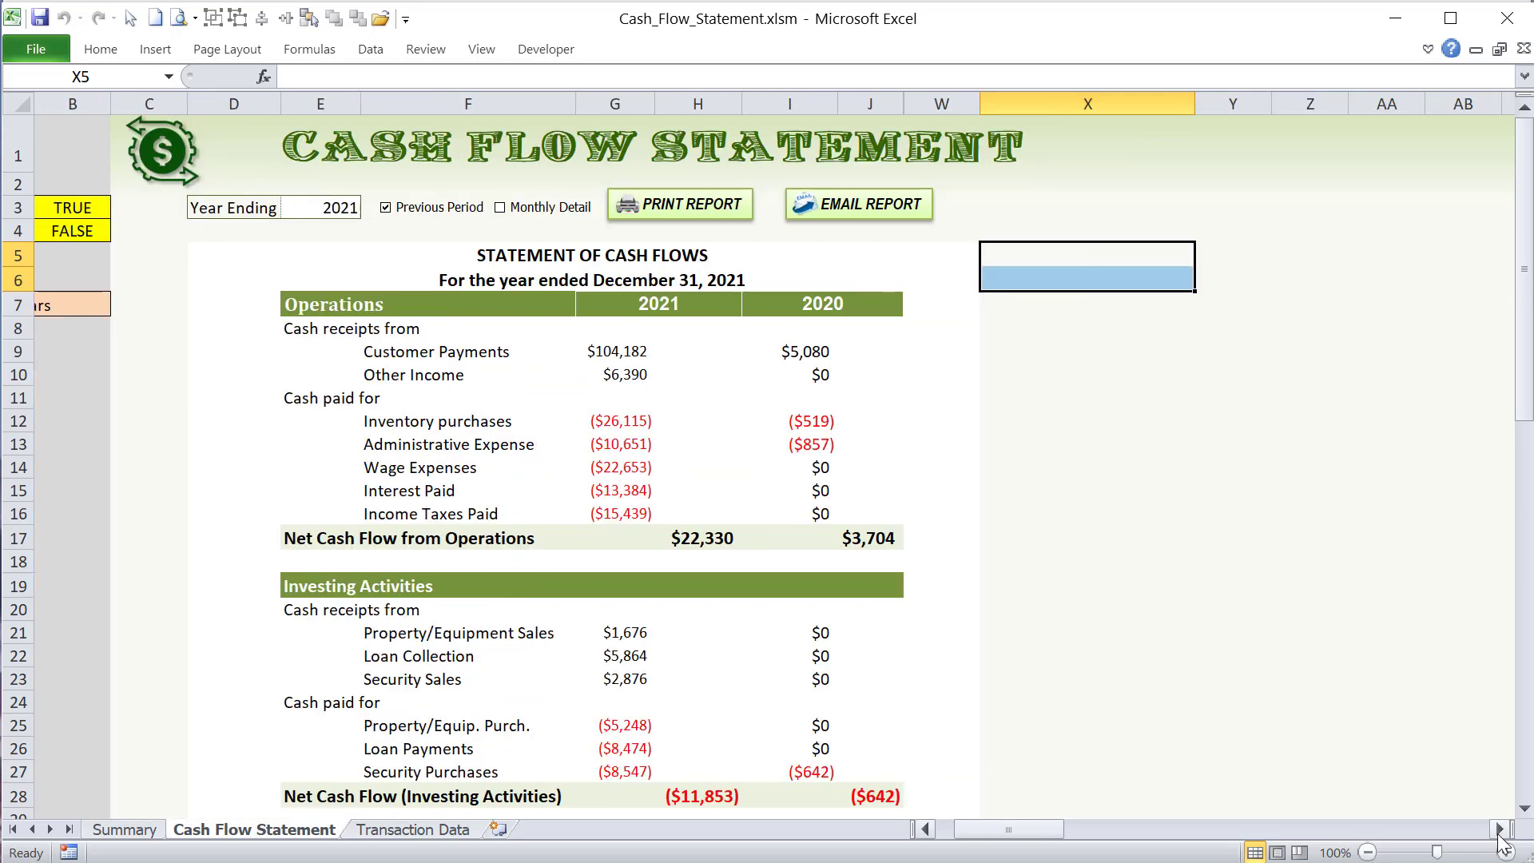
pyautogui.click(1499, 830)
pyautogui.click(639, 207)
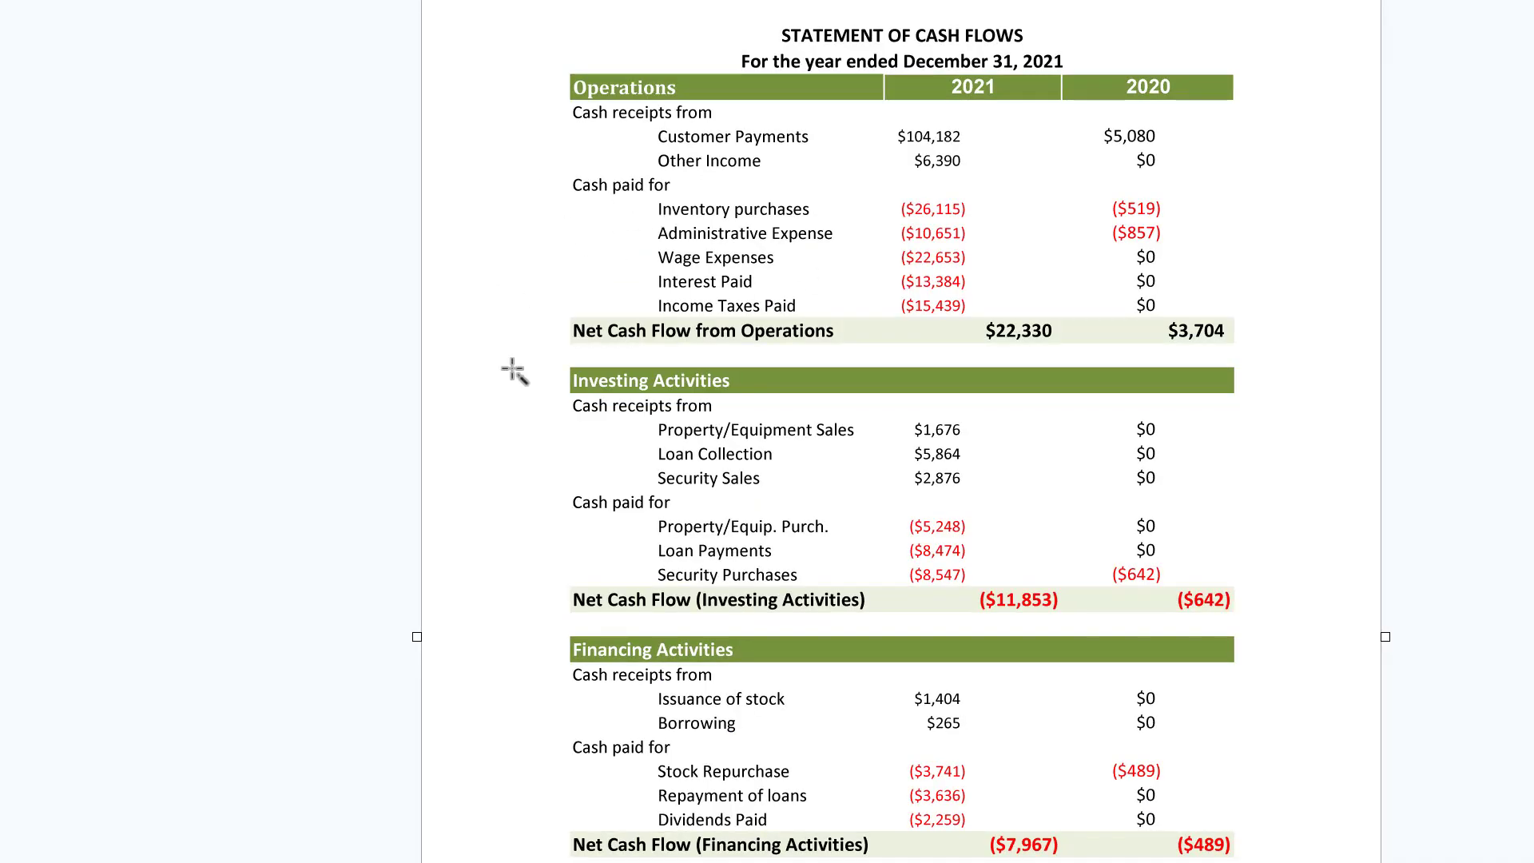
pyautogui.hotkey('ctrl', '-')
pyautogui.hotkey('ctrl', '-')
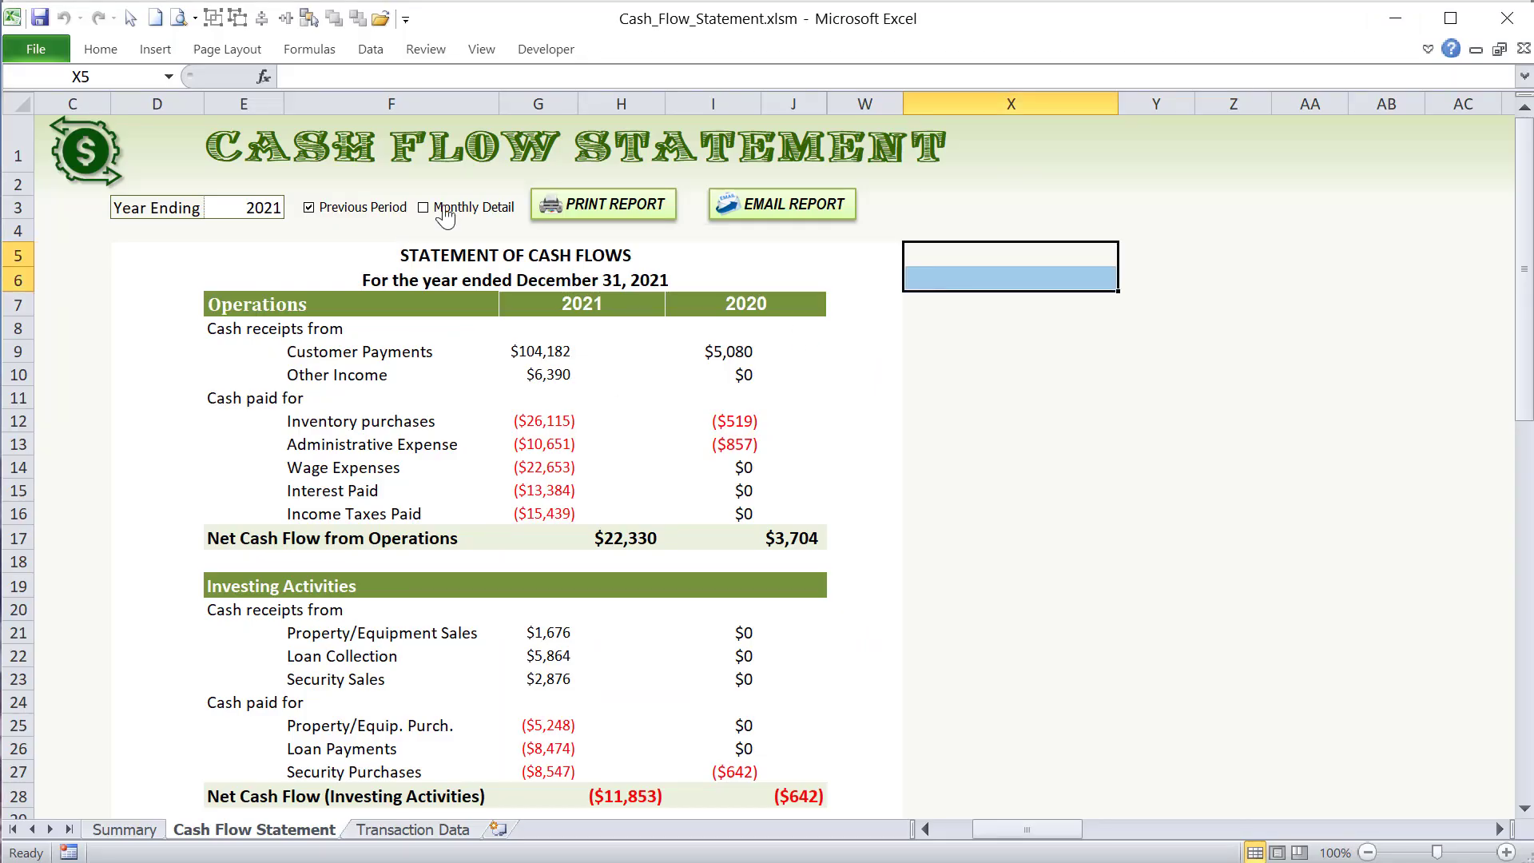
pyautogui.click(445, 213)
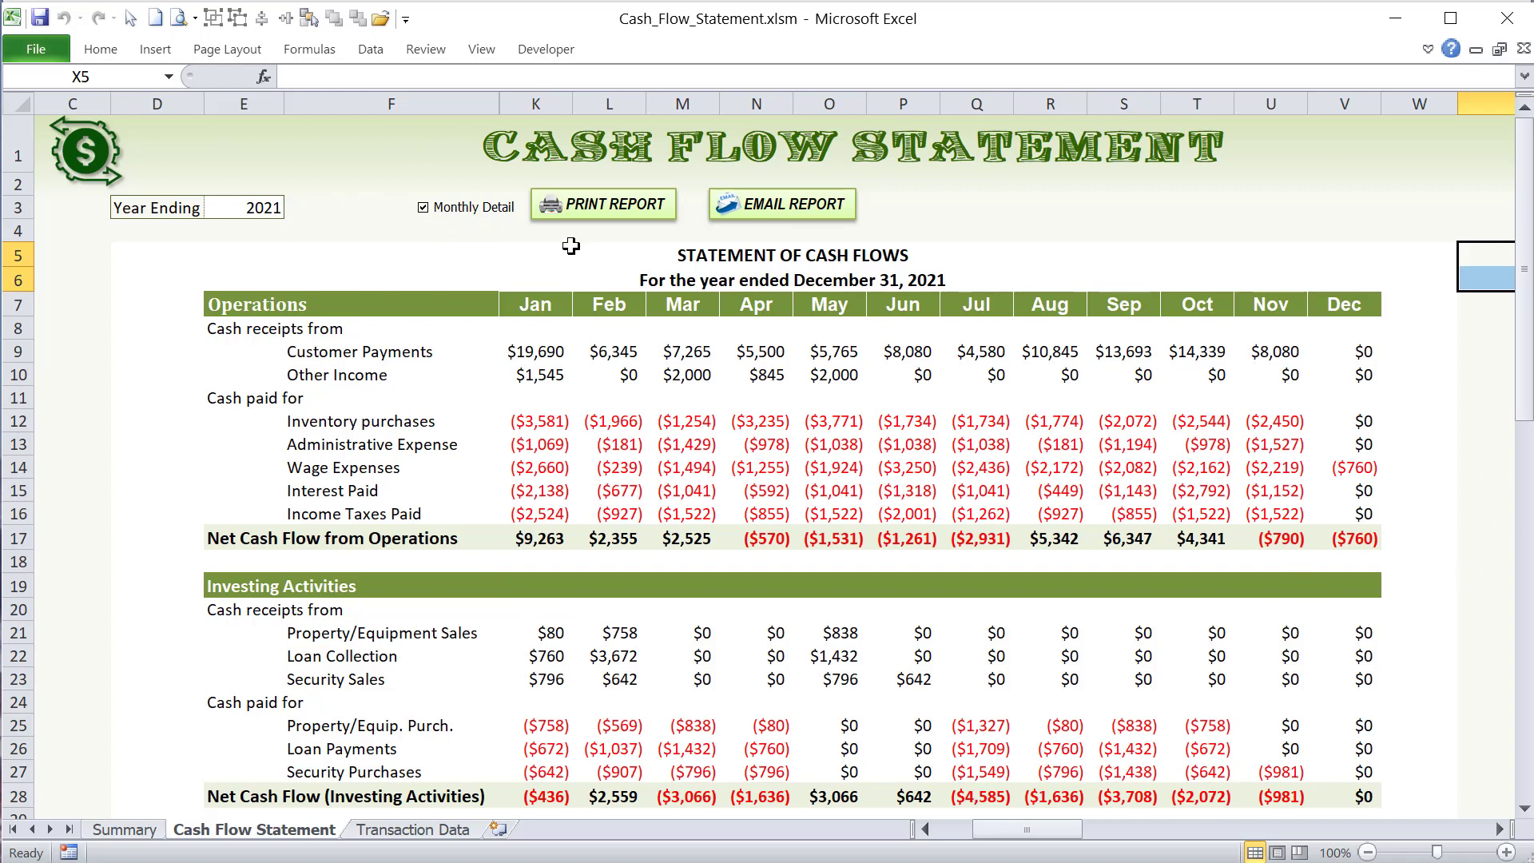
pyautogui.click(571, 215)
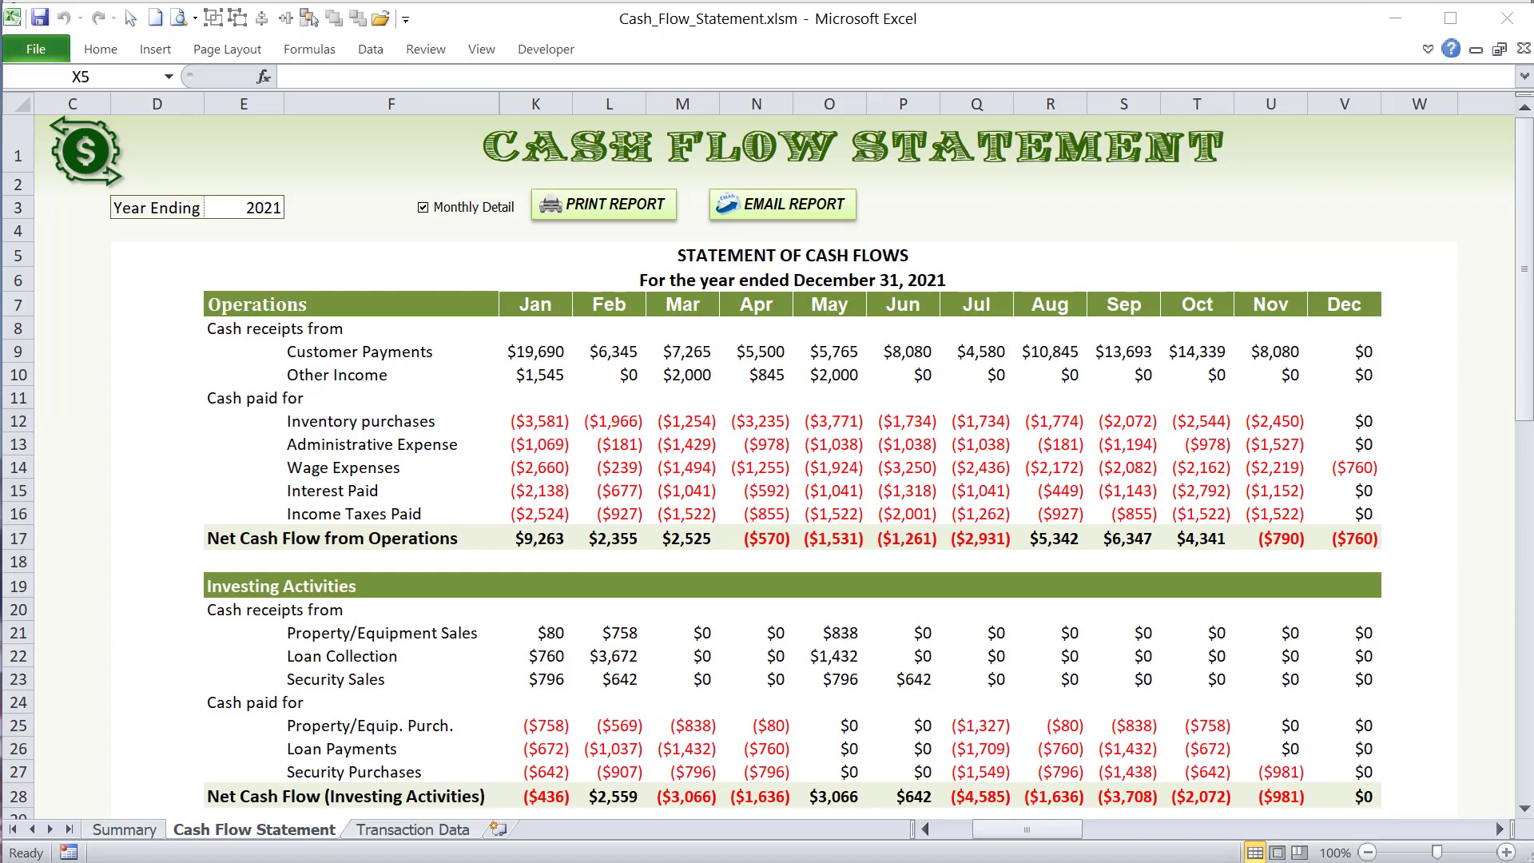
# - Examine the CashFlow_Print condition that tests whether cell B4 is False for annual data
pyautogui.hotkey('alt', 'F11')
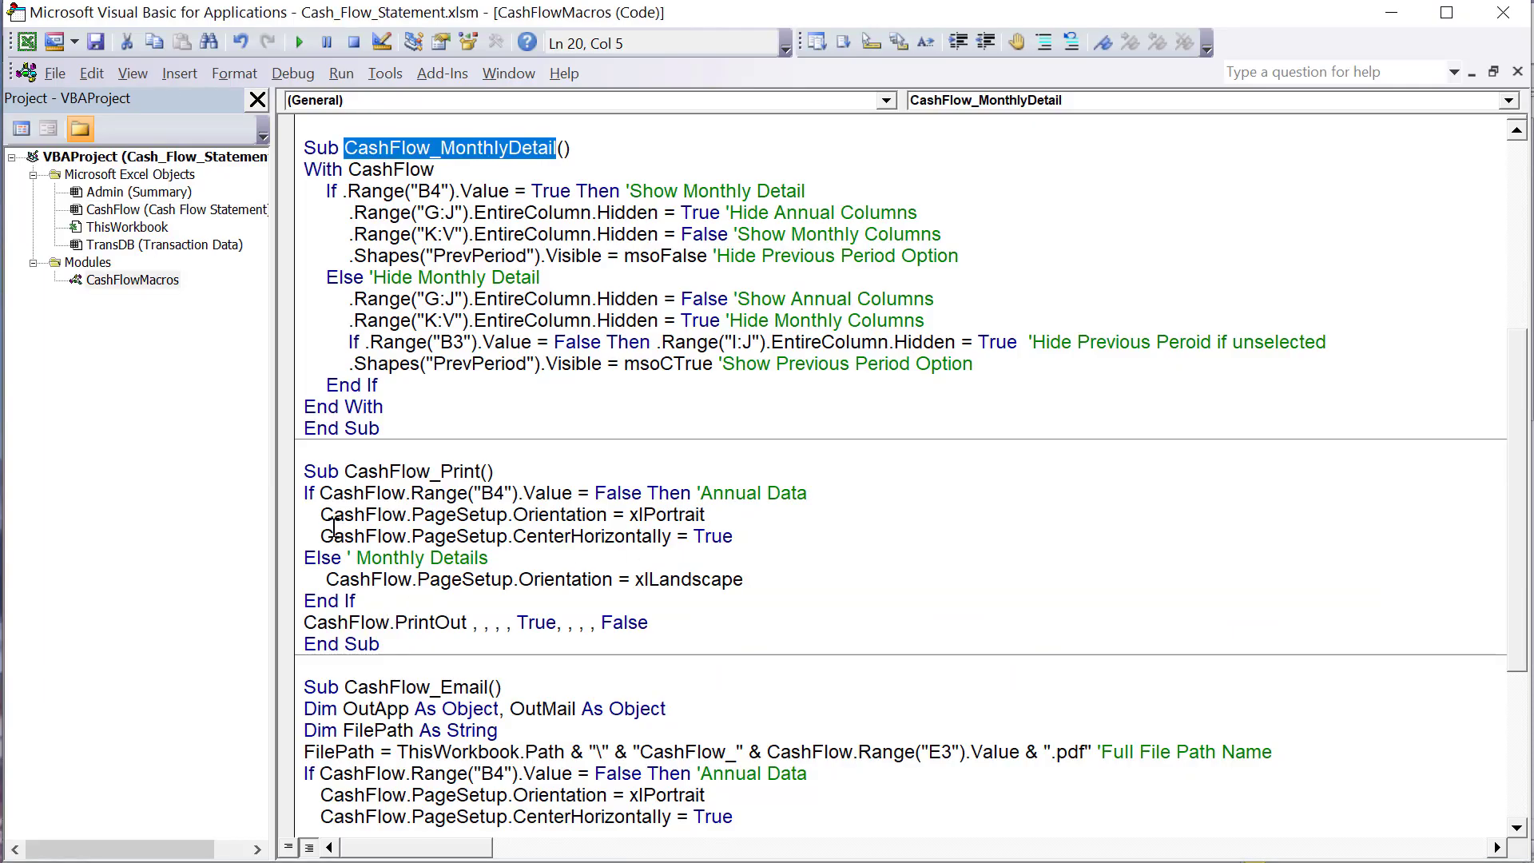
pyautogui.moveTo(422, 497); pyautogui.dragTo(494, 497)
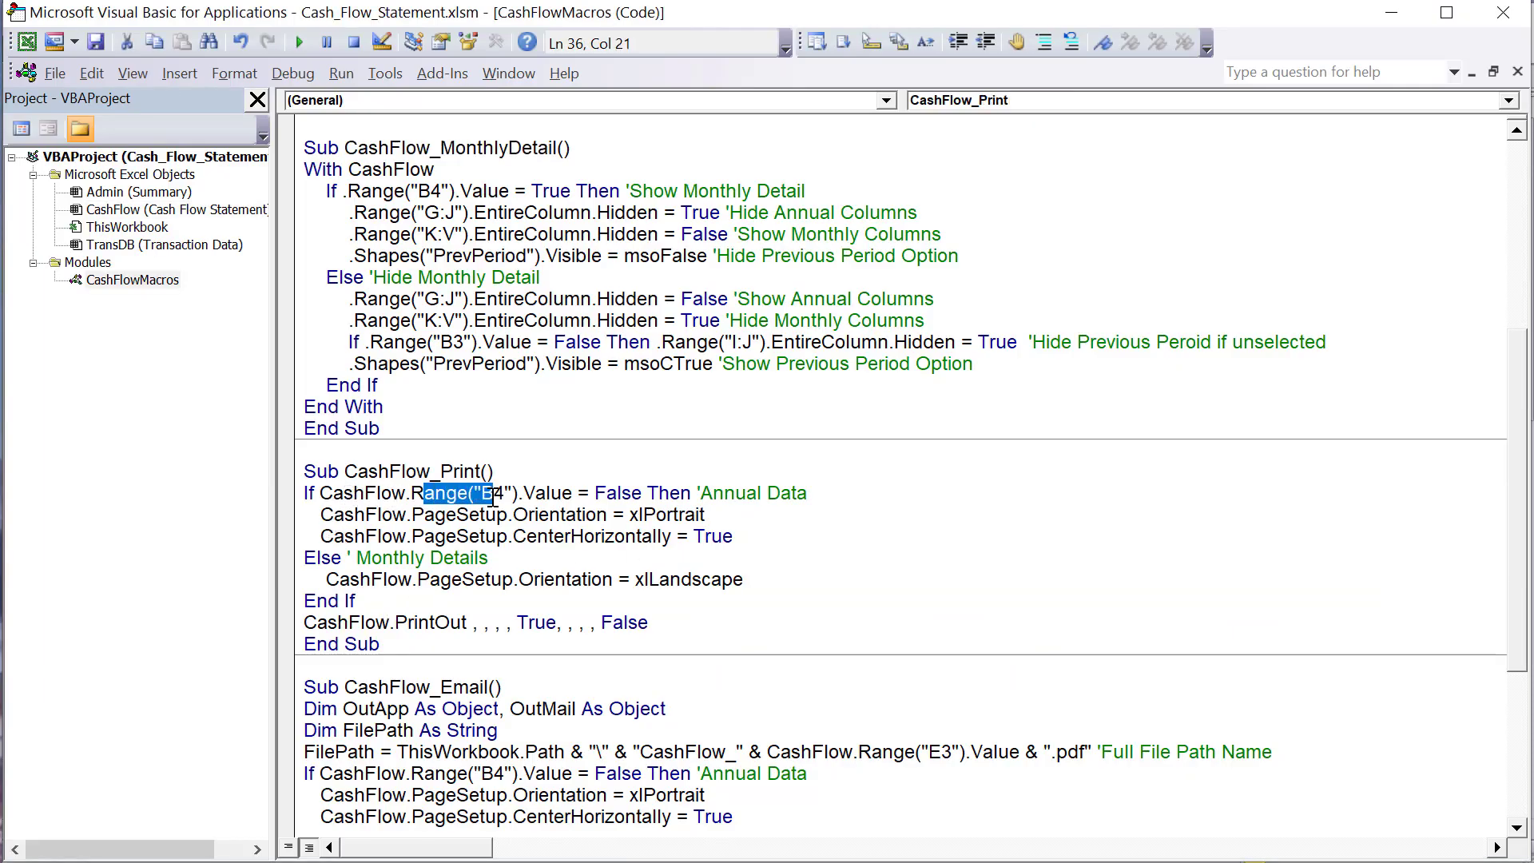
pyautogui.moveTo(657, 495); pyautogui.dragTo(534, 492)
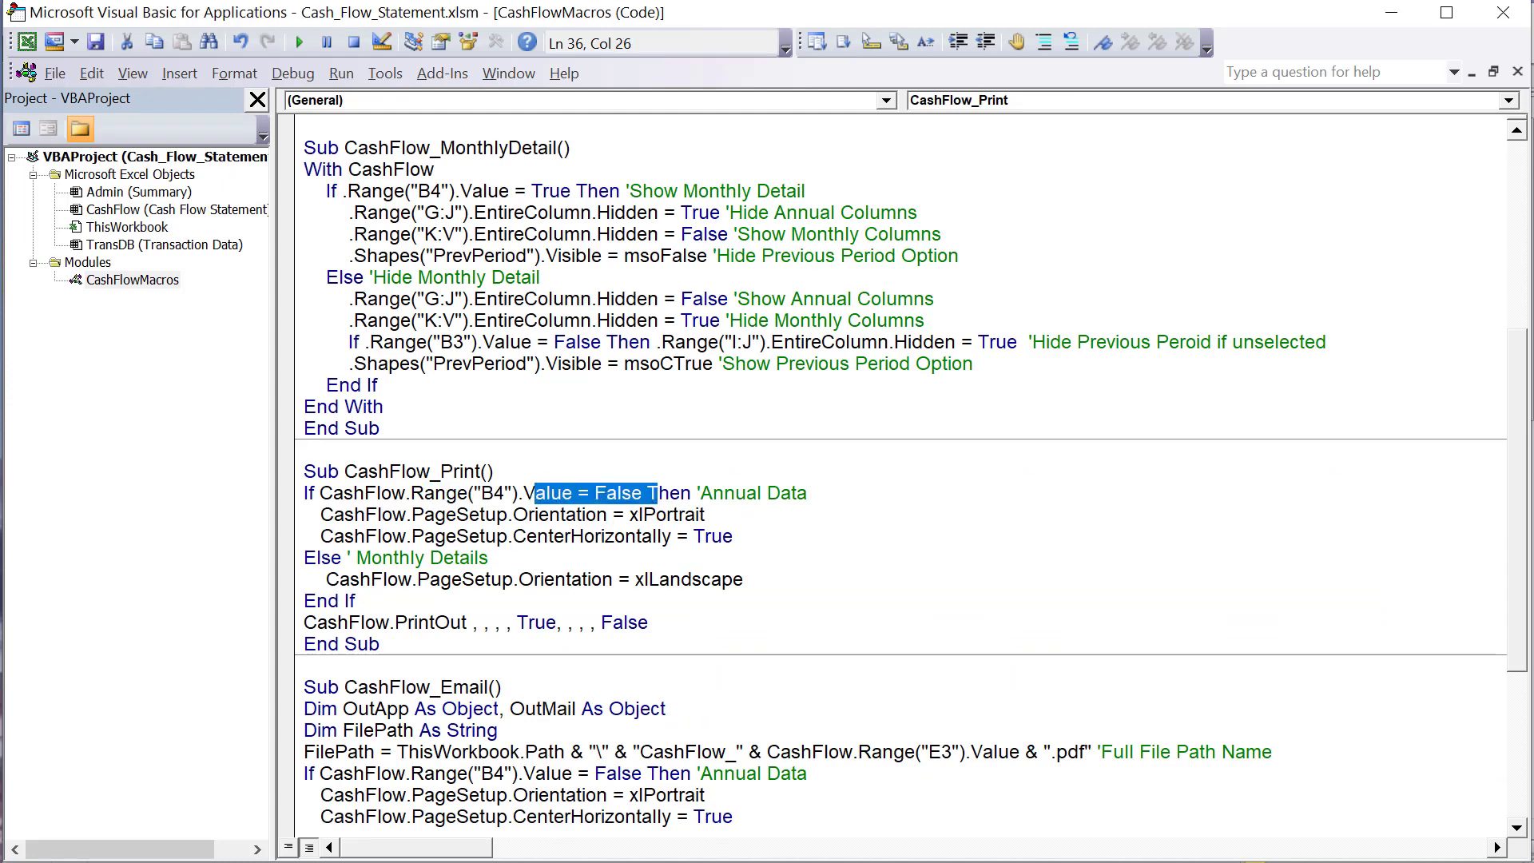
# - On the worksheet, turn off Monthly Detail, check cell B4, and select the annual statement range E5:J23
pyautogui.hotkey('alt', 'F11')
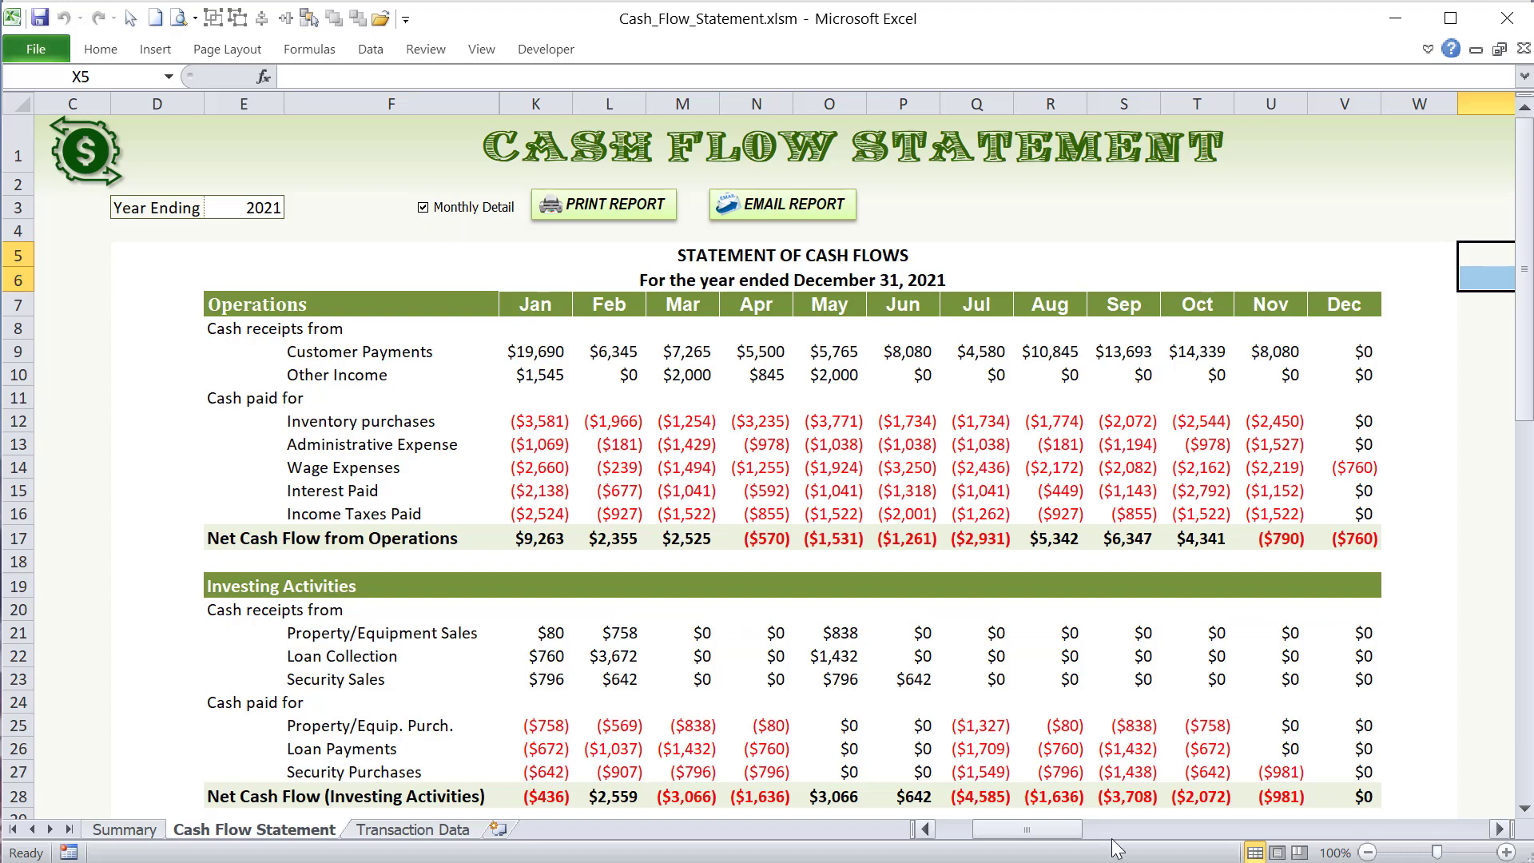
pyautogui.click(925, 828)
pyautogui.click(925, 829)
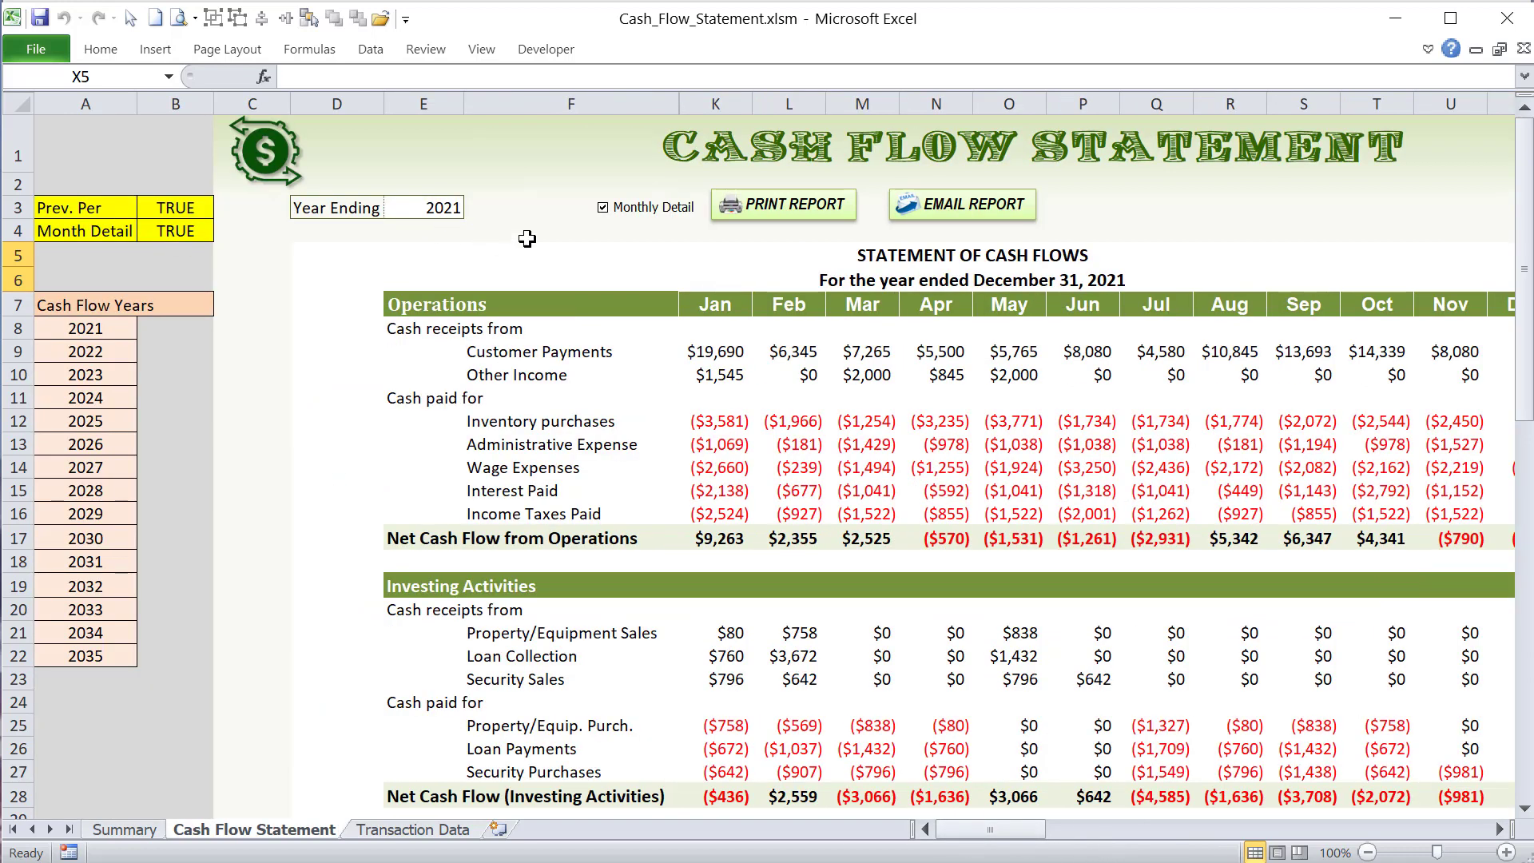
pyautogui.click(604, 211)
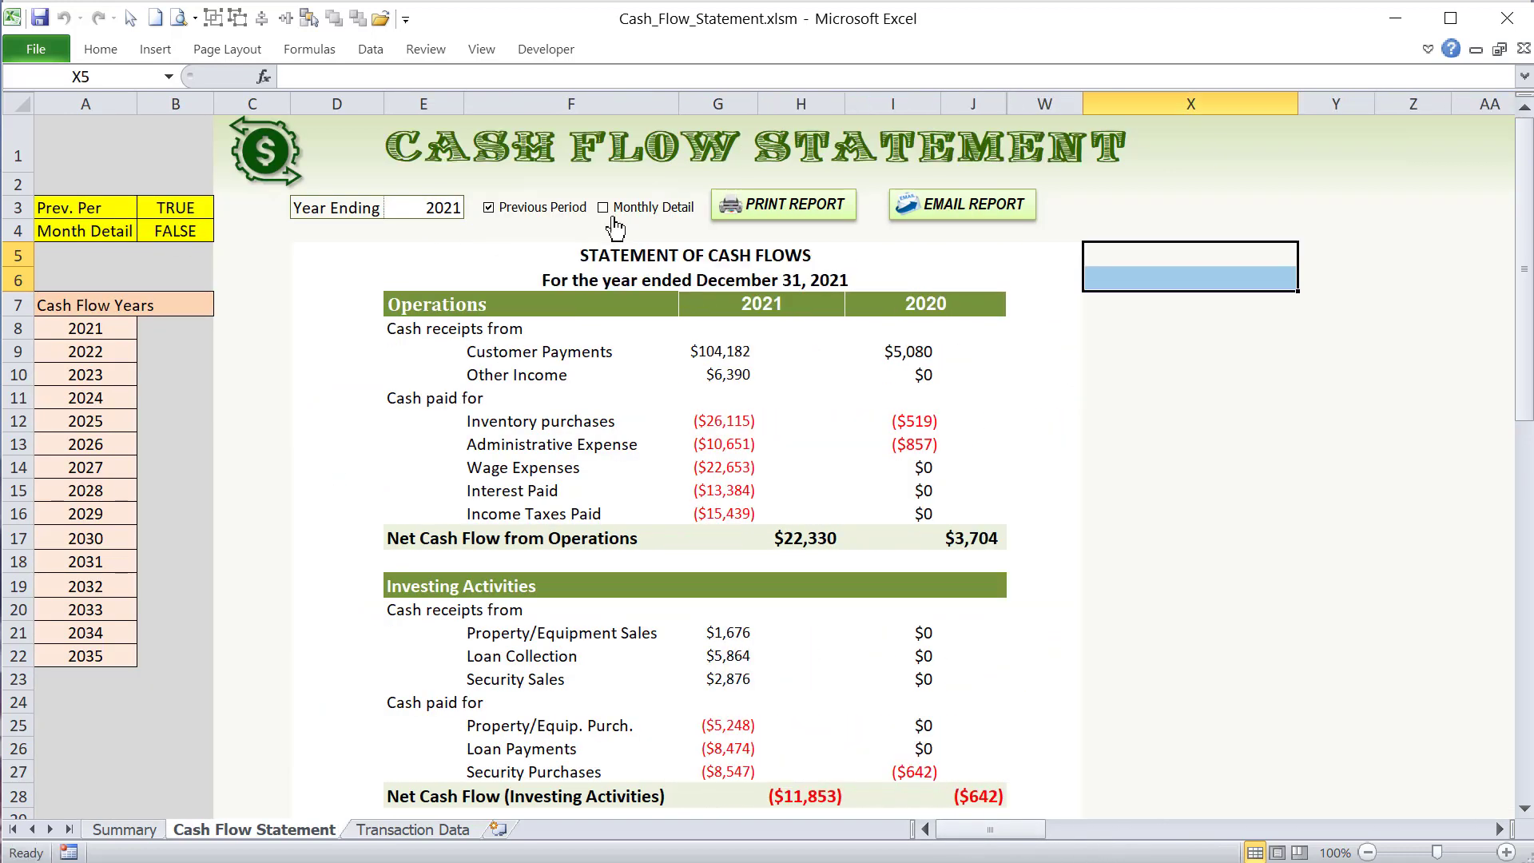
pyautogui.click(186, 227)
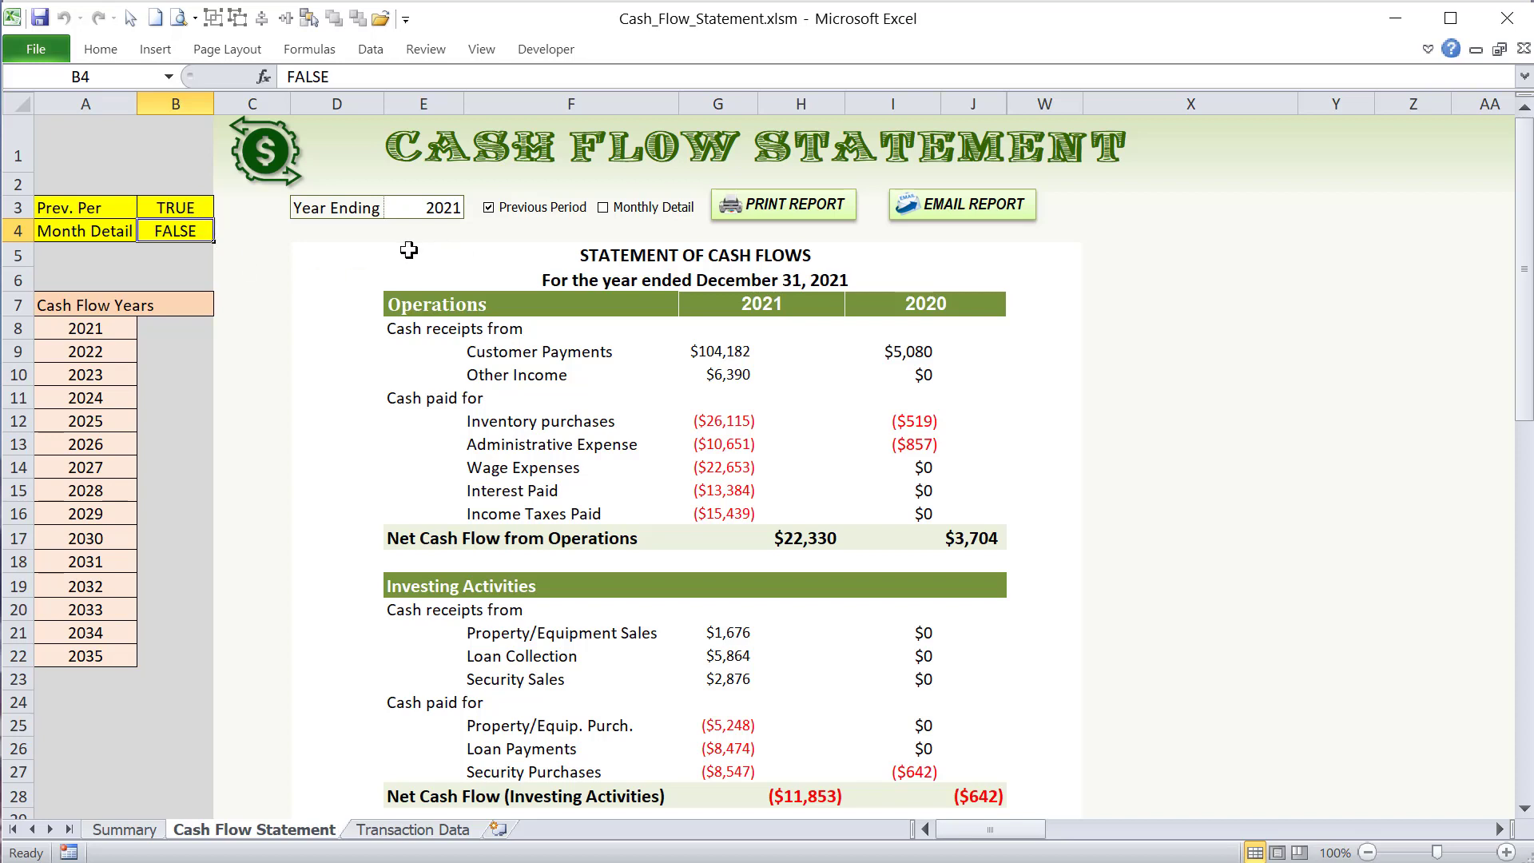
pyautogui.moveTo(408, 251); pyautogui.dragTo(874, 666)
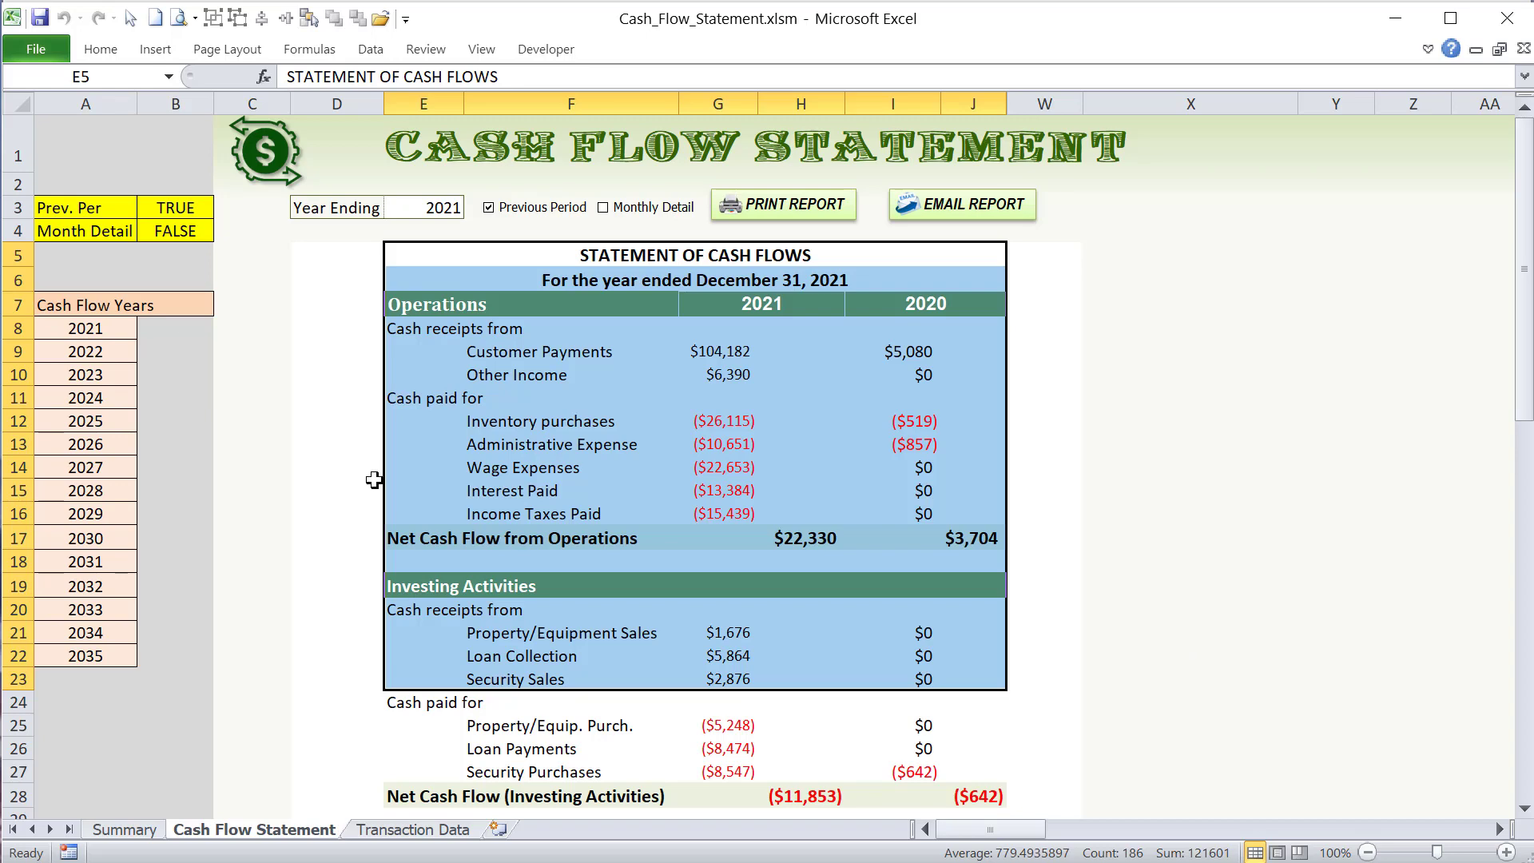
# - Select the whole annual statement, E5:J40, and set it as the print area
pyautogui.scroll(-3, 372, 512)
pyautogui.scroll(3, 370, 527)
pyautogui.moveTo(411, 255); pyautogui.dragTo(641, 636)
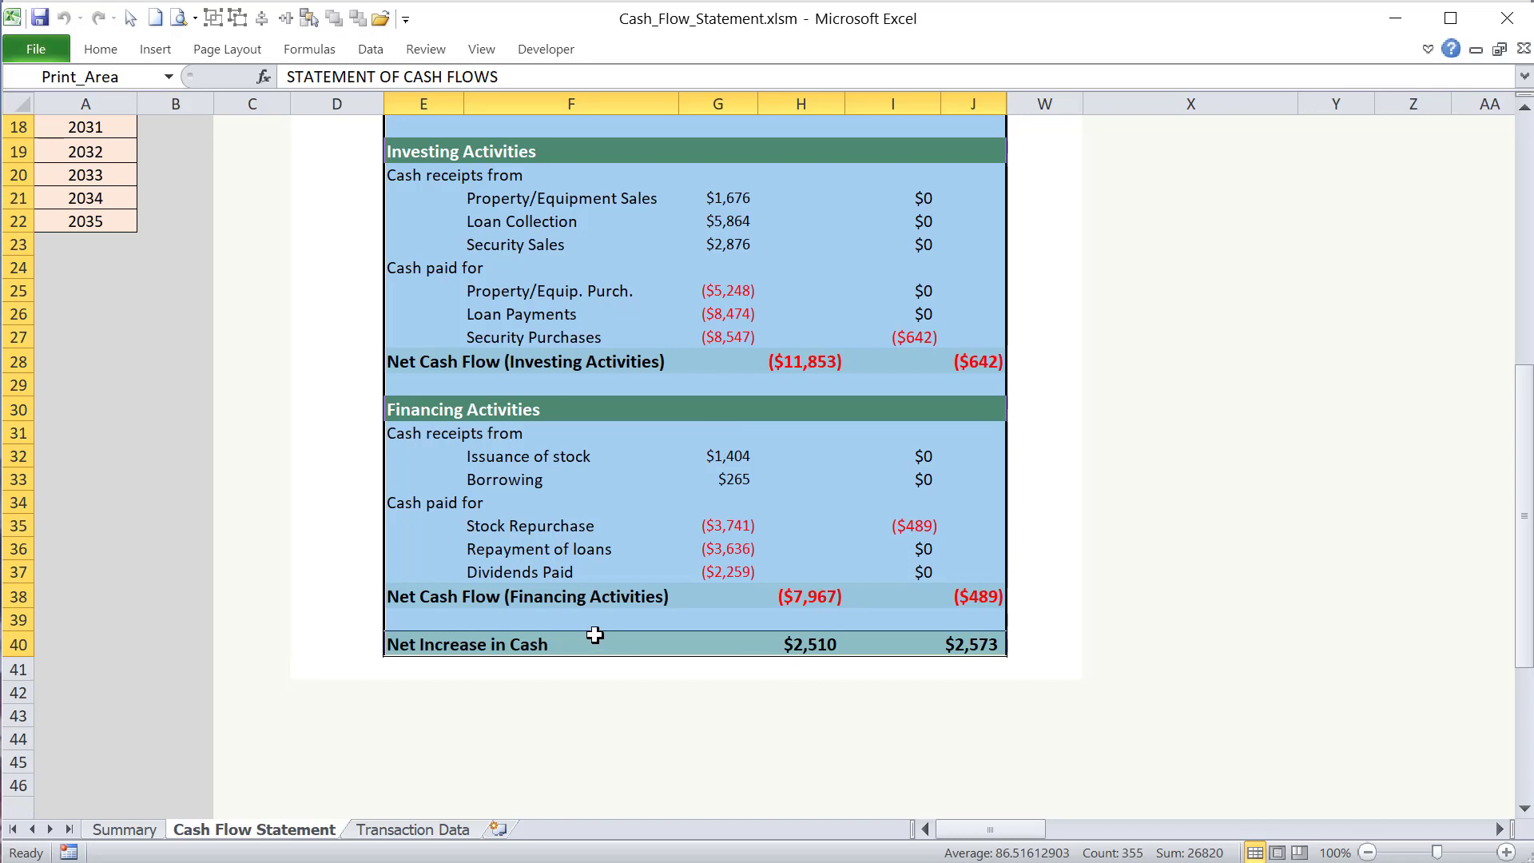
pyautogui.scroll(6, 595, 635)
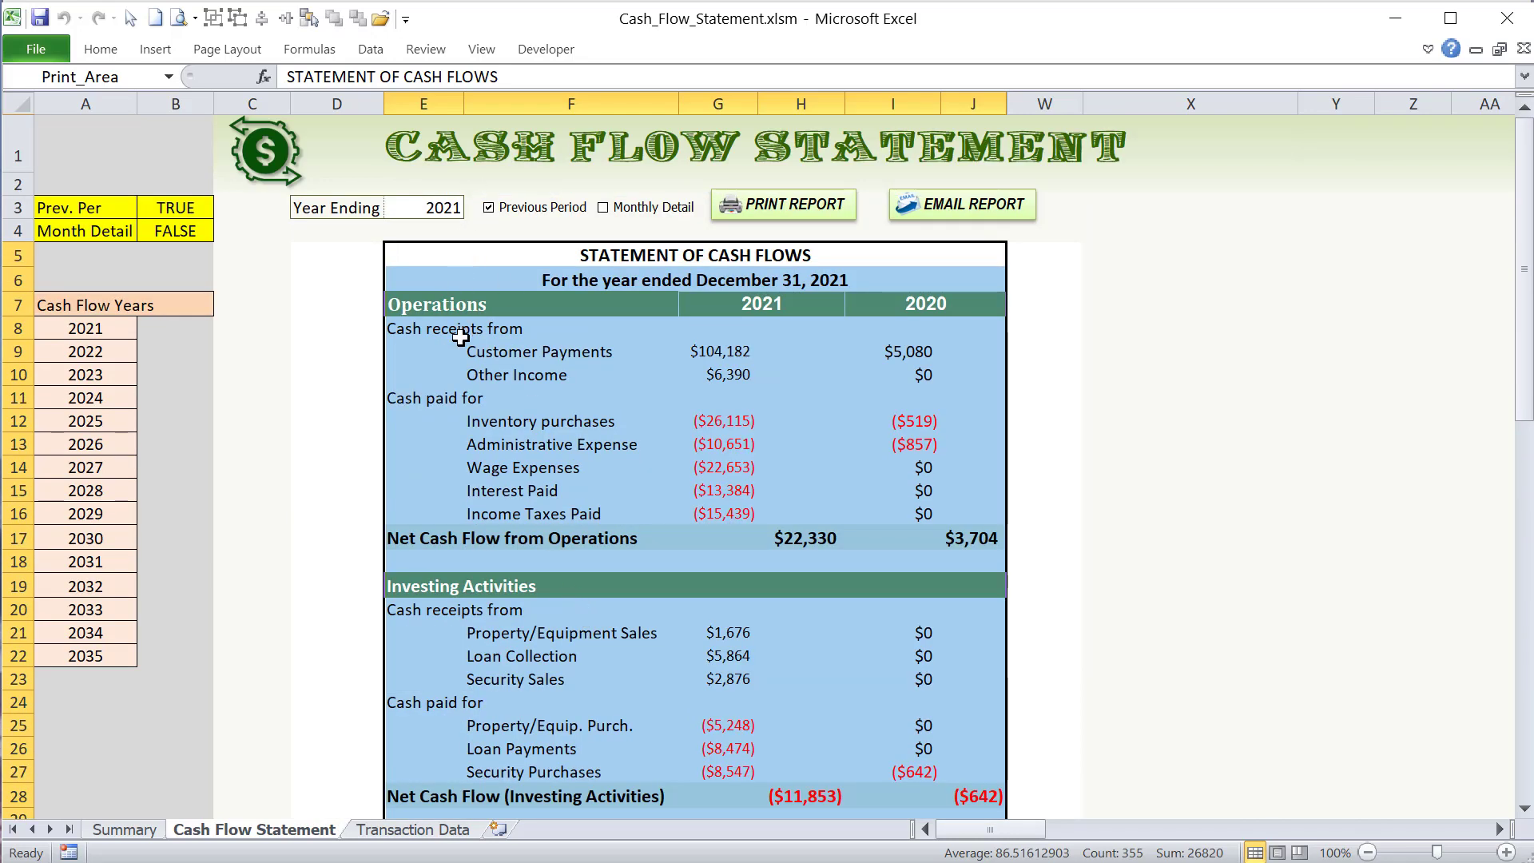
pyautogui.scroll(-5, 452, 376)
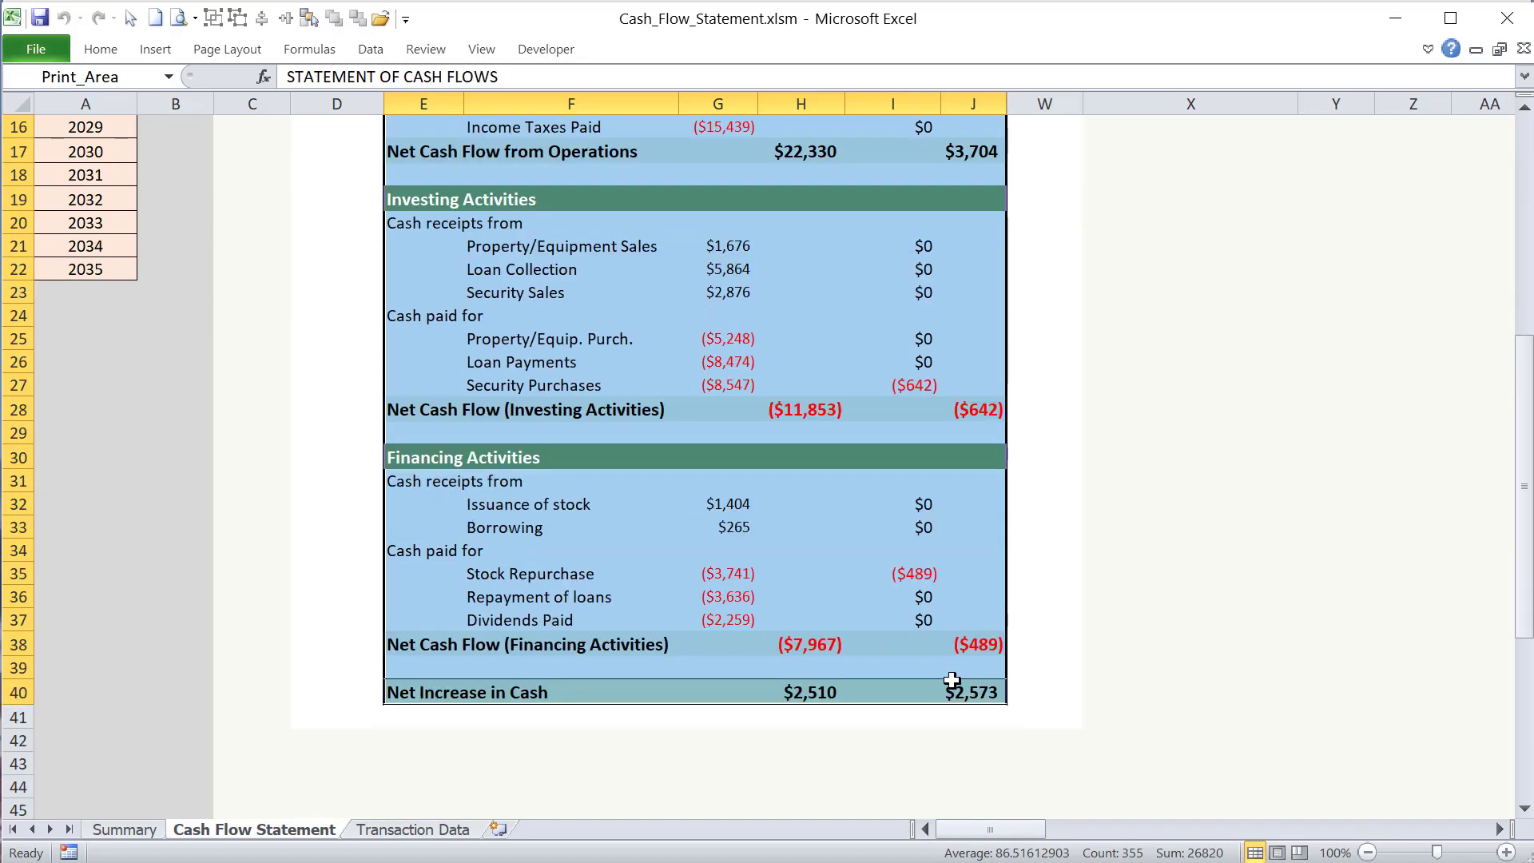
pyautogui.scroll(5, 839, 582)
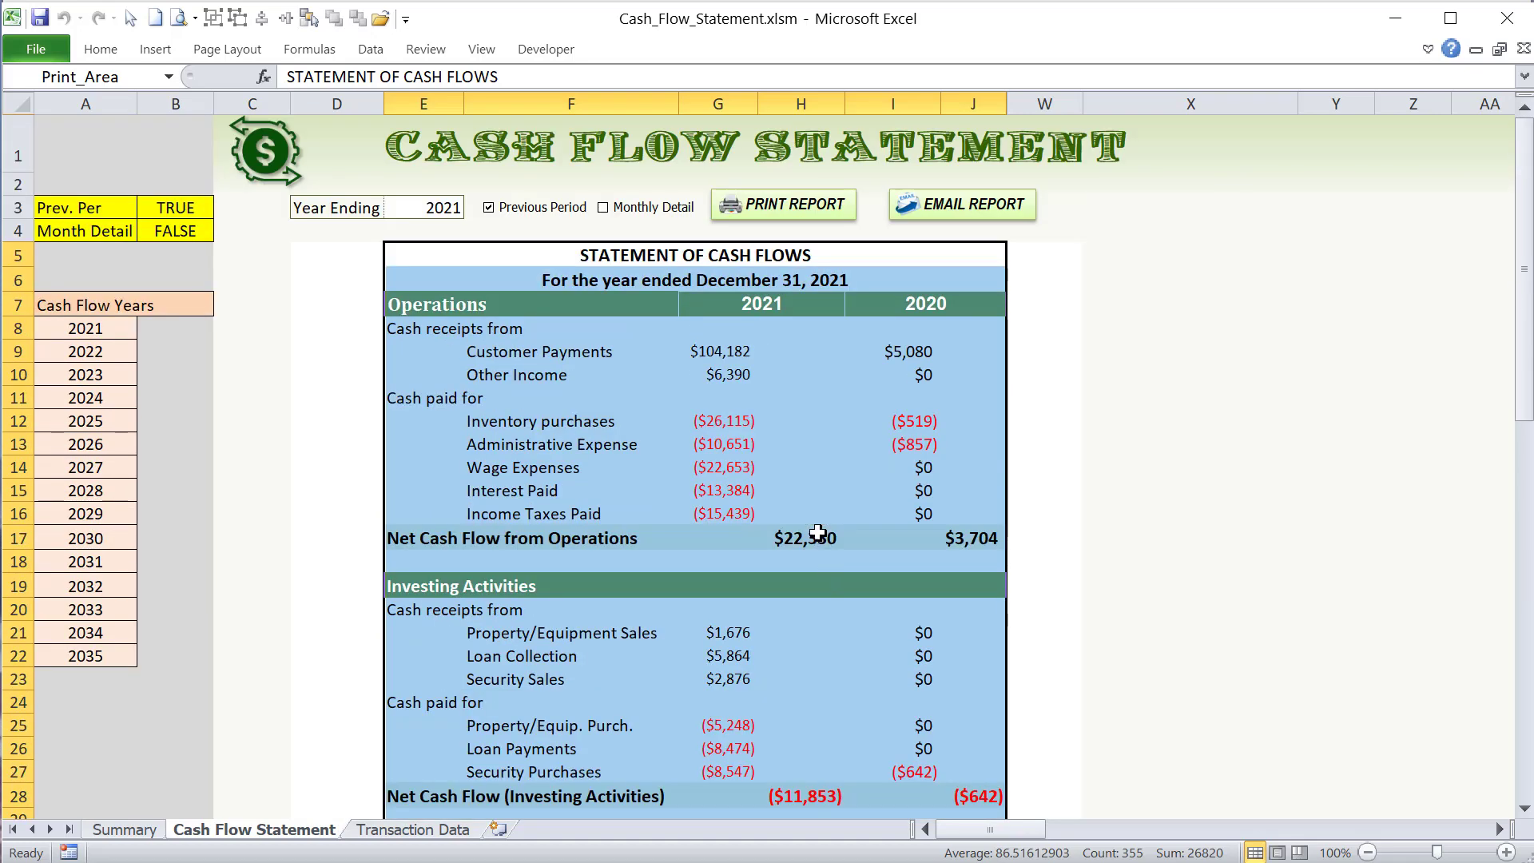
pyautogui.click(219, 55)
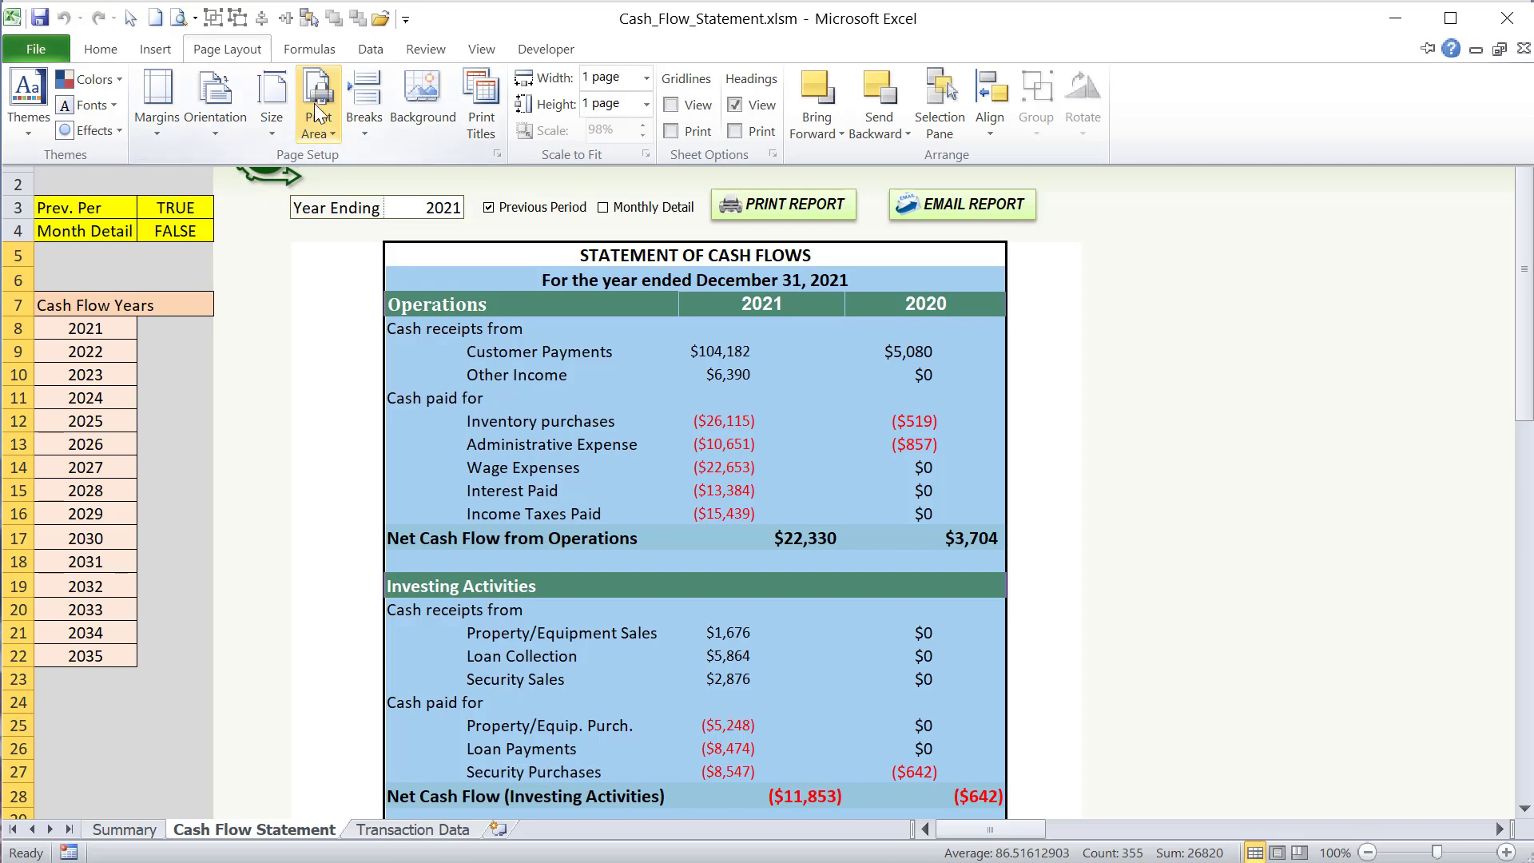
pyautogui.click(327, 118)
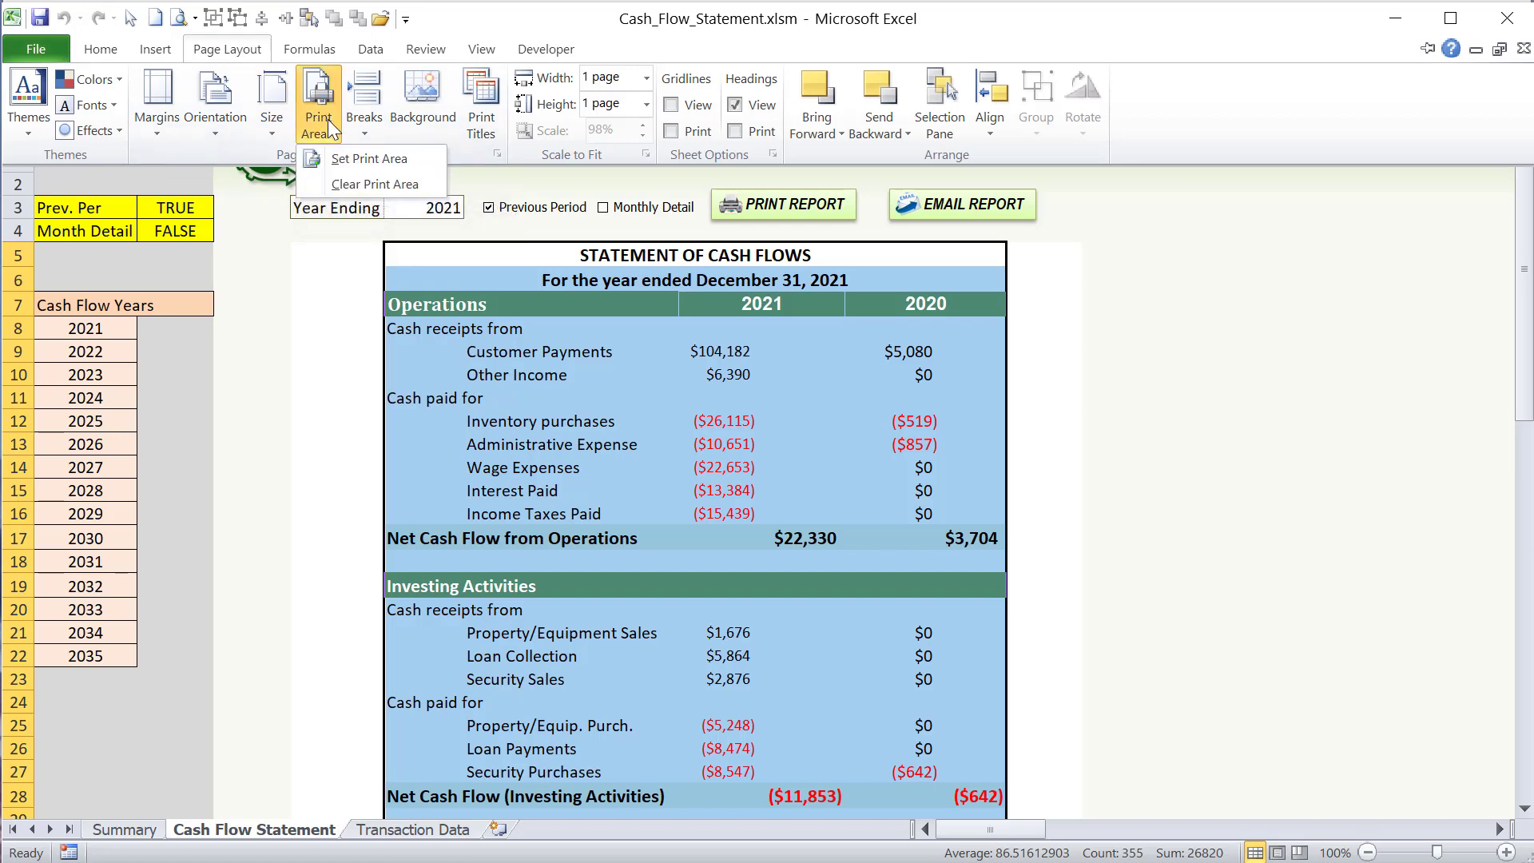
pyautogui.click(353, 158)
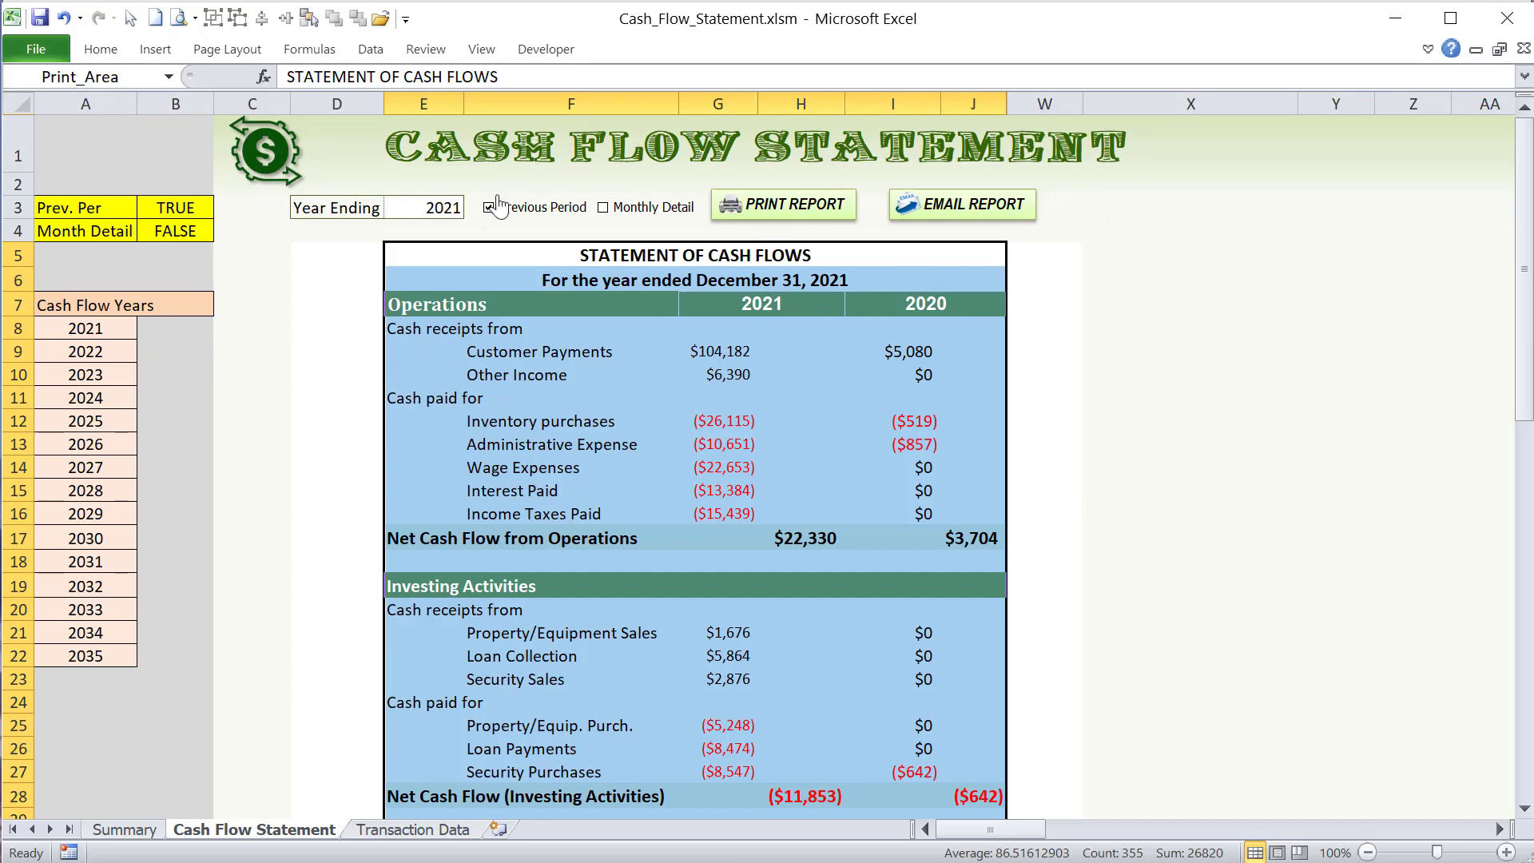
# - Turn on Monthly Detail, select the monthly statement E5:V40, and set it as the print area
pyautogui.click(605, 207)
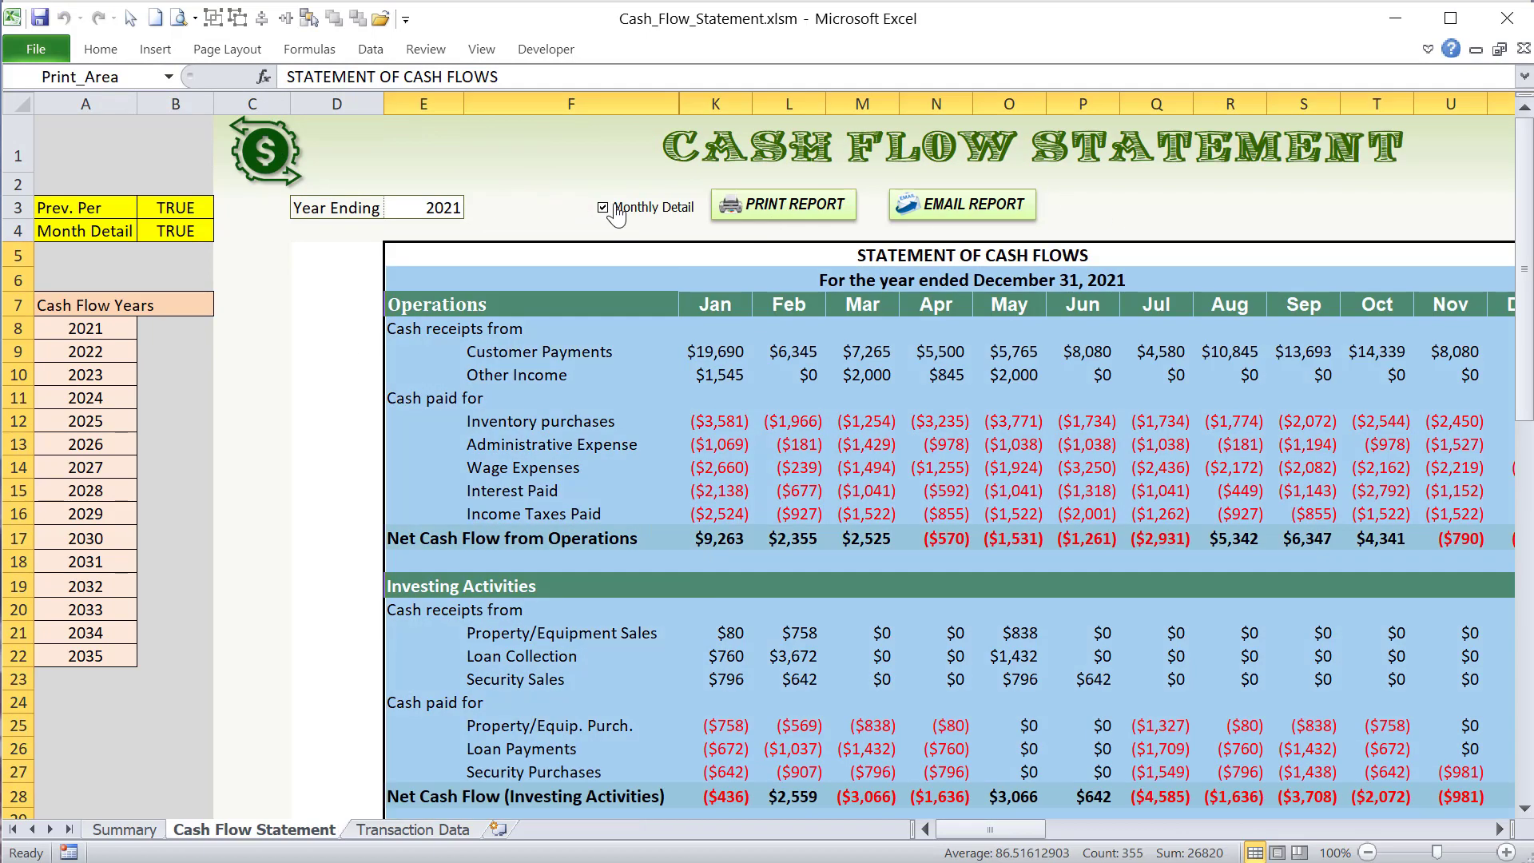
pyautogui.click(453, 254)
pyautogui.moveTo(453, 254); pyautogui.dragTo(1019, 735)
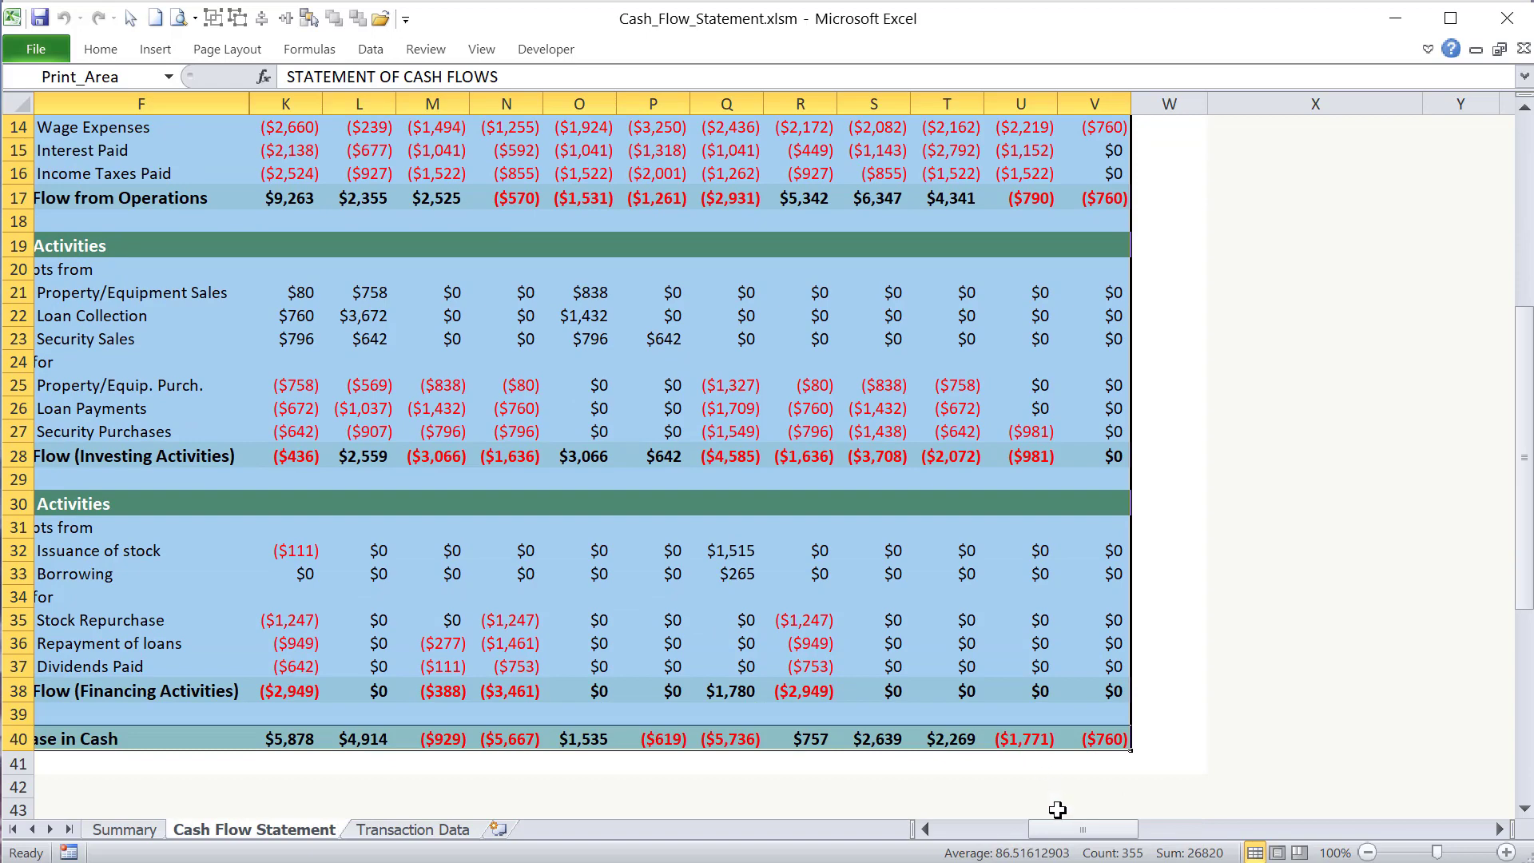
pyautogui.moveTo(1066, 836); pyautogui.dragTo(1024, 825)
pyautogui.scroll(5, 575, 599)
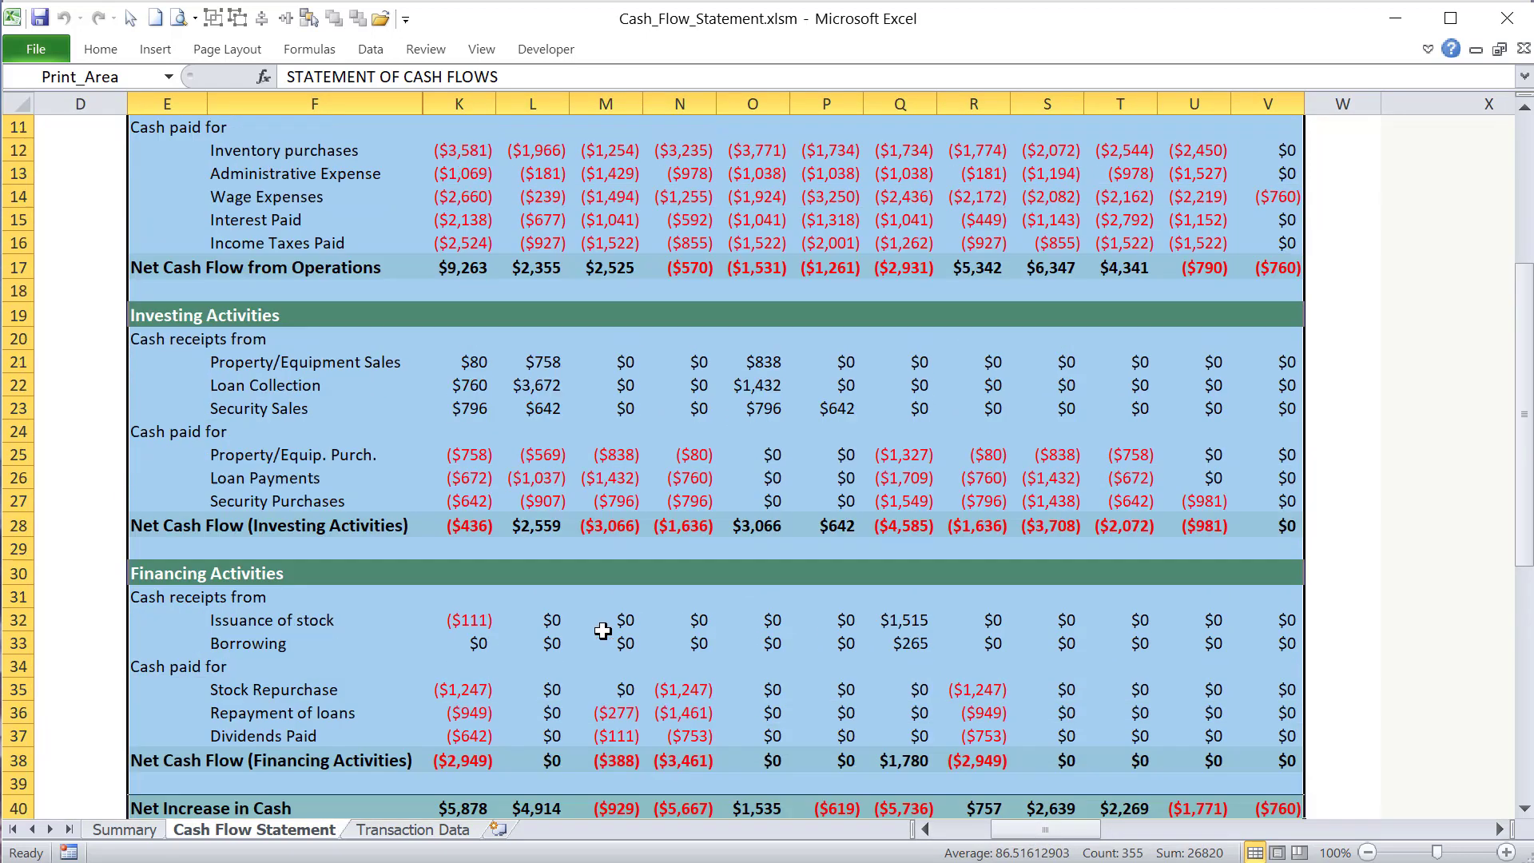
pyautogui.click(222, 49)
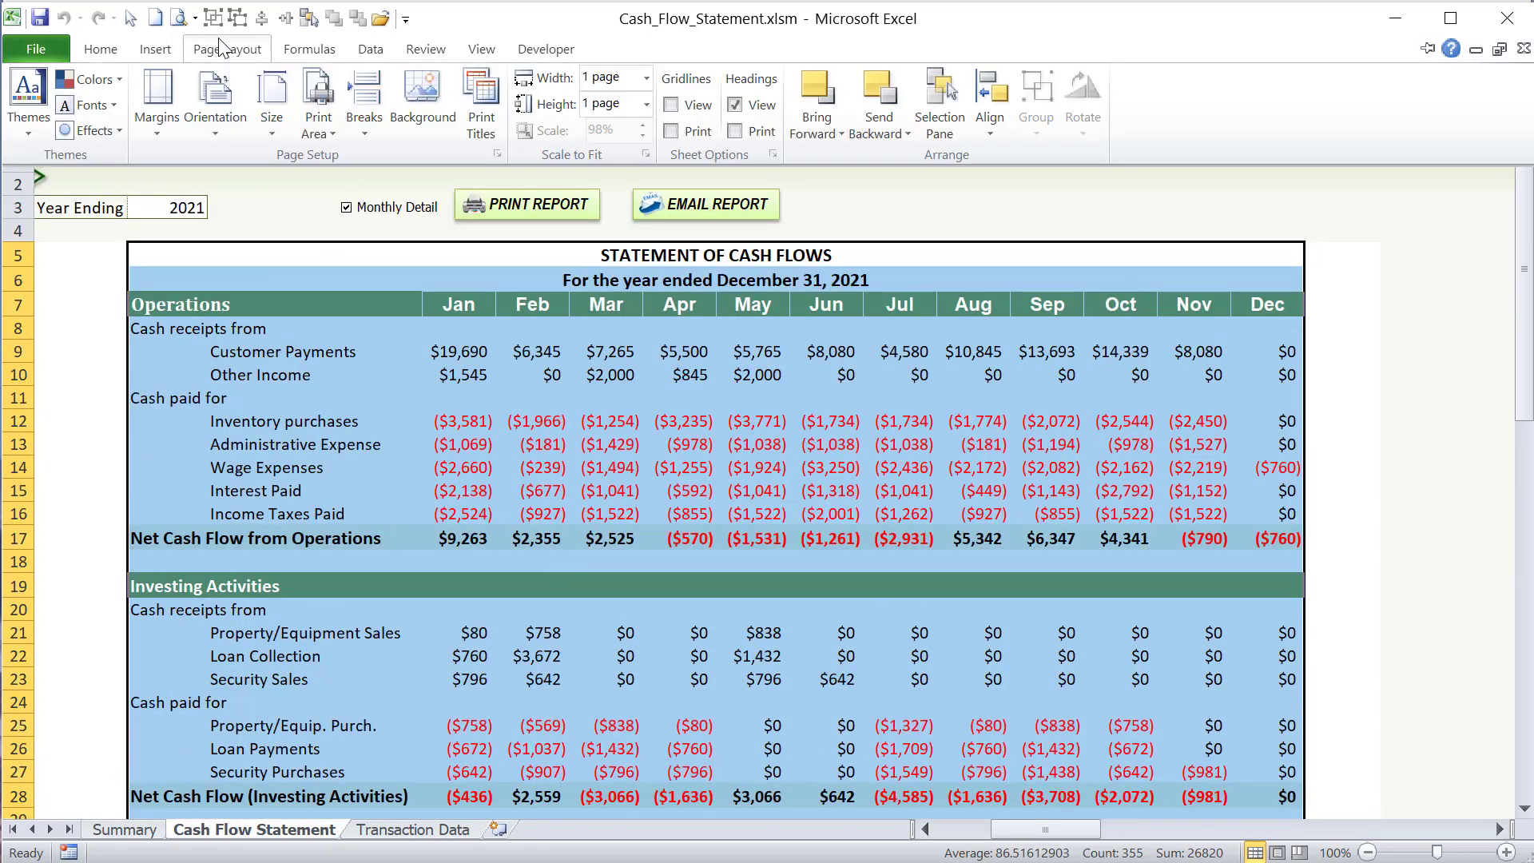
pyautogui.click(318, 126)
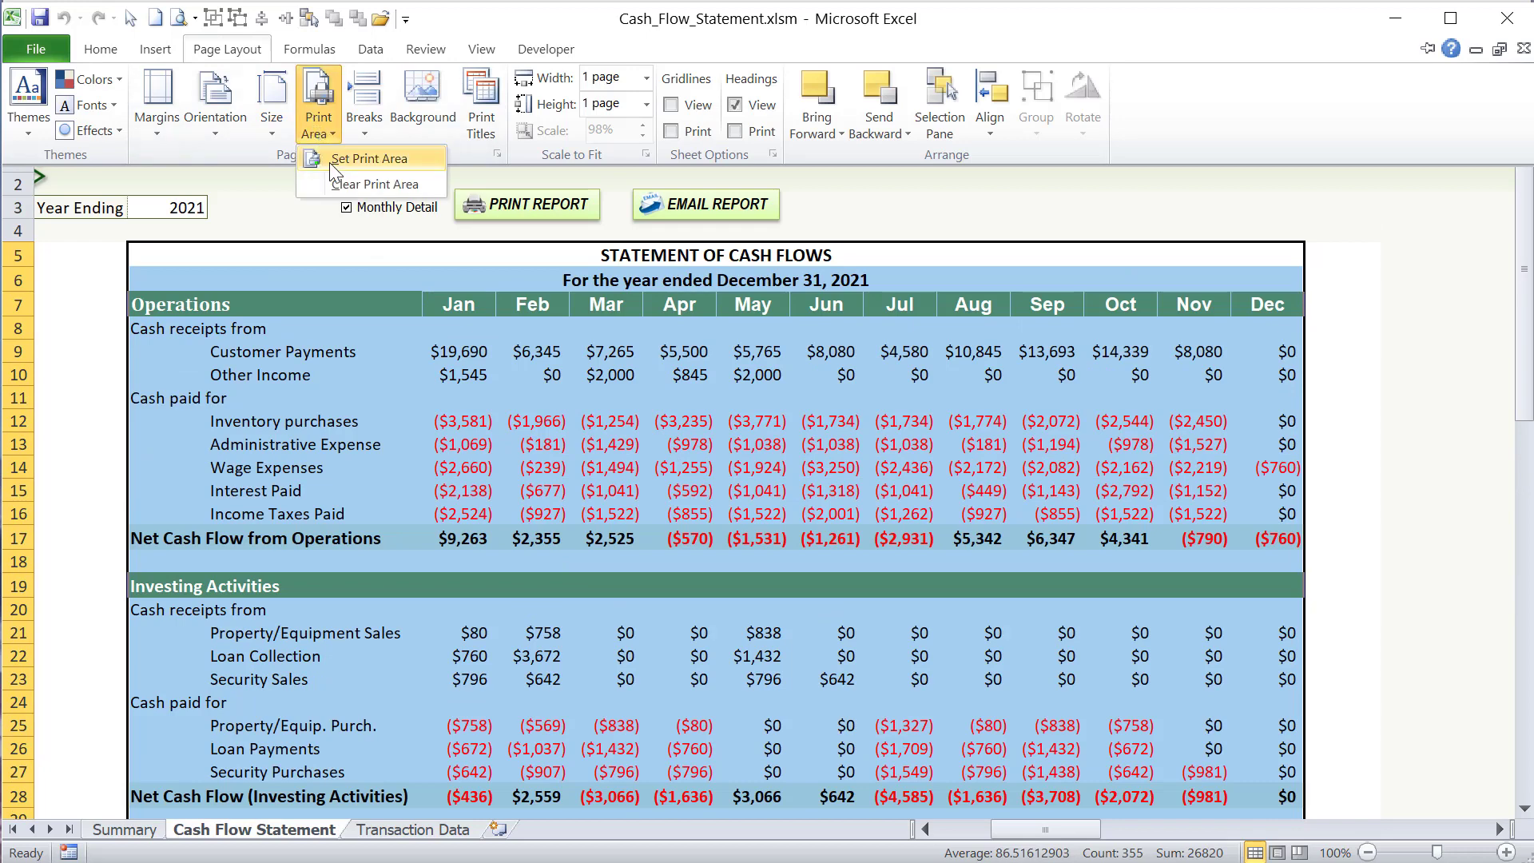
pyautogui.click(329, 161)
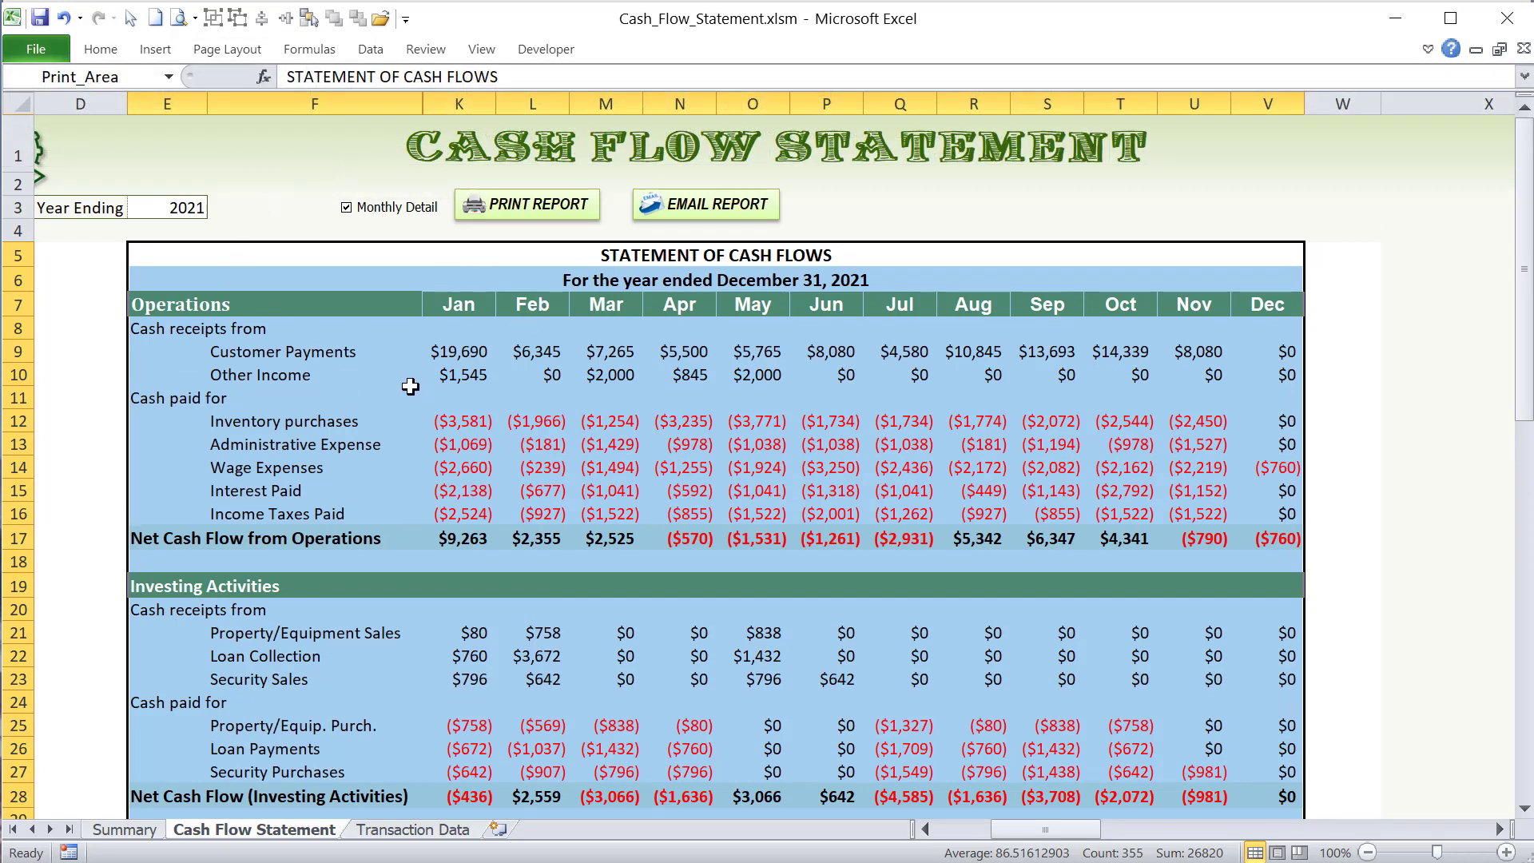
# - Turn off Monthly Detail and return to the annual-data condition of CashFlow_Print in the VBA code
pyautogui.click(377, 223)
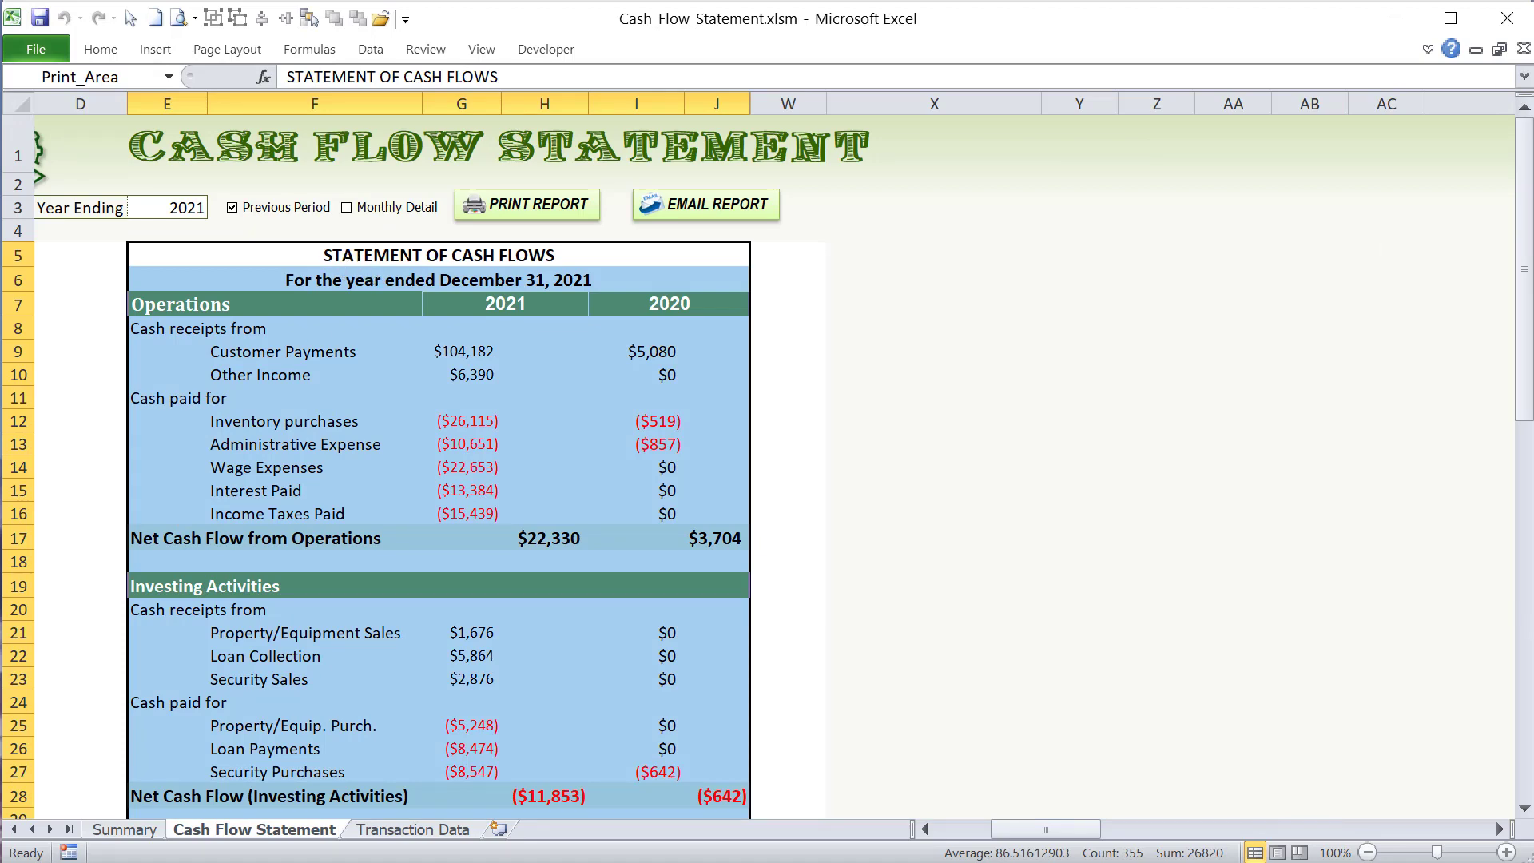
pyautogui.hotkey('alt', 'F11')
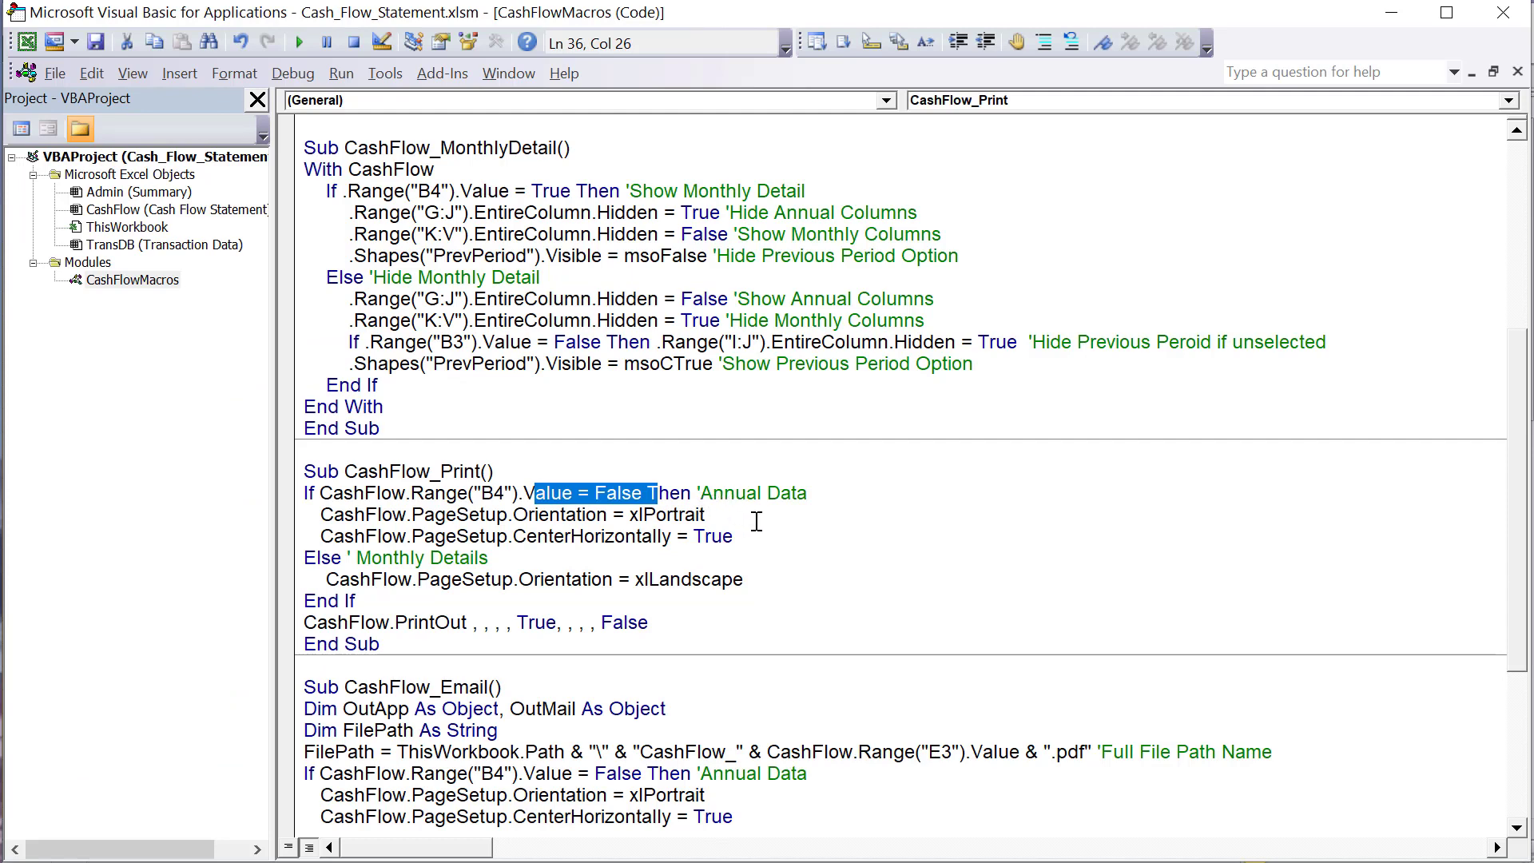
pyautogui.click(599, 497)
pyautogui.moveTo(858, 493); pyautogui.dragTo(593, 493)
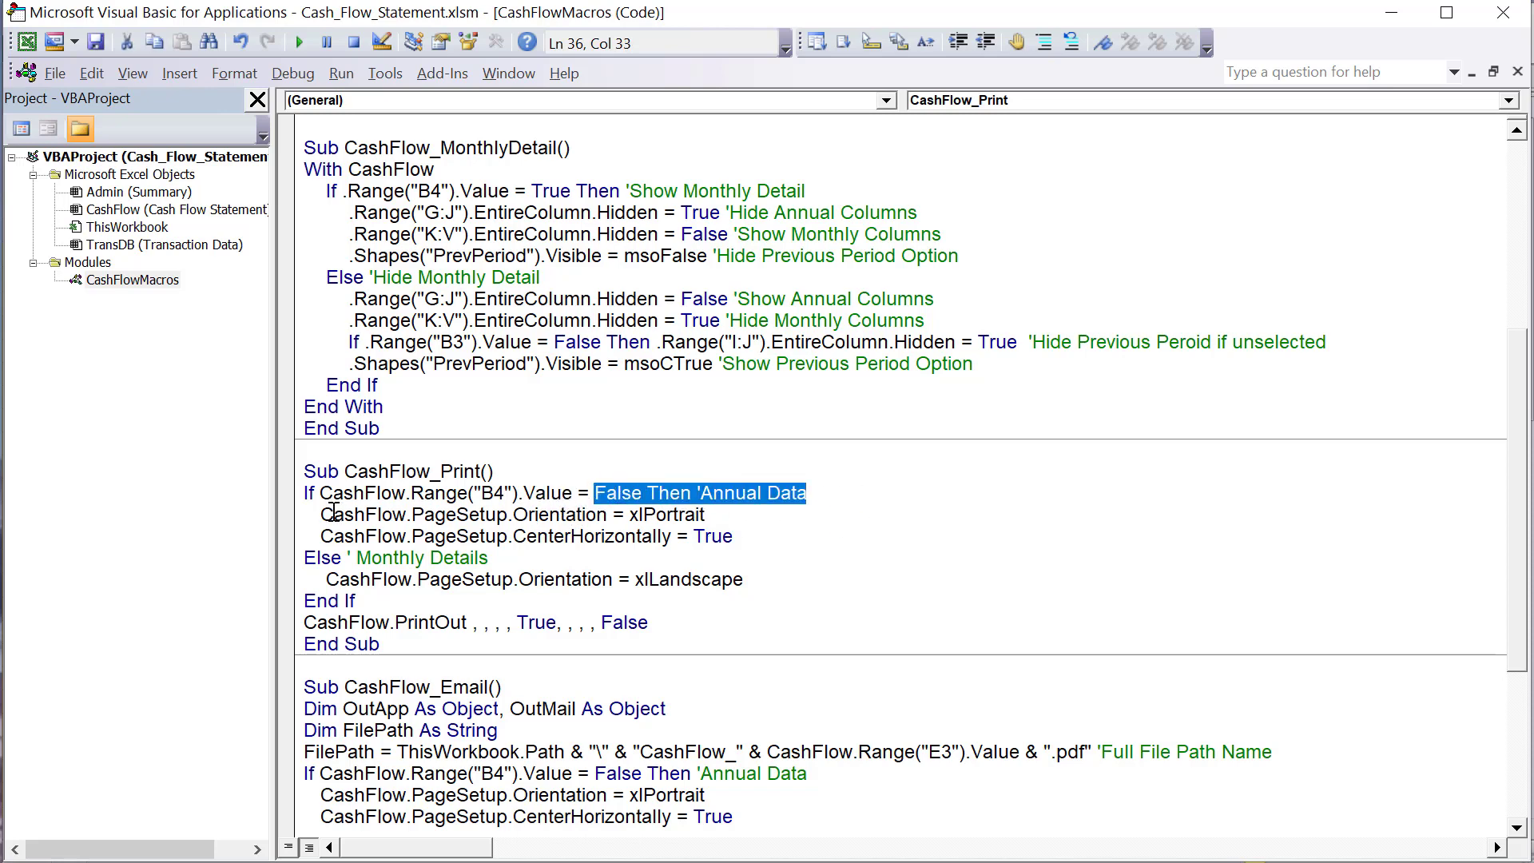
# - Examine the annual branch of CashFlow_Print, covering the xlPortrait orientation and CenterHorizontally = True lines
pyautogui.moveTo(321, 515); pyautogui.dragTo(490, 518)
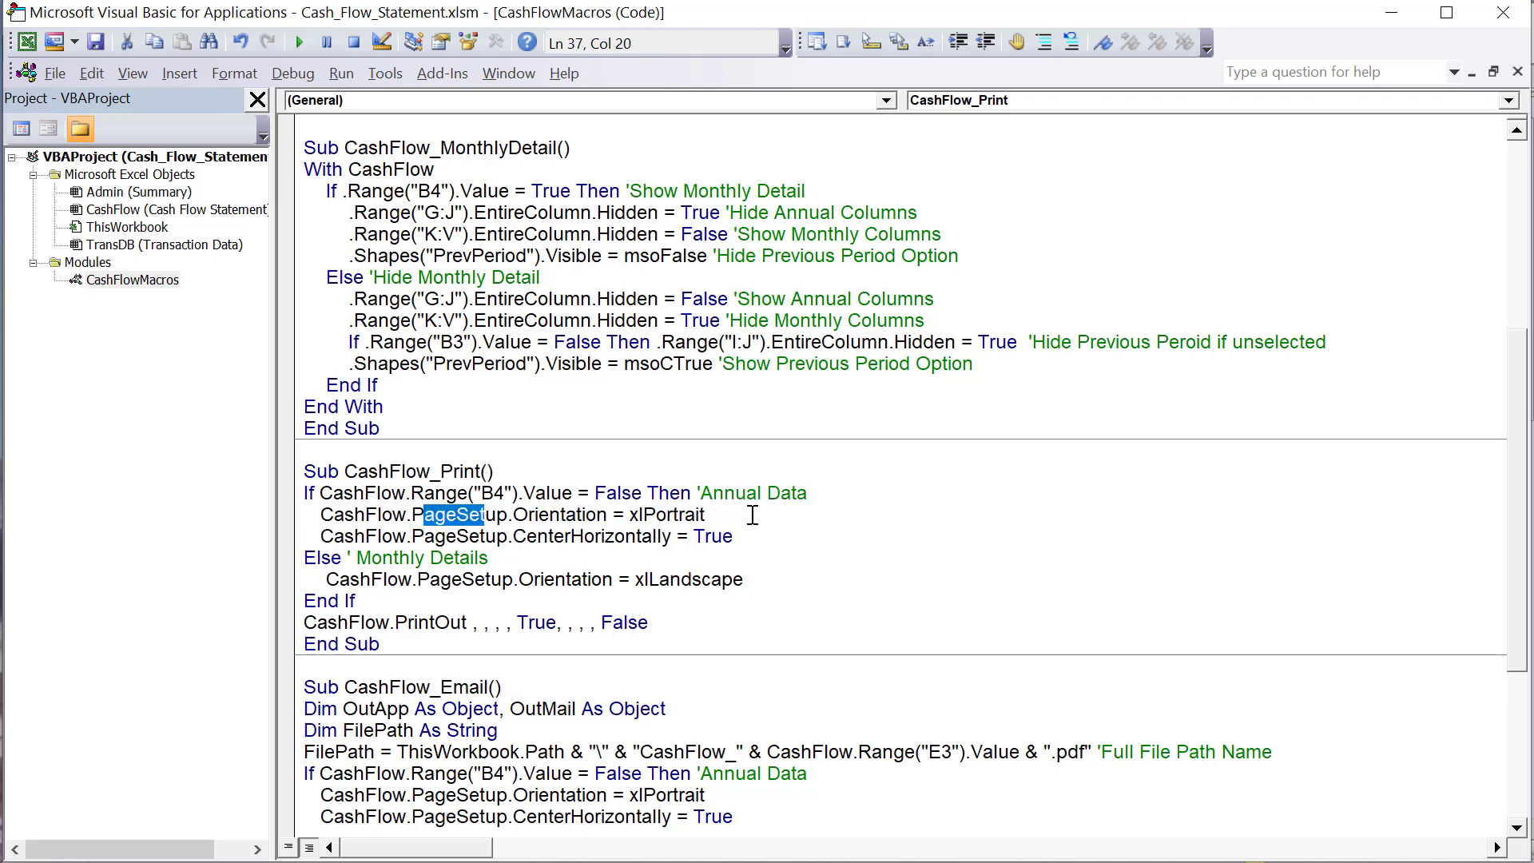
pyautogui.moveTo(753, 514); pyautogui.dragTo(618, 508)
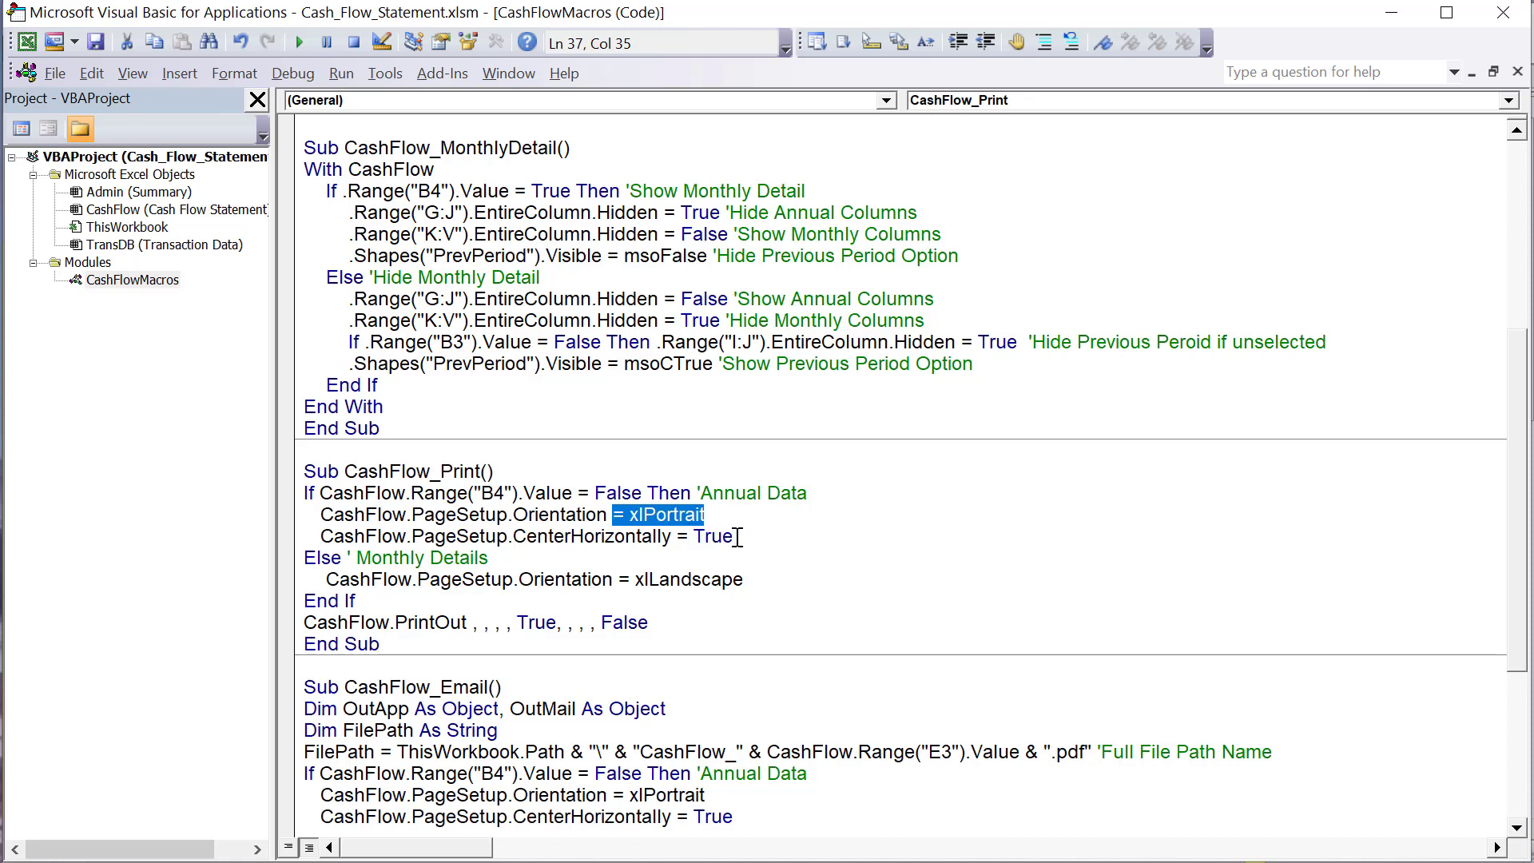
pyautogui.moveTo(738, 537); pyautogui.dragTo(326, 547)
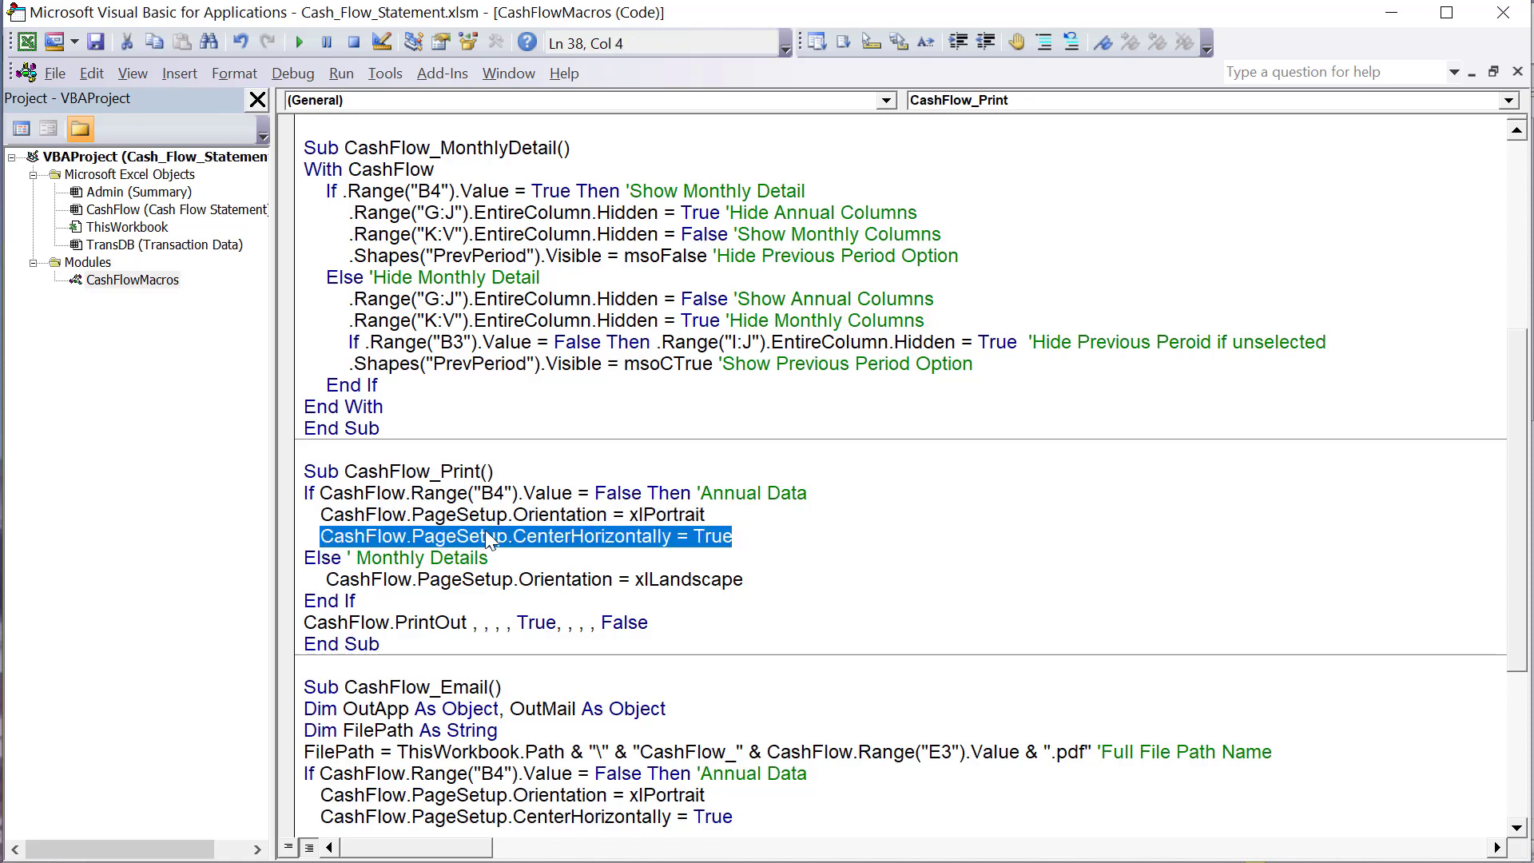
pyautogui.click(524, 564)
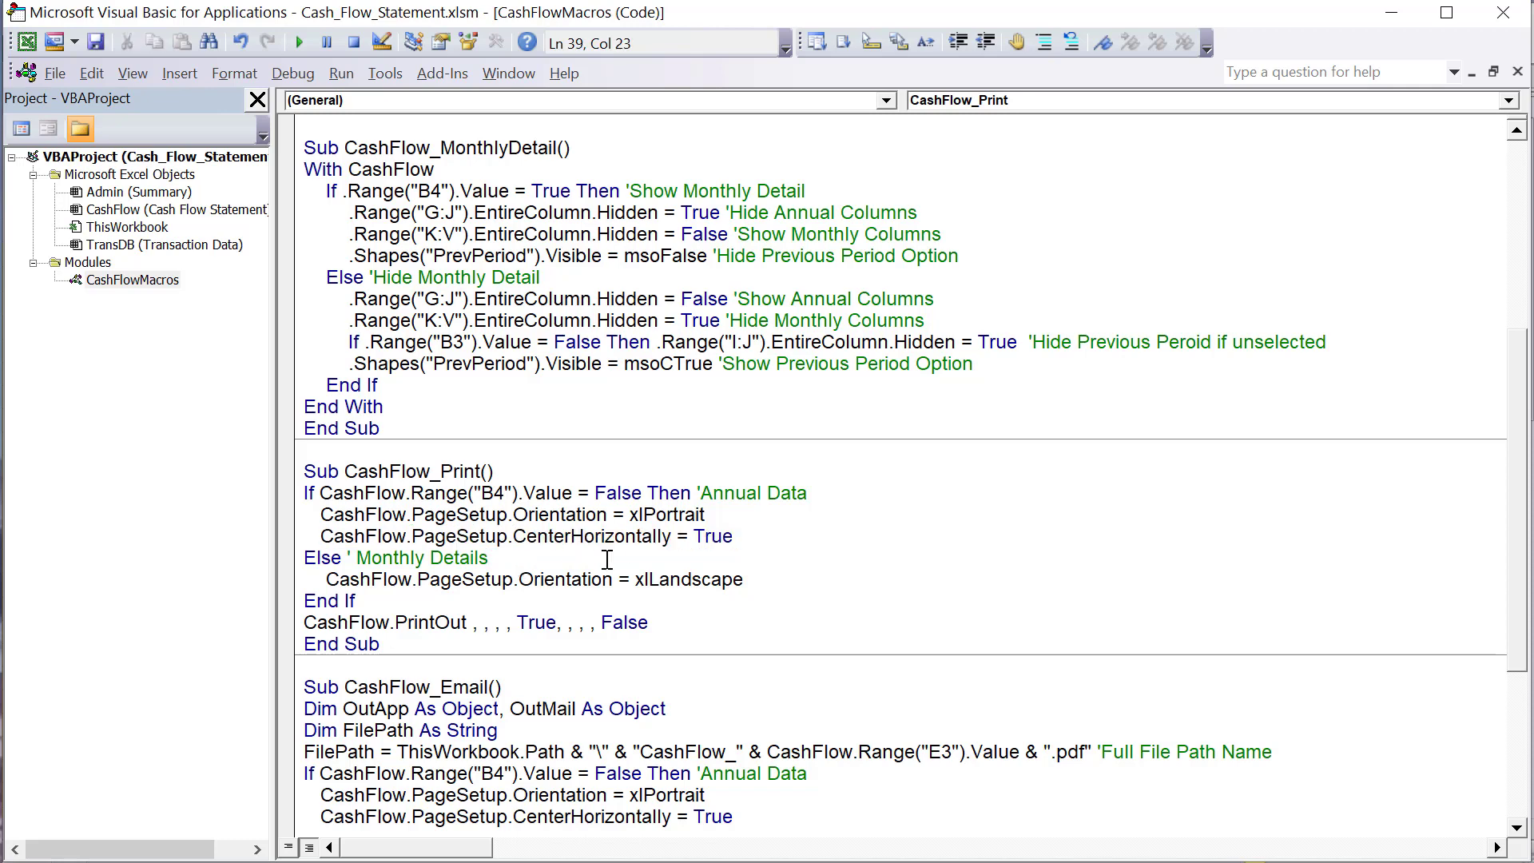
pyautogui.moveTo(808, 541); pyautogui.dragTo(387, 537)
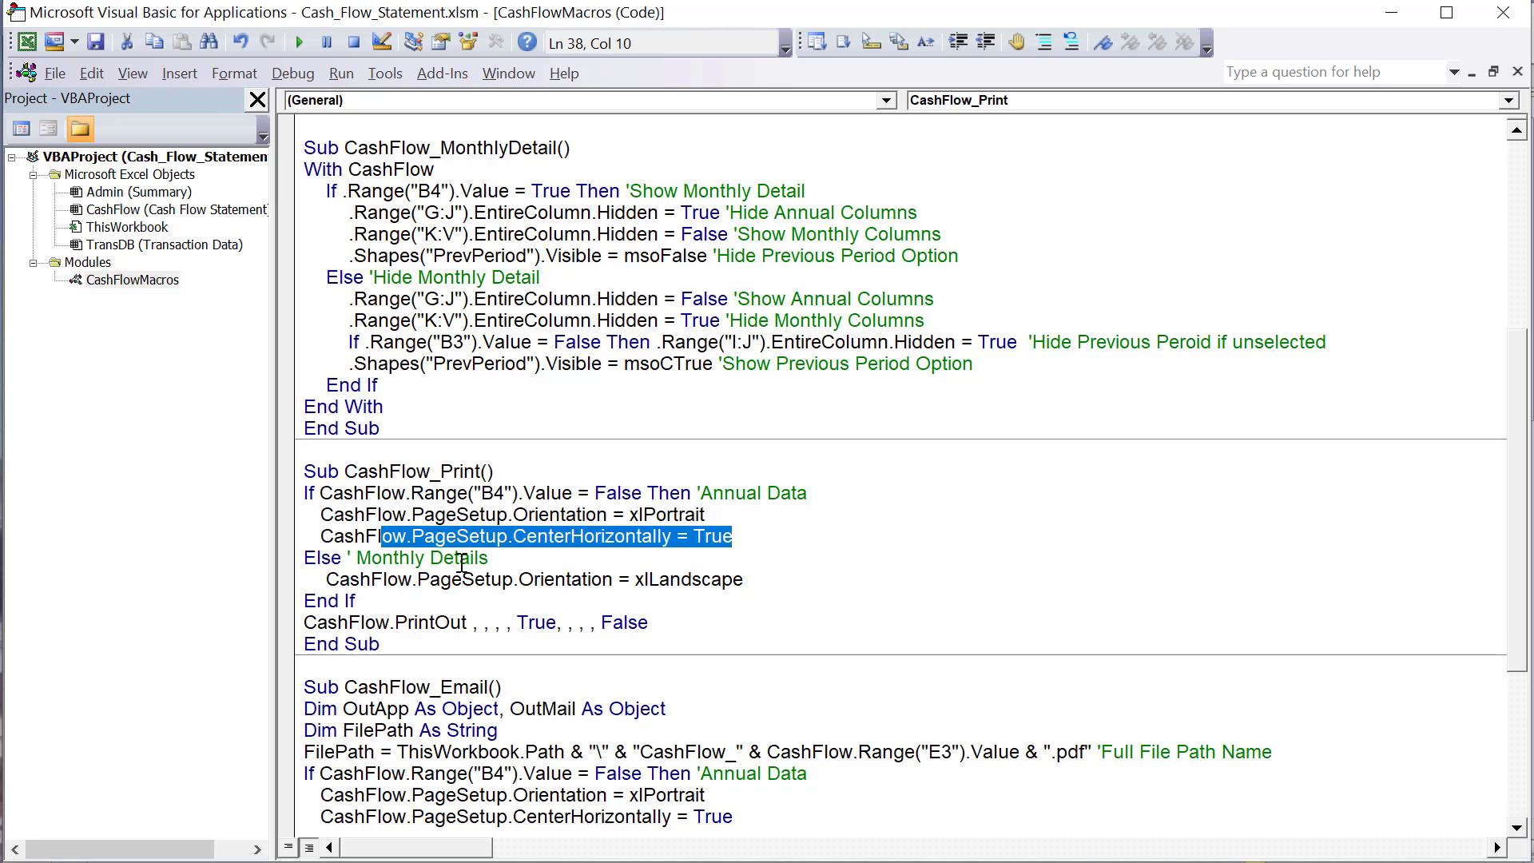
# - Examine the Monthly Details branch of CashFlow_Print, including its xlLandscape orientation line
pyautogui.moveTo(487, 558); pyautogui.dragTo(332, 559)
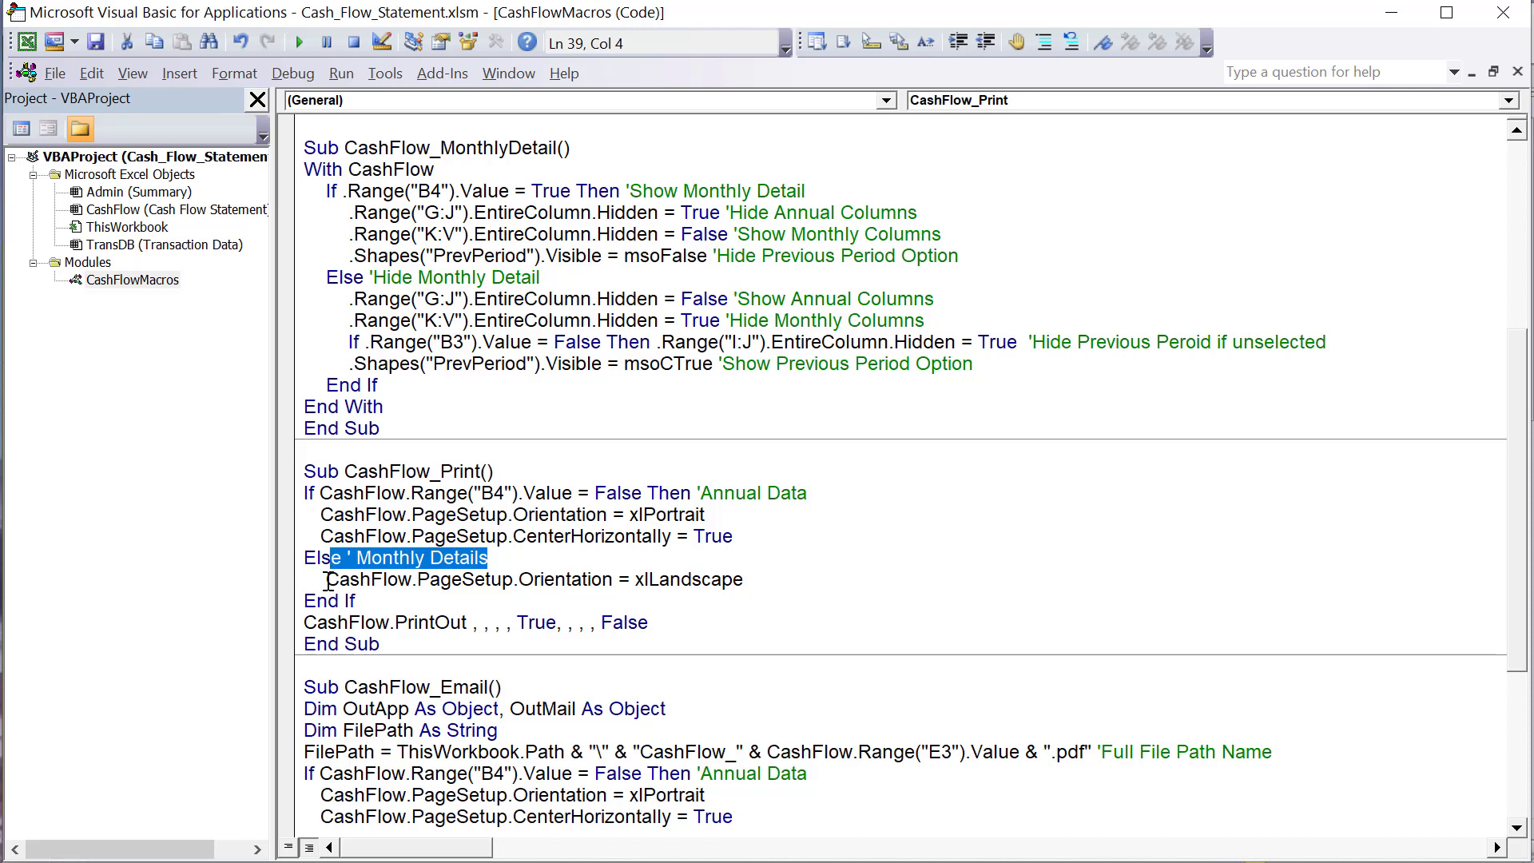
pyautogui.moveTo(328, 580); pyautogui.dragTo(320, 535)
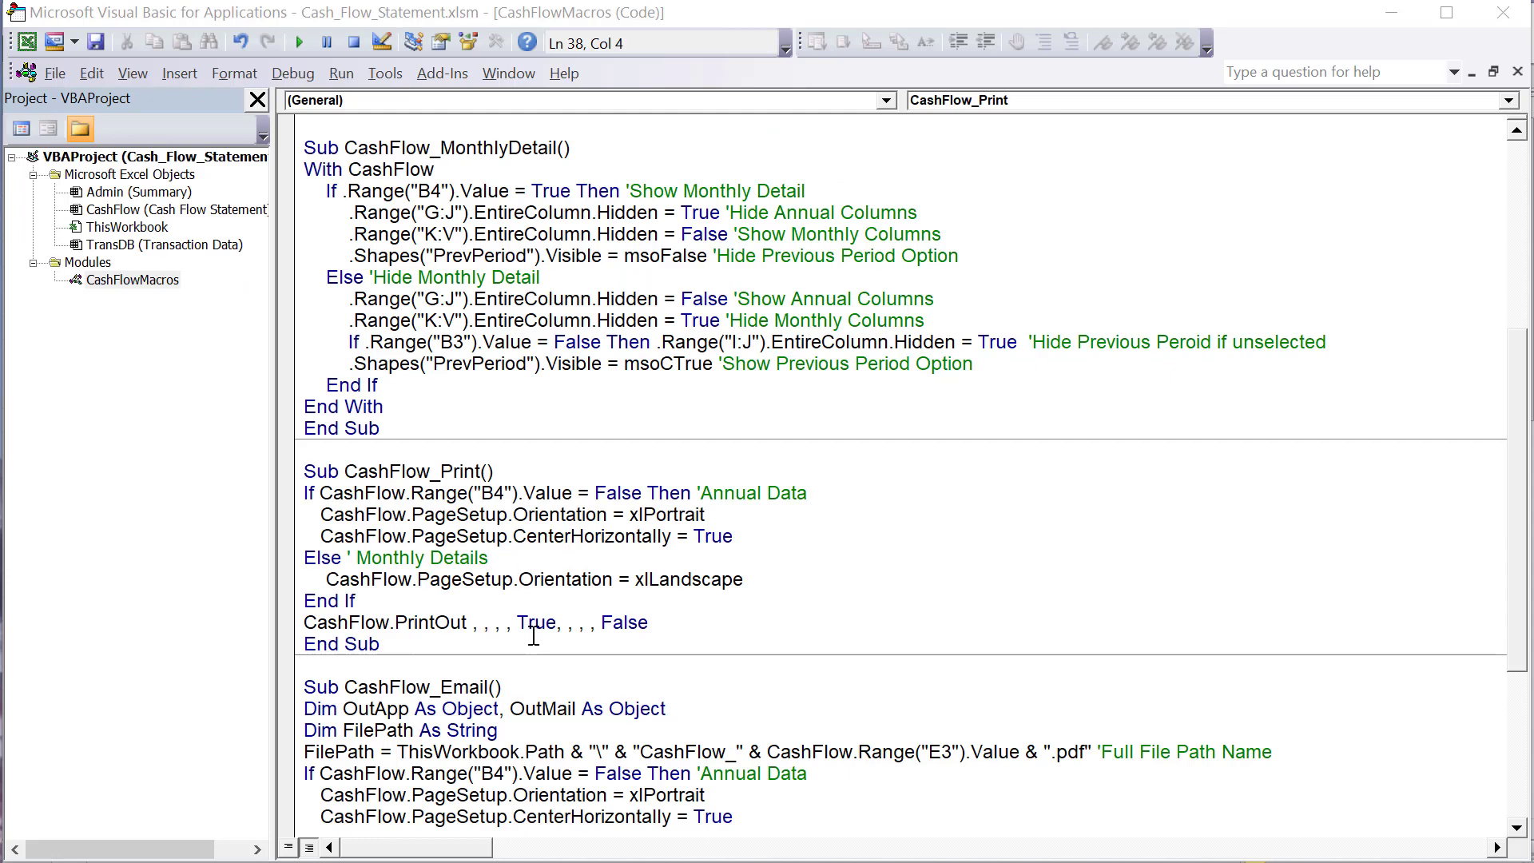
pyautogui.moveTo(723, 619); pyautogui.dragTo(597, 606)
pyautogui.click(570, 595)
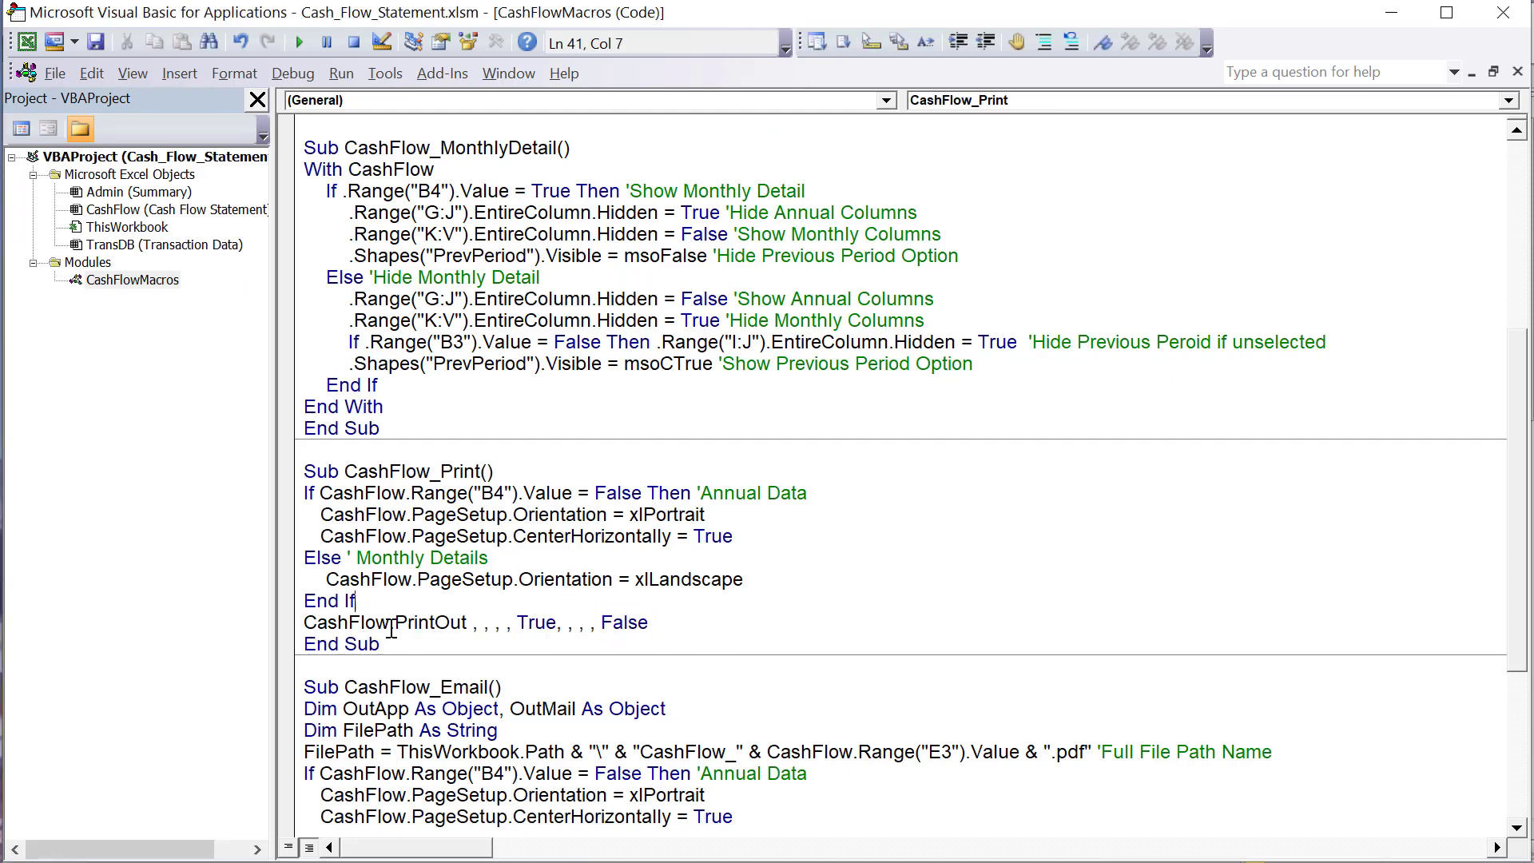
# - Retype the first comma of the CashFlow.PrintOut line to show its argument list, and step through To, Copies and Preview
pyautogui.click(481, 625)
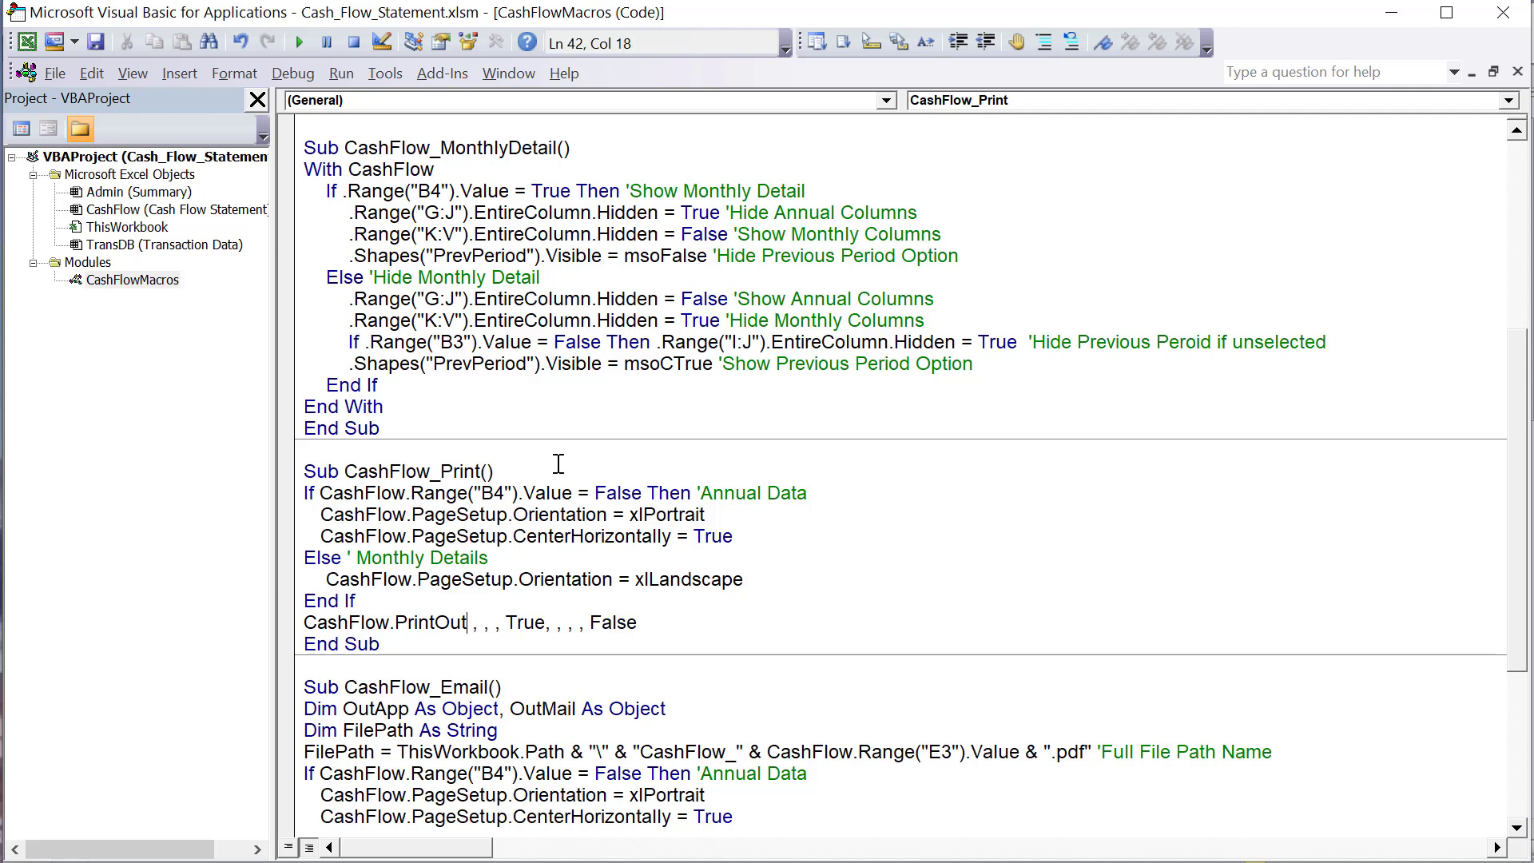
pyautogui.press('BackSpace')
pyautogui.write(',')
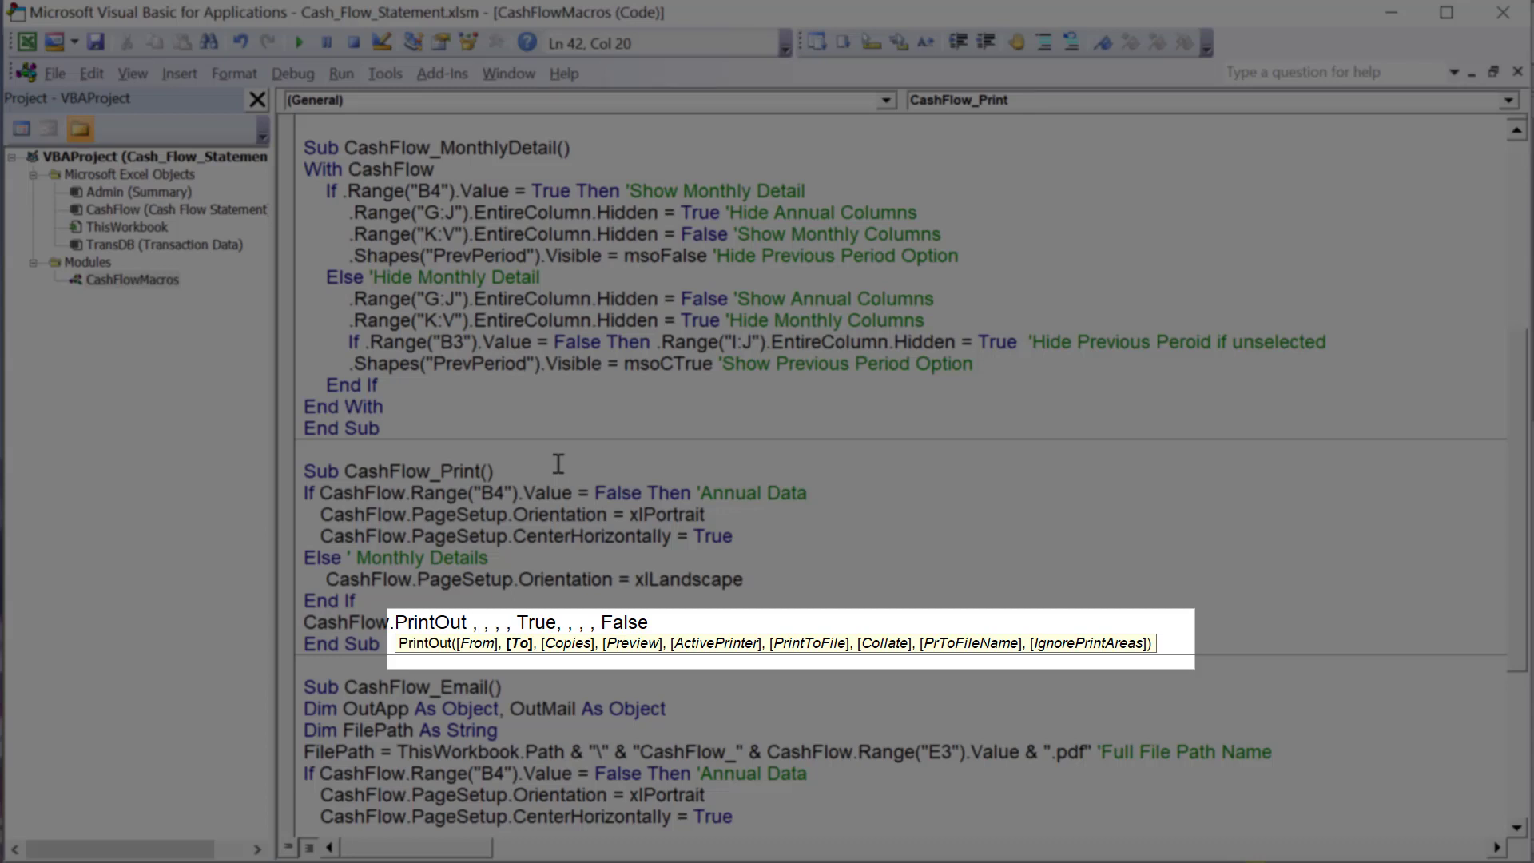
pyautogui.press('Right')
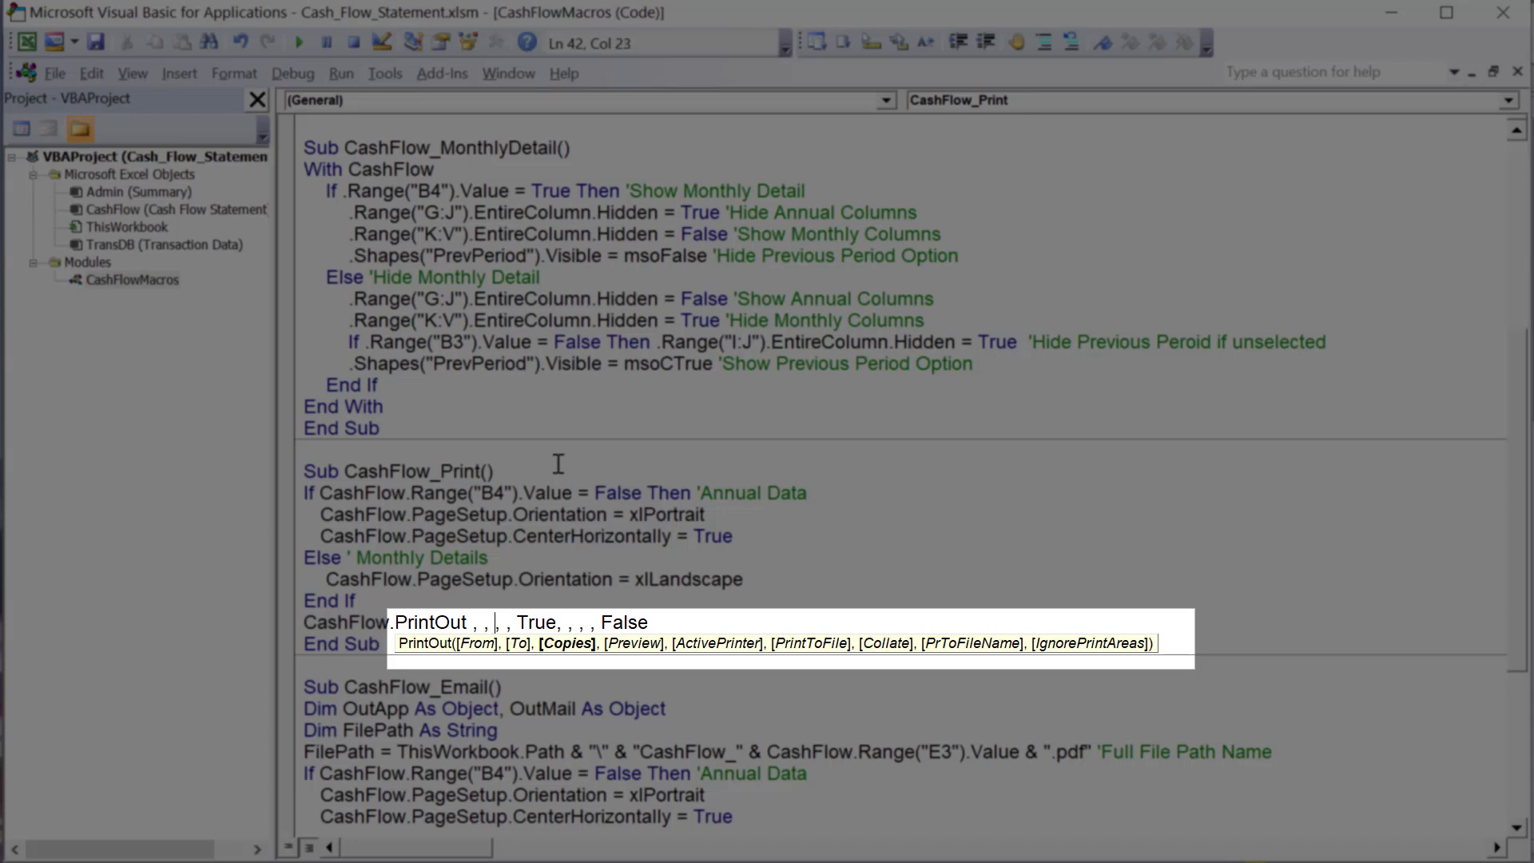
pyautogui.press('Right')
pyautogui.press('Left')
pyautogui.press('Right')
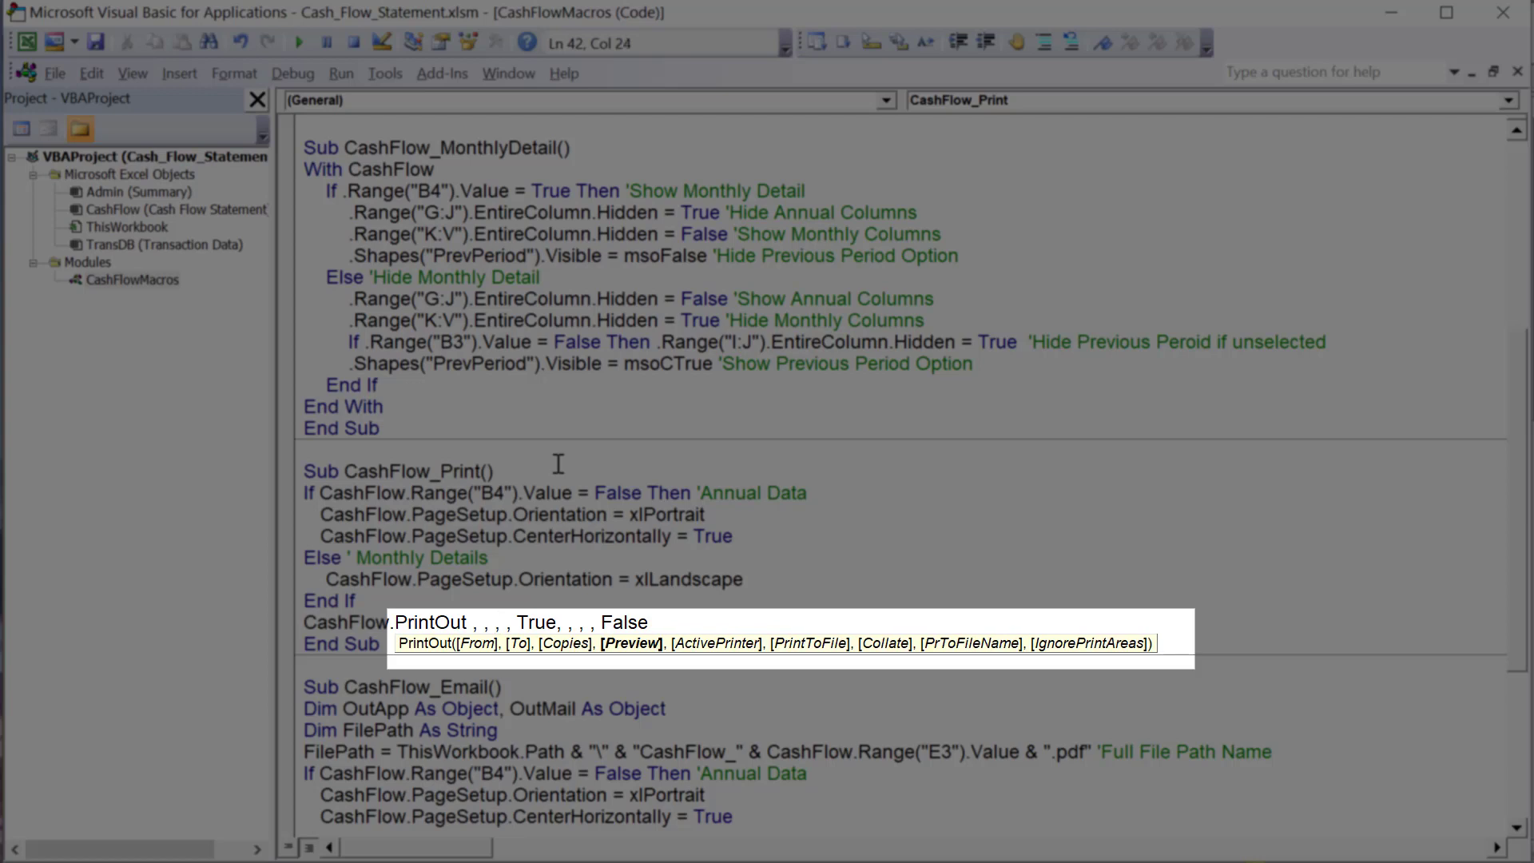
# - Remove the stray spaces inside True and step through the PrintOut arguments from ActivePrinter to IgnorePrintAreas
pyautogui.press('Right')
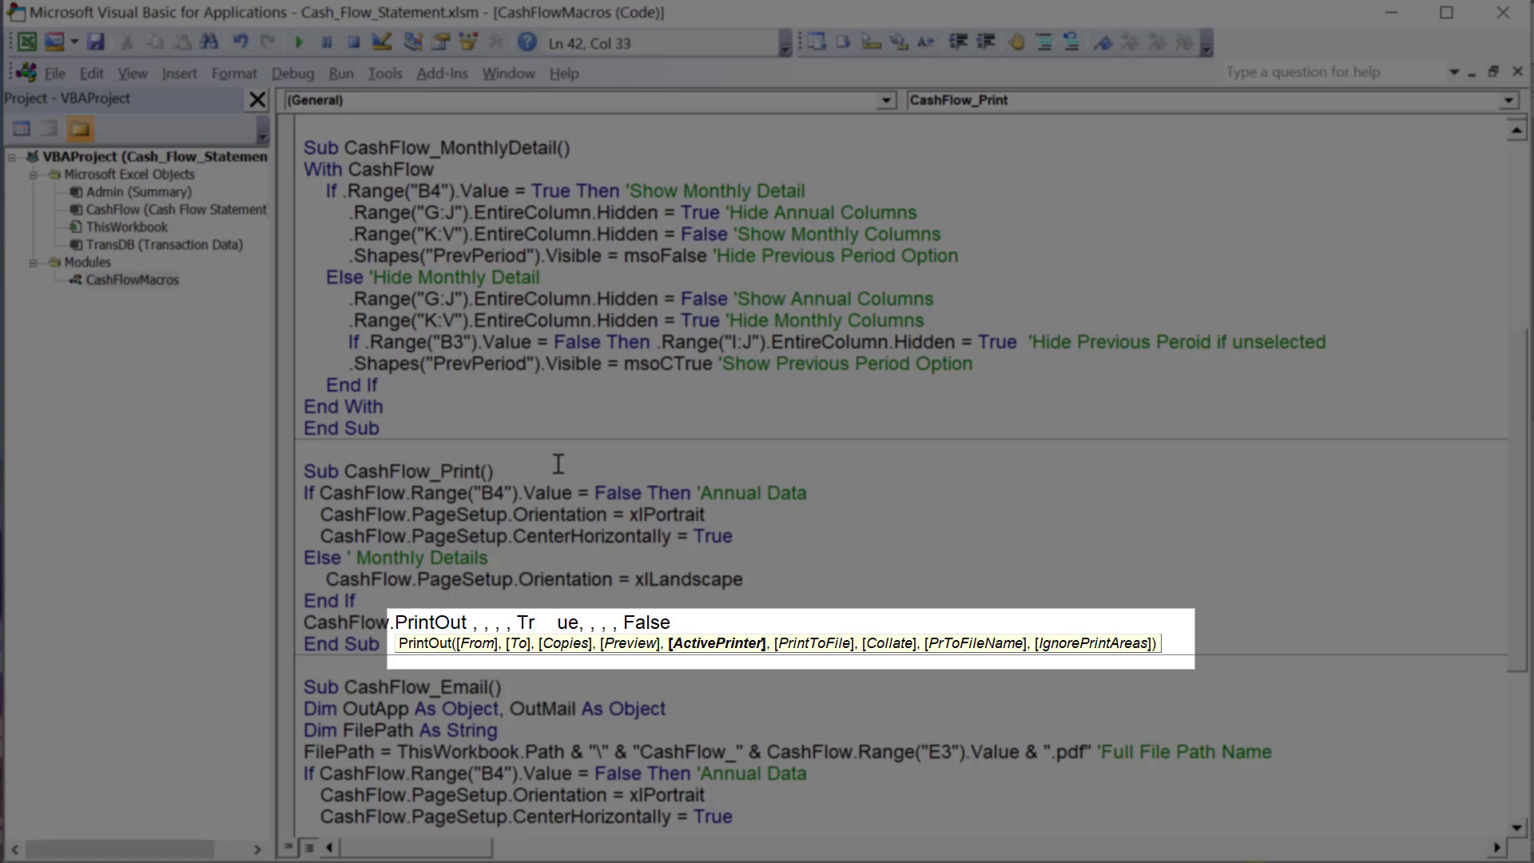
pyautogui.press('BackSpace')
pyautogui.press('BackSpace')
pyautogui.press('BackSpace')
pyautogui.press('BackSpace')
pyautogui.press('Right')
pyautogui.press('Right')
pyautogui.press('Right')
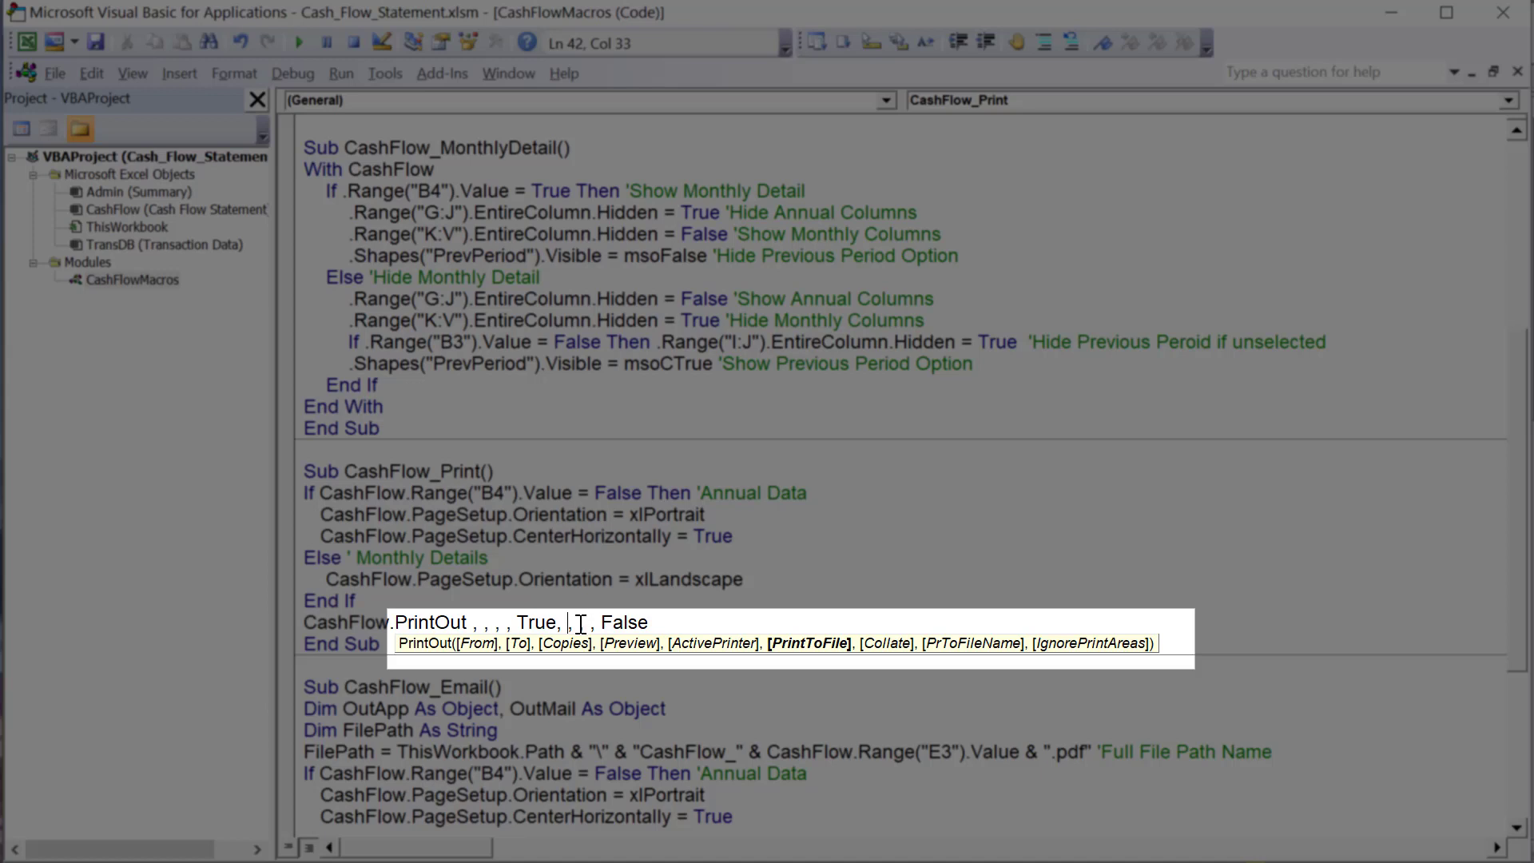
pyautogui.write(', ')
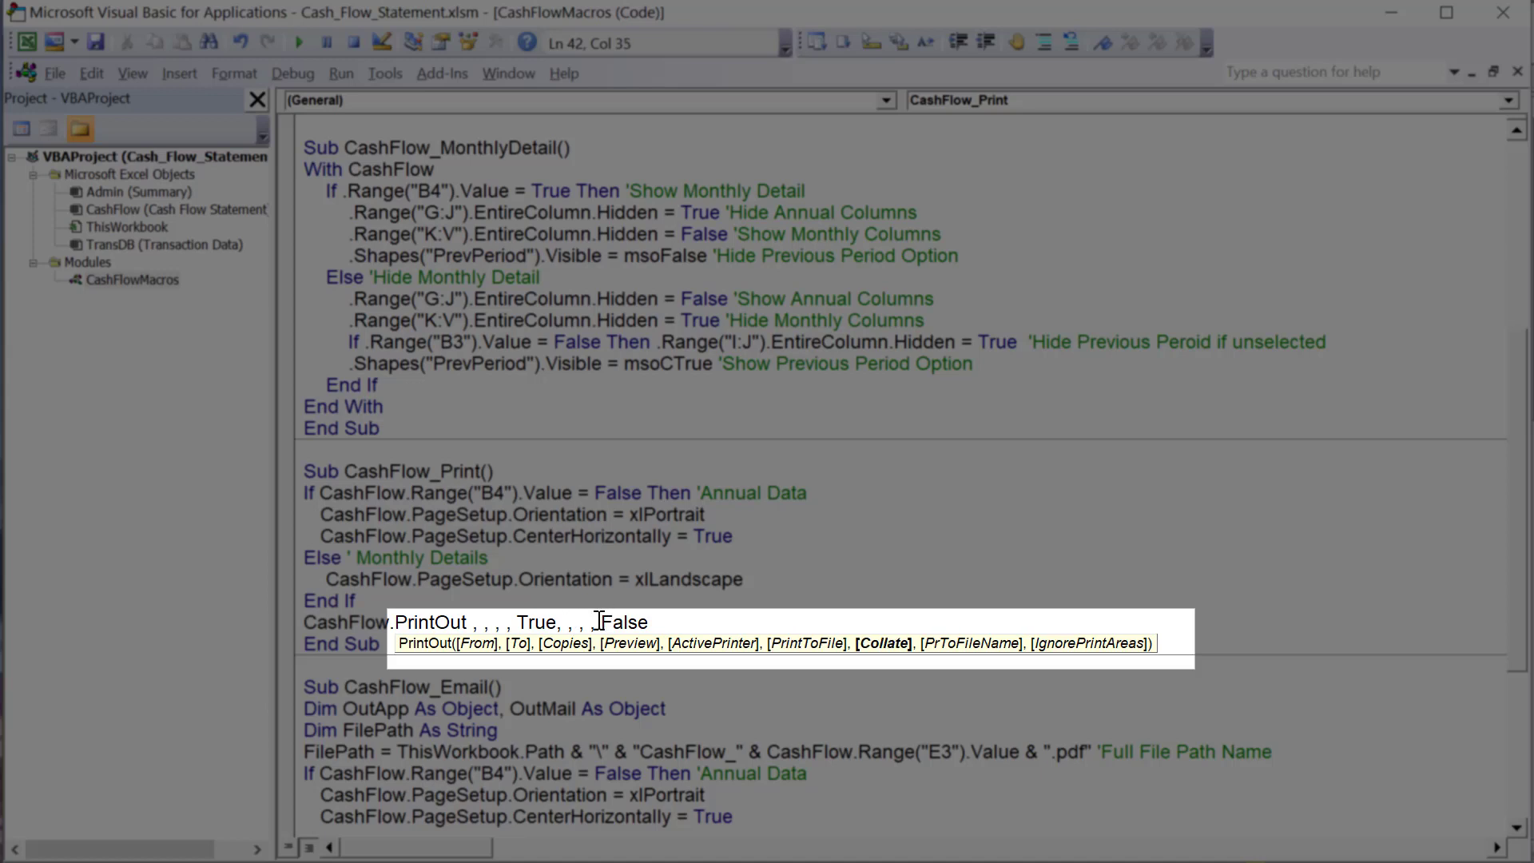
pyautogui.write(',')
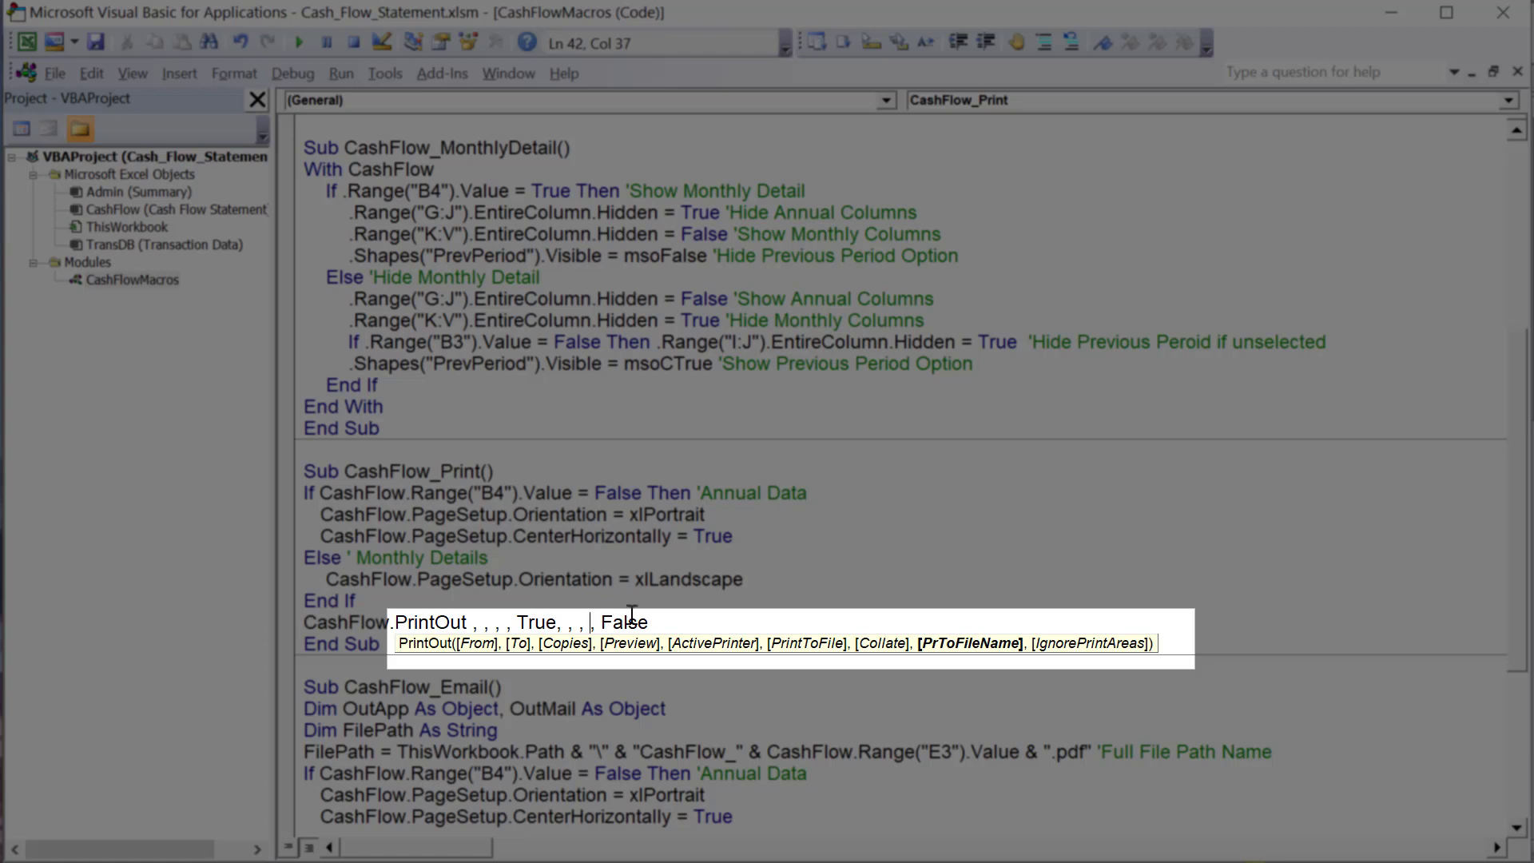
pyautogui.click(612, 622)
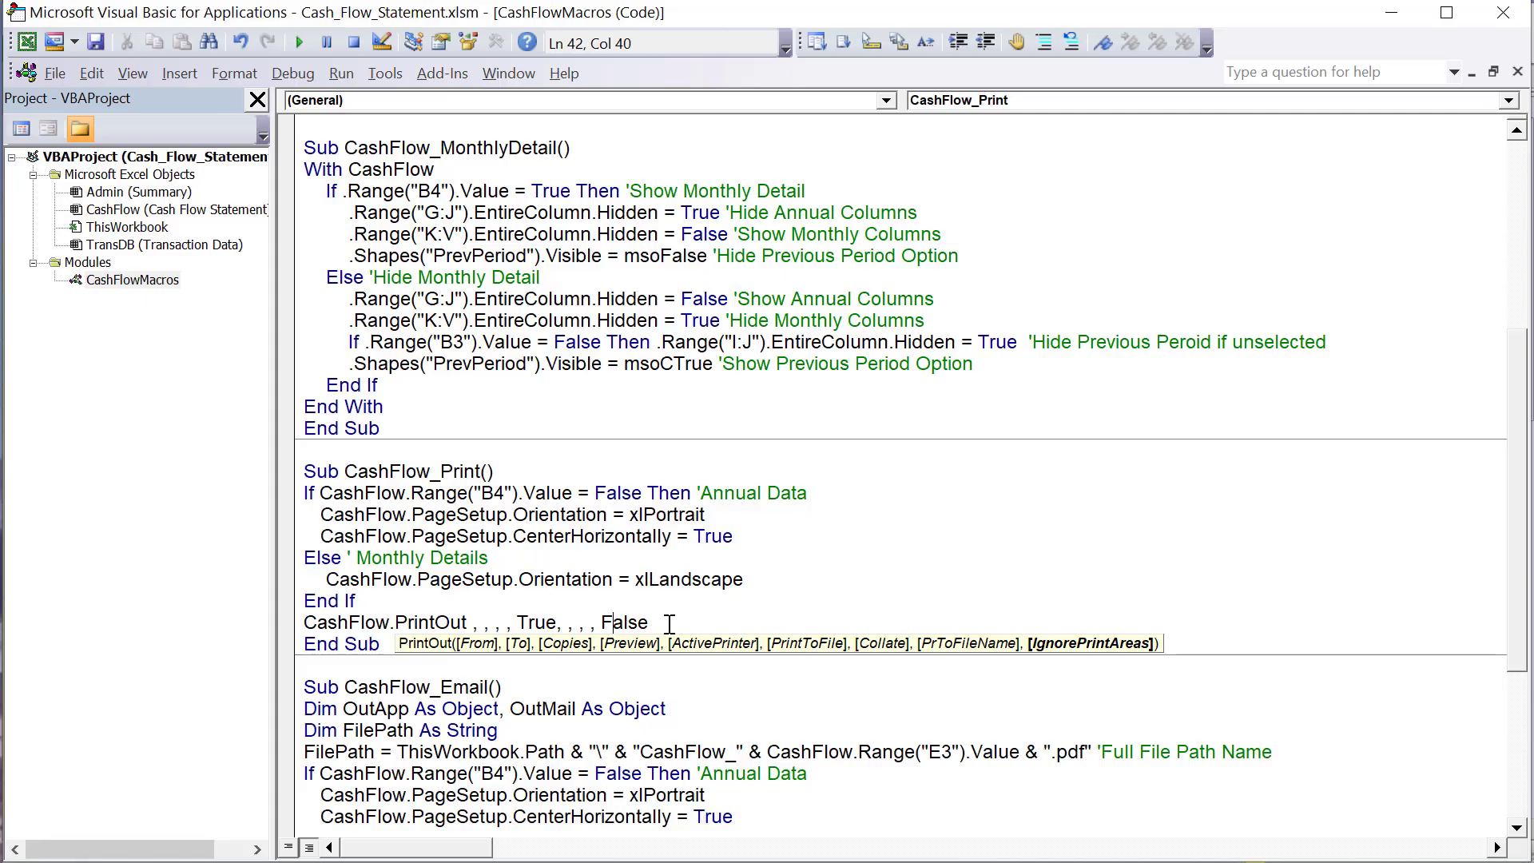
# - Review the full body of CashFlow_Print, from the B4 condition to the PrintOut line
pyautogui.moveTo(649, 622); pyautogui.dragTo(284, 499)
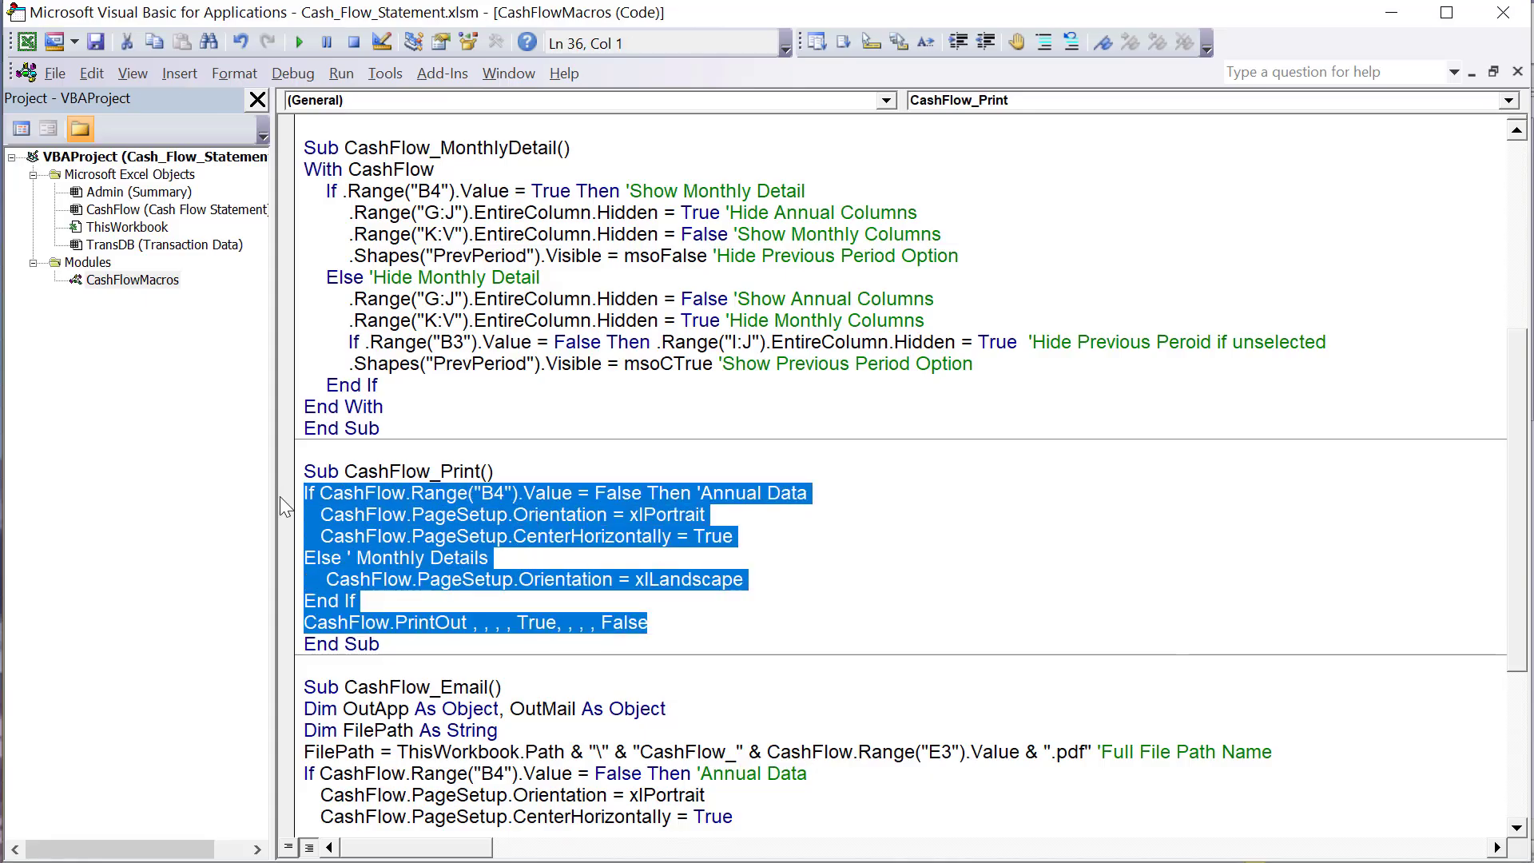
pyautogui.click(500, 533)
pyautogui.click(502, 581)
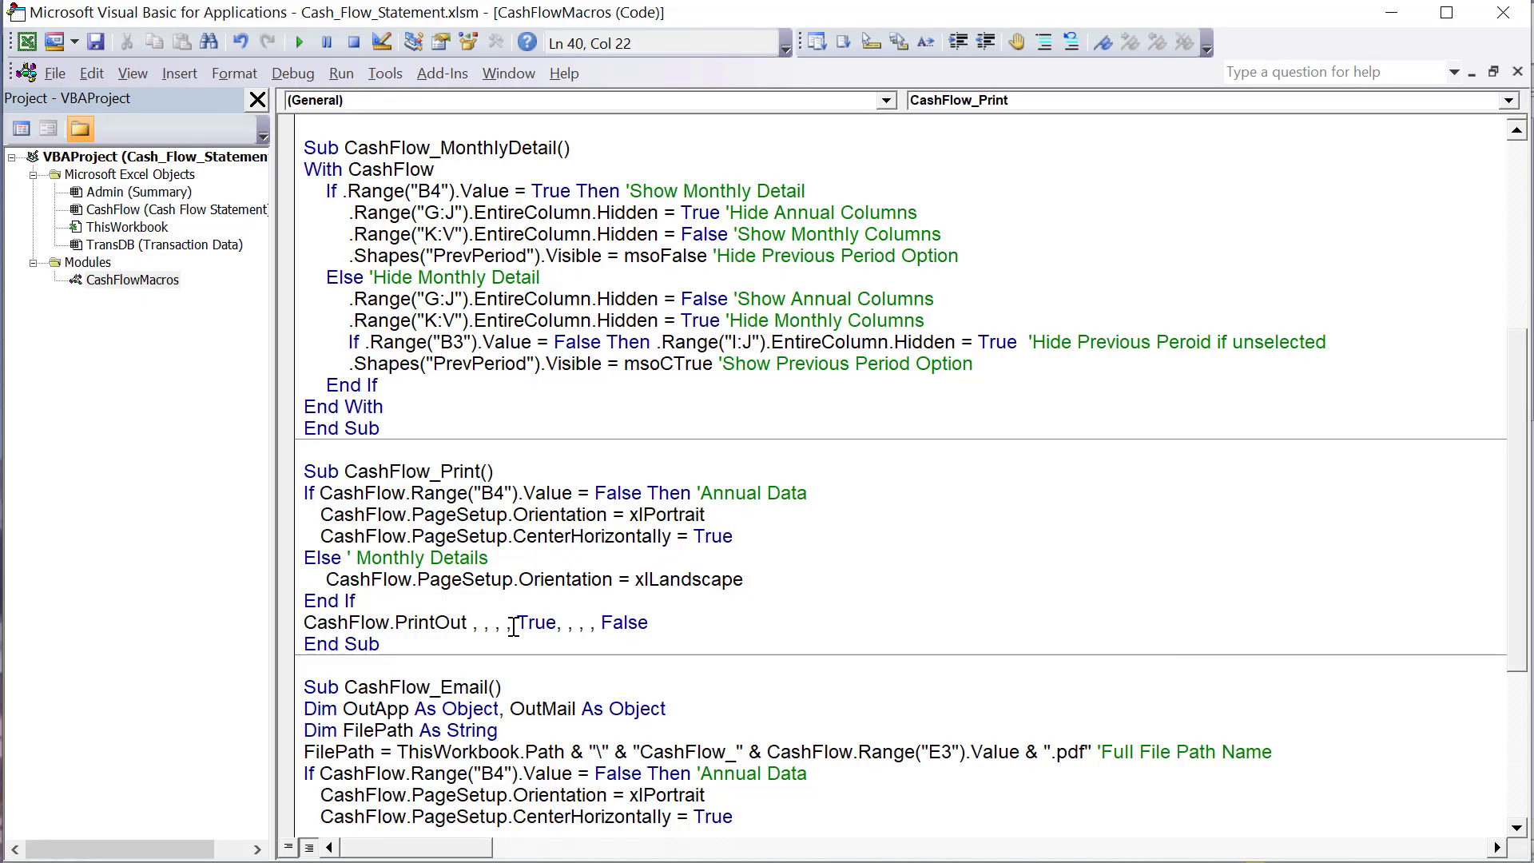
# - Finish looking over CashFlow_Print's PrintOut arguments and Monthly Details branch, and move on to the CashFlow_Email macro
pyautogui.click(507, 625)
pyautogui.moveTo(503, 580); pyautogui.dragTo(506, 622)
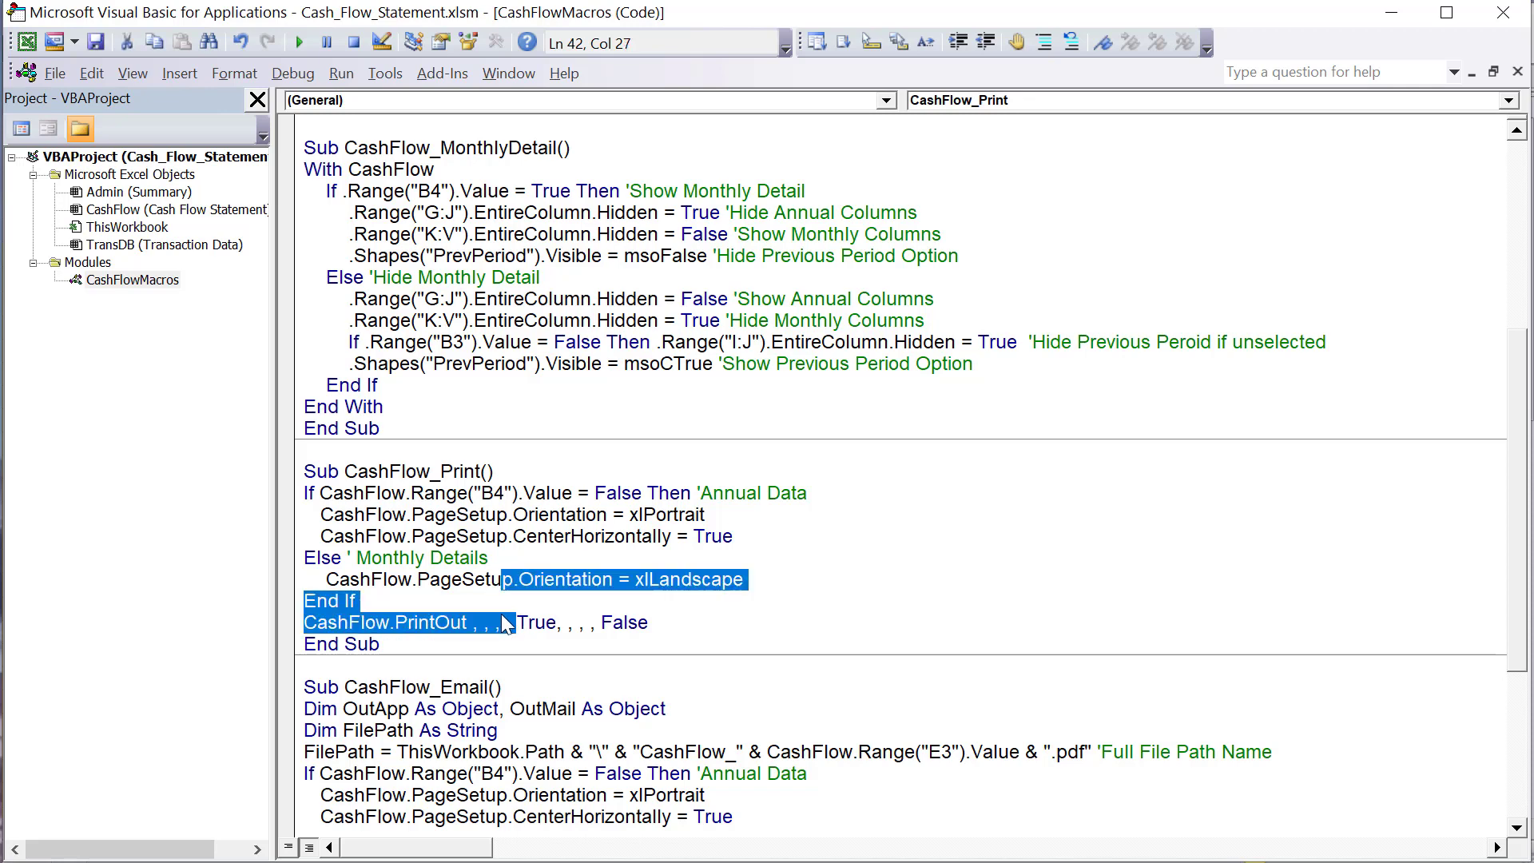
pyautogui.click(470, 557)
pyautogui.scroll(-2, 467, 596)
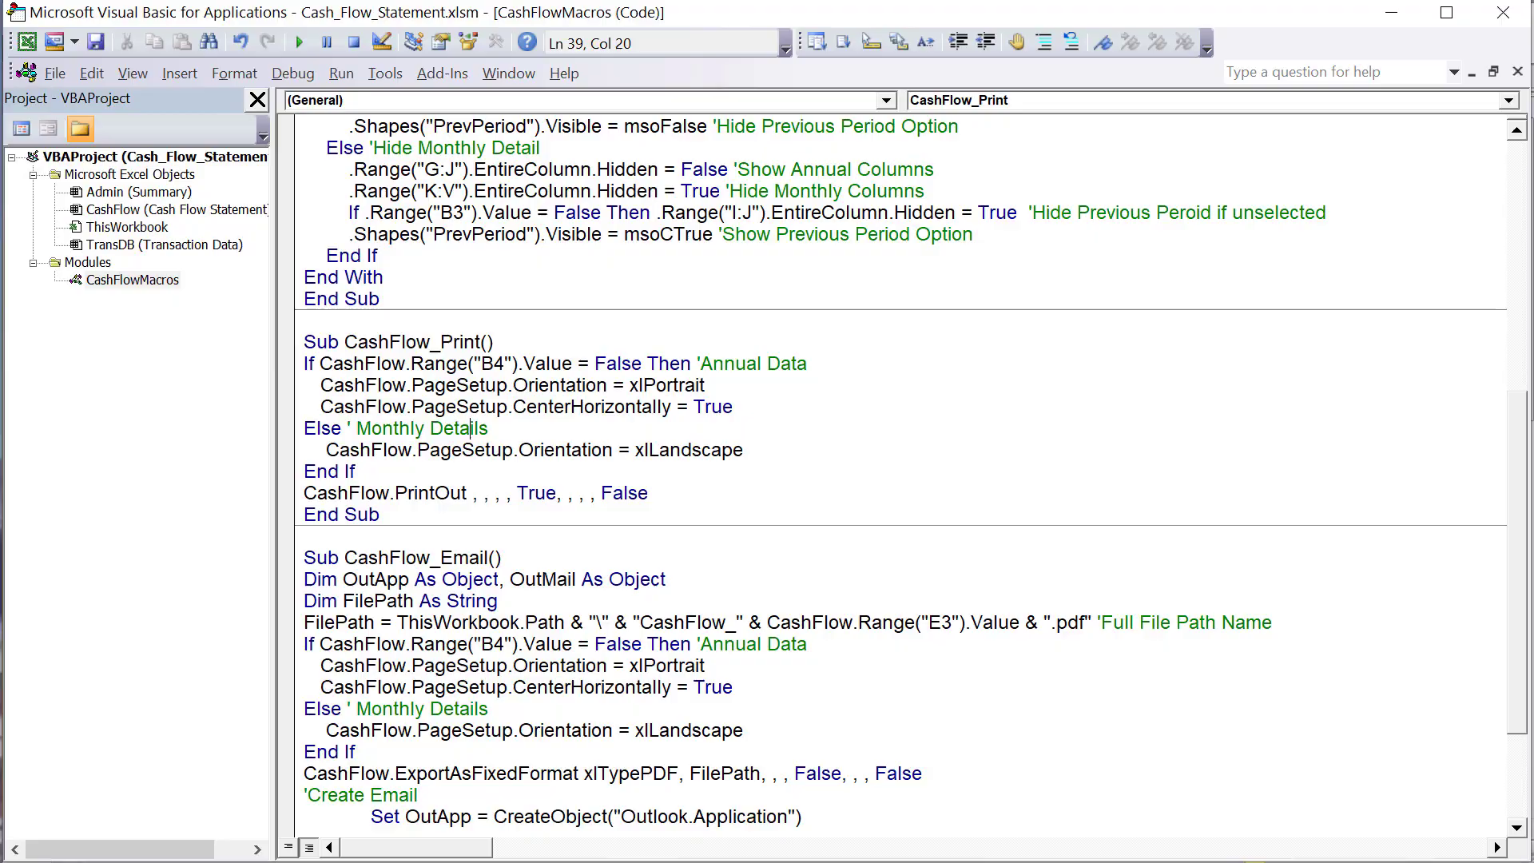
# - Switch to the Cash Flow Statement worksheet, run Email Report, and open the draft's attached CashFlow_2021.pdf
pyautogui.hotkey('alt', 'F11')
pyautogui.click(854, 385)
pyautogui.click(704, 200)
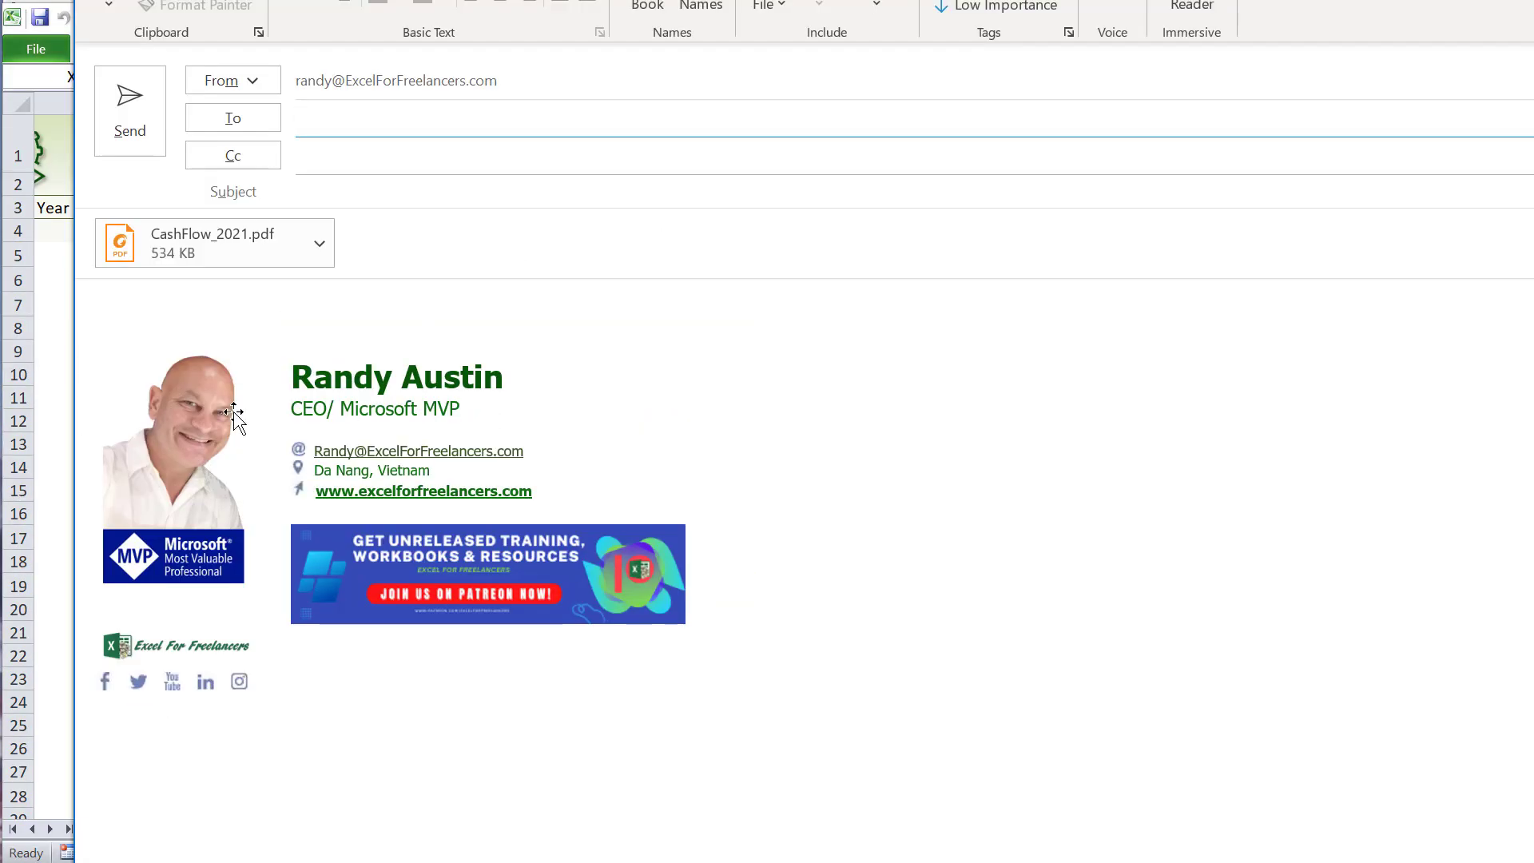
pyautogui.click(214, 252)
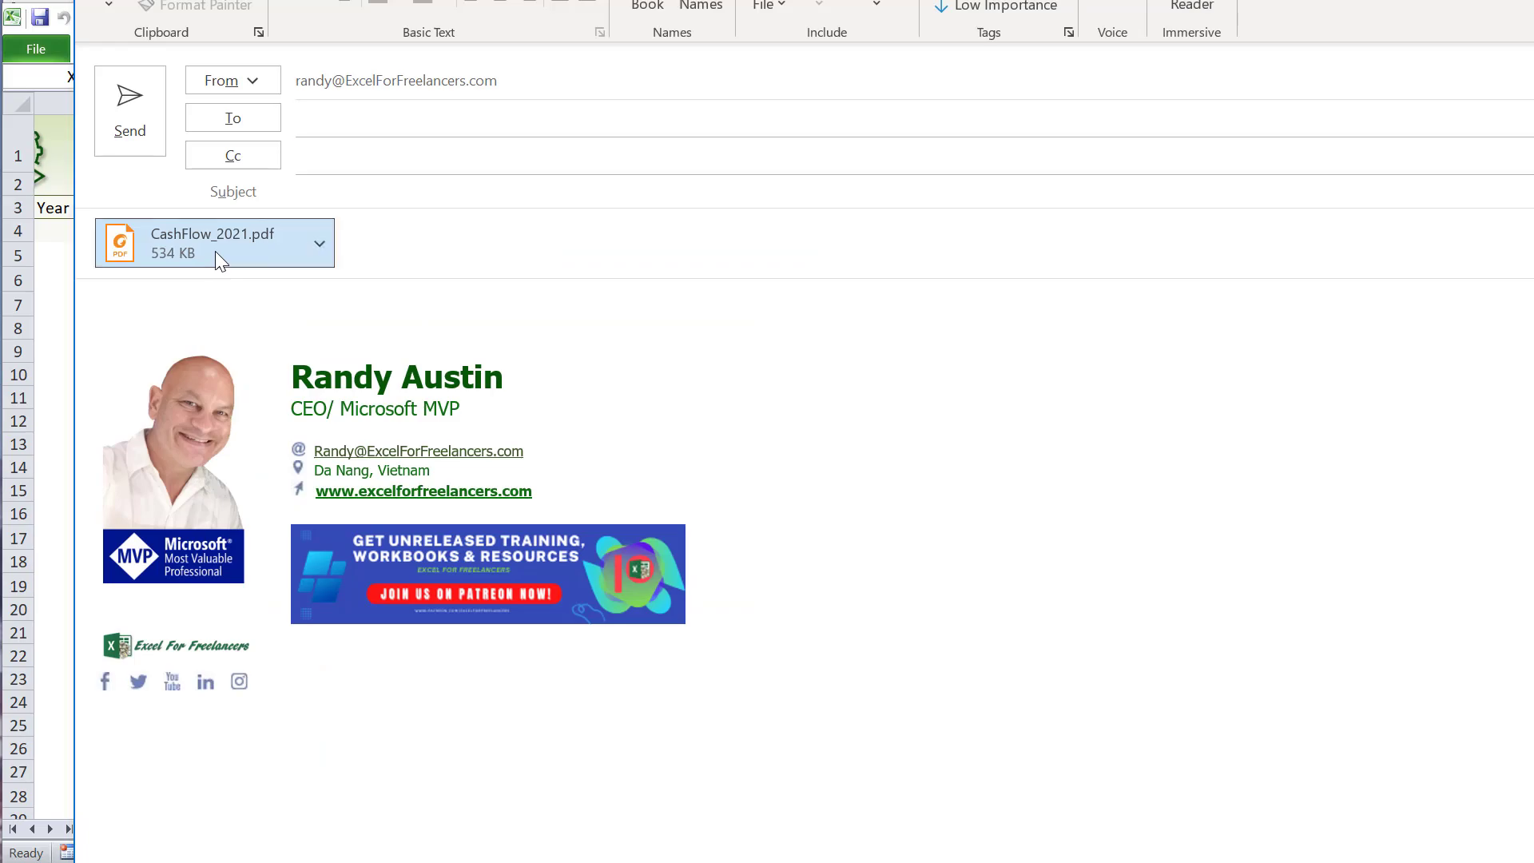
pyautogui.doubleClick(215, 251)
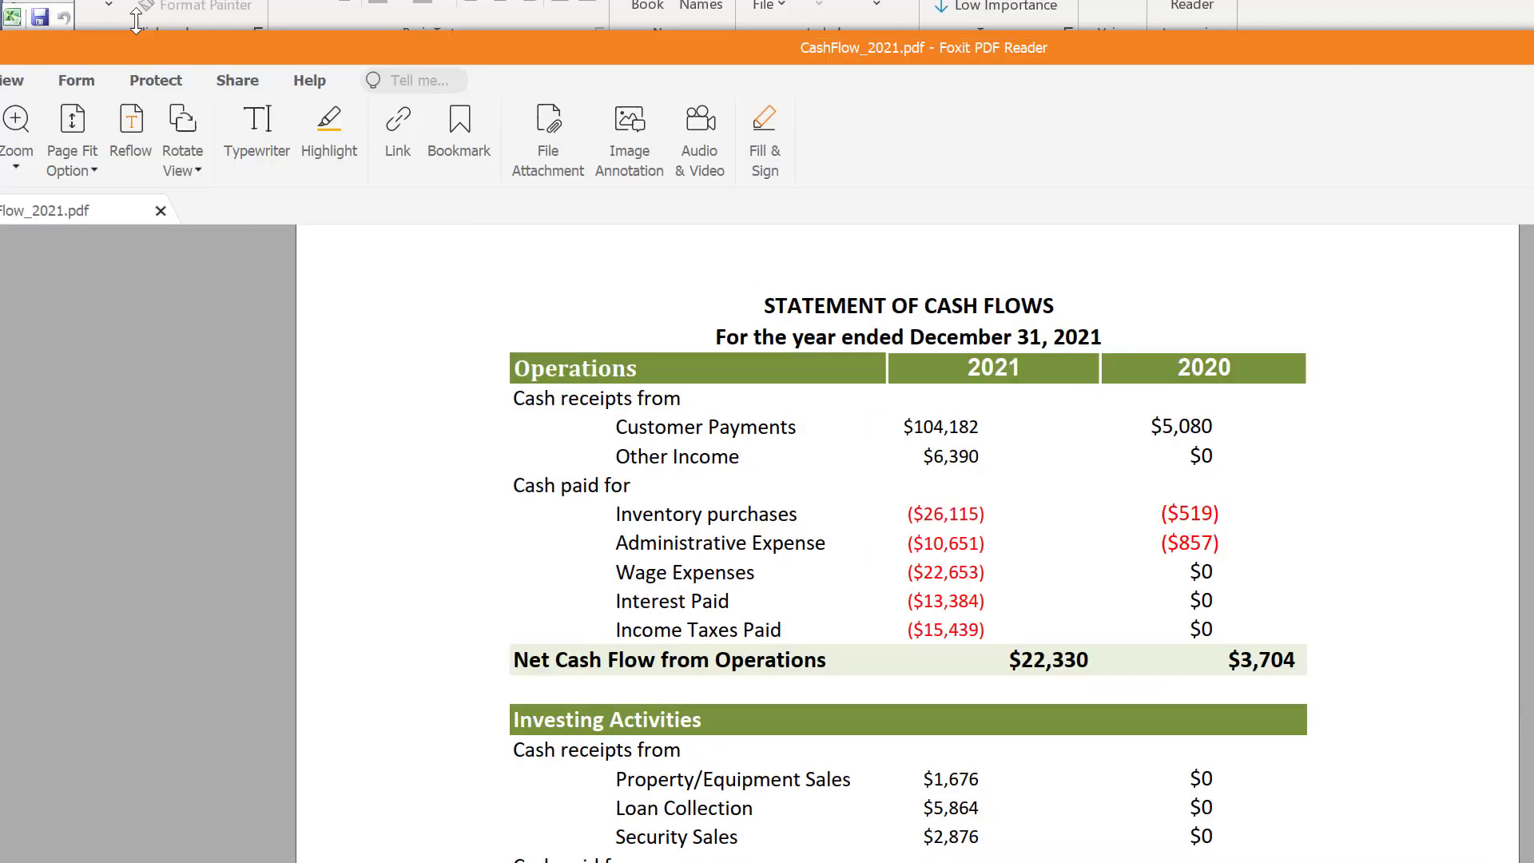
# - Review the cash flow statement in the attached PDF, and close the email draft without saving changes
pyautogui.click(1533, 48)
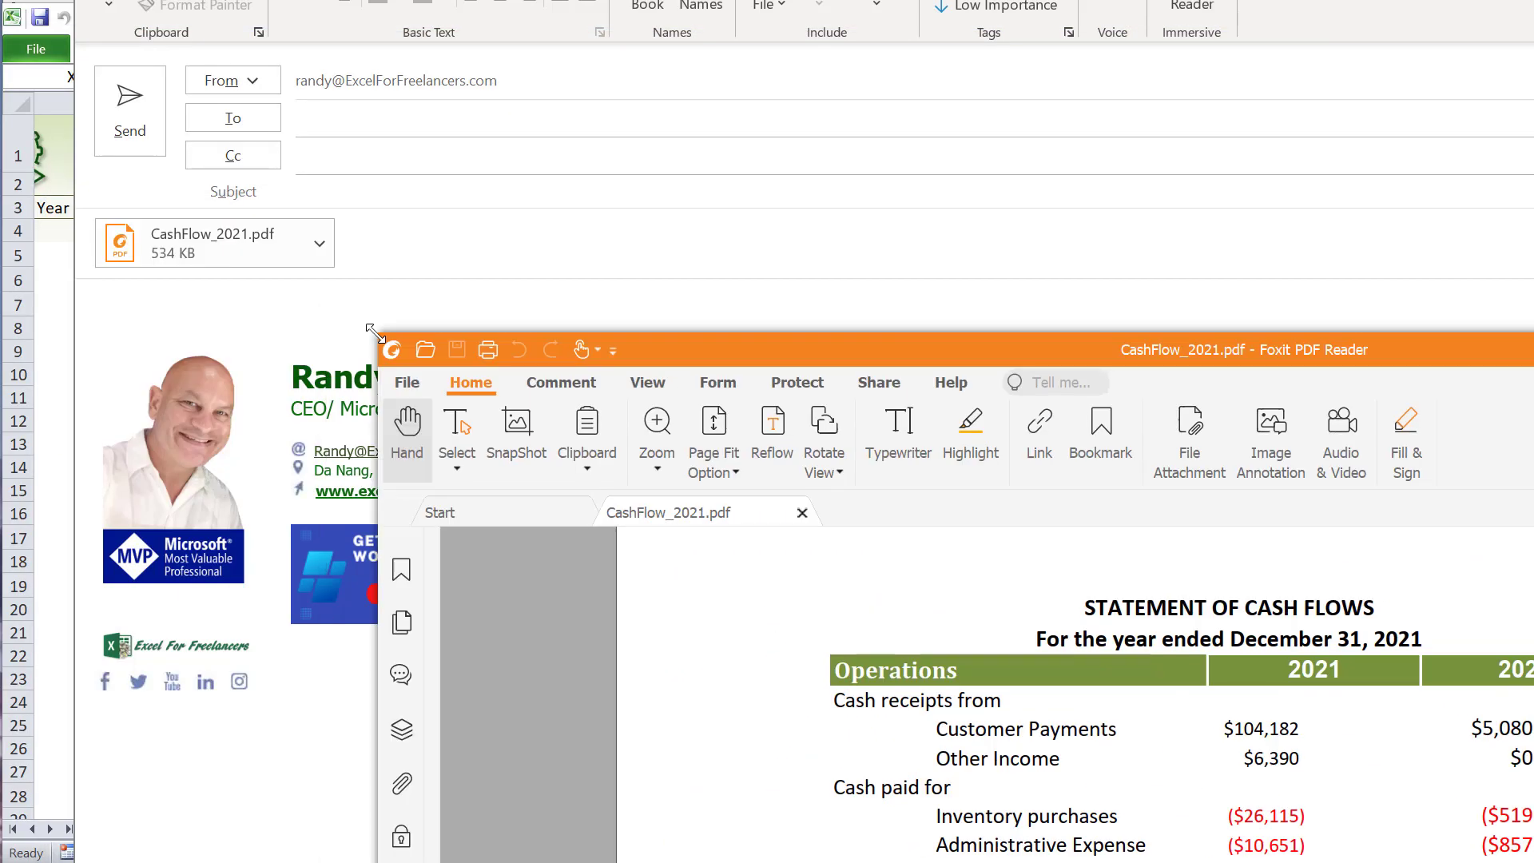
pyautogui.moveTo(610, 336); pyautogui.dragTo(243, 0)
pyautogui.scroll(-3, 299, 443)
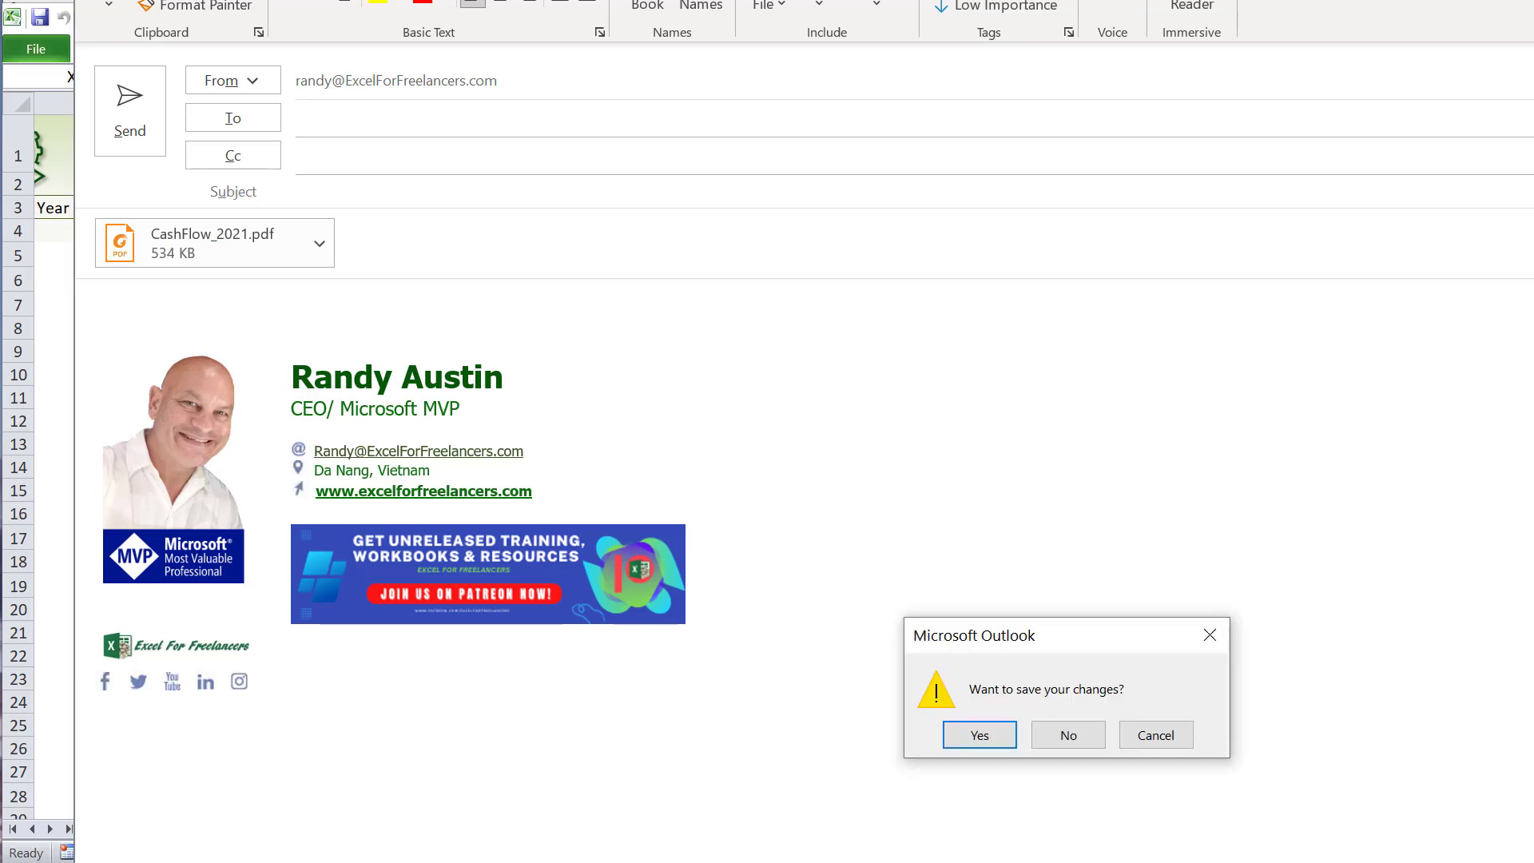
pyautogui.click(1087, 730)
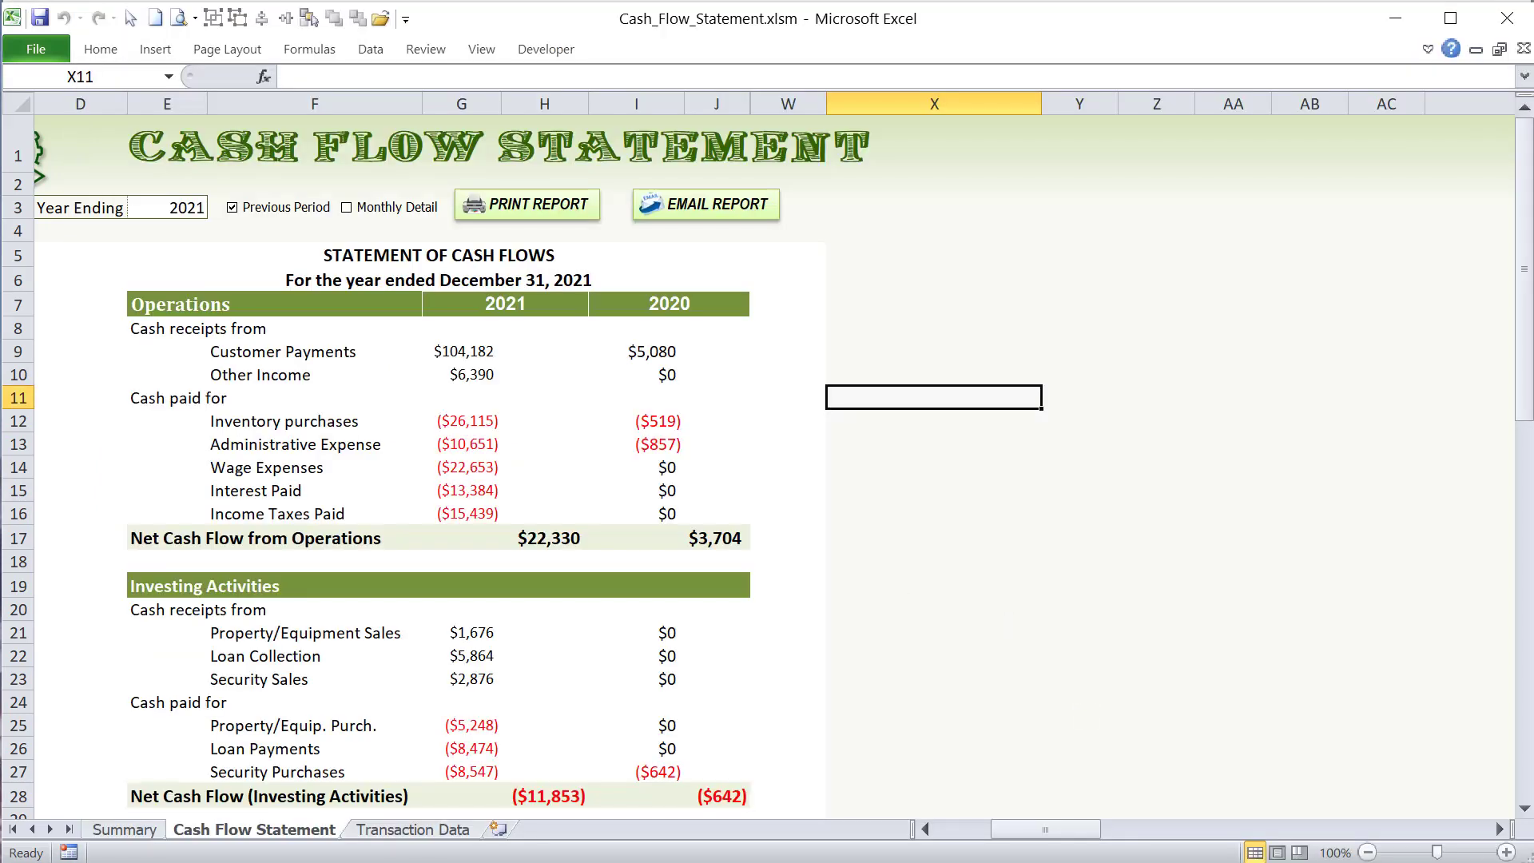
# - Return to the VBA code and examine the OutApp, OutMail and FilePath declarations in CashFlow_Email
pyautogui.hotkey('alt', 'F11')
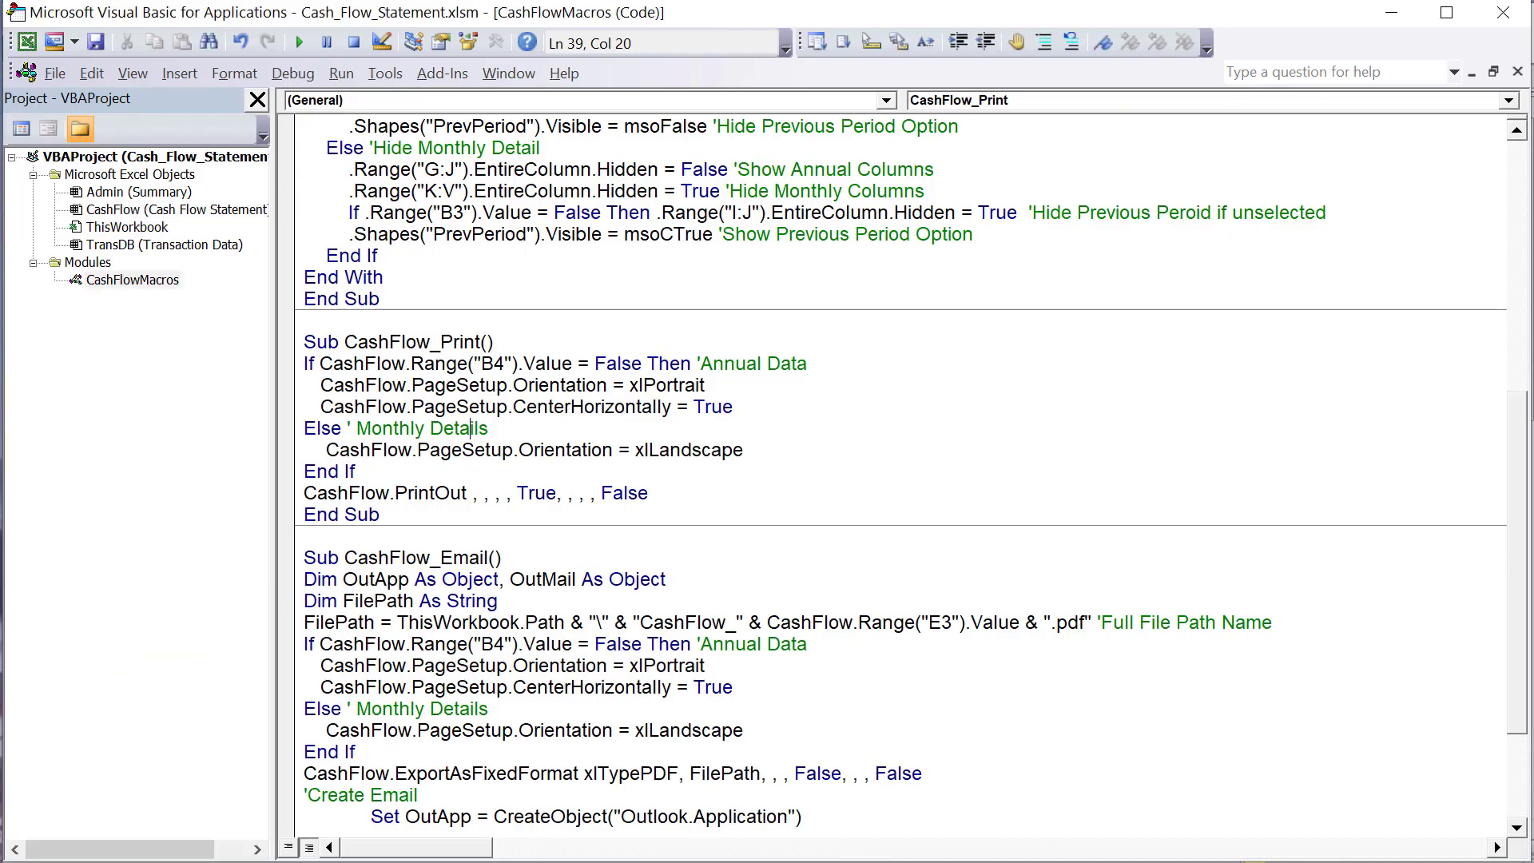
pyautogui.moveTo(493, 557); pyautogui.dragTo(344, 579)
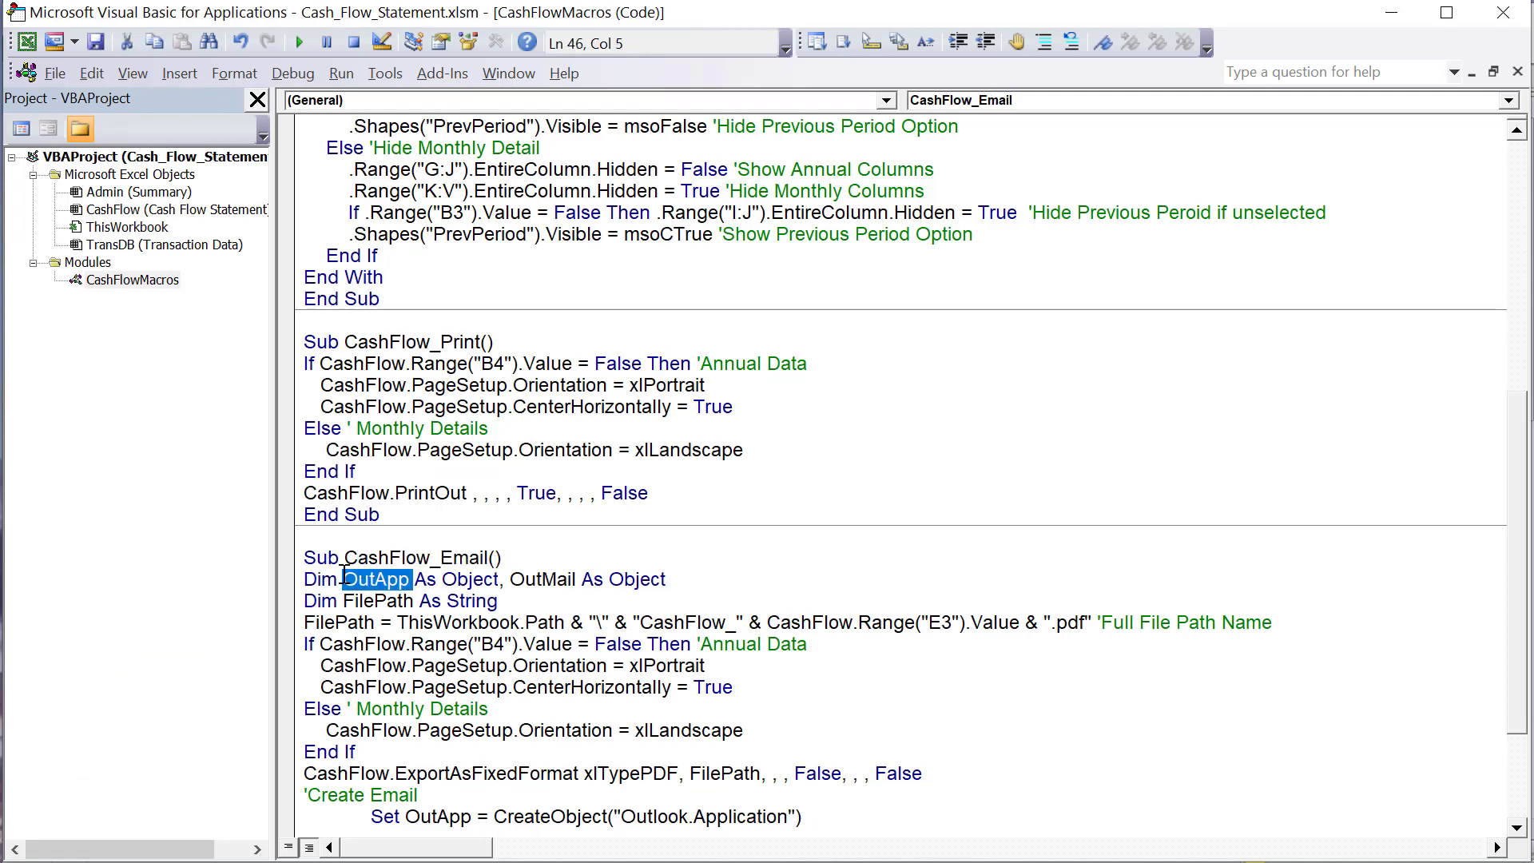
pyautogui.moveTo(666, 579); pyautogui.dragTo(349, 581)
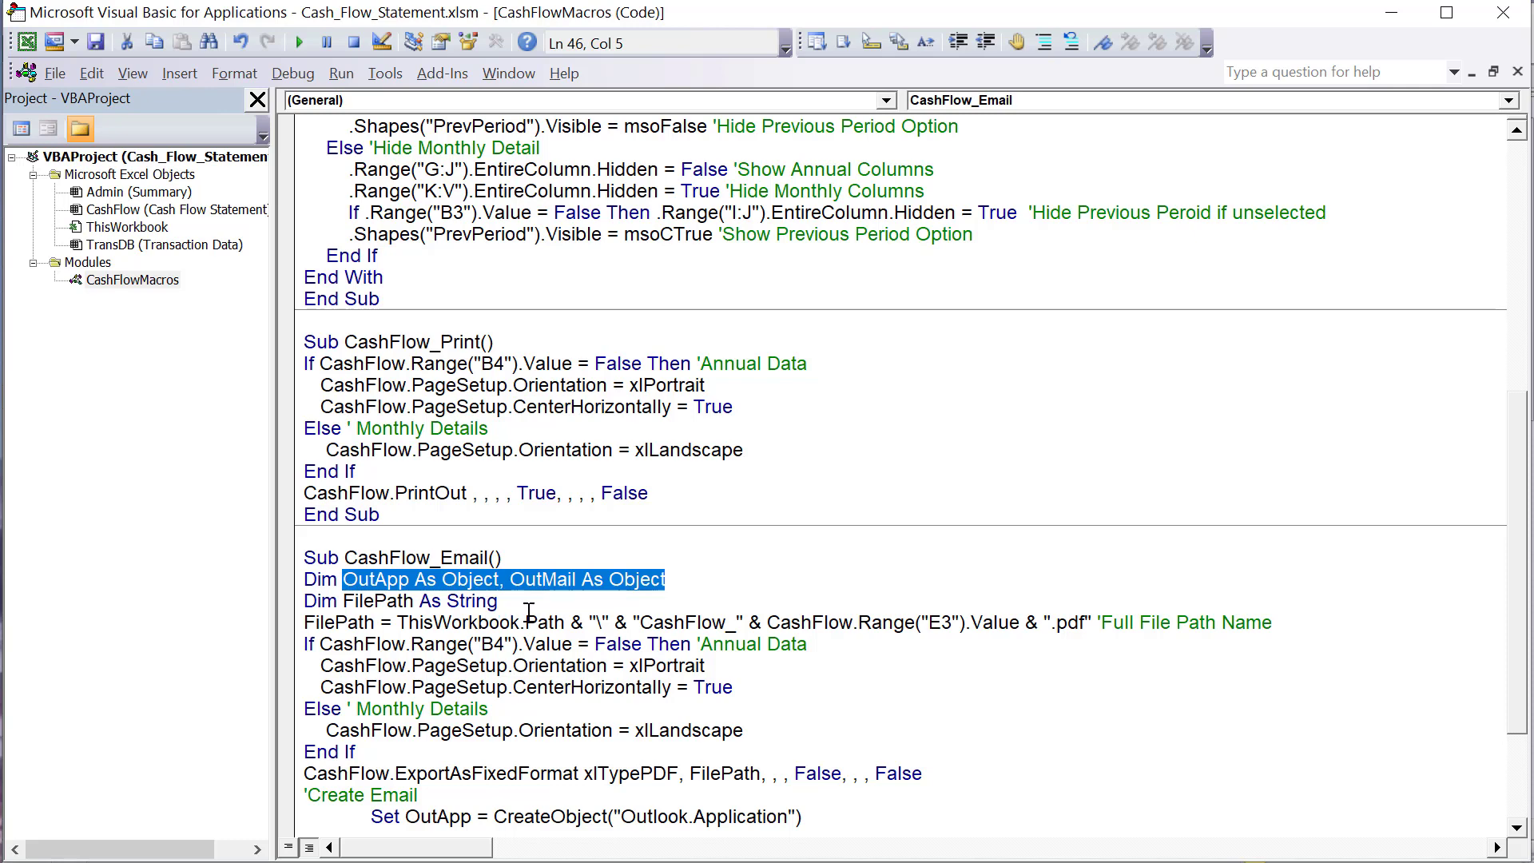
pyautogui.moveTo(499, 601); pyautogui.dragTo(273, 611)
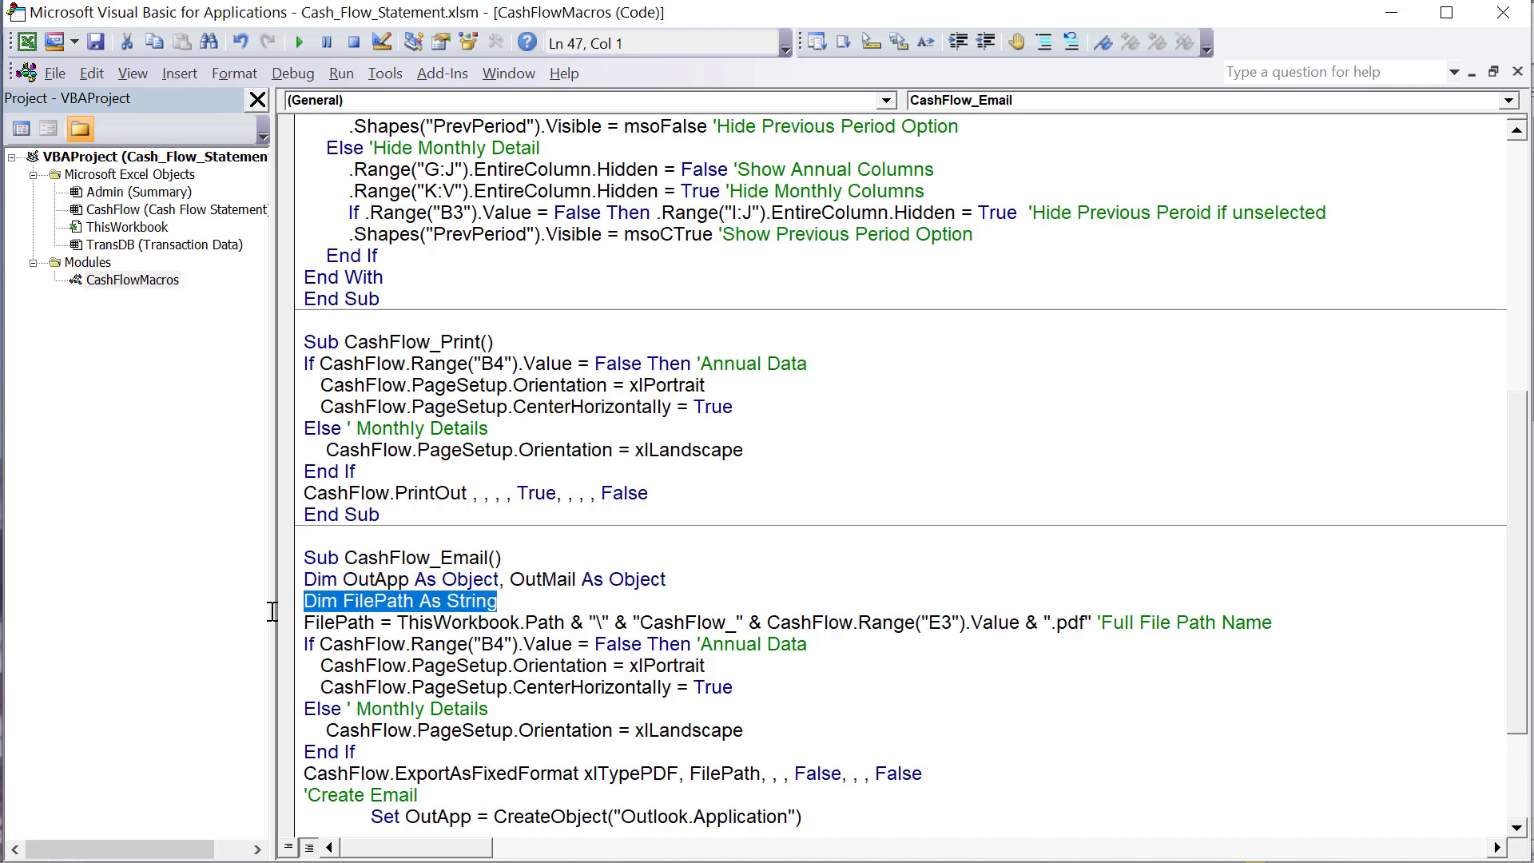
# - Examine the FilePath assignment in CashFlow_Email, from ThisWorkbook.Path to the "CashFlow_" file name prefix
pyautogui.click(389, 620)
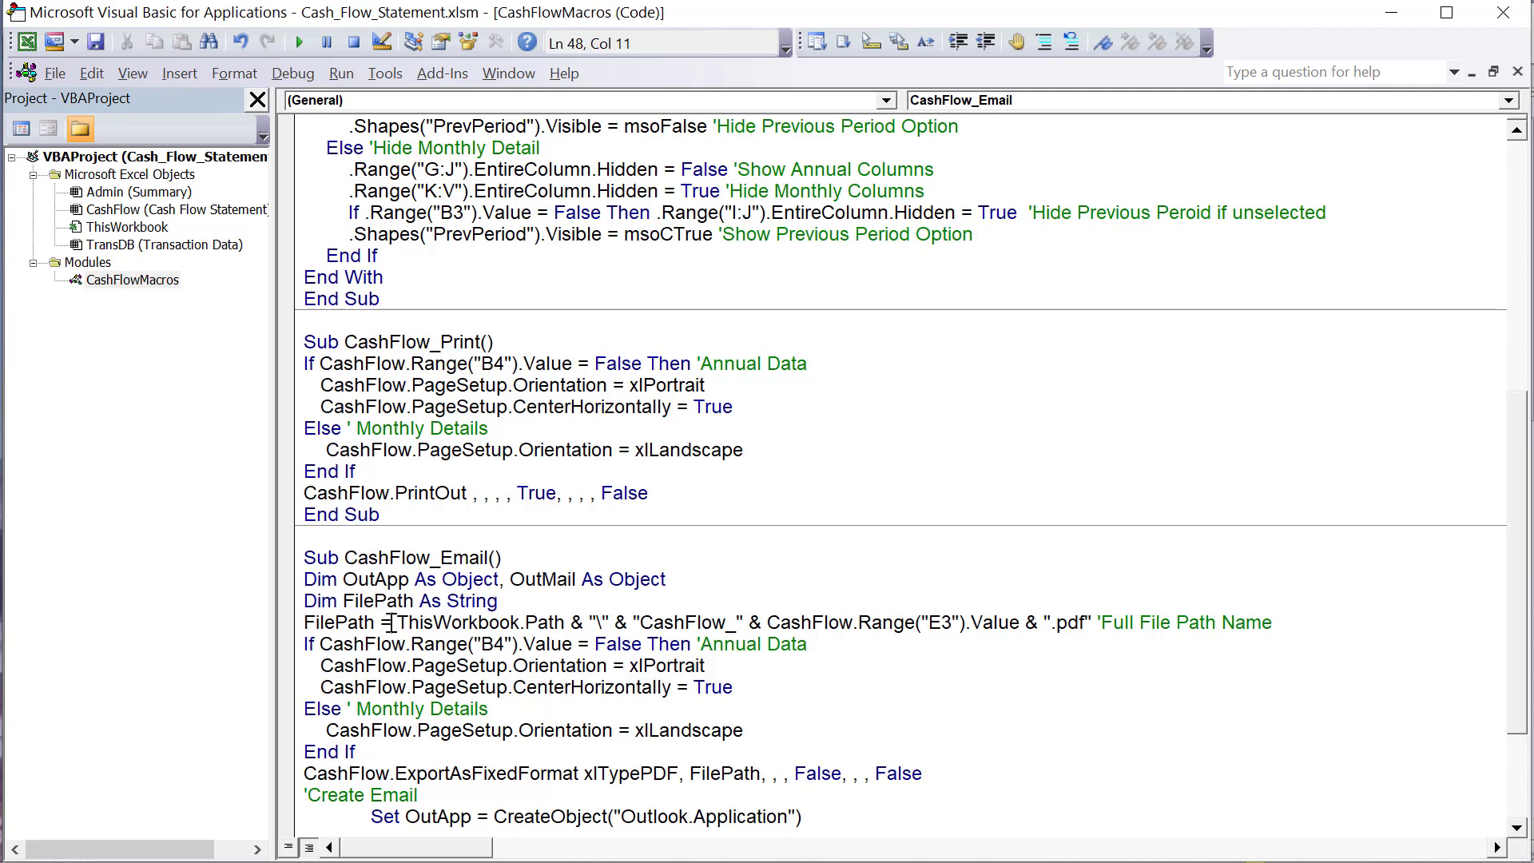
pyautogui.moveTo(380, 622); pyautogui.dragTo(310, 631)
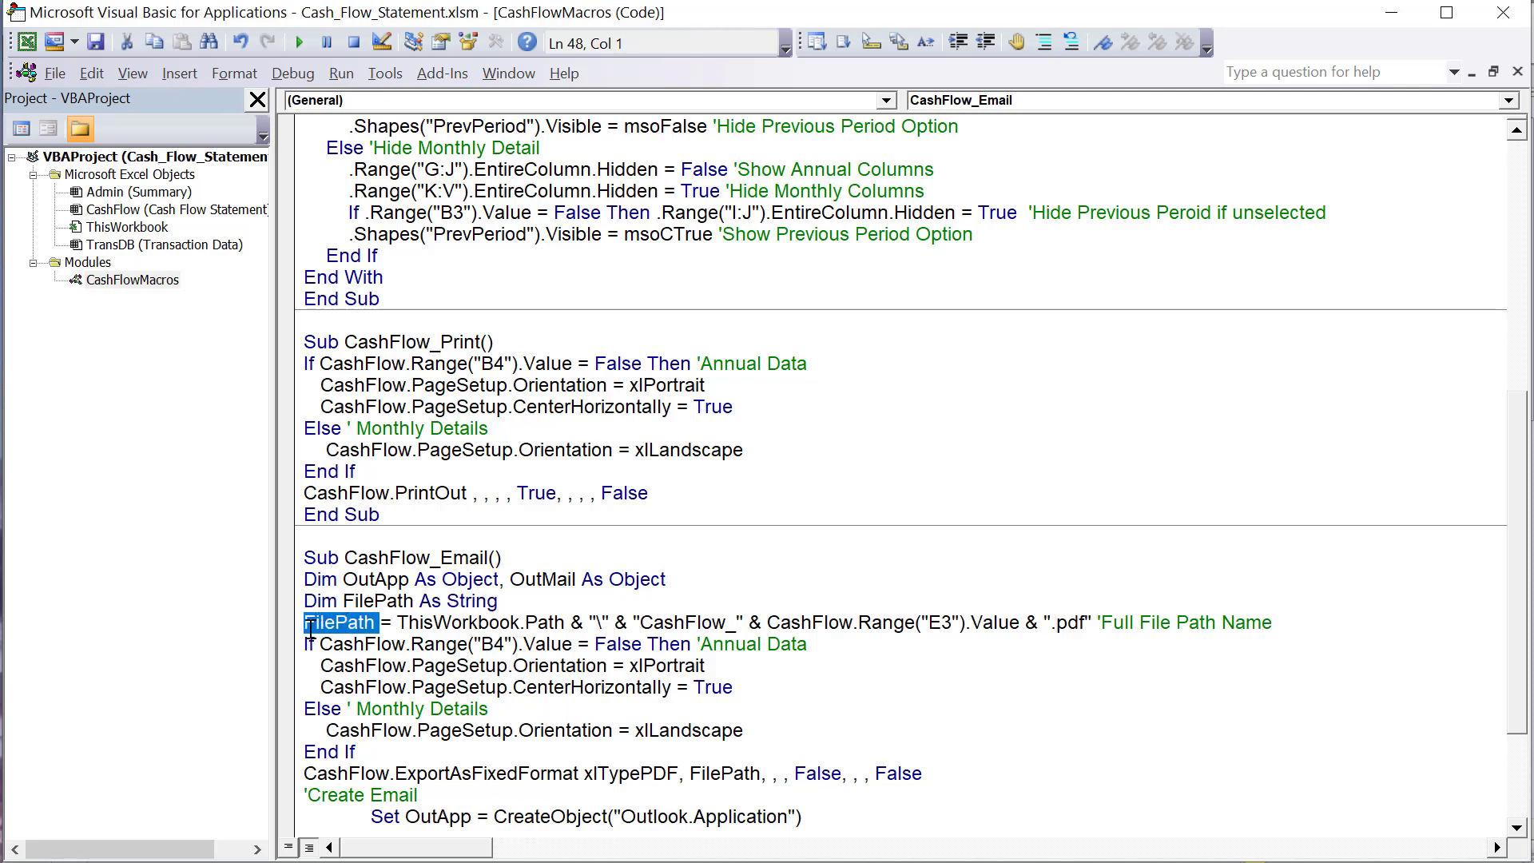
pyautogui.click(401, 622)
pyautogui.moveTo(403, 620); pyautogui.dragTo(563, 615)
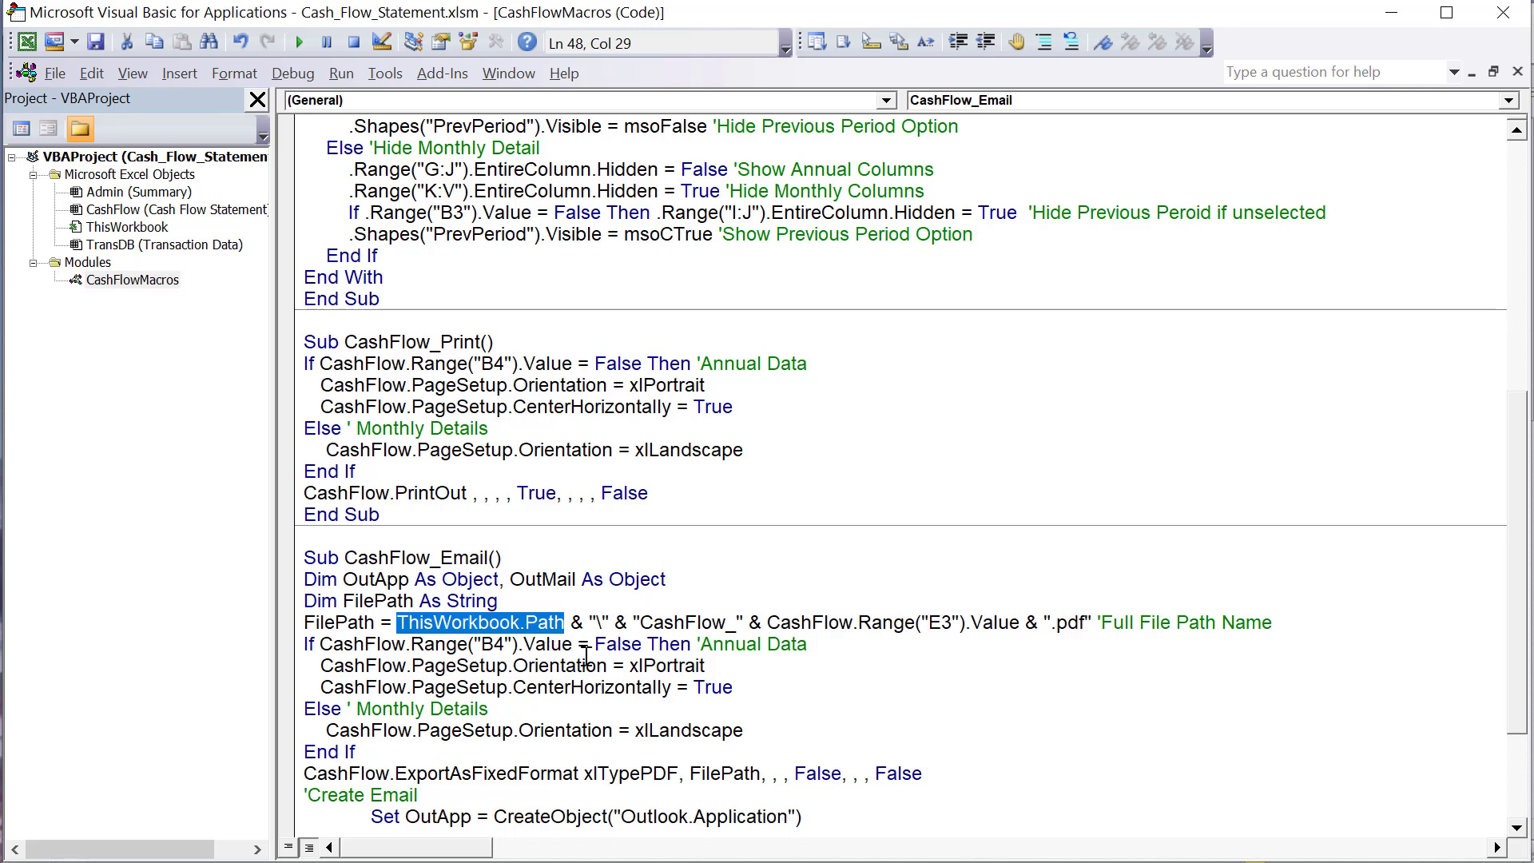
pyautogui.moveTo(601, 622); pyautogui.dragTo(684, 622)
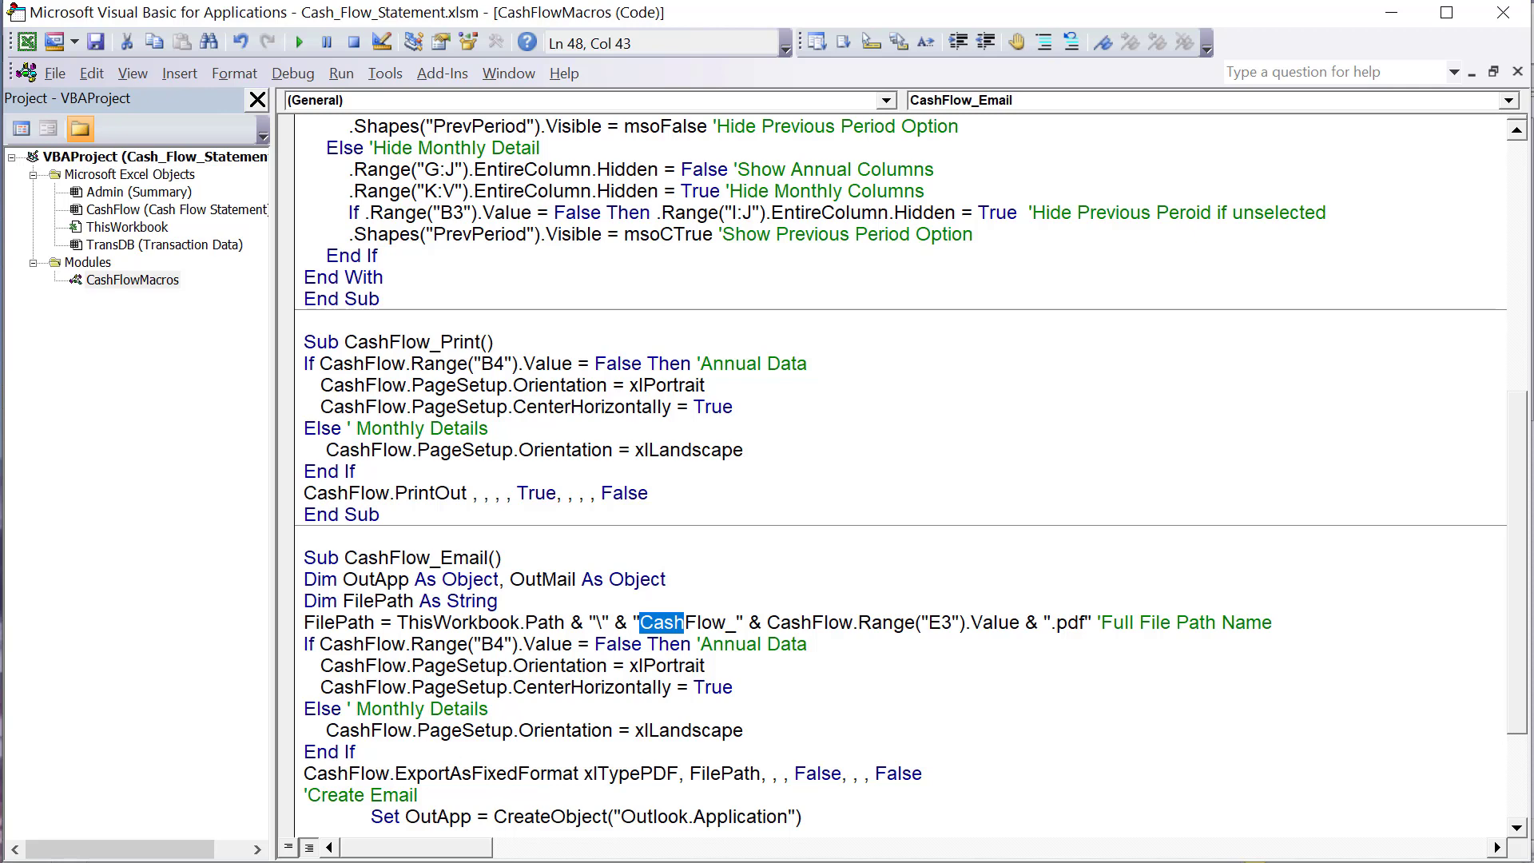
# - Run Email Report from the worksheet again to check the attachment's file name, and discard the draft without saving
pyautogui.hotkey('alt', 'Tab')
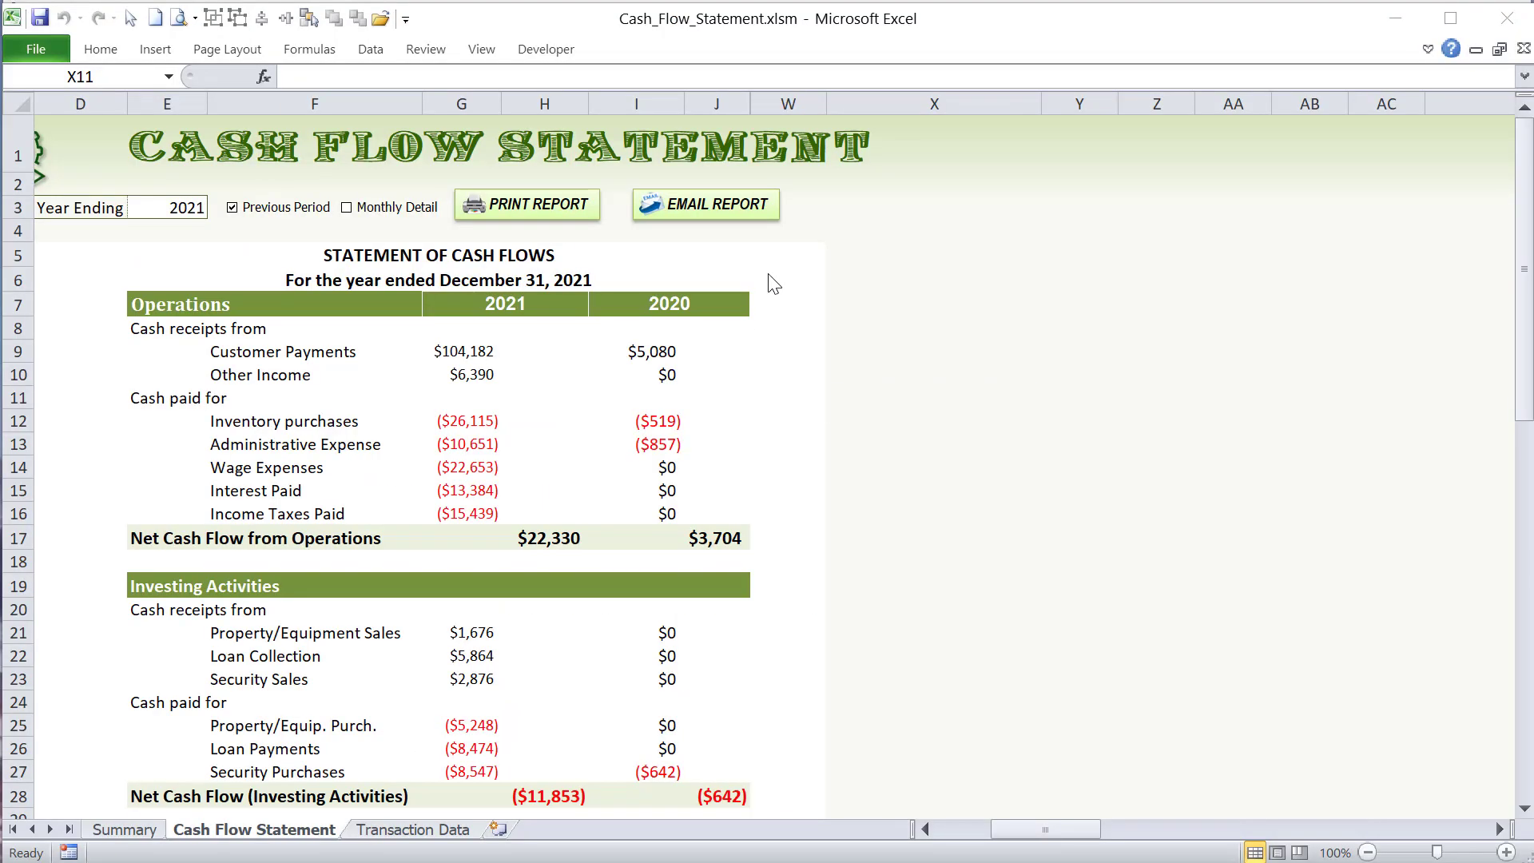
pyautogui.click(734, 212)
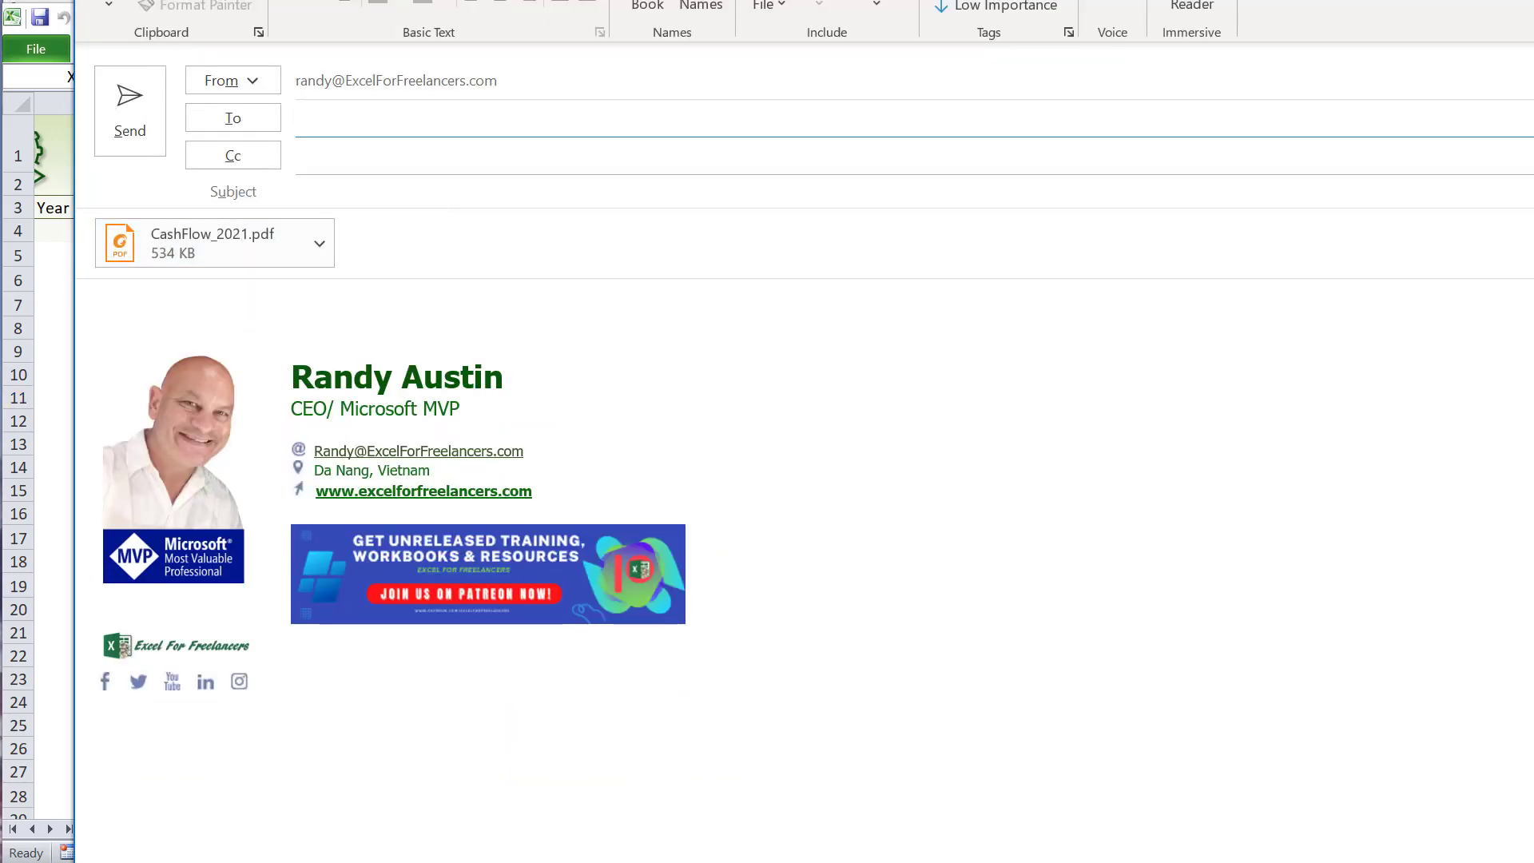
pyautogui.press('Escape')
pyautogui.click(1071, 735)
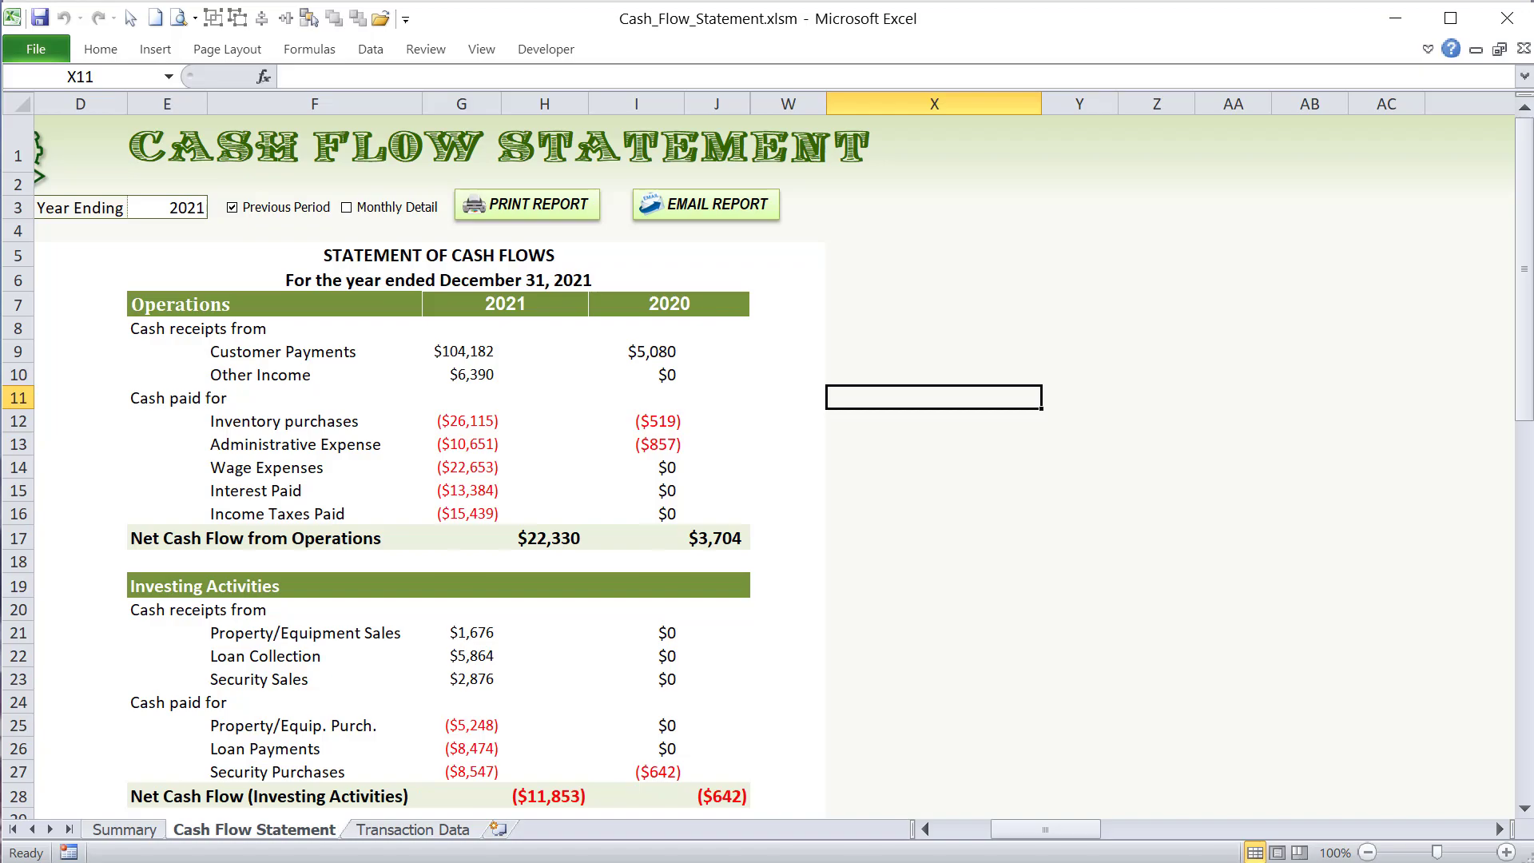
# - Return to the VBA code and examine the CashFlow.Range("E3").Value and ".pdf" parts of the FilePath line
pyautogui.hotkey('alt', 'F11')
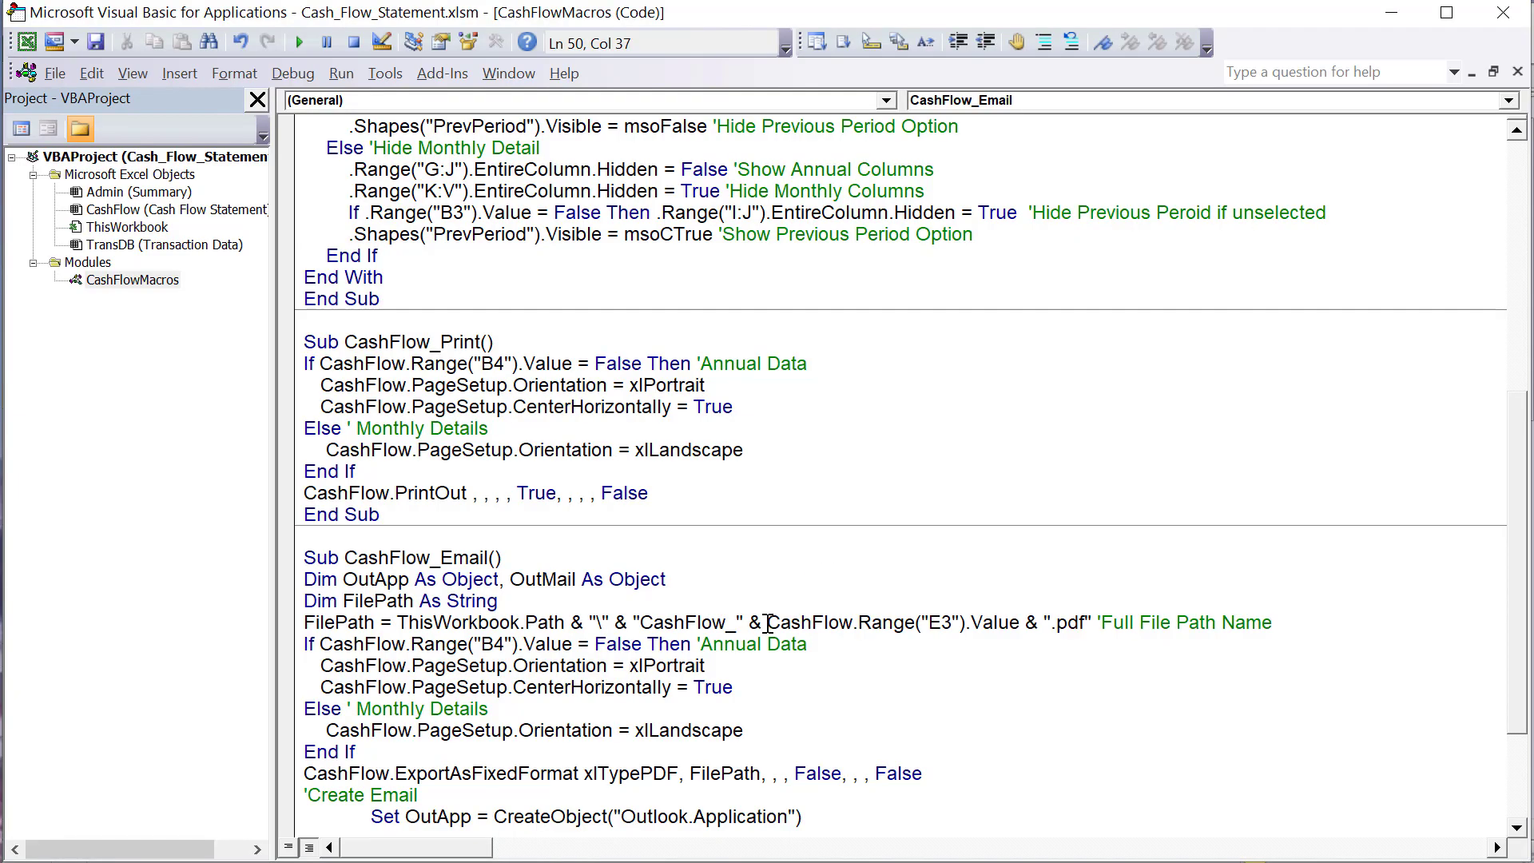
pyautogui.moveTo(768, 622); pyautogui.dragTo(1020, 623)
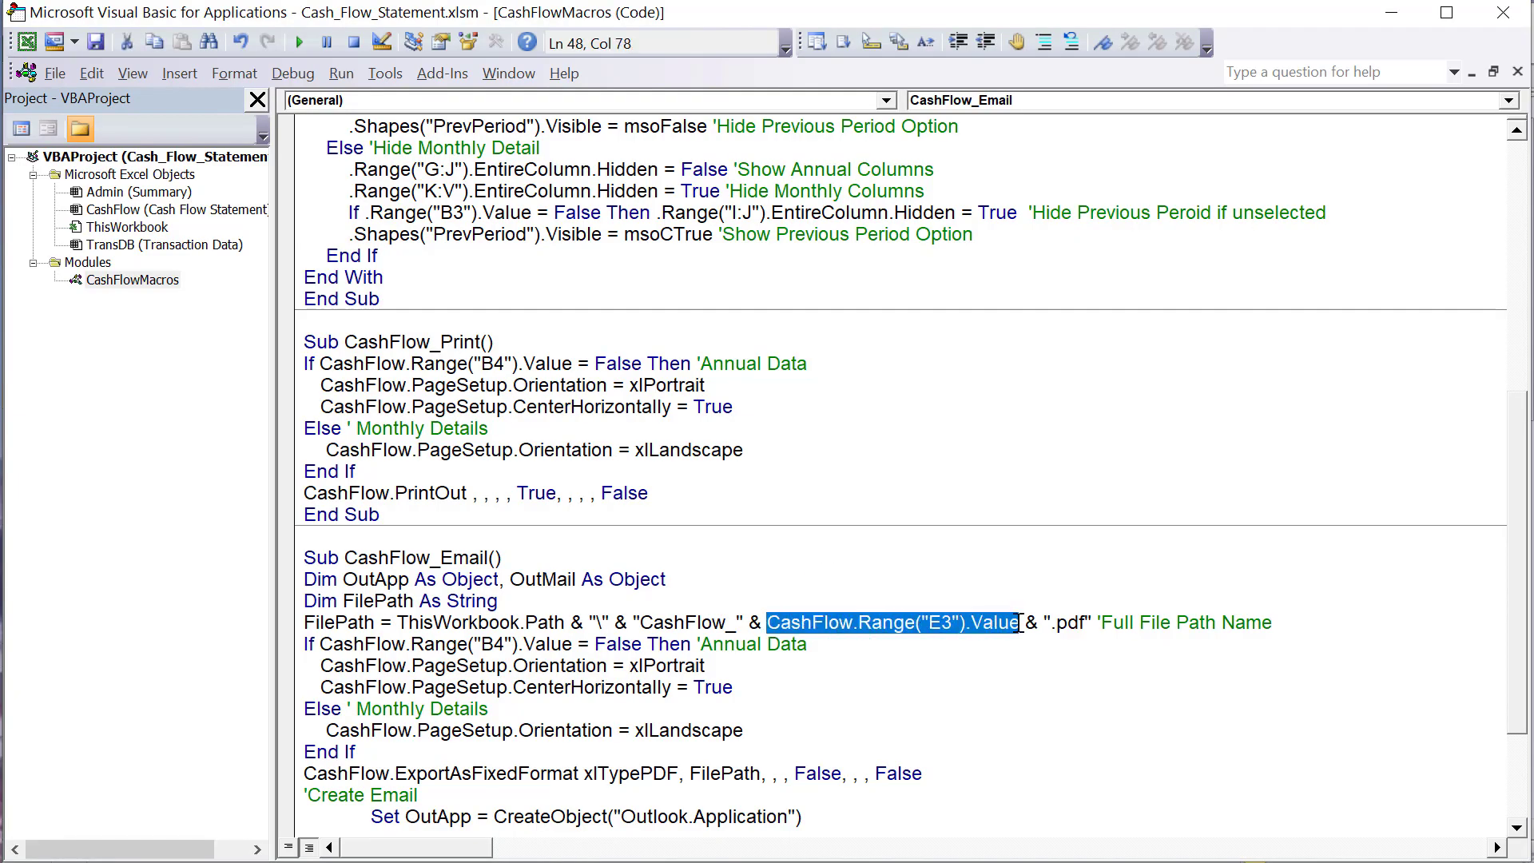
pyautogui.click(1027, 663)
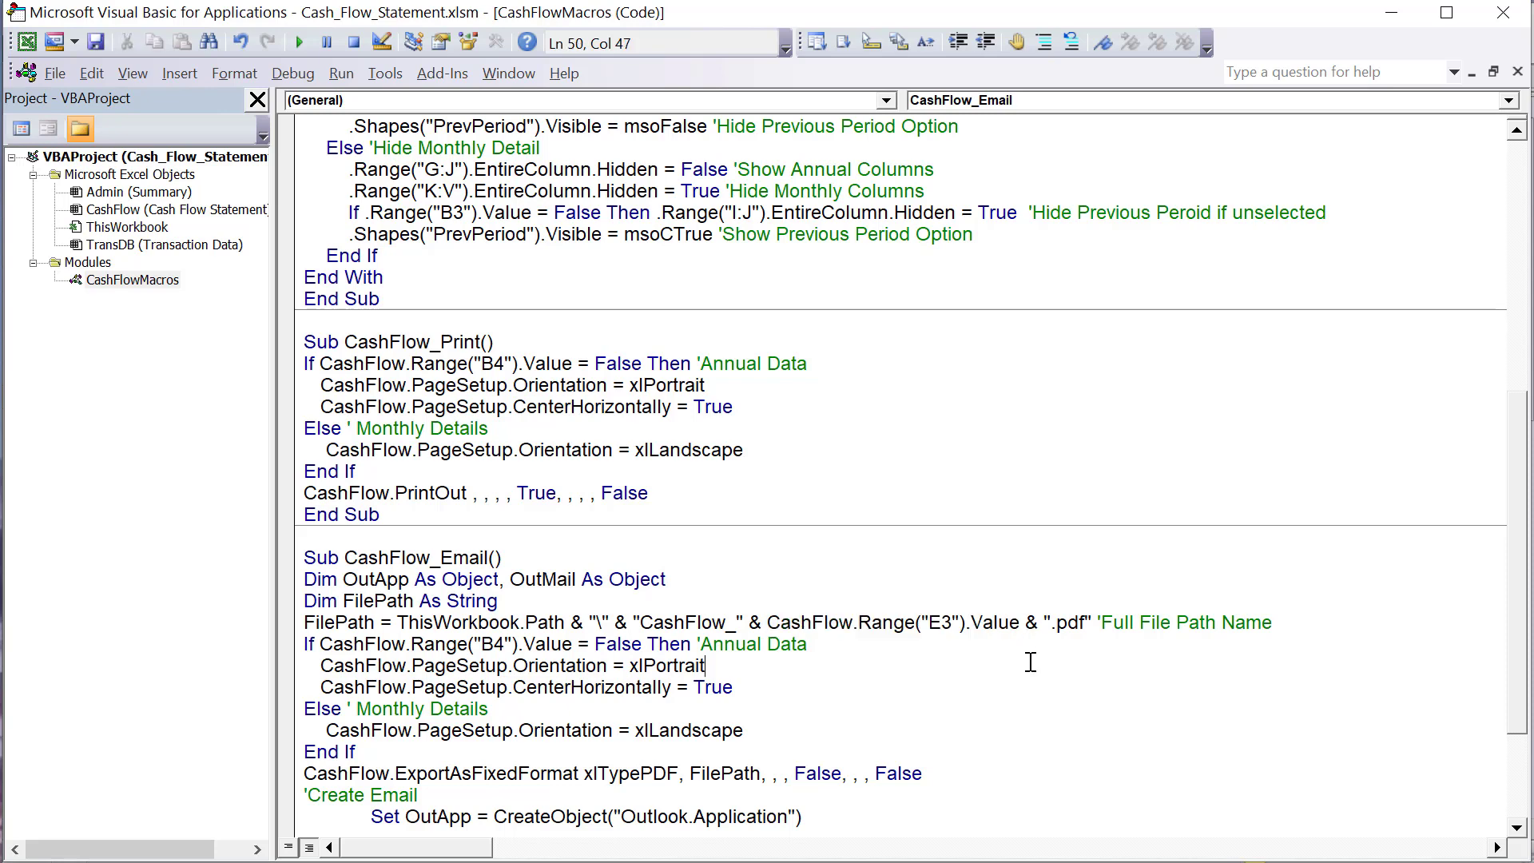
pyautogui.moveTo(1043, 629); pyautogui.dragTo(1085, 628)
pyautogui.click(1066, 657)
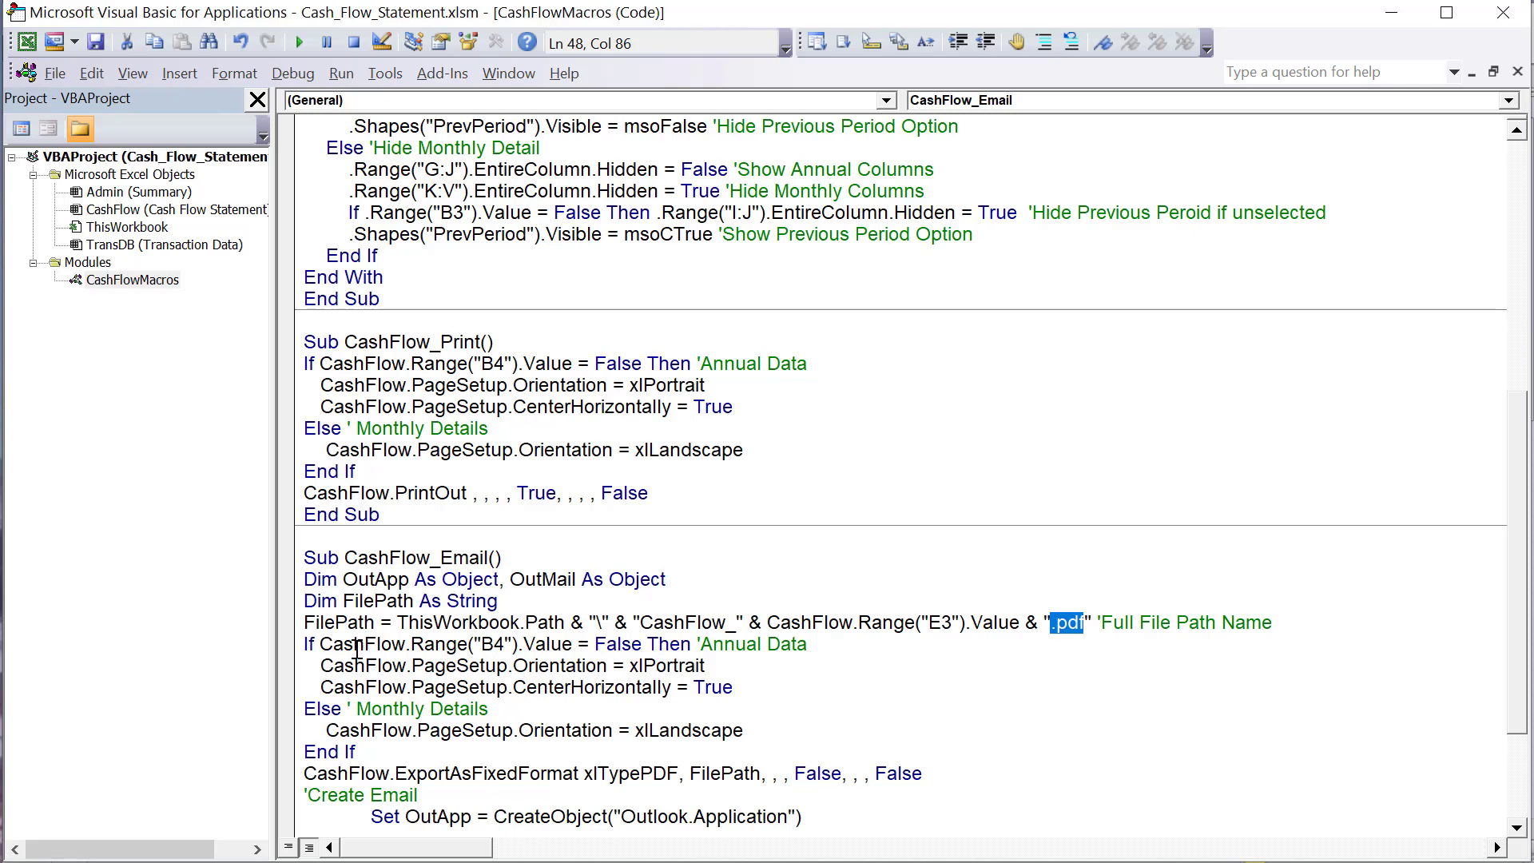
# - Examine the B4 annual data condition and its xlPortrait orientation line in CashFlow_Email
pyautogui.click(831, 636)
pyautogui.moveTo(836, 654); pyautogui.dragTo(450, 647)
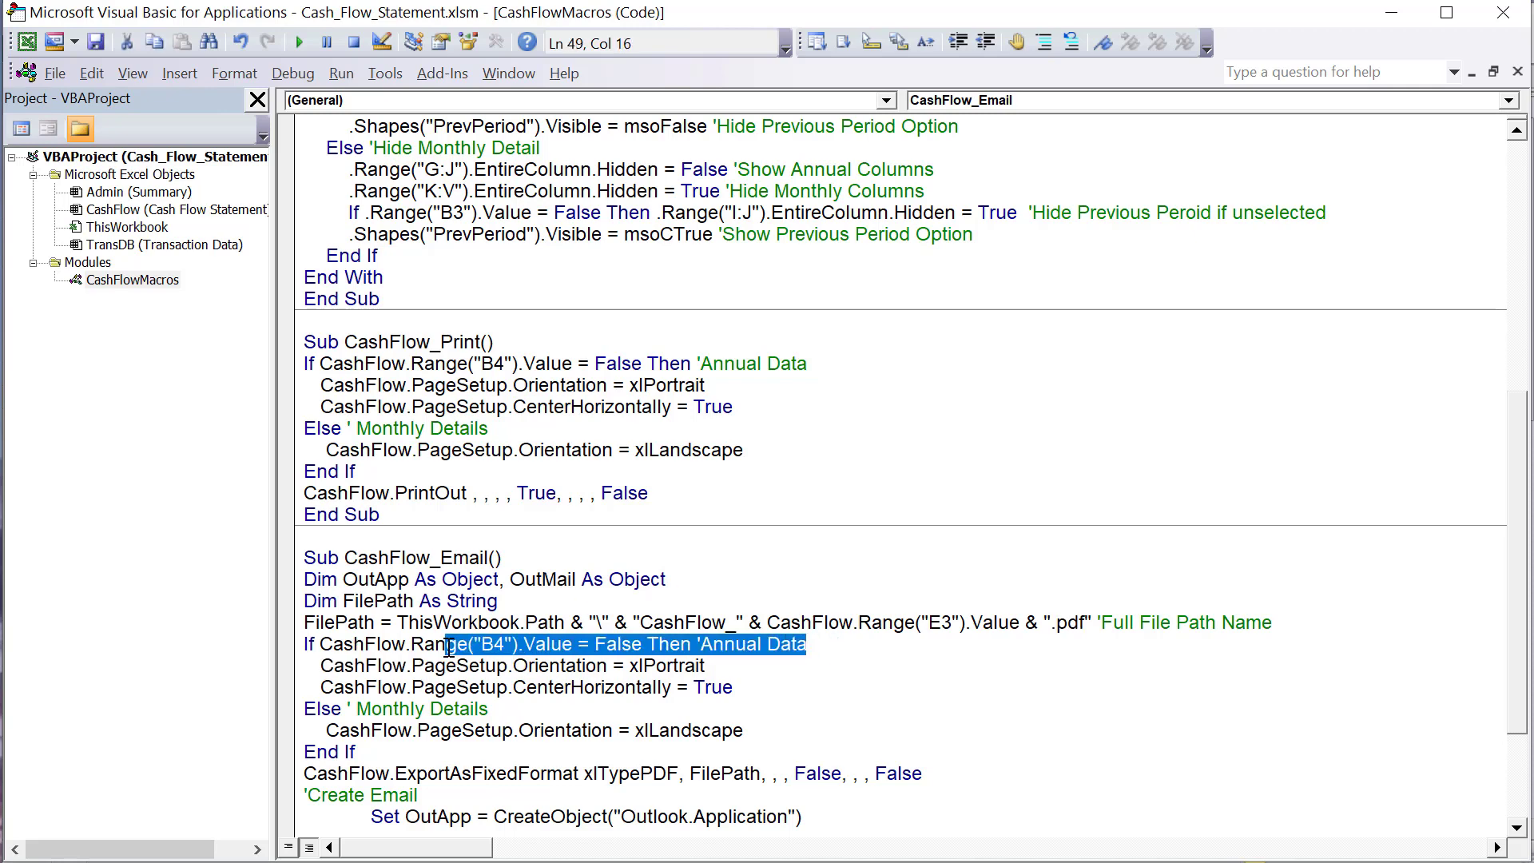
pyautogui.click(724, 665)
pyautogui.moveTo(706, 666); pyautogui.dragTo(514, 667)
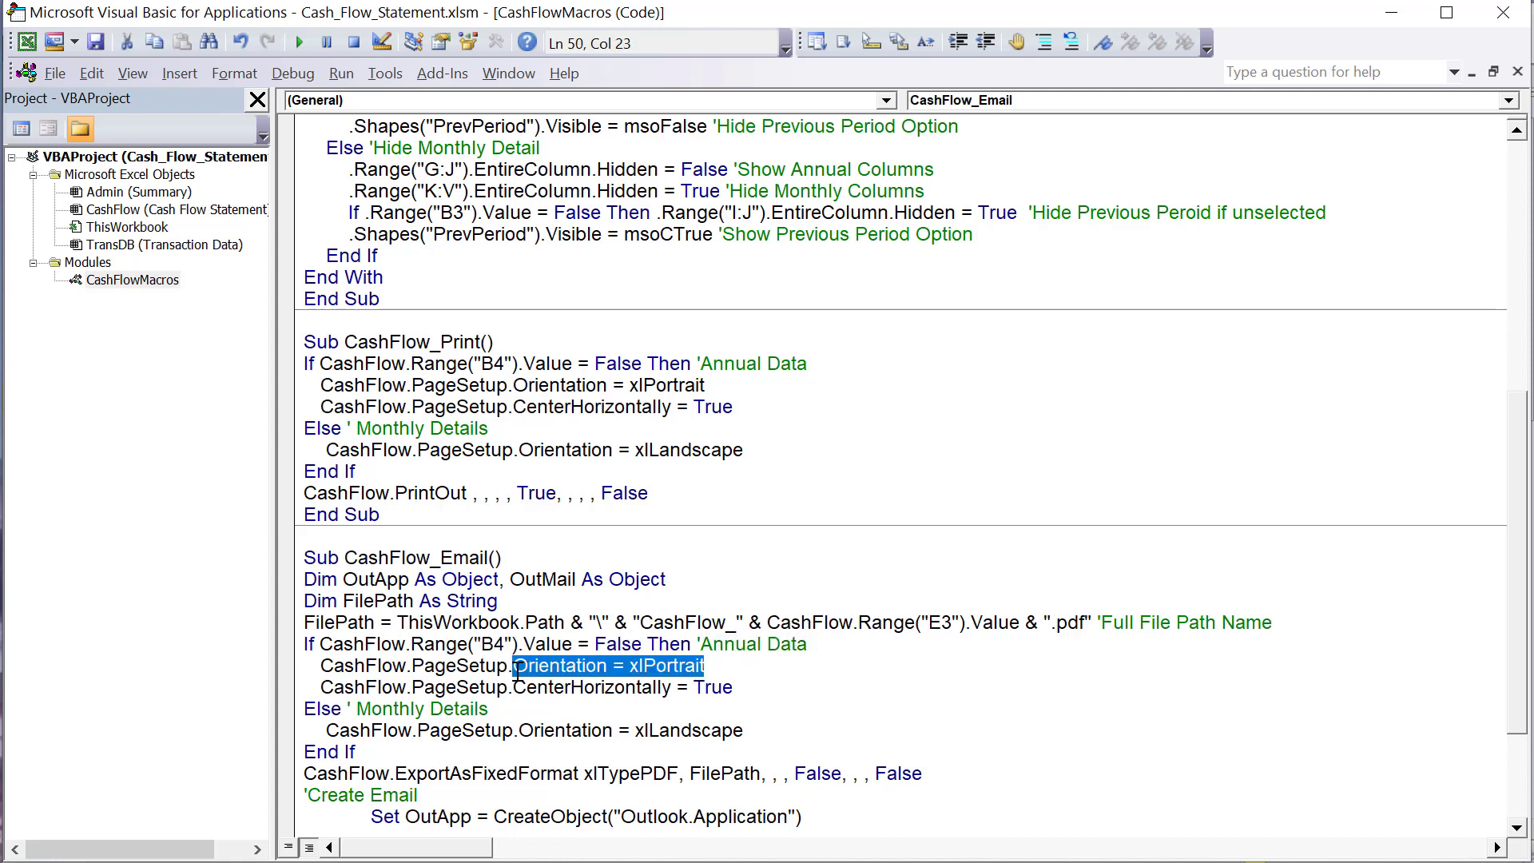
pyautogui.click(530, 644)
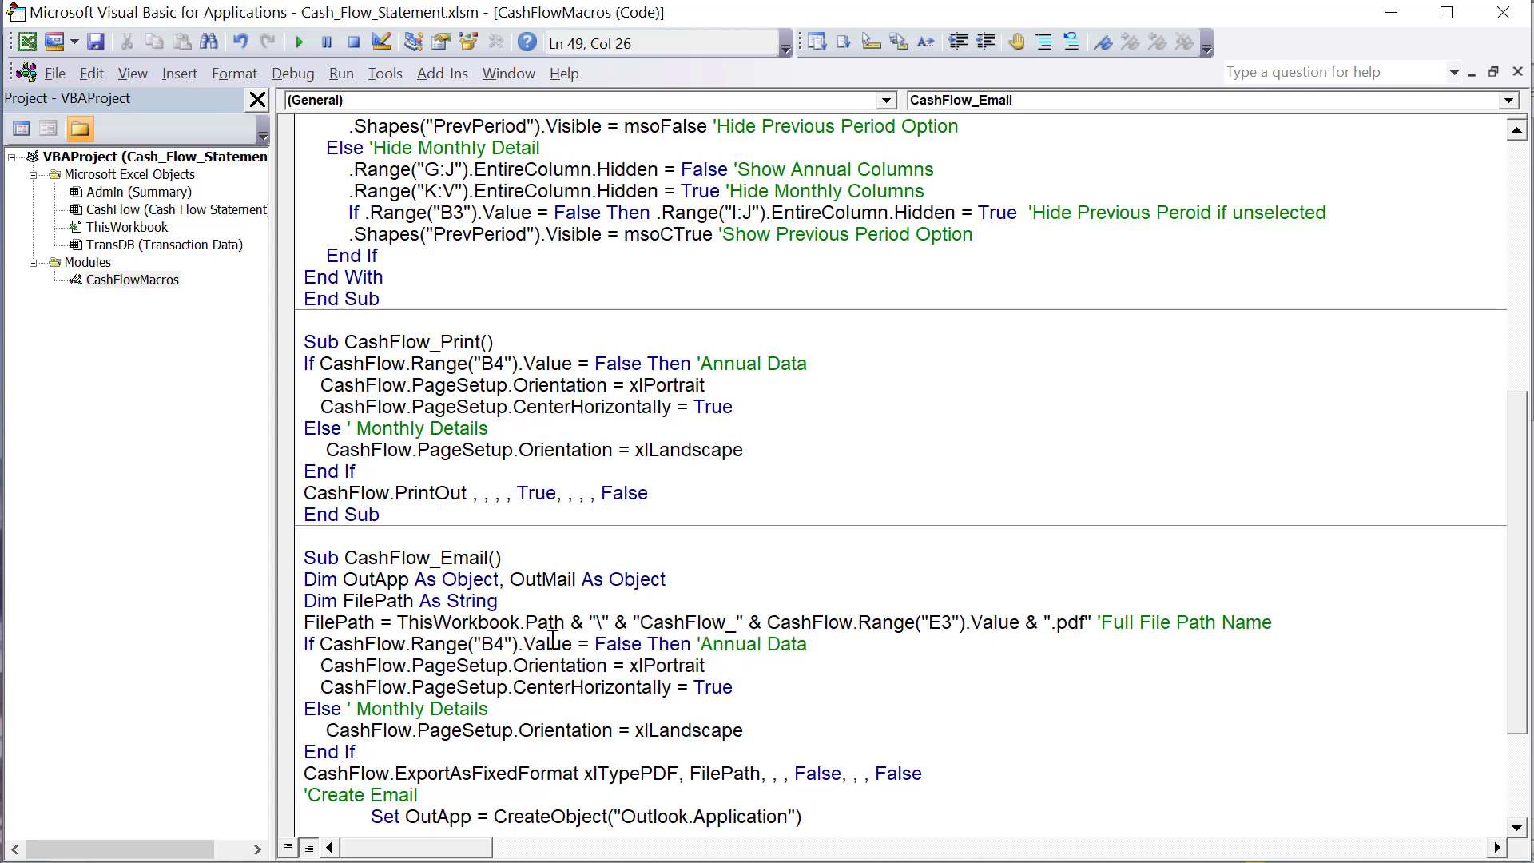
pyautogui.click(583, 644)
pyautogui.moveTo(582, 644); pyautogui.dragTo(410, 651)
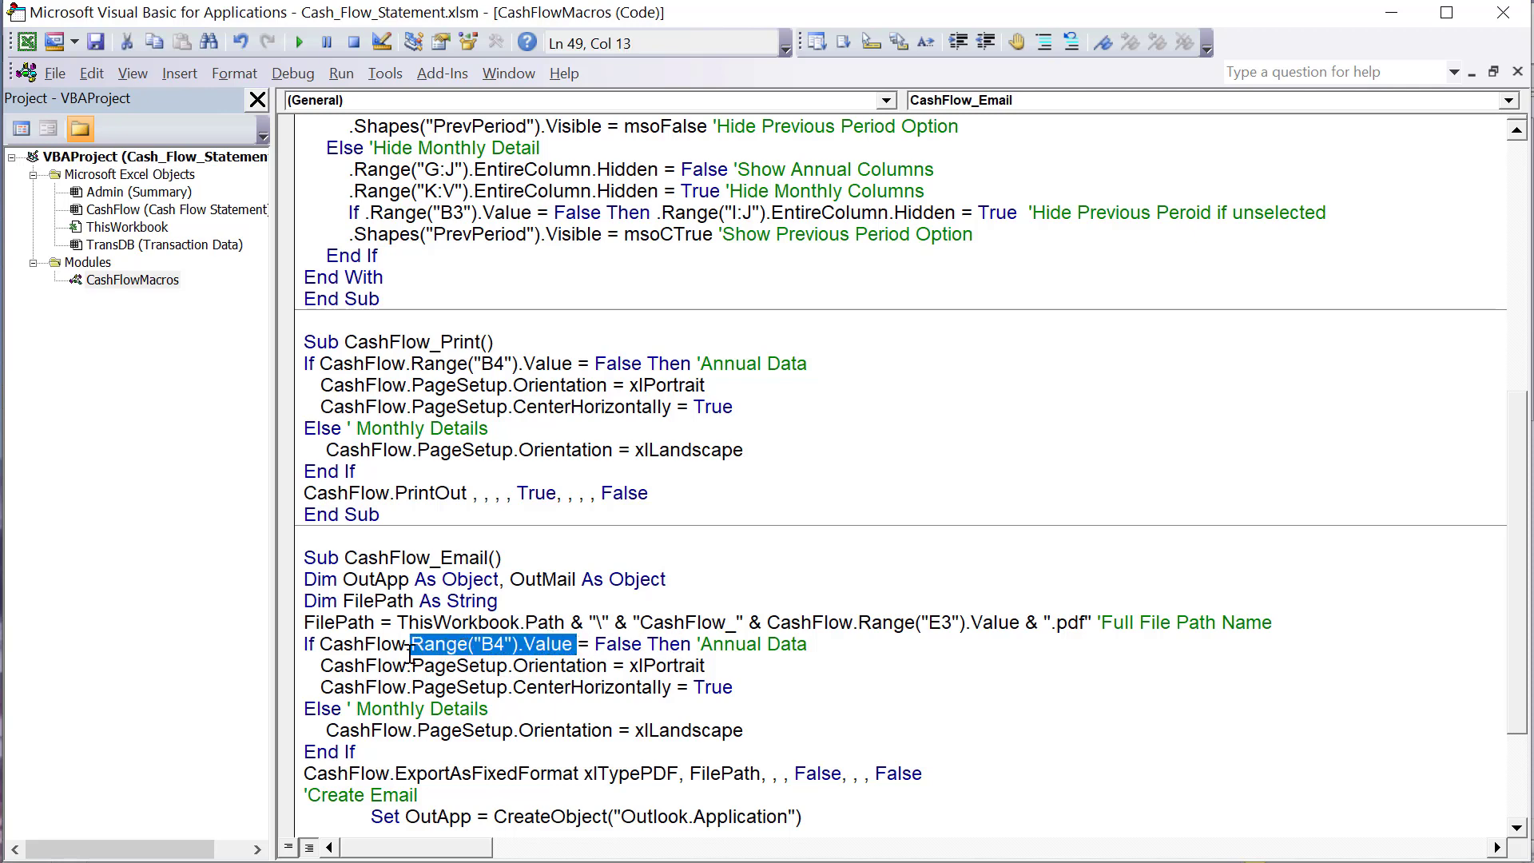
# - Examine CashFlow_Email's centred portrait page setup for annual data and the xlLandscape setup for Monthly Details
pyautogui.moveTo(714, 666); pyautogui.dragTo(319, 667)
pyautogui.moveTo(733, 687); pyautogui.dragTo(314, 670)
pyautogui.moveTo(488, 709); pyautogui.dragTo(357, 712)
pyautogui.scroll(-1, 367, 719)
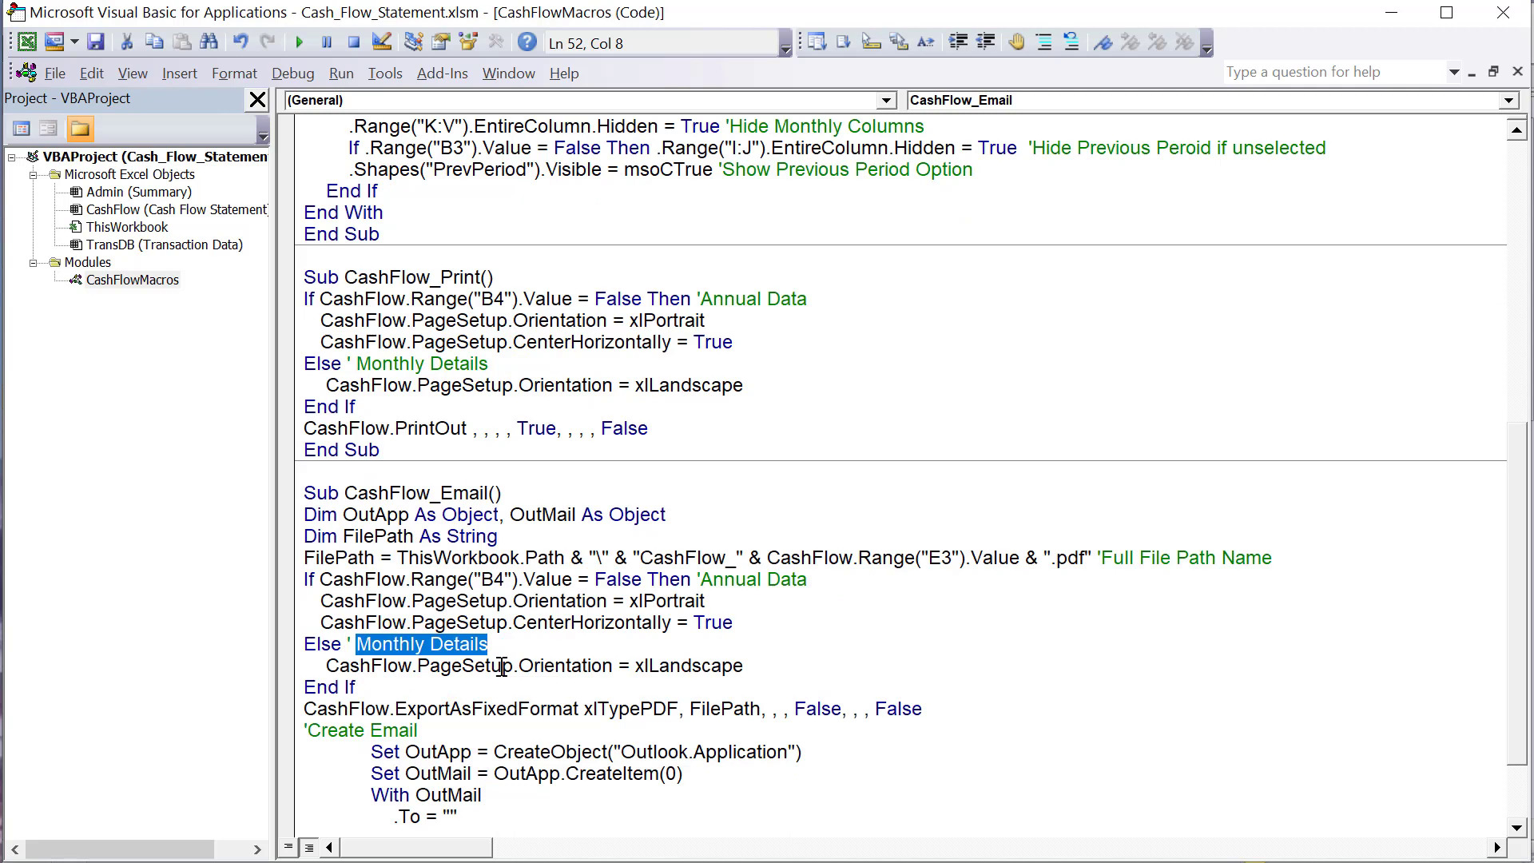
pyautogui.moveTo(774, 668); pyautogui.dragTo(317, 668)
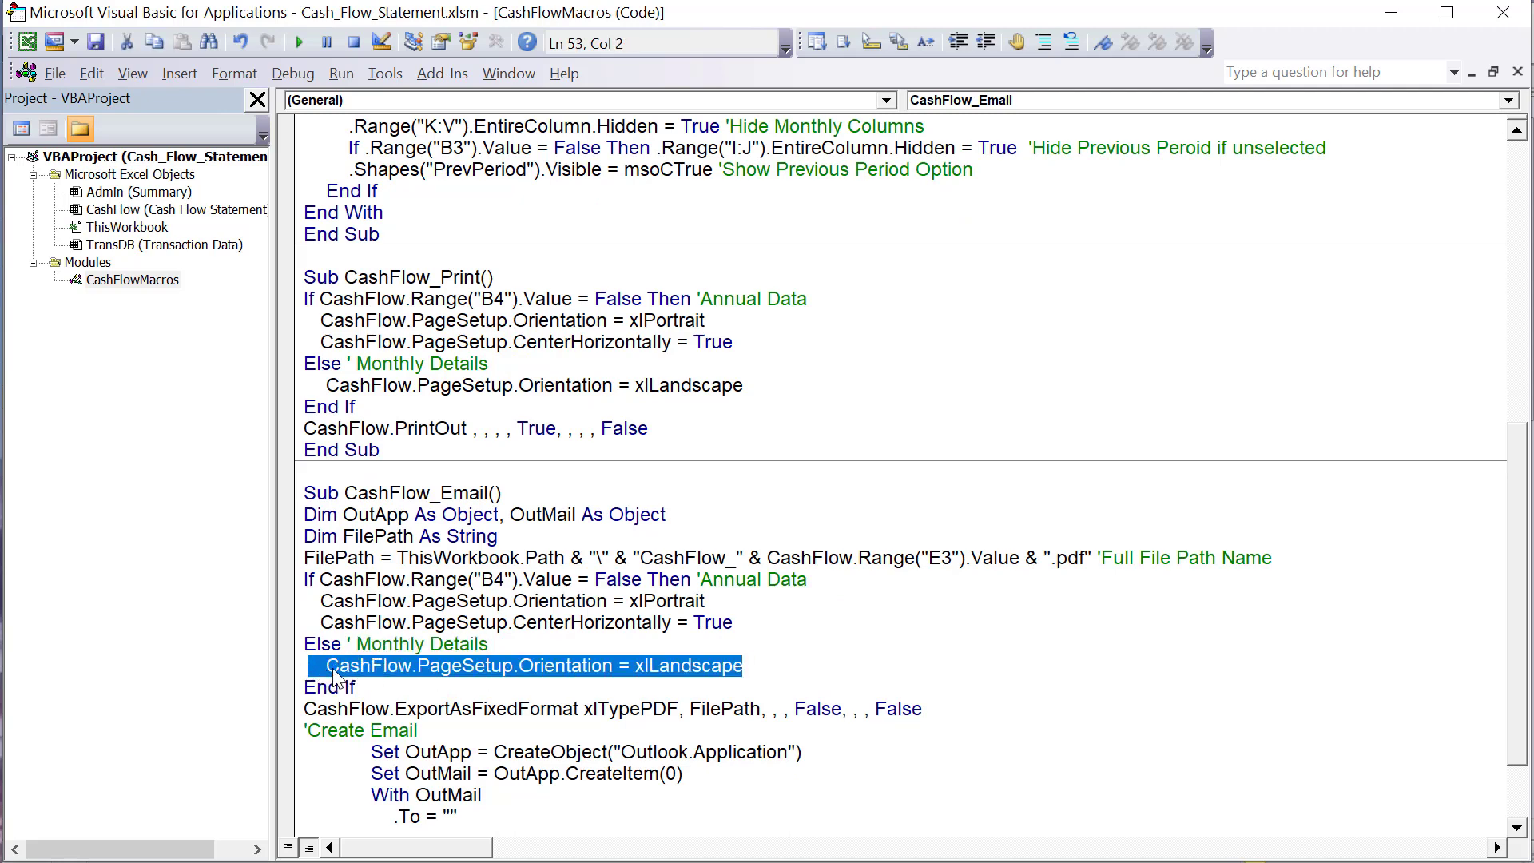
pyautogui.click(438, 687)
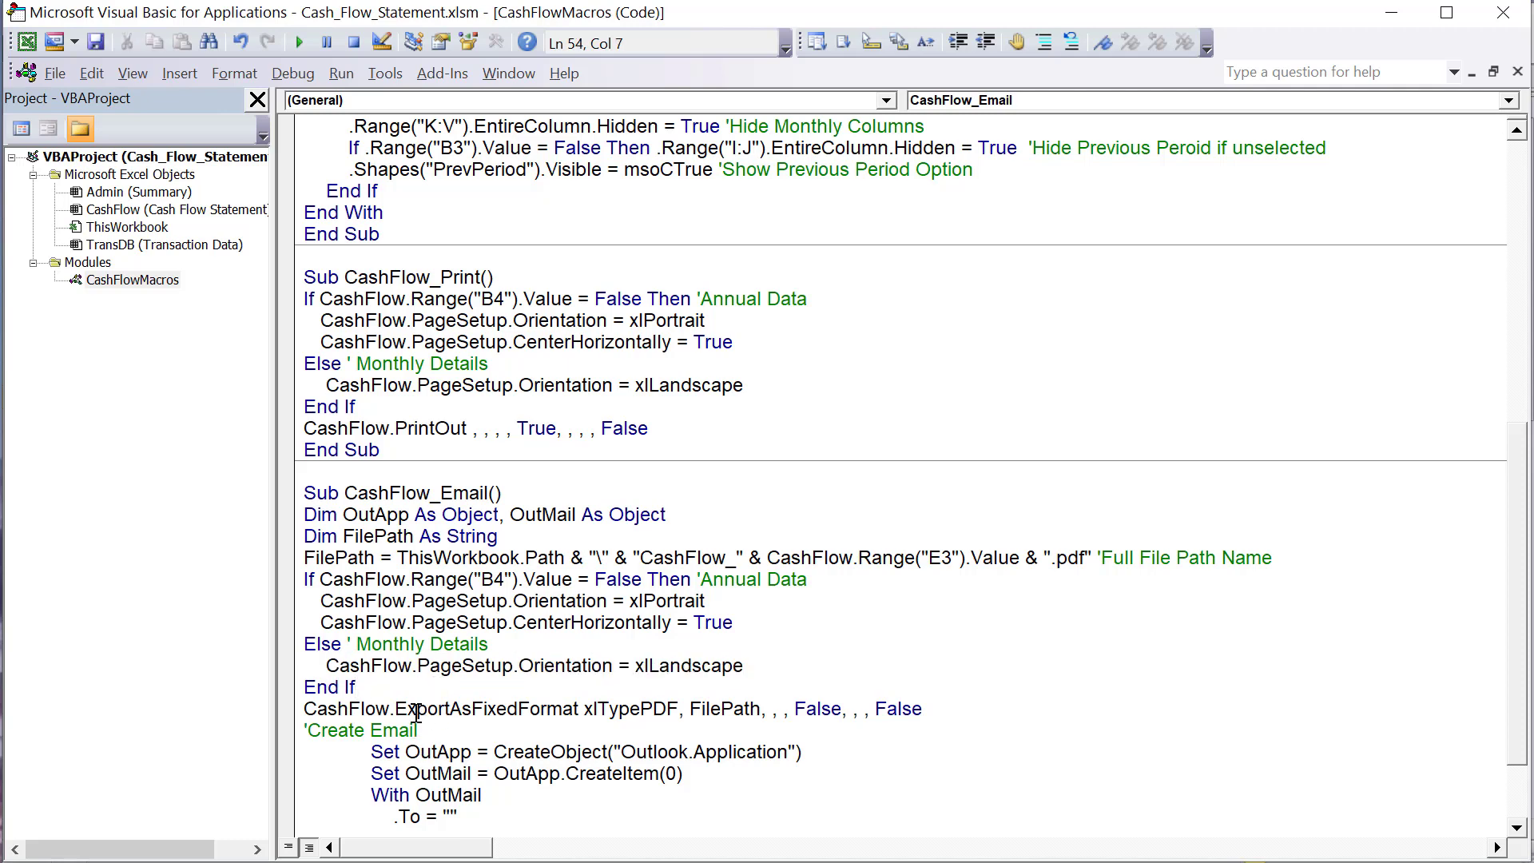
# - Examine the ExportAsFixedFormat line in CashFlow_Email, covering its xlTypePDF type and FilePath file name arguments
pyautogui.scroll(-1, 416, 712)
pyautogui.moveTo(395, 644); pyautogui.dragTo(304, 649)
pyautogui.moveTo(417, 643); pyautogui.dragTo(580, 644)
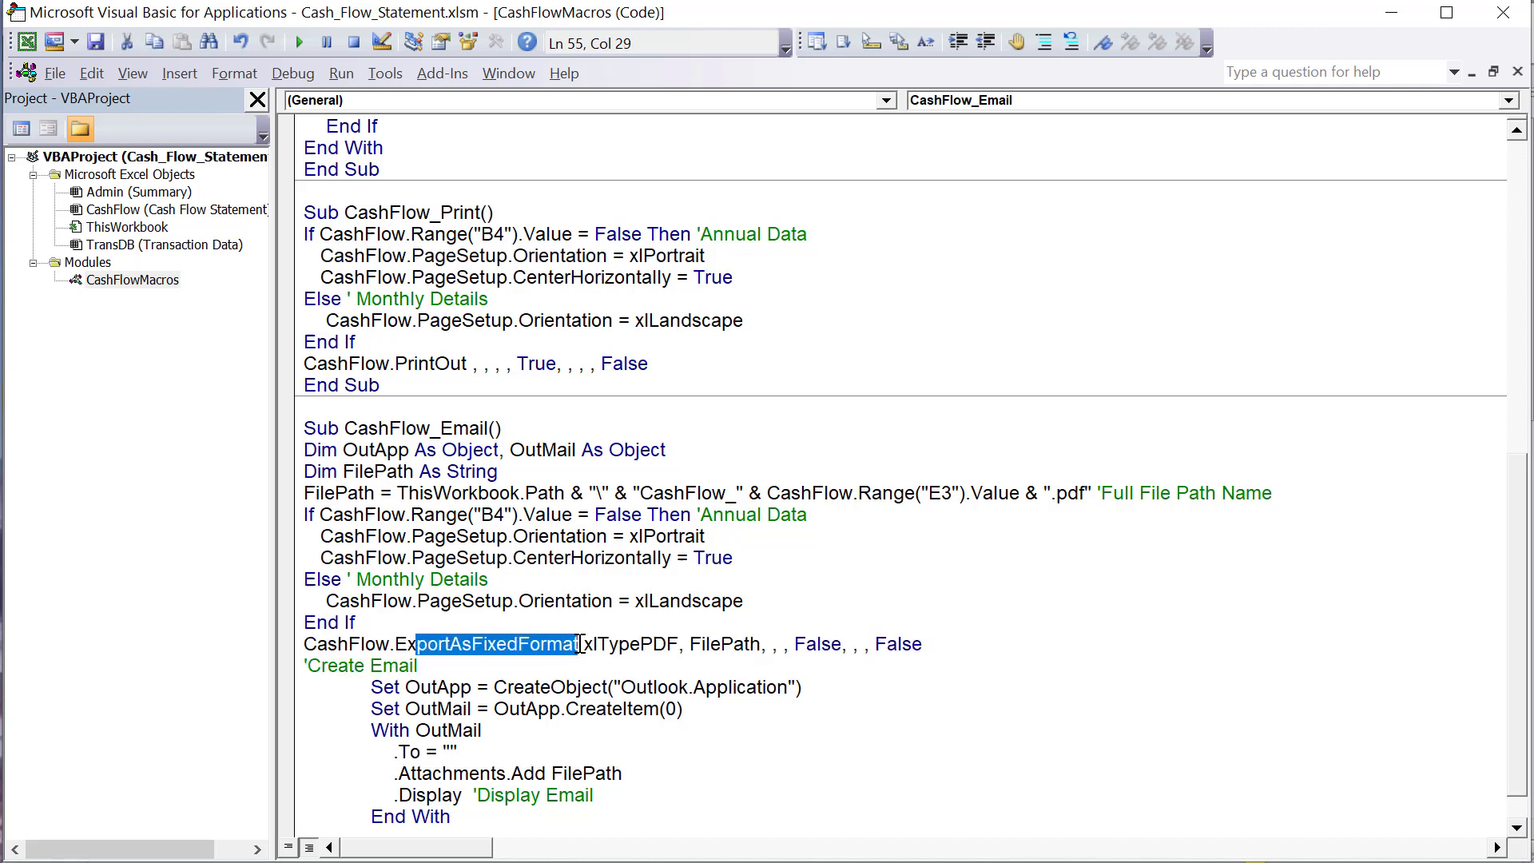
pyautogui.click(678, 644)
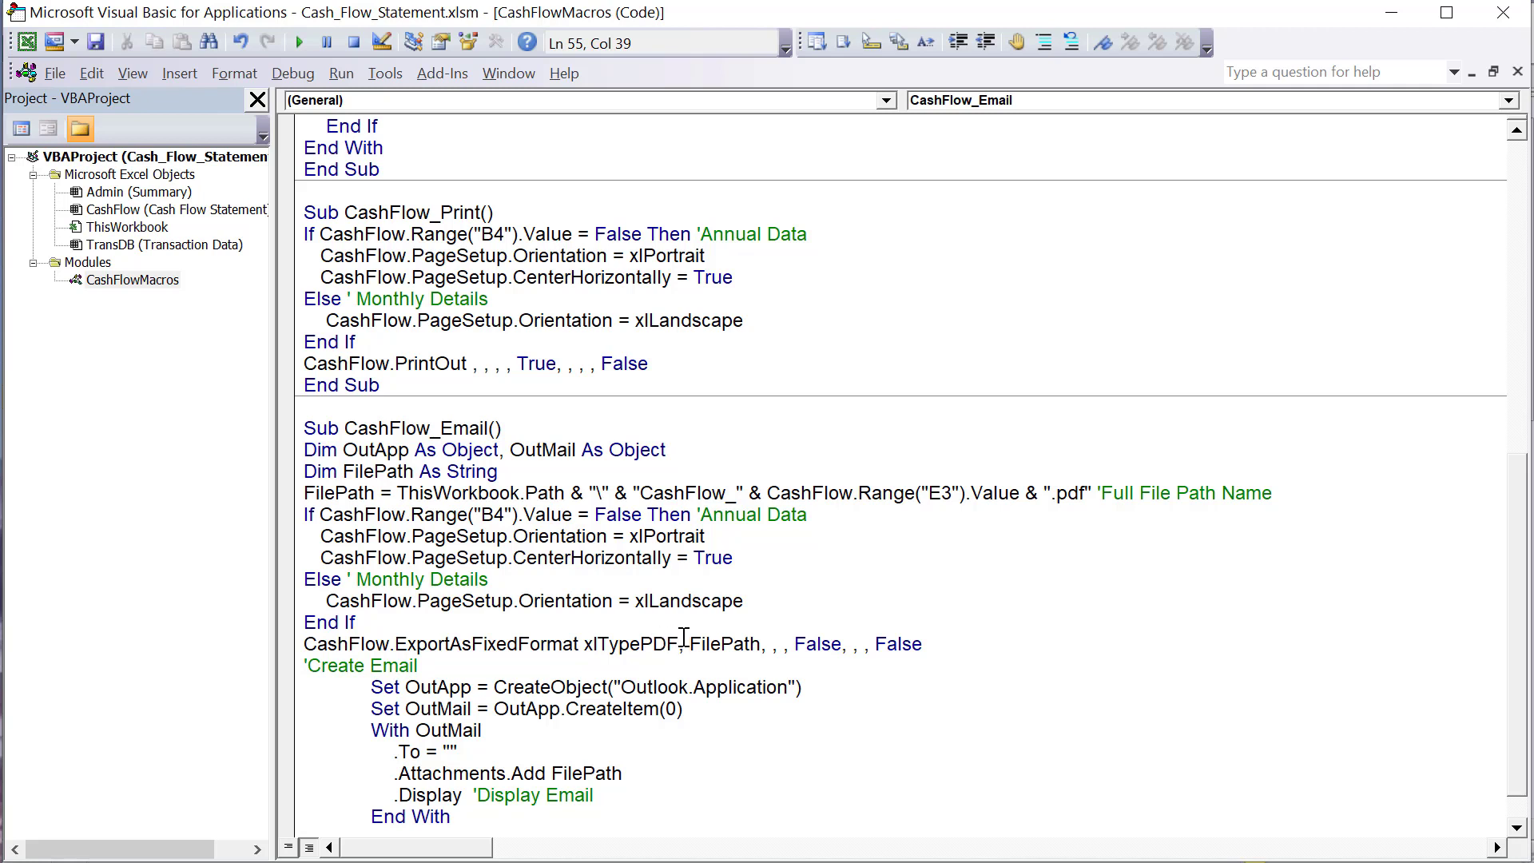
pyautogui.click(694, 647)
pyautogui.click(749, 644)
pyautogui.moveTo(761, 644); pyautogui.dragTo(685, 644)
# - Retype the comma after FilePath to show the ExportAsFixedFormat argument list, and step through Quality to IgnorePrintAreas
pyautogui.click(763, 644)
pyautogui.press('BackSpace')
pyautogui.write('.')
pyautogui.press('BackSpace')
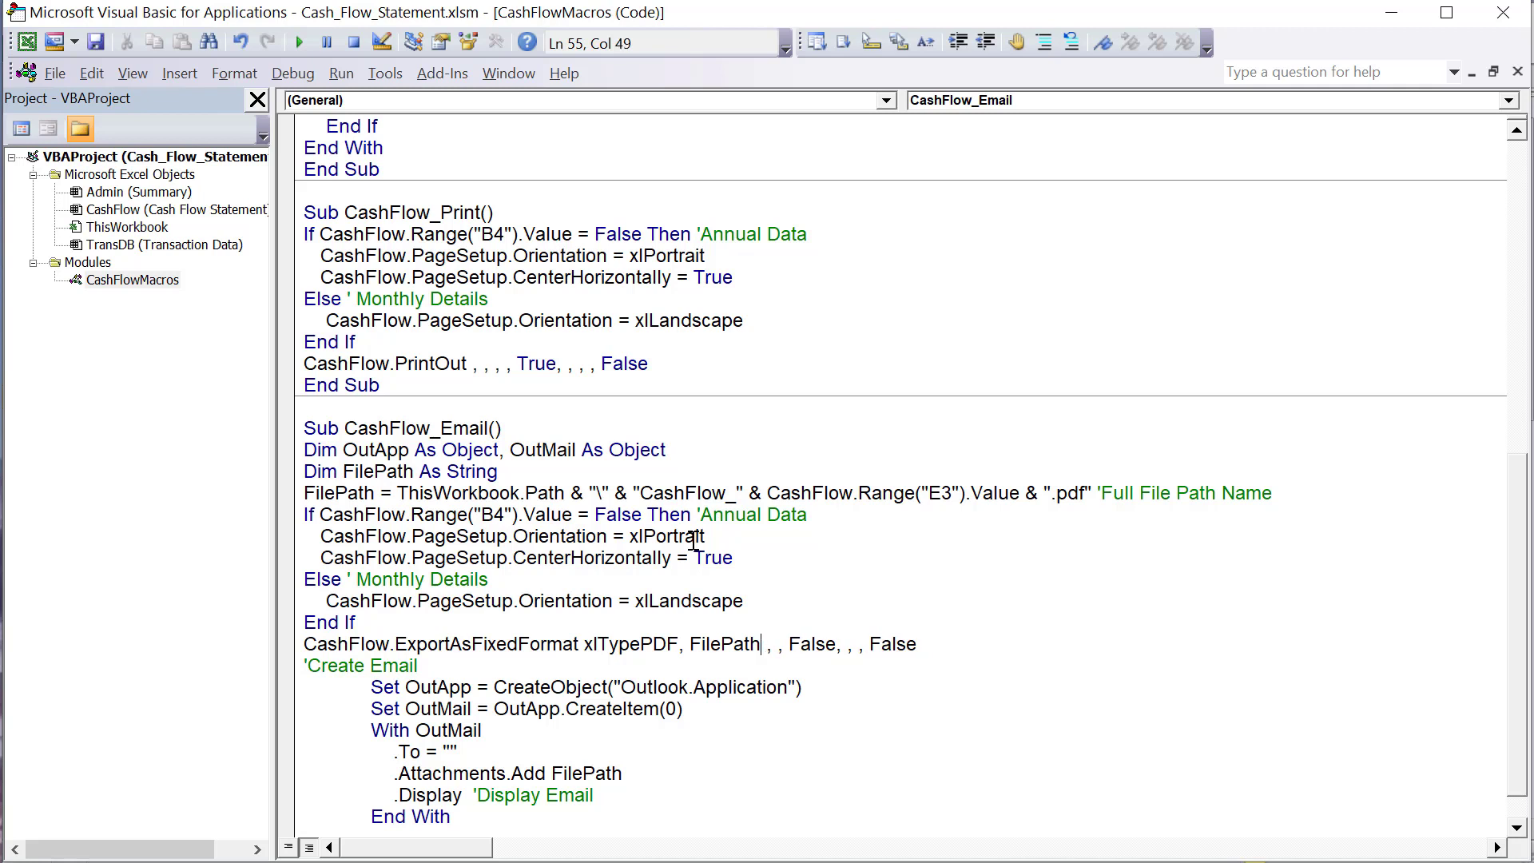
pyautogui.write(',')
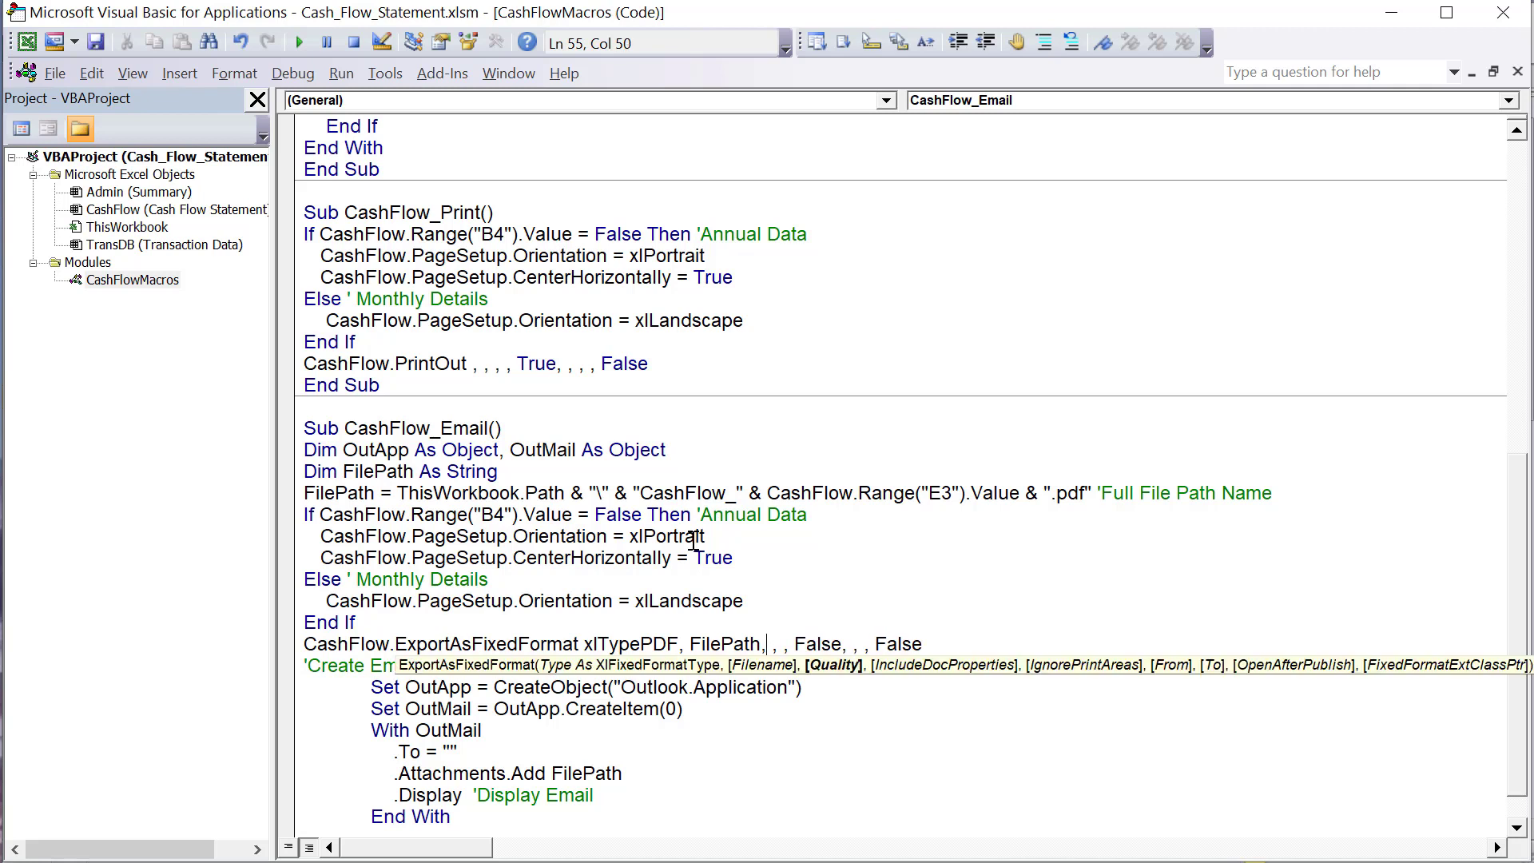
pyautogui.click(785, 644)
pyautogui.write(',')
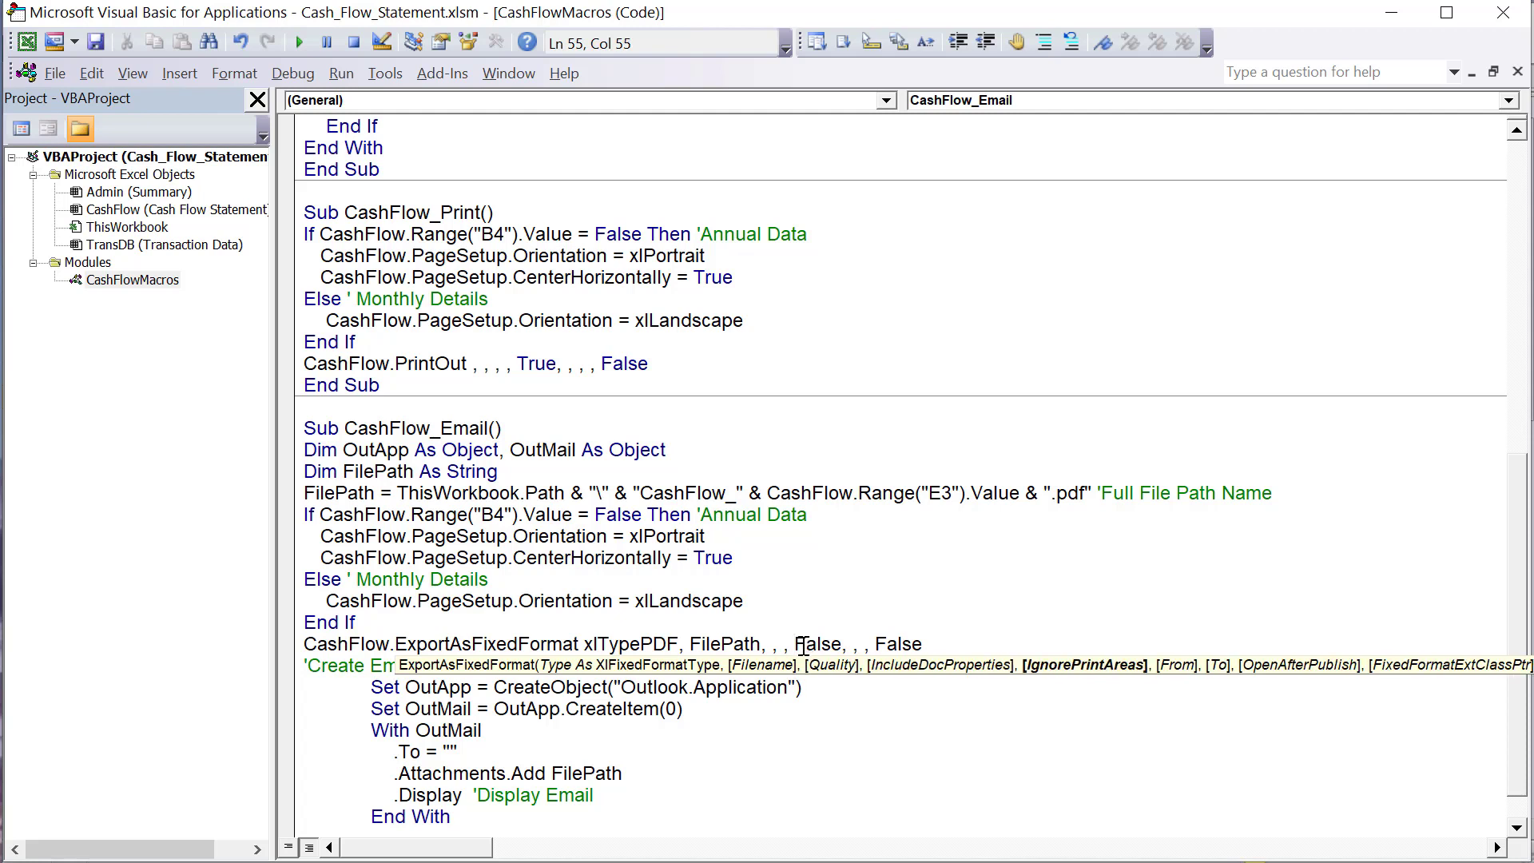
# - Examine the remaining ExportAsFixedFormat arguments in CashFlow_Email, from the From and To page range to OpenAfterPublish set to False
pyautogui.click(848, 644)
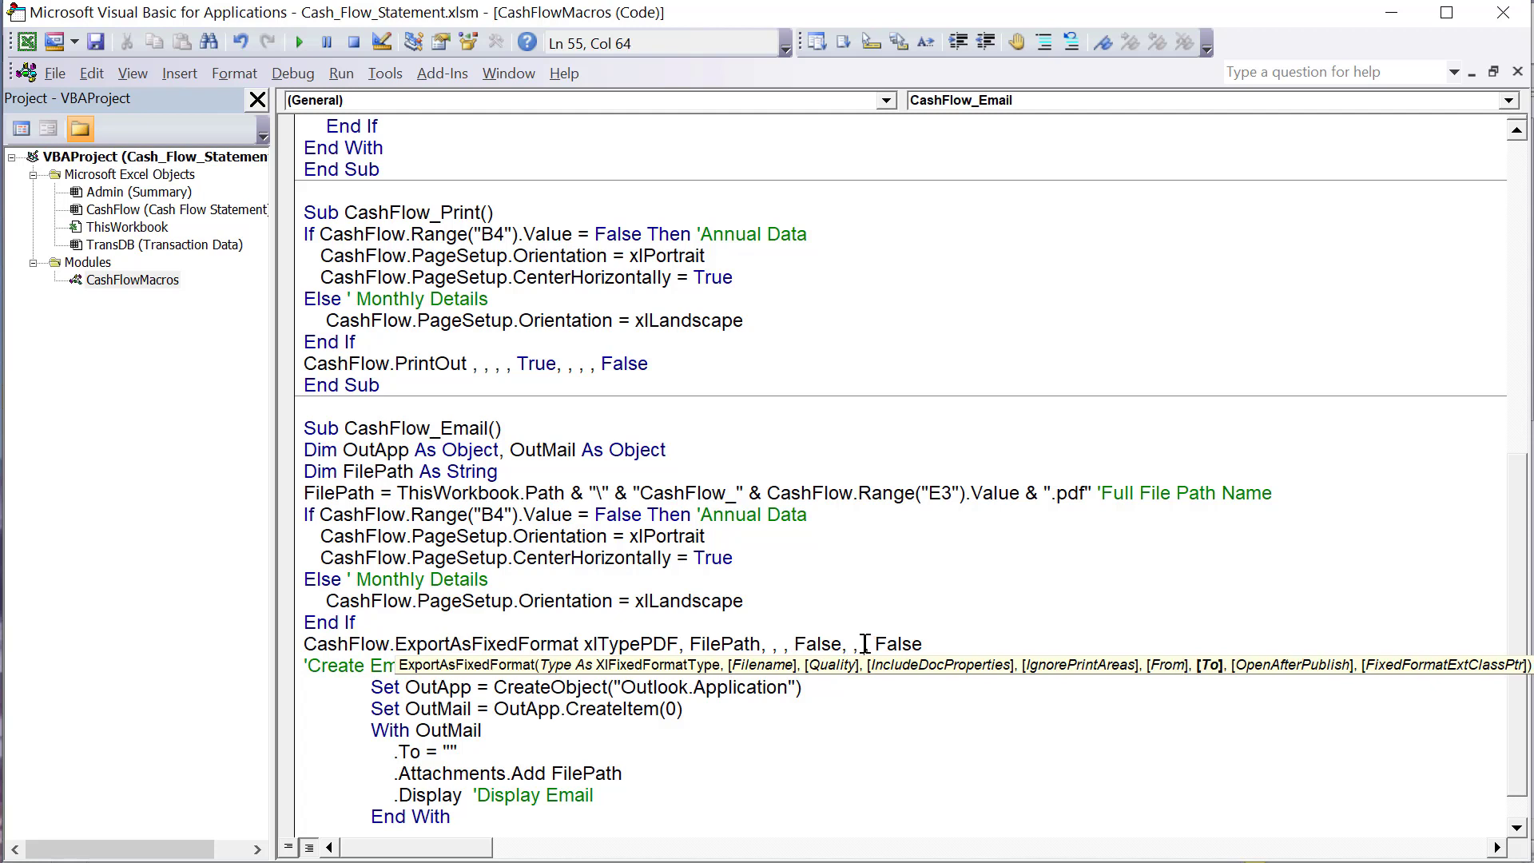
pyautogui.click(891, 644)
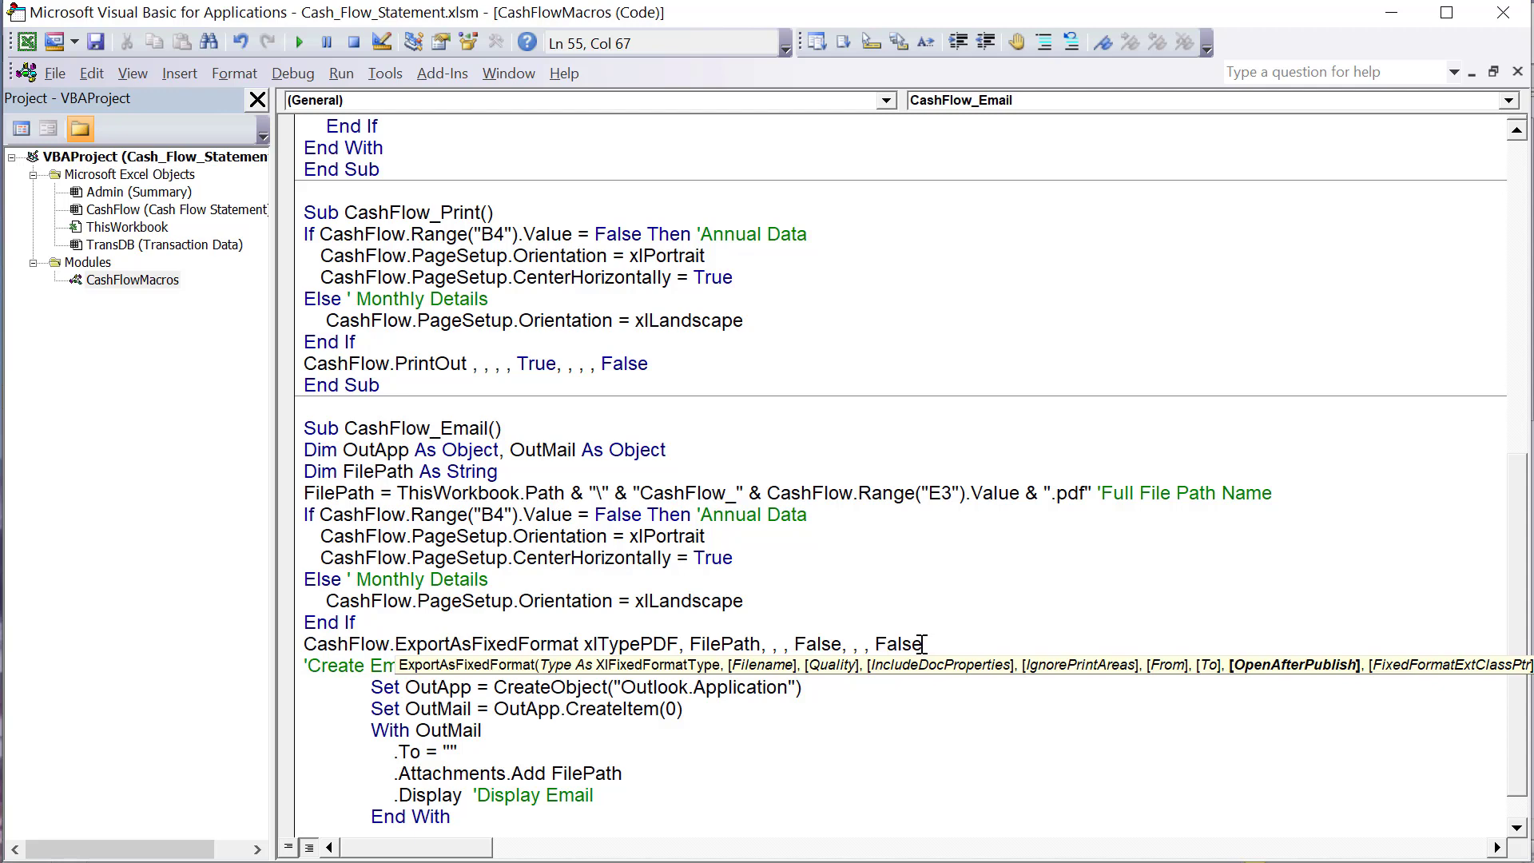
pyautogui.moveTo(922, 644); pyautogui.dragTo(914, 646)
pyautogui.click(871, 581)
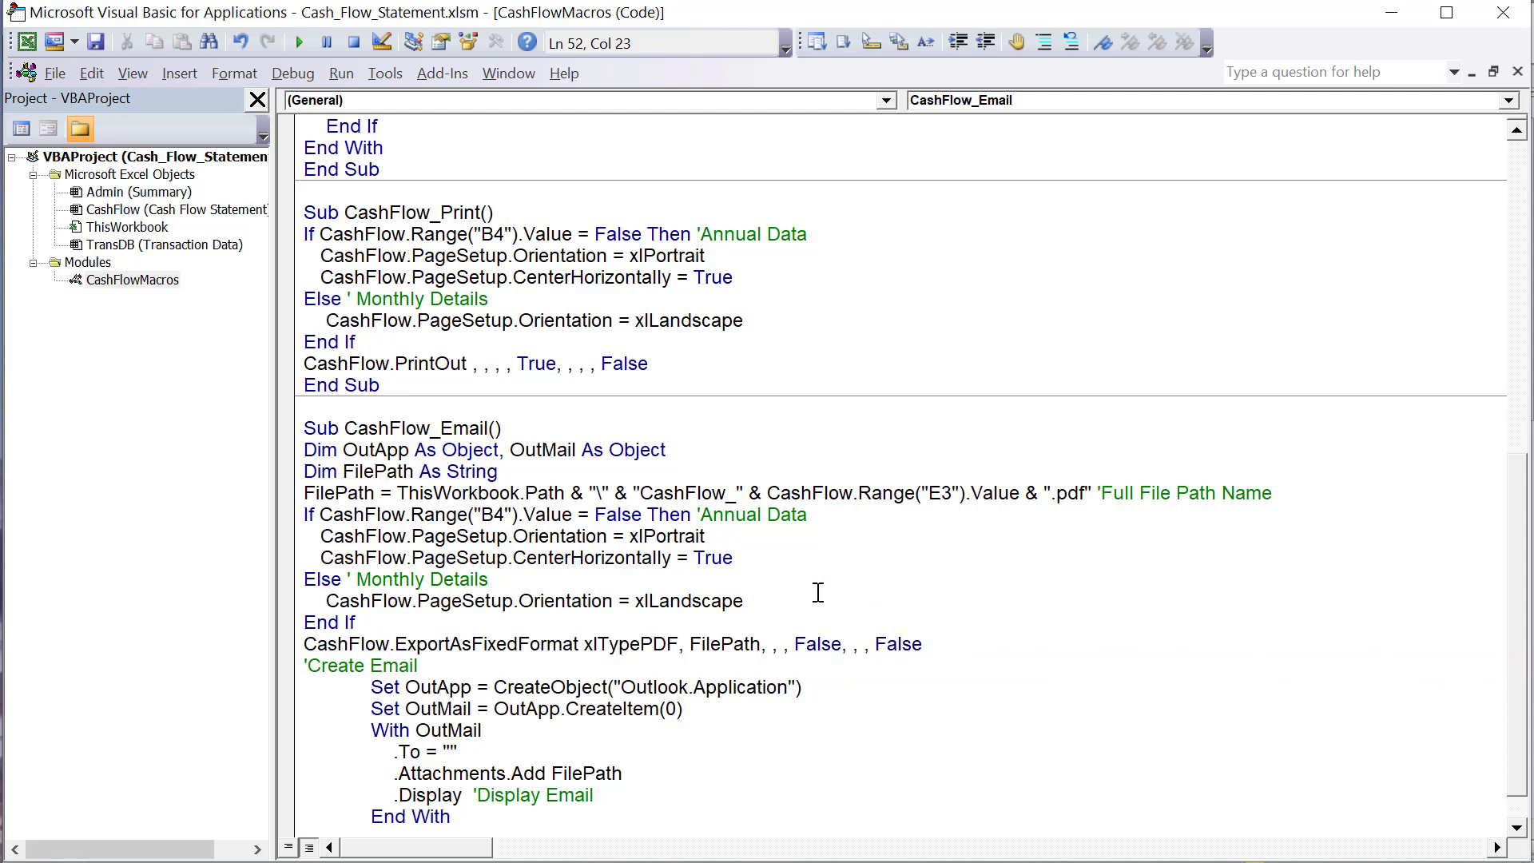
pyautogui.scroll(-1, 916, 591)
pyautogui.moveTo(922, 601); pyautogui.dragTo(302, 601)
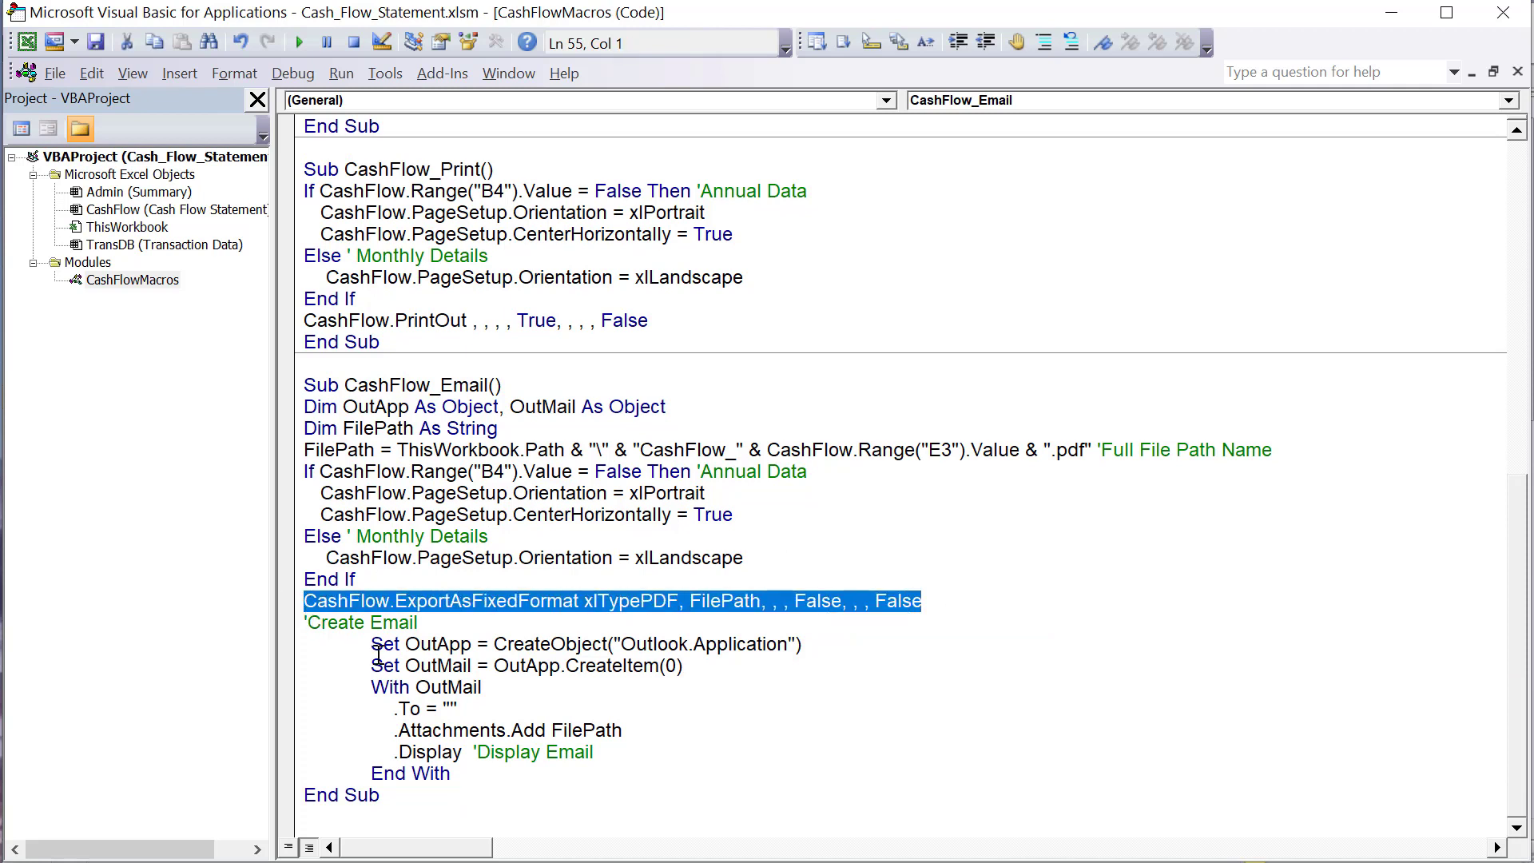
# - Examine the Set OutApp line in CashFlow_Email and its CreateObject call for Outlook.Application
pyautogui.moveTo(371, 644); pyautogui.dragTo(405, 644)
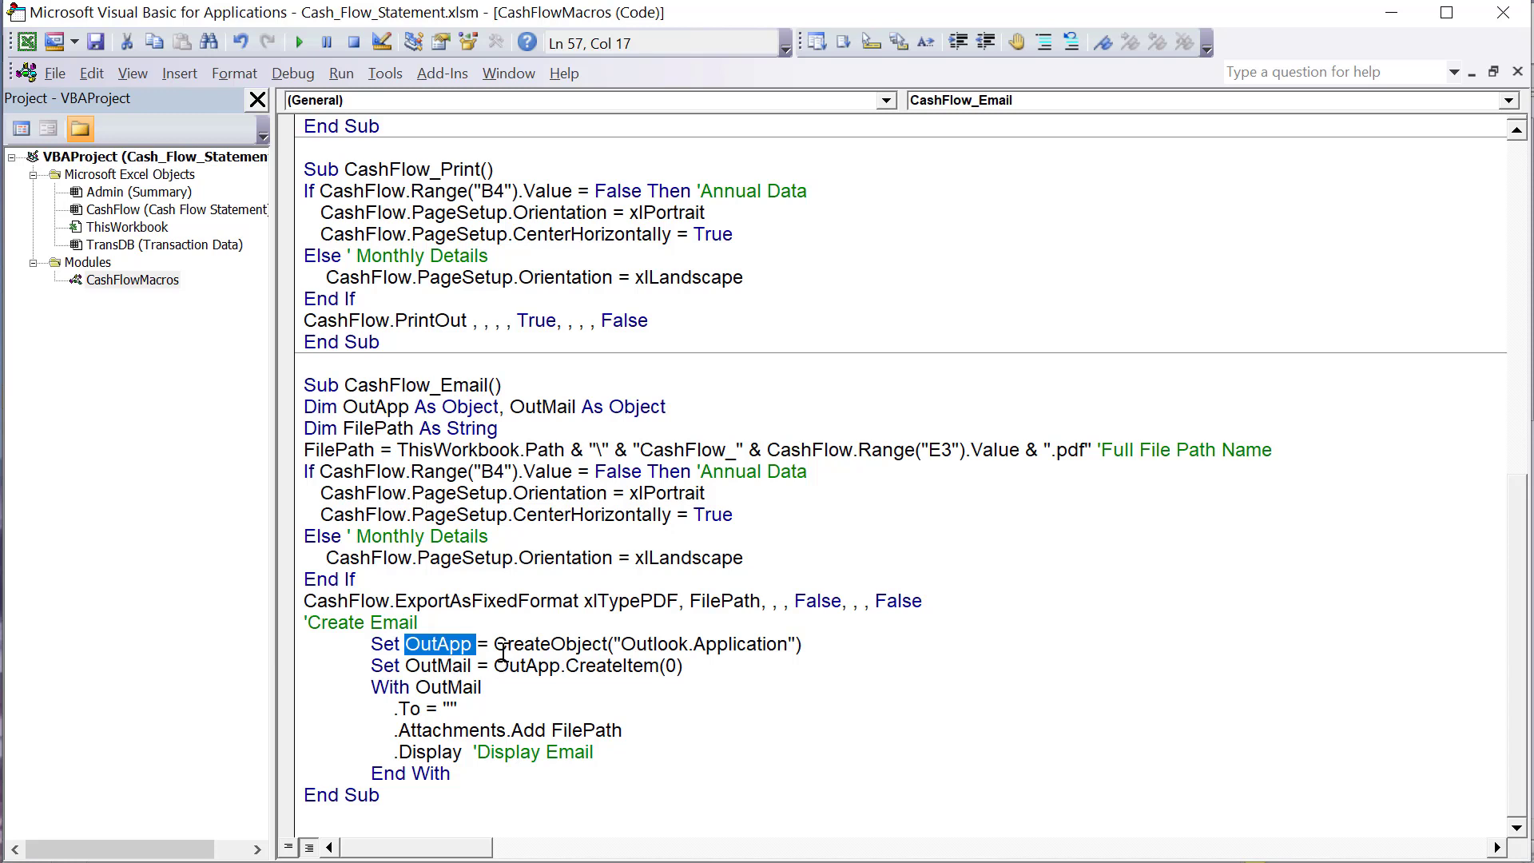
pyautogui.moveTo(496, 647); pyautogui.dragTo(634, 644)
pyautogui.moveTo(787, 644); pyautogui.dragTo(629, 649)
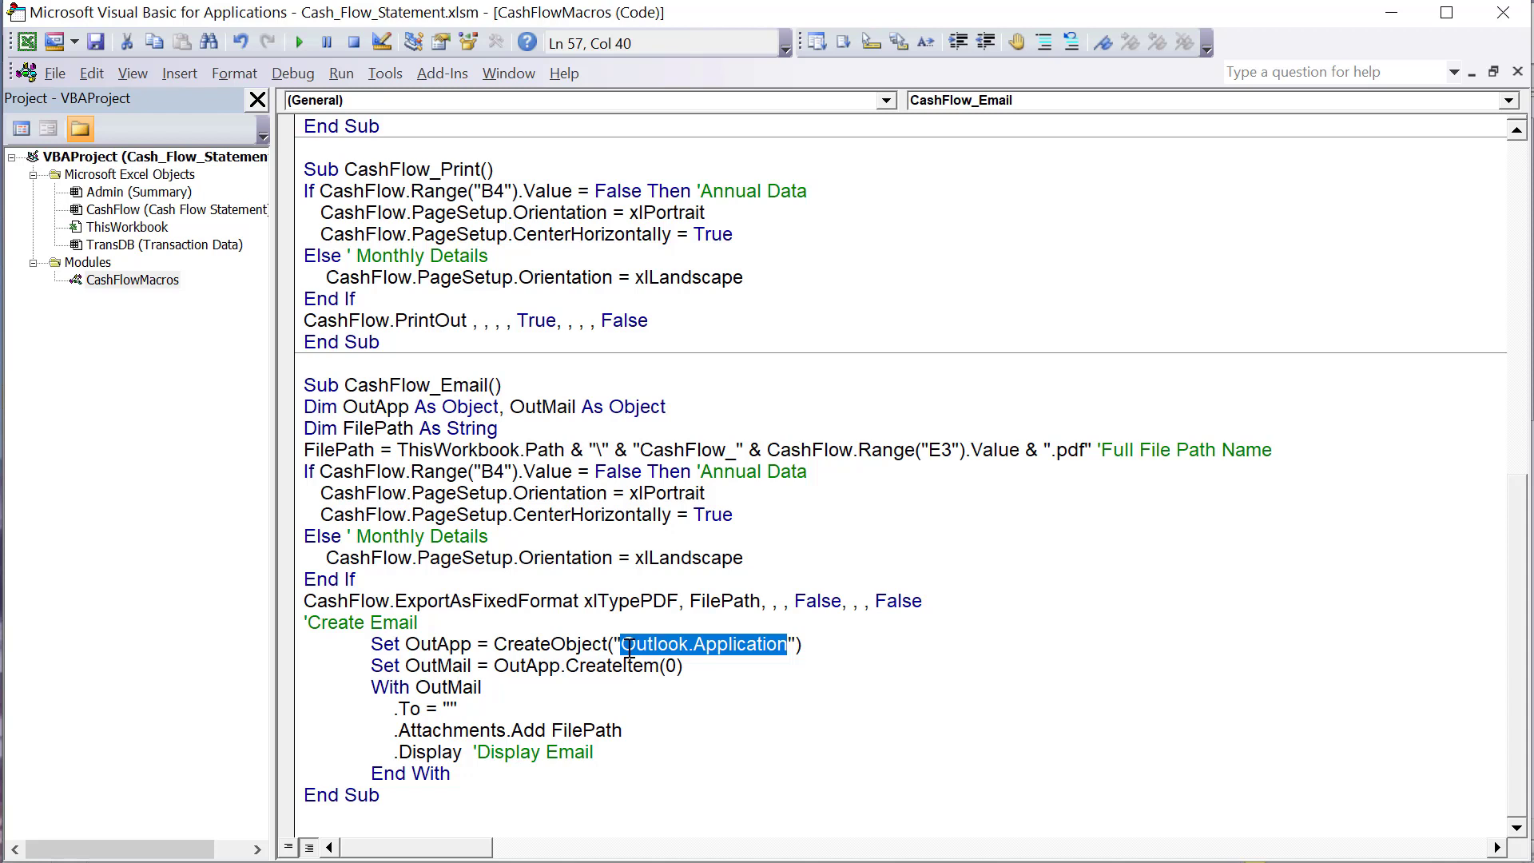
pyautogui.moveTo(813, 644); pyautogui.dragTo(370, 643)
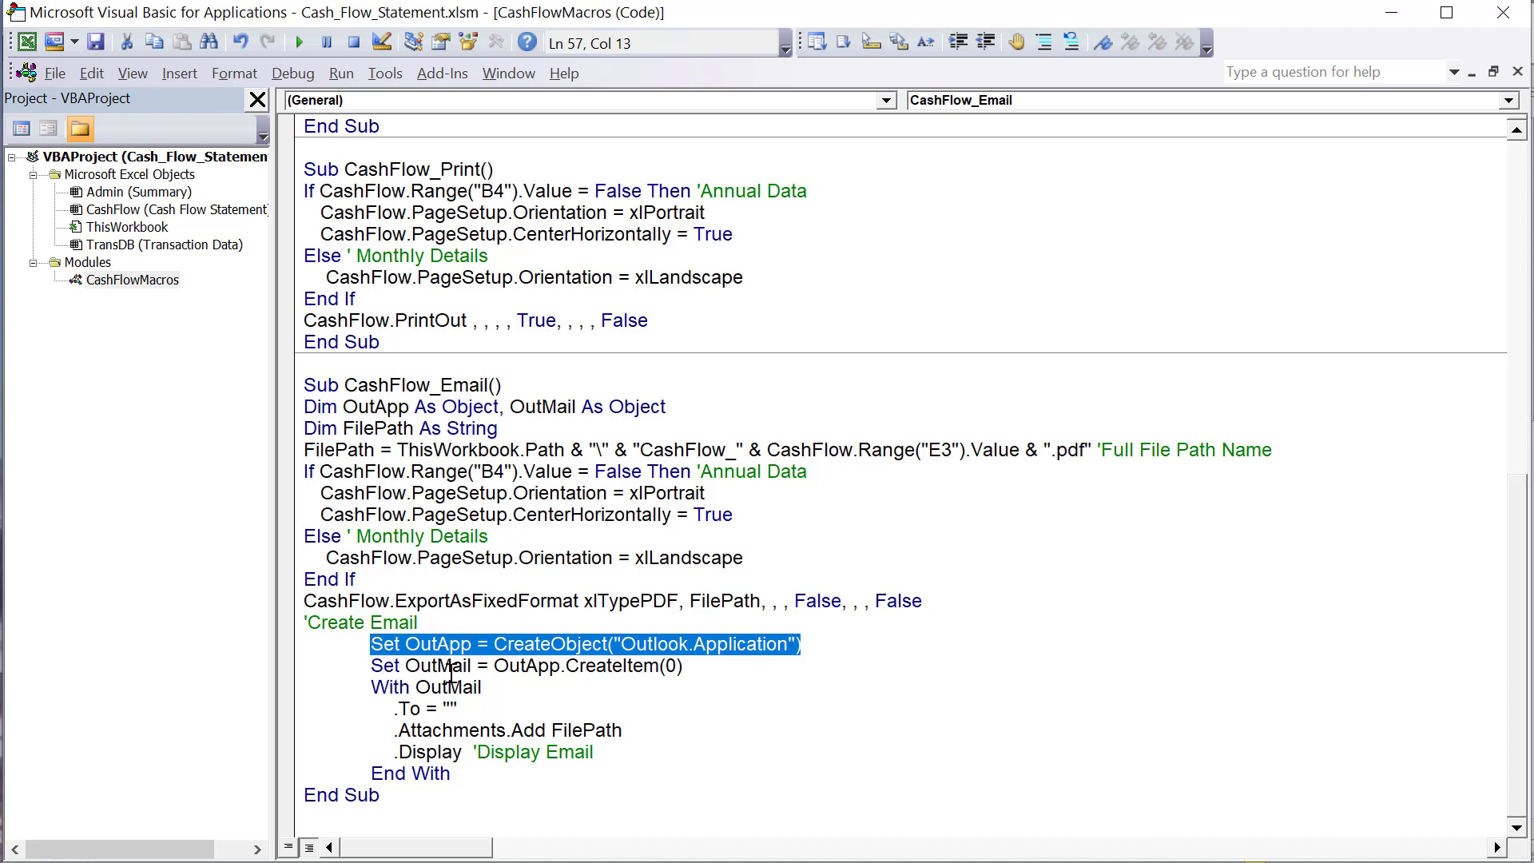
# - Examine the OutMail item made with OutApp.CreateItem(0), its With OutMail block and the empty .To recipient
pyautogui.moveTo(478, 666); pyautogui.dragTo(369, 668)
pyautogui.click(686, 667)
pyautogui.click(485, 675)
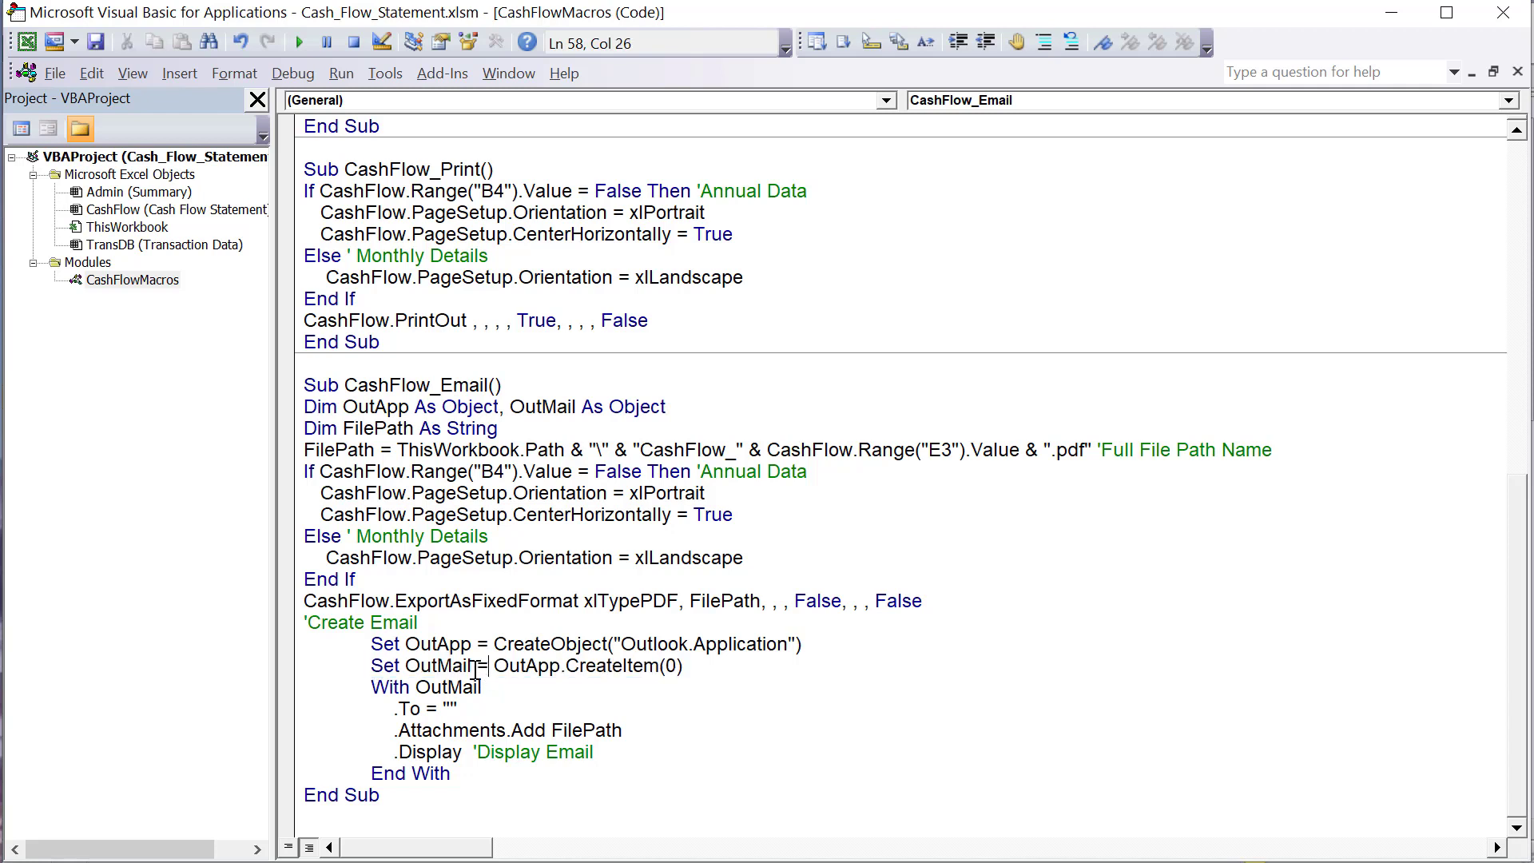
pyautogui.moveTo(476, 669); pyautogui.dragTo(417, 684)
pyautogui.click(484, 684)
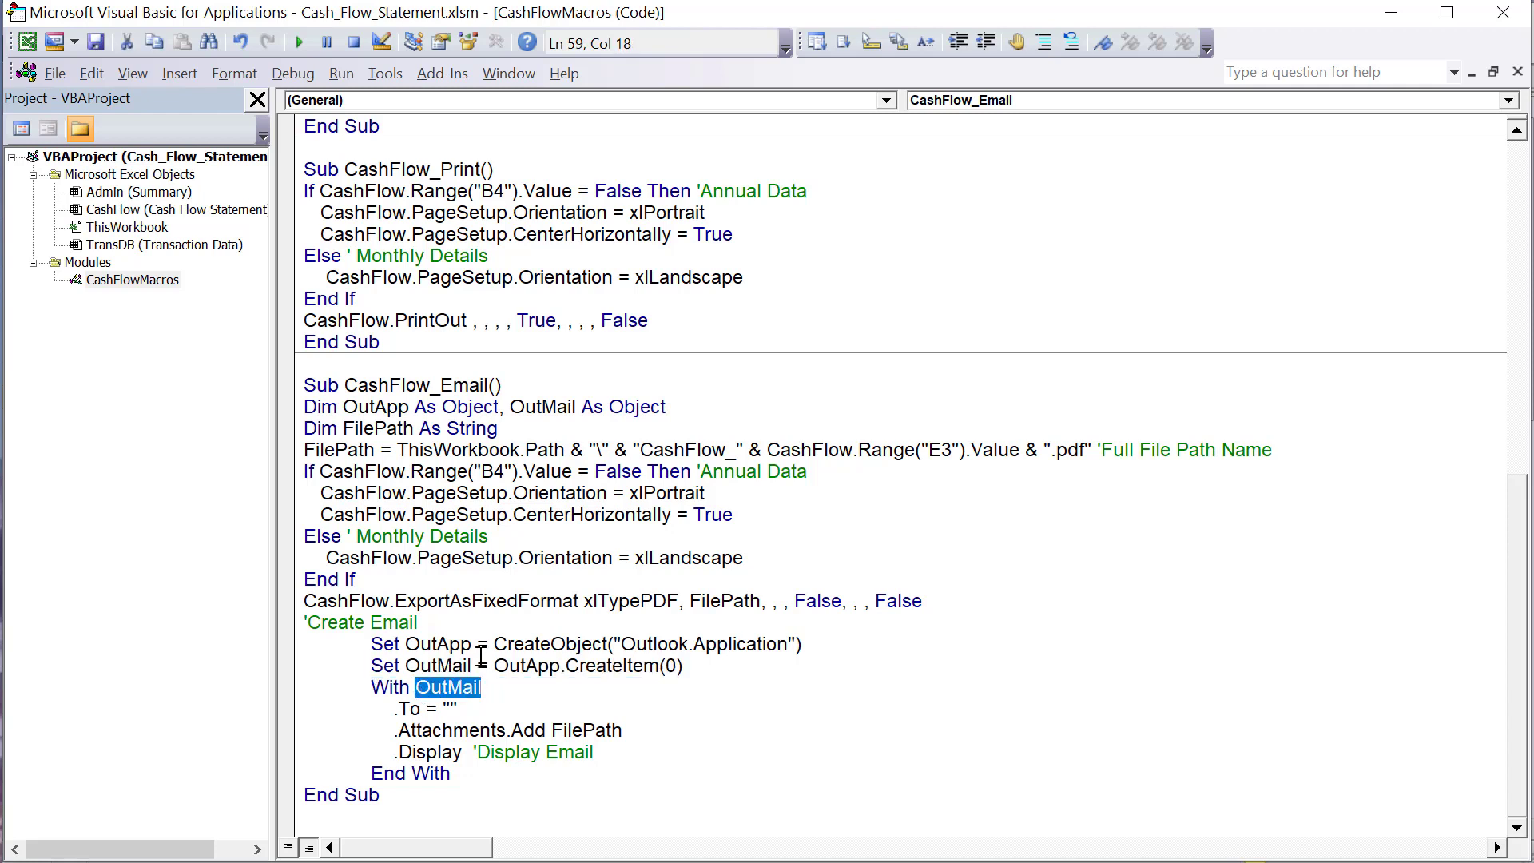
pyautogui.click(451, 708)
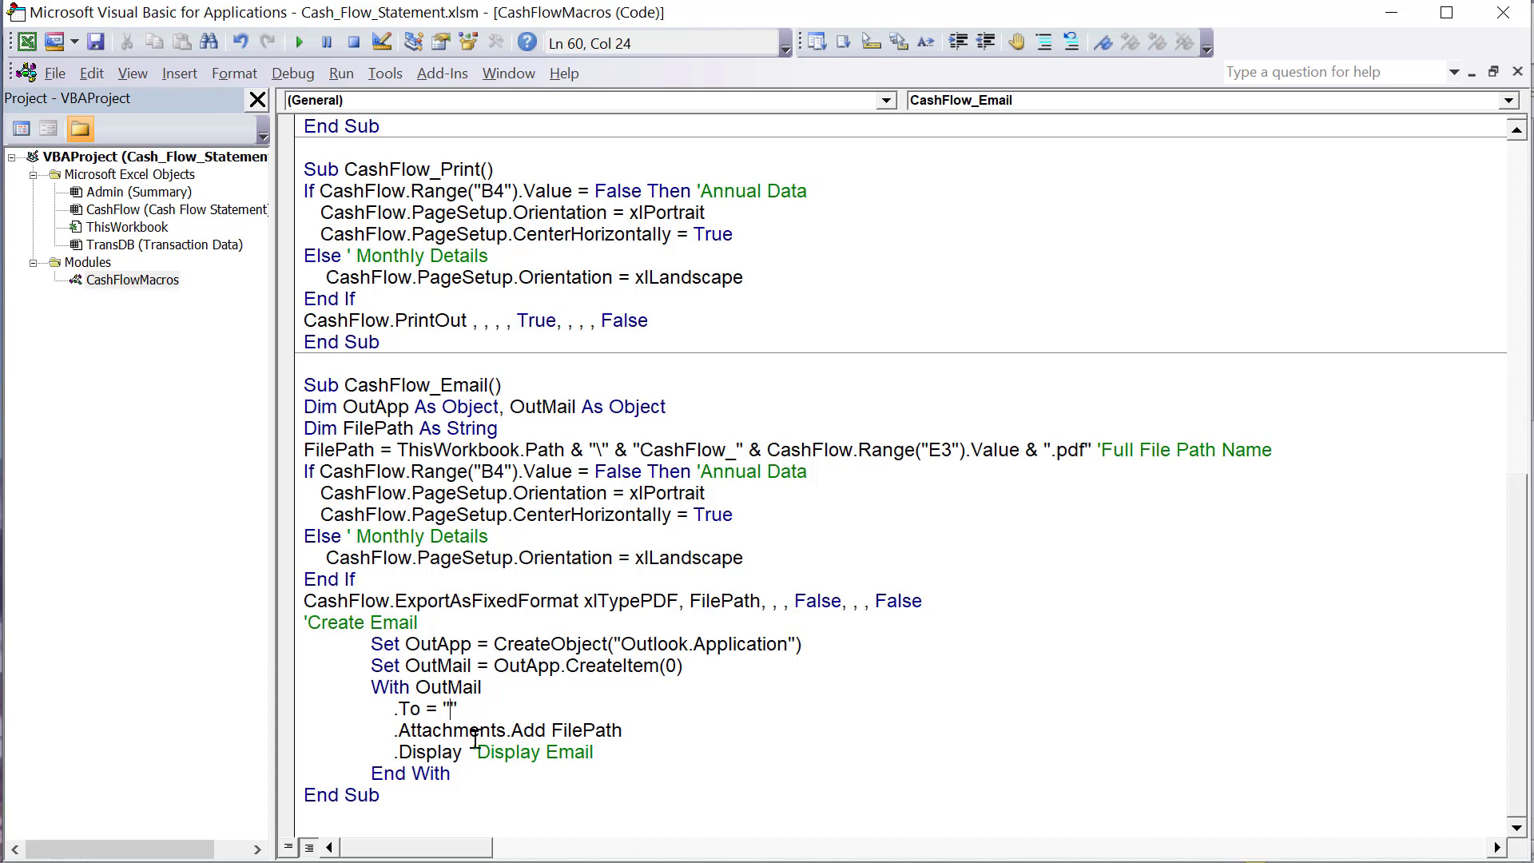
# - Add the comment 'Add PDF as attachment at the end of the .Attachments.Add FilePath line
pyautogui.moveTo(632, 731); pyautogui.dragTo(397, 731)
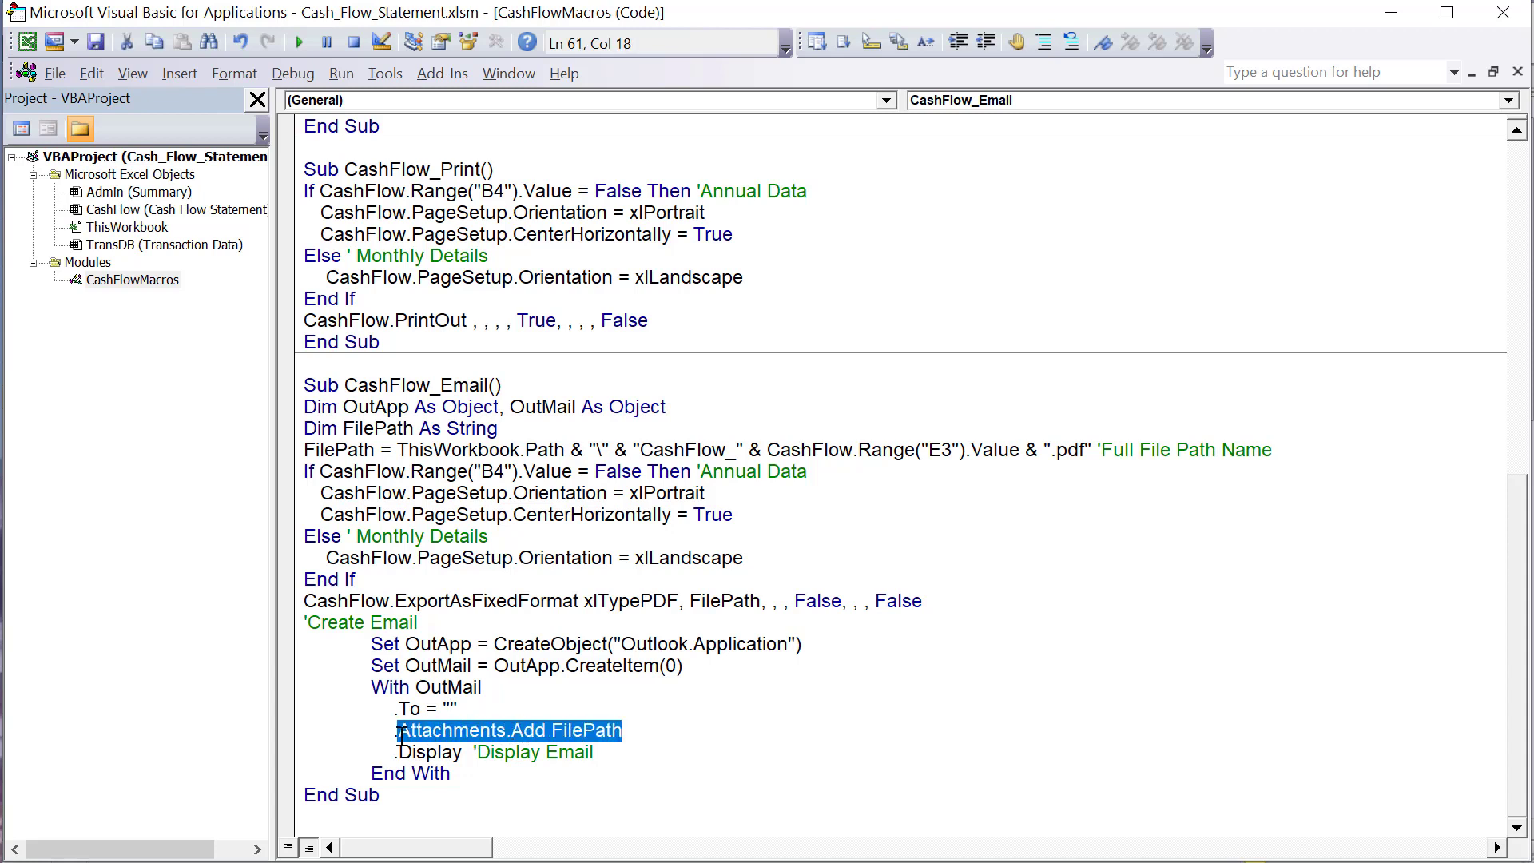
pyautogui.click(453, 773)
pyautogui.moveTo(510, 730); pyautogui.dragTo(392, 730)
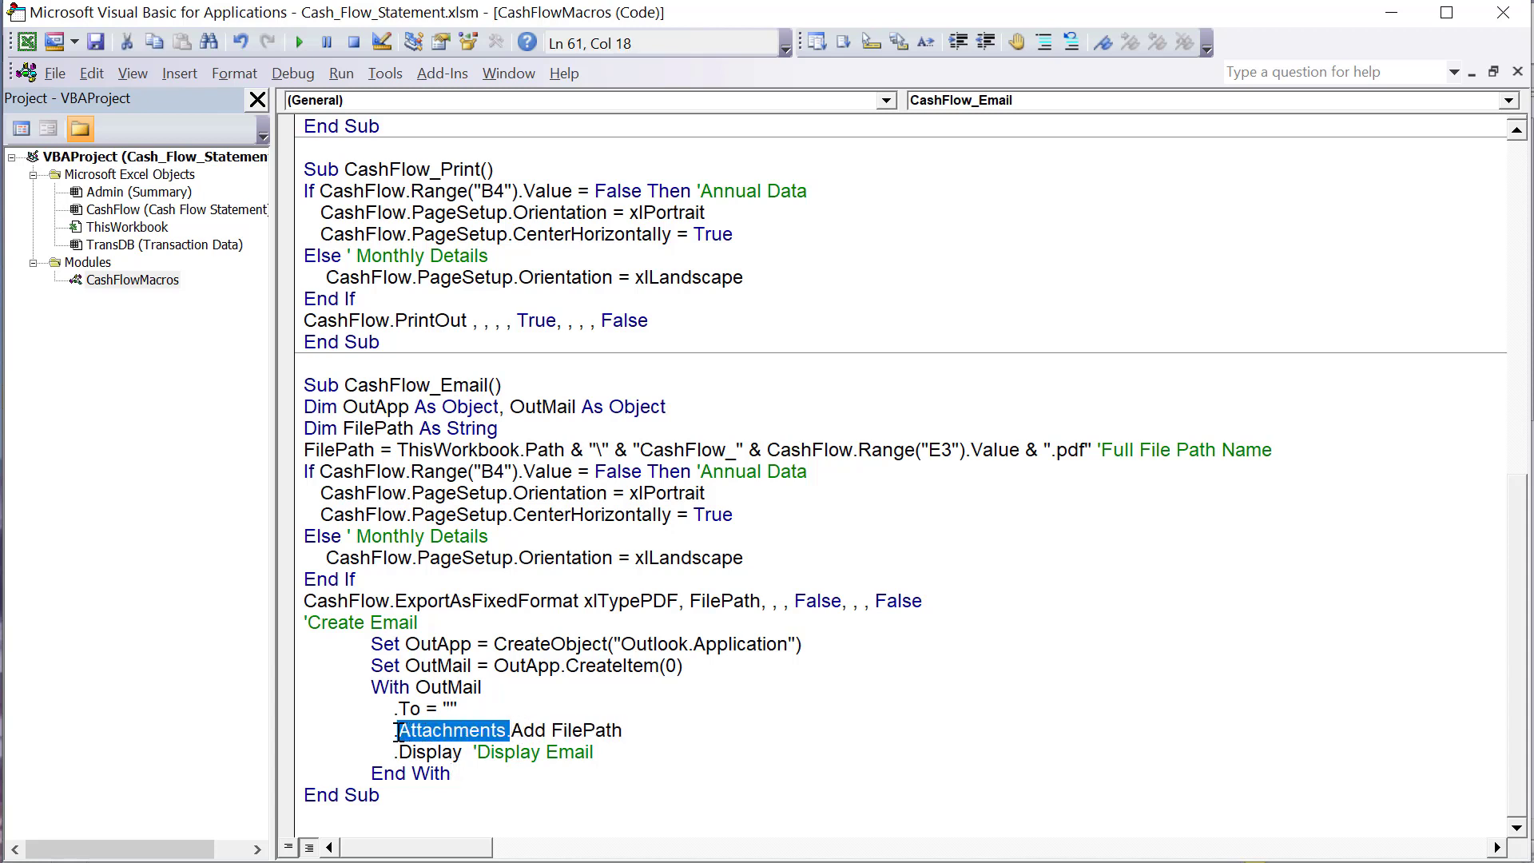
pyautogui.moveTo(554, 731); pyautogui.dragTo(611, 731)
pyautogui.click(650, 732)
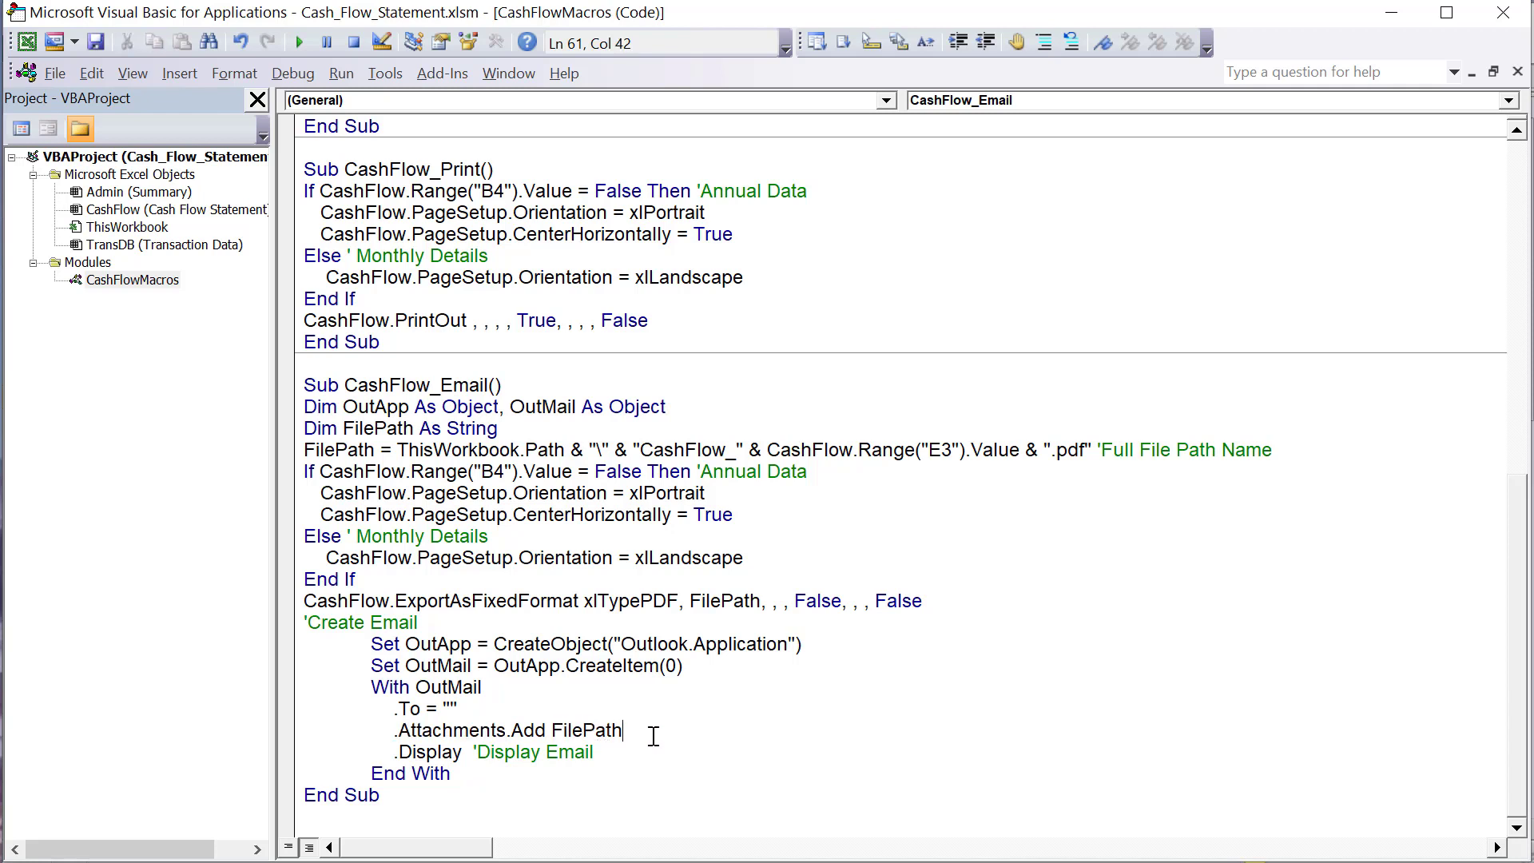
pyautogui.write("'Add PDF as attachment")
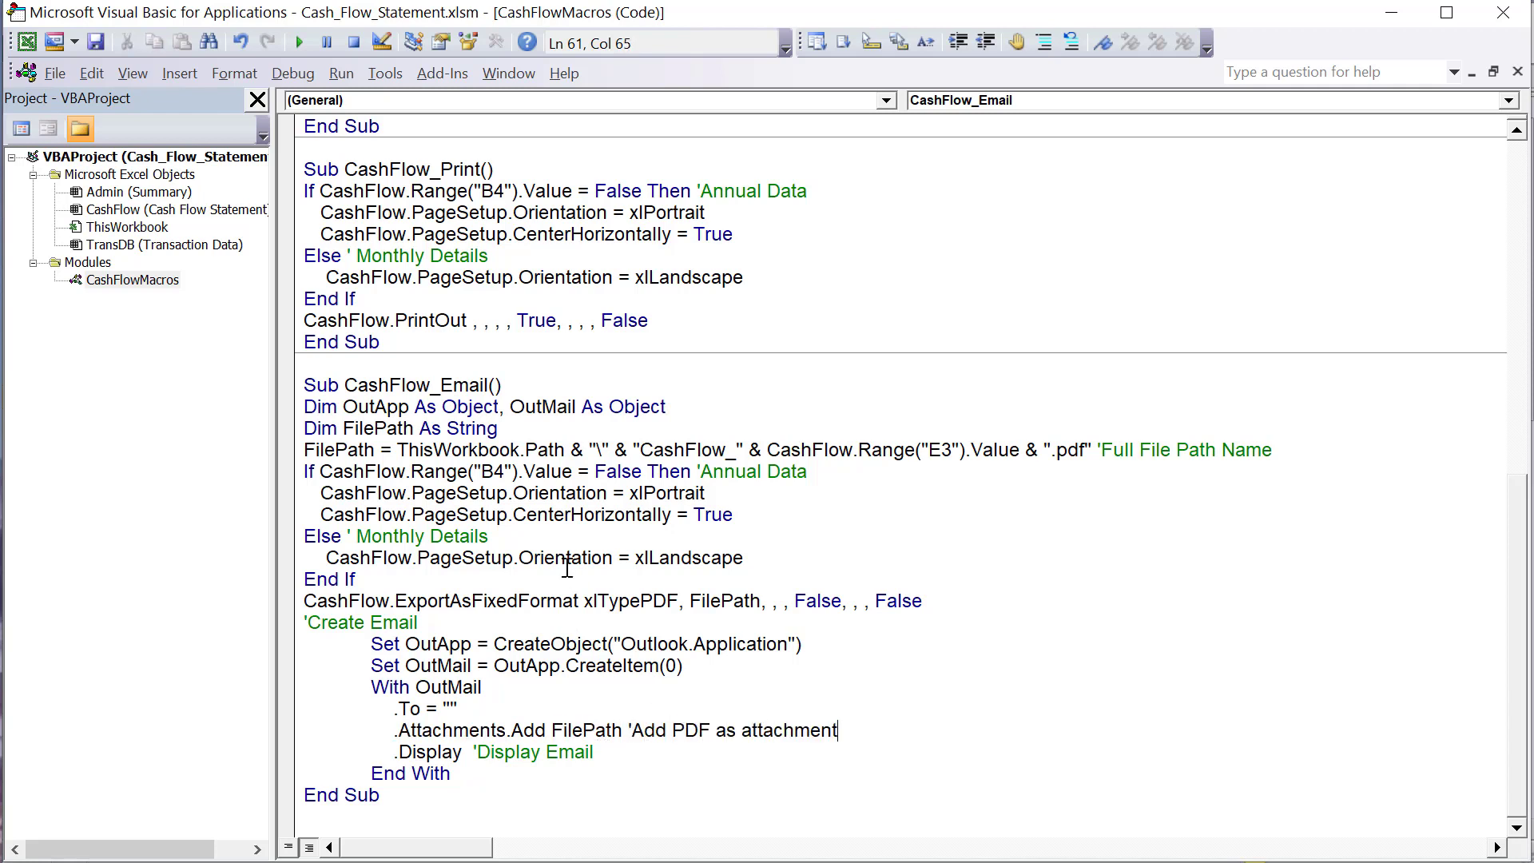
pyautogui.click(566, 564)
# - Extend the 'Display Email comment on the .Display line with "(use .Send to send right away)"
pyautogui.click(625, 755)
pyautogui.moveTo(626, 755); pyautogui.dragTo(365, 752)
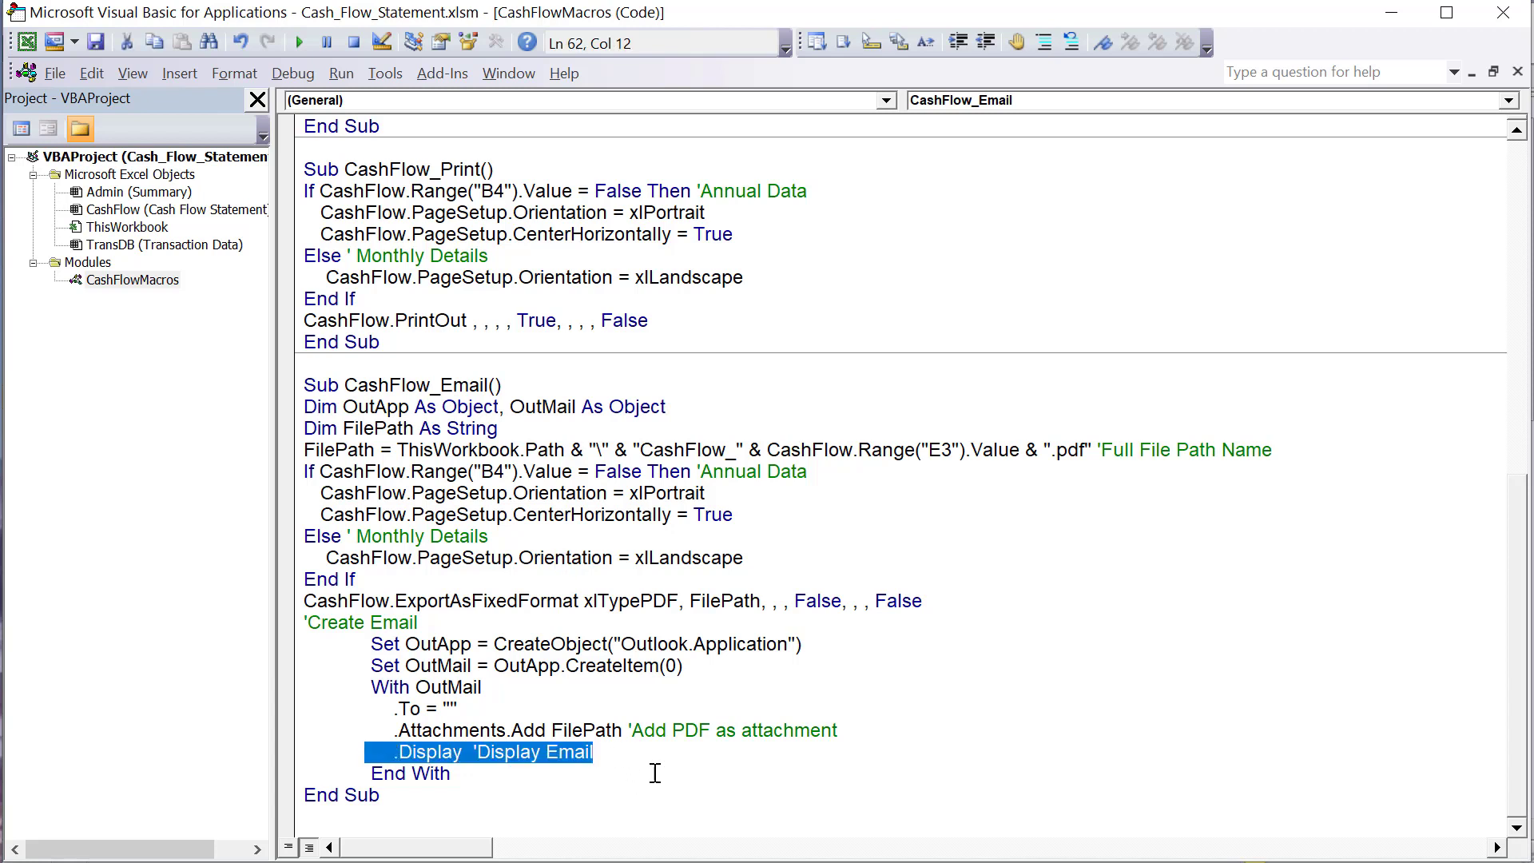
pyautogui.click(650, 753)
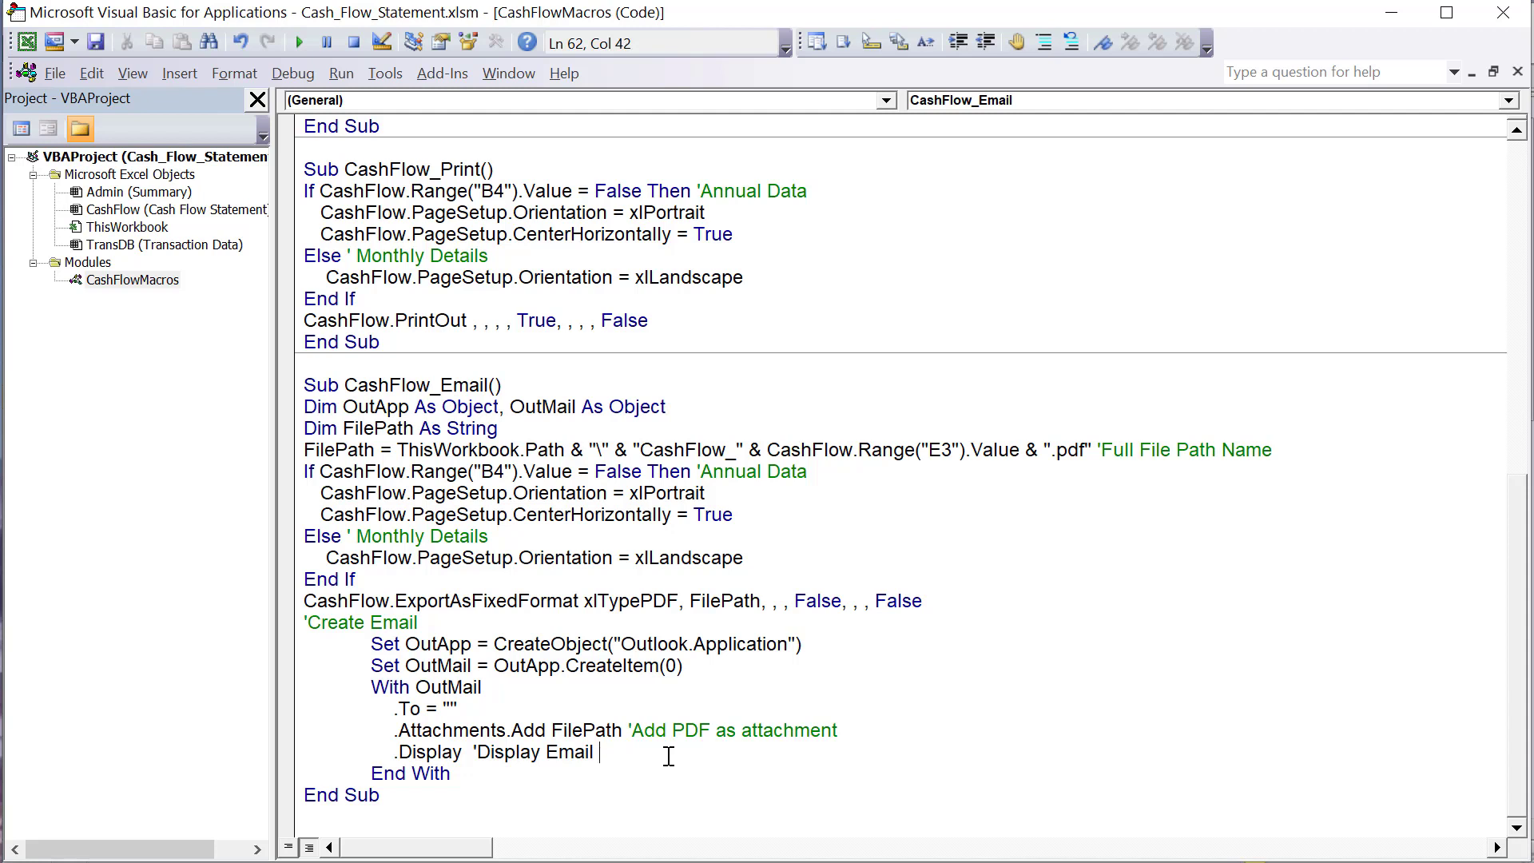
pyautogui.write('(use .Send to send right away)')
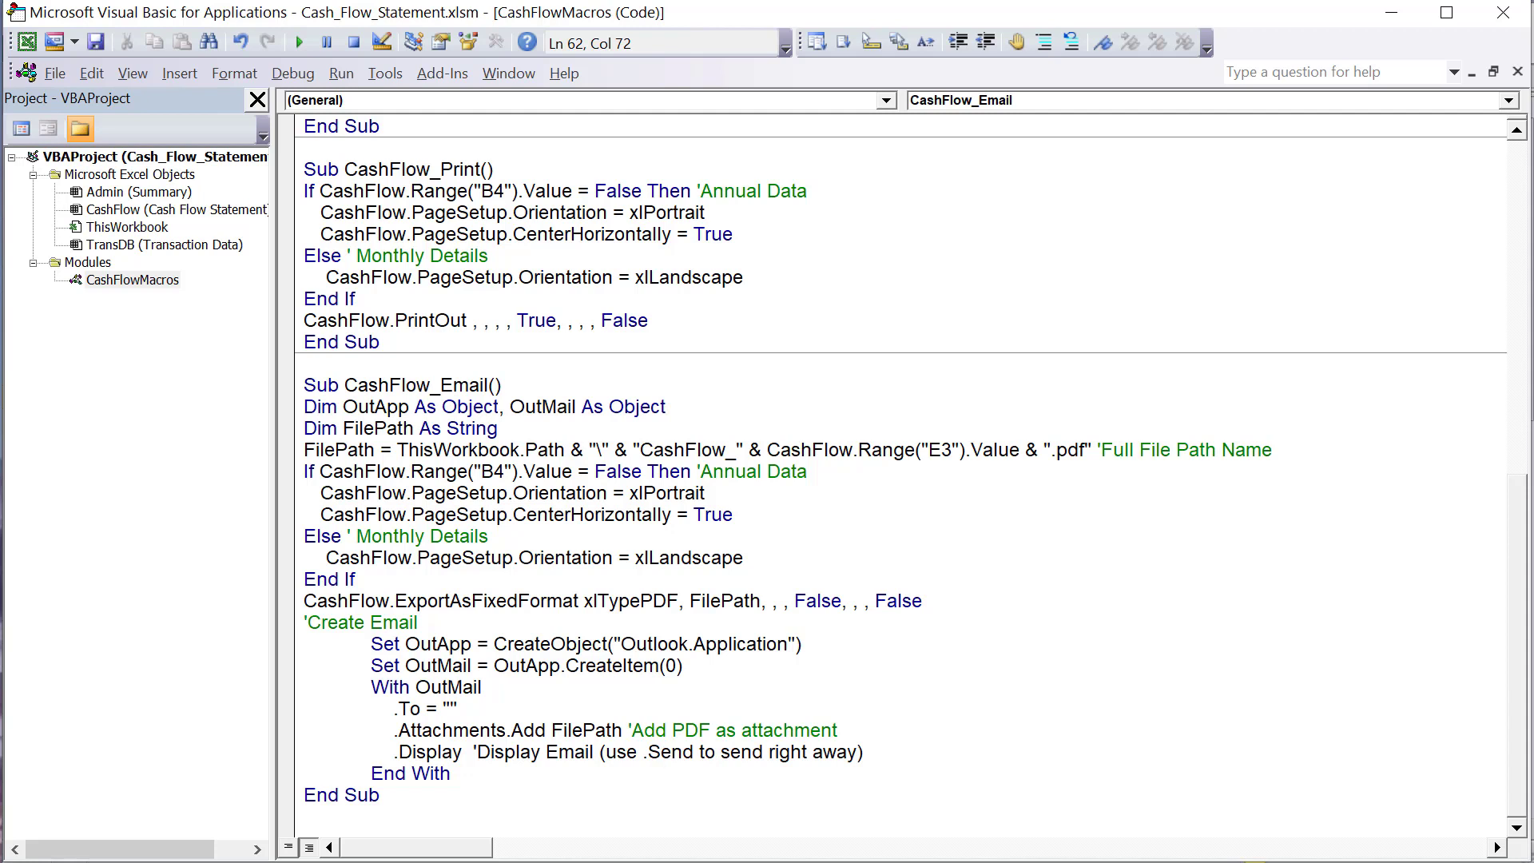
pyautogui.click(512, 607)
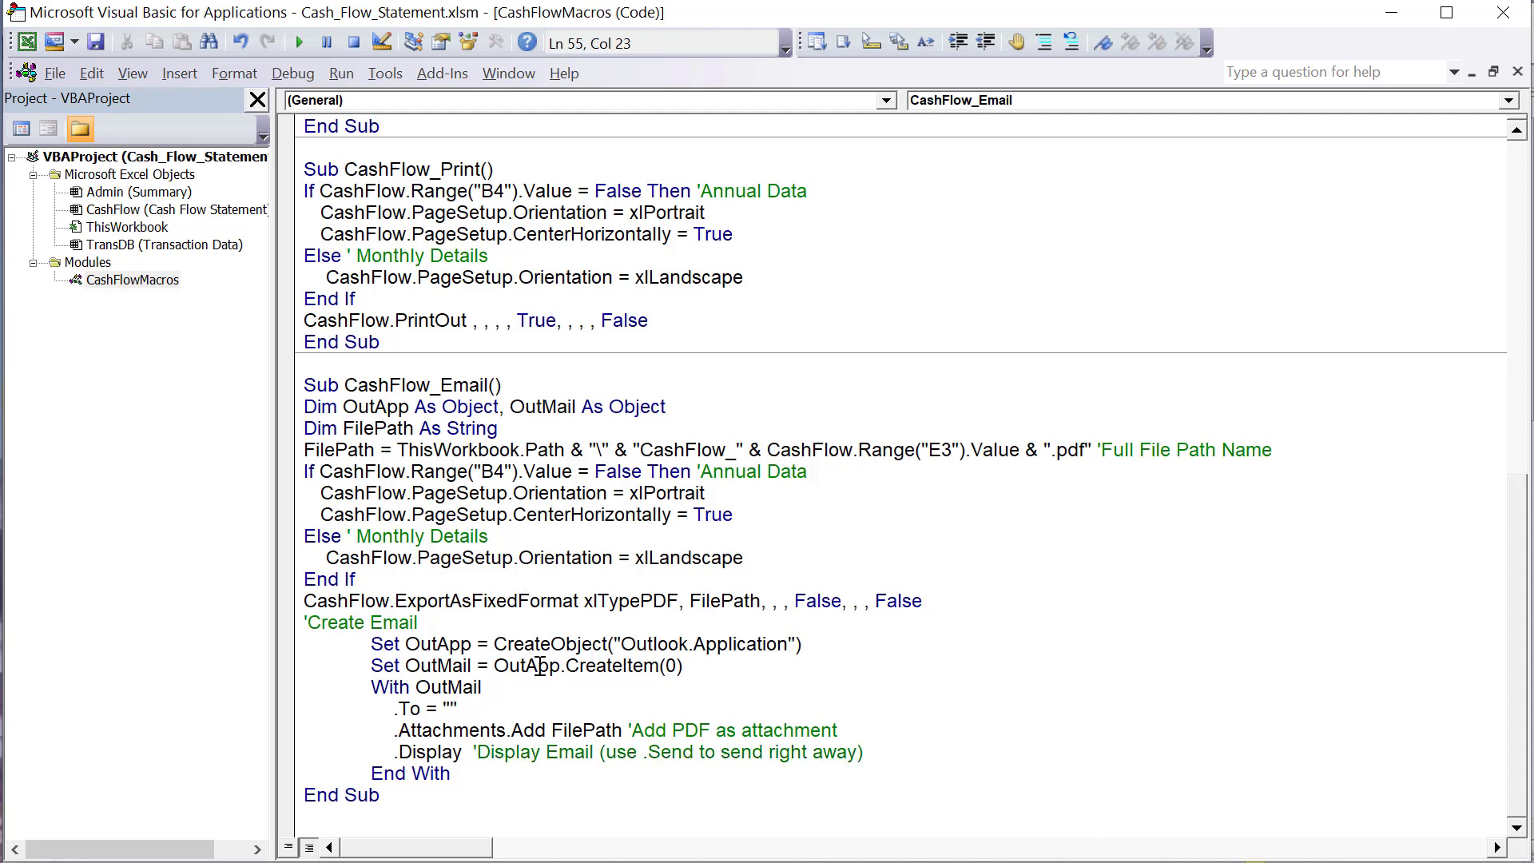
# - Switch to the Excel workbook and look over the Cash Flow Statement sheet from its header down to Net Increase in Cash
pyautogui.click(483, 513)
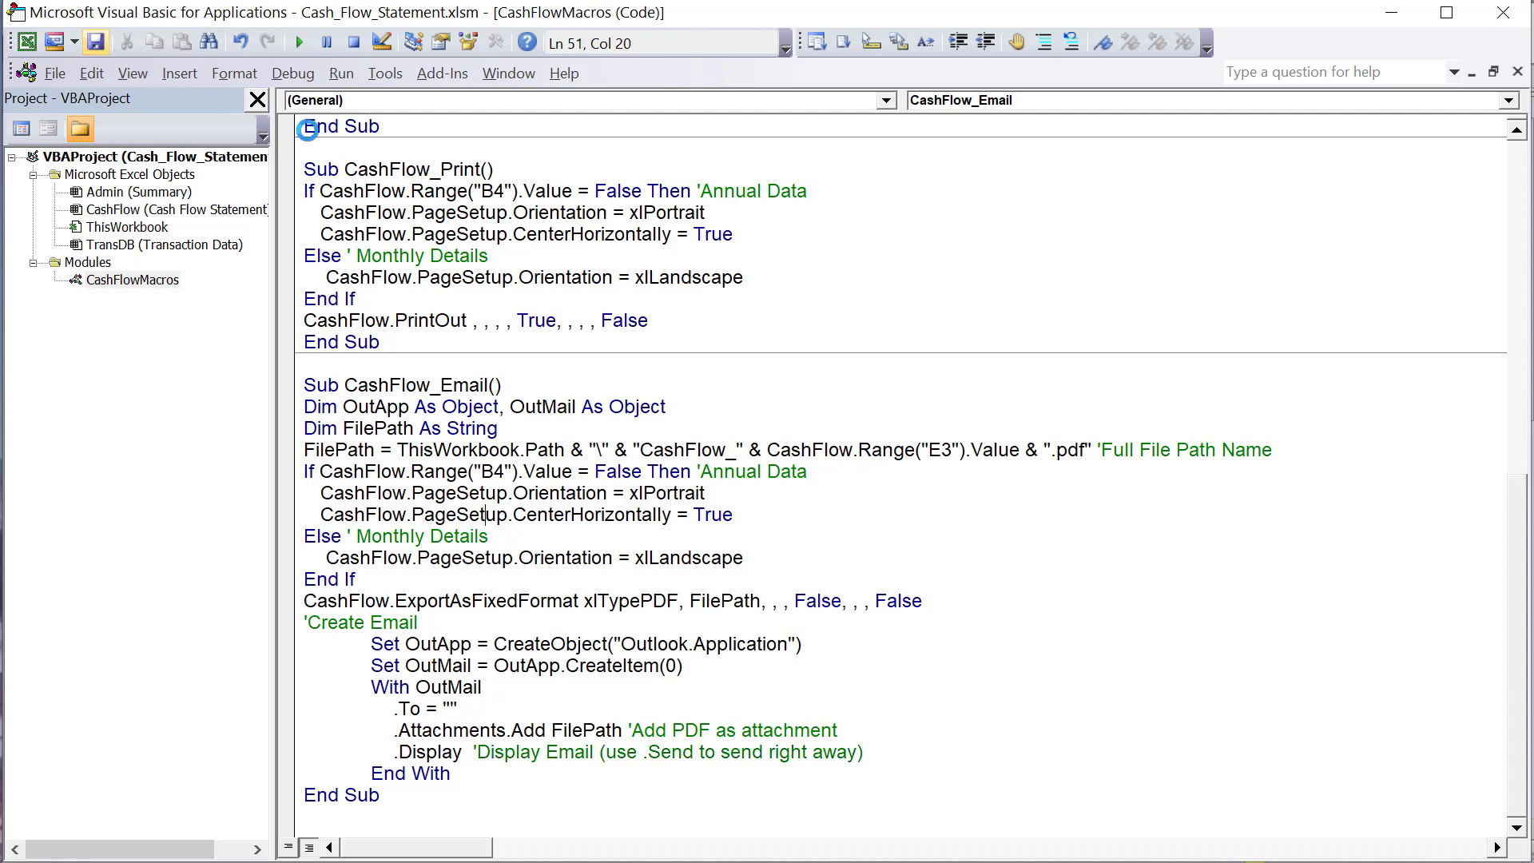
pyautogui.click(674, 624)
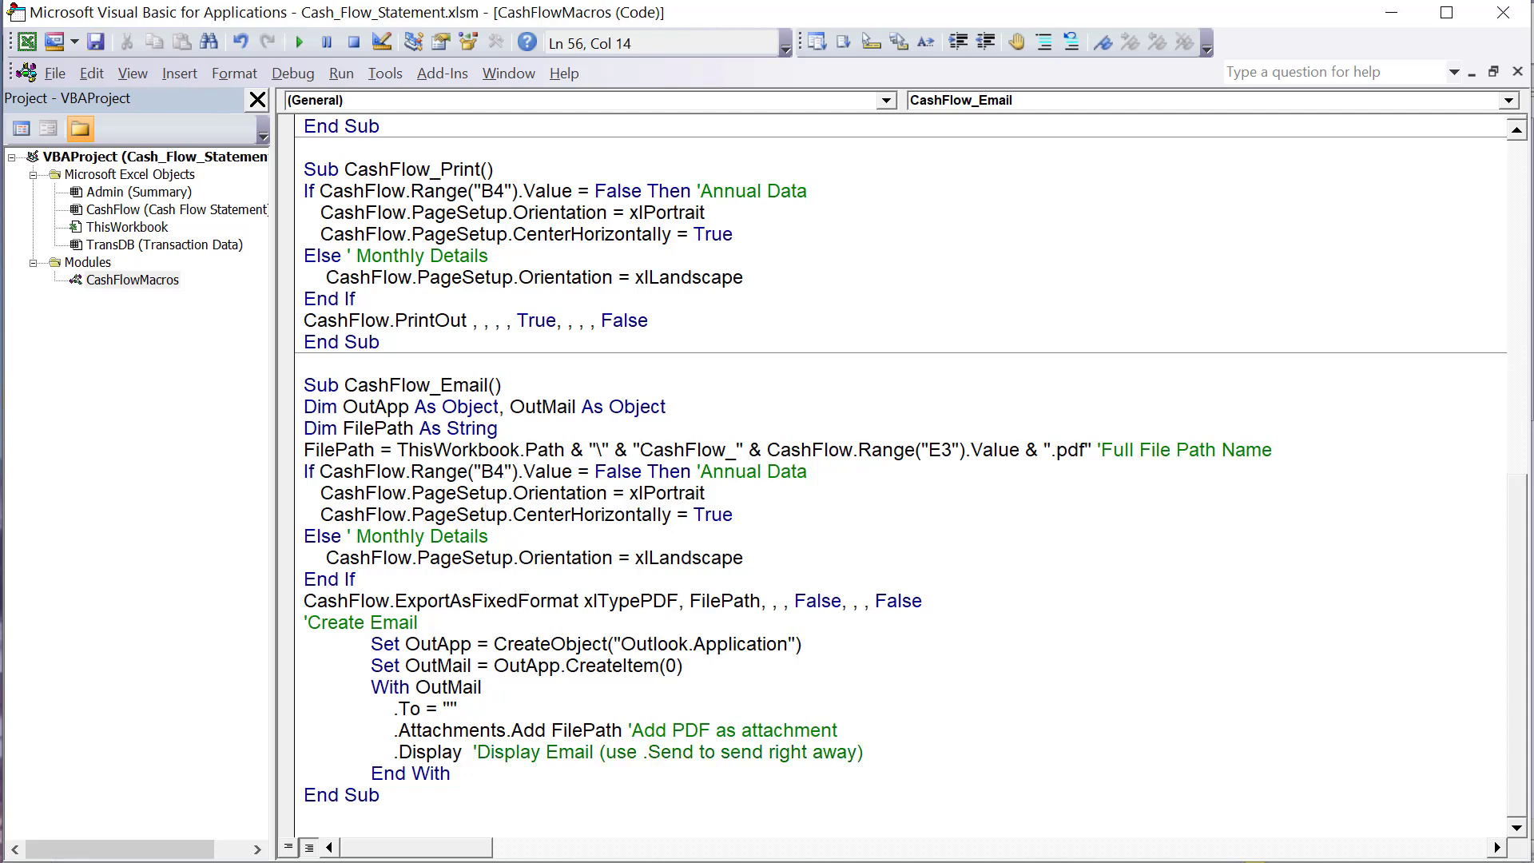
pyautogui.hotkey('alt', 'F11')
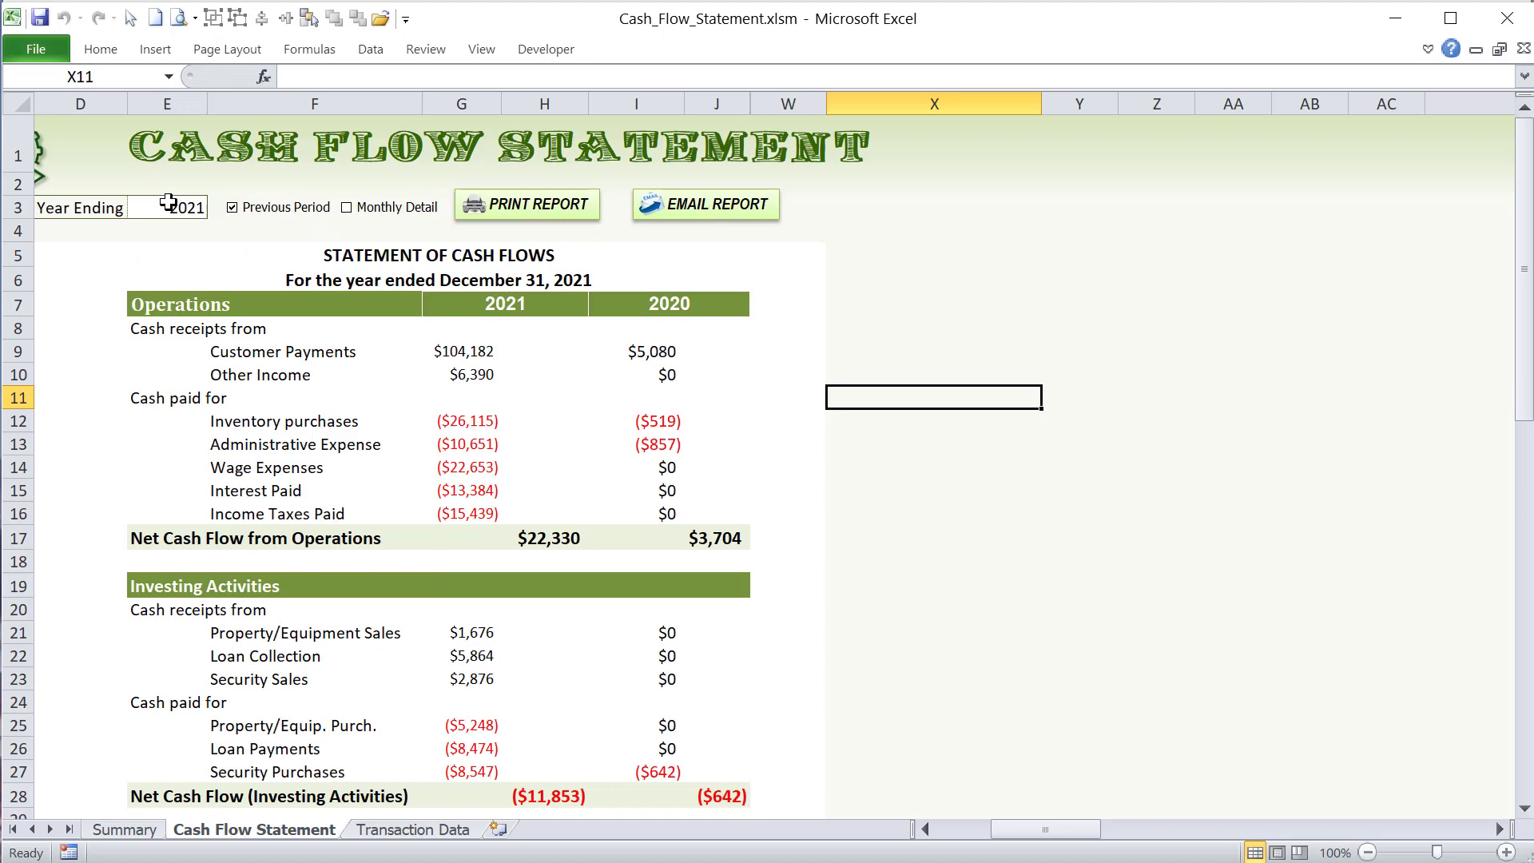
pyautogui.moveTo(1066, 827); pyautogui.dragTo(1029, 824)
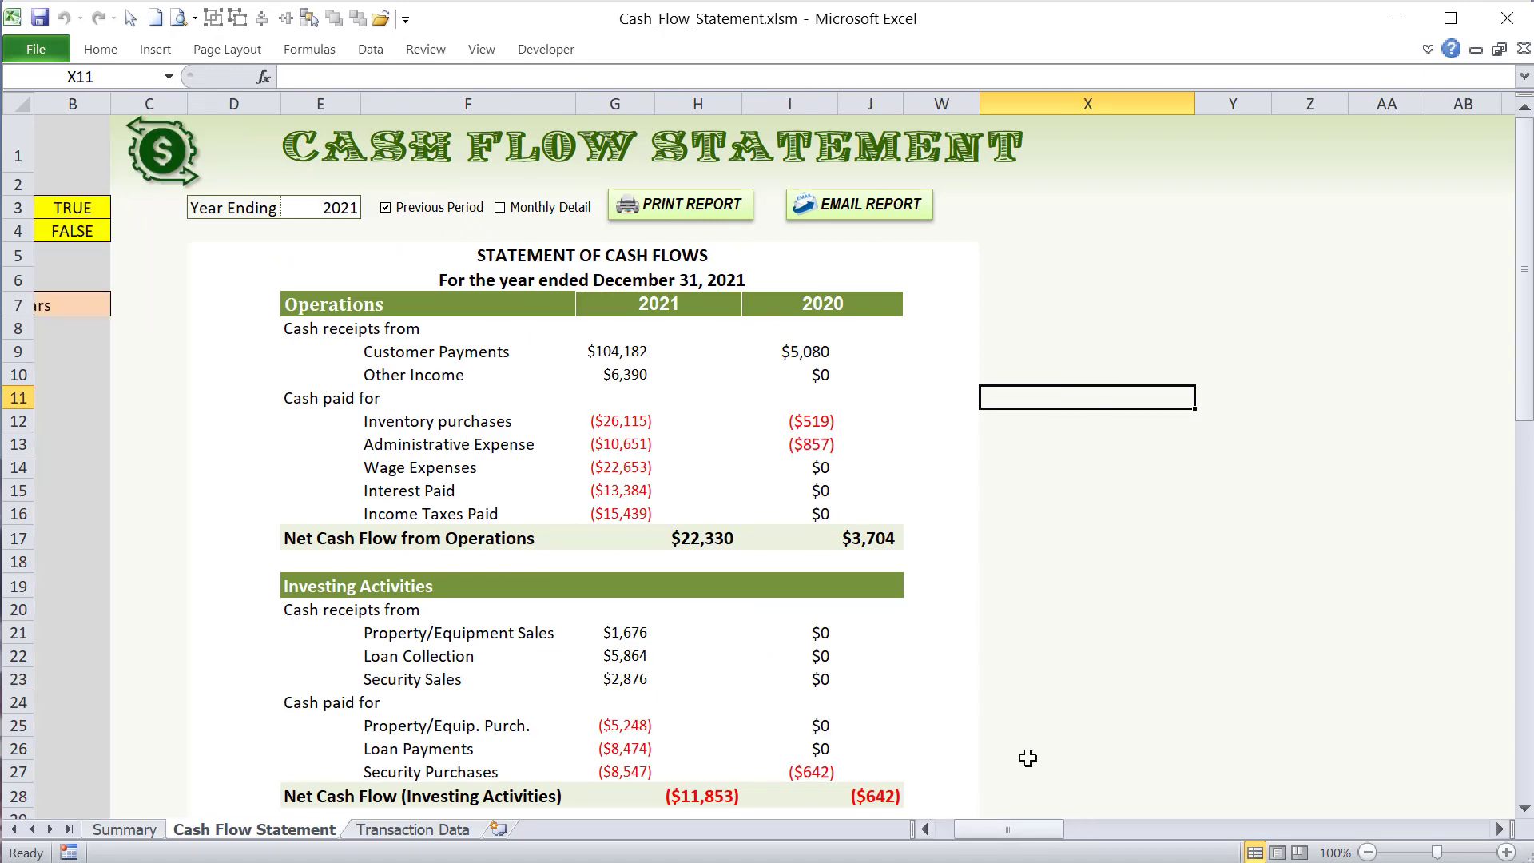
pyautogui.click(1500, 830)
pyautogui.scroll(-4, 1175, 716)
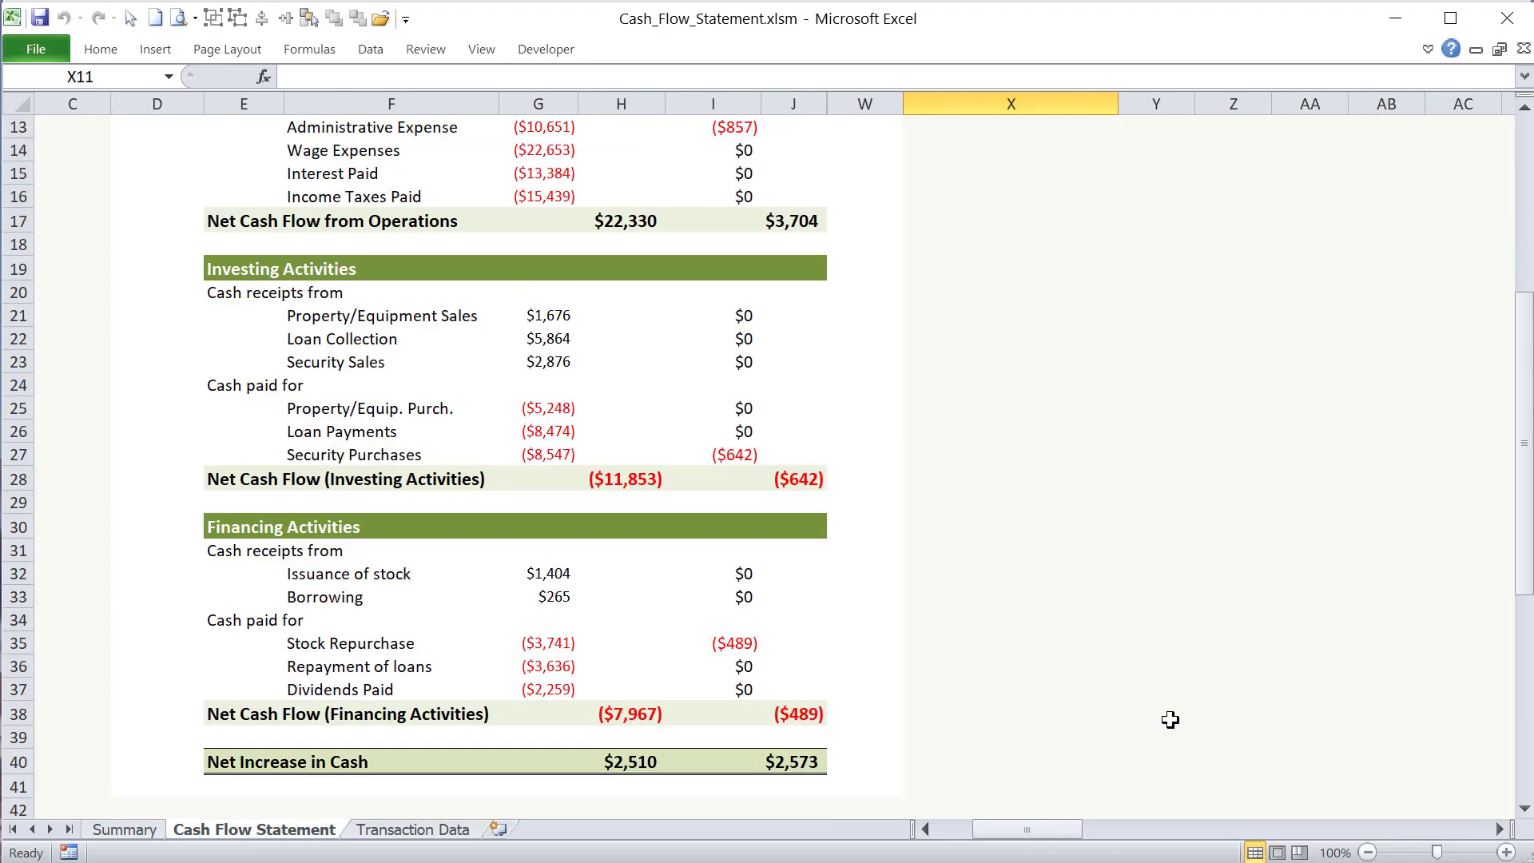
pyautogui.scroll(4, 1157, 716)
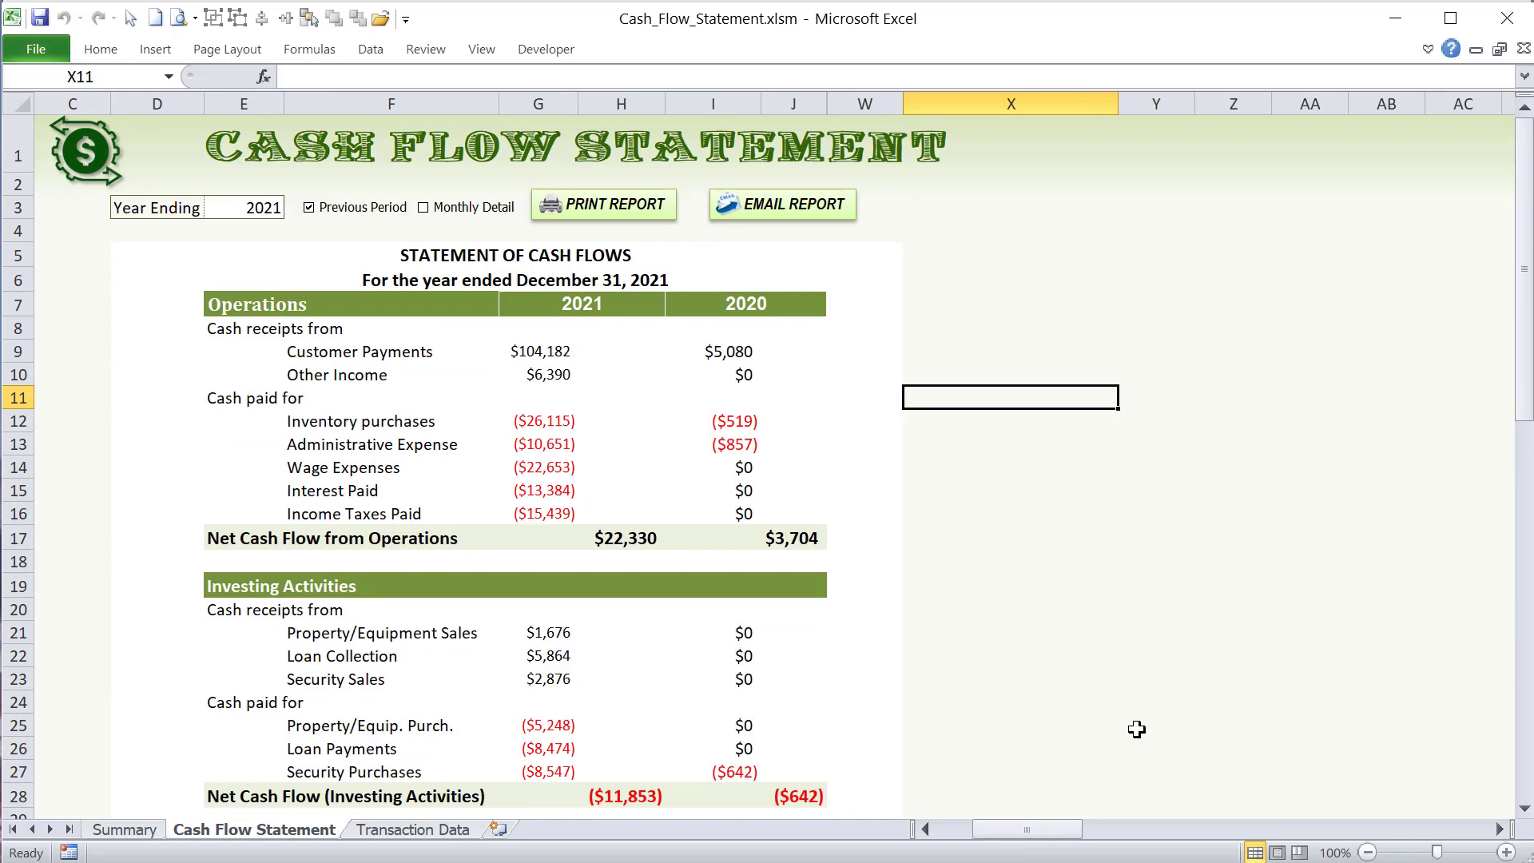